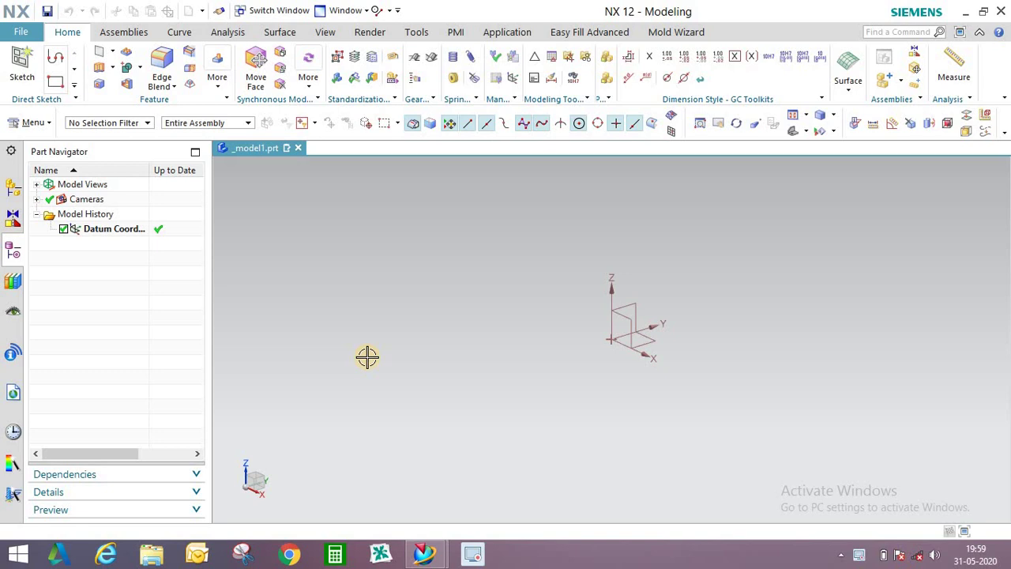
- Create a sketch on the inferred horizontal XY plane of the datum coordinate system
left_click(20, 61)
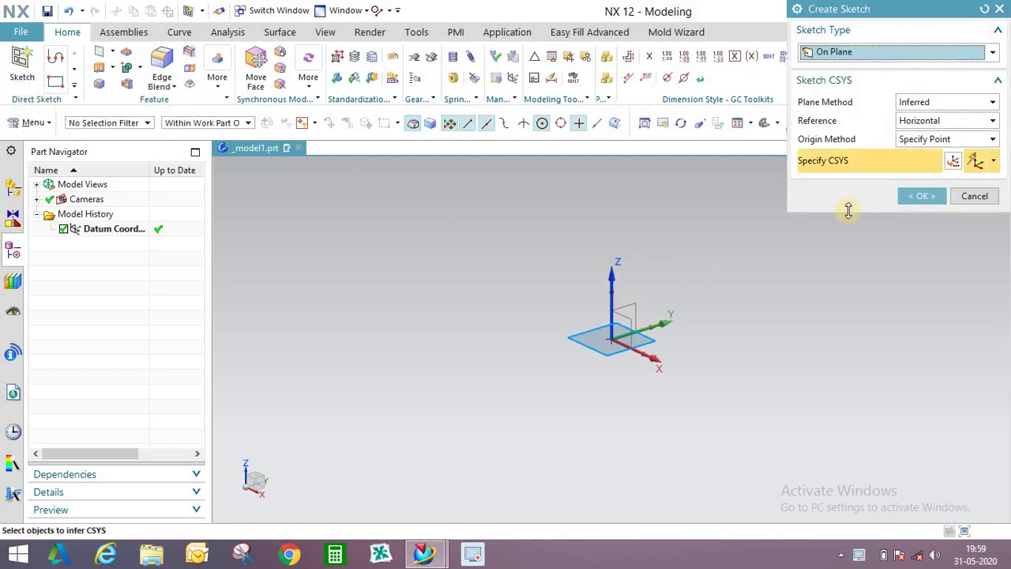
left_click(908, 198)
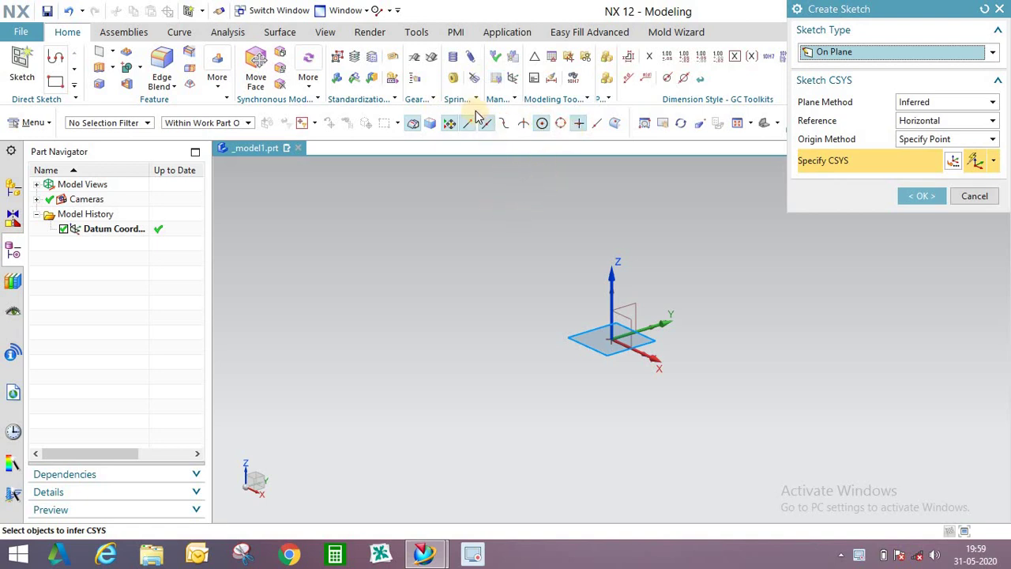
left_click(34, 122)
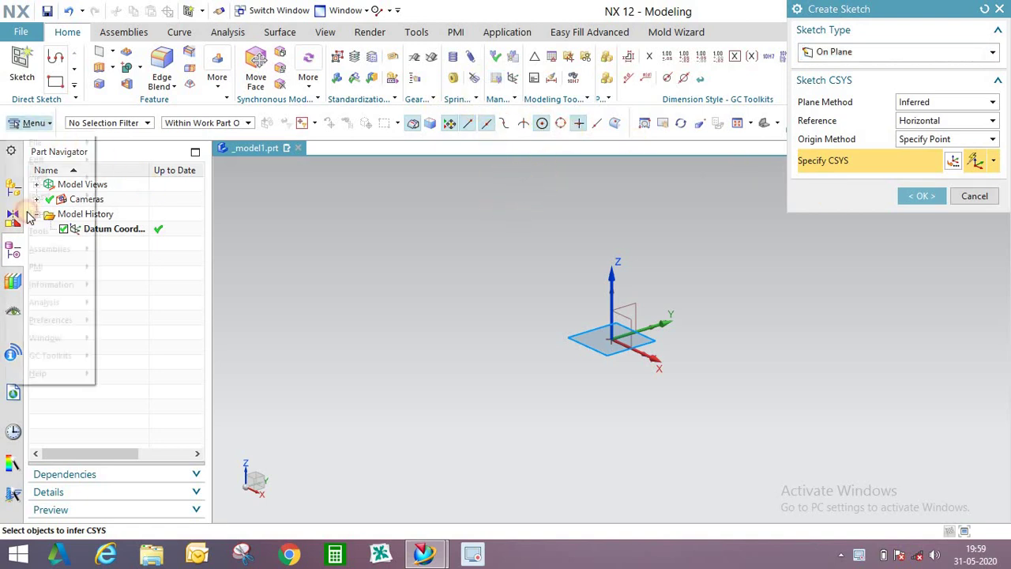
mouse_move(50, 360)
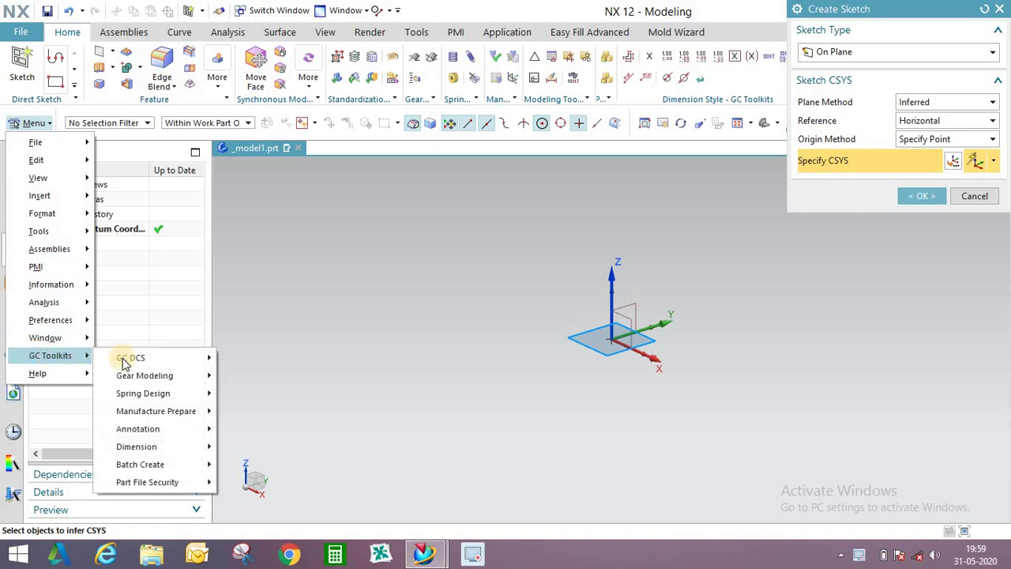
mouse_move(141, 377)
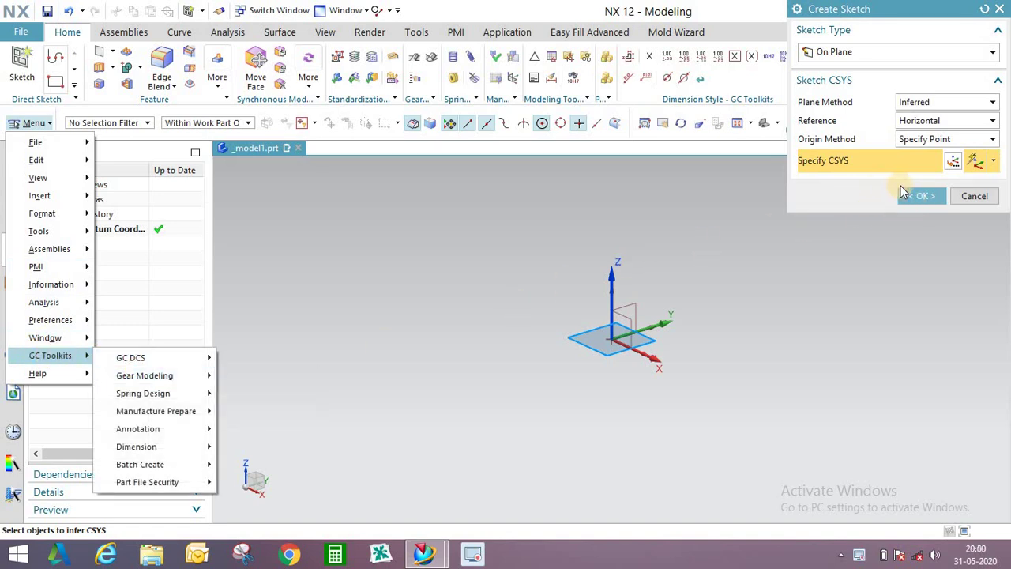
left_click(924, 196)
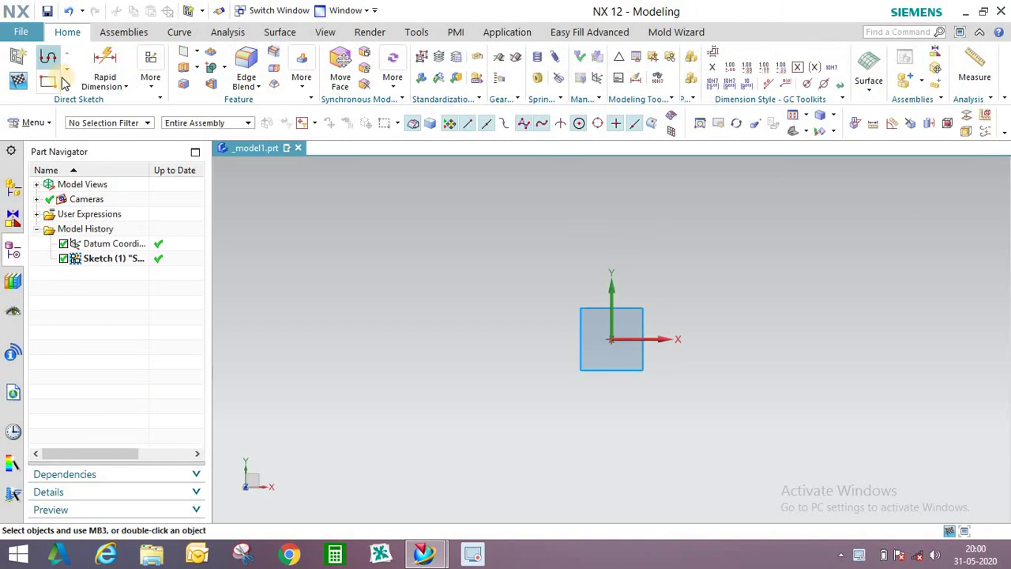
- Draw a circle of diameter 80 mm centred on the sketch origin
left_click(69, 85)
left_click(145, 74)
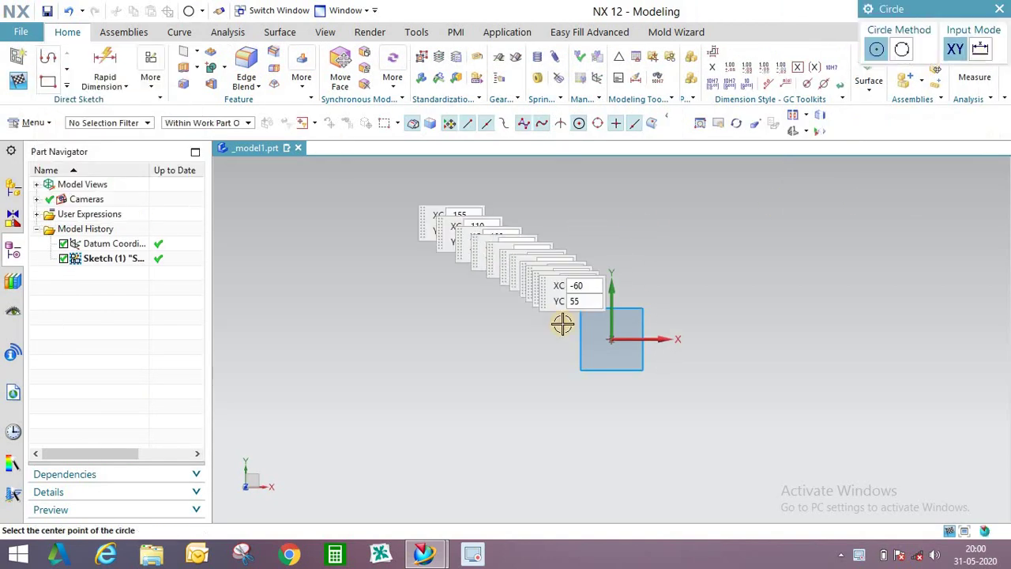
left_click(611, 339)
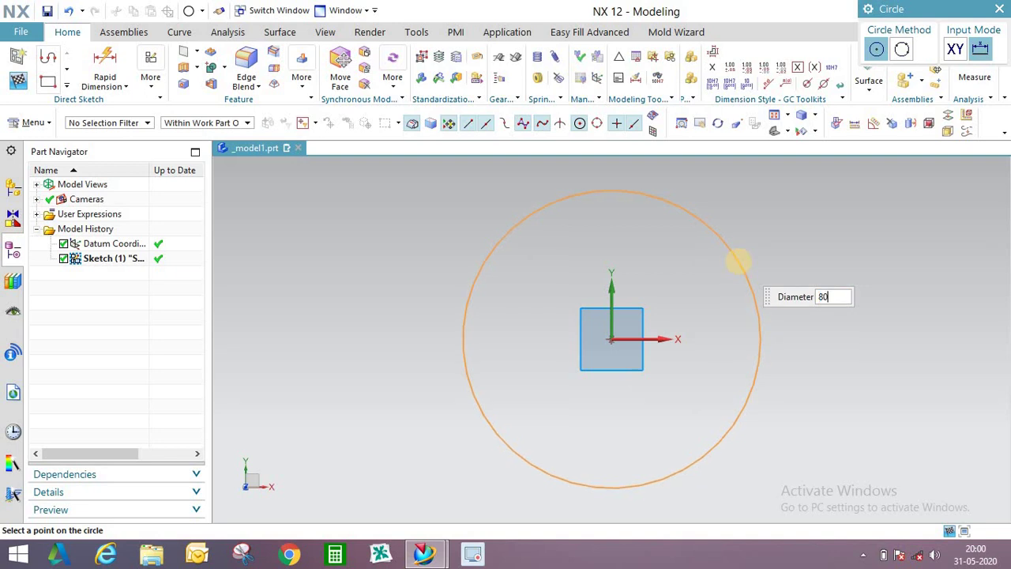
type("80")
key("Return")
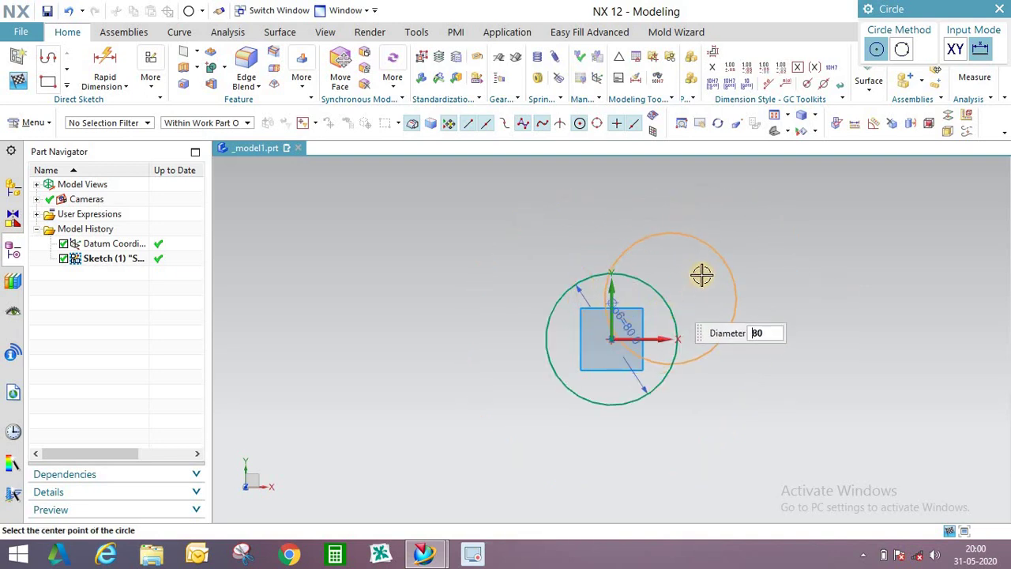
- Offset the 80 mm circle inward by 5 mm with 2 copies and symmetric offset turned off
scroll(702, 274, "up", 2)
left_click(68, 87)
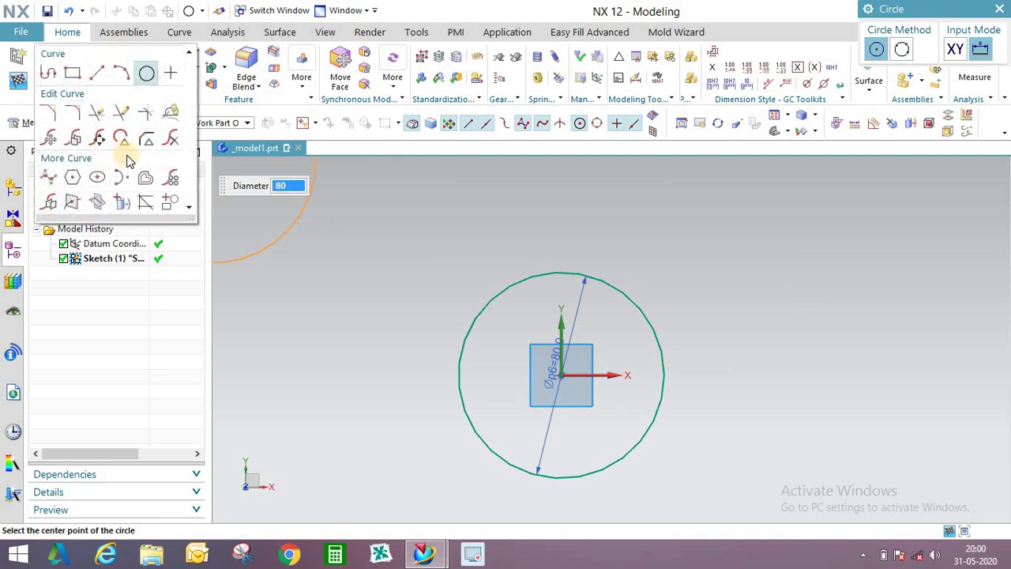
left_click(145, 180)
scroll(632, 301, "up", 2)
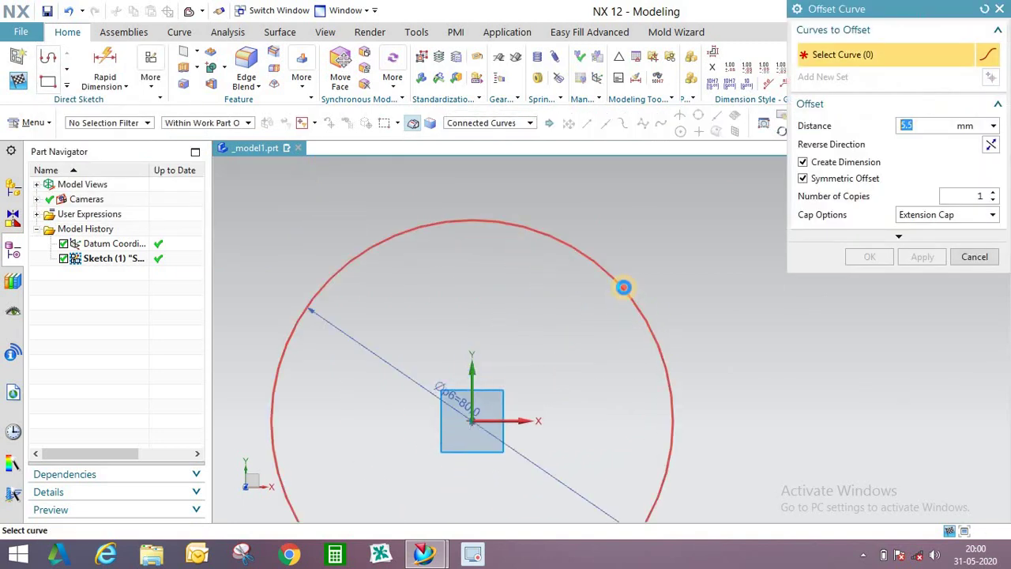
left_click(623, 288)
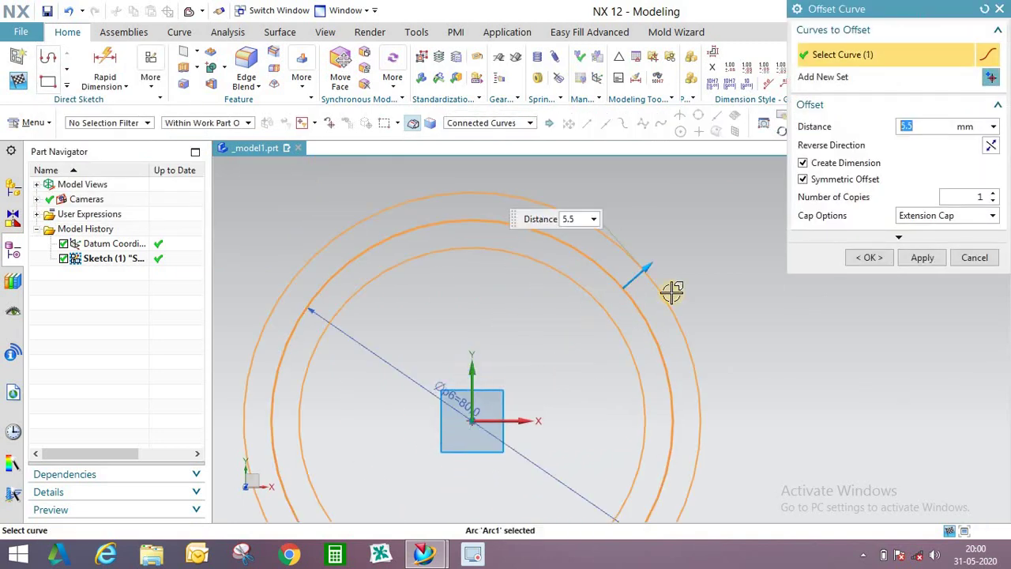
left_click(803, 179)
left_click_drag(851, 135, 852, 138)
type("5")
key("Return")
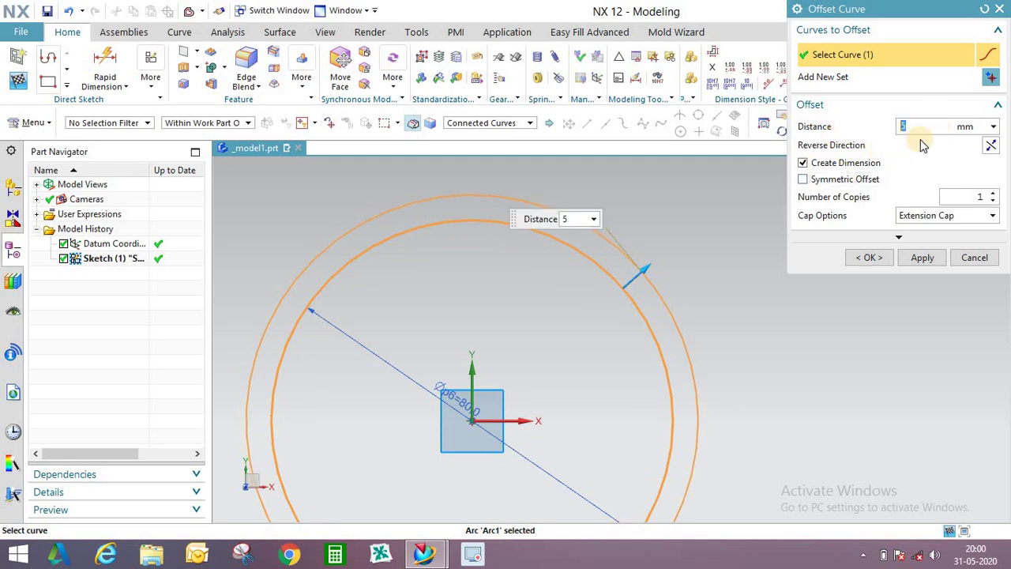
left_click(989, 147)
left_click(991, 196)
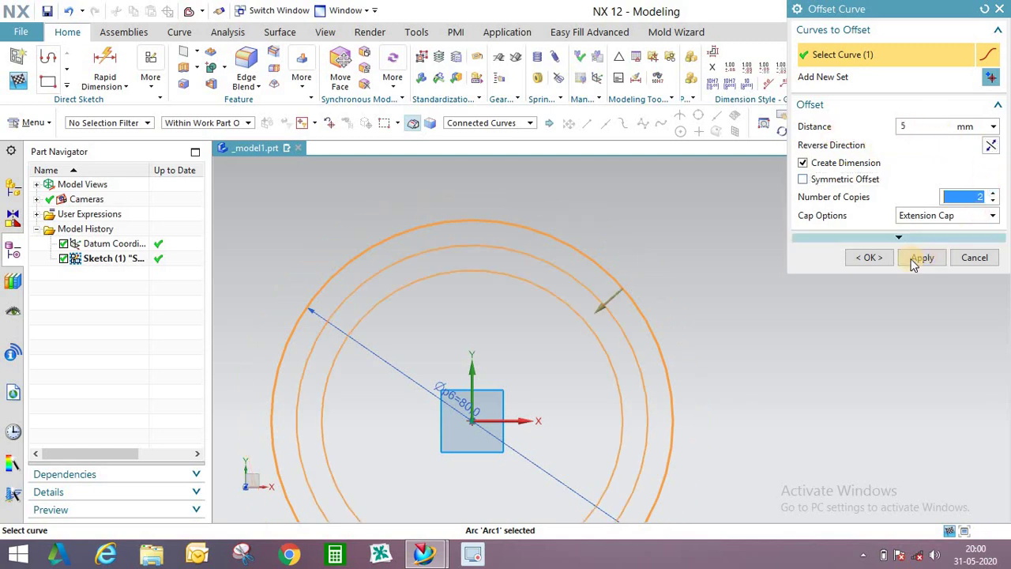
left_click(866, 257)
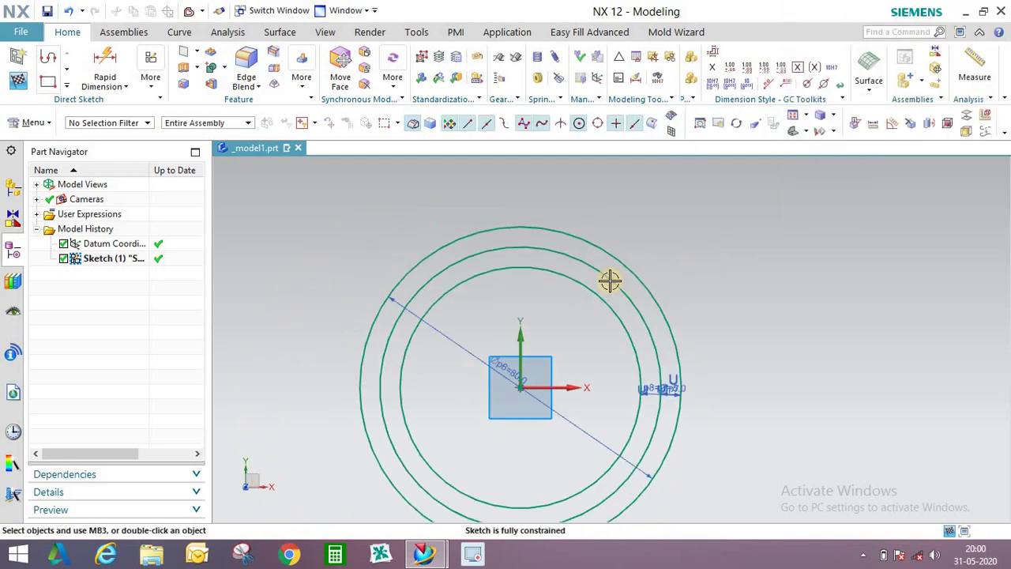
- Draw two lines from the origin past the outer circle: a vertical one about 48 mm long and one slanting right about 52 mm long
left_click(66, 86)
left_click(97, 71)
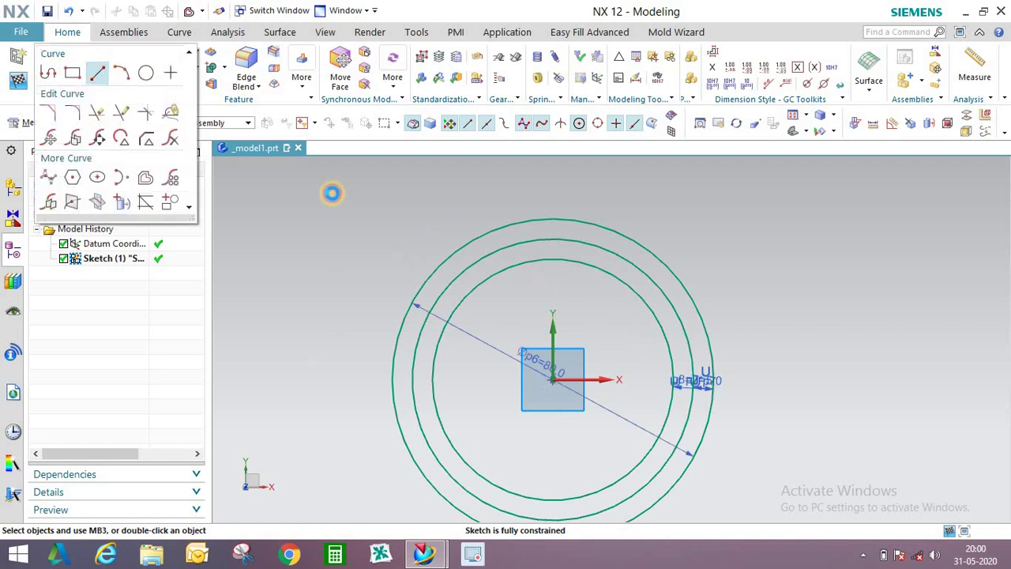
left_click(553, 379)
left_click(551, 185)
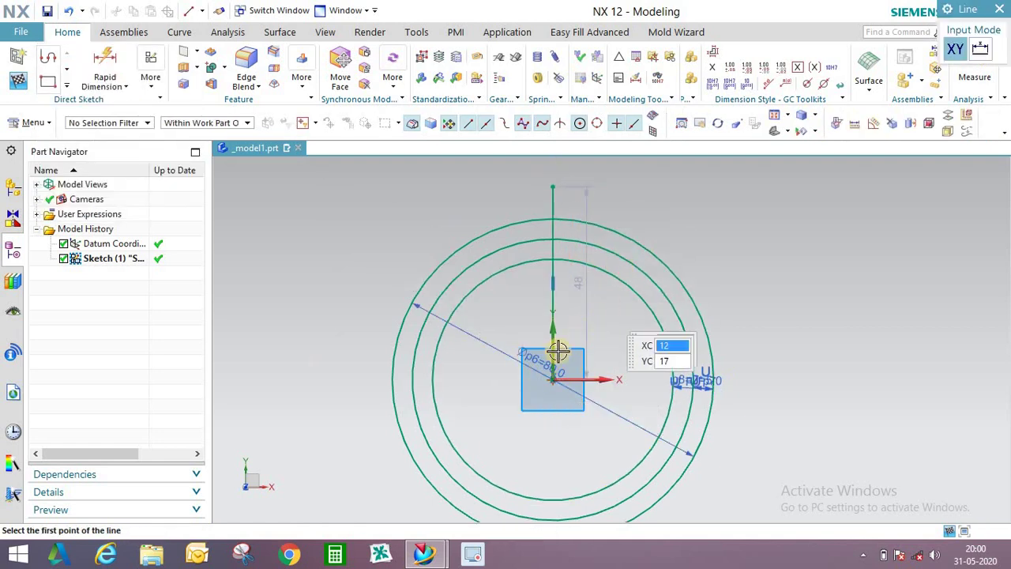
left_click(553, 379)
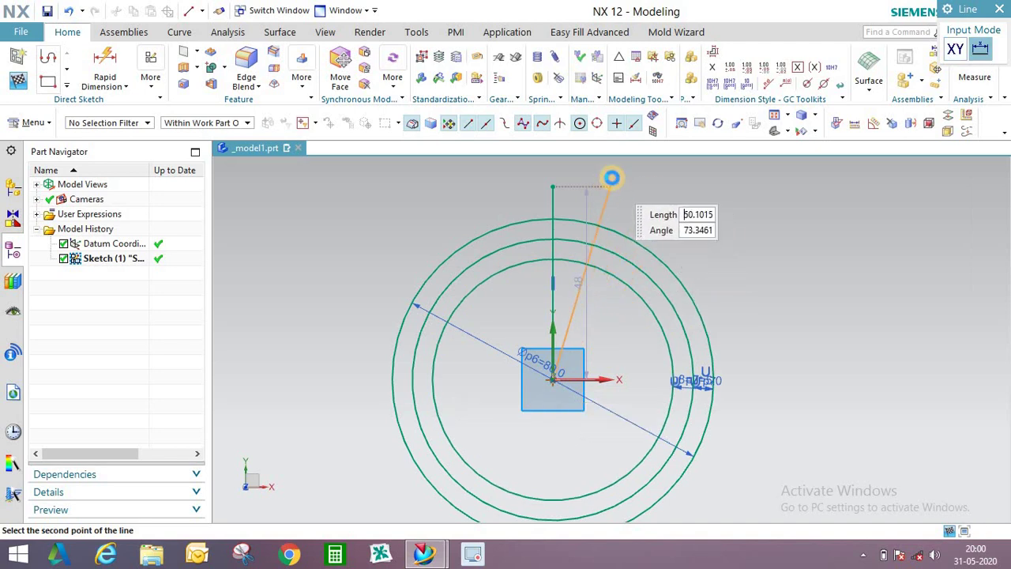
left_click(610, 181)
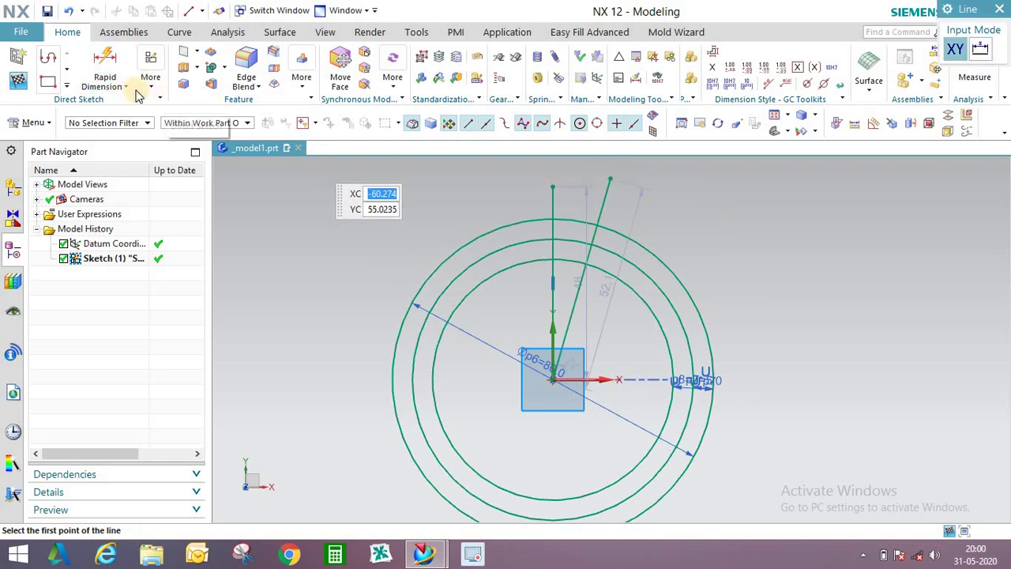
- Add an angular dimension of 15° between the vertical line and the slanted line
left_click(156, 90)
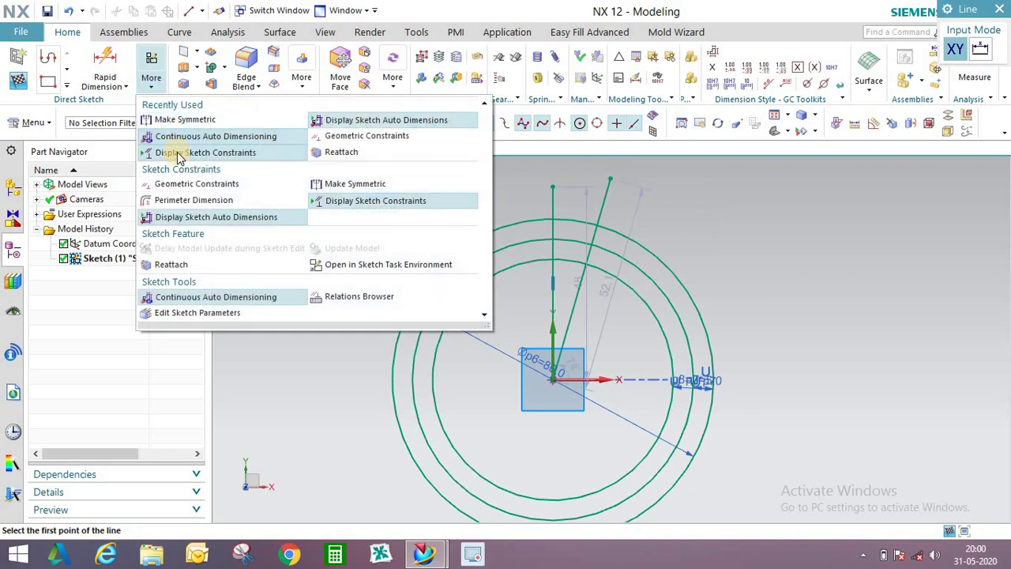
left_click(125, 87)
left_click(125, 91)
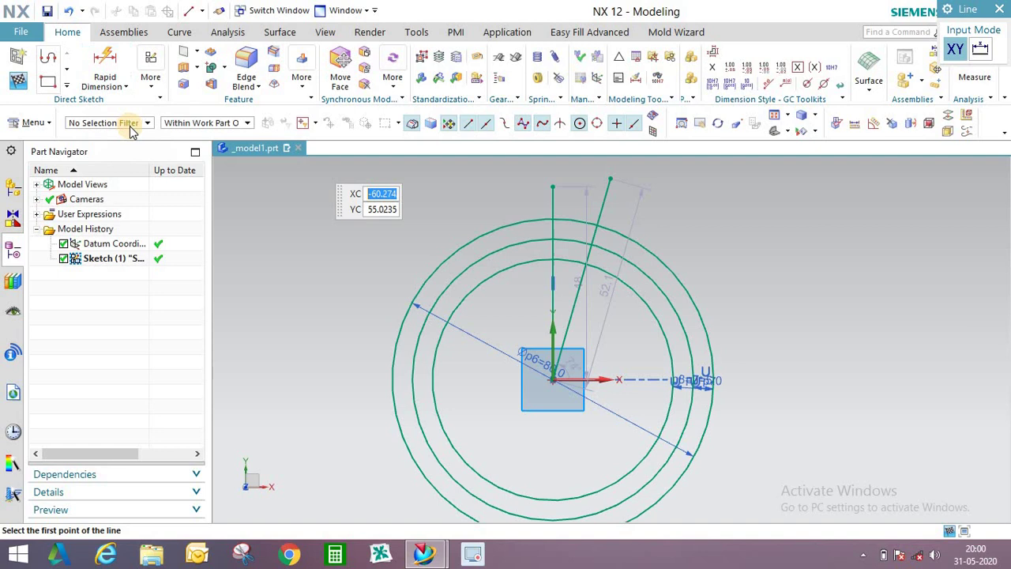
left_click(127, 86)
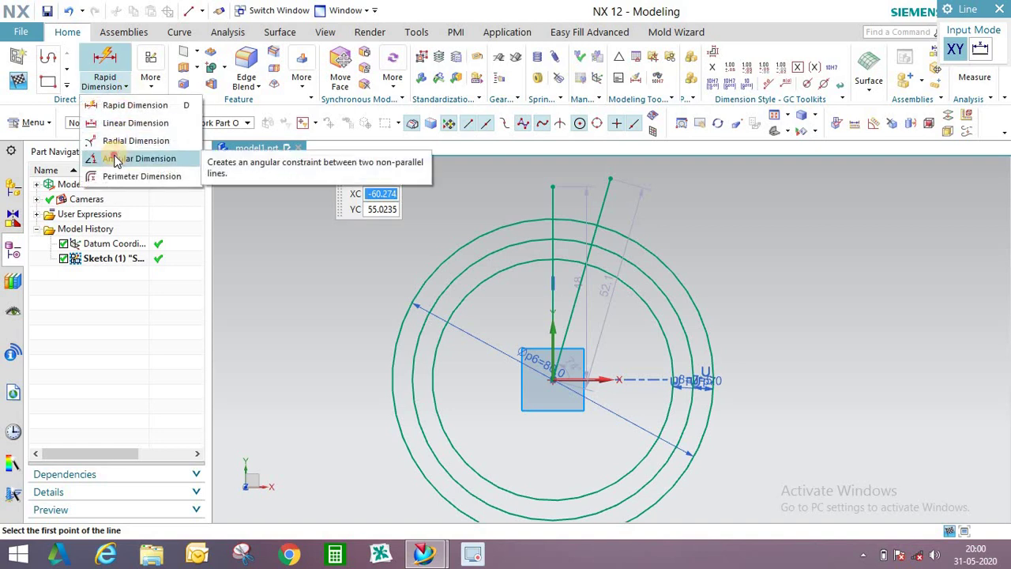
left_click(116, 161)
scroll(514, 307, "up", 3)
left_click(504, 316)
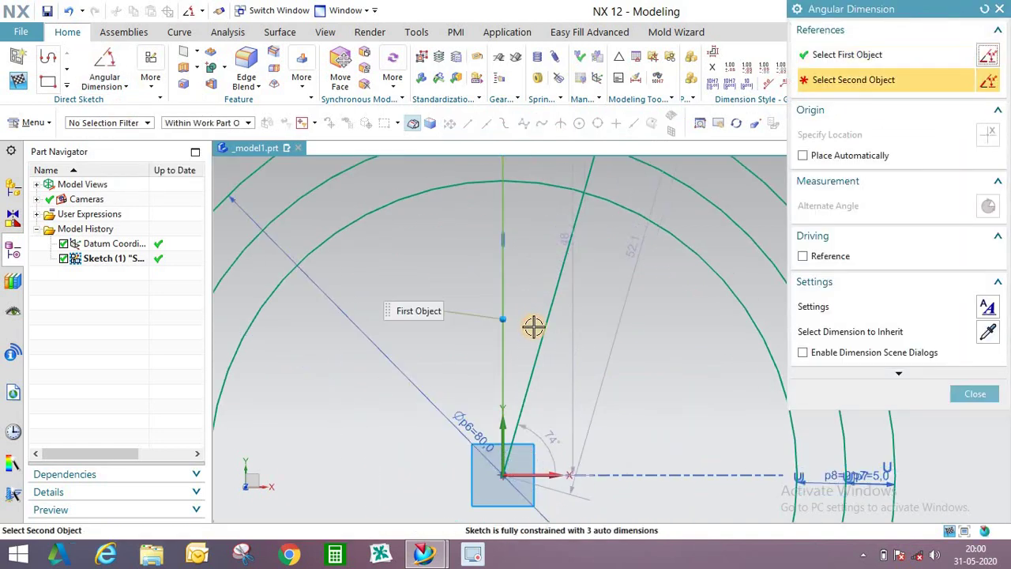
left_click(533, 310)
left_click(530, 303)
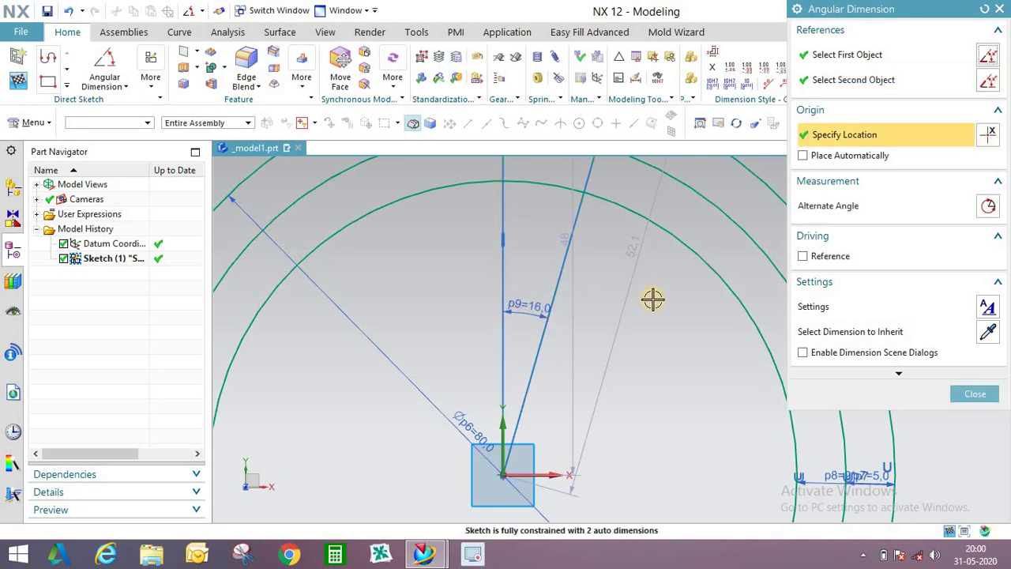
type("15")
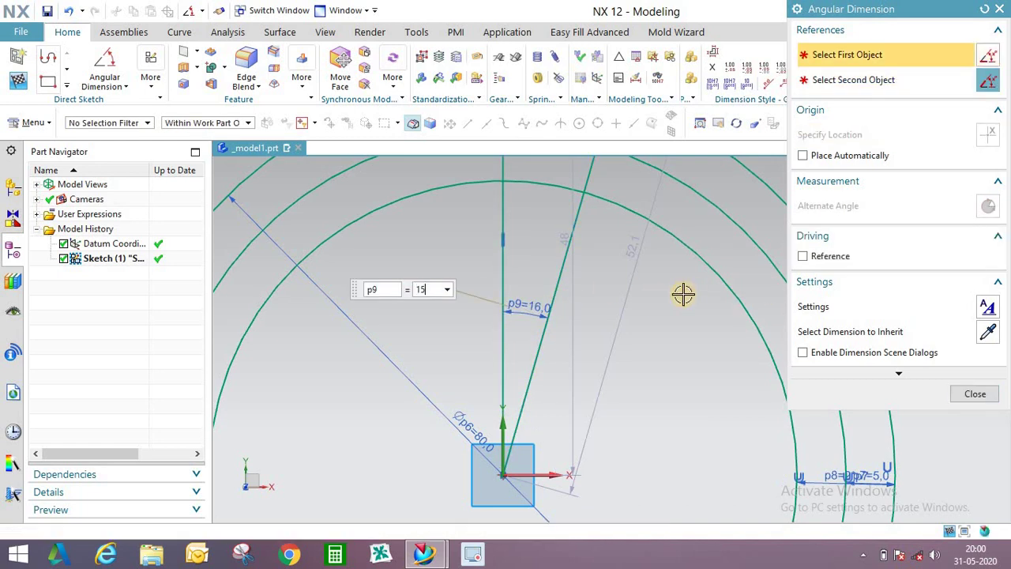
key("Return")
left_click(985, 396)
- Draw a circle centred where the vertical line crosses the middle circle, reaching out to the outer circle
middle_click_drag(563, 295, 569, 418, "shift")
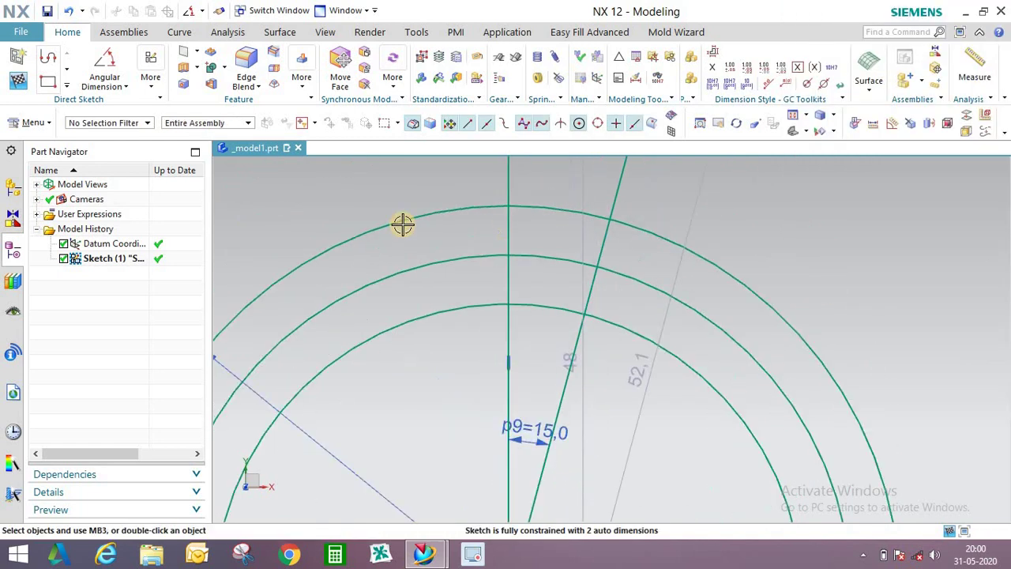
left_click(77, 87)
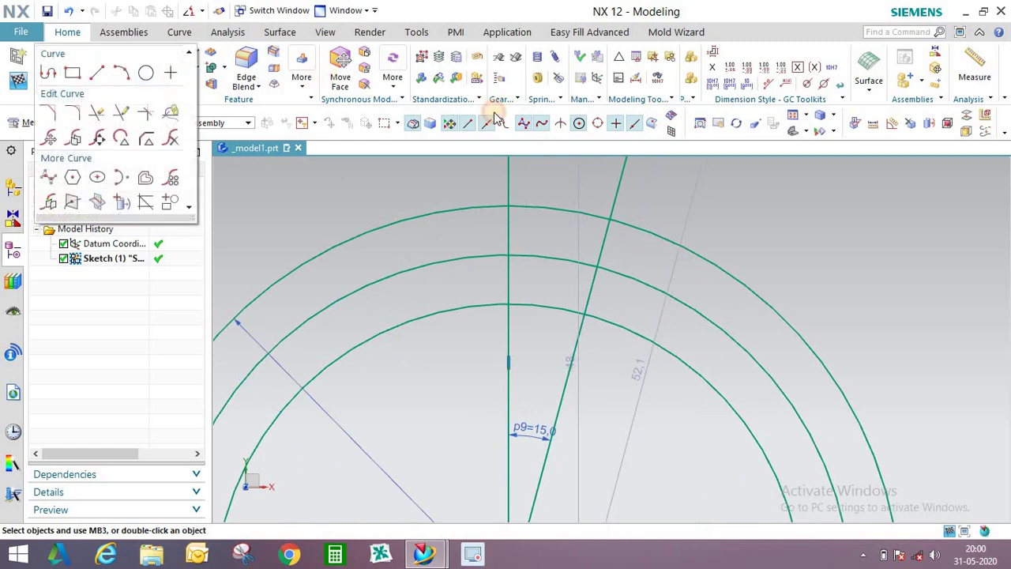
left_click(146, 72)
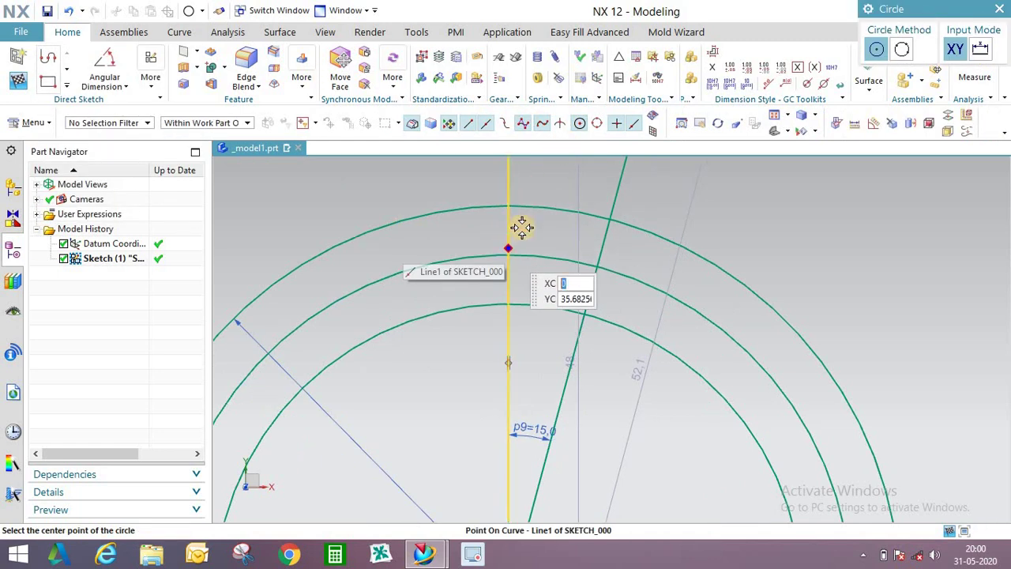
left_click(507, 255)
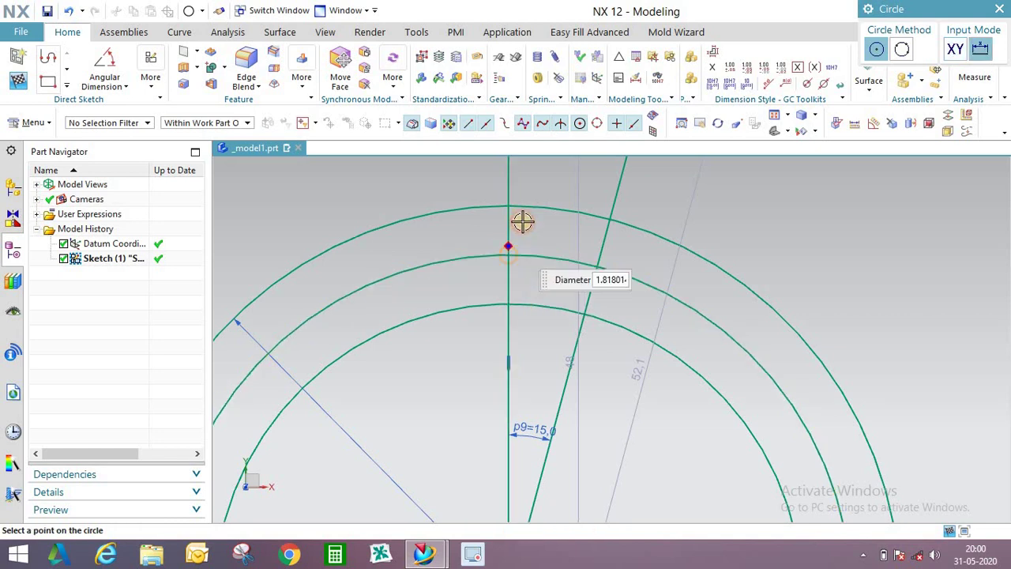
left_click(513, 208)
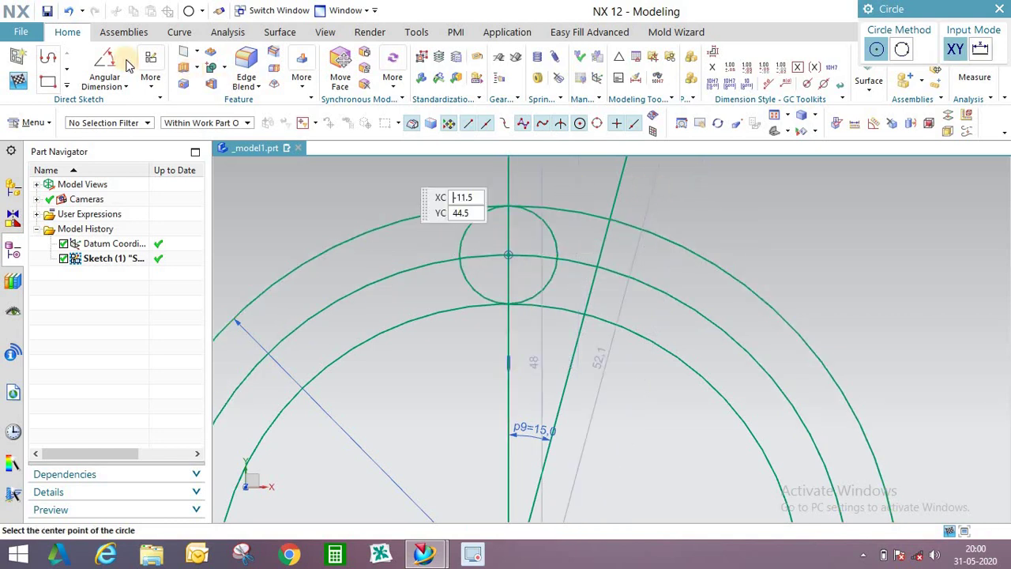
- Draw a three-point arc from the slanted line's intersection with the outer circle to the right side of the small circle
left_click(150, 76)
left_click(118, 70)
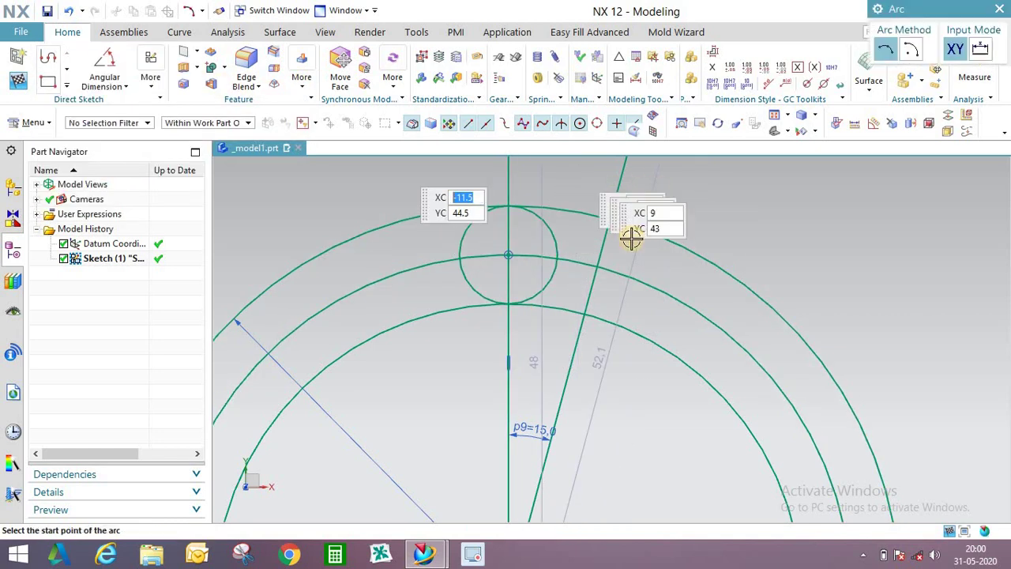
scroll(632, 217, "up", 2)
left_click(606, 209)
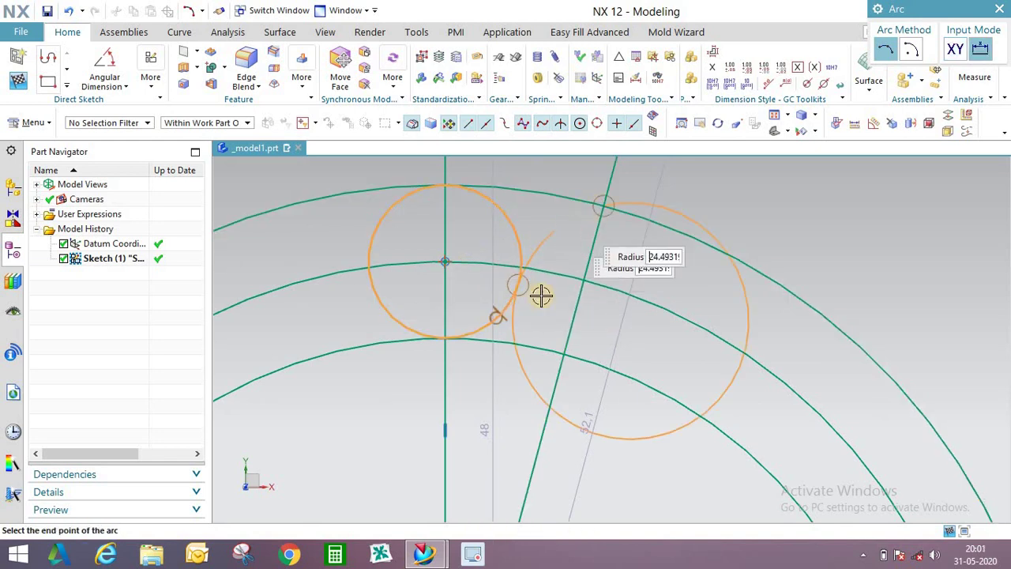
left_click(541, 286)
left_click(616, 225)
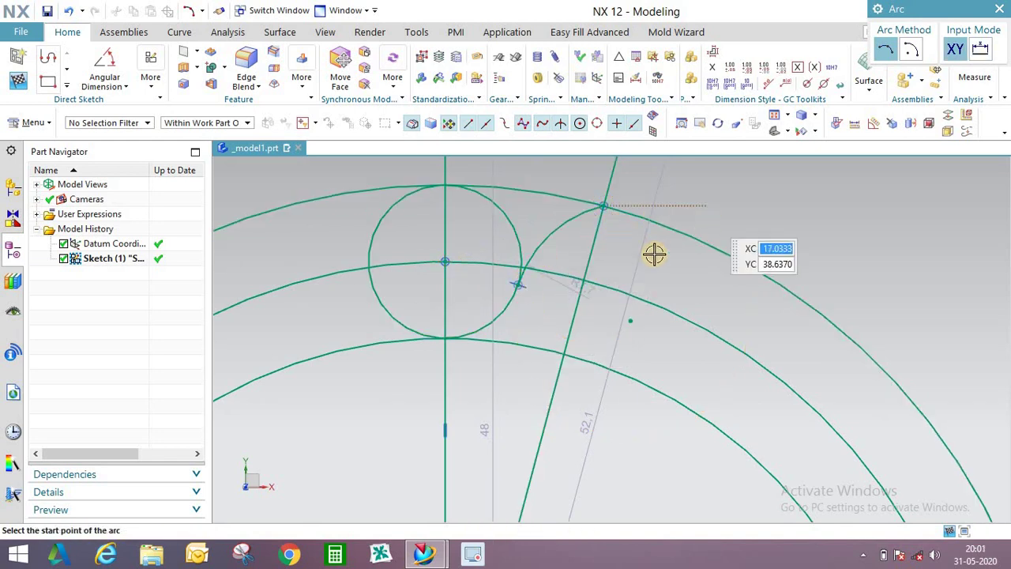
- Trim away the small circle's left half and upper right portion, keeping only the lower-right piece that runs into the connecting arc
scroll(655, 253, "down", 2)
left_click(65, 86)
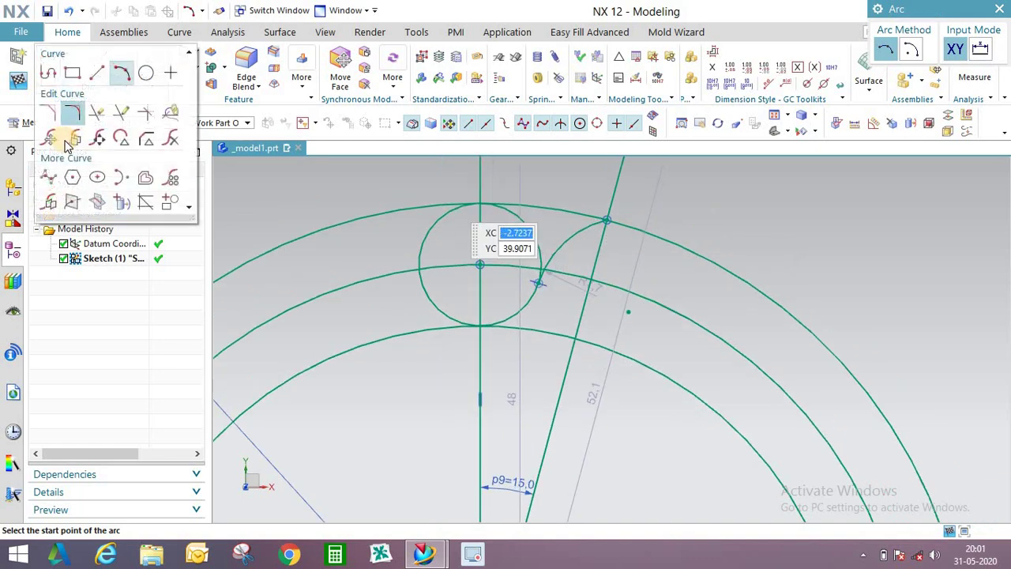
left_click(97, 110)
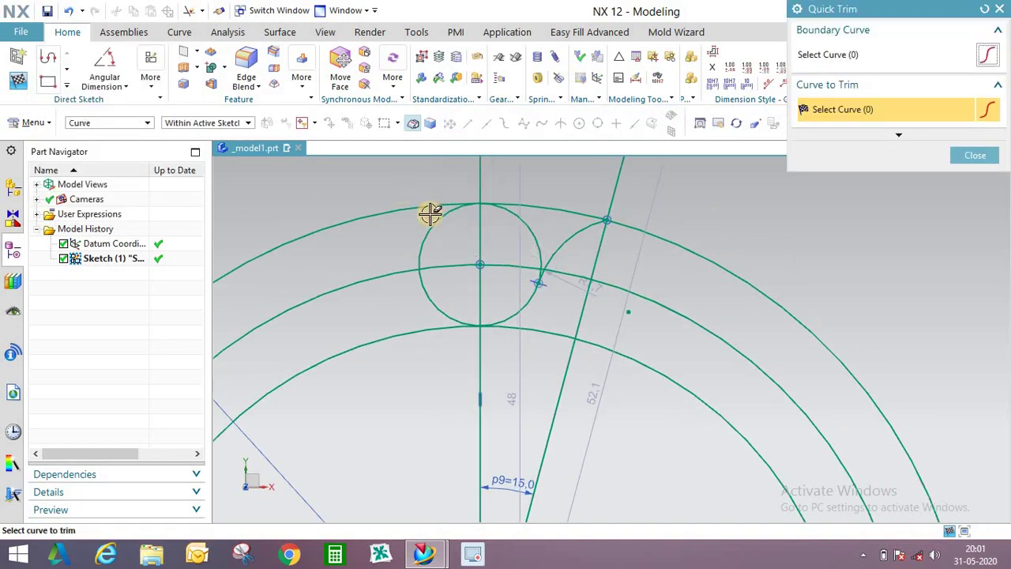
left_click(434, 223)
left_click(528, 226)
left_click(435, 301)
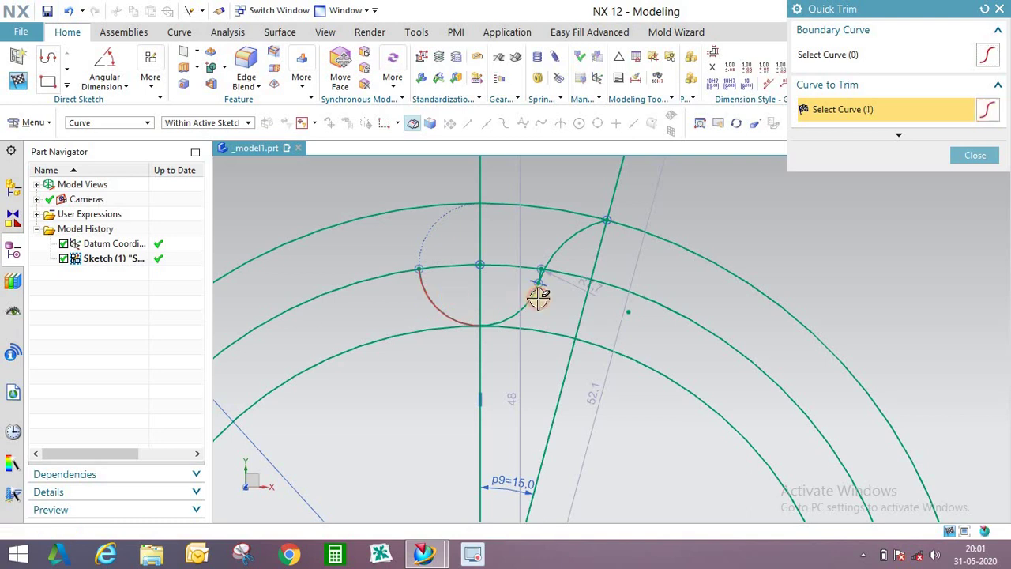
scroll(523, 313, "up", 2)
scroll(551, 246, "up", 2)
left_click(552, 248)
scroll(842, 175, "down", 3)
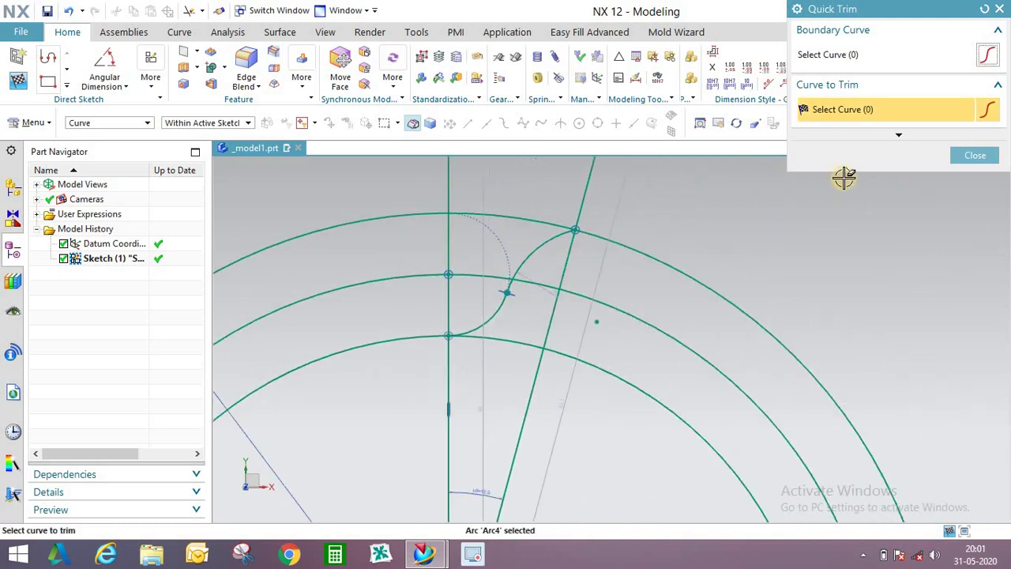
left_click(975, 155)
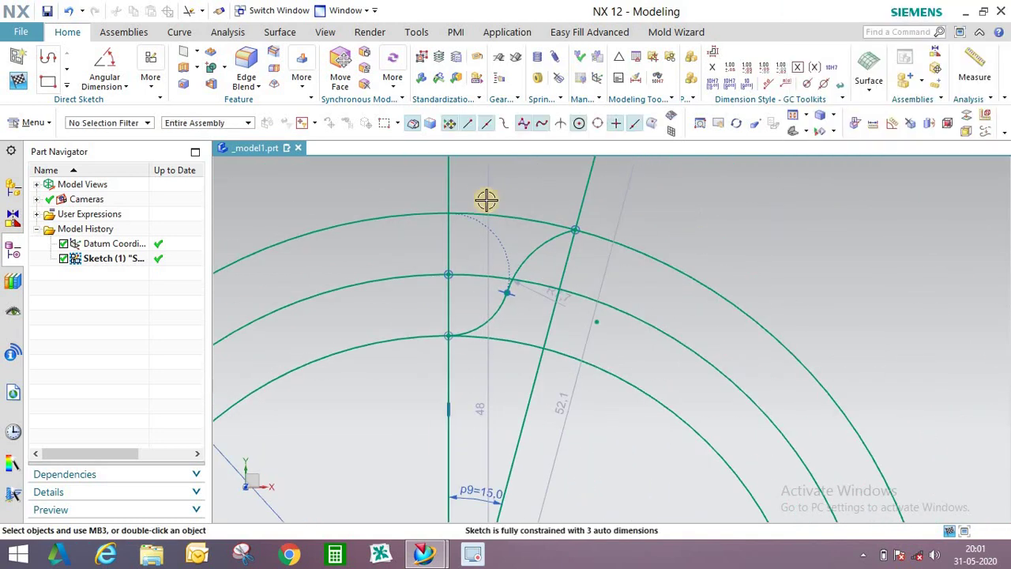
- Mirror the connecting arc and the trimmed small-circle arc about the vertical line
left_click(66, 86)
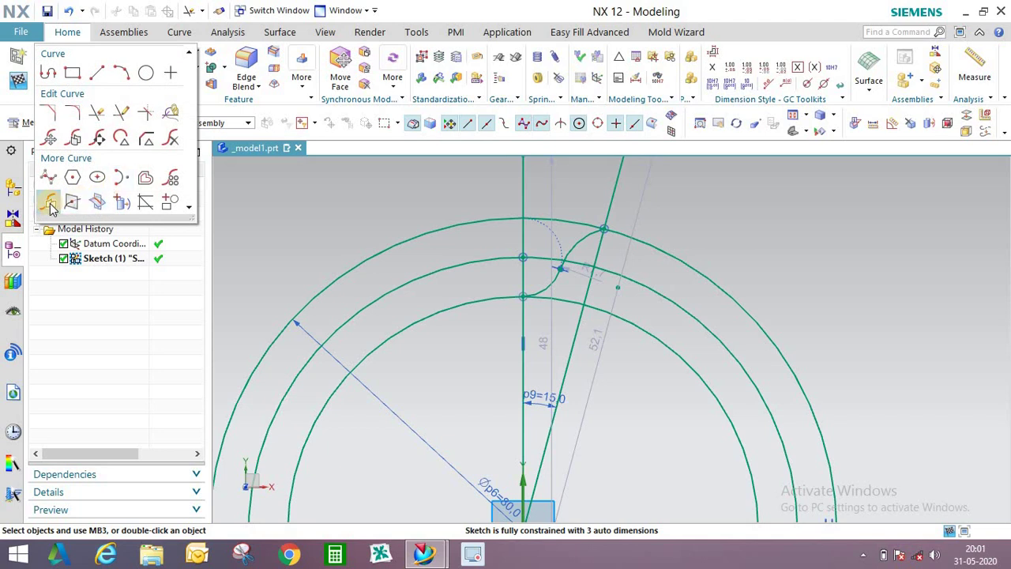
left_click(49, 204)
scroll(582, 235, "up", 2)
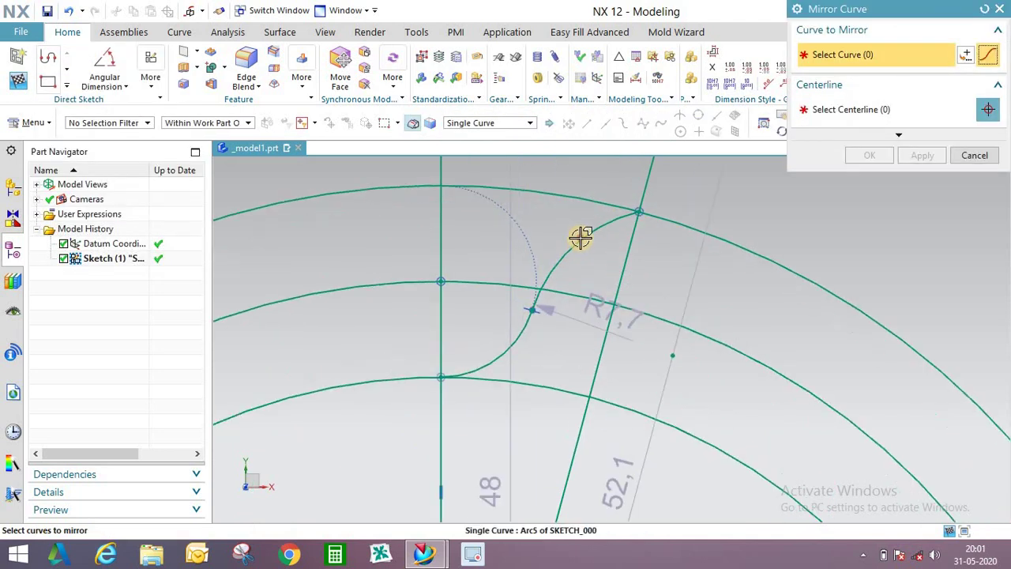
left_click(524, 322)
scroll(528, 334, "up", 2)
left_click(527, 334)
scroll(528, 334, "down", 4)
middle_click(488, 237)
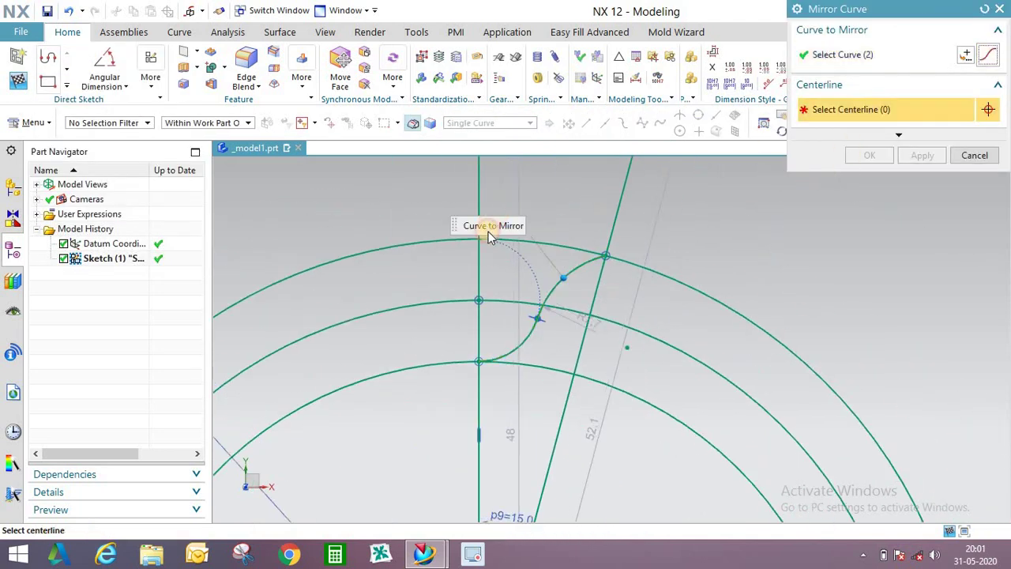
left_click(479, 237)
left_click(869, 155)
scroll(549, 244, "down", 4)
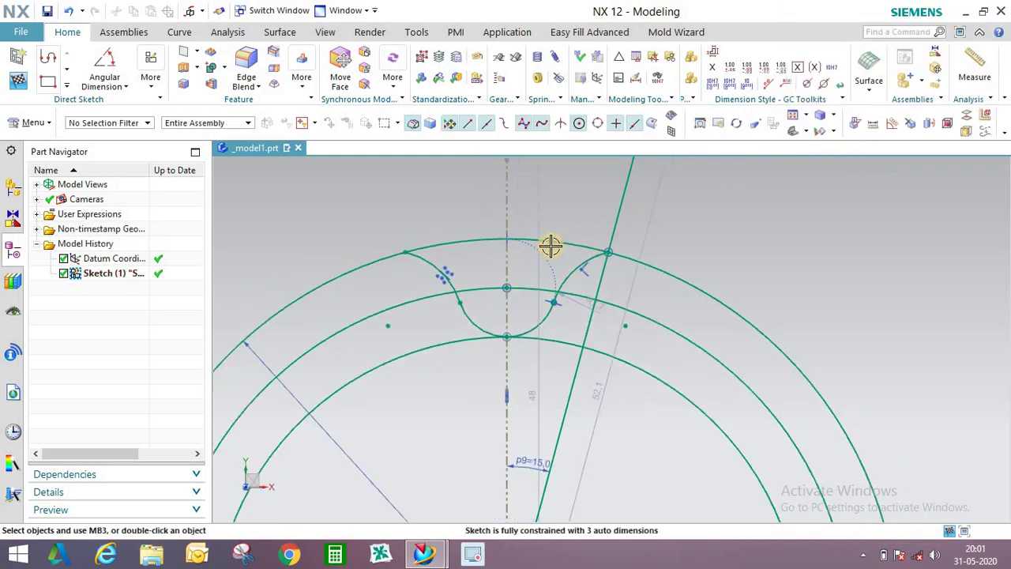
- Convert the slanted 15° line to a reference line
right_click(618, 212)
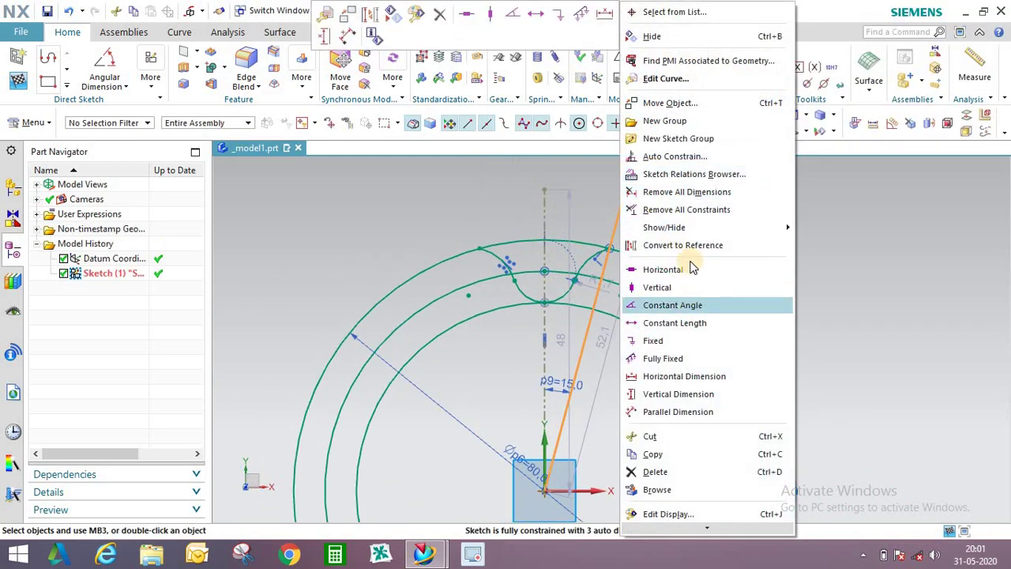
left_click(682, 245)
scroll(546, 227, "down", 5)
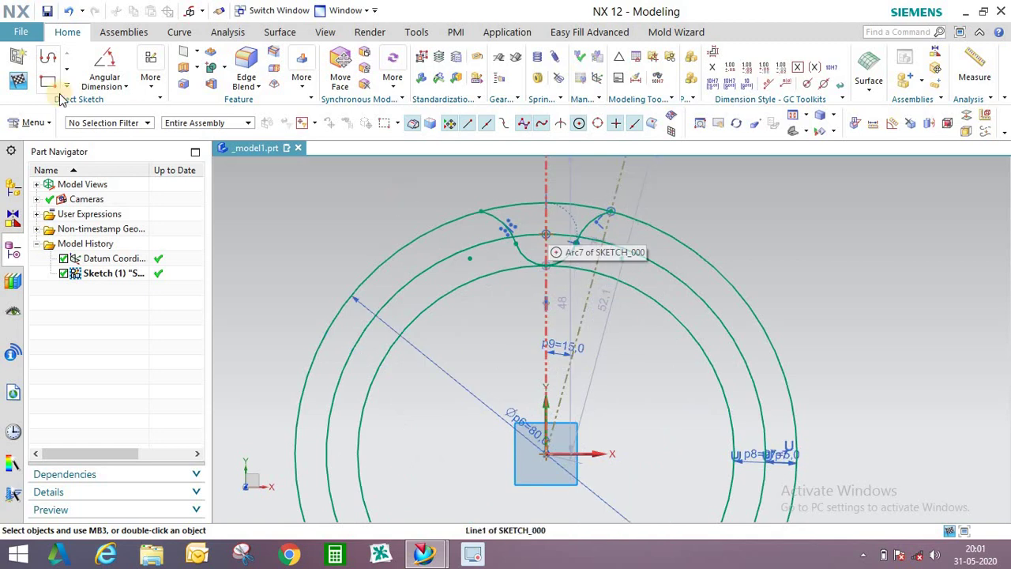
- Draw a 25 mm diameter circle centred on the origin and finish the sketch
left_click(65, 87)
left_click(146, 73)
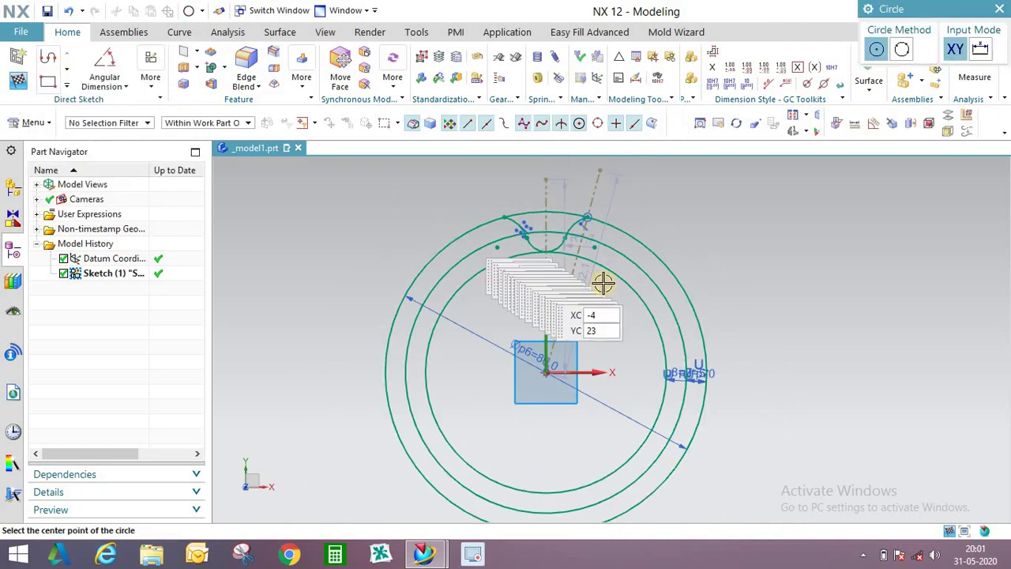
left_click(605, 294)
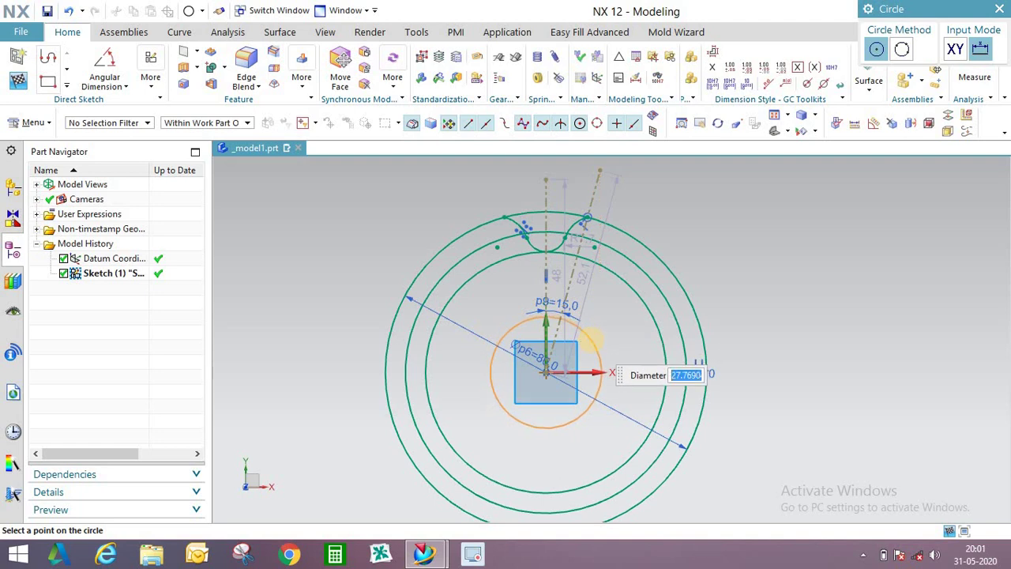
key("Return")
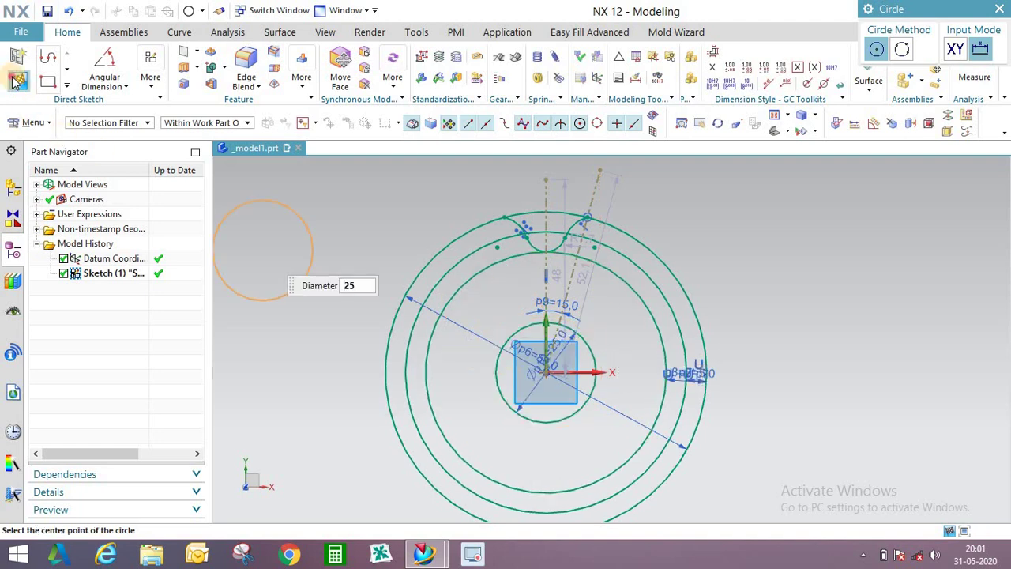
left_click(17, 82)
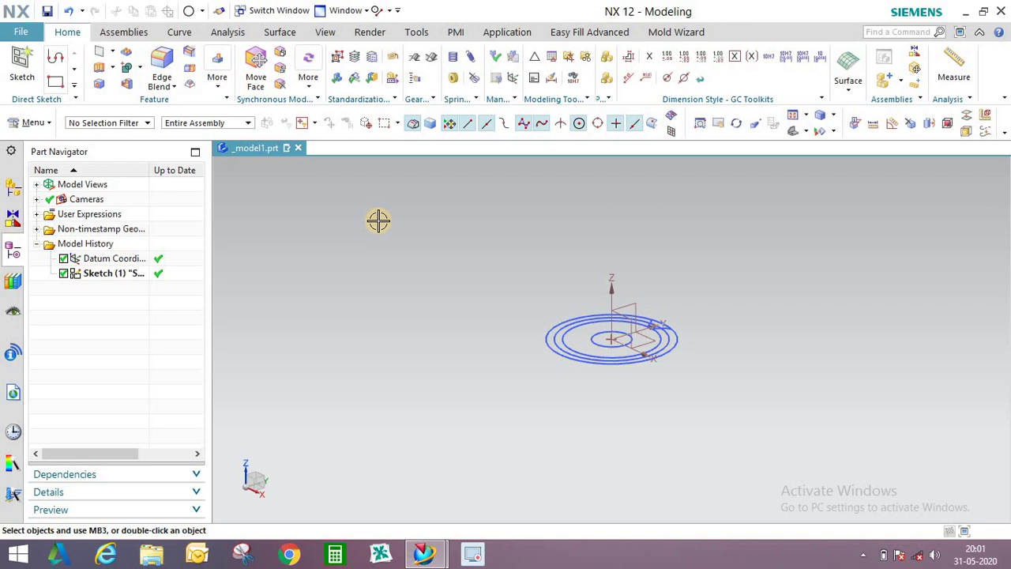
- Extrude the full outer circle 6 mm downward, from 0 to 6 mm, as a solid disc
scroll(715, 346, "up", 3)
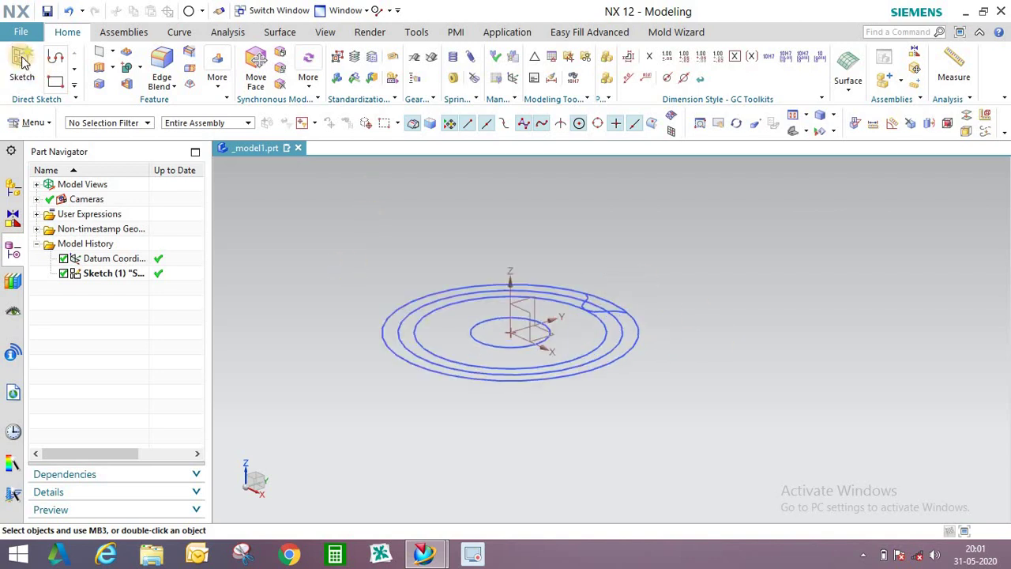
scroll(524, 317, "up", 3)
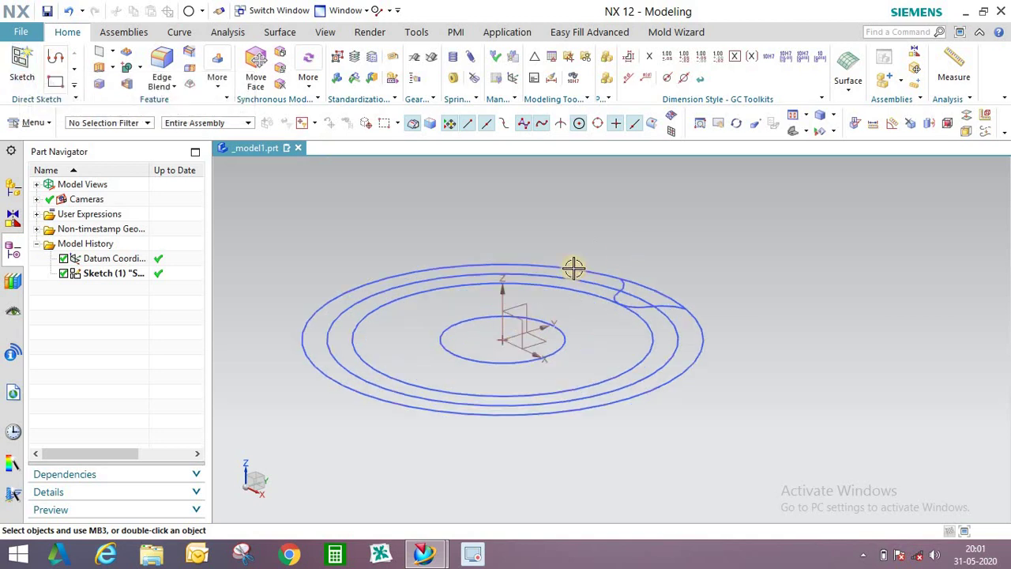
mouse_move(573, 268)
middle_mouse_down()
mouse_move(576, 279)
mouse_move(569, 263)
middle_mouse_up()
scroll(569, 263, "down", 2)
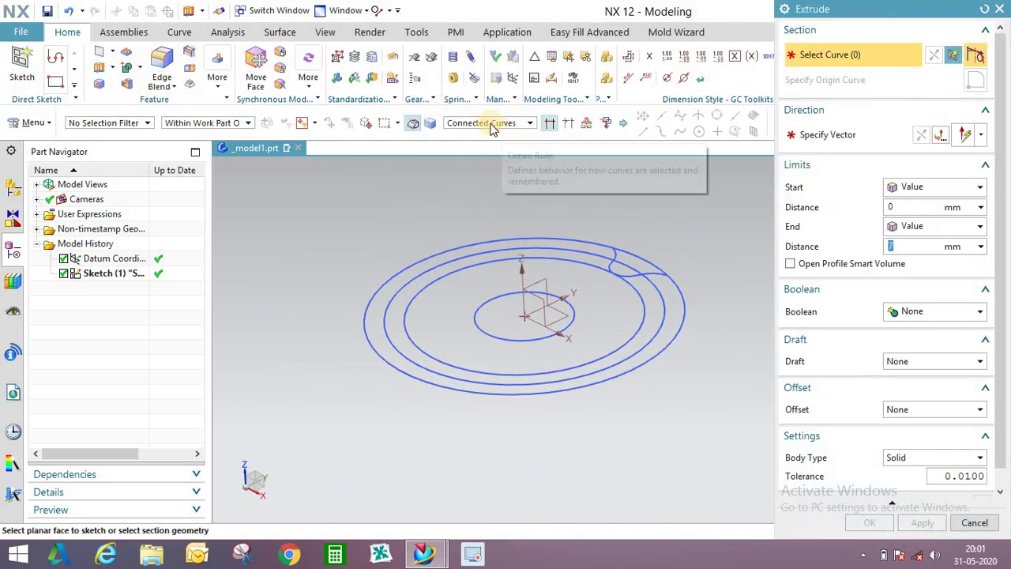
left_click(678, 291)
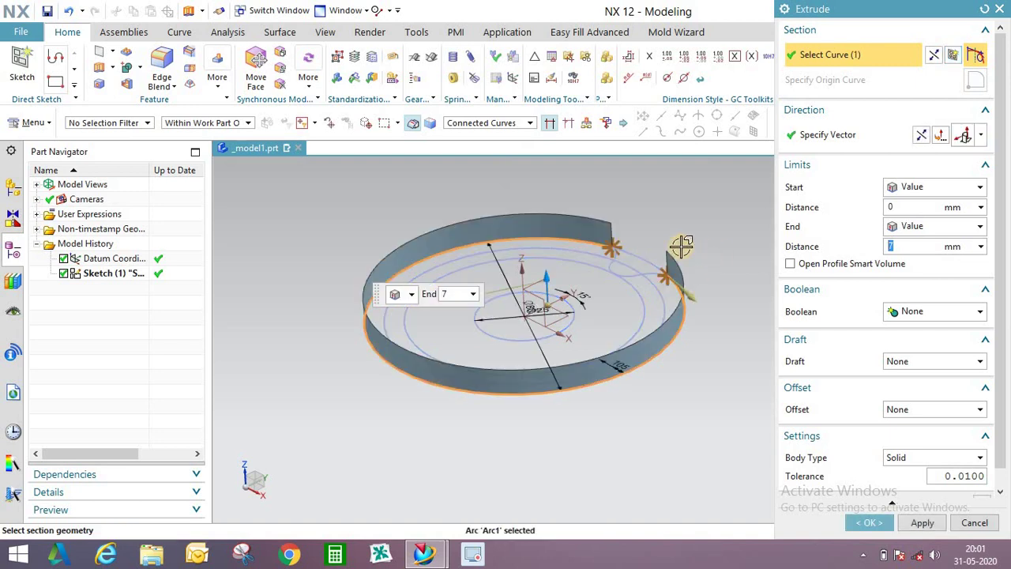
left_click(634, 254)
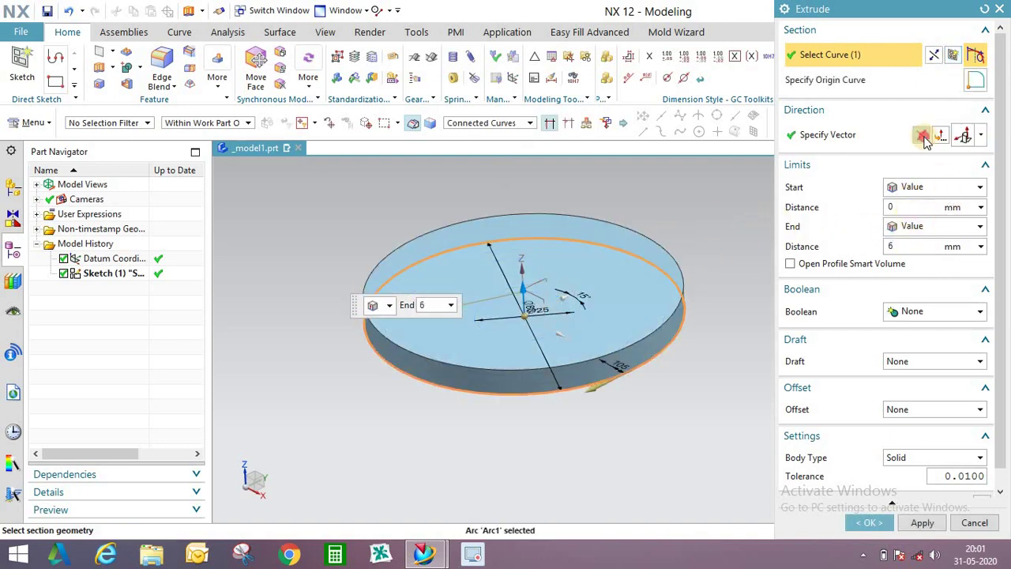
left_click(922, 522)
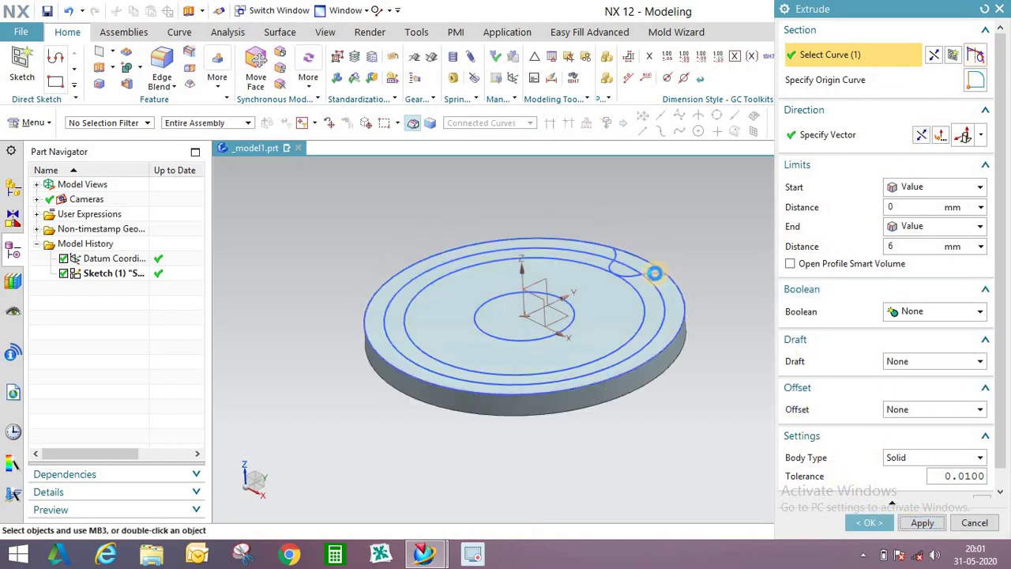
- Extrude the closed tooth-shaped profile at the rim downward from -4 to 12 mm as a separate solid with no Boolean
scroll(655, 271, "up", 4)
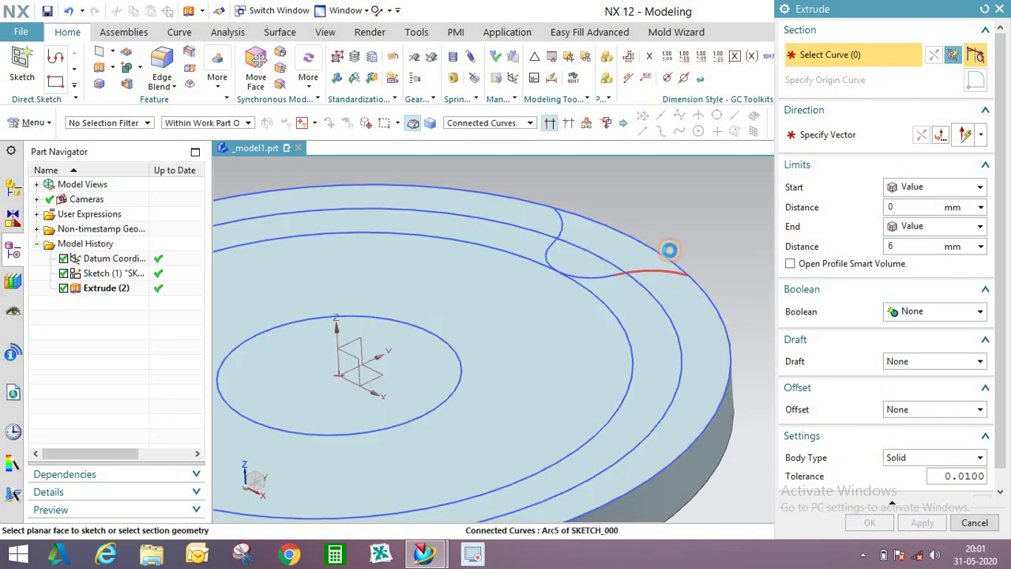
left_click(669, 249)
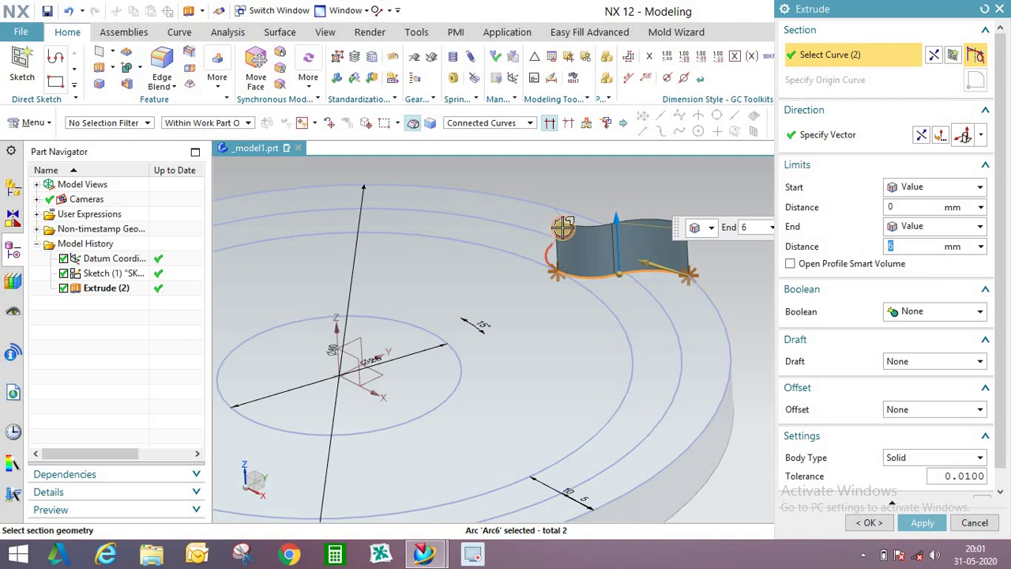
left_click(562, 227)
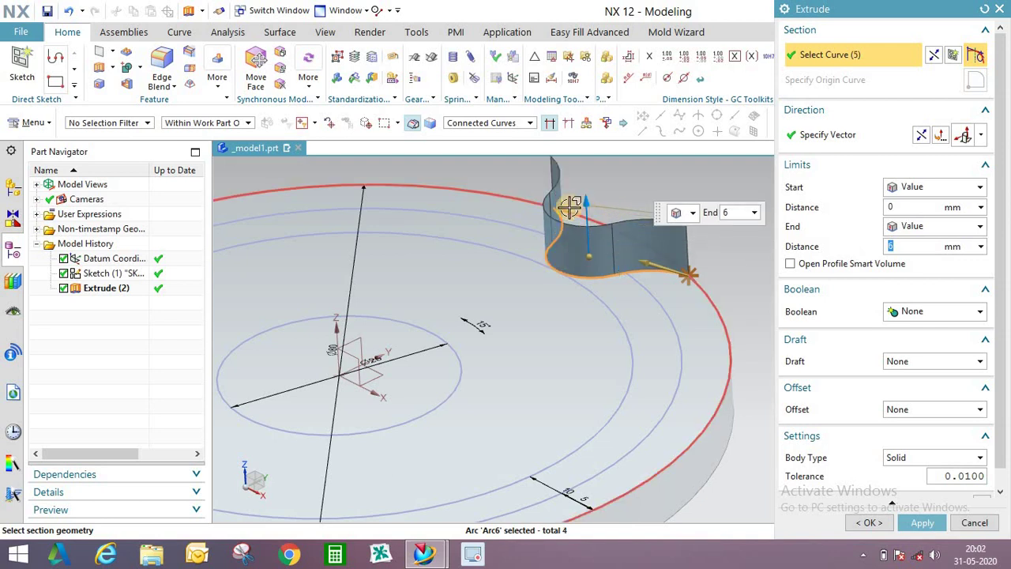
scroll(569, 207, "down", 4)
left_click(921, 136)
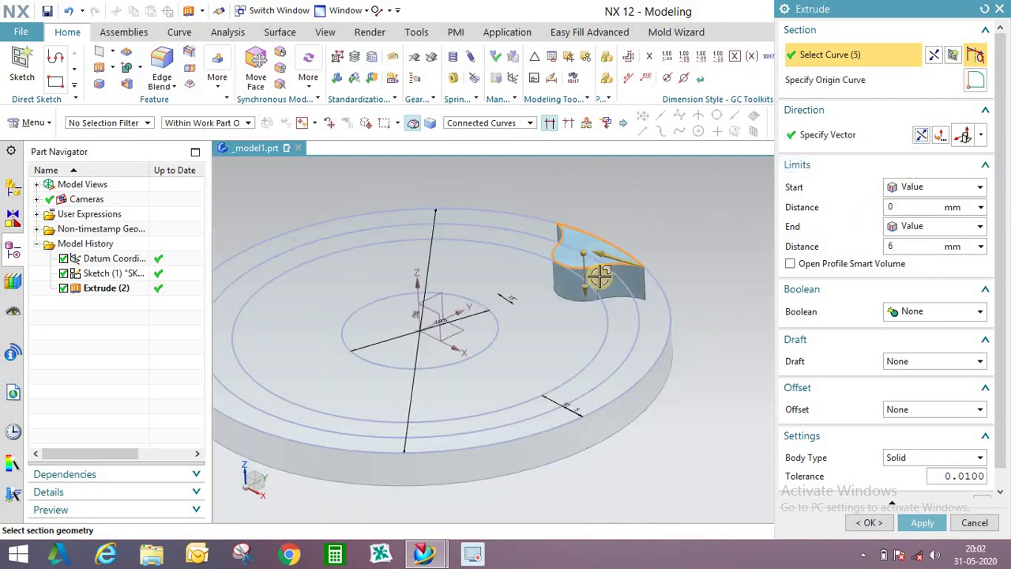
left_click_drag(589, 315, 588, 319)
left_click_drag(585, 252, 589, 230)
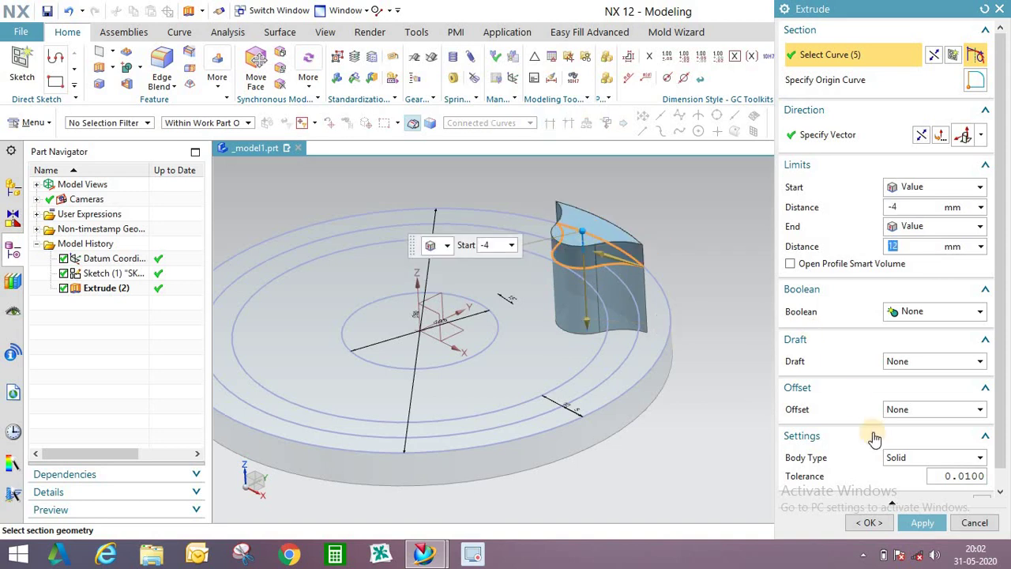
left_click(889, 522)
- Pattern the tooth-shaped body circularly about the Z direction through the inner circle's centre, with count 12 and a 30° pitch angle
middle_click_drag(593, 291, 468, 223)
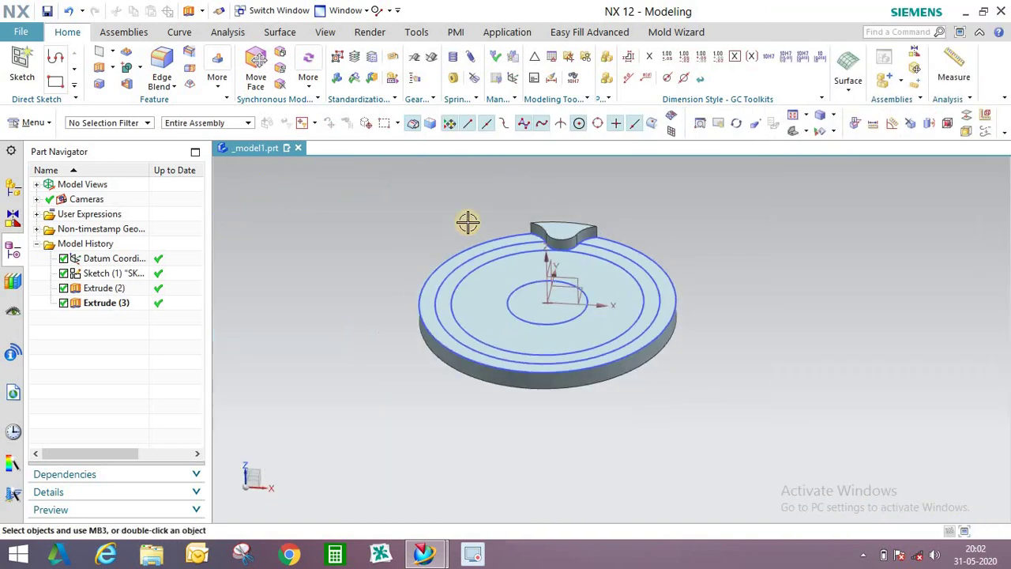
scroll(535, 289, "up", 2)
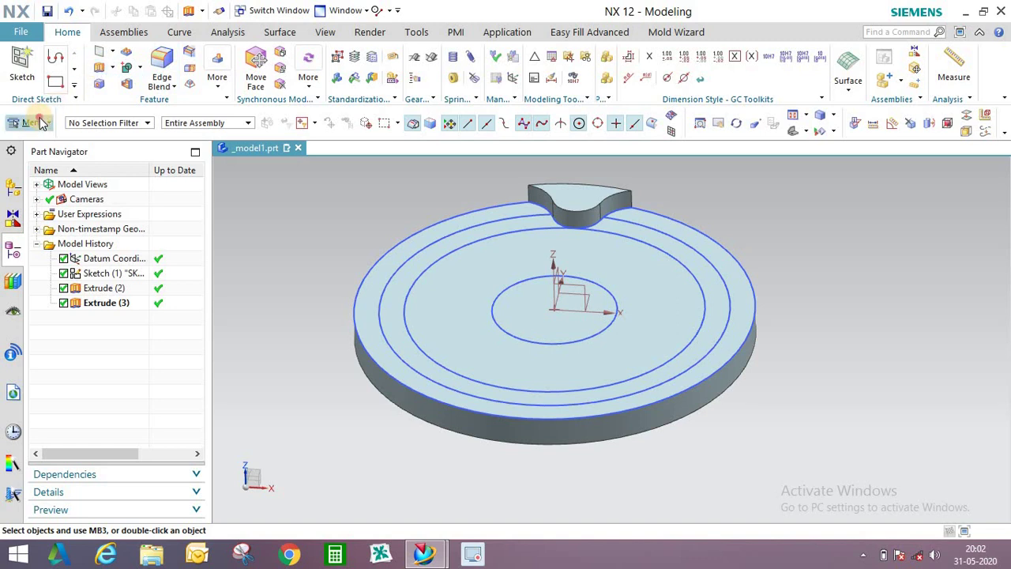
left_click(41, 123)
mouse_move(43, 195)
mouse_move(158, 168)
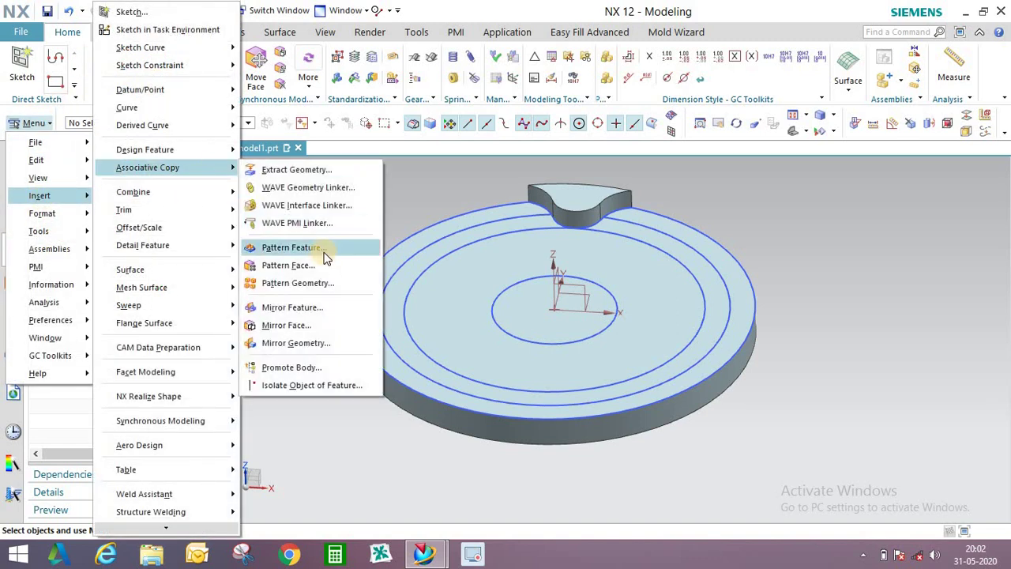
left_click(298, 283)
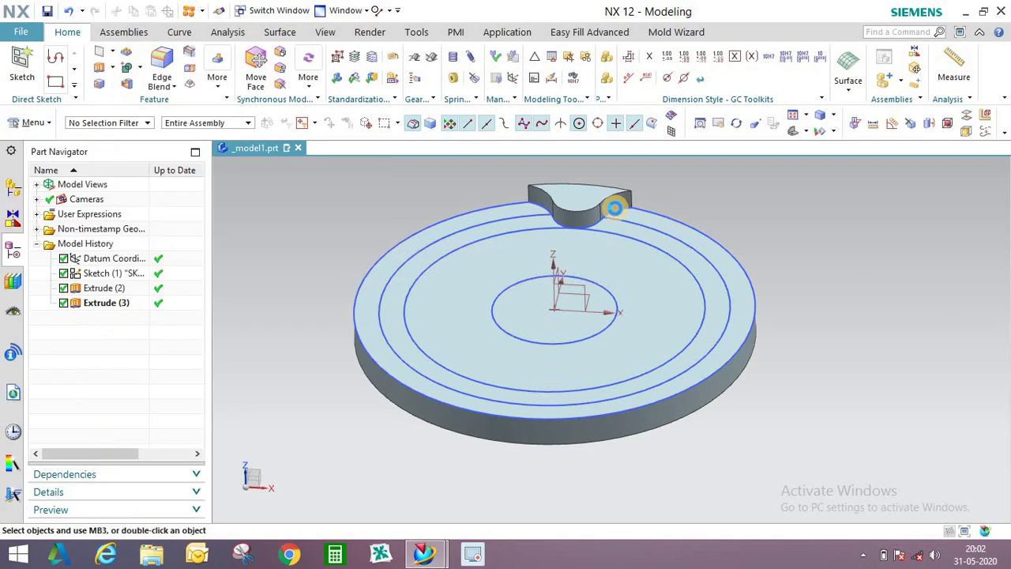
left_click(585, 196)
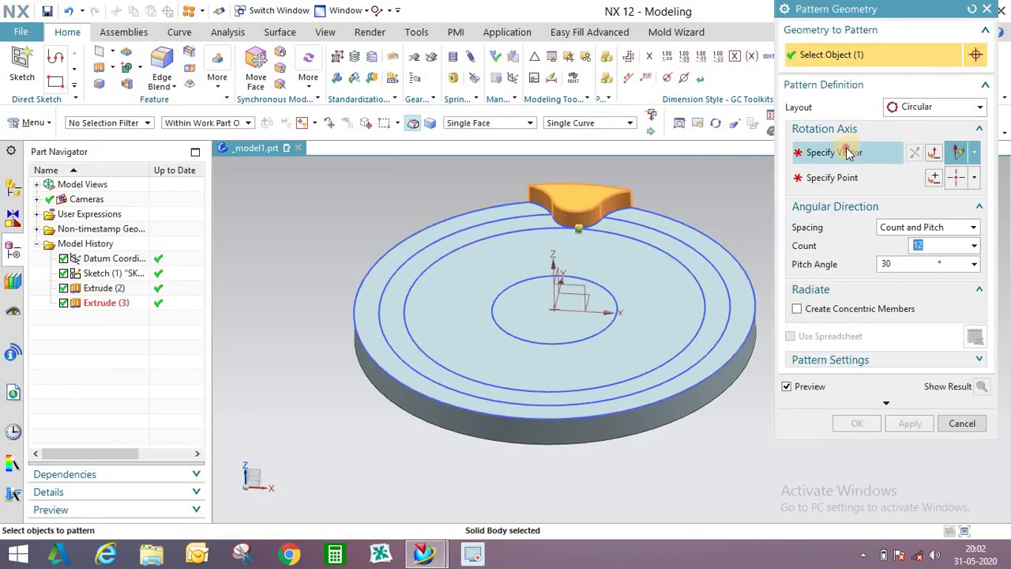
left_click(848, 152)
middle_click_drag(629, 270, 588, 292)
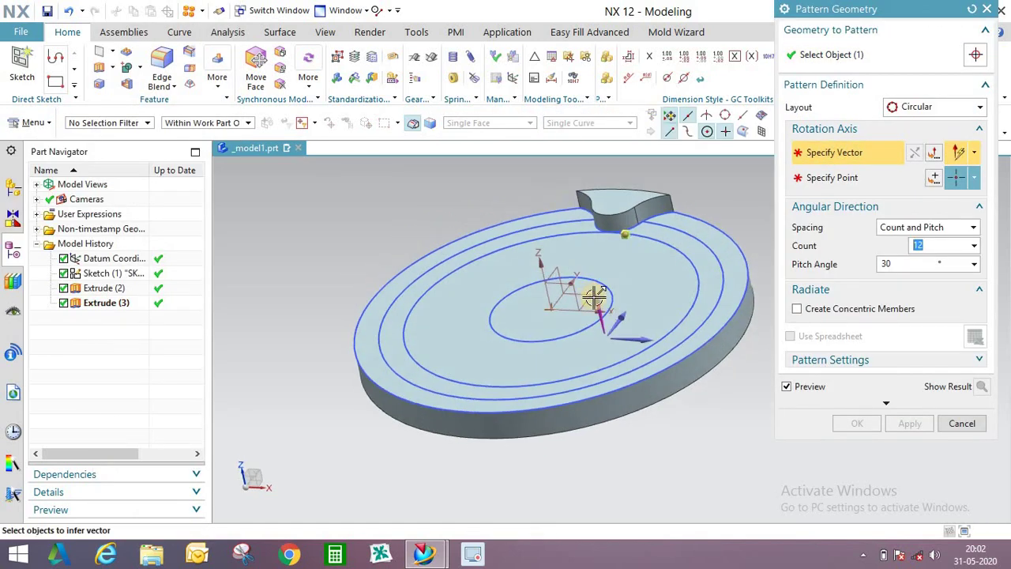
left_click(594, 296)
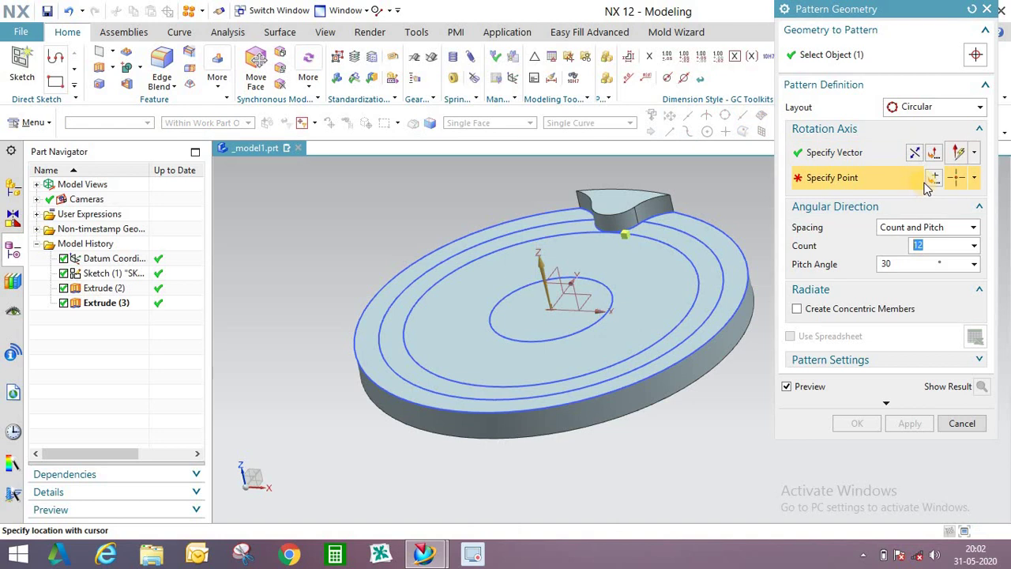
left_click(975, 178)
left_click(959, 204)
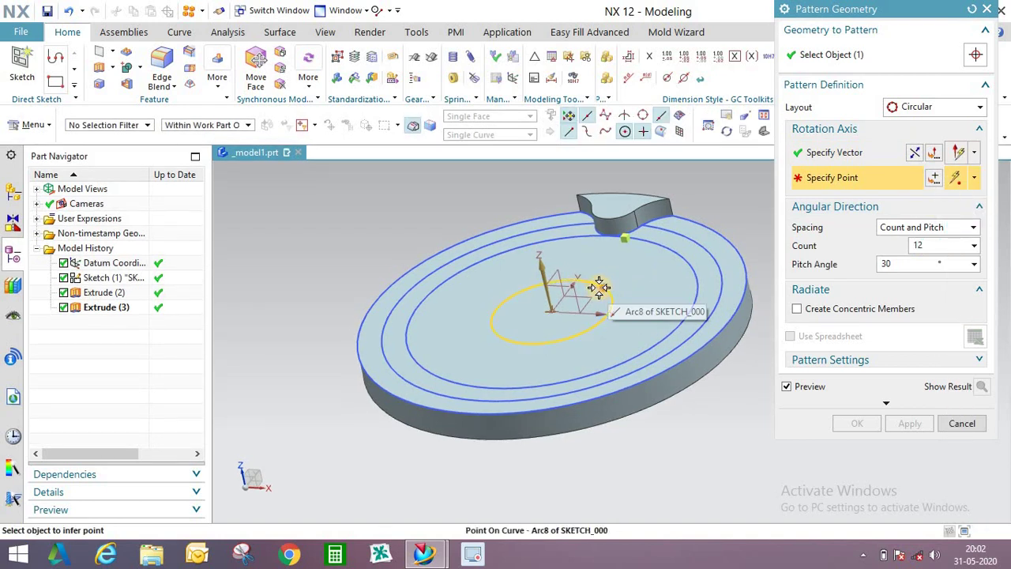
left_click(606, 286)
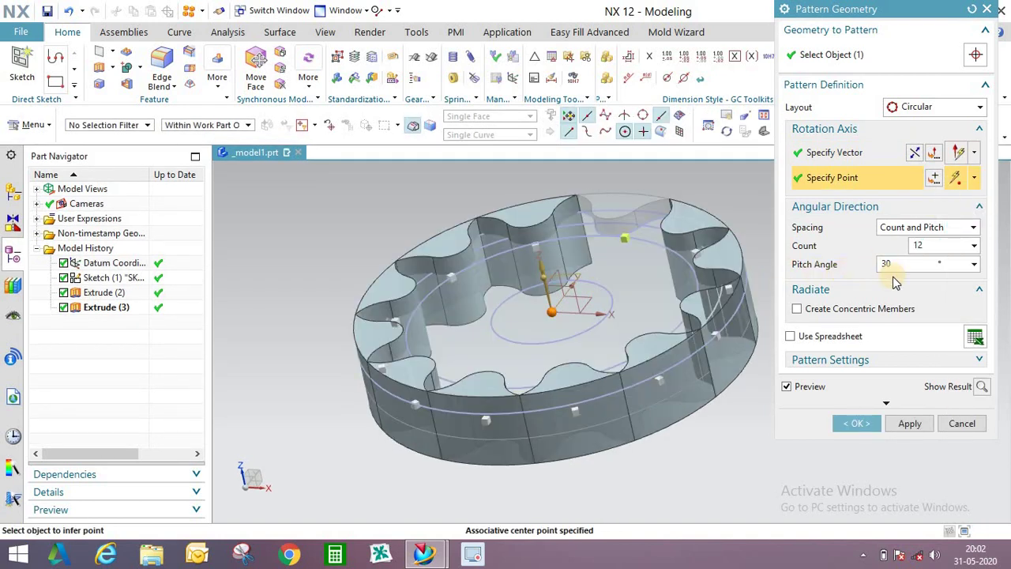
left_click(858, 422)
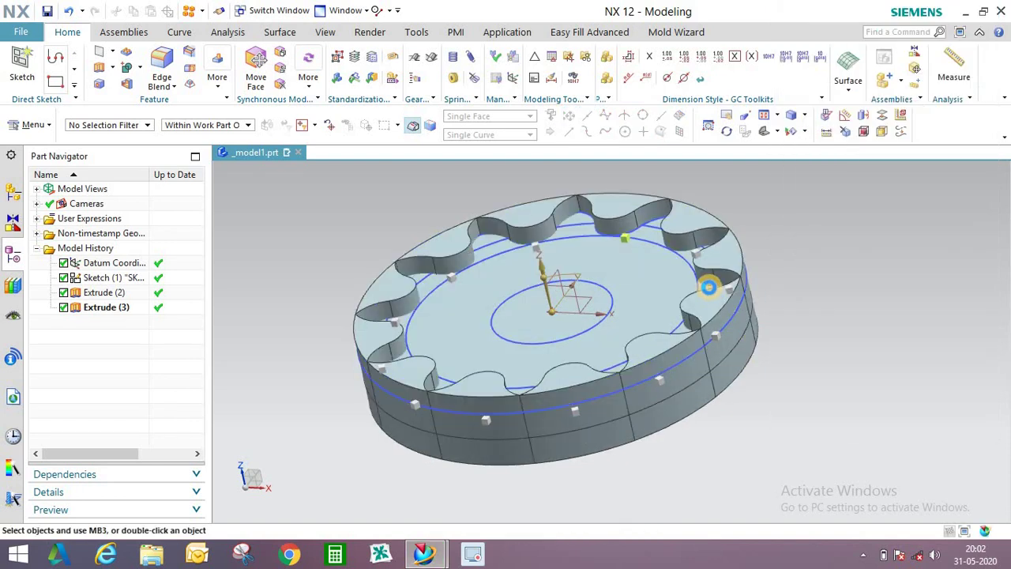
- Subtract the 12 patterned tooth-shaped bodies from the disc, without keeping the tool bodies
middle_click_drag(745, 319, 598, 192)
scroll(598, 193, "up", 1)
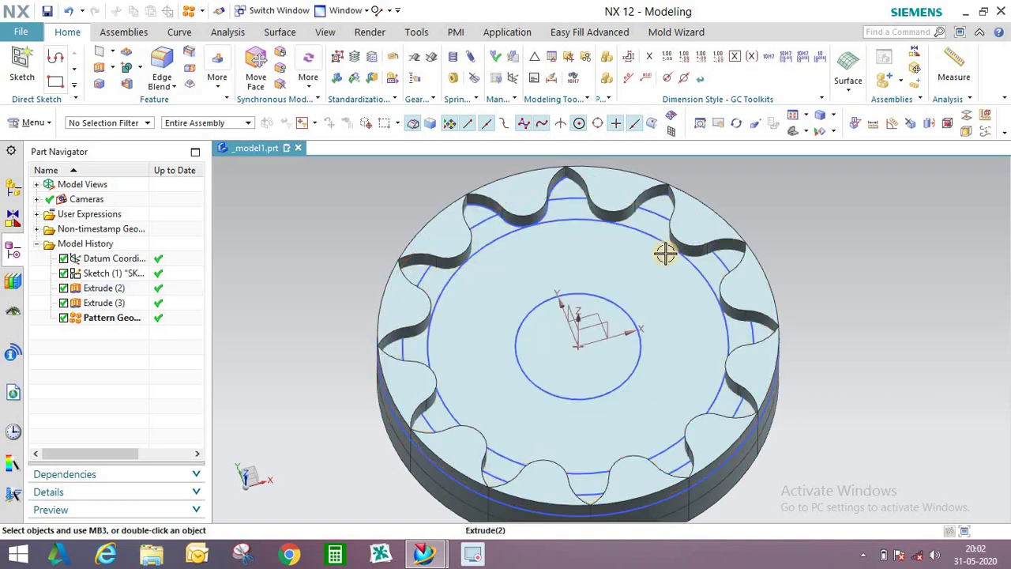
middle_click_drag(581, 247, 569, 226)
scroll(613, 267, "down", 2)
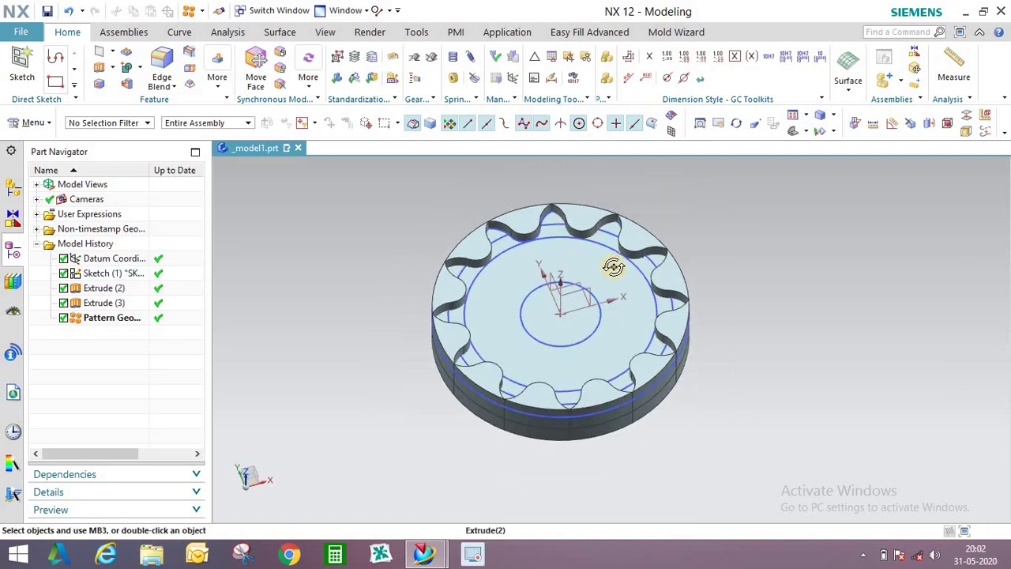
middle_click_drag(613, 266, 735, 218)
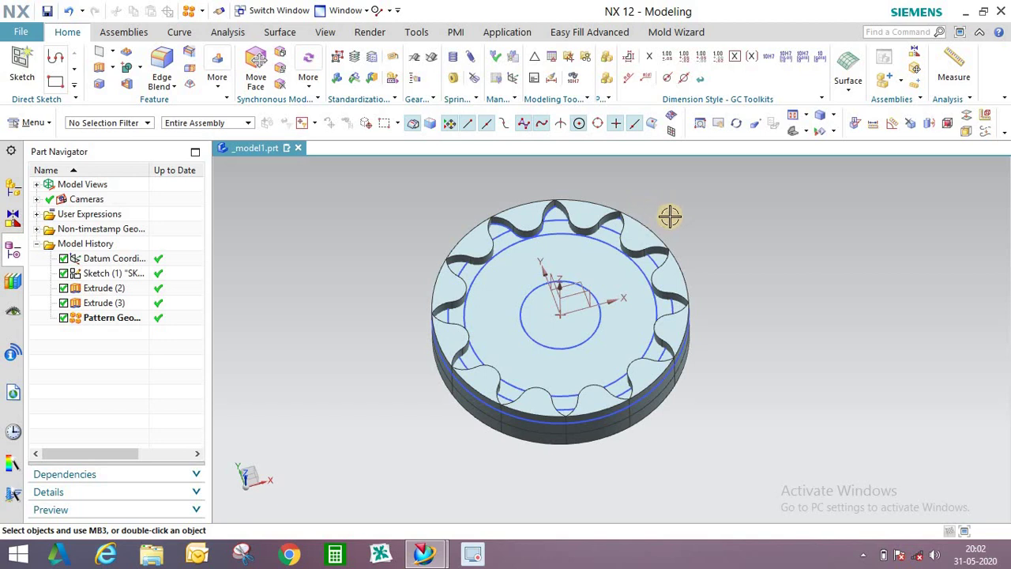
middle_click_drag(670, 215, 660, 229)
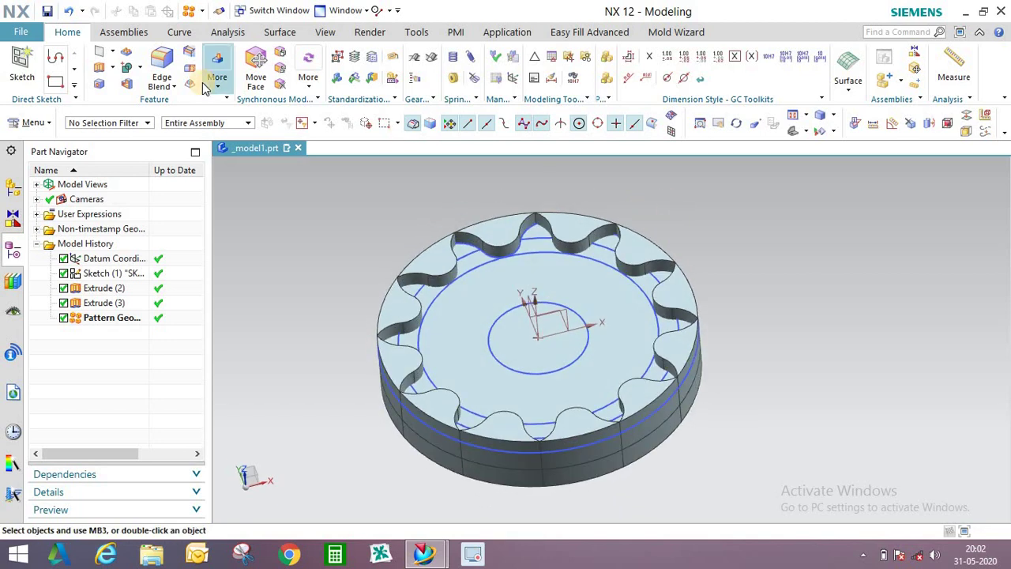
left_click(147, 104)
left_click(525, 286)
left_click_drag(350, 187, 783, 506)
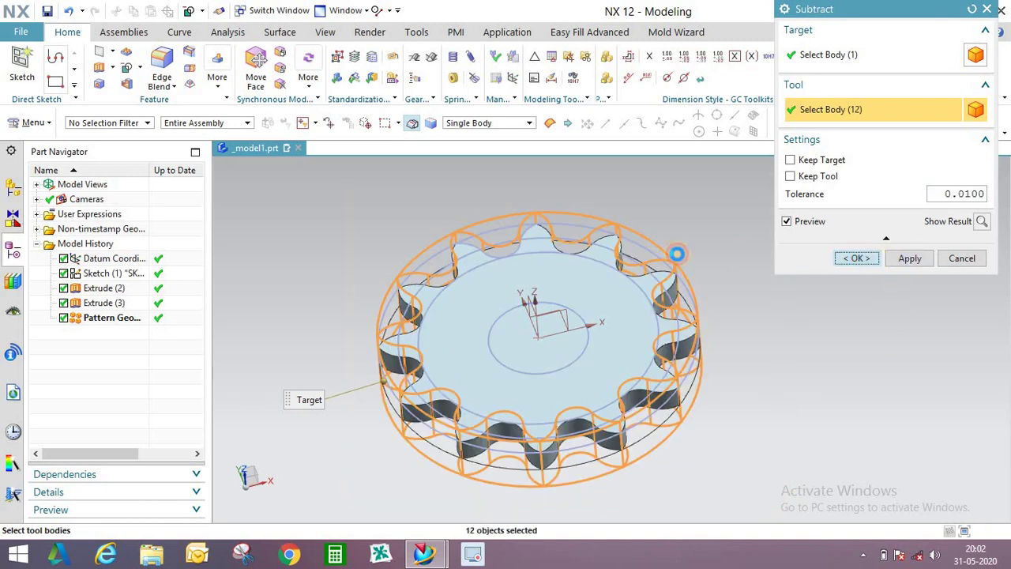
middle_click(677, 254)
middle_click_drag(677, 254, 605, 276)
- Cut the centre bore by extruding the inner circle from -23 to 12 mm with Boolean Subtract against the toothed disc
left_click(129, 70)
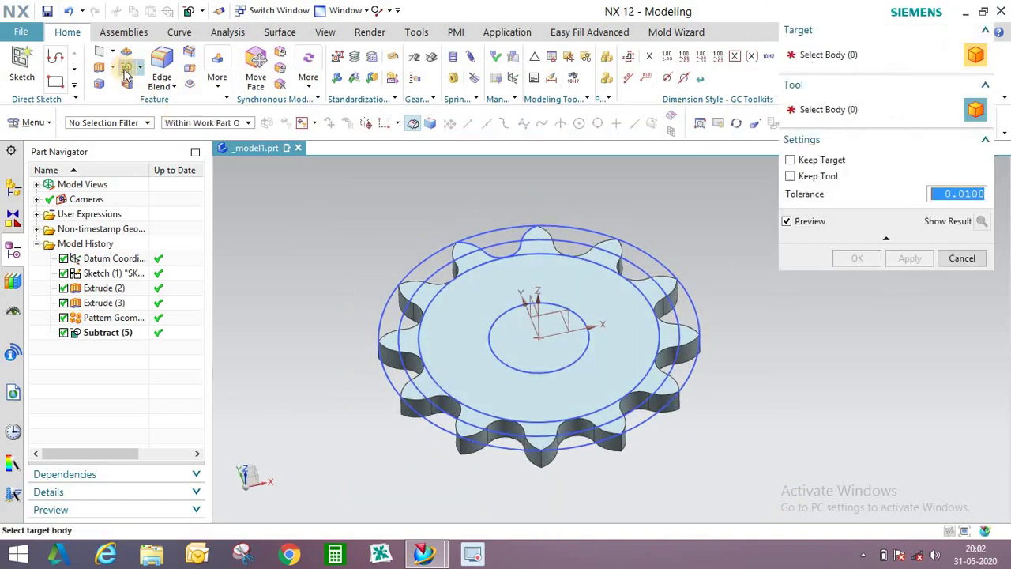
left_click(99, 67)
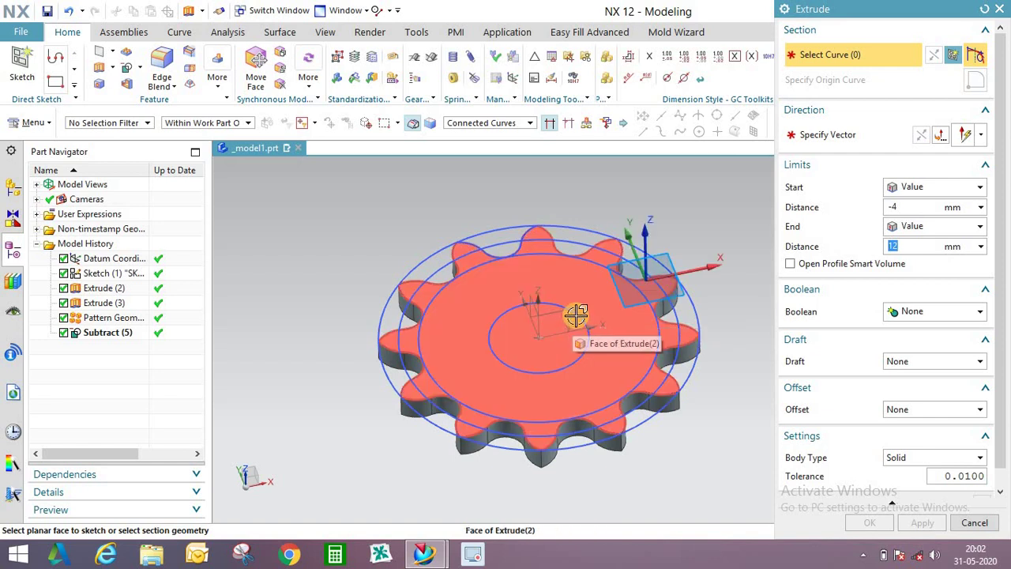
left_click(591, 289)
middle_click_drag(591, 289, 544, 350)
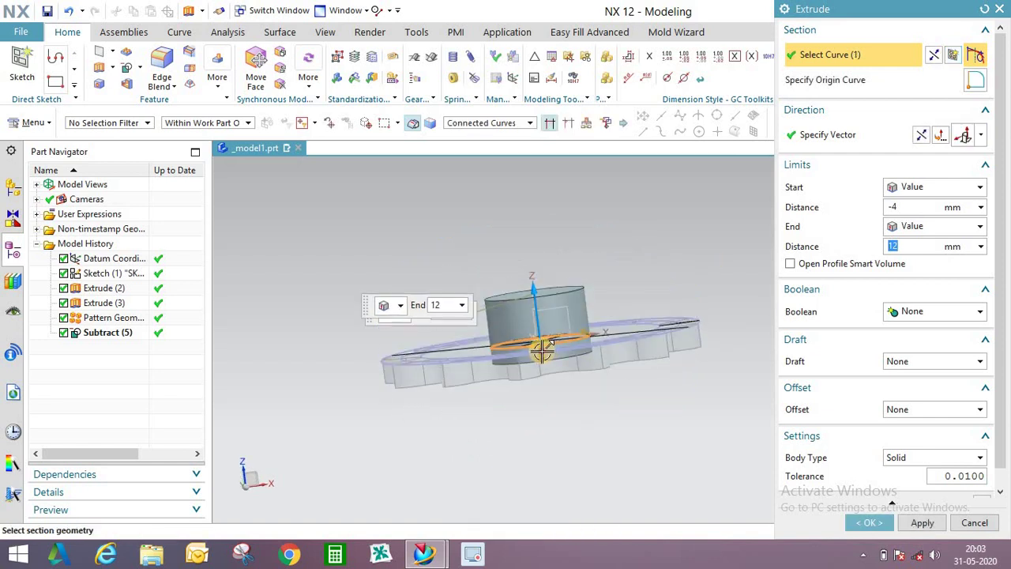
left_click(956, 311)
left_click(909, 355)
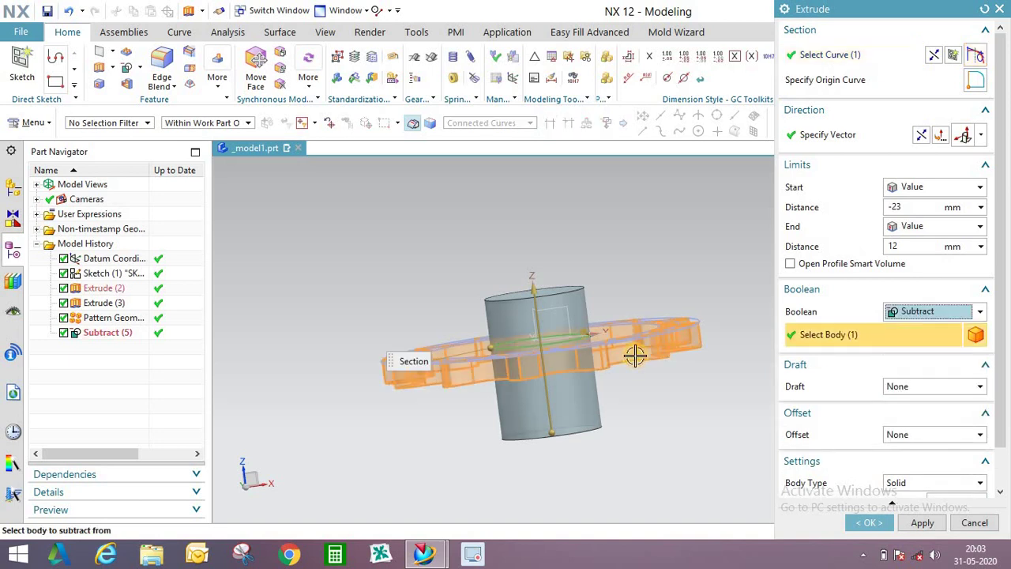
left_click(869, 521)
middle_click_drag(621, 319, 666, 267)
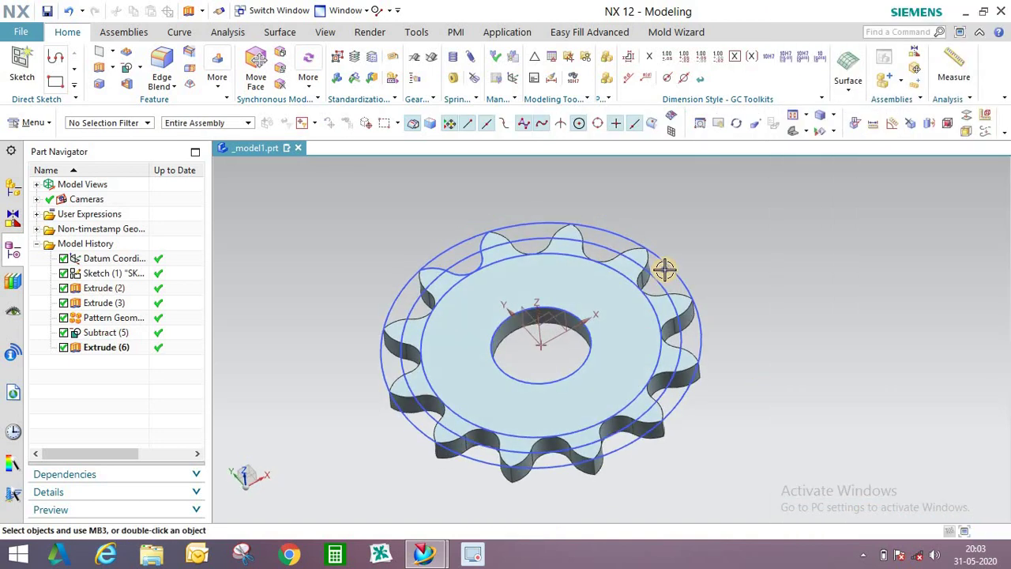
- Hide the sketch whose circles overlay the toothed wheel
right_click(668, 264)
left_click(697, 174)
mouse_move(656, 300)
middle_mouse_down()
mouse_move(639, 324)
mouse_move(632, 285)
mouse_move(628, 300)
mouse_move(634, 311)
mouse_move(638, 259)
mouse_move(582, 273)
mouse_move(448, 269)
middle_mouse_up()
scroll(587, 269, "down", 1)
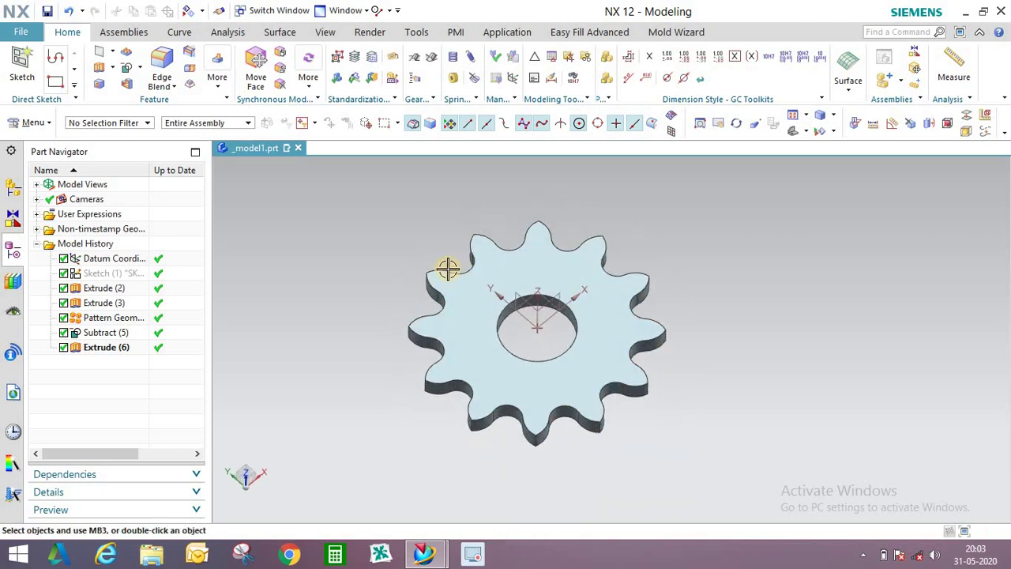
- Hide the finished toothed wheel body so only the datum coordinate system stays in view
scroll(447, 269, "down", 1)
middle_click_drag(516, 266, 545, 235)
right_click(545, 235)
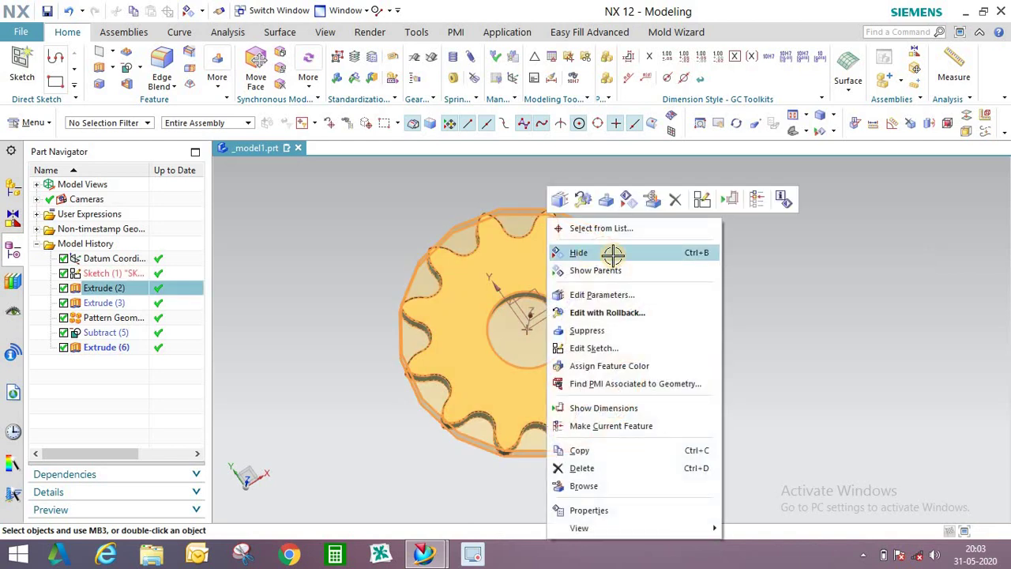
left_click(607, 251)
- Create a new On Plane sketch on the XY plane of the datum coordinate system
middle_click_drag(574, 267, 567, 268)
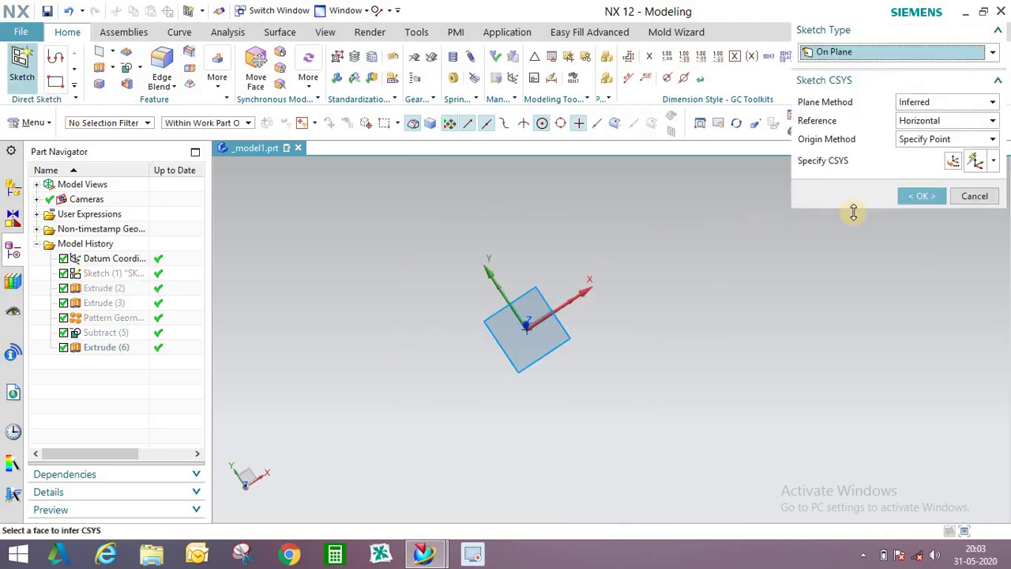
left_click(919, 196)
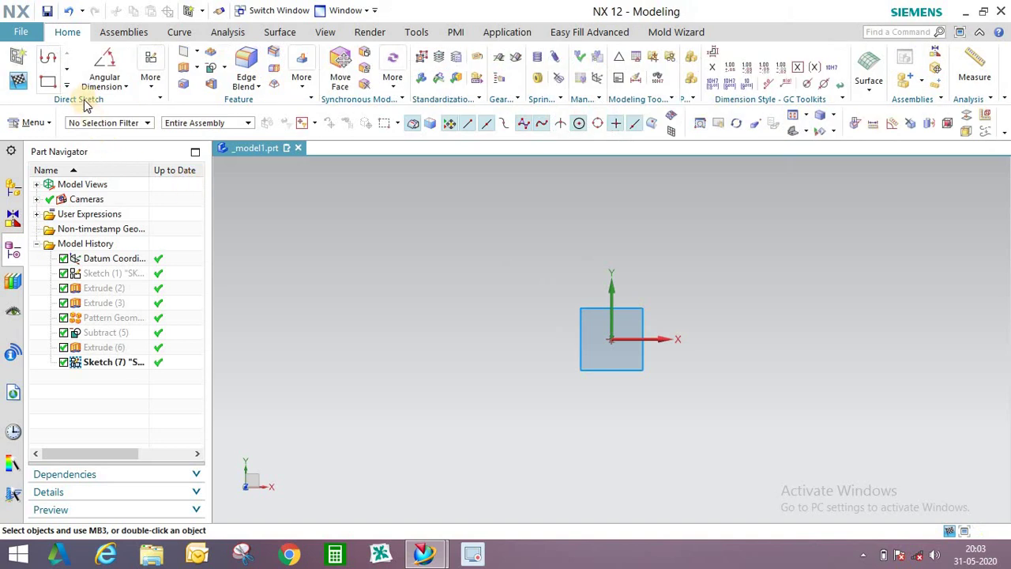
left_click(67, 84)
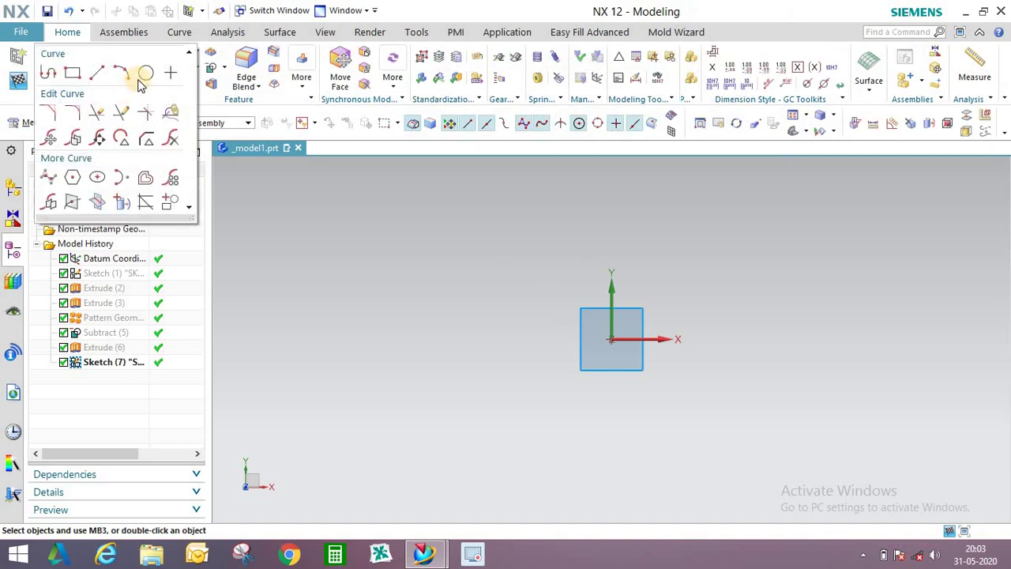
left_click(539, 319)
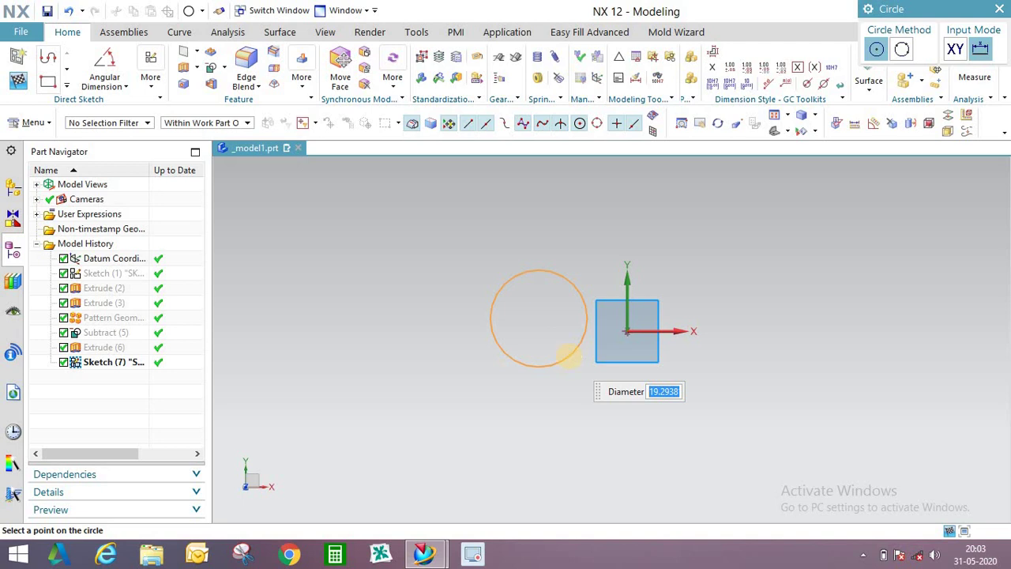
key("Return")
key("ctrl+z")
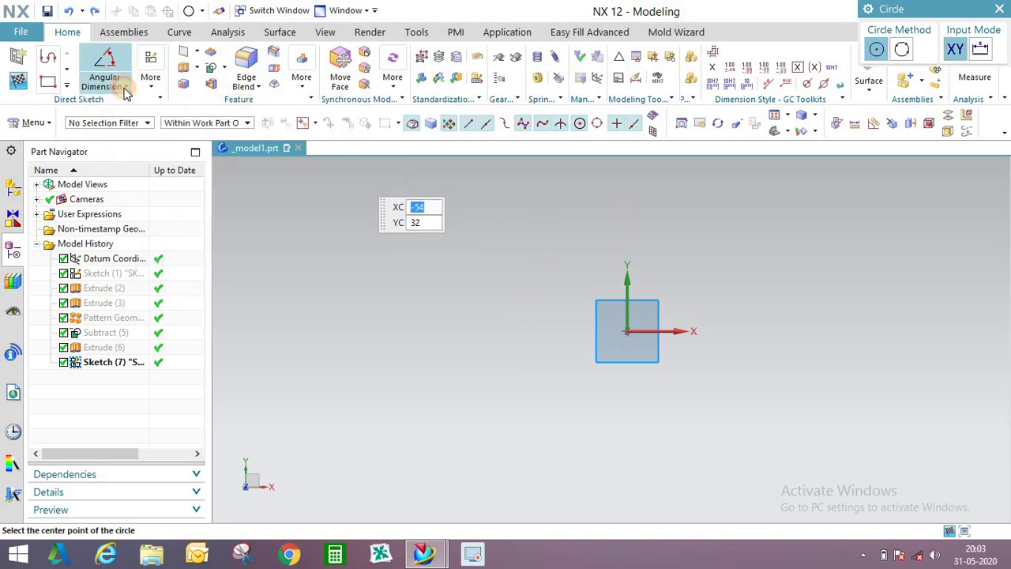
- Turn off Continuous Auto Dimensioning for the sketch and leave the Circle command
left_click(151, 79)
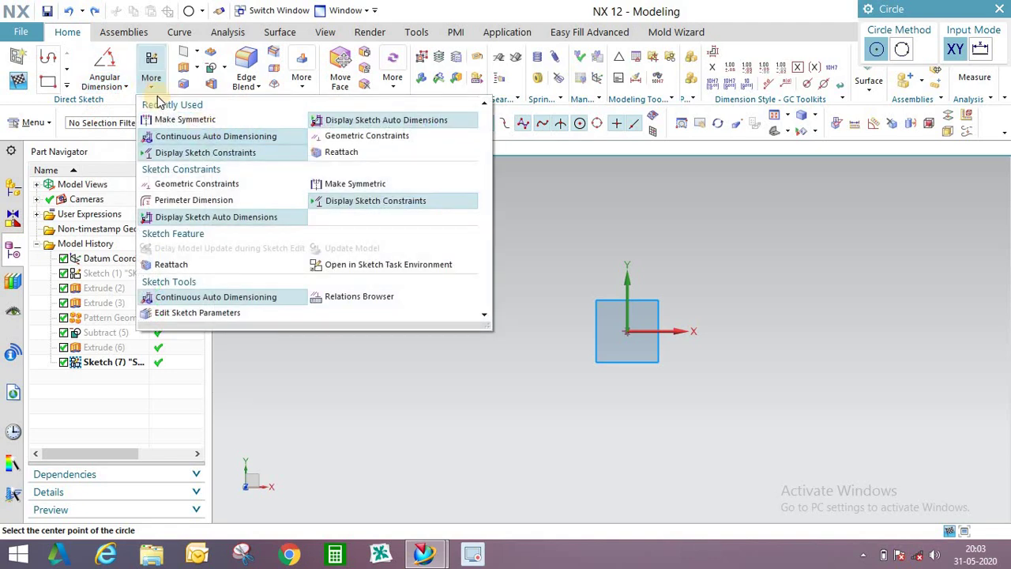
left_click(175, 136)
left_click(153, 85)
left_click(180, 152)
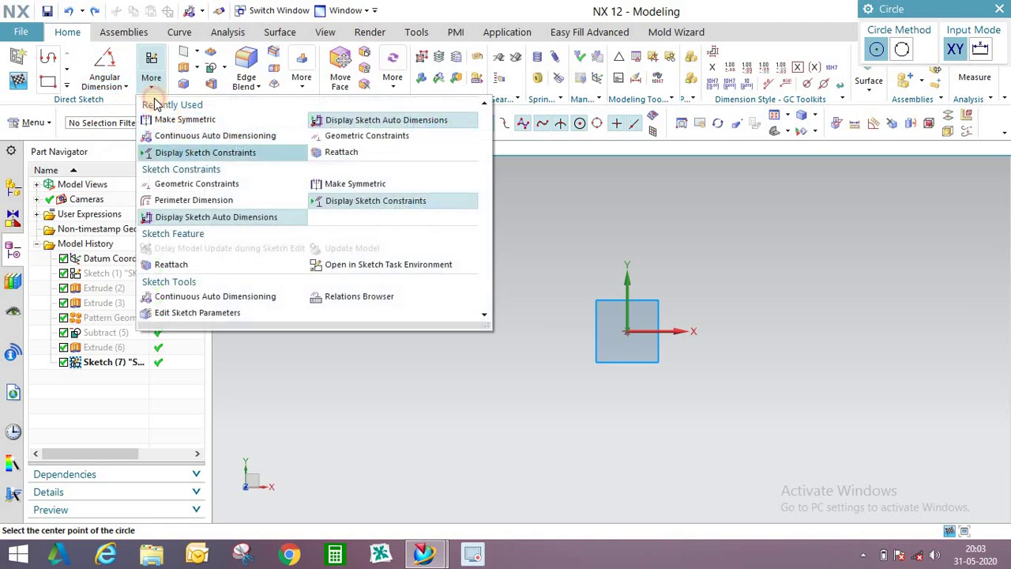
left_click(150, 84)
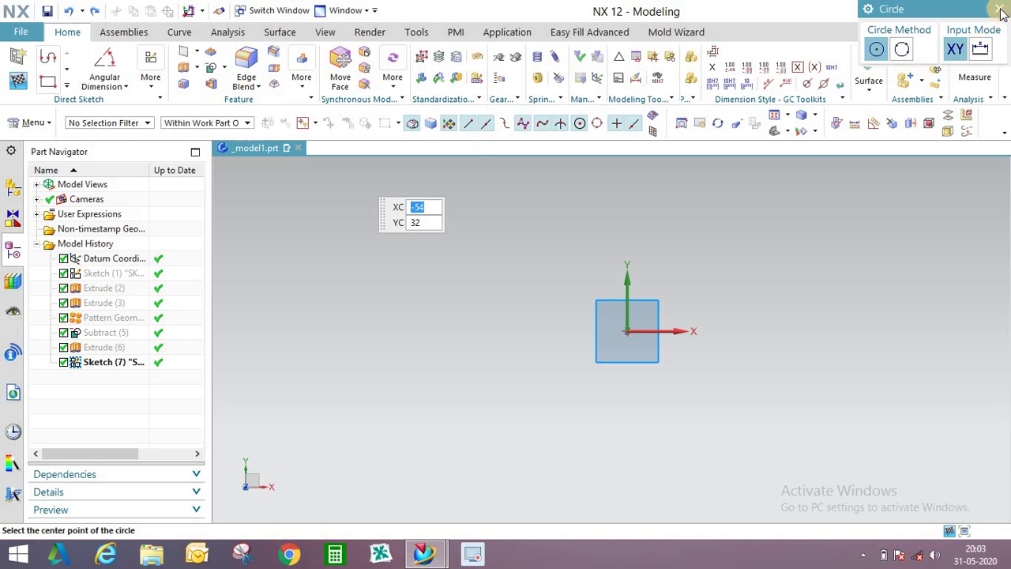
left_click(1001, 14)
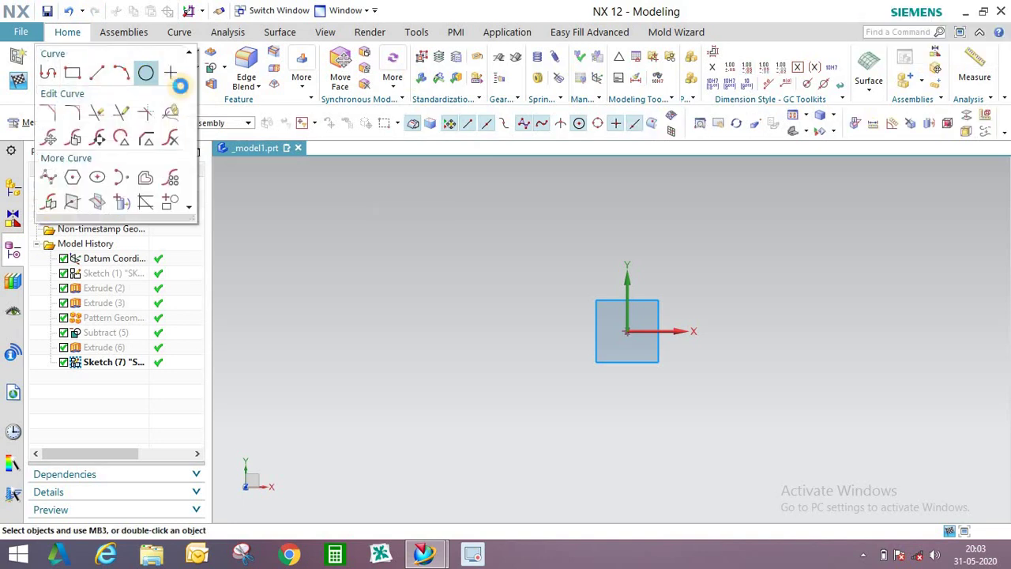
- Draw two 12 mm diameter circles, one on each side of the sketch's Y axis, slightly above the X axis
left_click(146, 73)
left_click(553, 301)
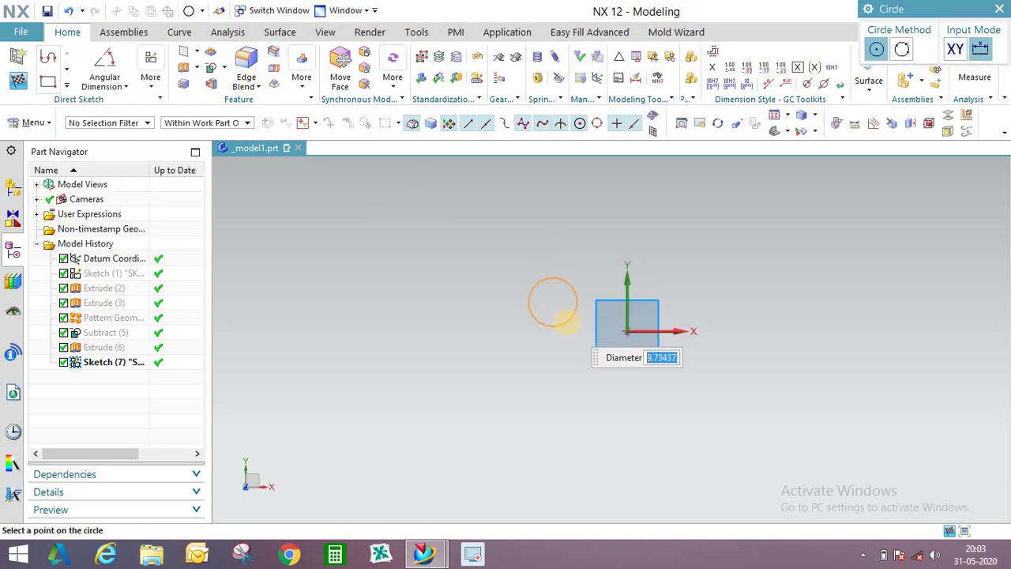
type("12")
key("Return")
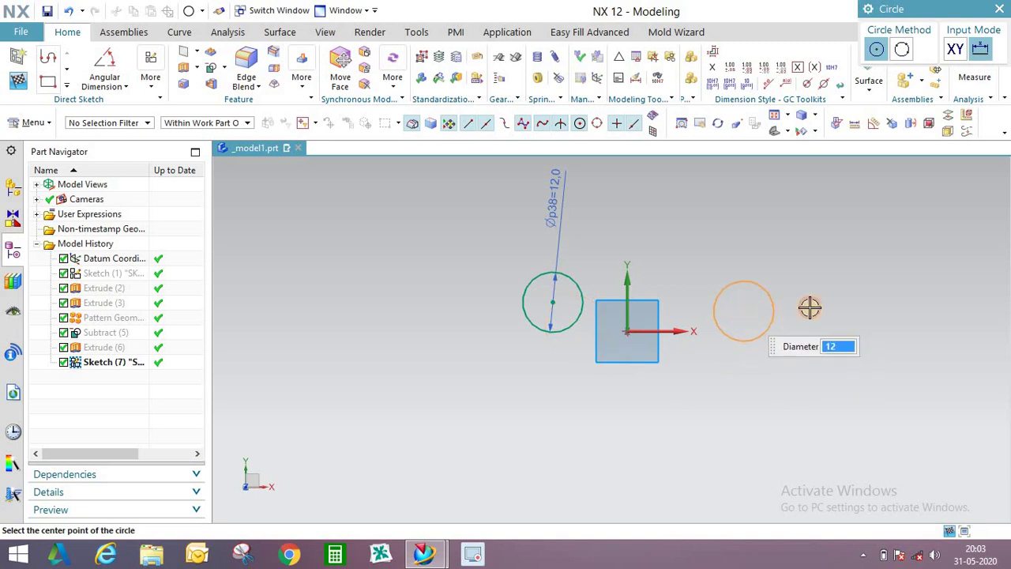
key("Escape")
key("Escape")
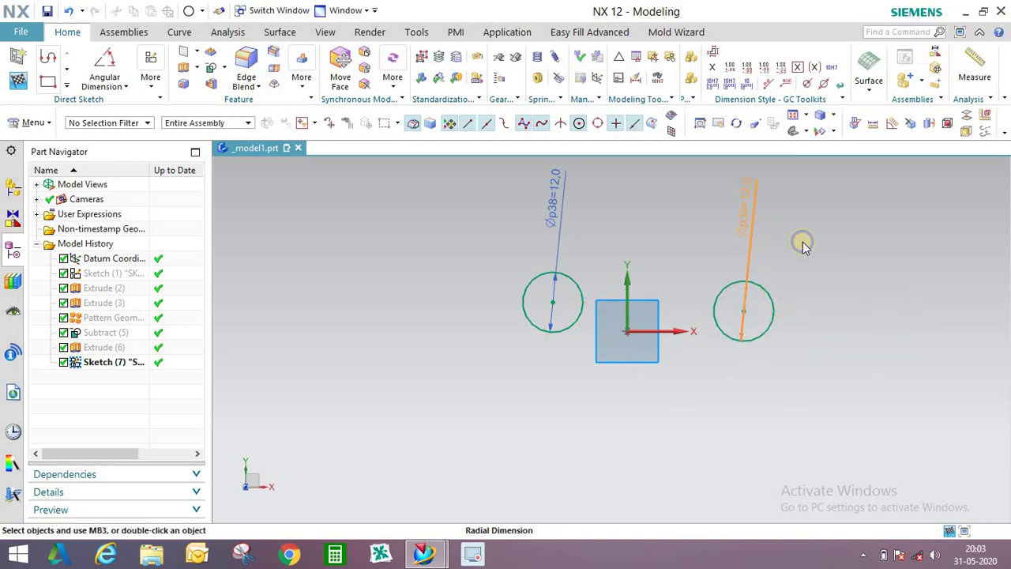
- Delete the diameter dimension of the circle on the positive X side
right_click(749, 229)
left_click(779, 442)
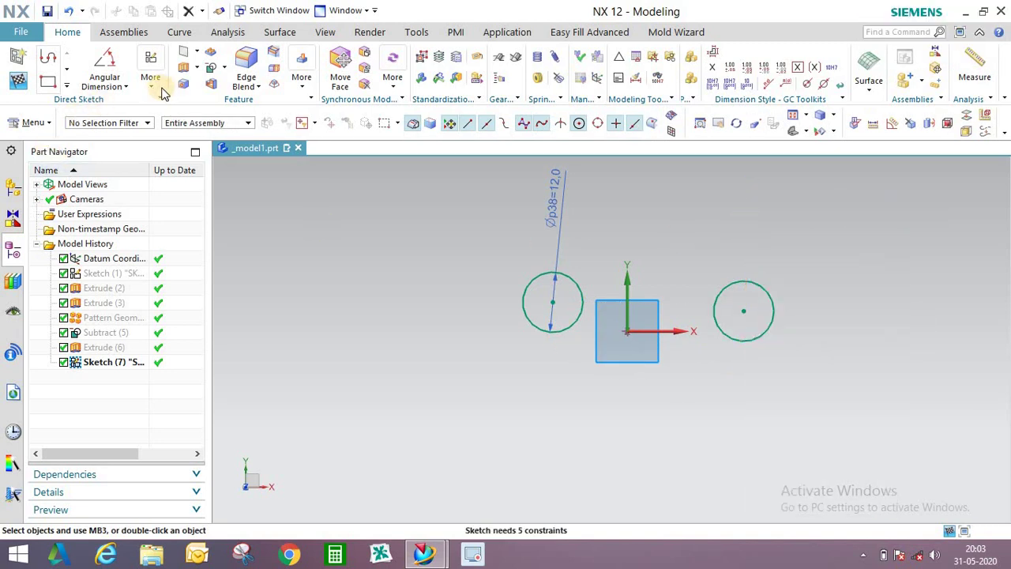
- Make the two circles symmetric about the sketch's Y axis with the Make Symmetric constraint
left_click(164, 89)
left_click(369, 183)
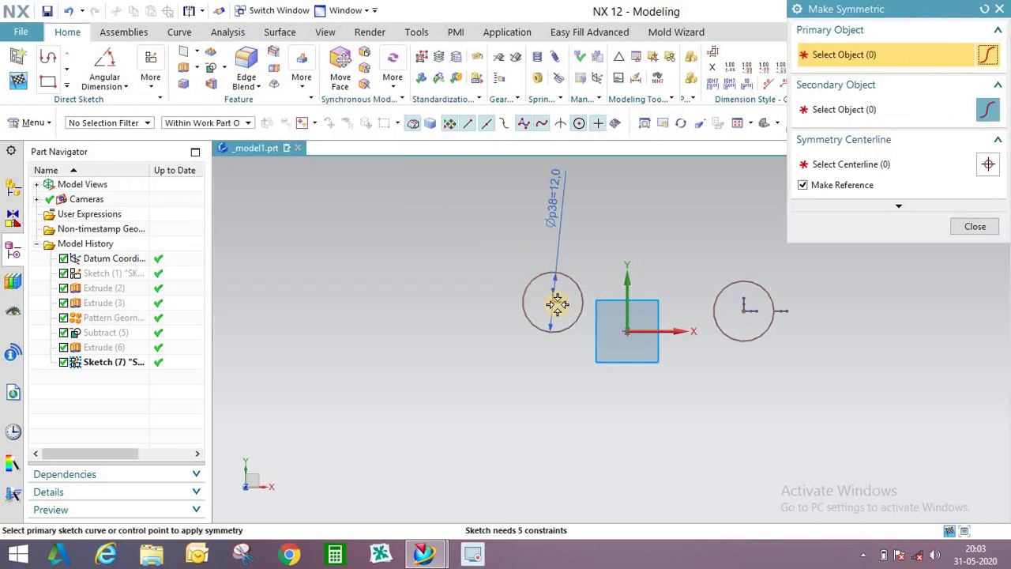
left_click(557, 305)
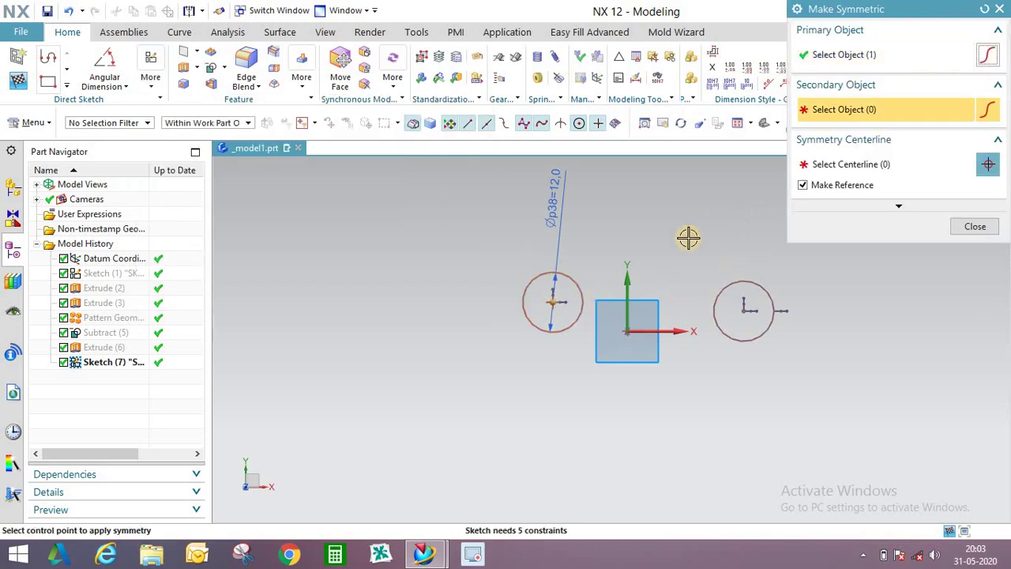
left_click(829, 53)
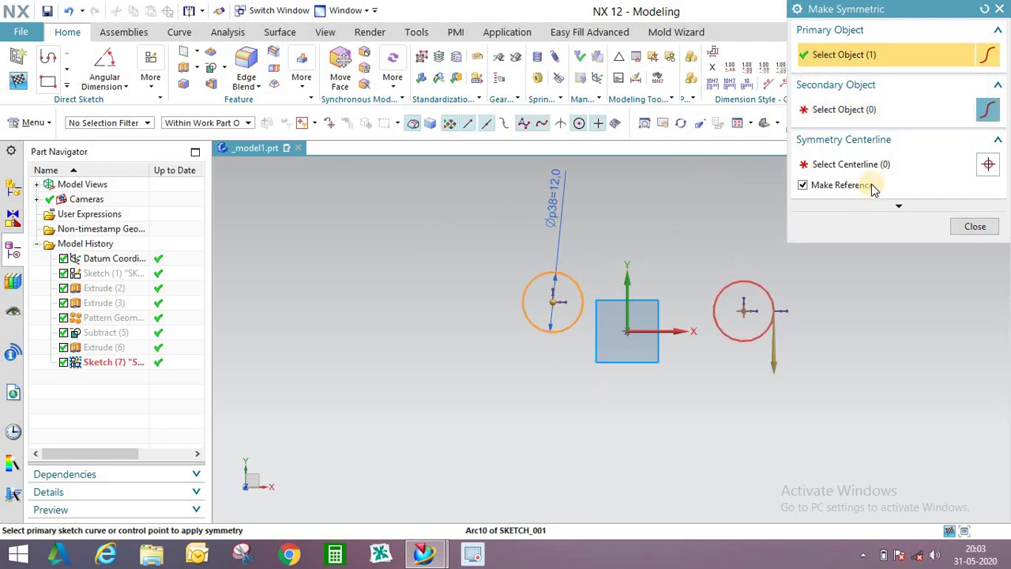
left_click(865, 115)
middle_click(836, 207)
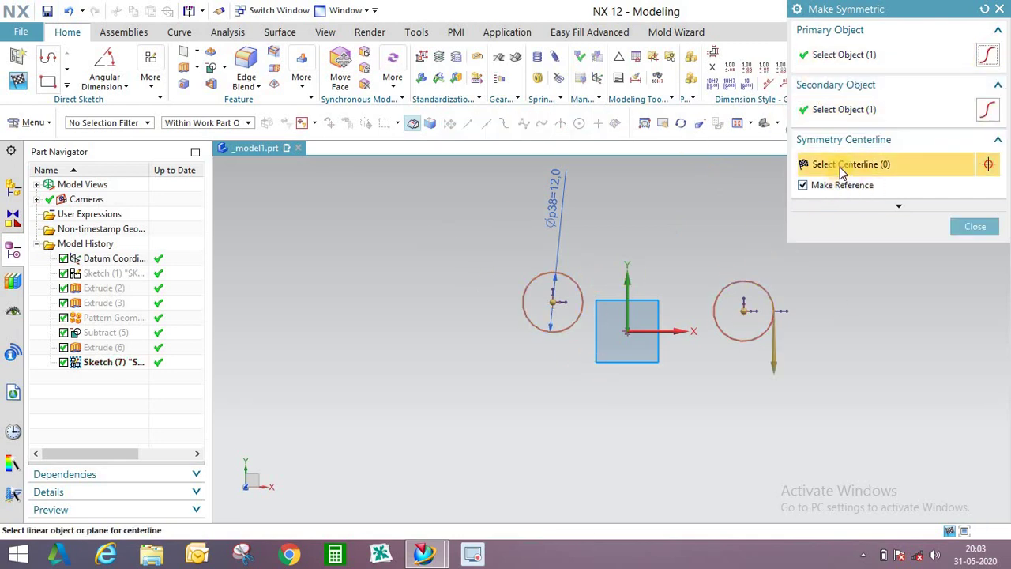
left_click(701, 263)
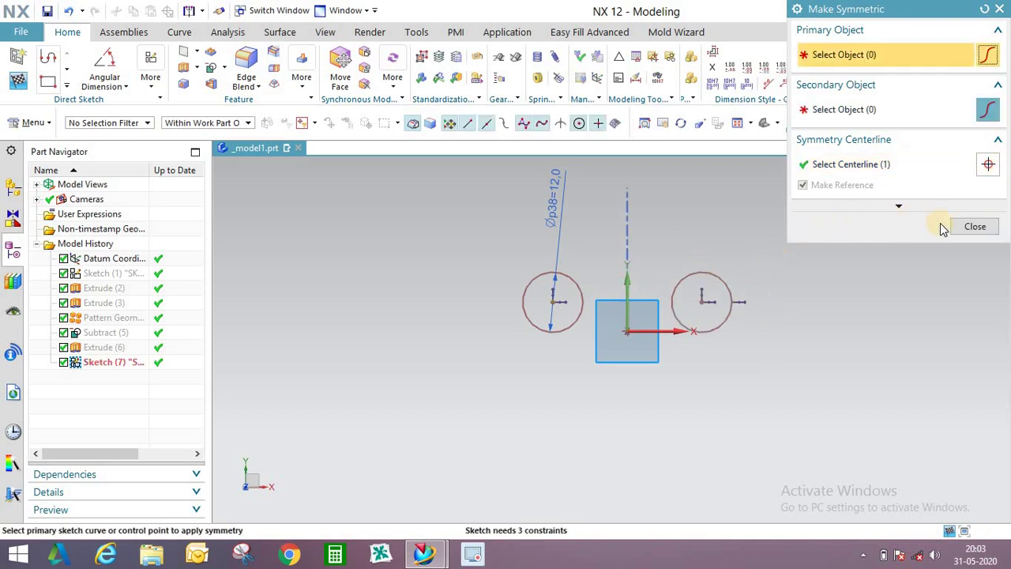
left_click(977, 229)
- Constrain the centre of the circle on the negative X side to align horizontally with the sketch origin
scroll(542, 293, "up", 3)
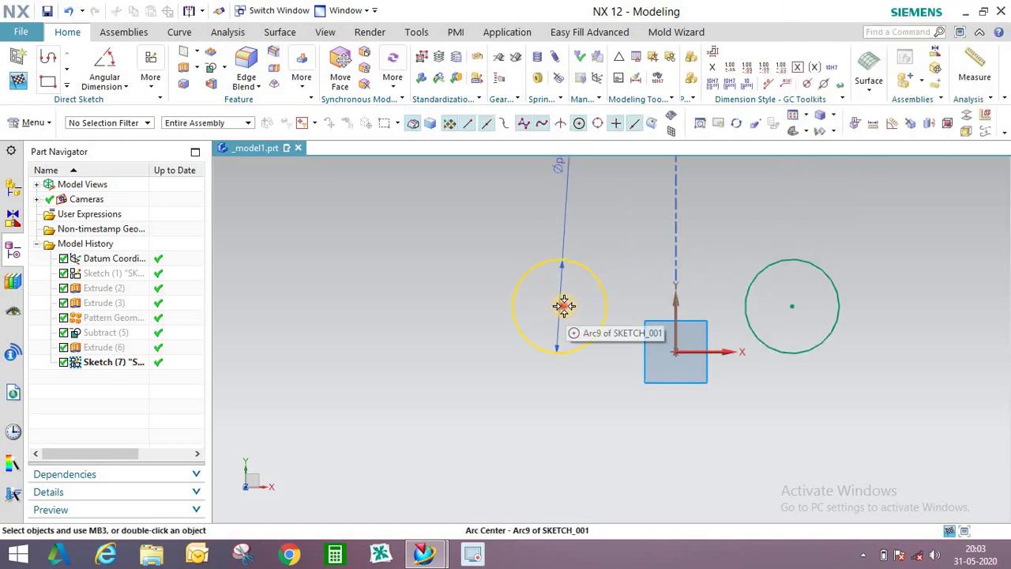
left_click(676, 351)
left_click(754, 361)
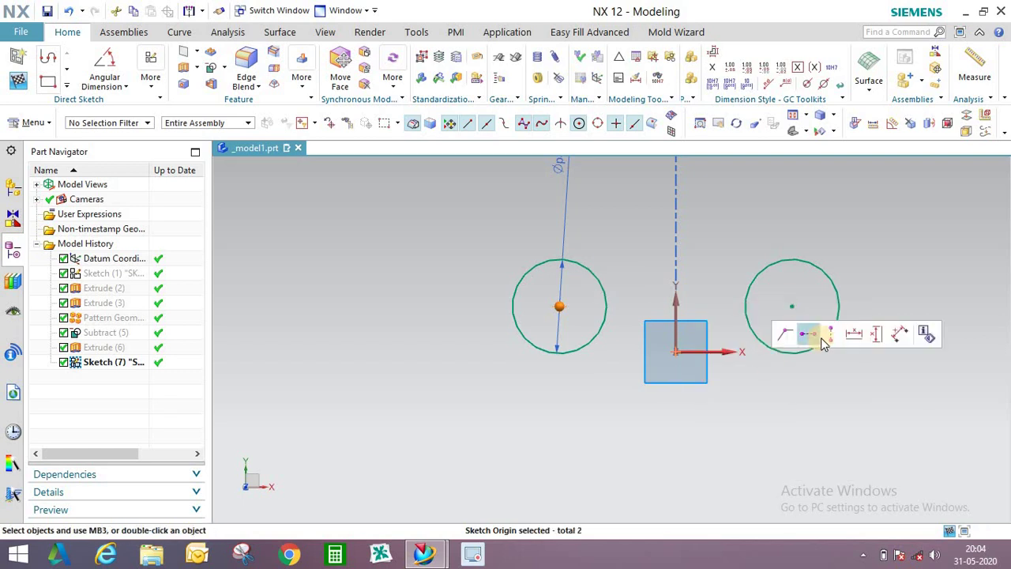
left_click(818, 338)
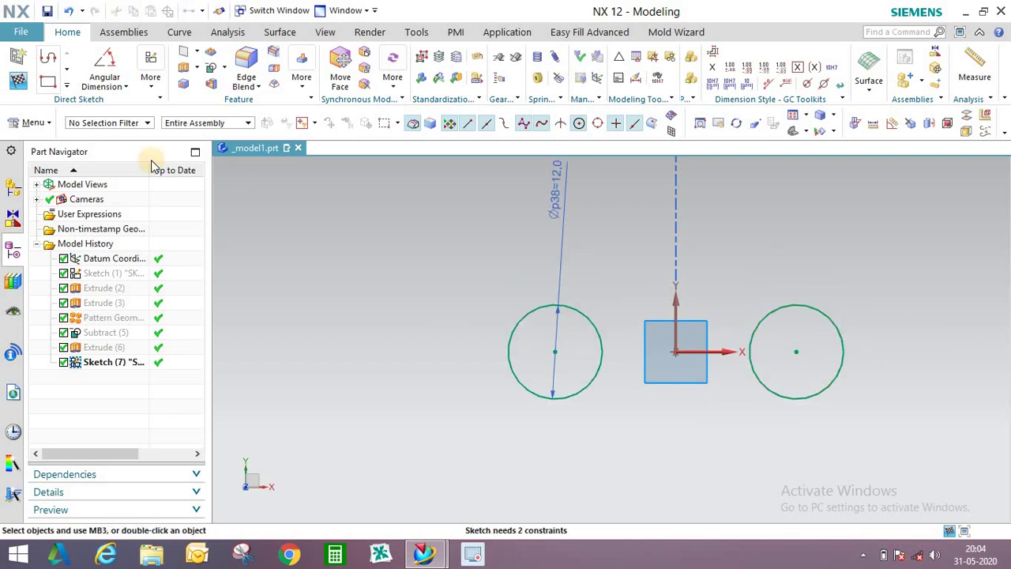
- Add a Rapid Dimension between the two circle centres, below the circles, and set the distance to 20.71 mm
left_click(69, 86)
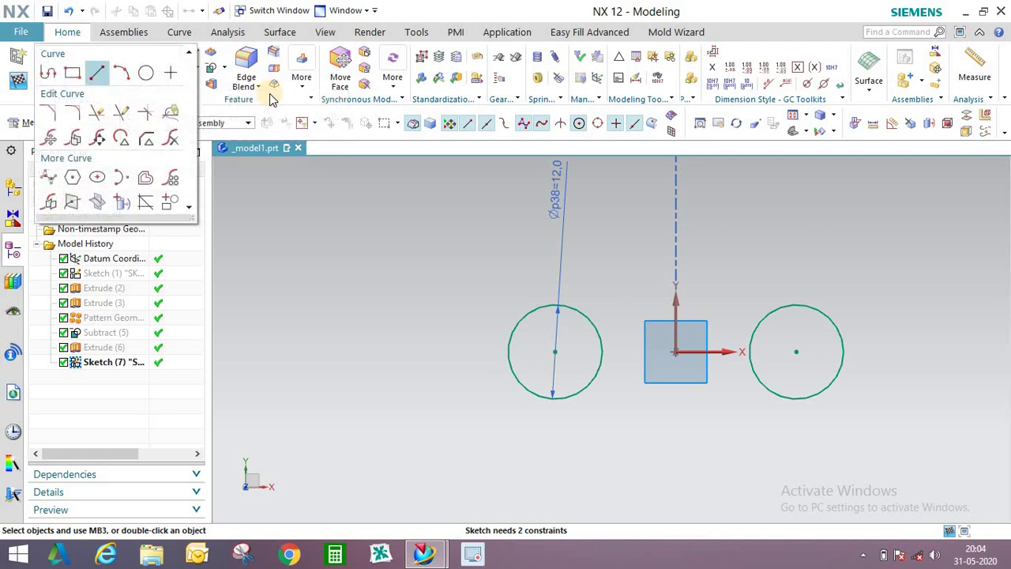
left_click(301, 219)
left_click(124, 86)
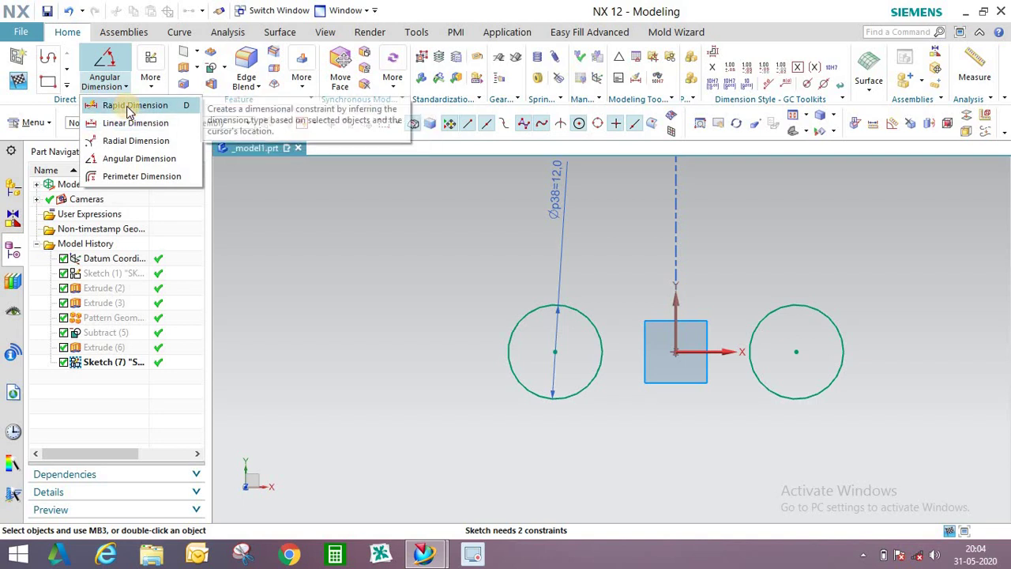
left_click(127, 105)
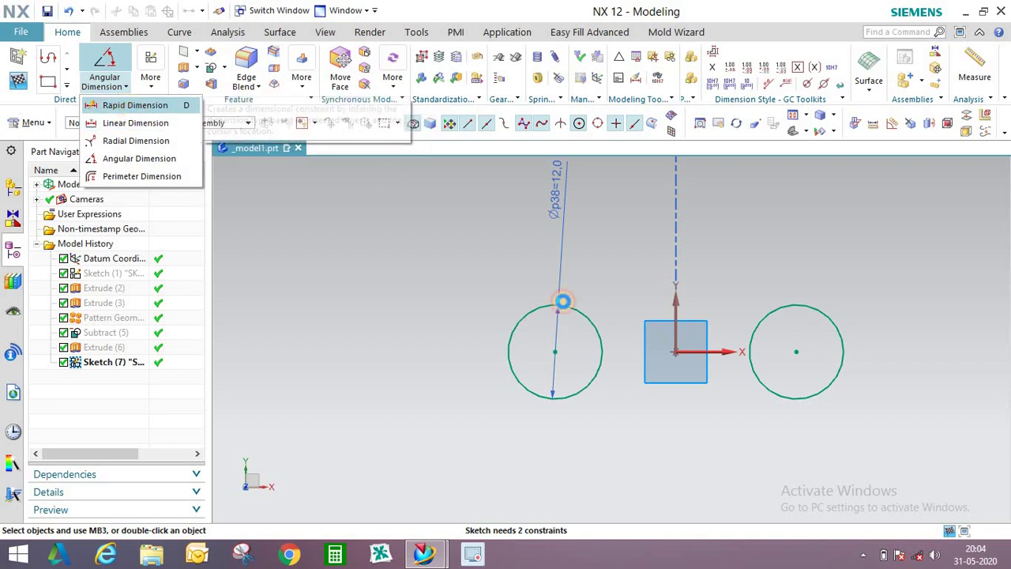
left_click(569, 357)
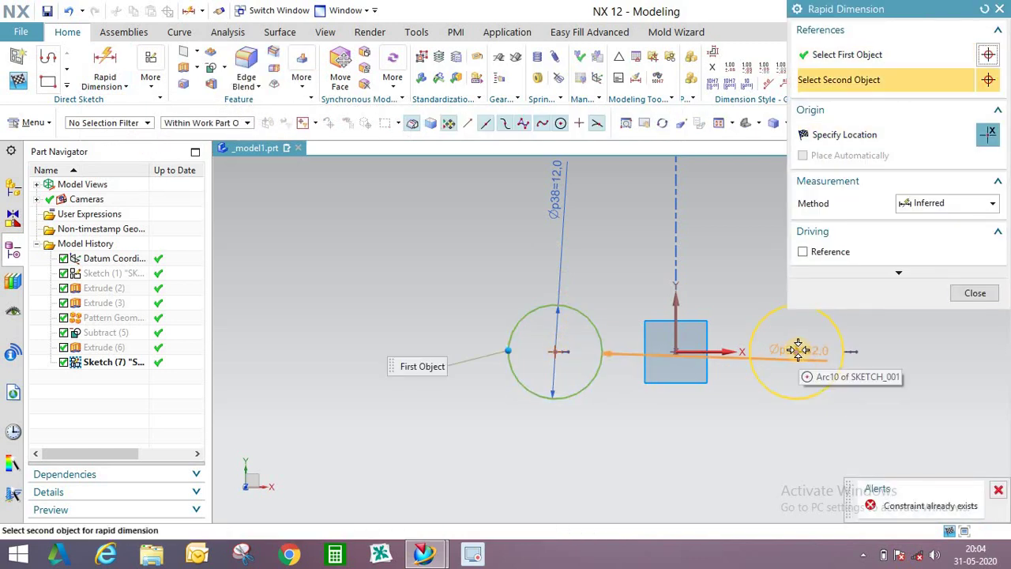
left_click(788, 355)
left_click(673, 443)
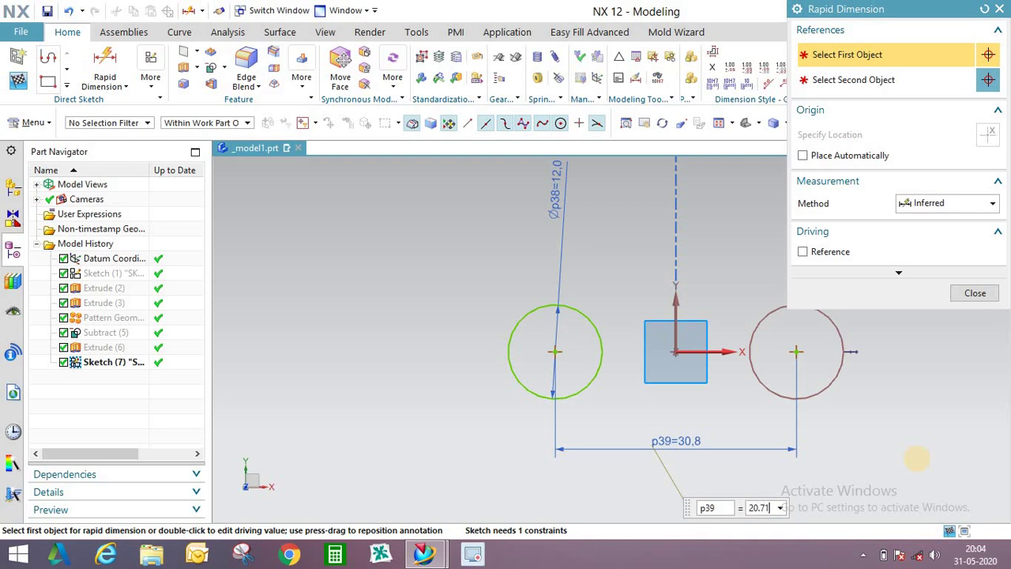
left_click(976, 294)
- Draw a horizontal line connecting the centres of the two circles
left_click(67, 85)
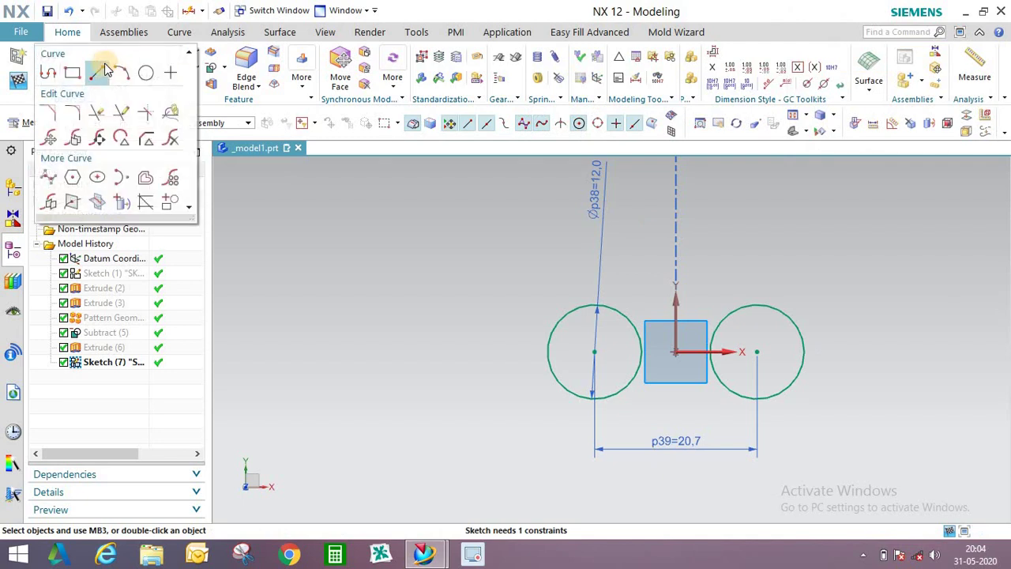
left_click(97, 69)
left_click(601, 356)
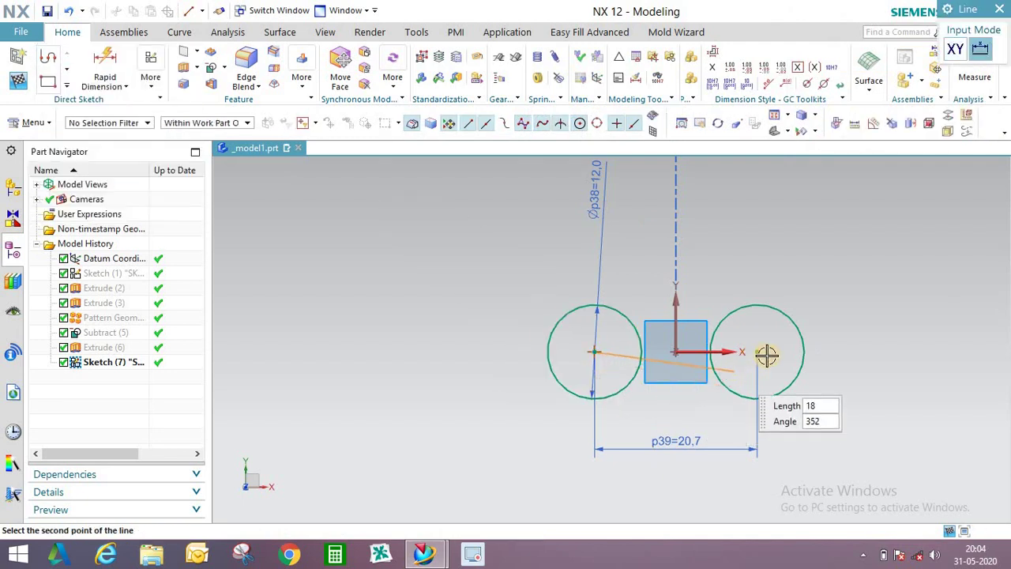
left_click(760, 353)
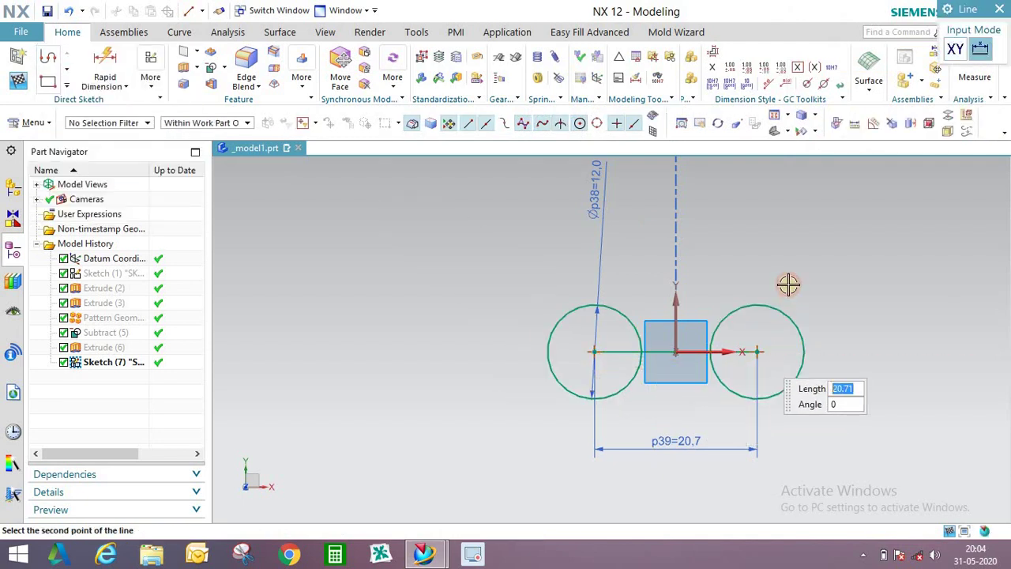
- Offset the centre line symmetrically by 5.5 mm with one copy on each side
left_click(70, 85)
left_click(146, 177)
left_click(620, 351)
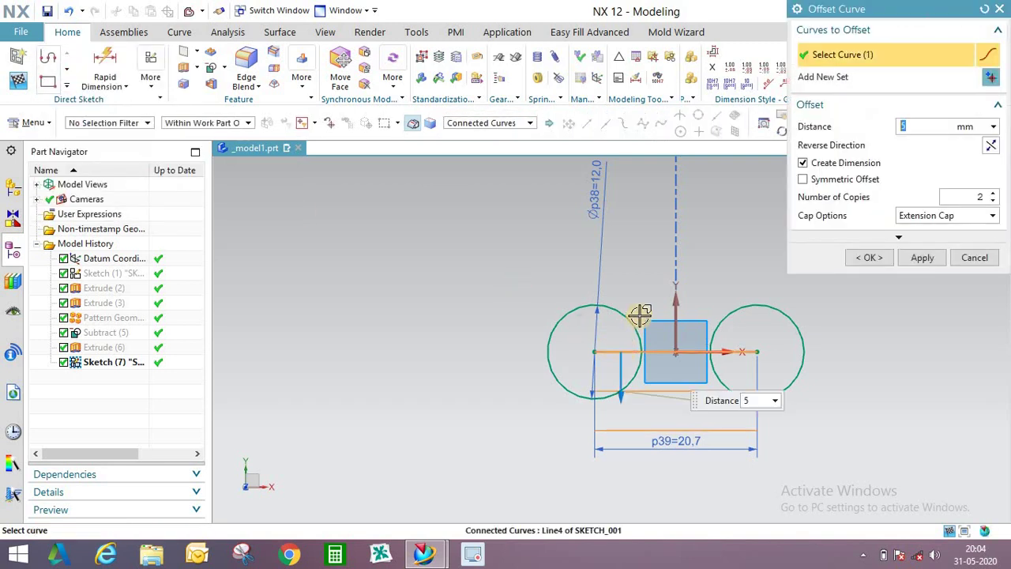
left_click(925, 187)
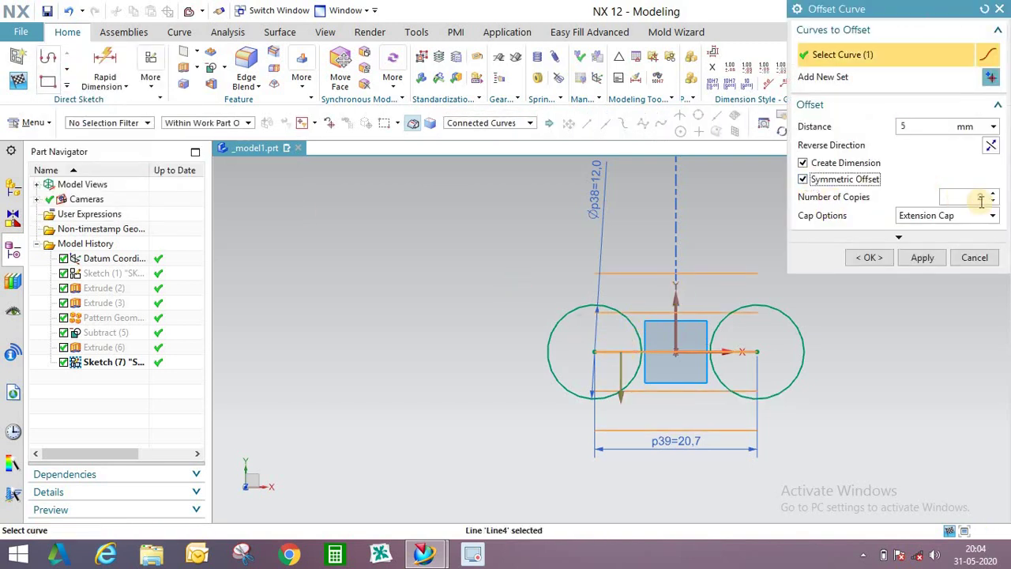
left_click(993, 202)
scroll(615, 308, "up", 3)
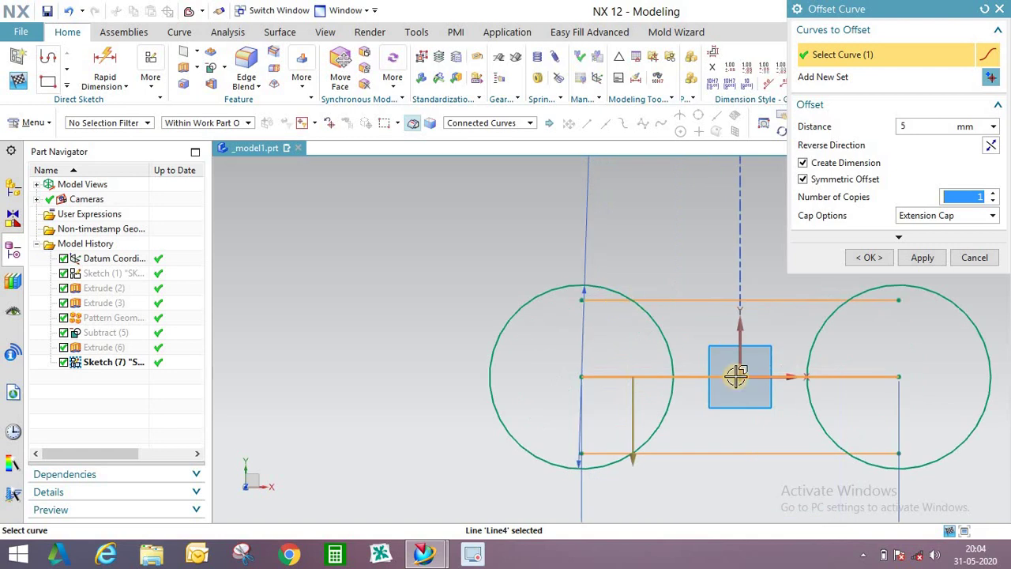
scroll(651, 310, "down", 2)
scroll(689, 348, "down", 2)
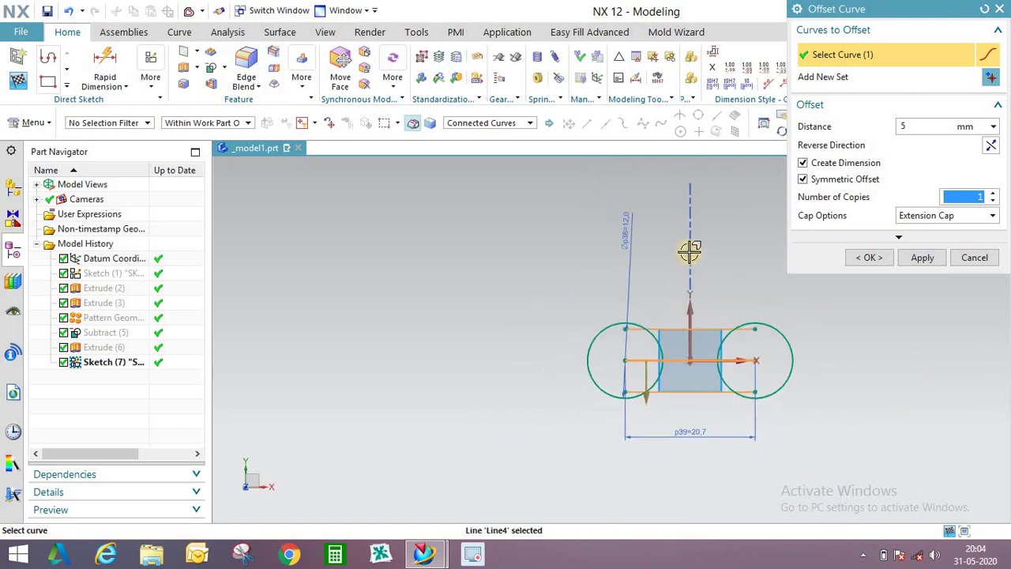
left_click(883, 130)
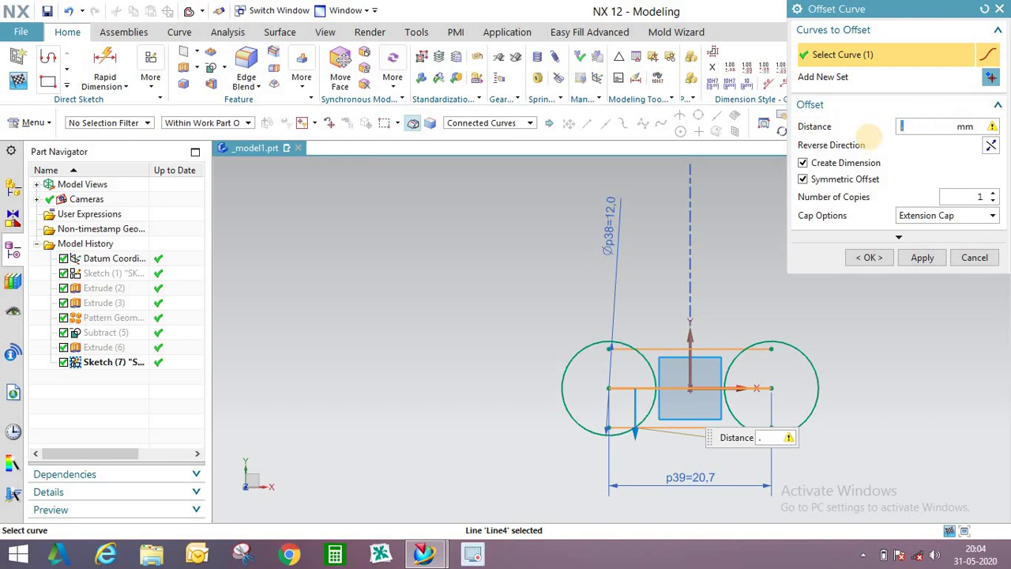
type("5.5")
key("Return")
left_click(869, 257)
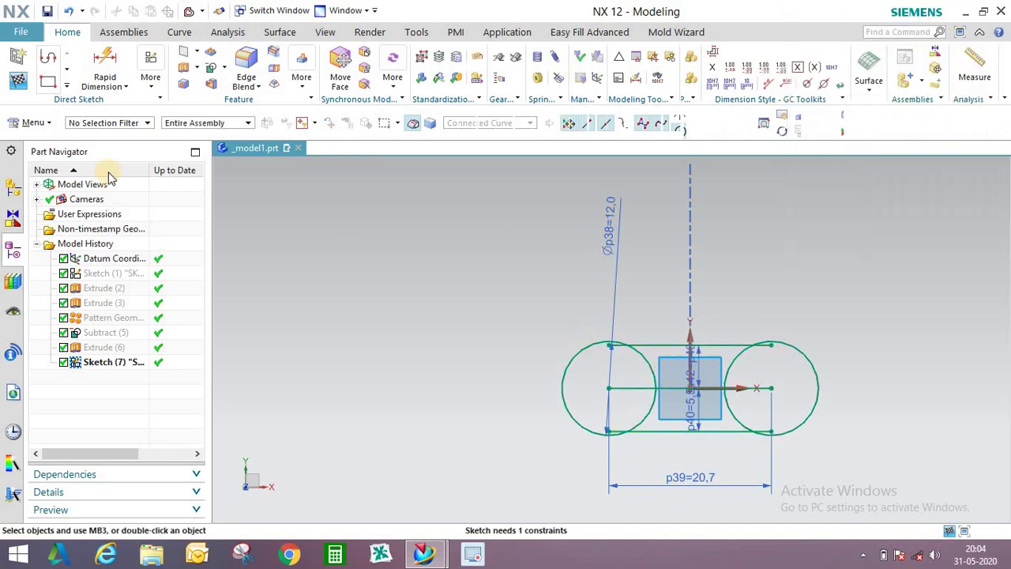
- Draw a three-point arc curving inward between the circles' inner intersections with the upper offset line
left_click(80, 88)
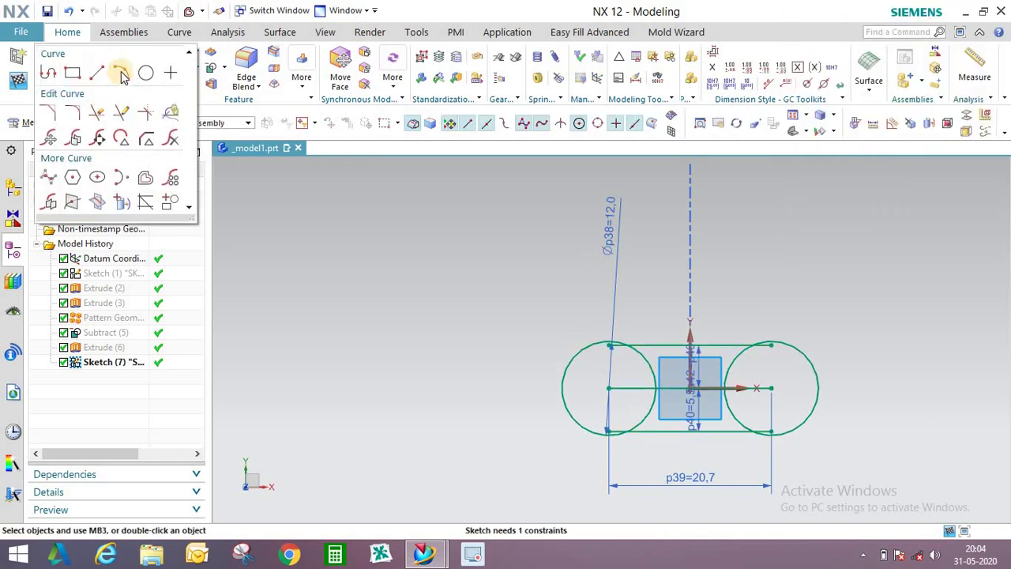
left_click(123, 74)
scroll(601, 330, "up", 4)
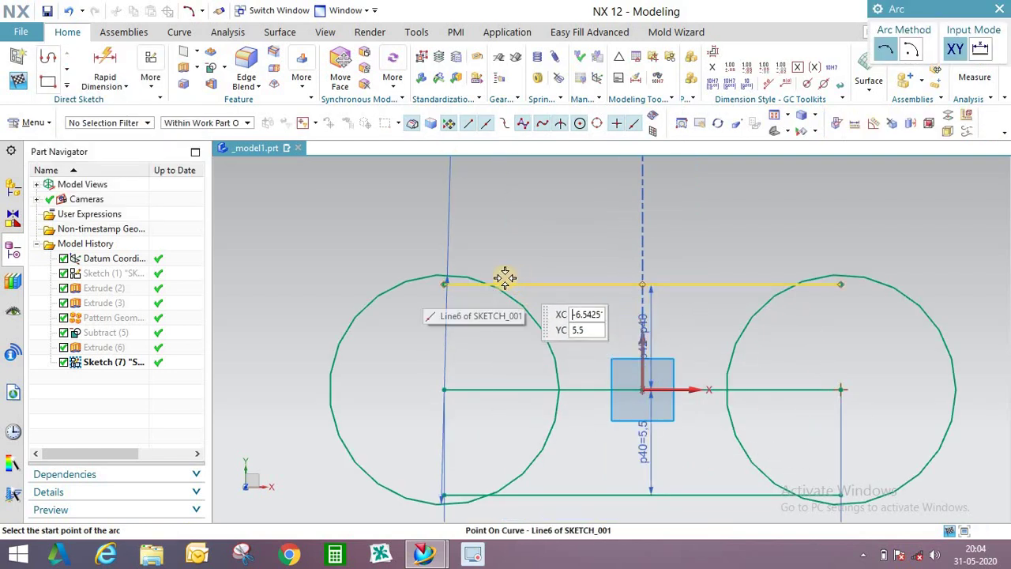
left_click(493, 282)
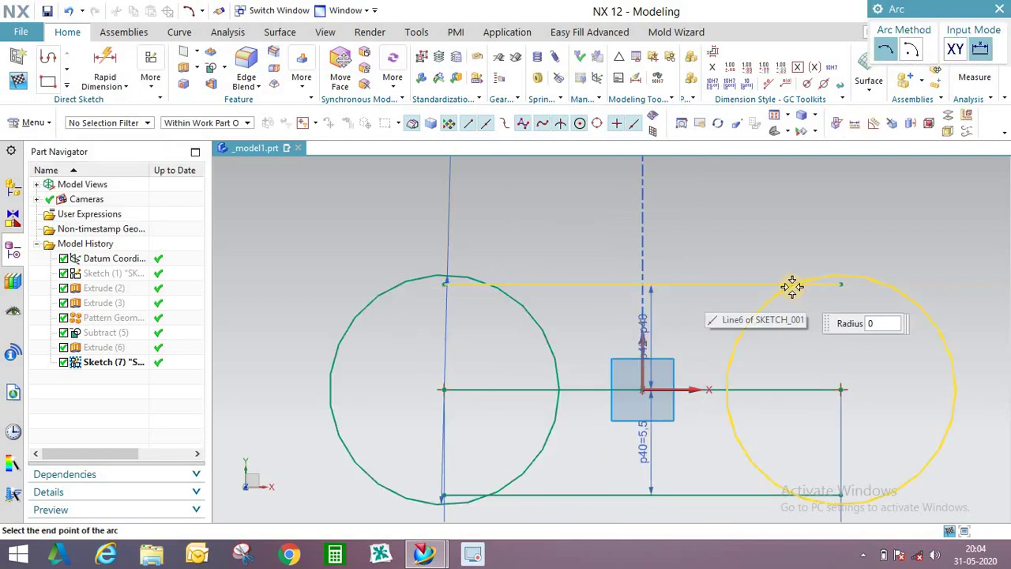
left_click(794, 285)
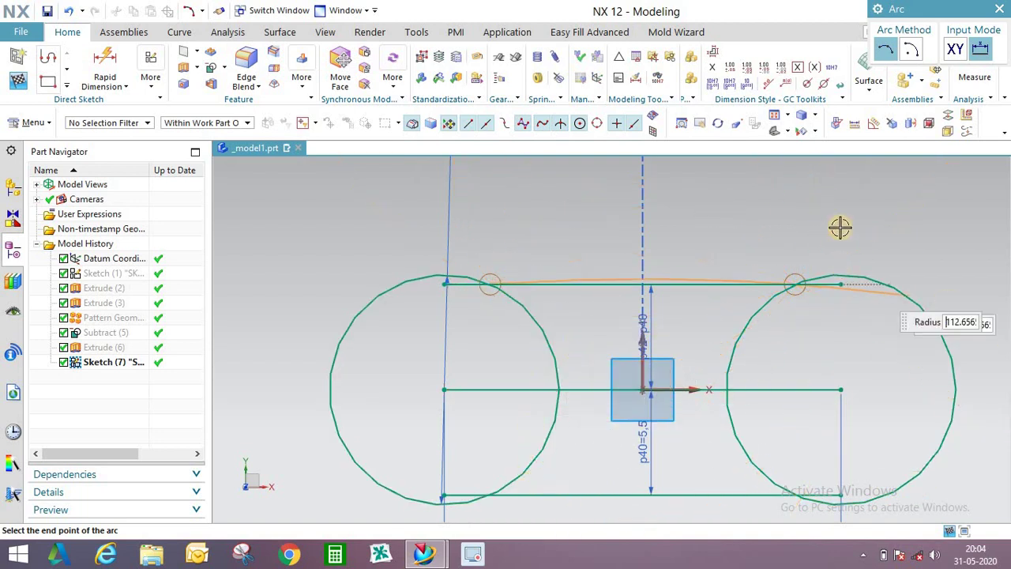
scroll(620, 328, "down", 3)
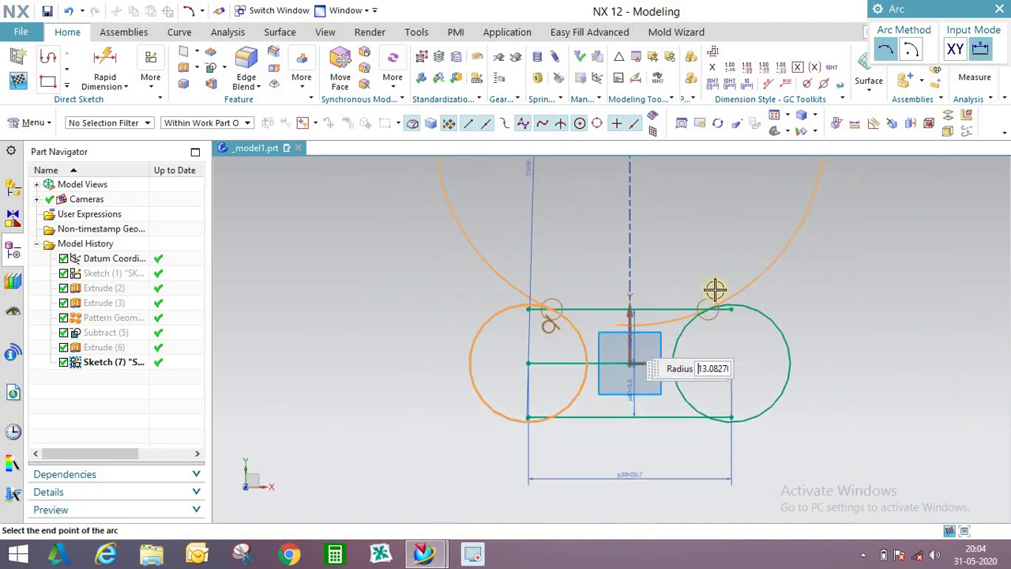
left_click(715, 290)
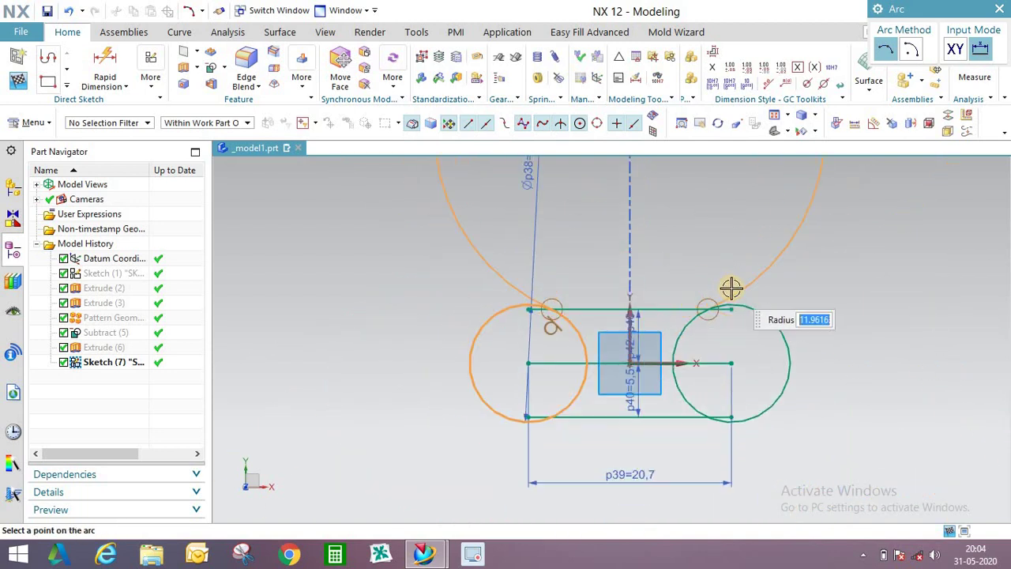
left_click(632, 323)
- Draw a matching inward-curving arc between the circles' inner intersections with the lower offset line, and leave the Arc command
scroll(593, 399, "up", 2)
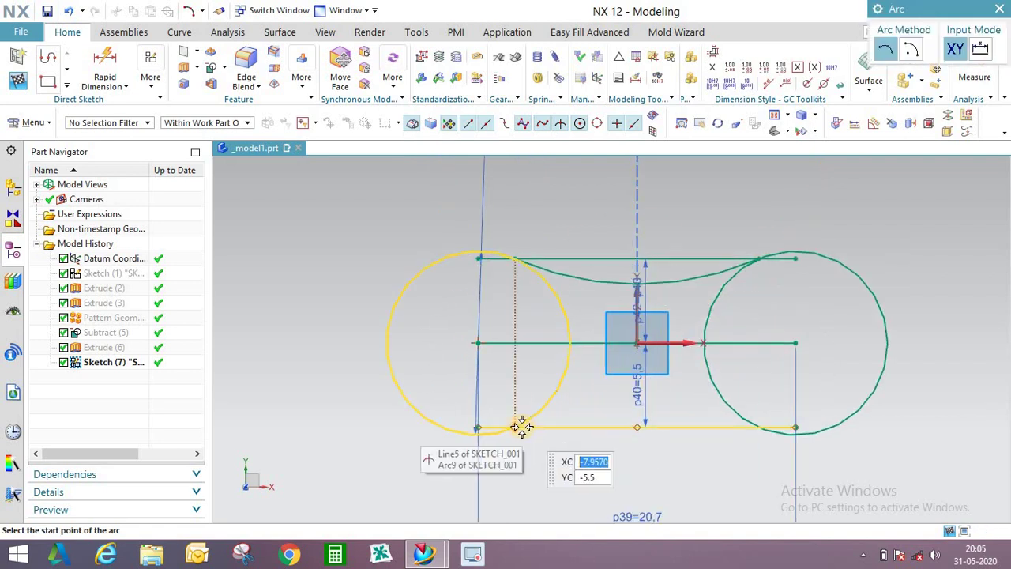
left_click(703, 426)
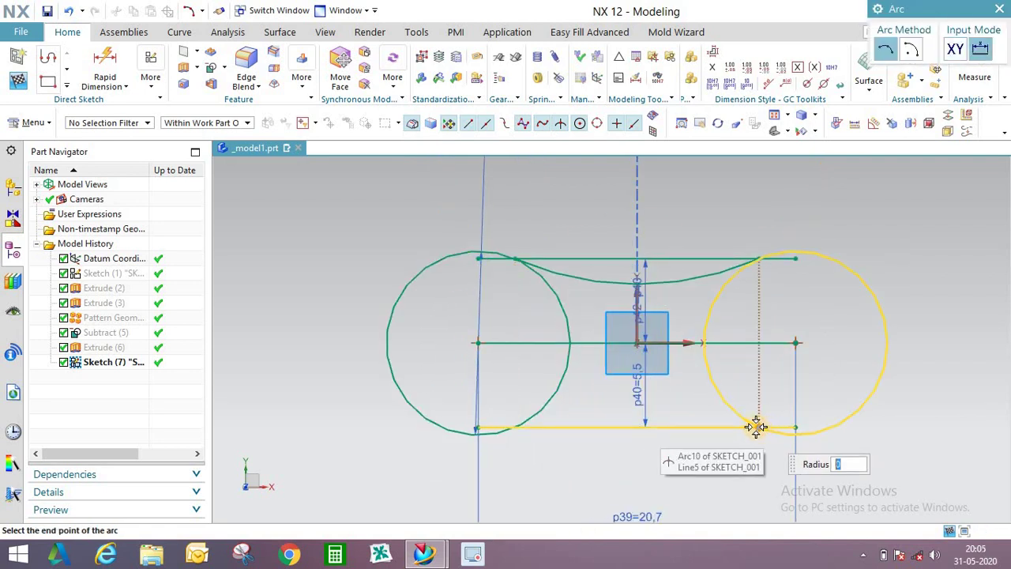
left_click(759, 424)
left_click(707, 420)
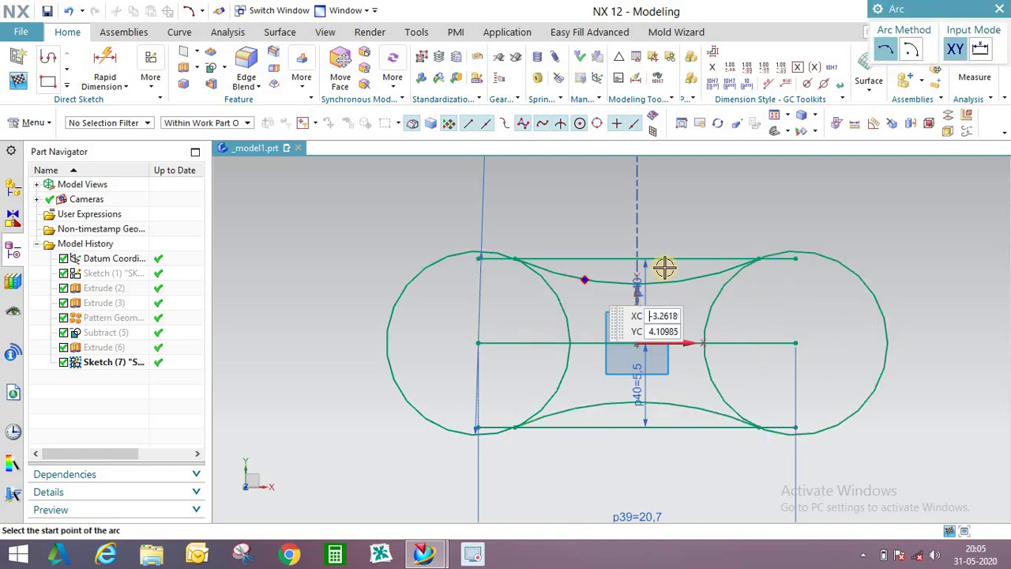
key("Escape")
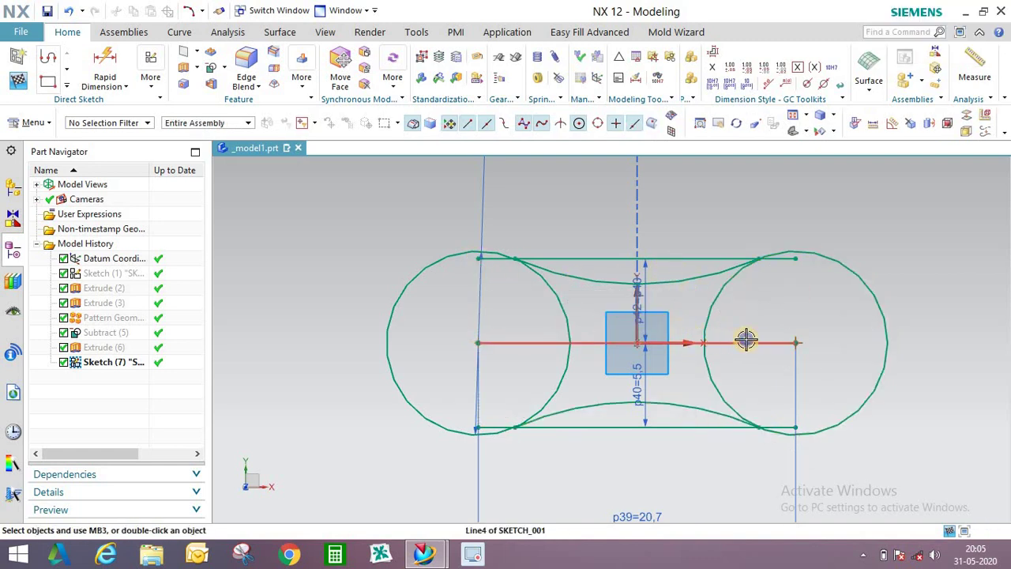
- Delete the line joining the circle centres together with its two offset lines
right_click(745, 342)
left_click(558, 503)
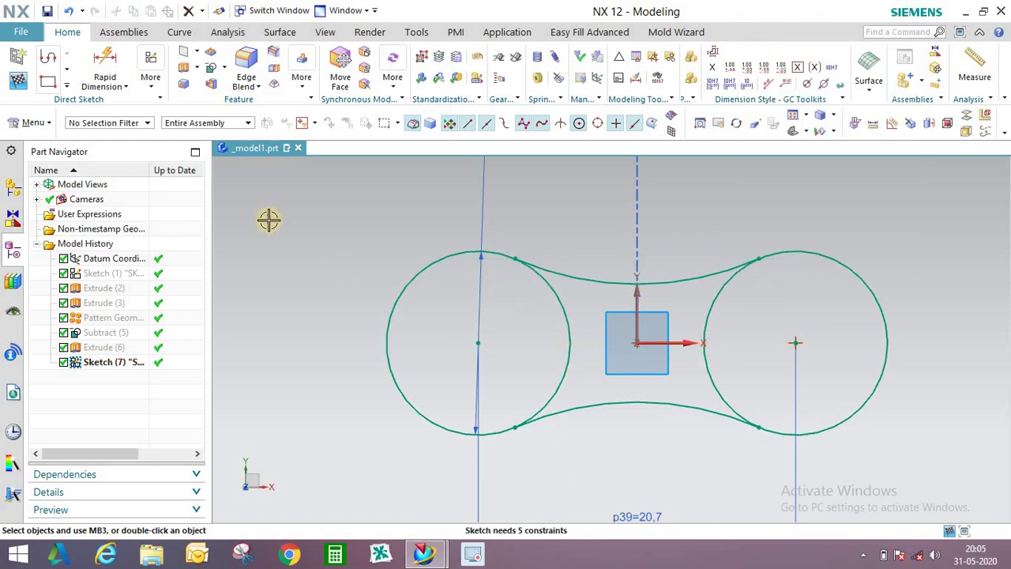
- Draw a 6 mm diameter circle at the centre of each 12 mm circle
left_click(67, 86)
left_click(143, 72)
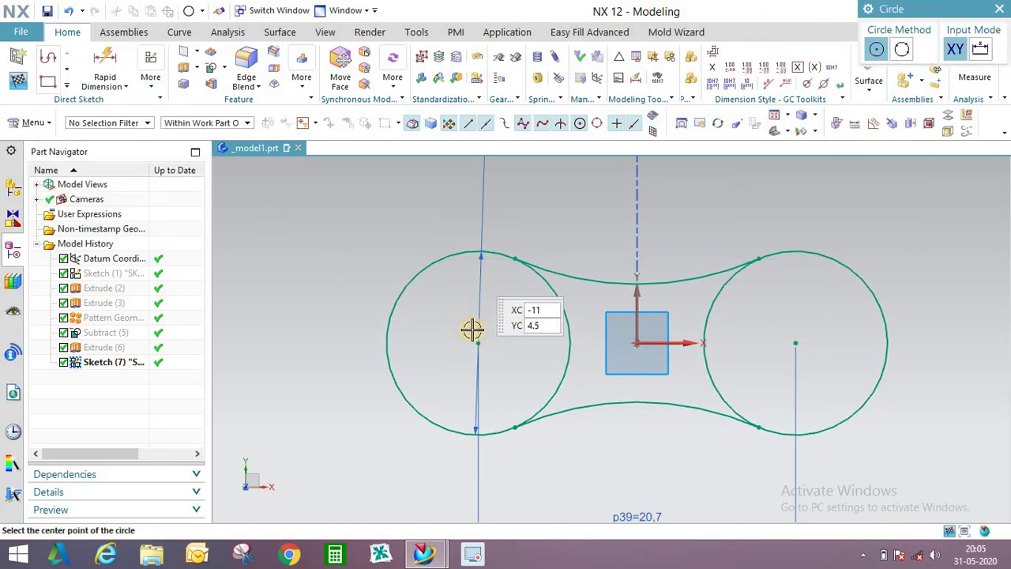
left_click(476, 341)
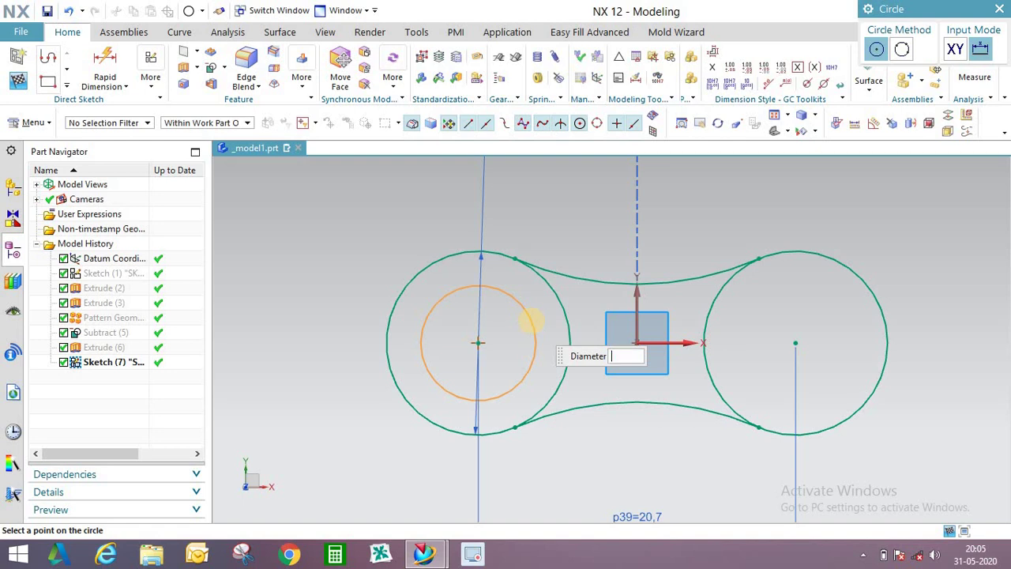
type("6")
key("Return")
left_click(795, 343)
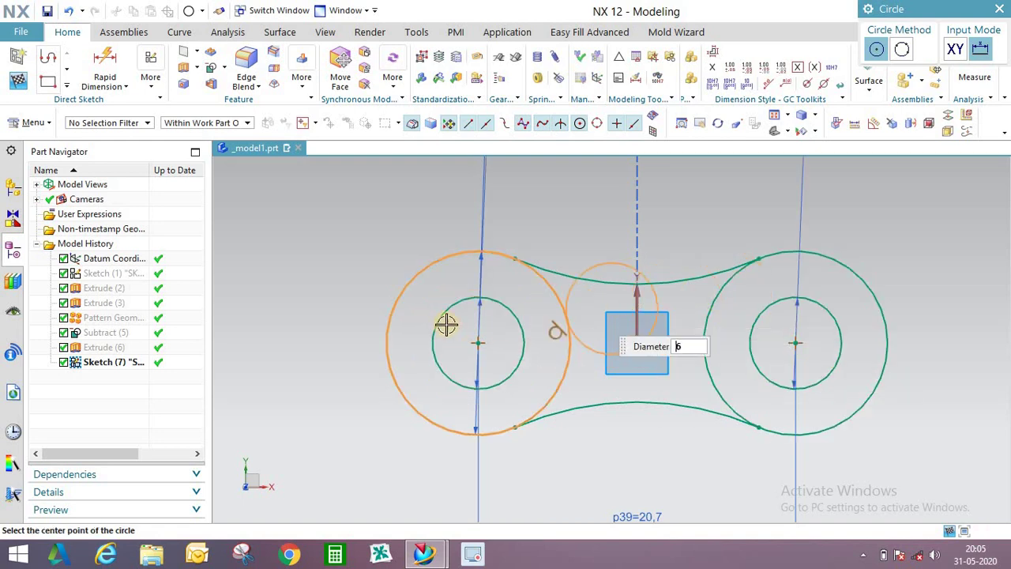
- Trim away the inner portions of both 12 mm circles between the joining arcs and finish the sketch
left_click(66, 86)
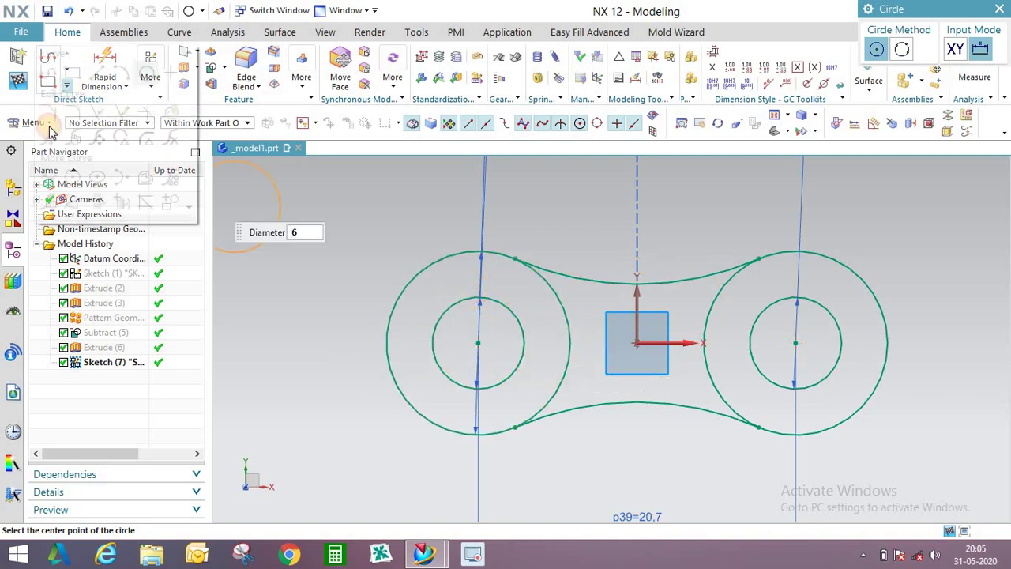
left_click(97, 113)
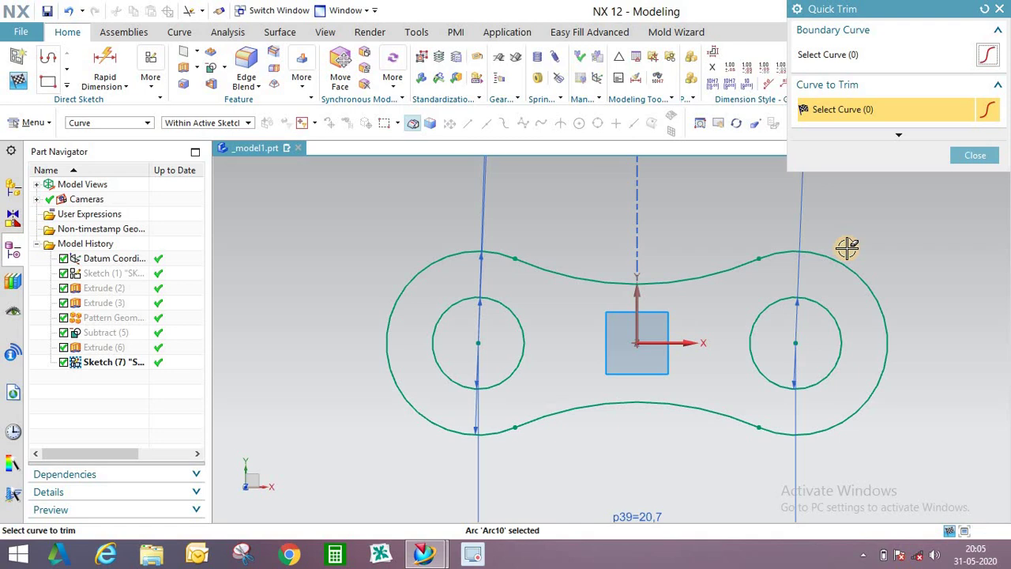
left_click(966, 160)
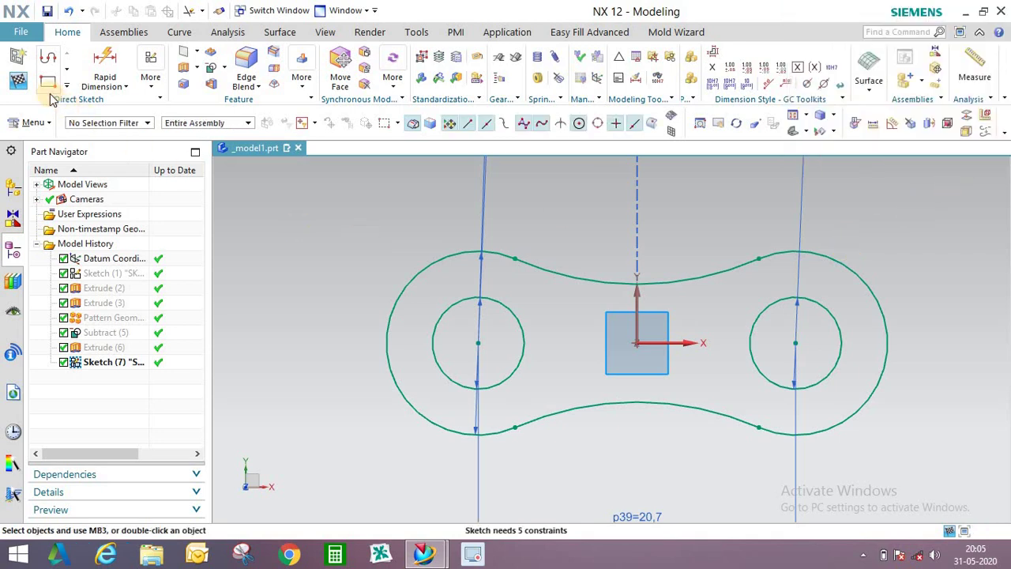
left_click(18, 80)
- Set up an extrusion of the link outline and both 6 mm circles, starting at 3.5 mm and ending at 6.5 mm
mouse_move(609, 282)
middle_mouse_down()
mouse_move(603, 252)
mouse_move(537, 322)
mouse_move(545, 357)
mouse_move(580, 355)
mouse_move(590, 365)
mouse_move(553, 338)
middle_mouse_up()
scroll(538, 323, "up", 3)
scroll(589, 365, "up", 1)
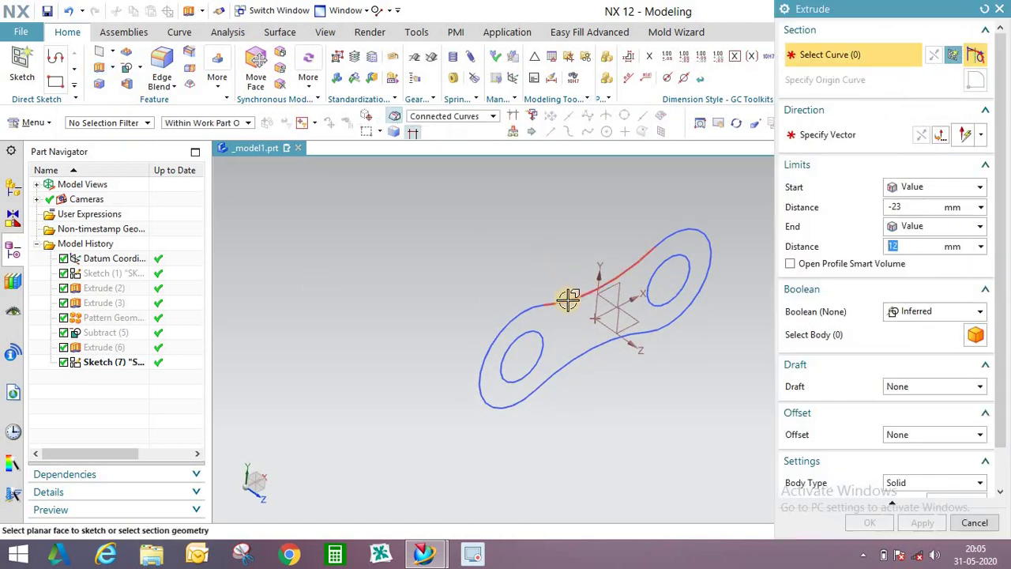
left_click(553, 336)
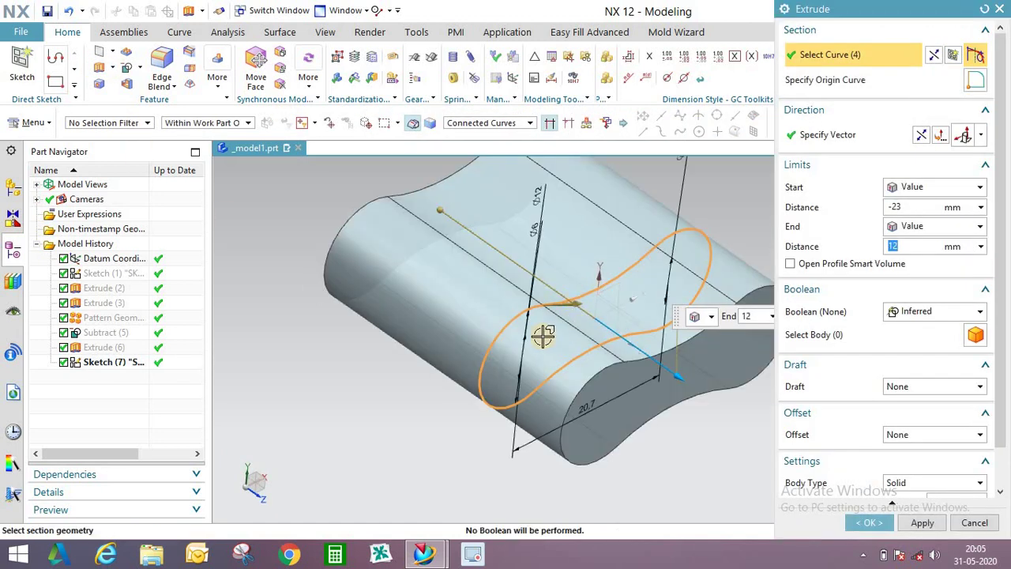
left_click(654, 275)
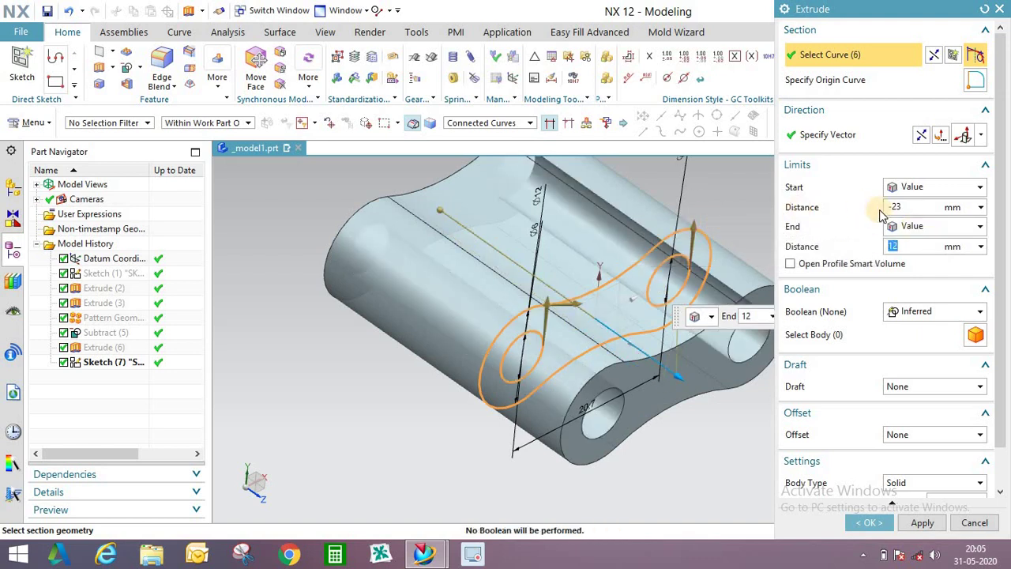
left_click(846, 214)
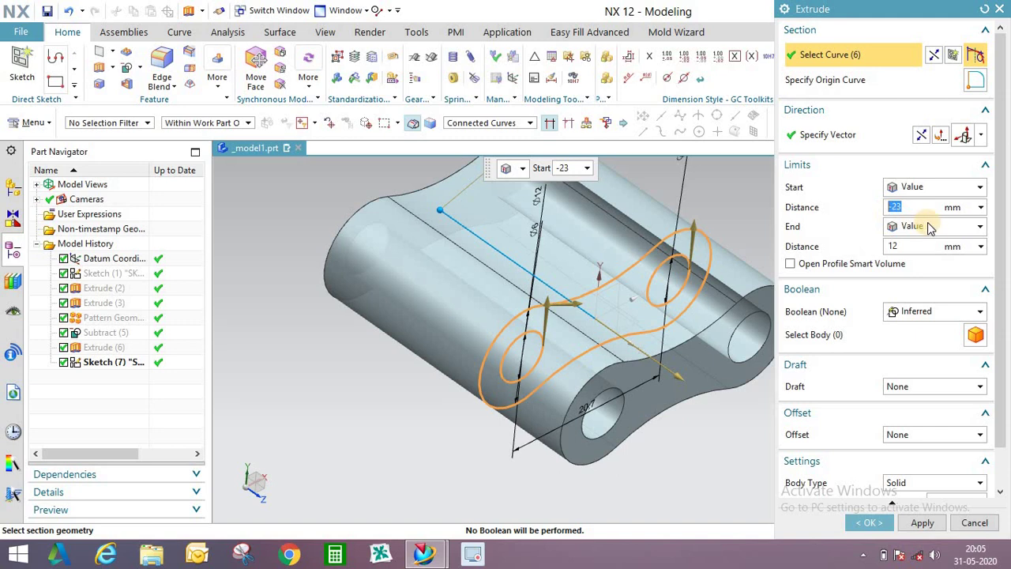
type("3.5")
left_click(909, 245)
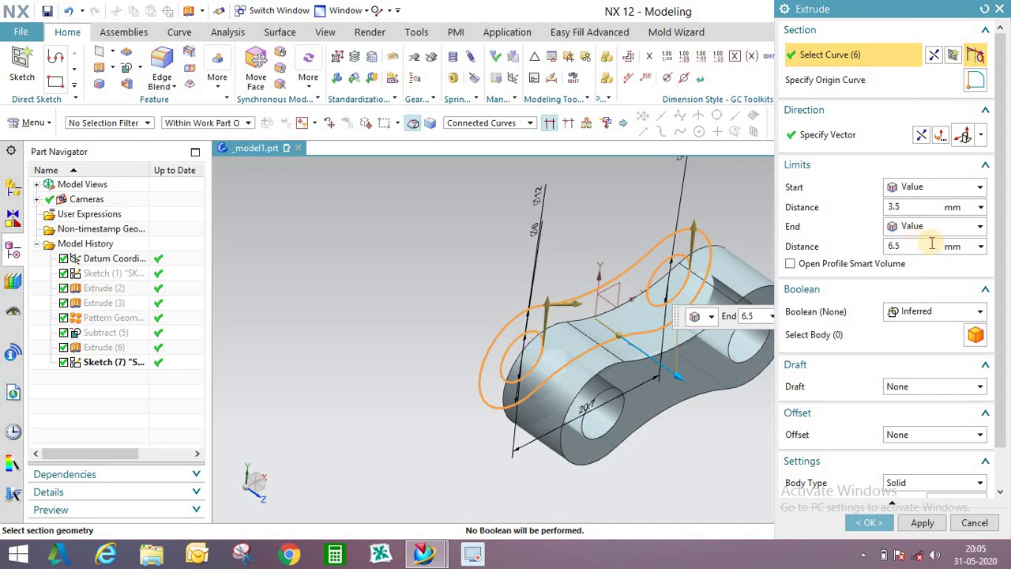
key("Return")
- Reverse the extrusion direction, choose its Boolean option and create the link plate
left_click(920, 137)
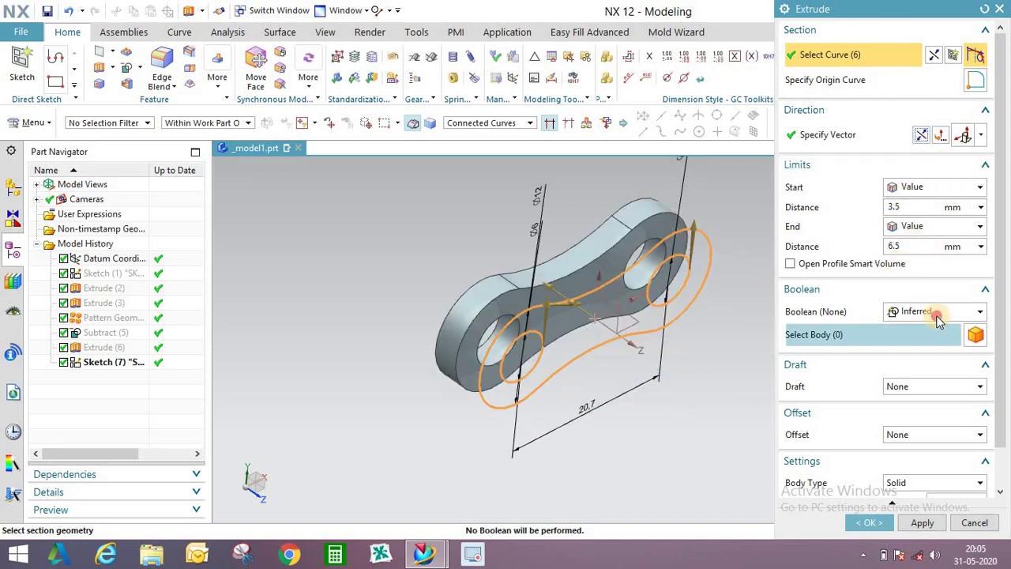
left_click(908, 312)
left_click(916, 327)
left_click(869, 523)
- Hide the link profile sketch
scroll(398, 219, "up", 3)
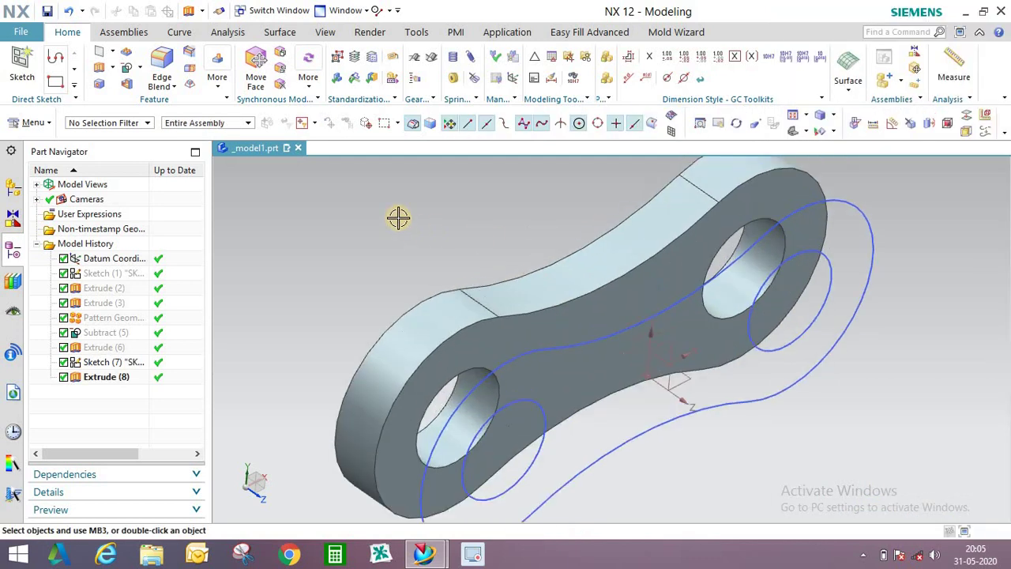
scroll(783, 242, "down", 2)
right_click(802, 230)
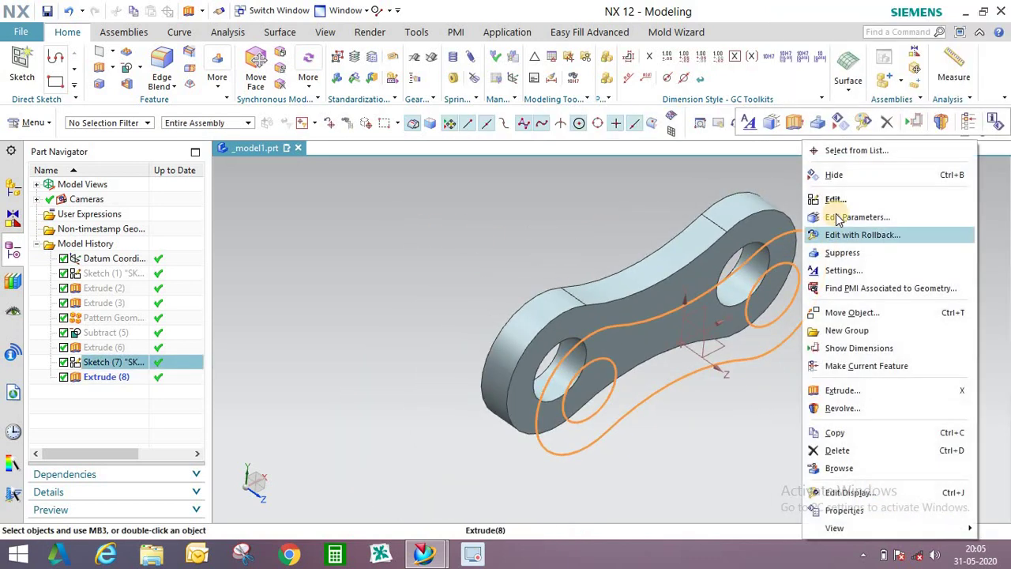
left_click(825, 111)
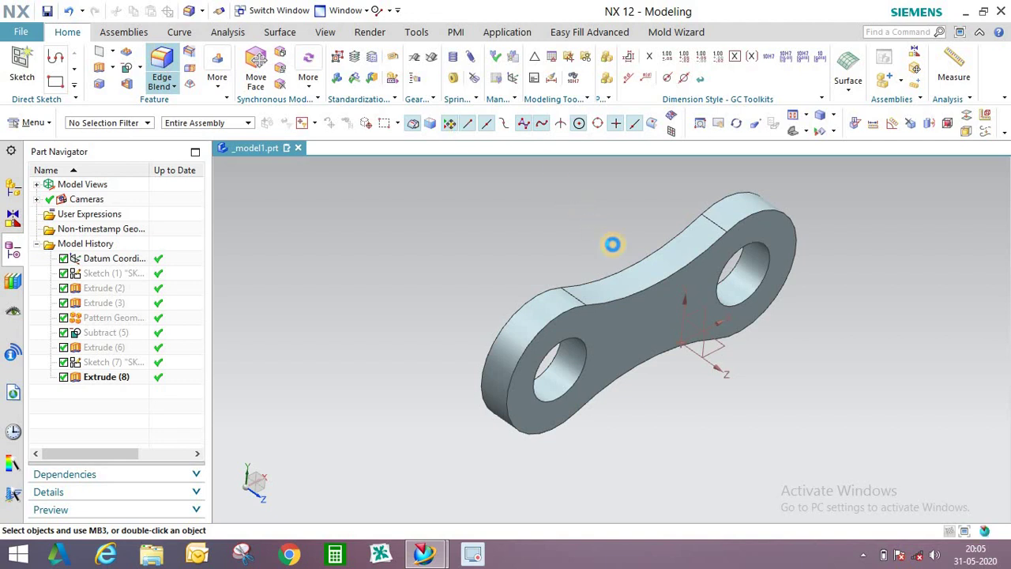
- Round both outer edge loops of the link plate with a 1.4 mm Edge Blend
left_click(646, 263)
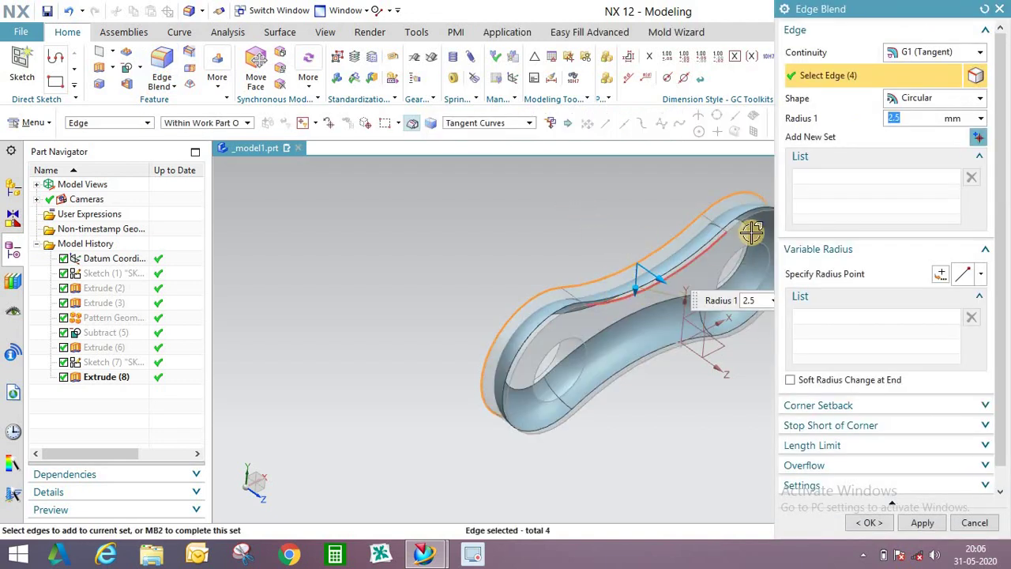
type("1.4")
left_click(700, 255)
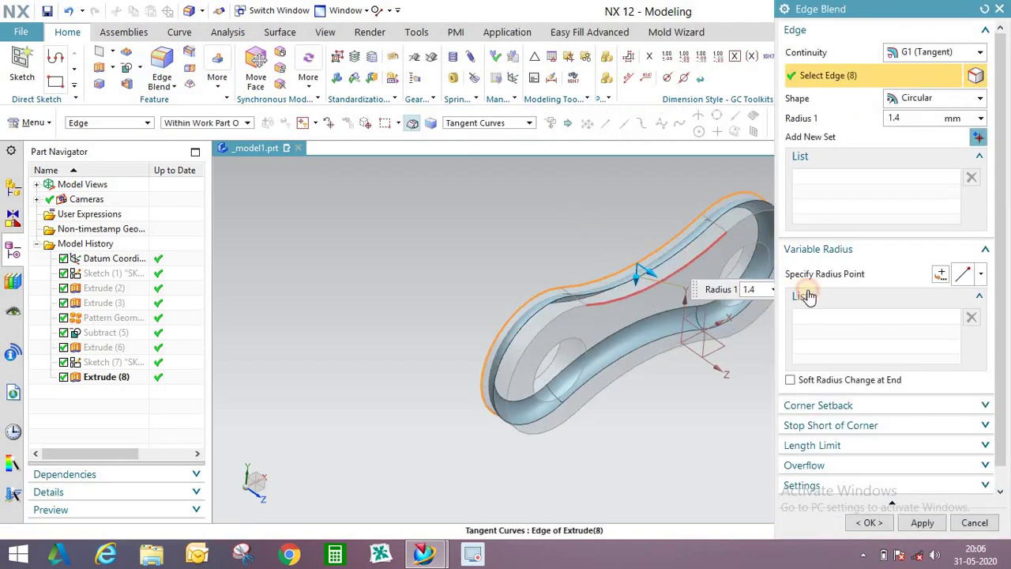
left_click(869, 522)
- Mirror the link plate body about the XY plane with Mirror Geometry
middle_click_drag(571, 234, 260, 185)
left_click(33, 123)
mouse_move(57, 195)
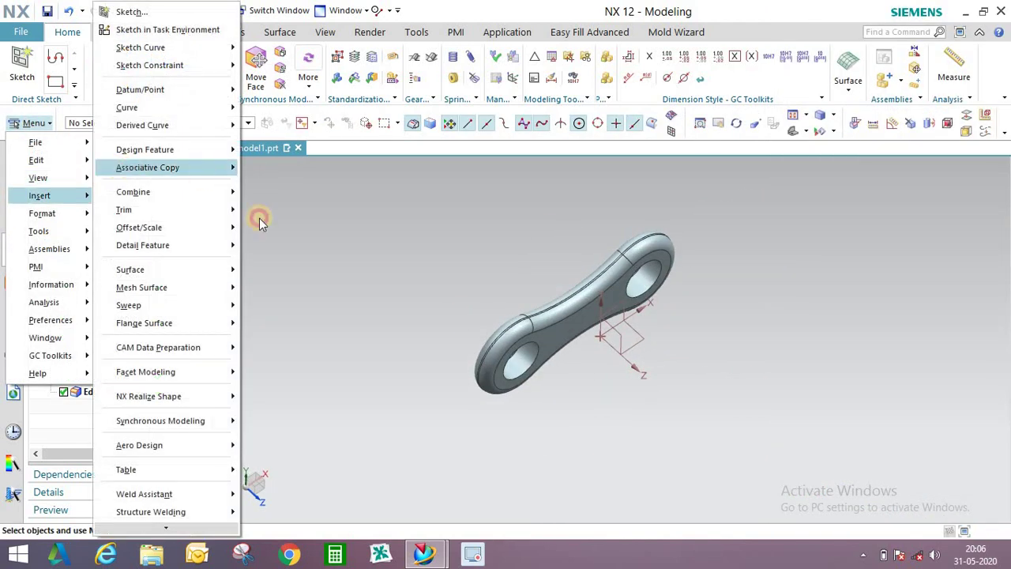
mouse_move(147, 167)
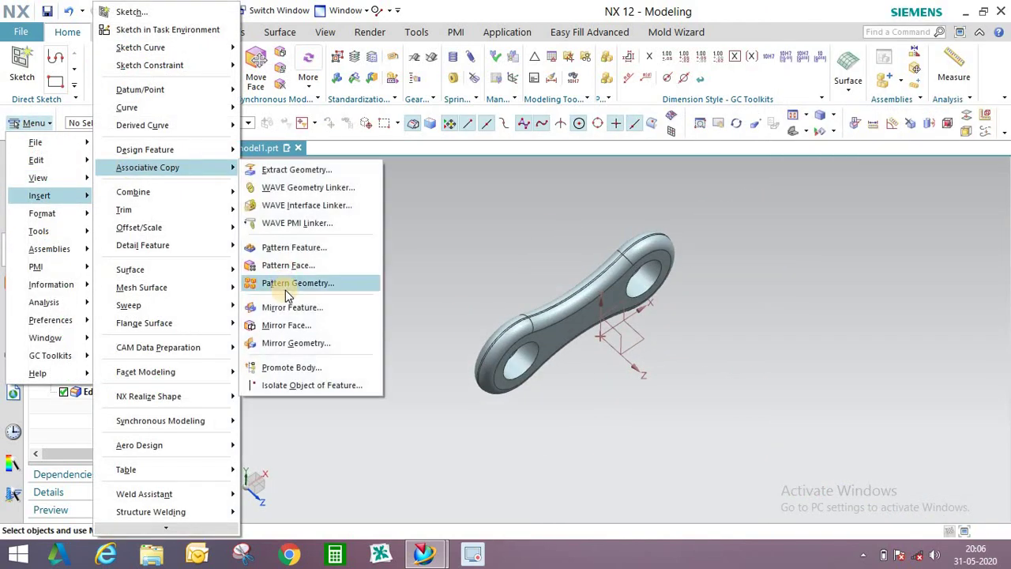
left_click(297, 342)
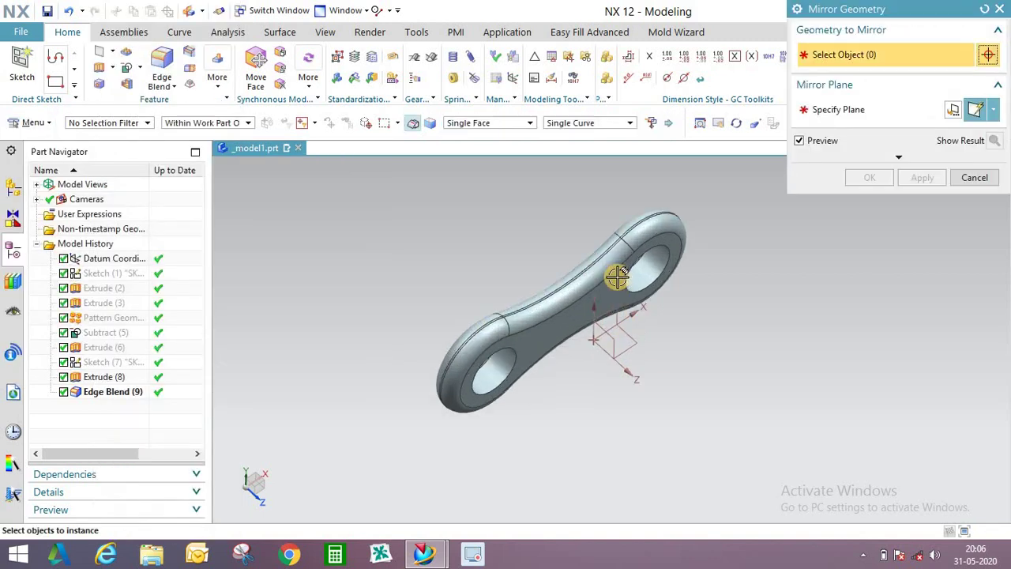
left_click(654, 247)
scroll(672, 312, "up", 3)
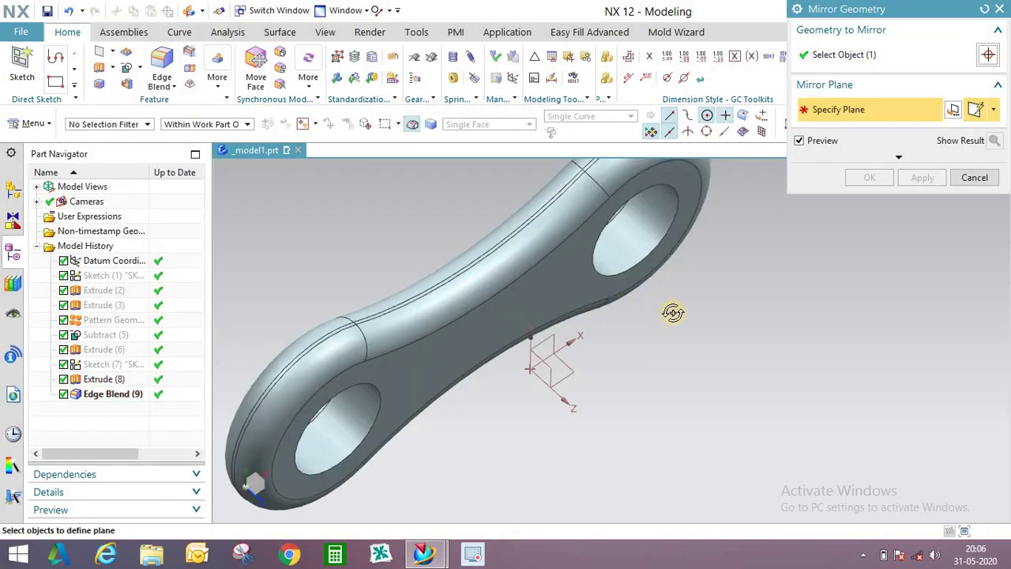
middle_click_drag(672, 312, 570, 327)
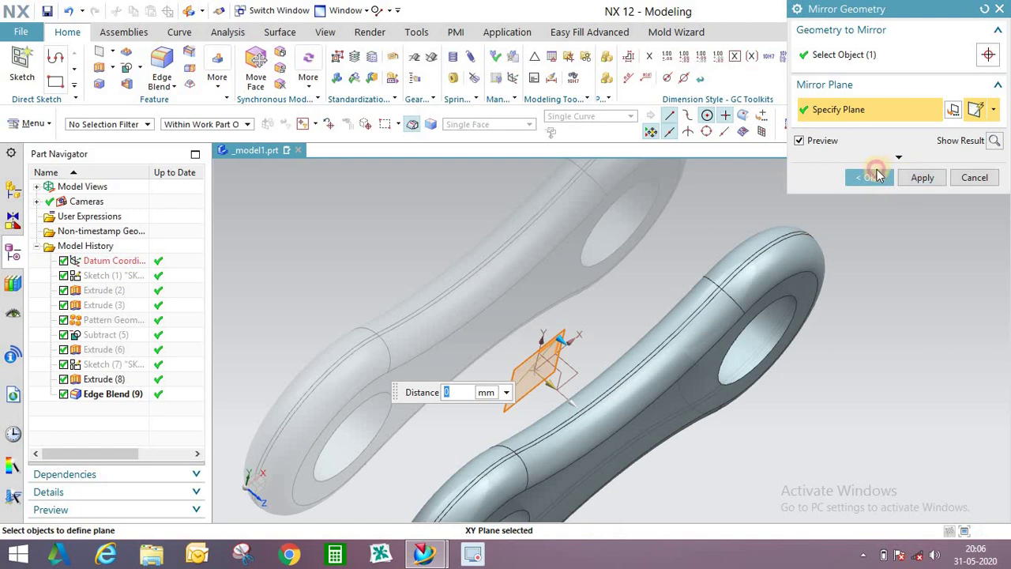
left_click(848, 186)
- Create a new sketch on the XZ plane through the origin between the two link plates
middle_click_drag(670, 244, 355, 323)
scroll(400, 289, "up", 5)
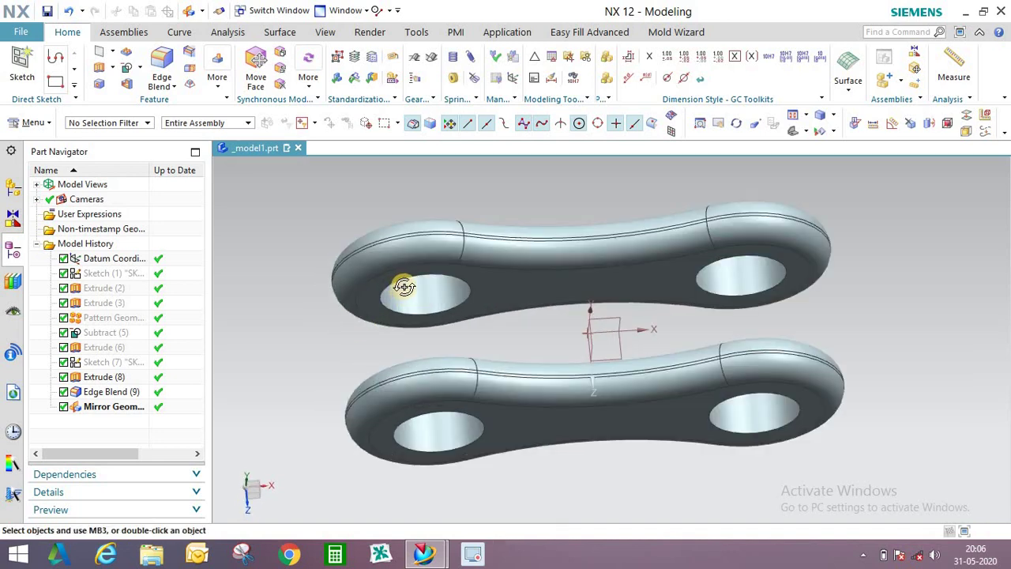
middle_click_drag(436, 349, 404, 449)
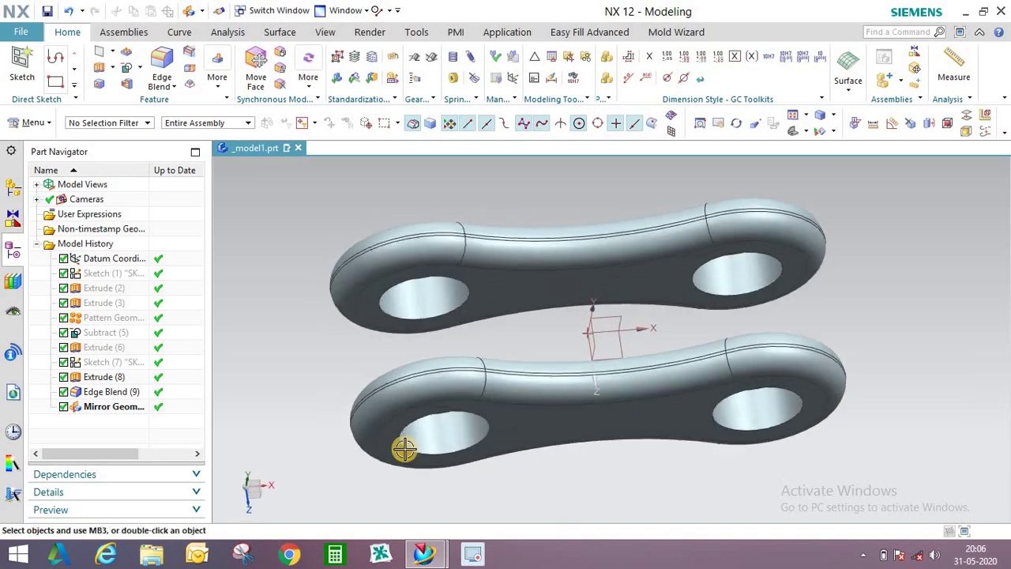
left_click(626, 348)
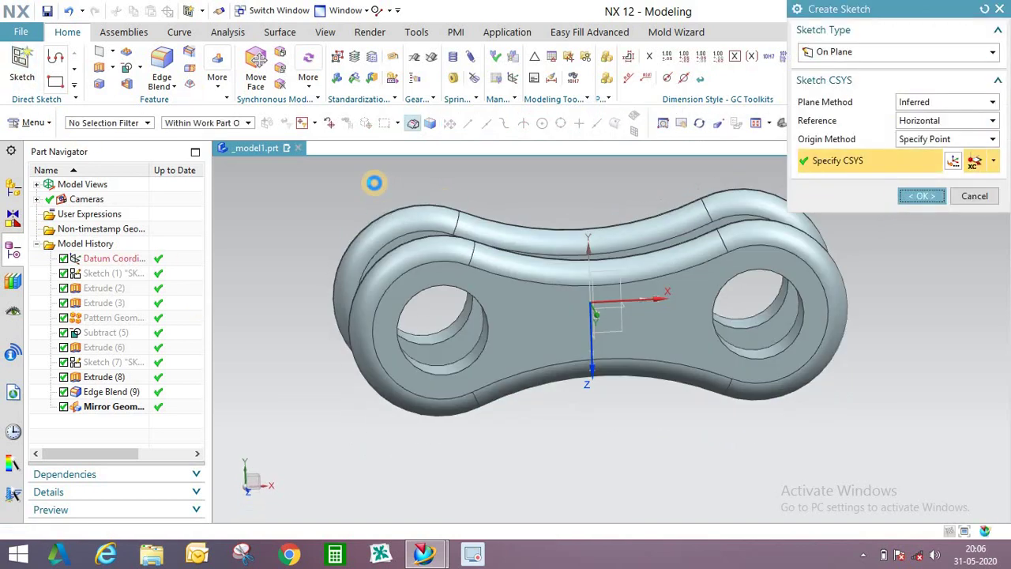
- Draw a line joining the inner-face hole centres of the two plates at their negative-X end
left_click(109, 75)
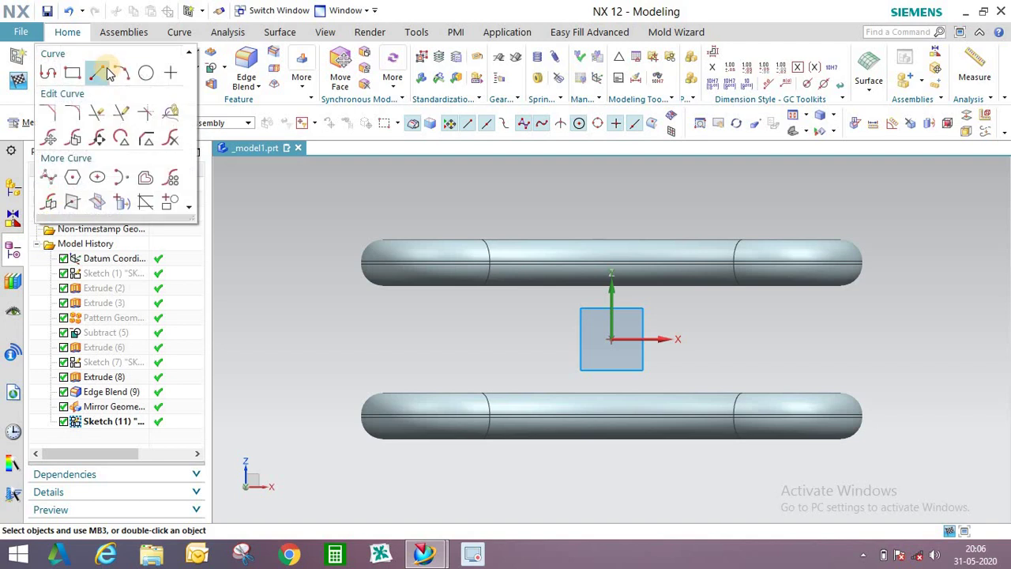
mouse_move(479, 315)
middle_mouse_down()
mouse_move(501, 279)
mouse_move(458, 274)
middle_mouse_up()
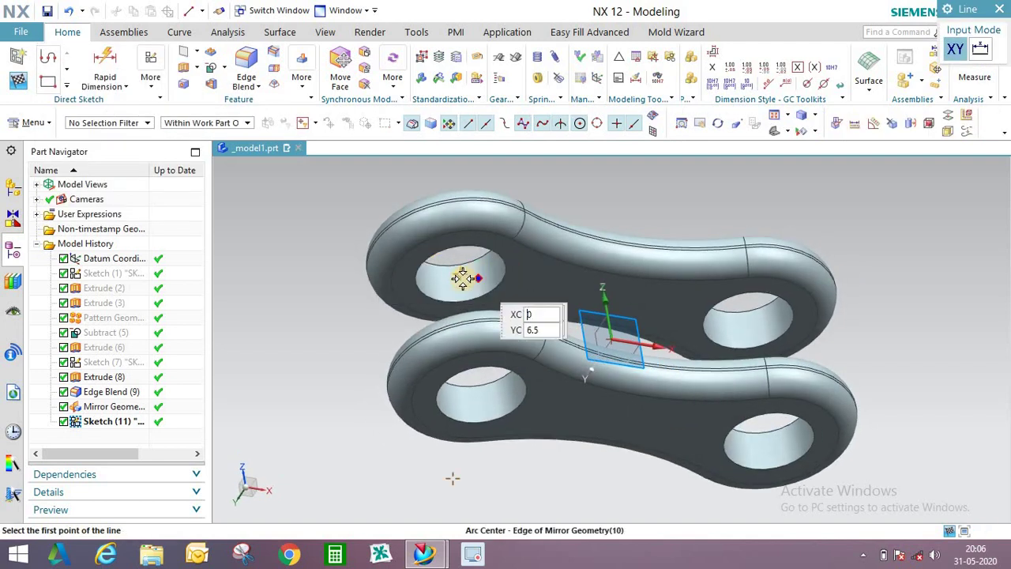
left_click(483, 283)
middle_click_drag(519, 338, 490, 414)
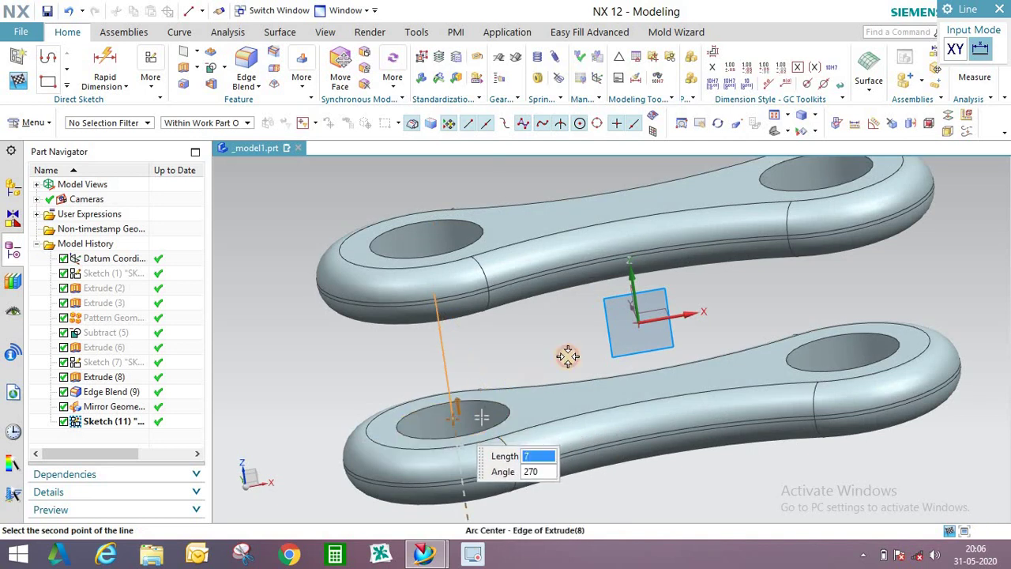
left_click(481, 417)
- Draw a matching line joining the inner-face hole centres at the positive-X end, and leave the Line command
scroll(558, 382, "down", 1)
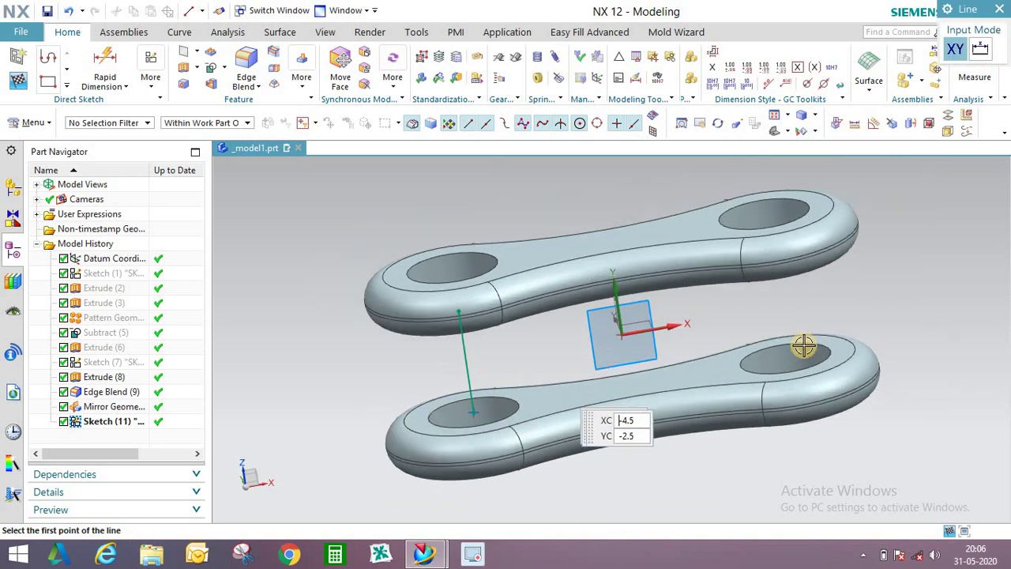
left_click(801, 300)
middle_click_drag(801, 299, 782, 266)
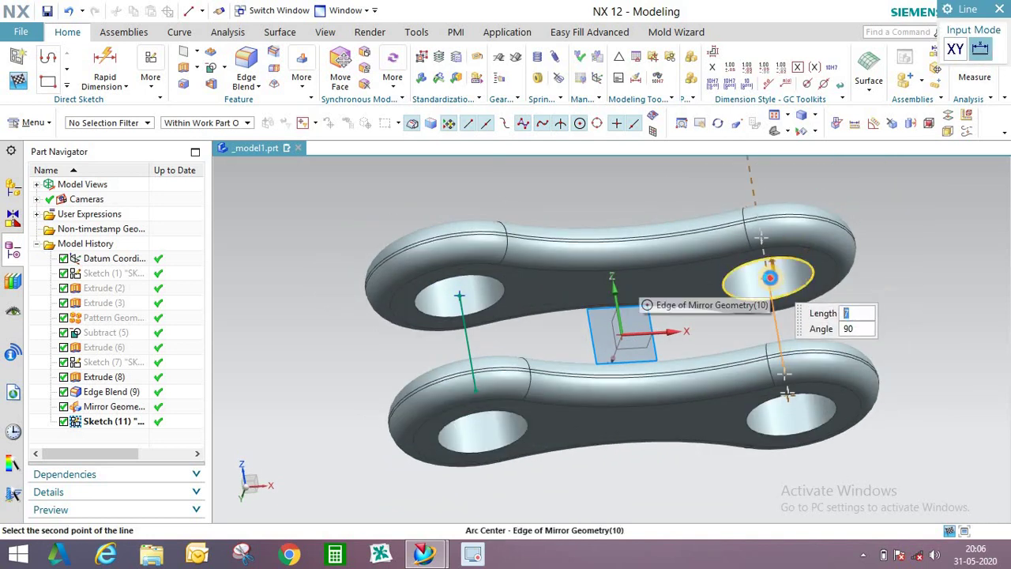
left_click(770, 278)
scroll(365, 232, "down", 1)
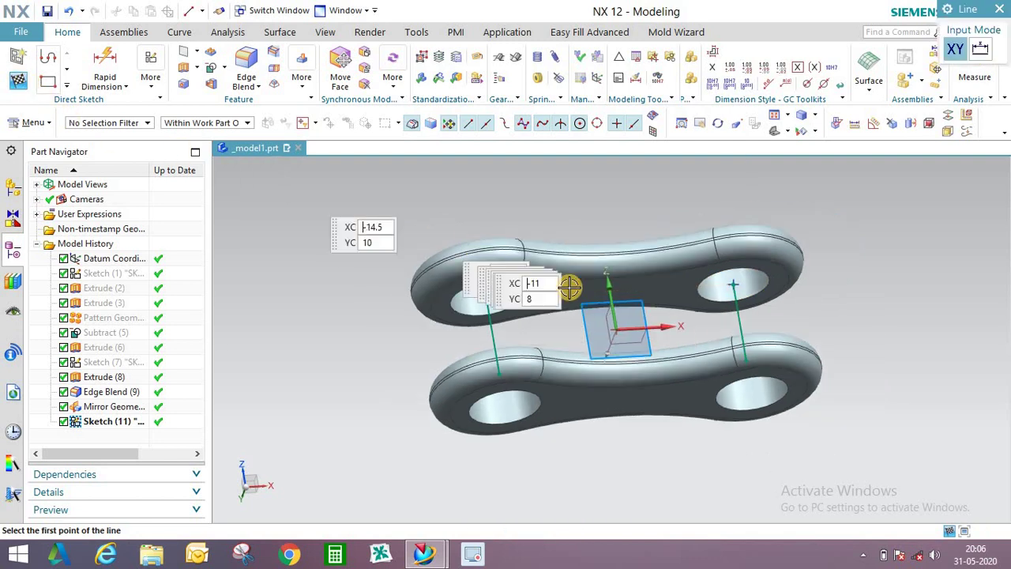
key("F8")
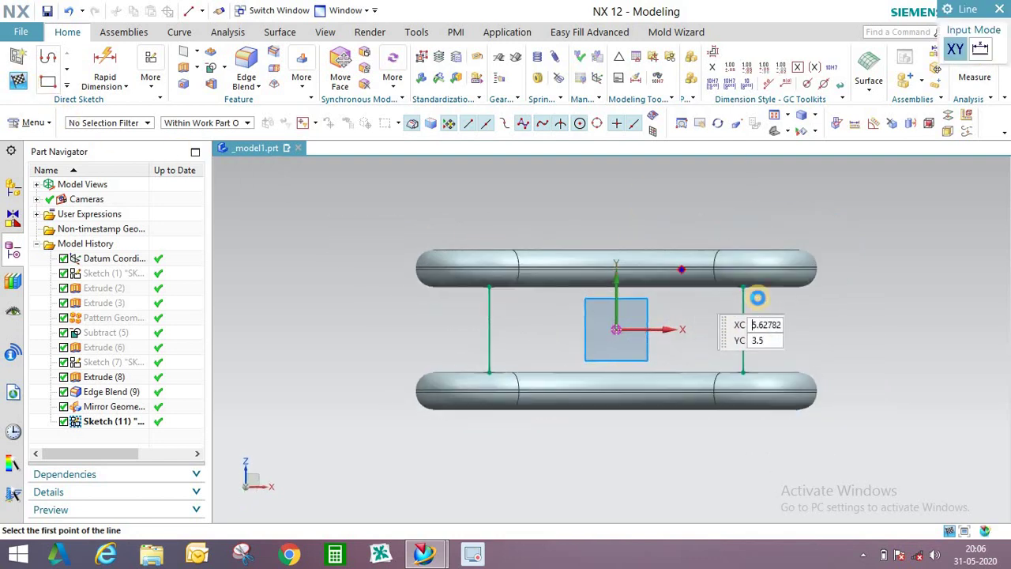
key("Escape")
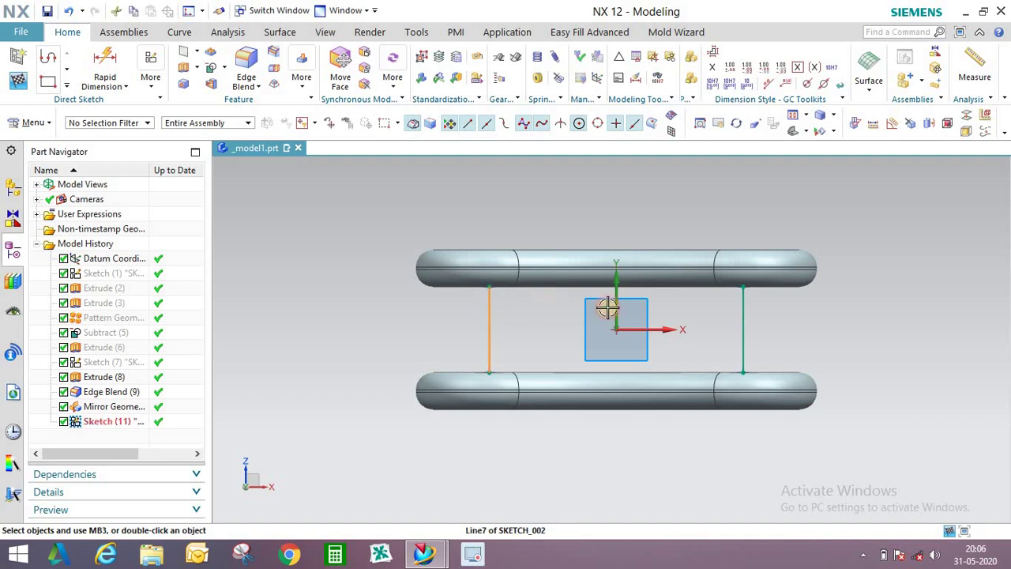
left_click(607, 308)
left_click(742, 314)
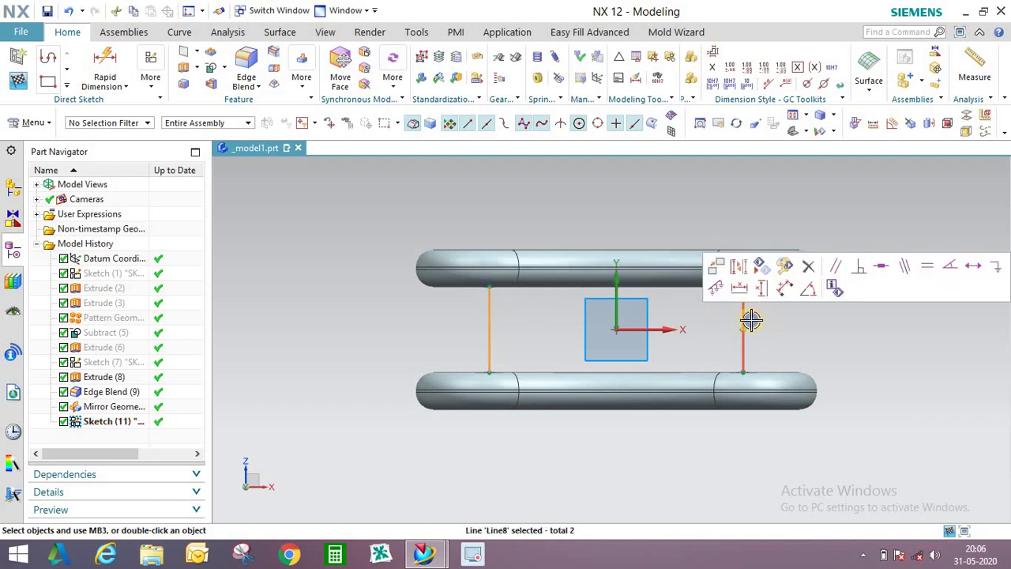
right_click(751, 319)
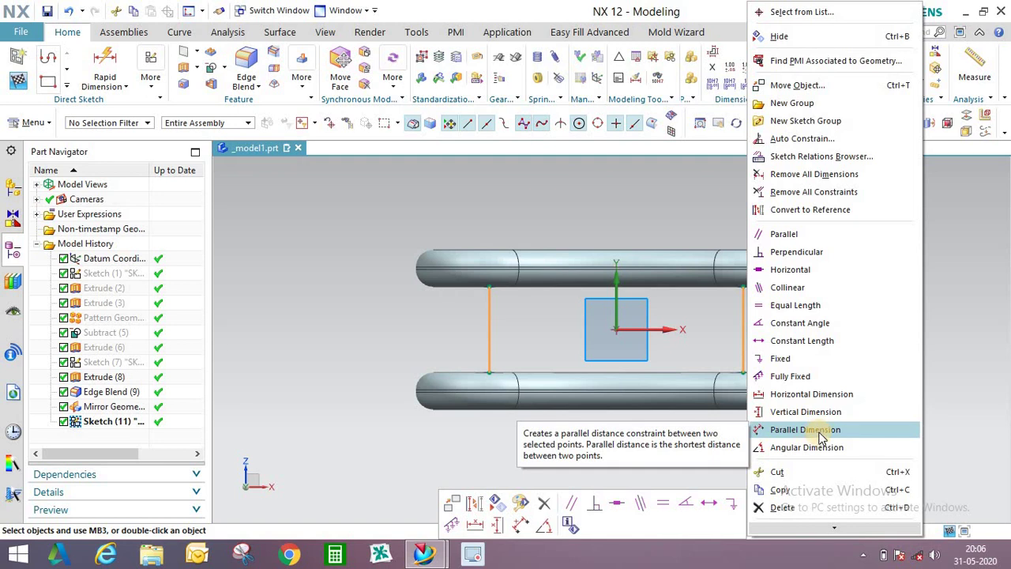
key("Escape")
key("Escape")
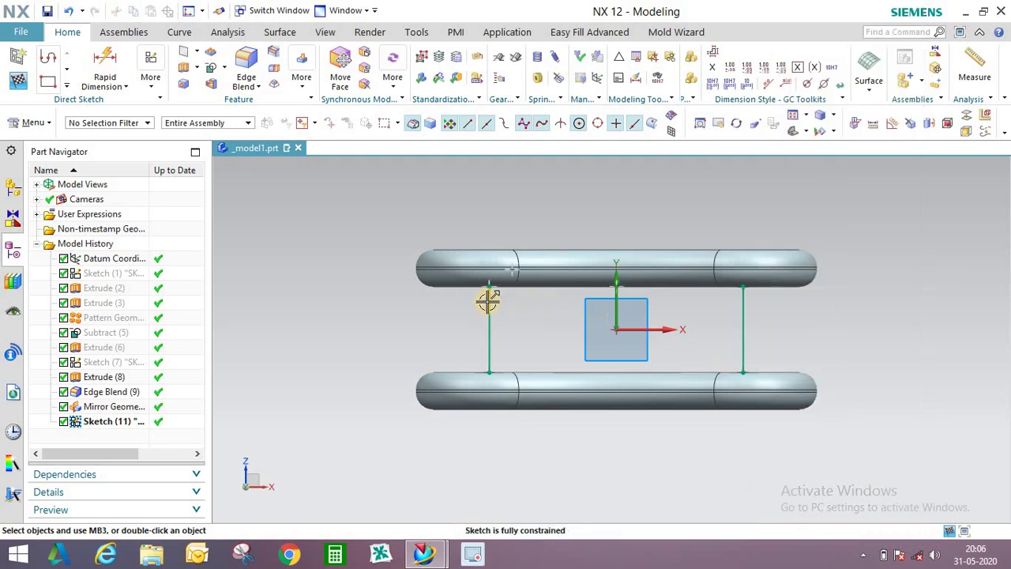
- Change the display of both lines joining the hole centres to a dashed line font and finish the sketch
right_click(498, 302)
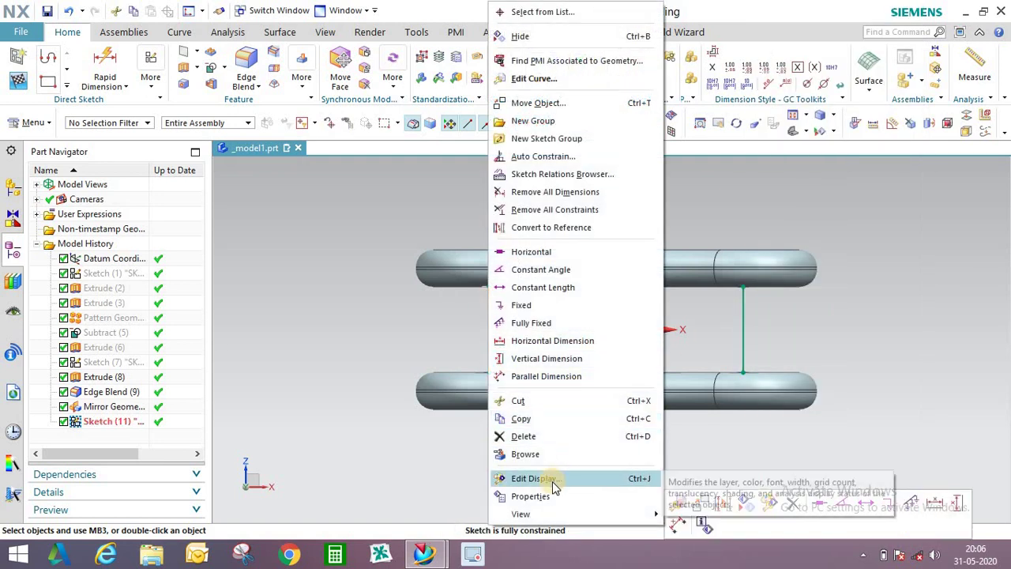
left_click(610, 478)
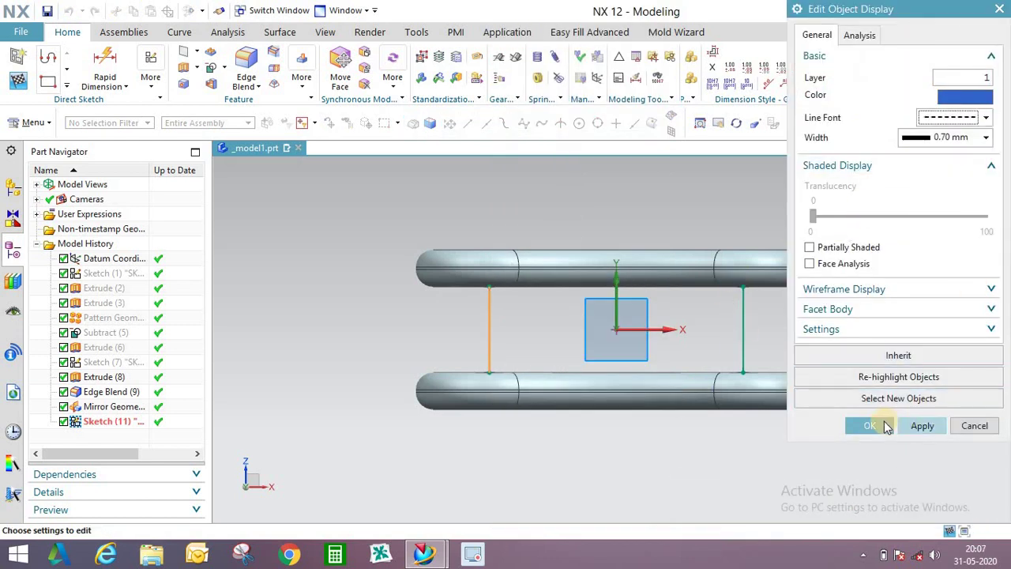
left_click(918, 426)
right_click(746, 310)
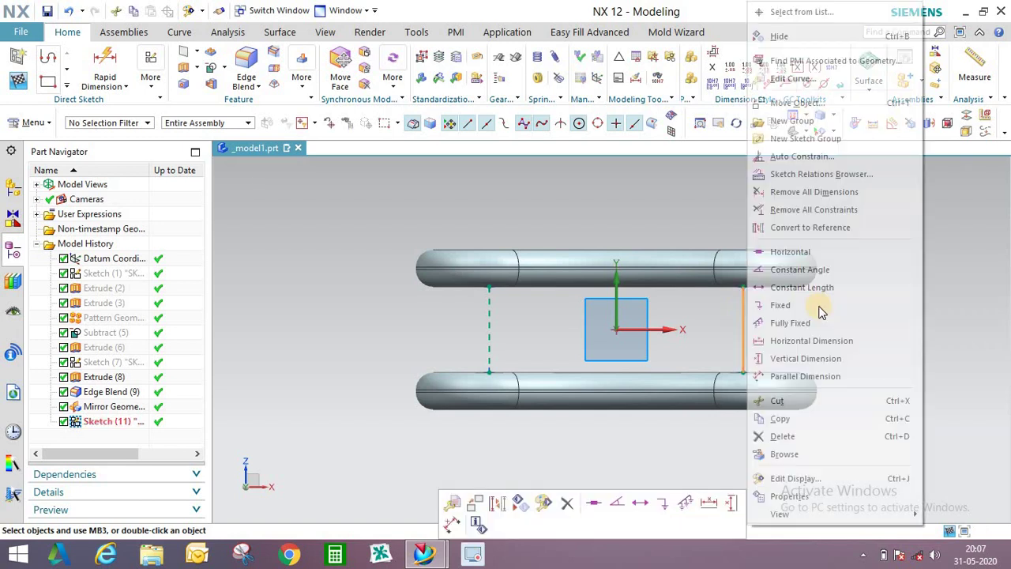
left_click(779, 476)
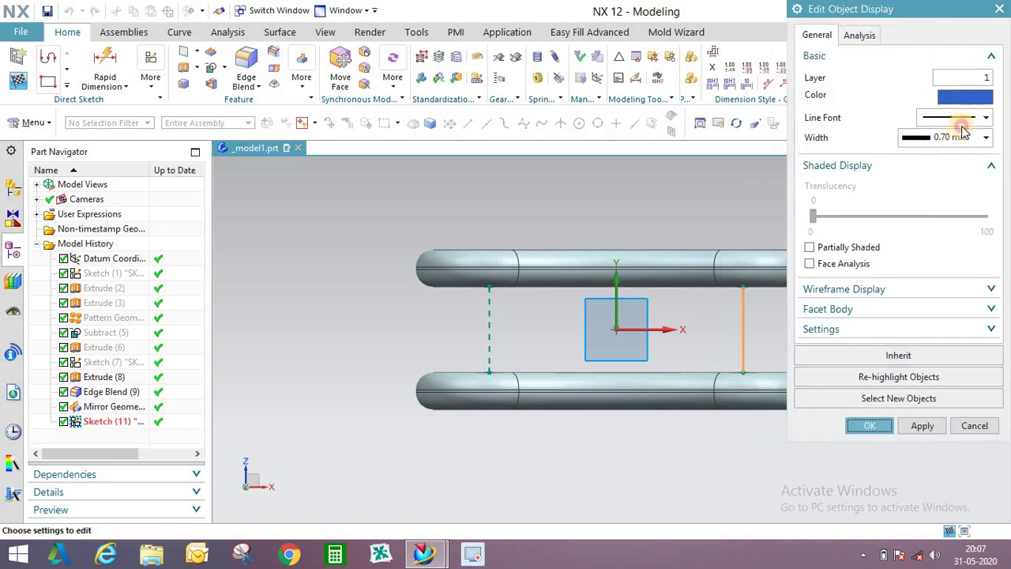
left_click(879, 426)
left_click(18, 86)
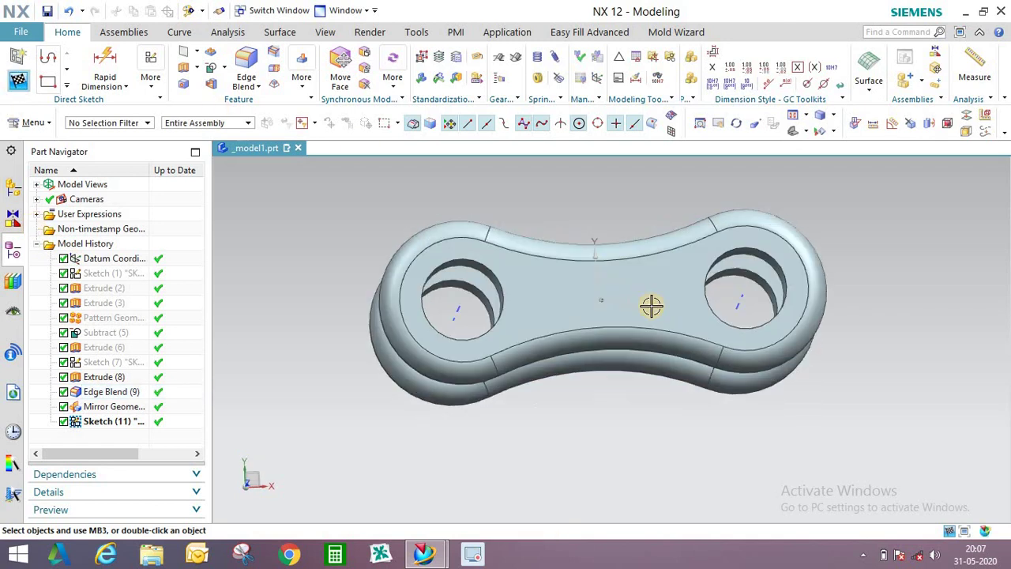
middle_click_drag(650, 306, 706, 390)
scroll(431, 376, "down", 2)
mouse_move(572, 324)
middle_mouse_down()
mouse_move(569, 333)
mouse_move(619, 316)
mouse_move(451, 273)
mouse_move(555, 282)
mouse_move(569, 294)
middle_mouse_up()
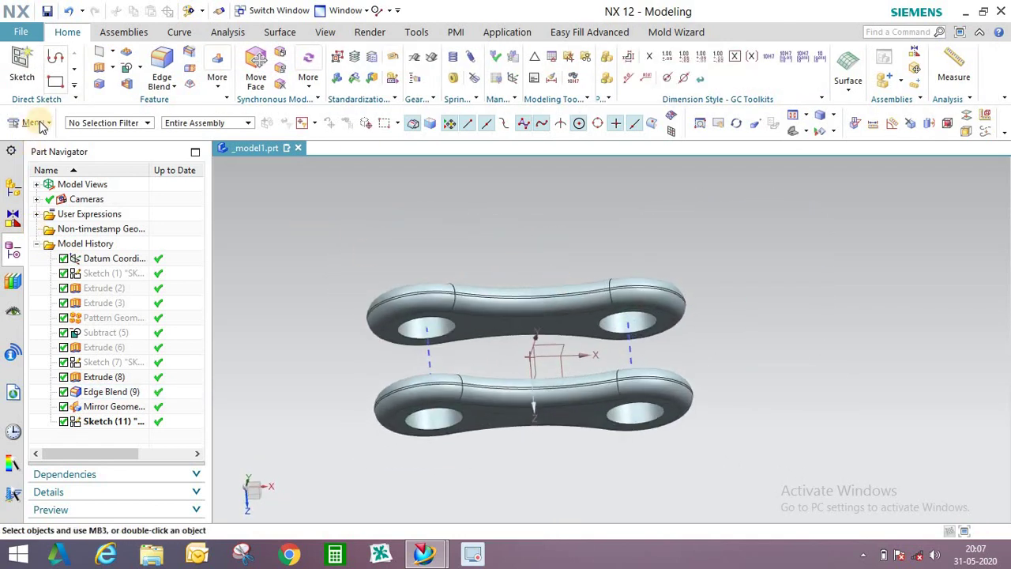
left_click(33, 123)
mouse_move(36, 159)
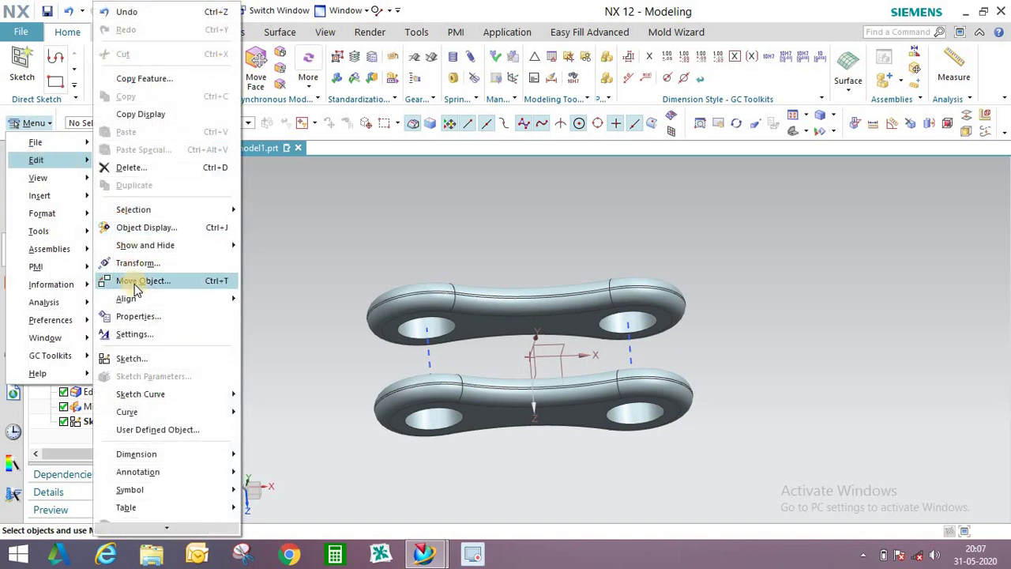
left_click(641, 246)
middle_click_drag(641, 245, 618, 231)
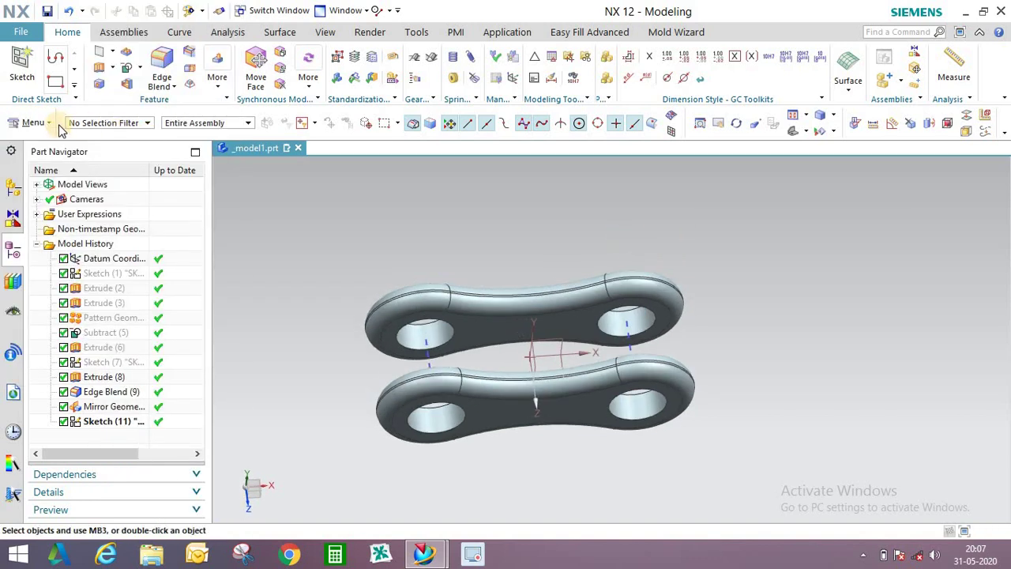
- Start Move Object on the original link plate body with Point to Point motion and the Copy Original result
left_click(39, 124)
mouse_move(36, 159)
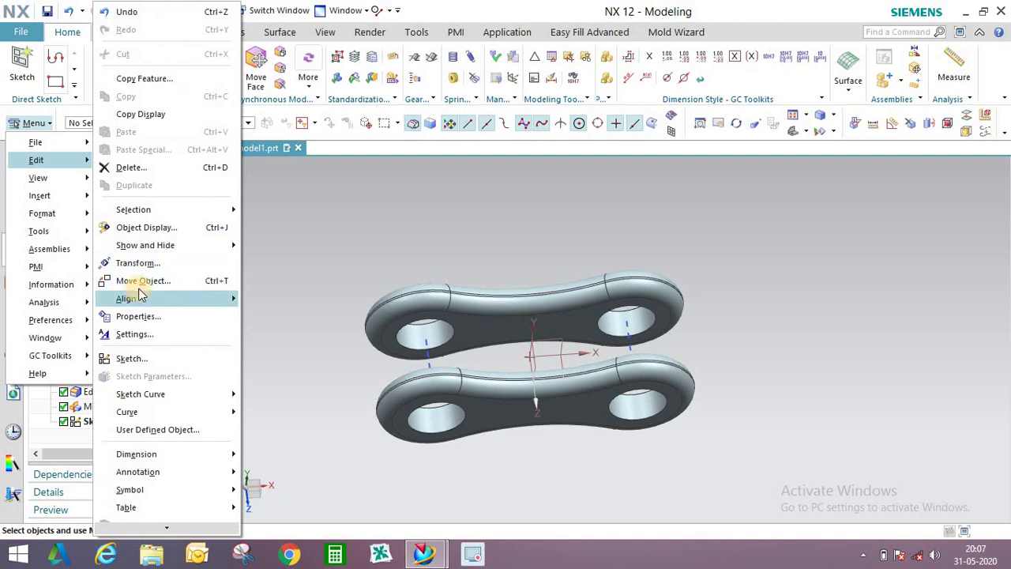
key("ctrl+t")
middle_click_drag(628, 309, 569, 403)
scroll(556, 307, "up", 1)
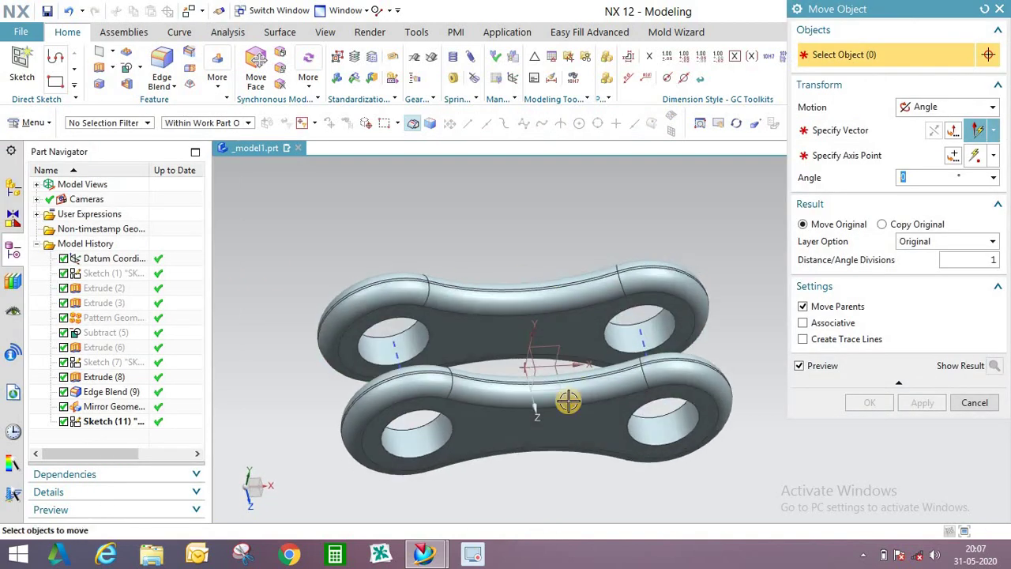
left_click(550, 324)
left_click(920, 114)
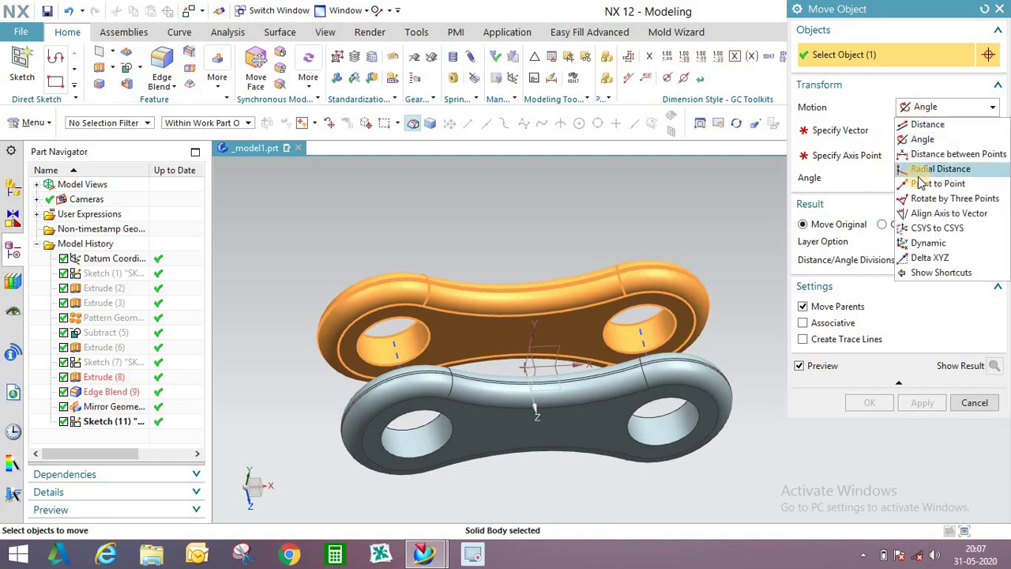
left_click(917, 180)
left_click(883, 206)
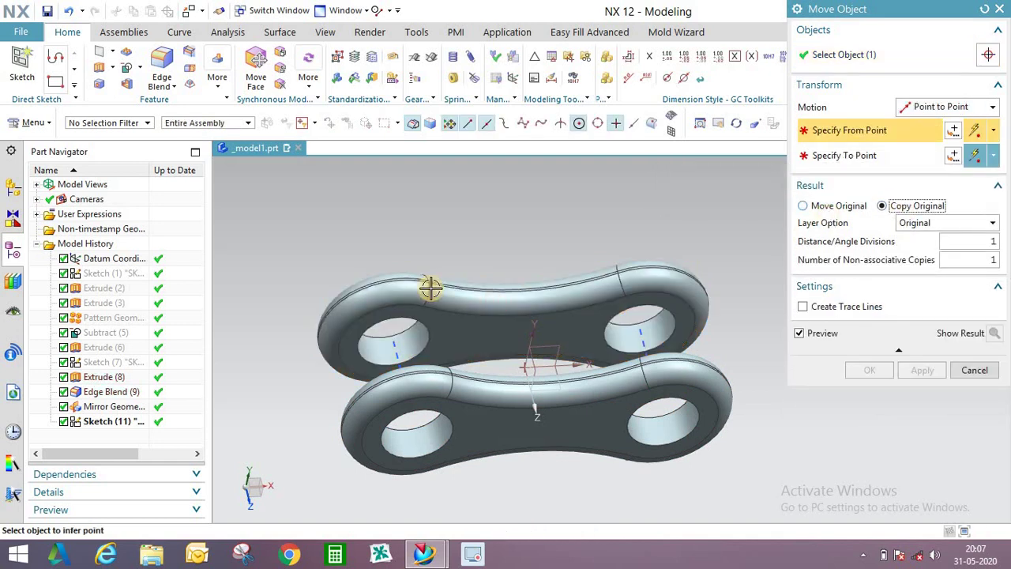
- Copy the plate from its negative-X outer-face hole centre to the opposite plate's positive-X outer-face hole centre
middle_click_drag(429, 331, 412, 312)
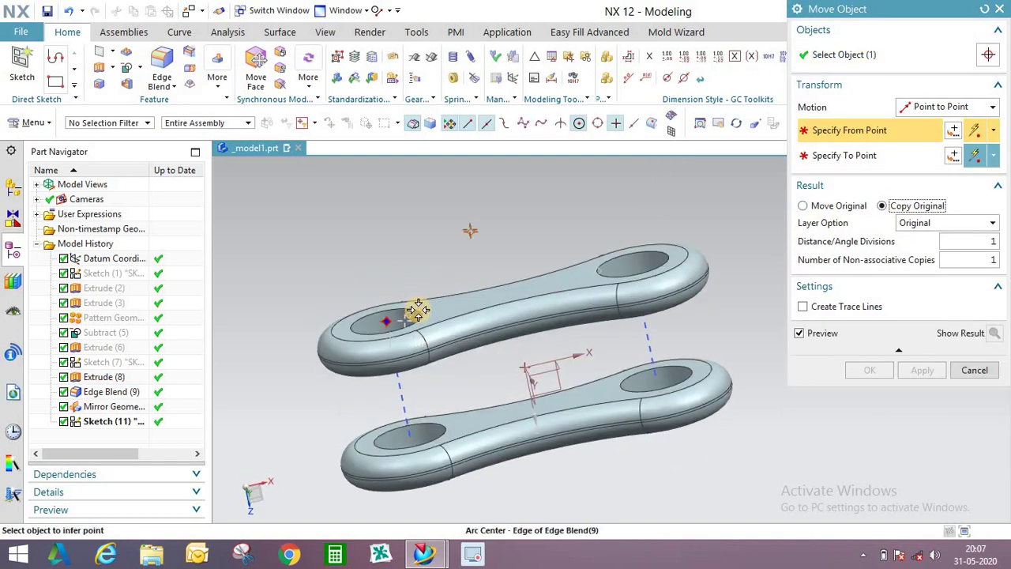
scroll(417, 310, "up", 5)
left_click(372, 339)
scroll(651, 334, "down", 5)
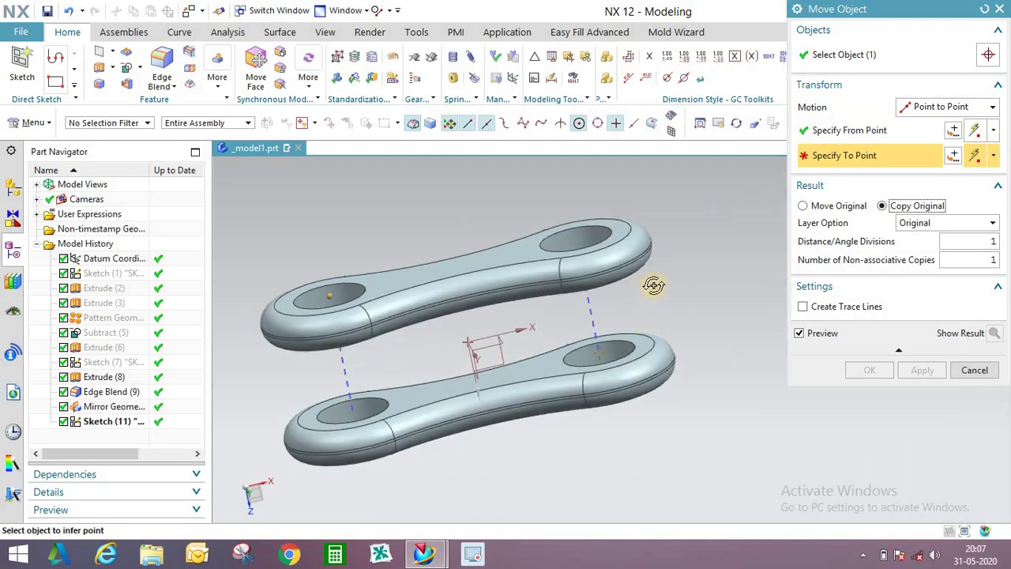
scroll(628, 395, "up", 5)
left_click(725, 371)
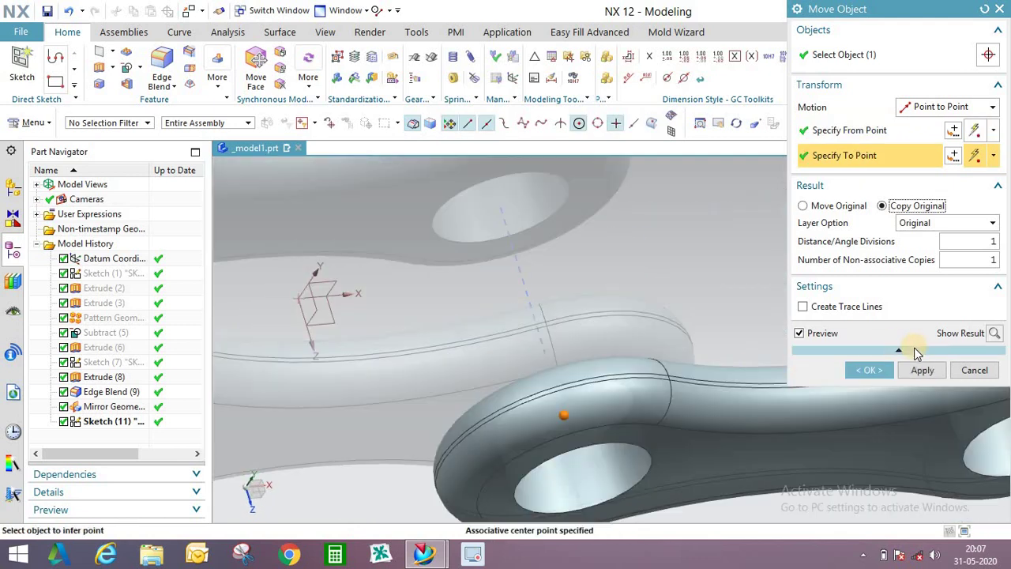
left_click(874, 371)
- Mirror the copied outer link plate about the XY datum plane with Mirror Geometry
scroll(692, 337, "down", 1)
middle_click_drag(692, 336, 707, 308)
scroll(707, 307, "down", 2)
left_click(31, 124)
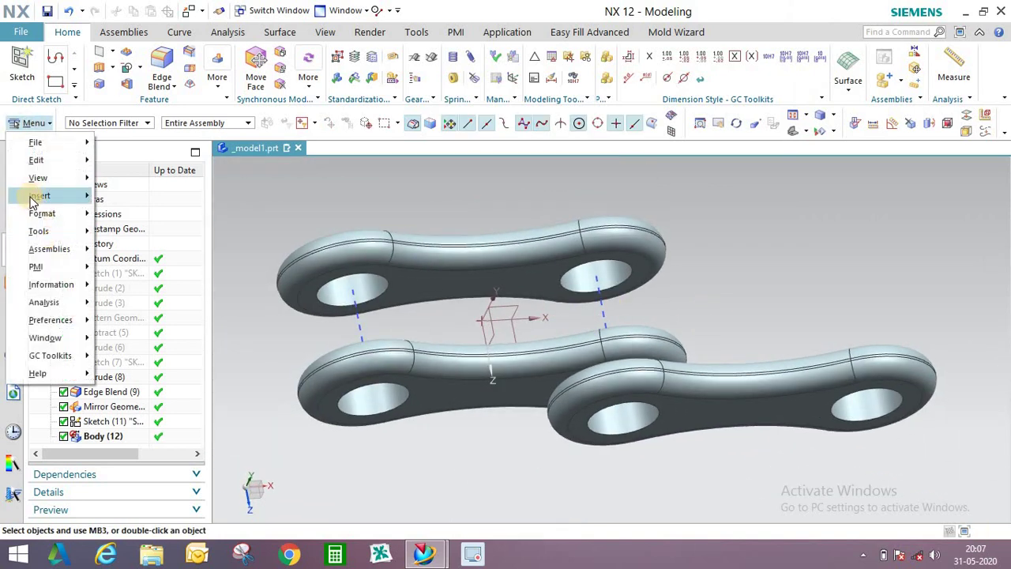
mouse_move(40, 195)
mouse_move(150, 167)
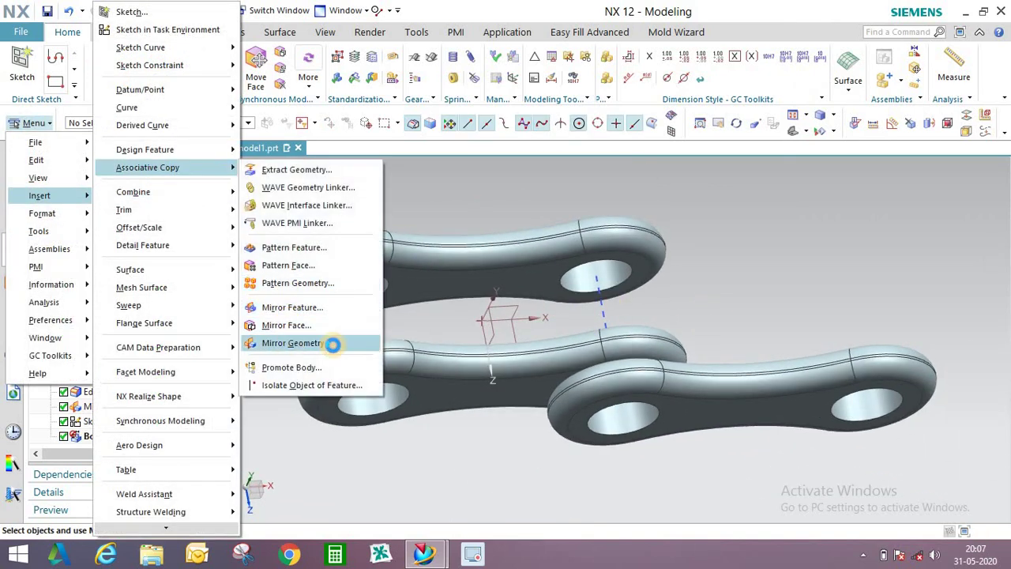
left_click(294, 343)
left_click(699, 399)
left_click(868, 113)
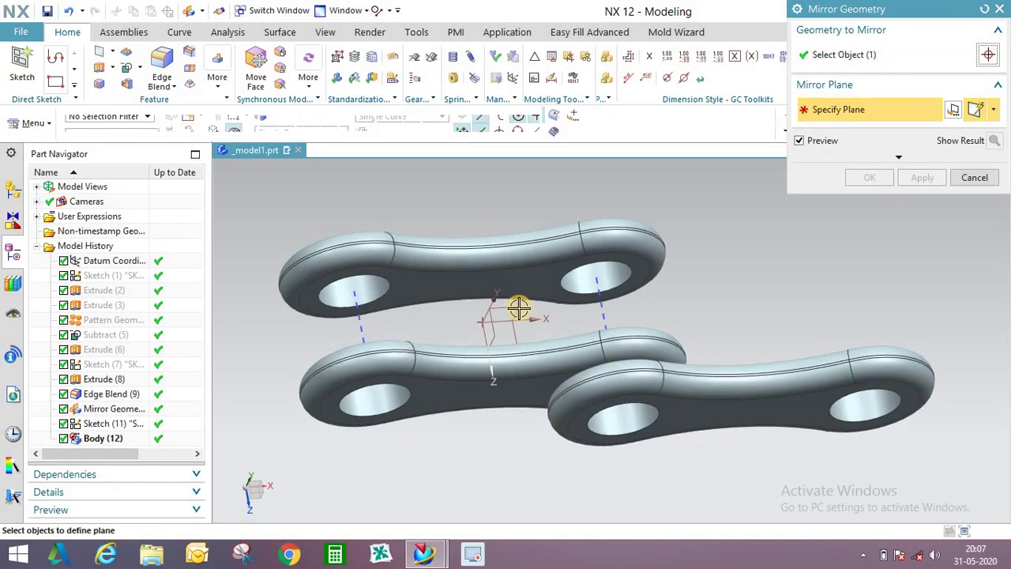
scroll(514, 307, "up", 1)
left_click(870, 178)
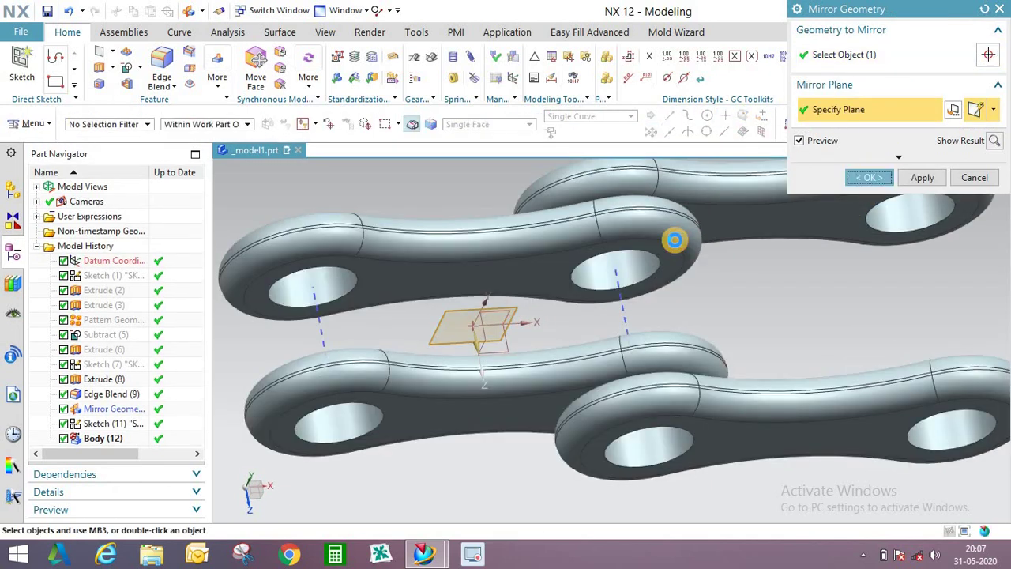
- Set up an extrusion of the original plate's positive-X inner-face hole edge from 0 to 7 mm, reversed toward the opposite plate
middle_click_drag(643, 313, 624, 229)
scroll(535, 296, "up", 2)
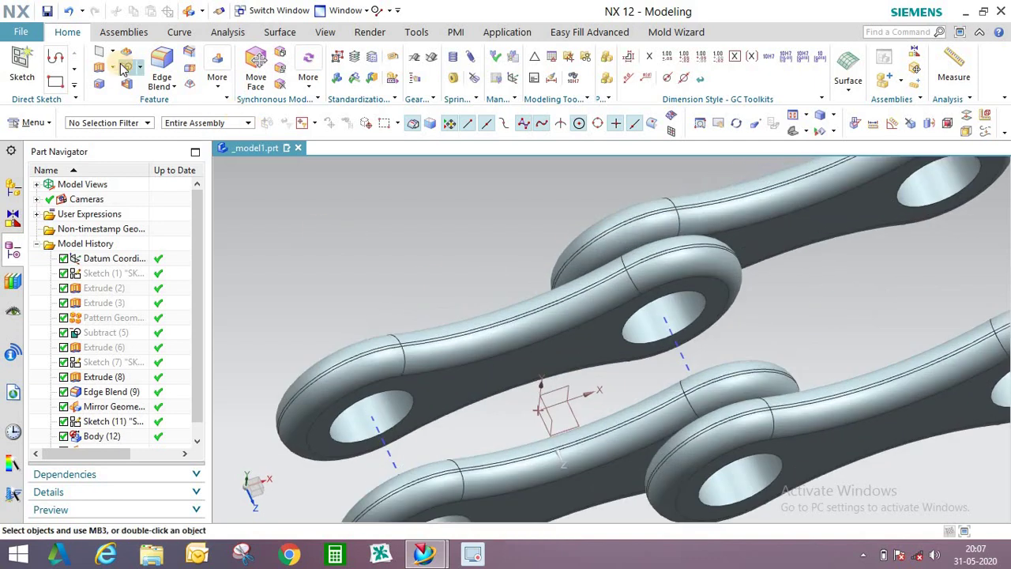
left_click(176, 69)
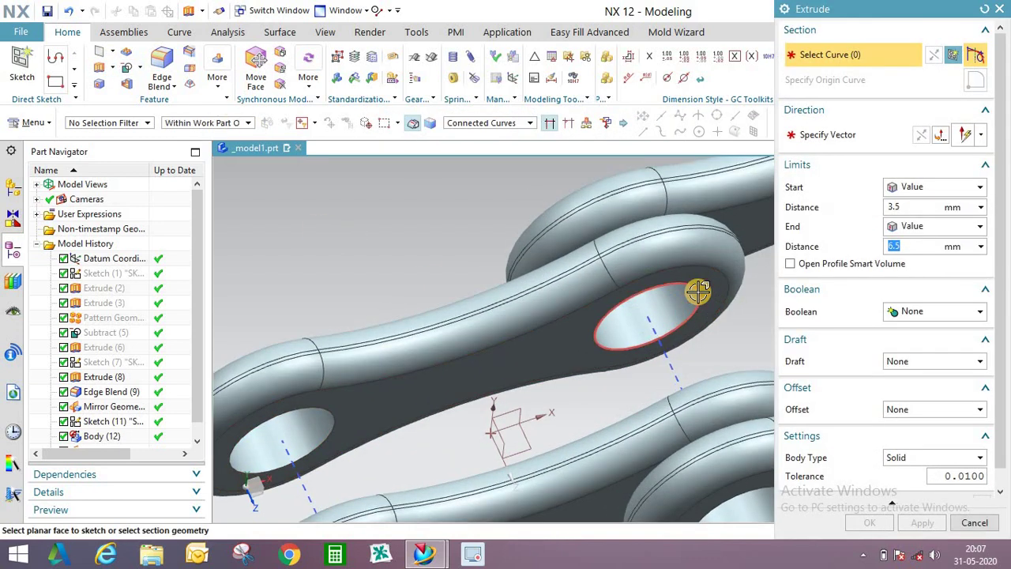
left_click(652, 289)
scroll(695, 284, "down", 2)
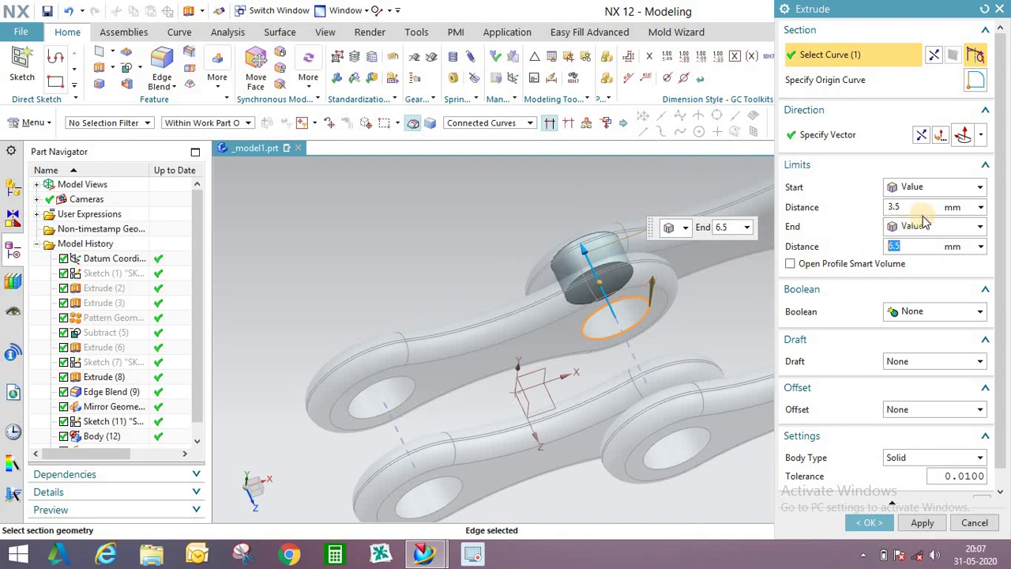
type("0")
key("Tab")
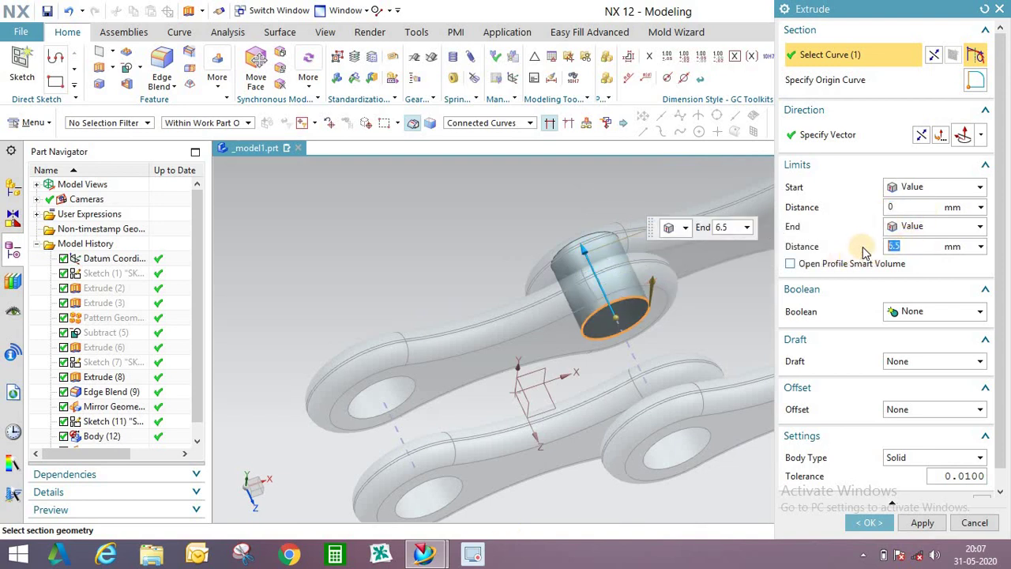
left_click(921, 140)
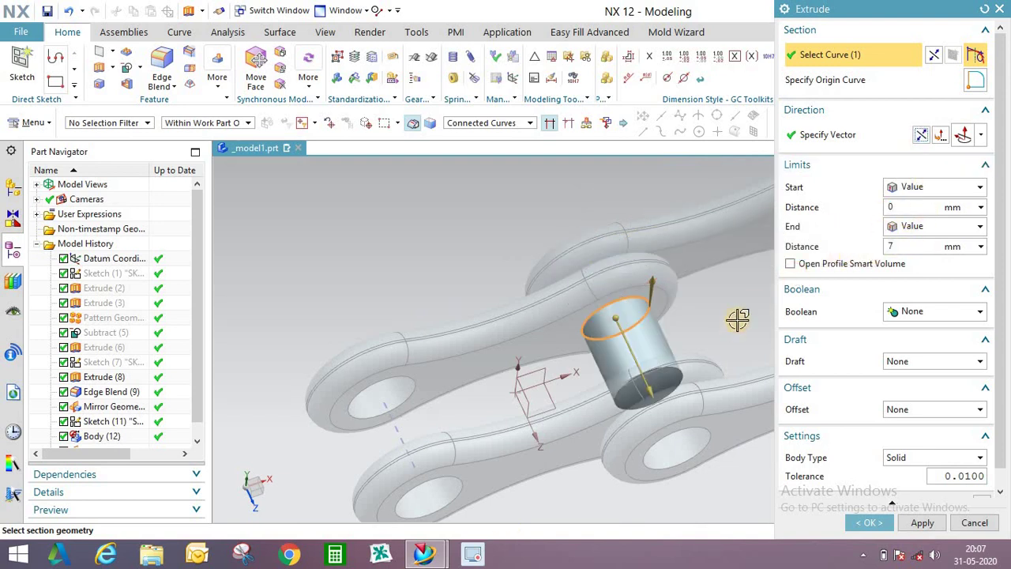
- Keep draft at None, add a single-sided outward offset giving the roller an 11 mm diameter, and create the extrusion
middle_click_drag(738, 348, 882, 358)
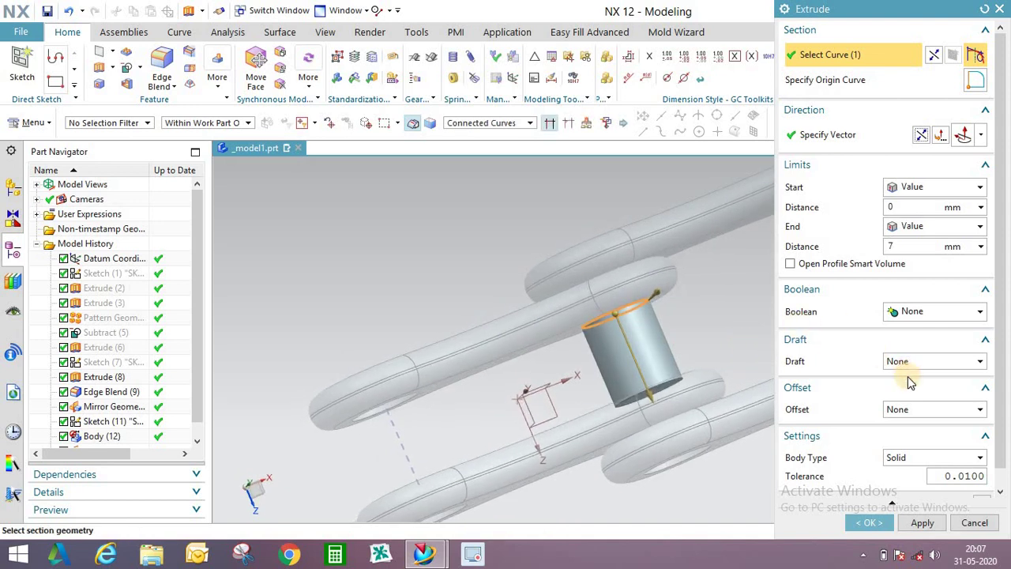
left_click(913, 363)
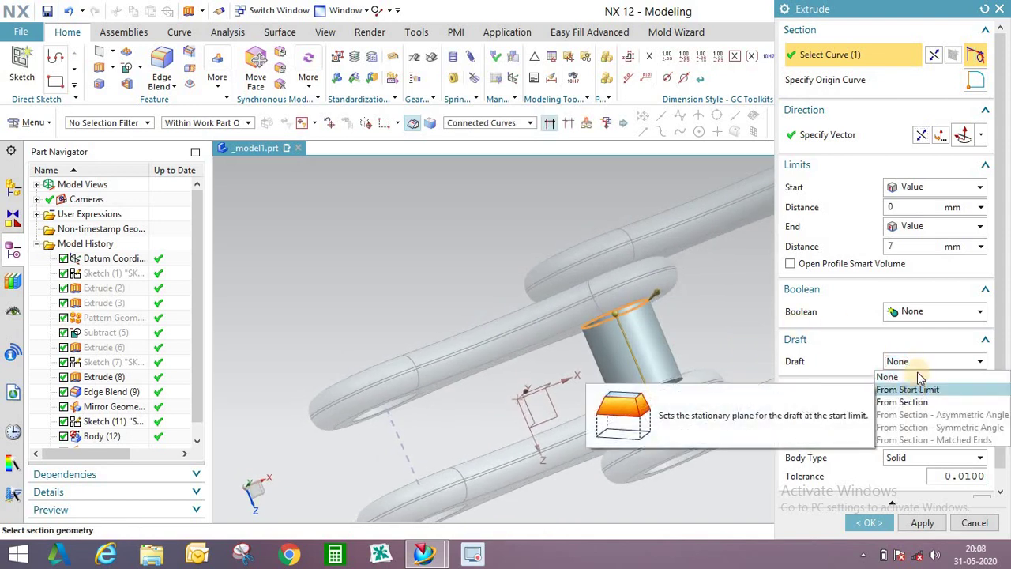
left_click(918, 376)
left_click(909, 436)
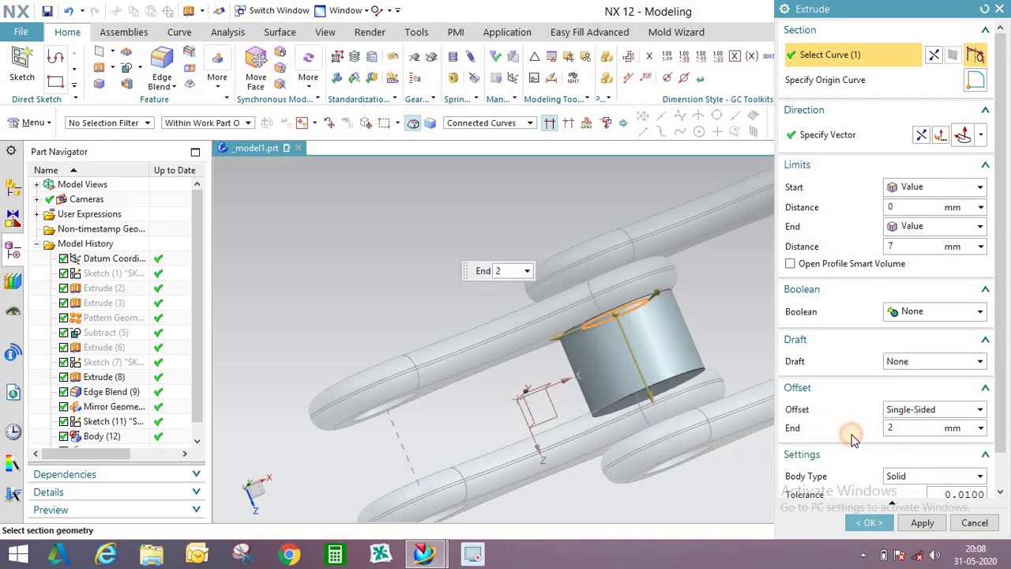
key("Return")
left_click(870, 522)
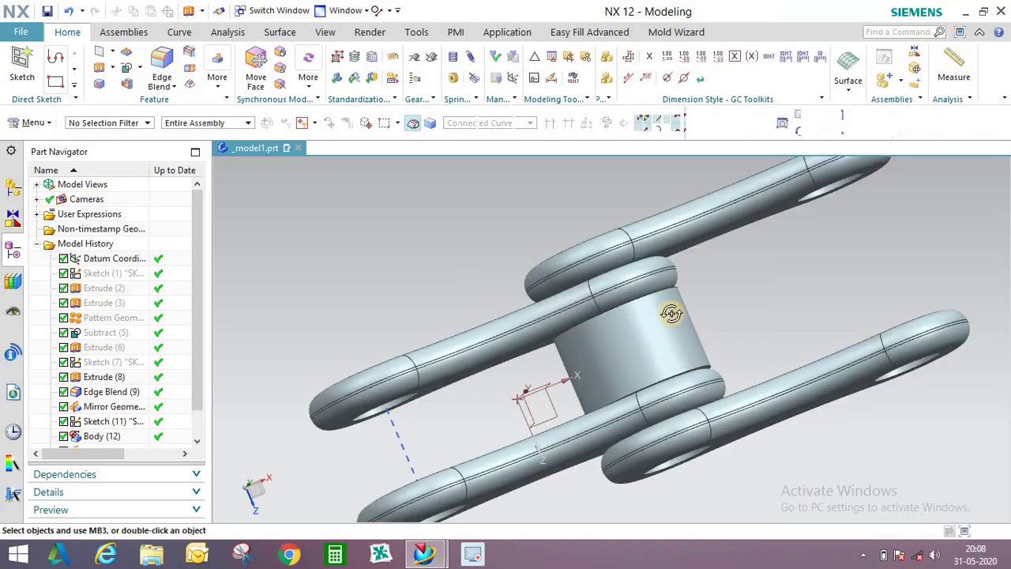
- Measure the diameter of the extruded roller between the link plates, close the measurement and fit the model in view
middle_click_drag(673, 311, 677, 356)
scroll(678, 356, "up", 1)
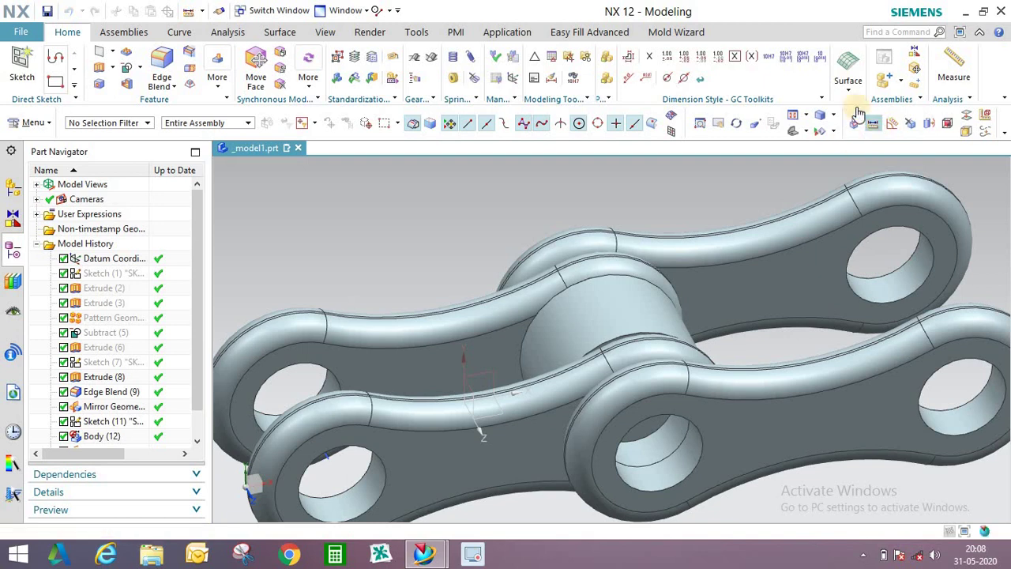
left_click(954, 67)
left_click(919, 34)
left_click(814, 128)
left_click(662, 294)
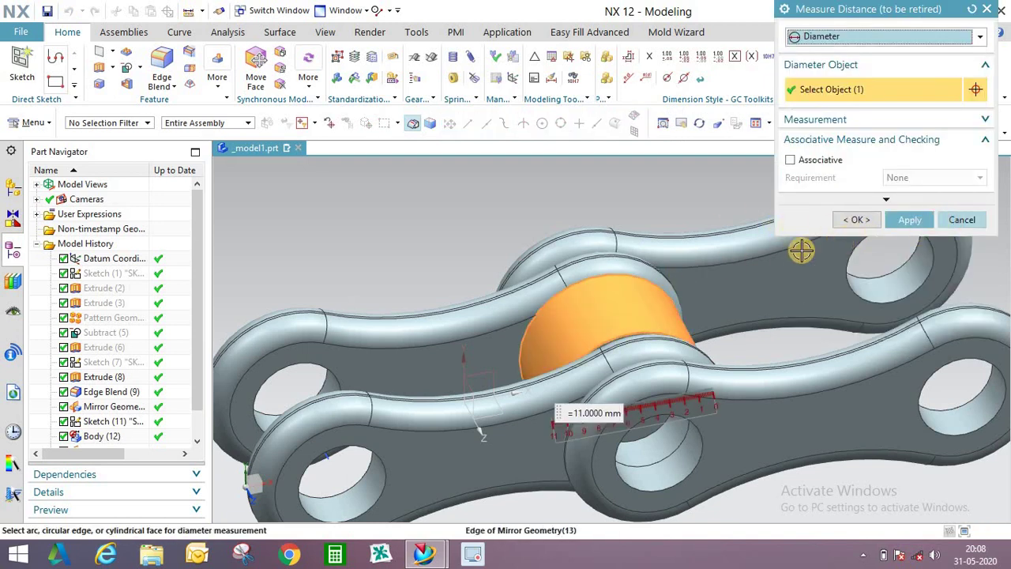
left_click(961, 220)
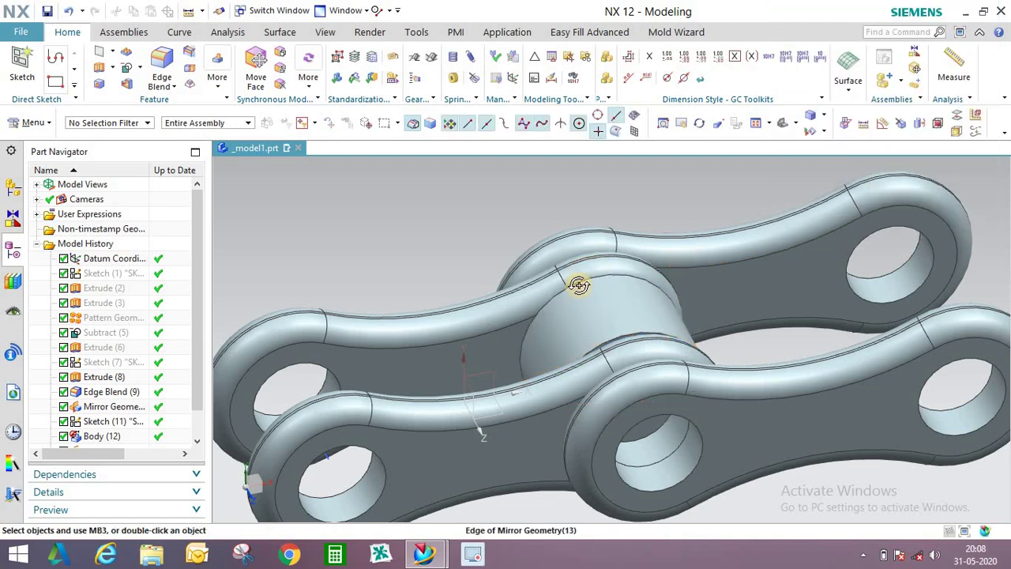
middle_click_drag(577, 284, 365, 173)
key("ctrl+f")
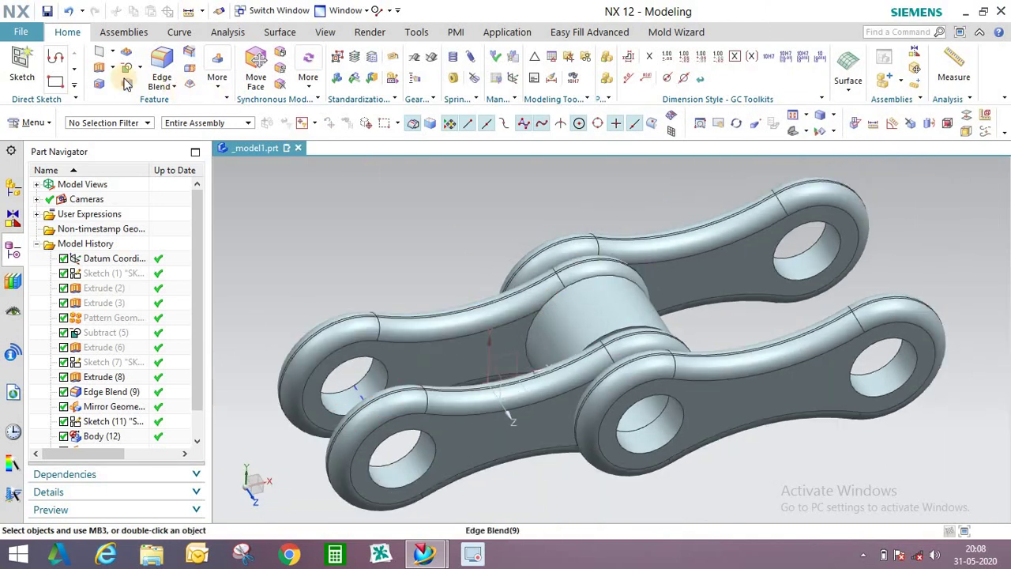
- Extrude the outer link plate's hole edge at the roller end to form a pin passing through the roller and plates
key("x")
scroll(679, 407, "up", 5)
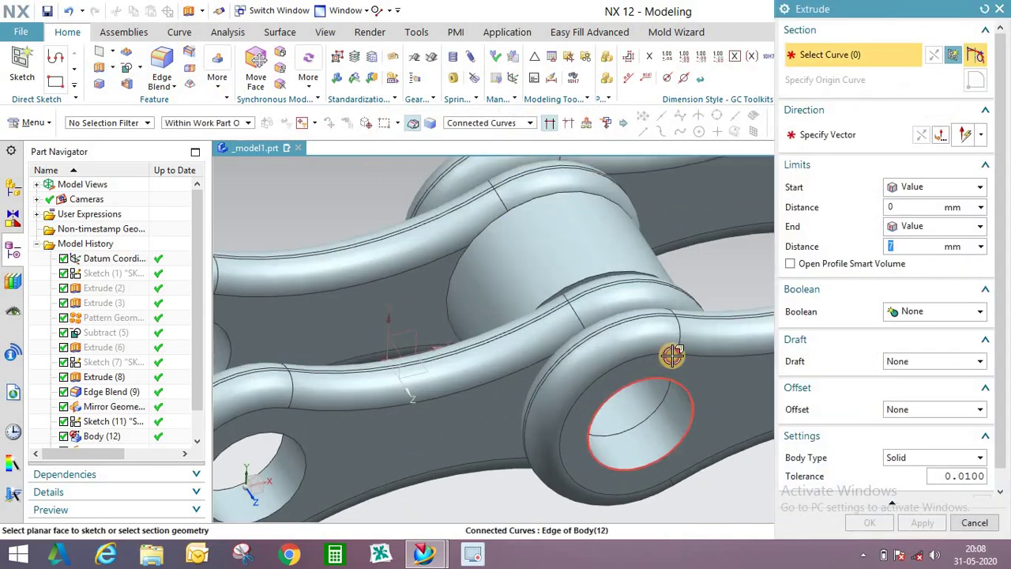
left_click(673, 355)
middle_click_drag(673, 355, 615, 357)
left_click_drag(615, 357, 546, 271)
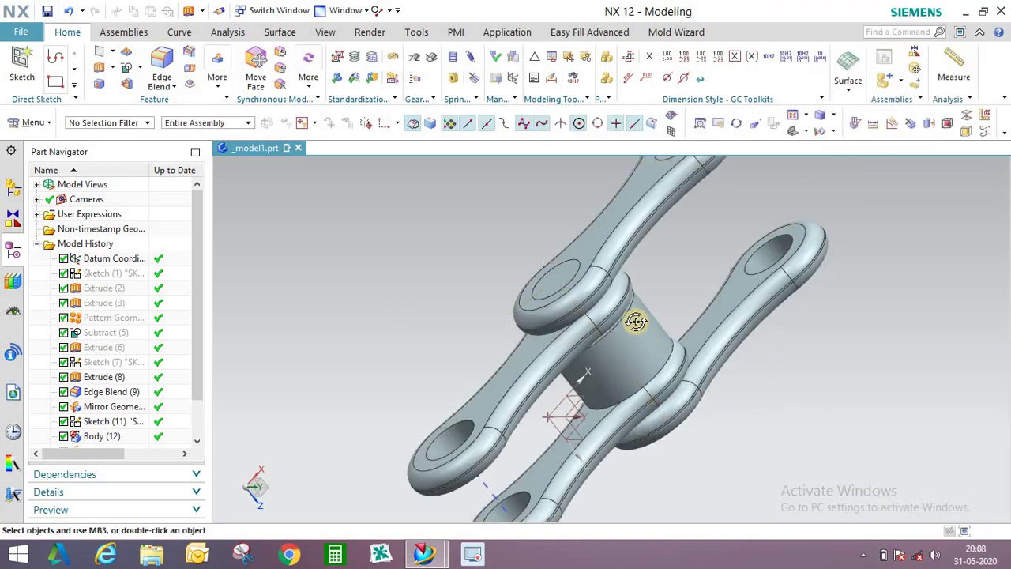
- Unite the roller between the inner plates with the extruded pin, using the roller as target and the pin as tool
middle_click_drag(636, 320, 577, 312)
scroll(578, 312, "up", 2)
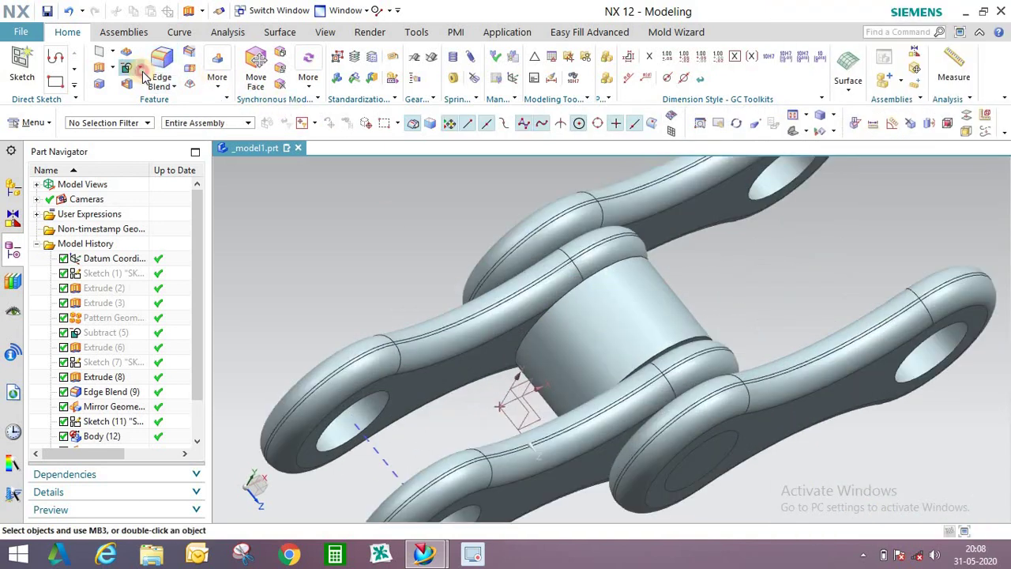
left_click(152, 88)
left_click(673, 321)
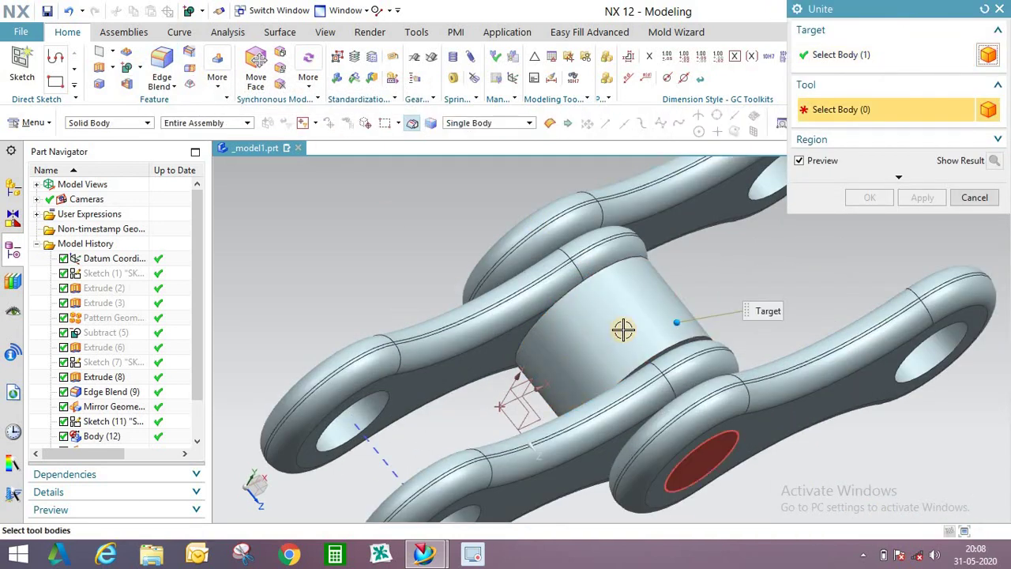
left_click(758, 204)
left_click(869, 198)
- Hide the copied outer link plate and its mirrored counterpart to expose the pin ends
middle_click_drag(679, 293, 722, 343)
right_click(767, 373)
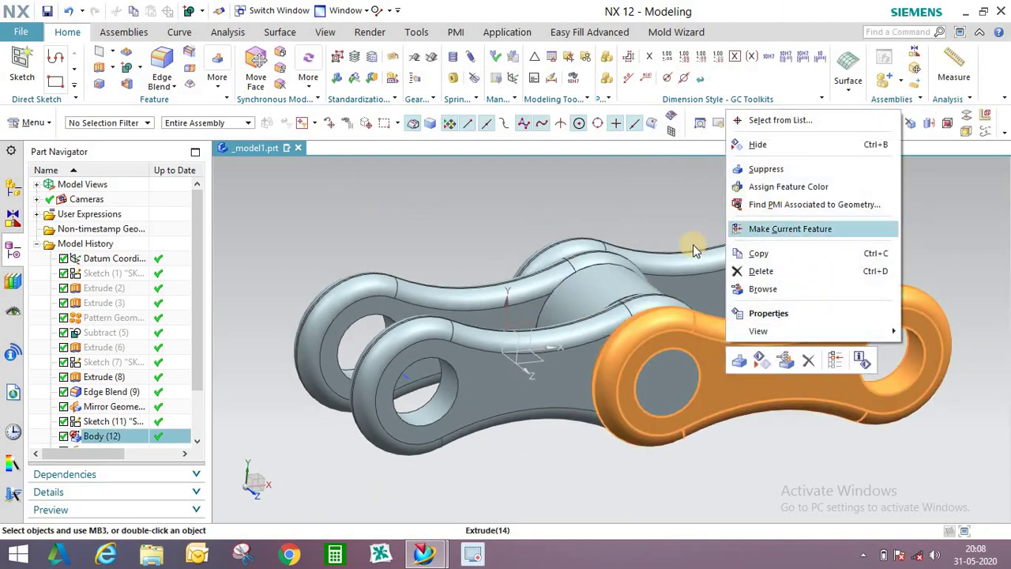
left_click(757, 144)
right_click(715, 265)
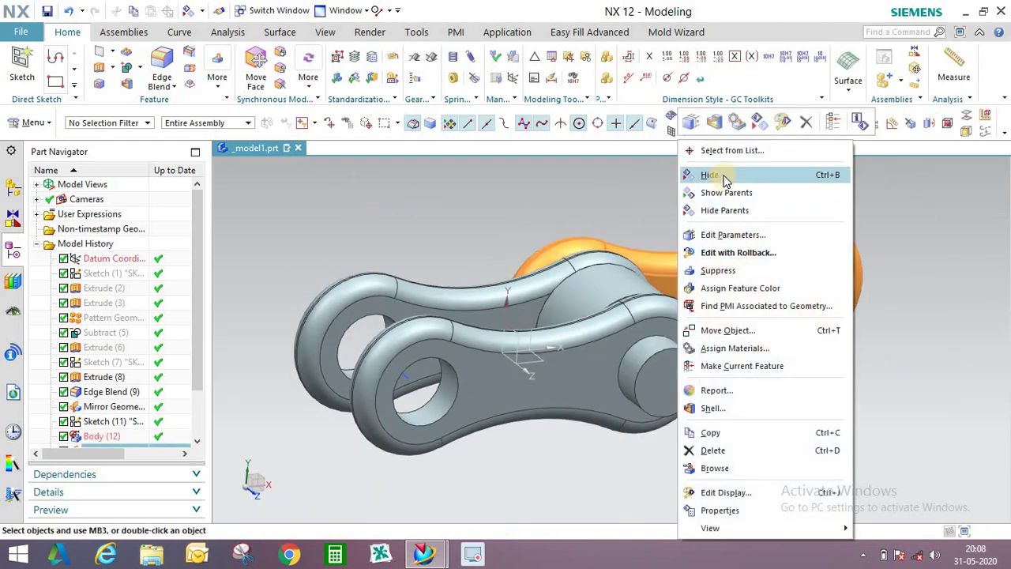
left_click(707, 173)
- Round only the outer end edges at both ends of the pin with a 2 mm edge blend, excluding the link plate edges
scroll(686, 355, "up", 1)
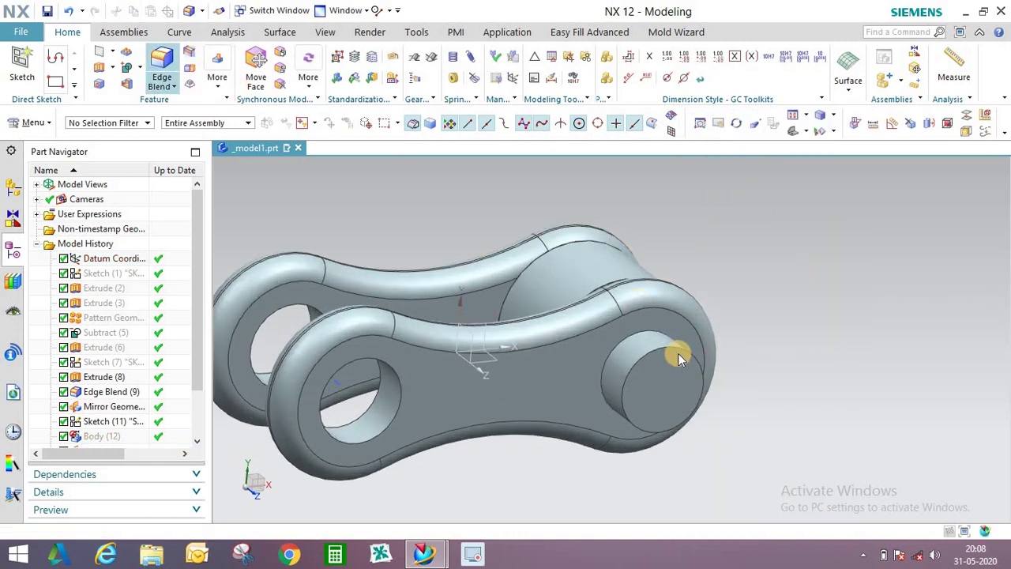
scroll(678, 354, "up", 1)
left_click(677, 350)
scroll(668, 337, "up", 2)
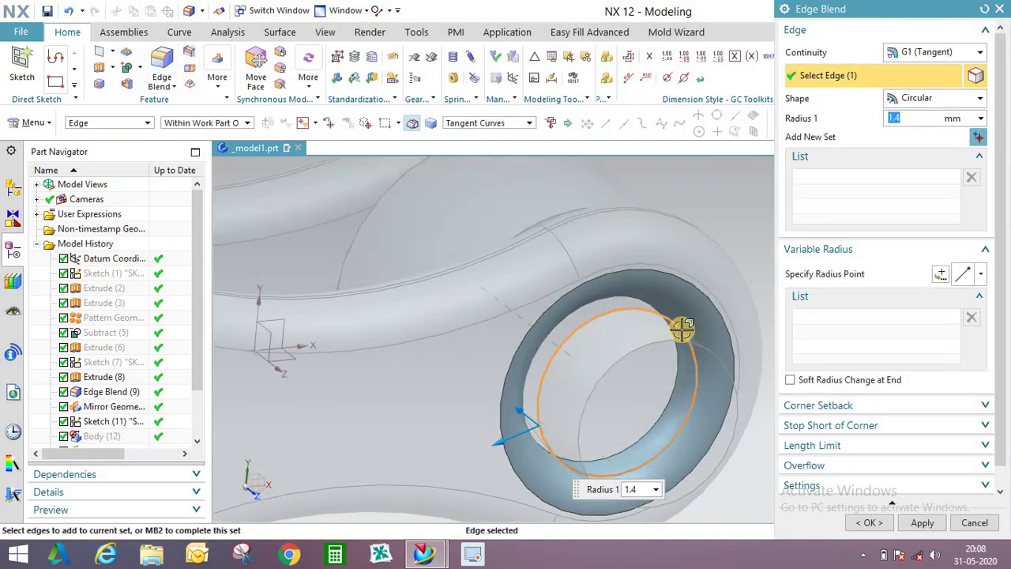
left_click(694, 353)
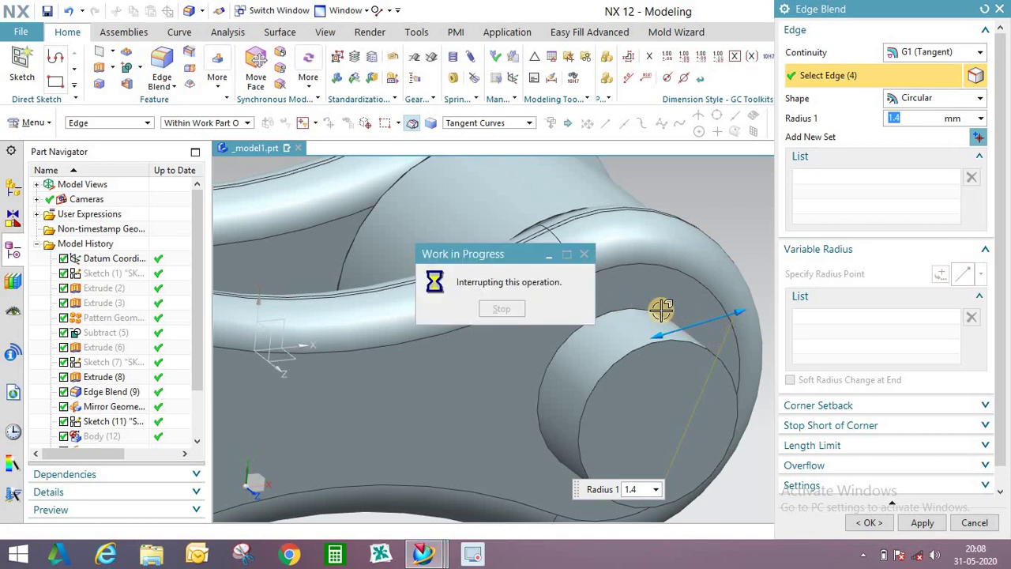
middle_click_drag(658, 301, 492, 246)
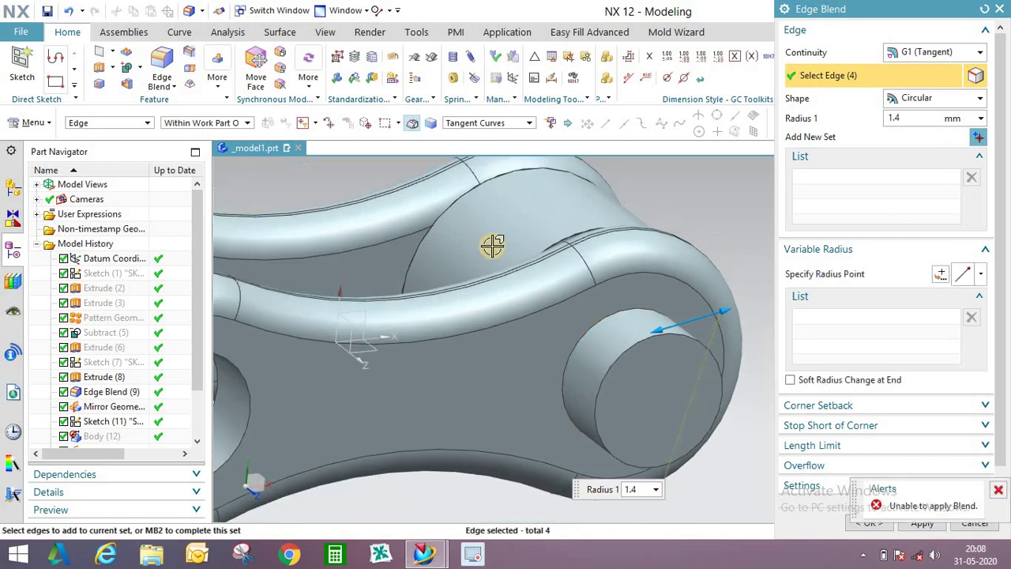
left_click(706, 343, "shift")
left_click(702, 343)
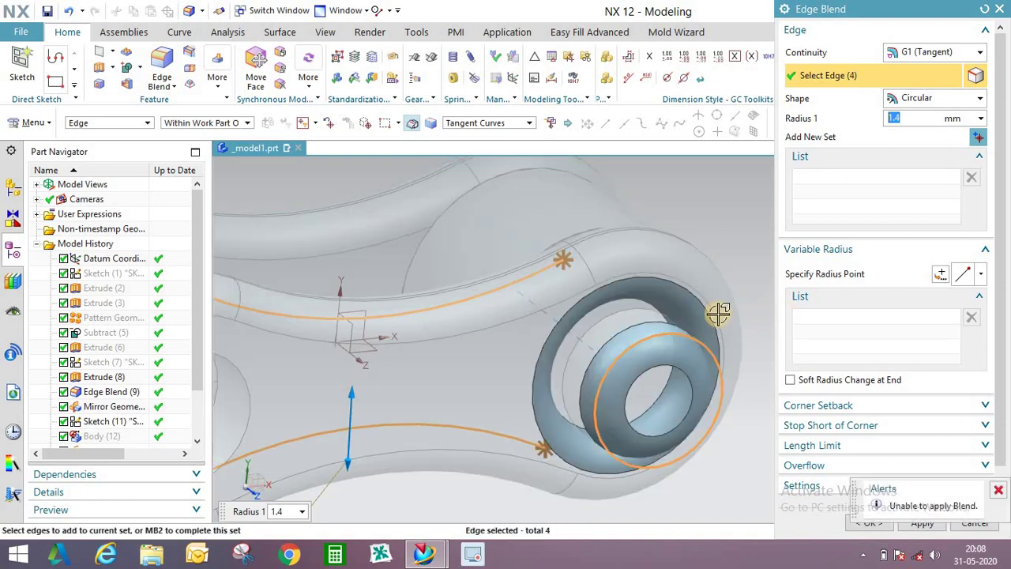
left_click(592, 257, "shift")
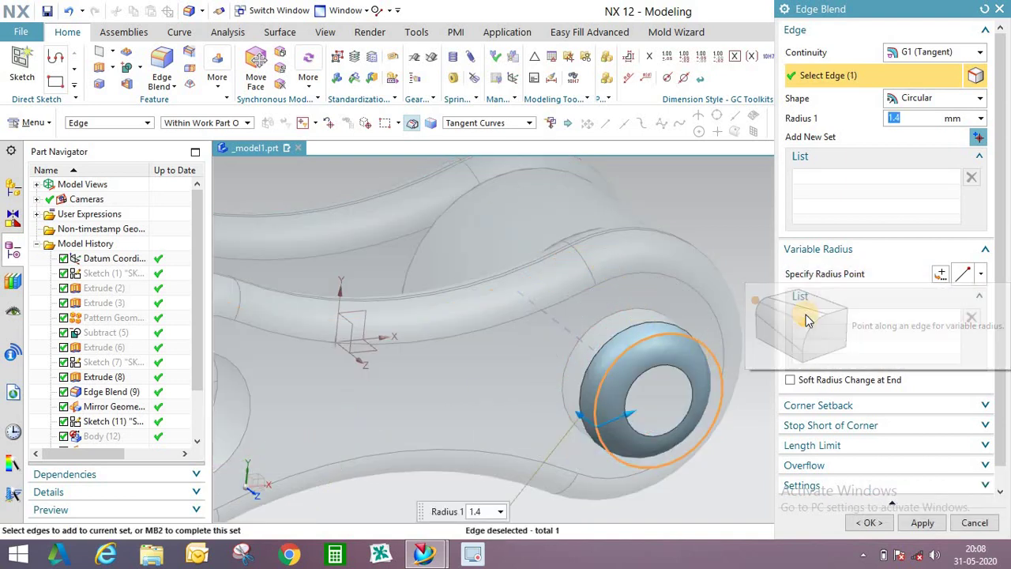
middle_click_drag(655, 327, 470, 192)
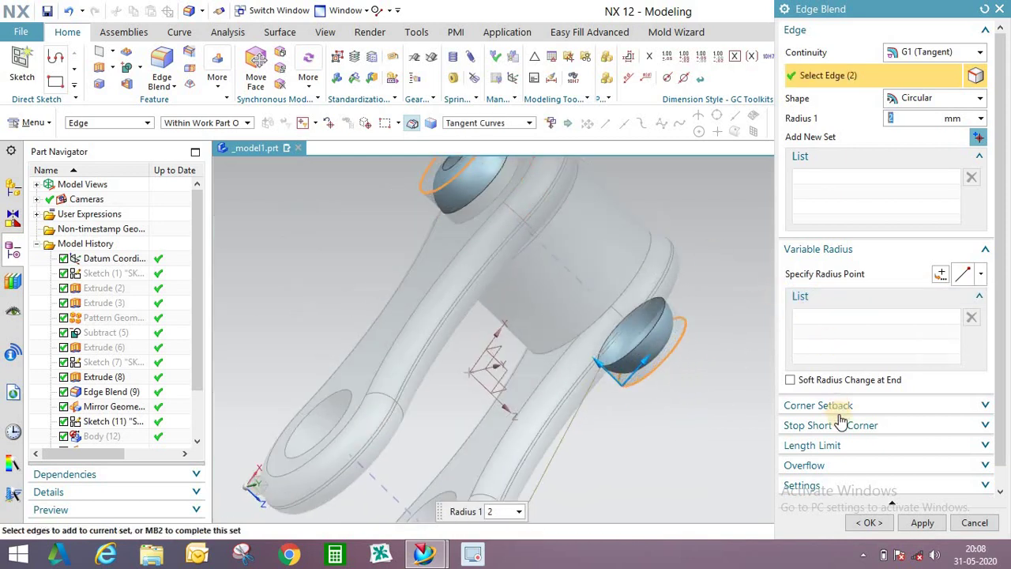
left_click(869, 522)
- Show the hidden mirrored outer plate and the copied outer plate body again
middle_click_drag(661, 456, 319, 309)
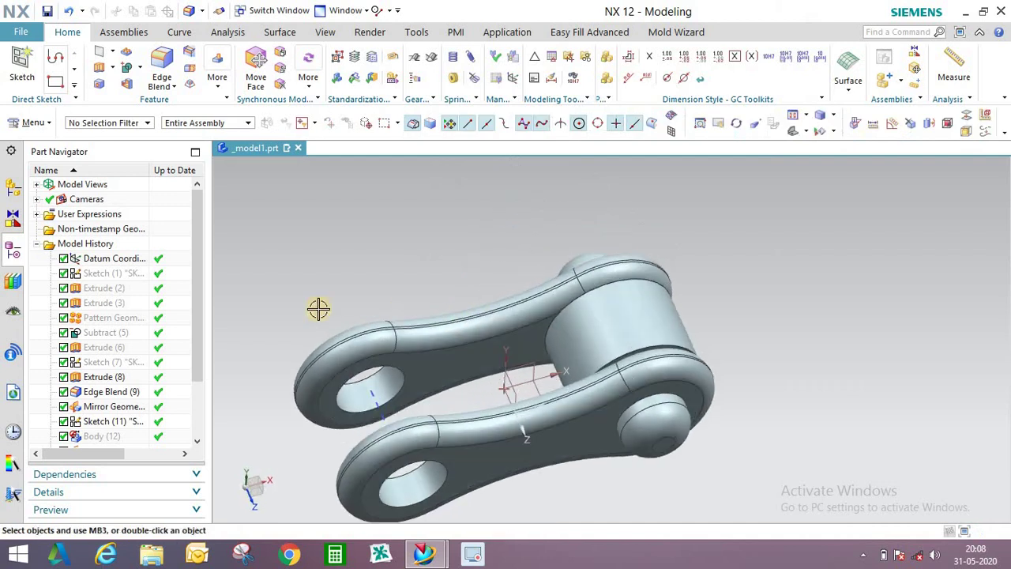
scroll(127, 306, "down", 2)
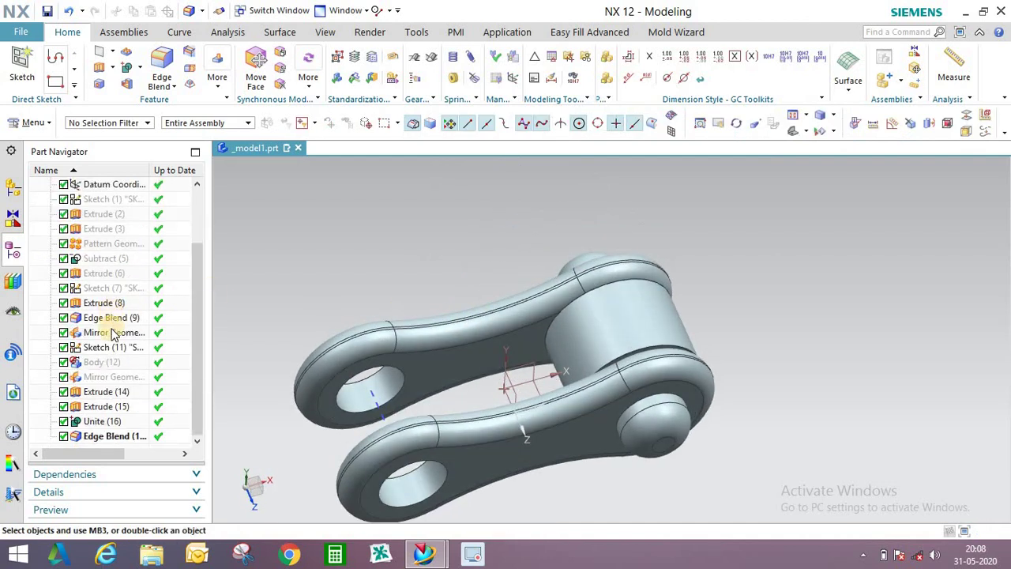
right_click(119, 377)
left_click(134, 12)
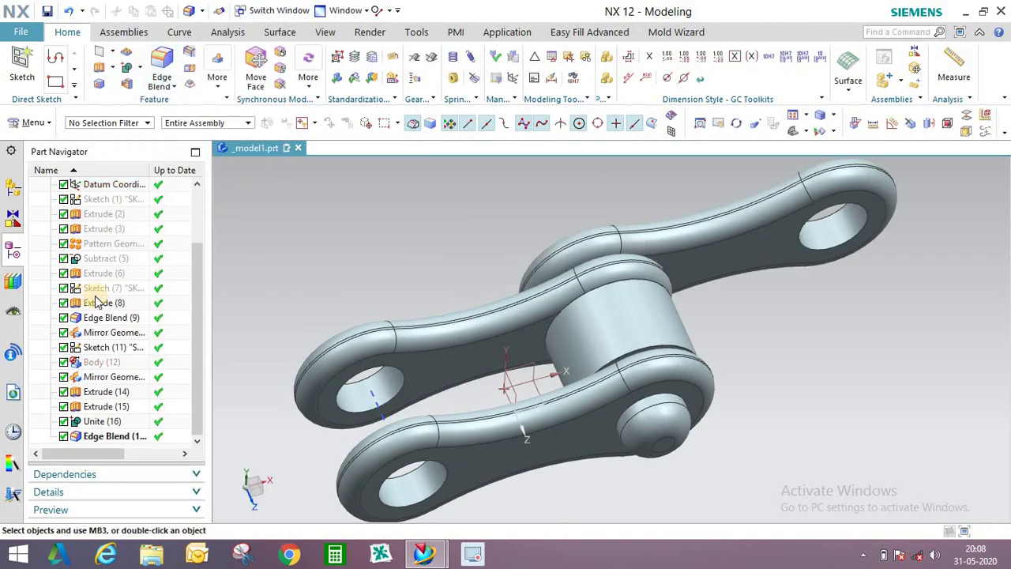
right_click(100, 370)
left_click(153, 11)
- Set up a Move Object of the united roller and pin with Point to Point motion and Copy Original
middle_click_drag(673, 211, 604, 332)
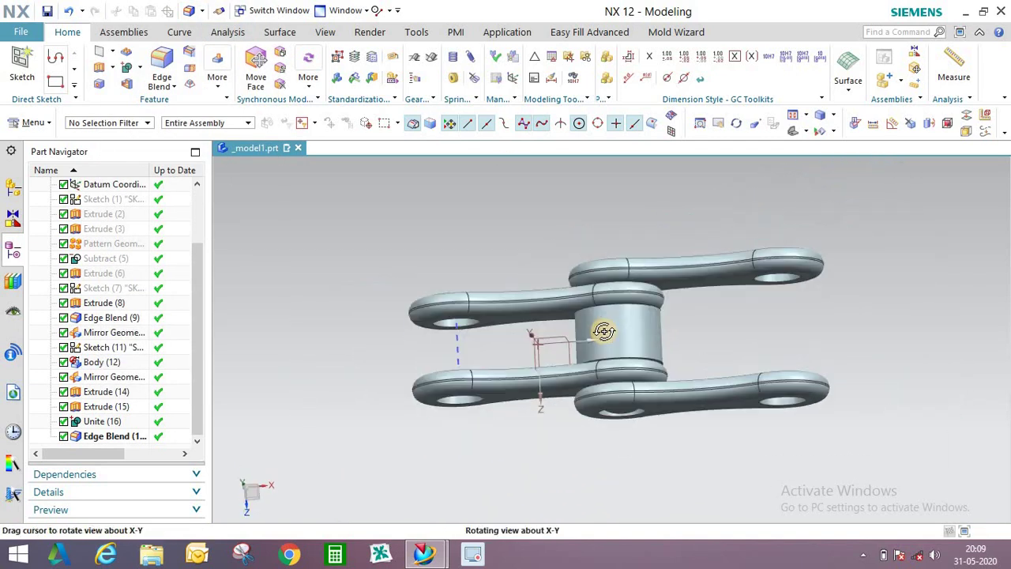
key("F8")
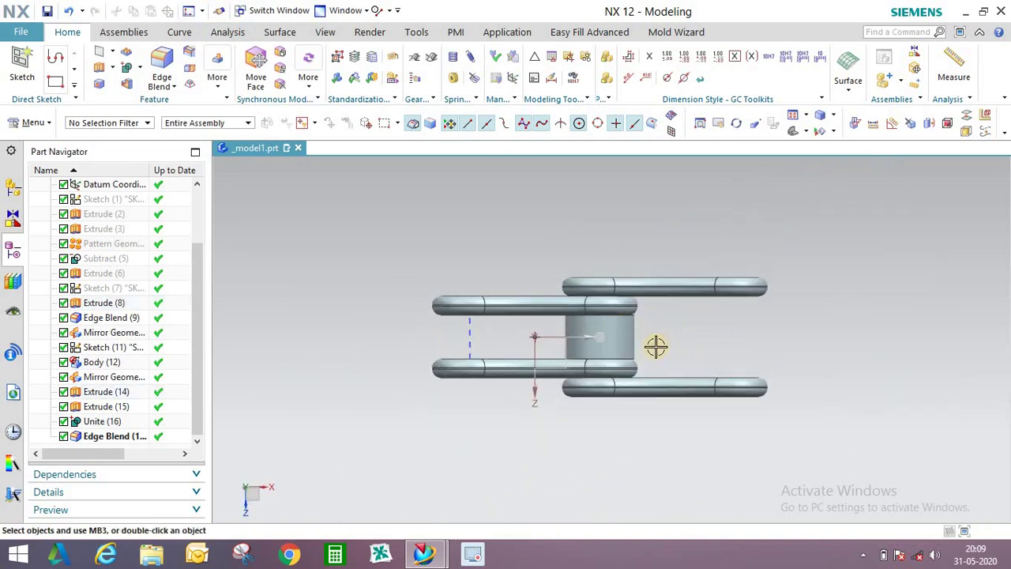
scroll(739, 320, "up", 1)
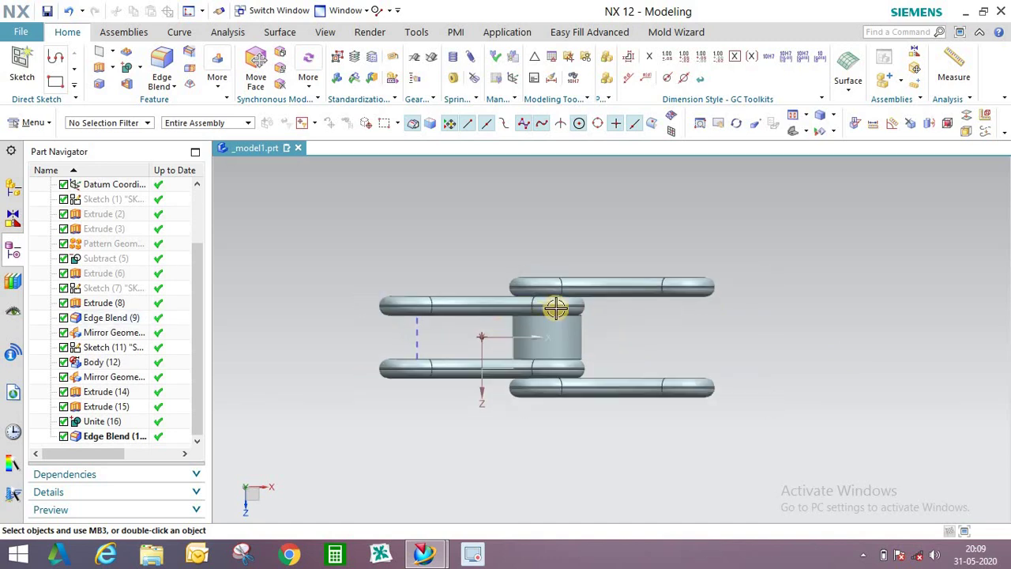
middle_click_drag(556, 305, 429, 332)
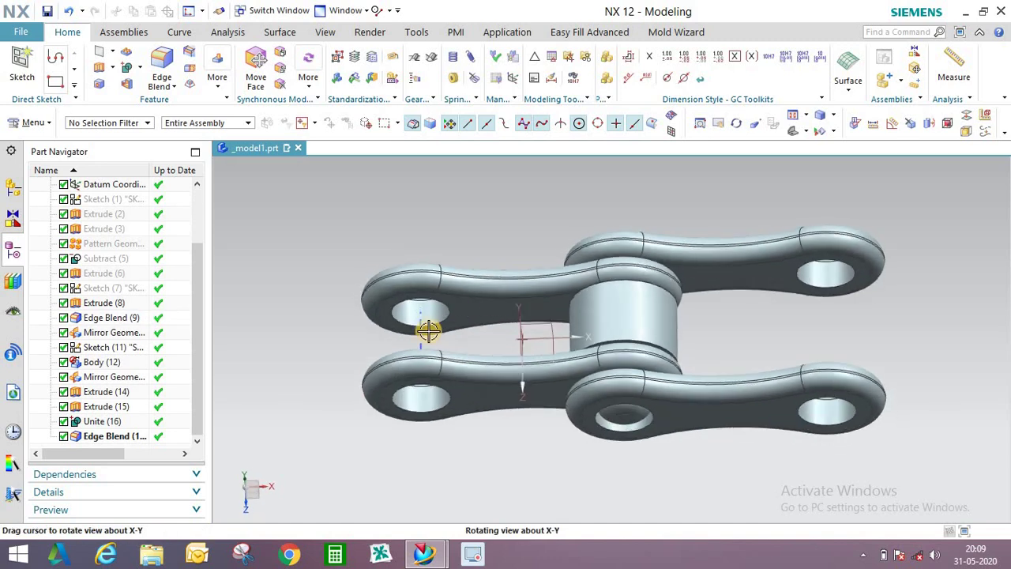
scroll(429, 332, "down", 2)
scroll(634, 336, "up", 1)
middle_click_drag(621, 337, 576, 321)
left_click(16, 125)
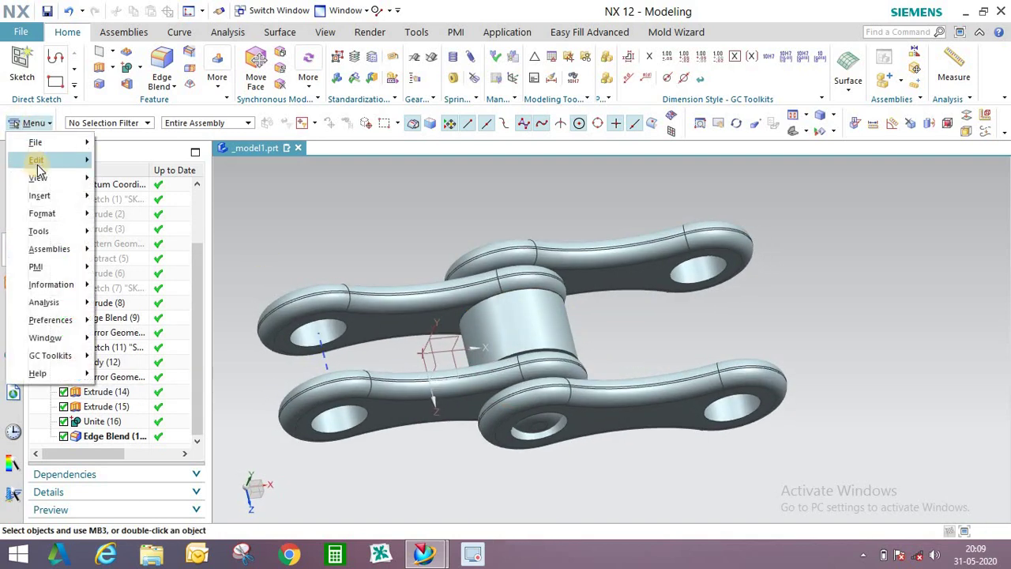
mouse_move(36, 161)
left_click(143, 281)
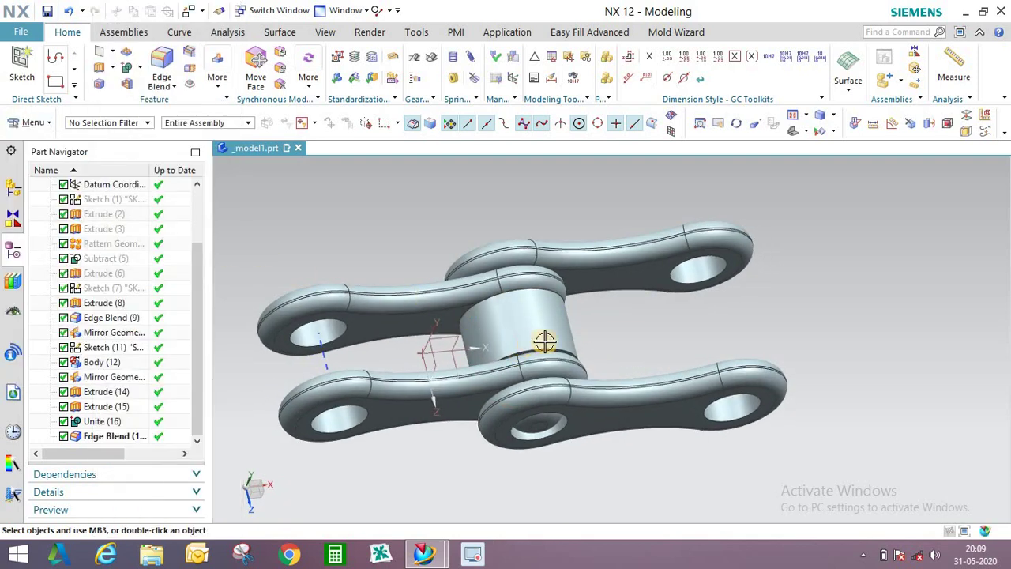
scroll(569, 314, "up", 3)
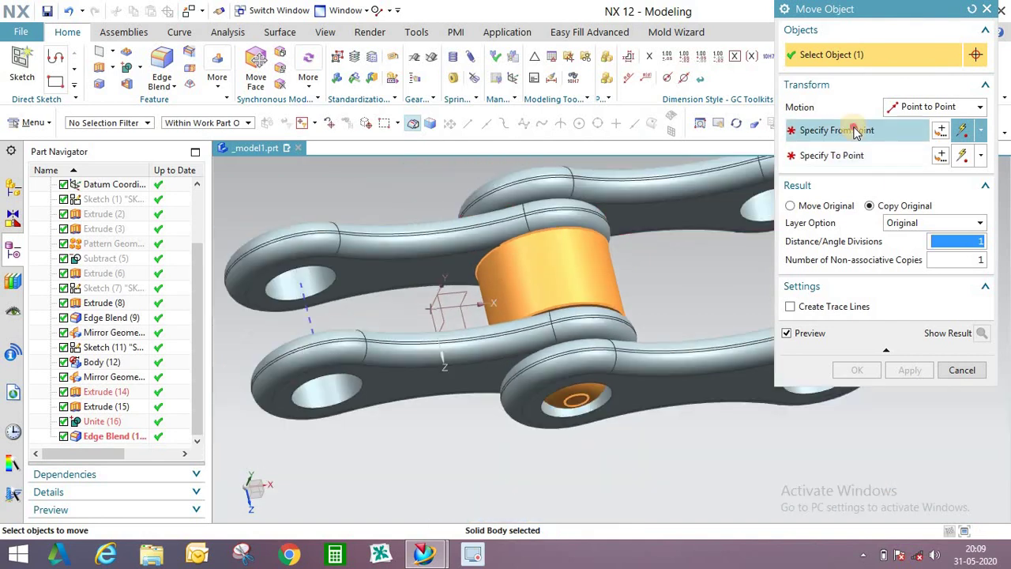
left_click(830, 130)
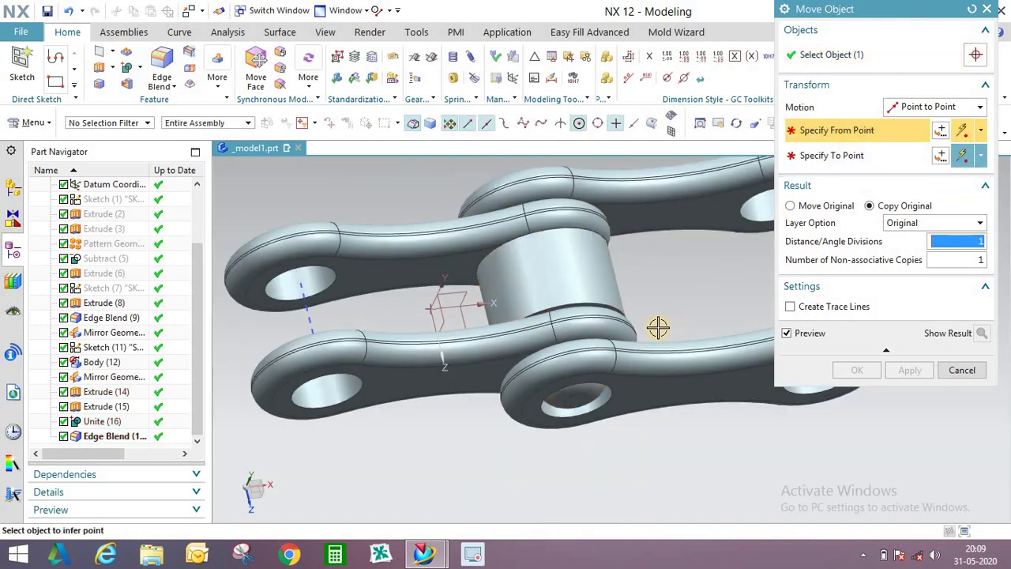
- Copy the roller and pin from the hole centre at the outer plate's pinned end to its free-end hole centre
middle_click_drag(648, 361, 445, 300)
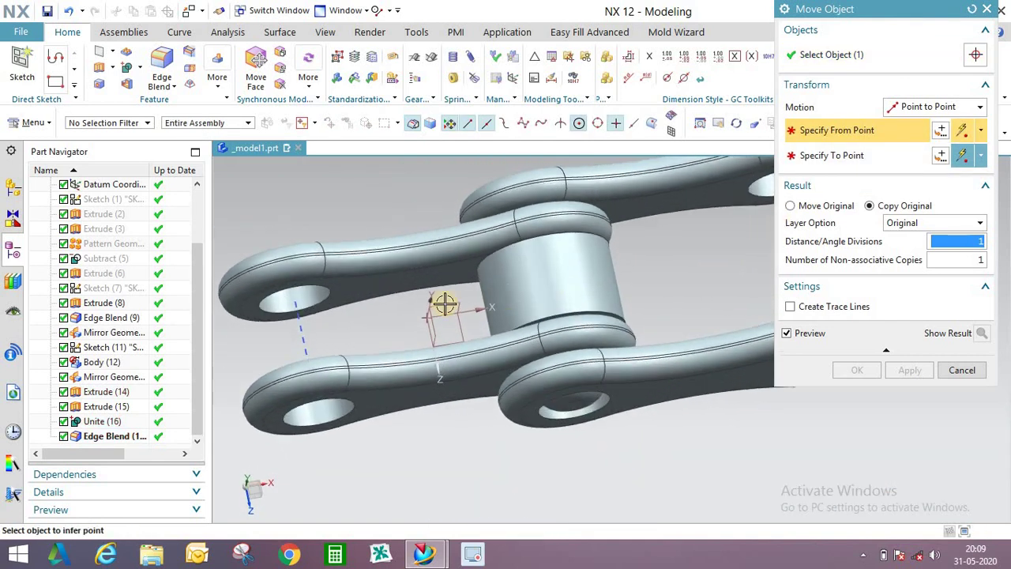
scroll(535, 260, "down", 2)
scroll(537, 251, "up", 1)
middle_click_drag(548, 257, 524, 232)
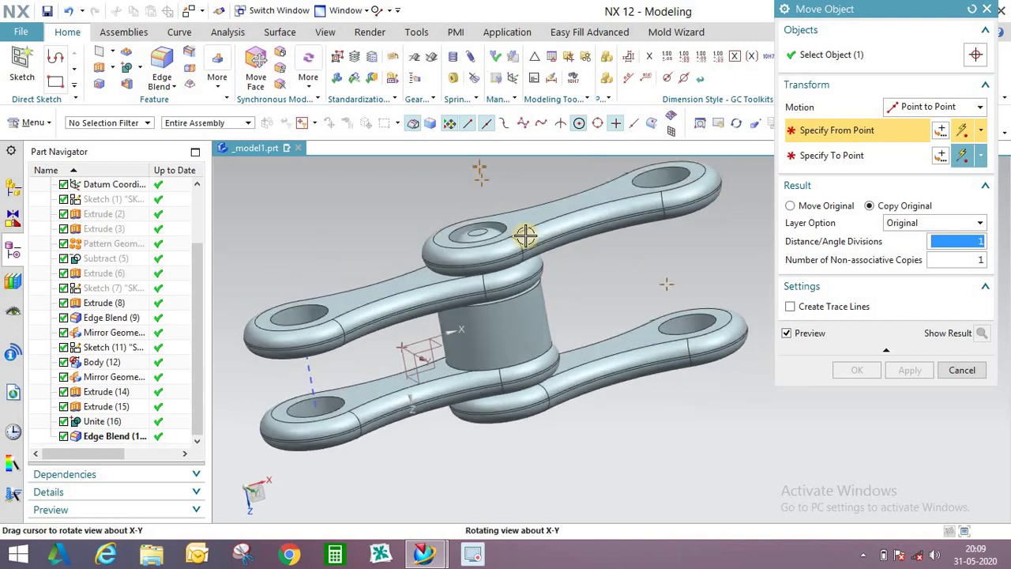
scroll(497, 225, "up", 4)
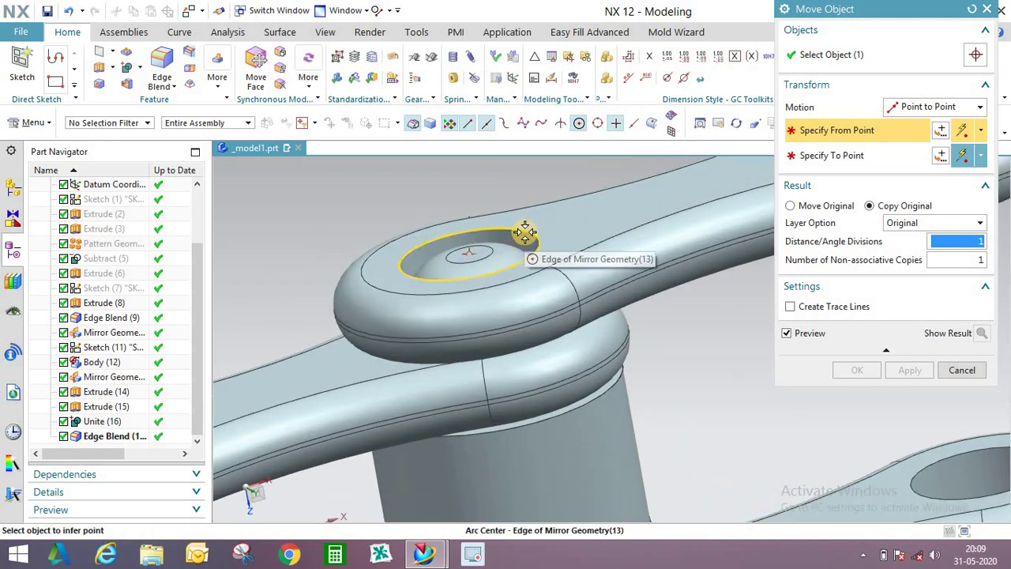
left_click(493, 229)
scroll(605, 187, "down", 3)
scroll(632, 225, "up", 3)
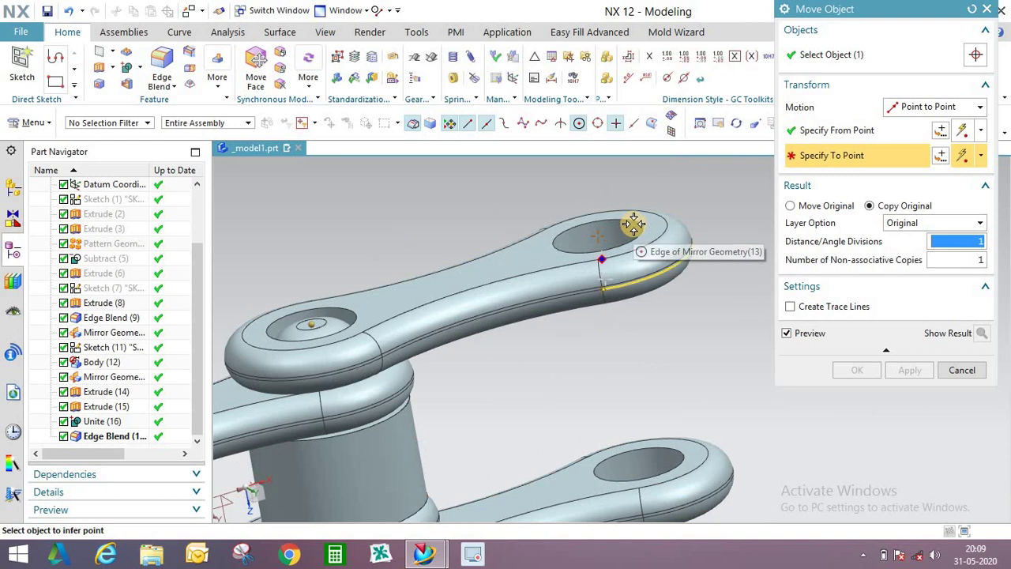
left_click(587, 211)
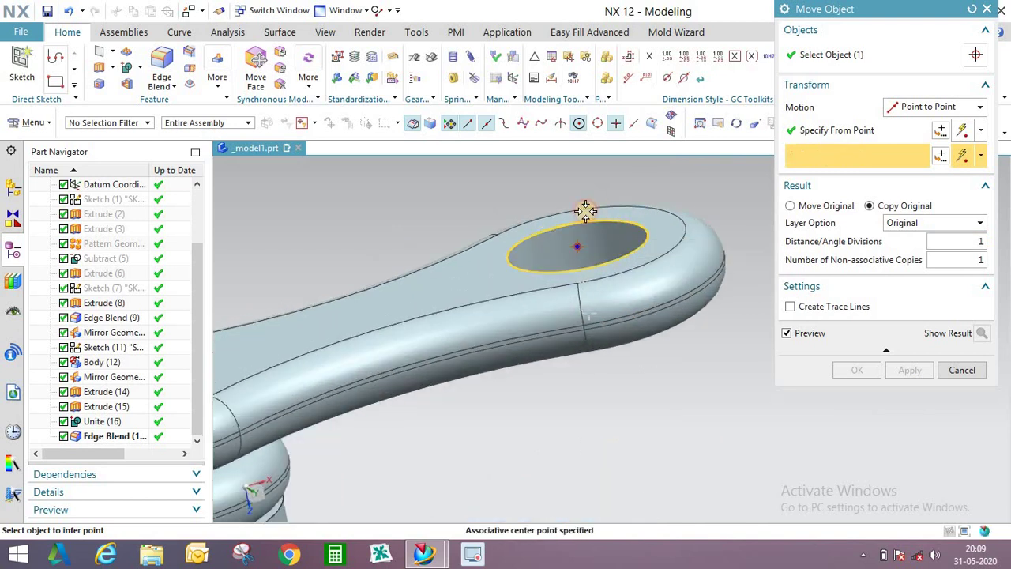
middle_click_drag(655, 287, 689, 275)
scroll(719, 289, "down", 2)
scroll(744, 295, "down", 1)
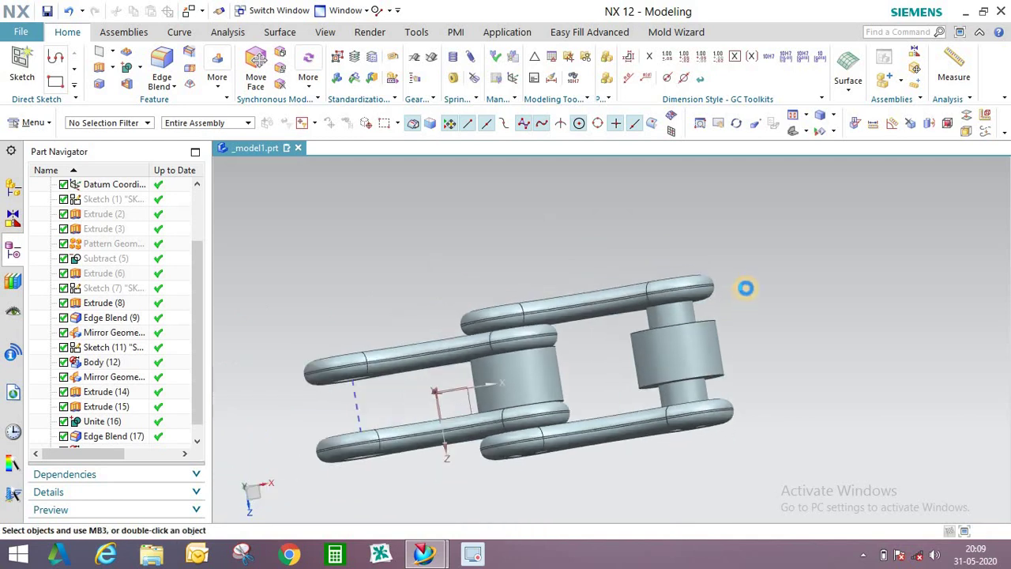
- Start a Pattern Geometry and select all inner and outer link plates plus both roller-and-pin bodies as the objects to pattern
key("F8")
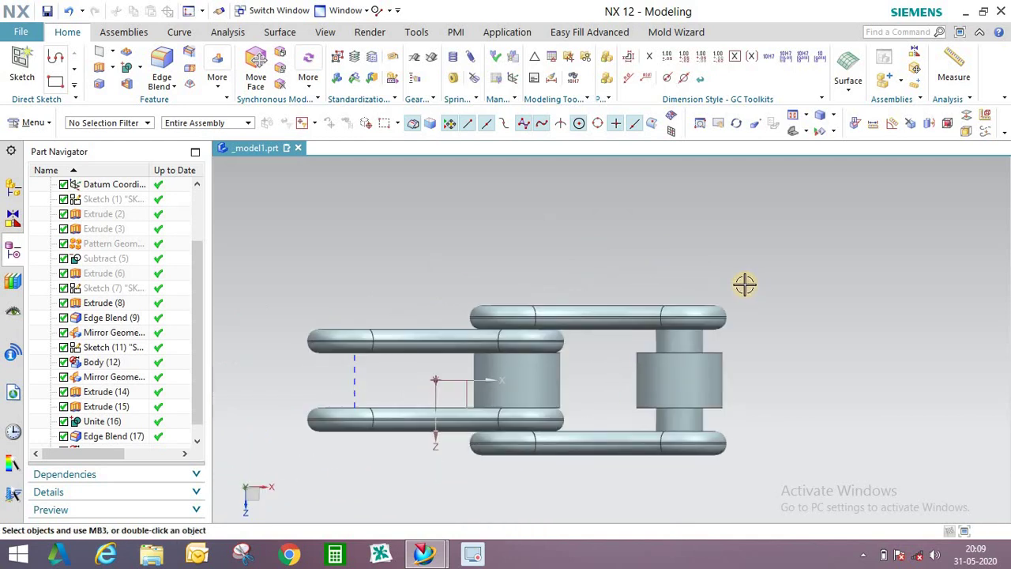
scroll(440, 288, "down", 2)
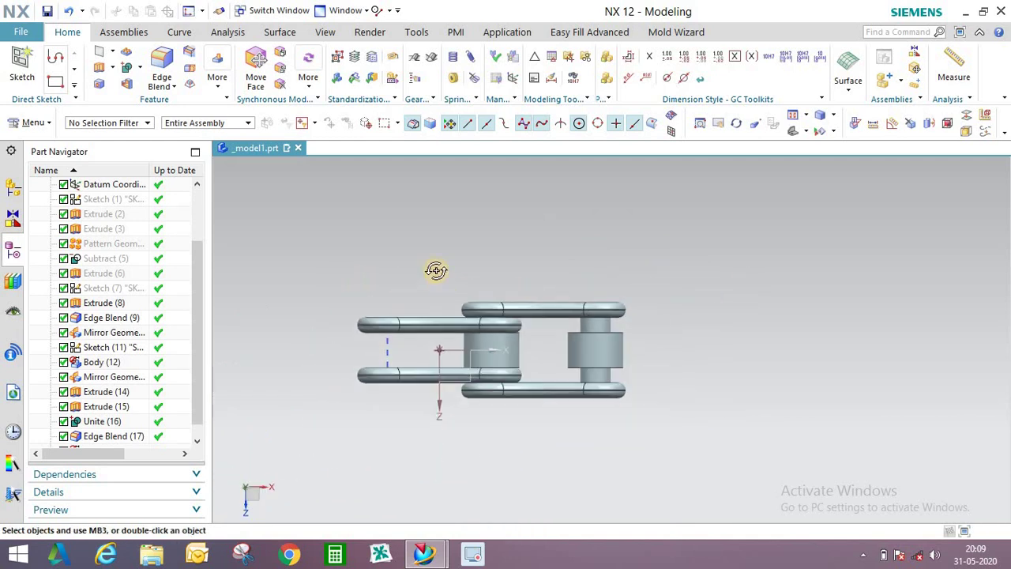
middle_click_drag(438, 271, 439, 255)
key("F8")
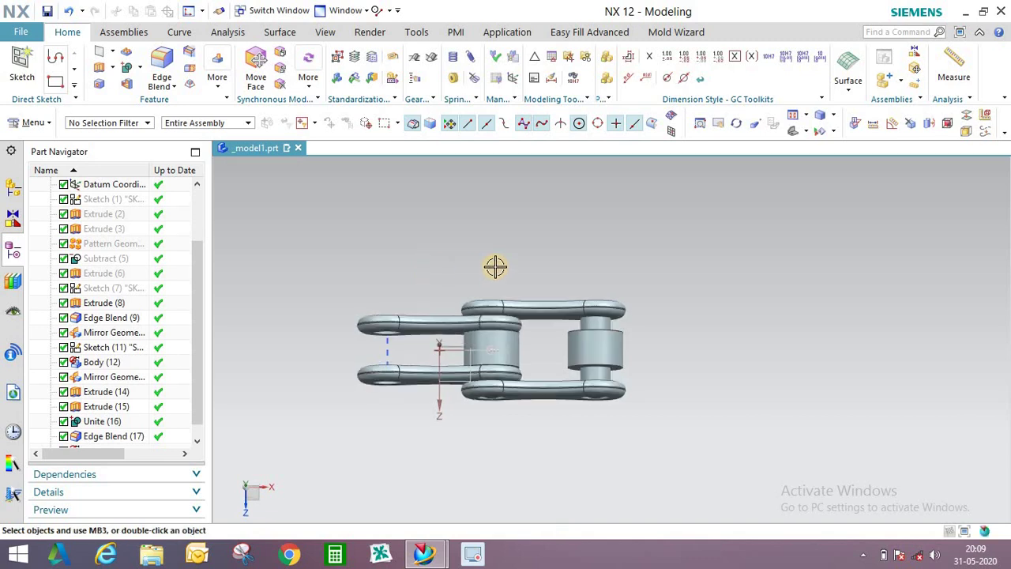
left_click(31, 123)
mouse_move(53, 197)
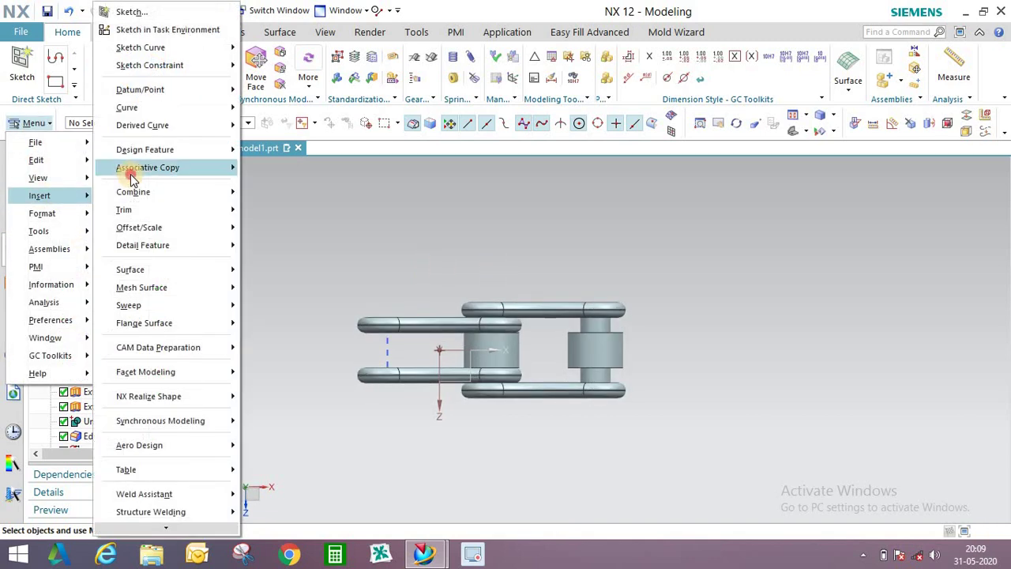
mouse_move(135, 168)
left_click(293, 282)
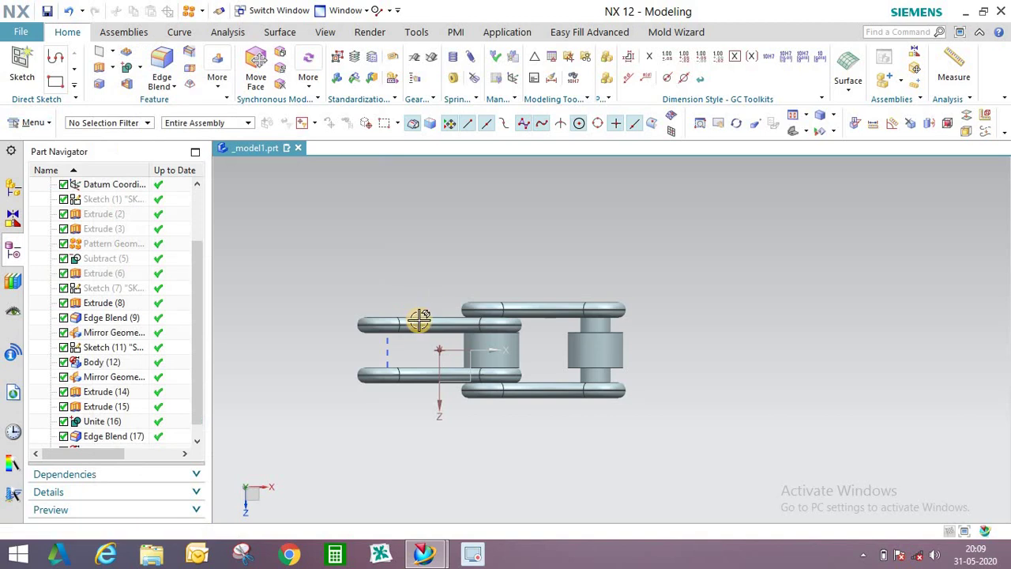
scroll(419, 309, "up", 1)
left_click(419, 320)
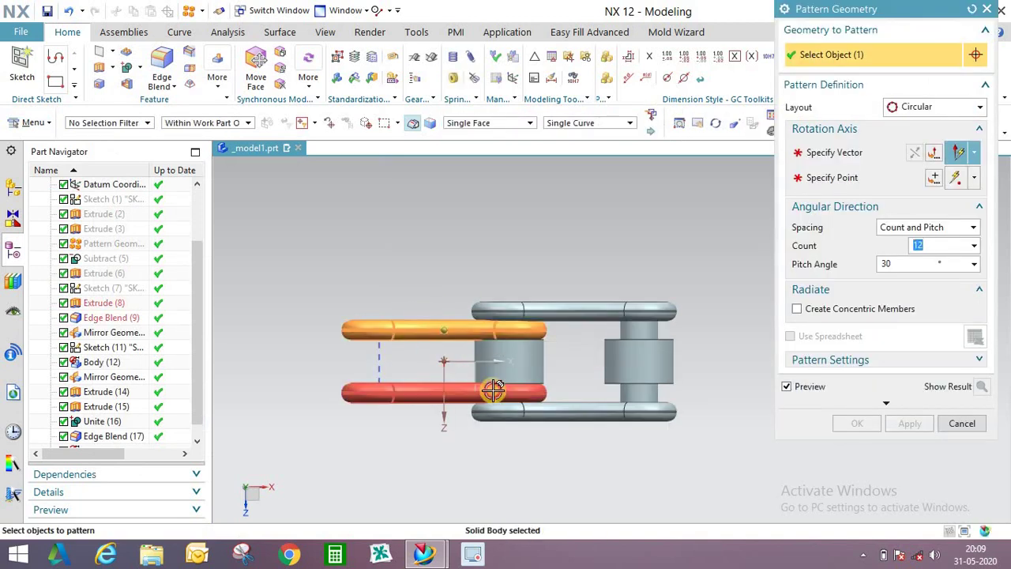
left_click(493, 390)
left_click(560, 322)
left_click(522, 355)
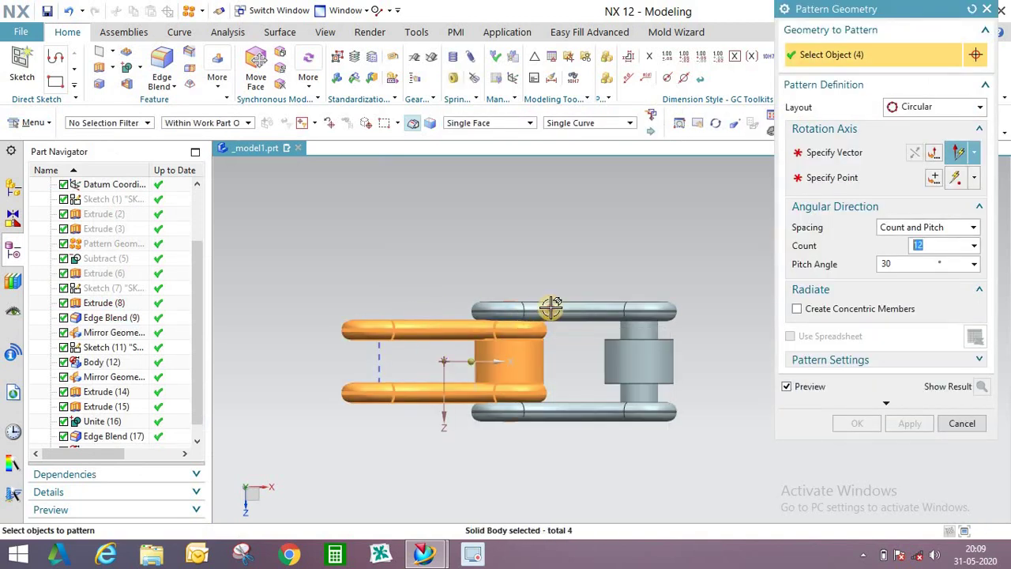
left_click(551, 307)
left_click(600, 412)
left_click(640, 365)
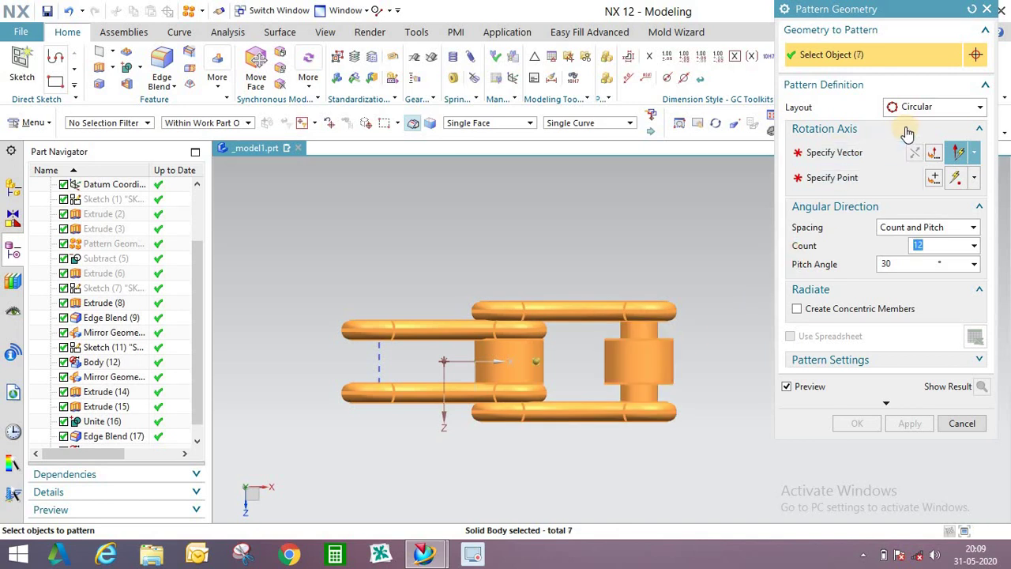
- Change the pattern layout to Linear and set its direction along the X axis
left_click(934, 107)
left_click(913, 123)
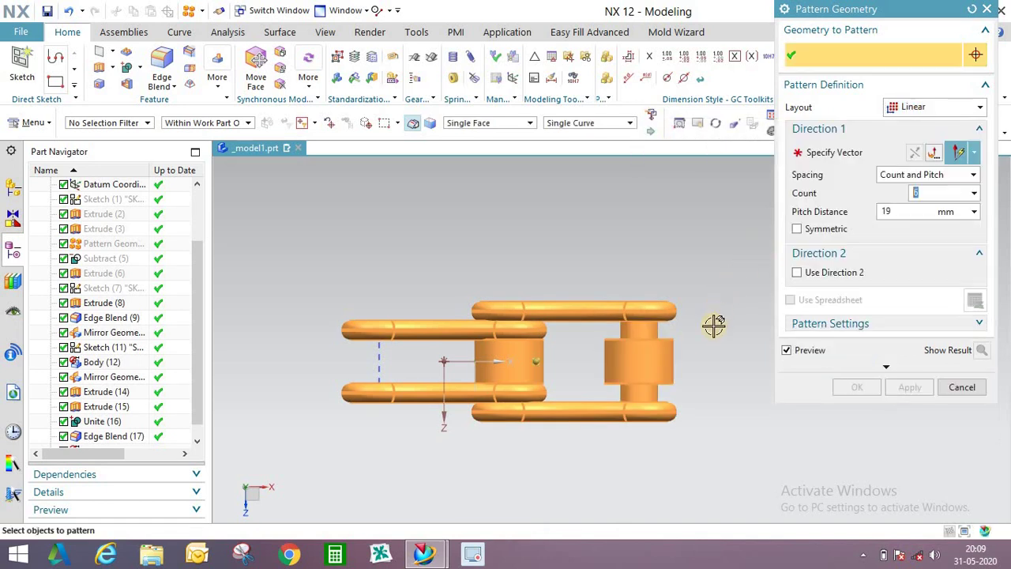
left_click(821, 151)
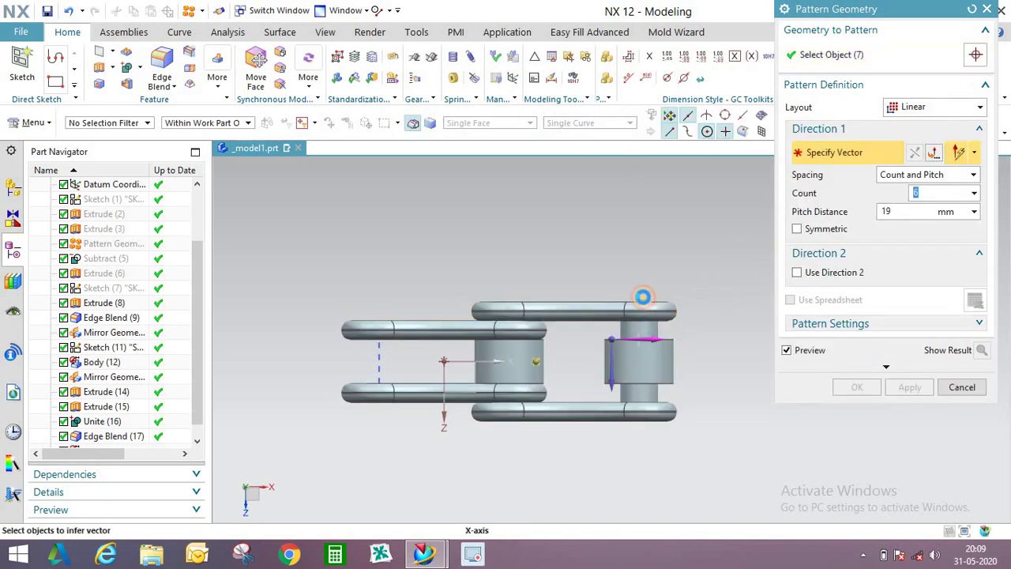
left_click(641, 298)
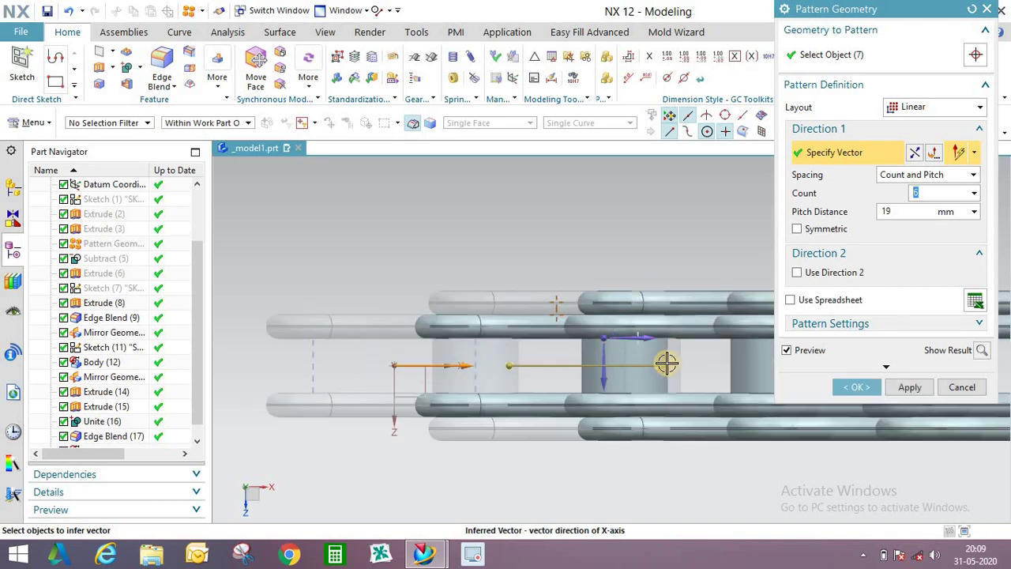
- Set the pattern's pitch distance to 42.42 mm, keep the count at 6, and create the chain pattern
left_click_drag(671, 366, 874, 364)
left_click(715, 366)
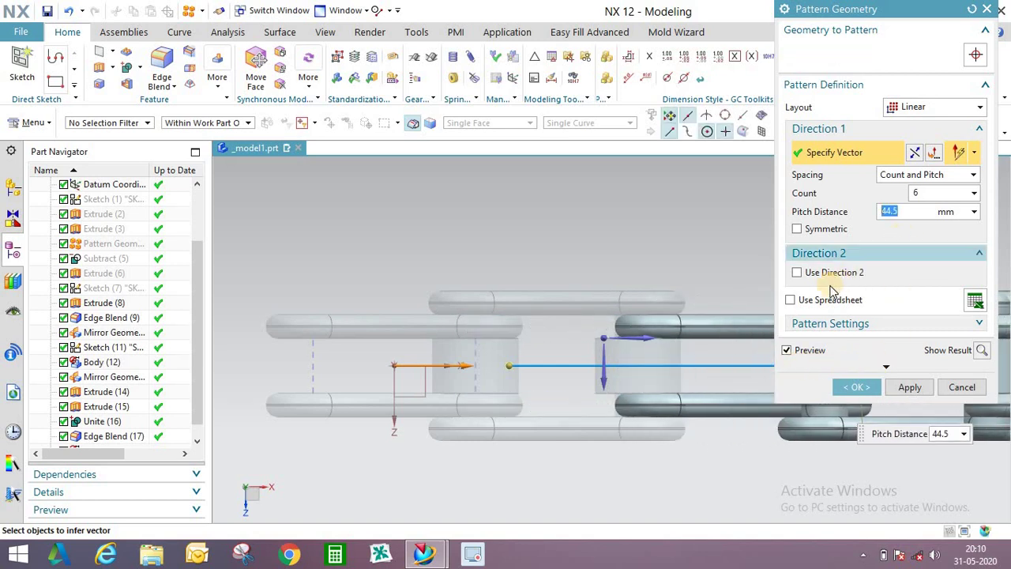
middle_click_drag(691, 278, 696, 233)
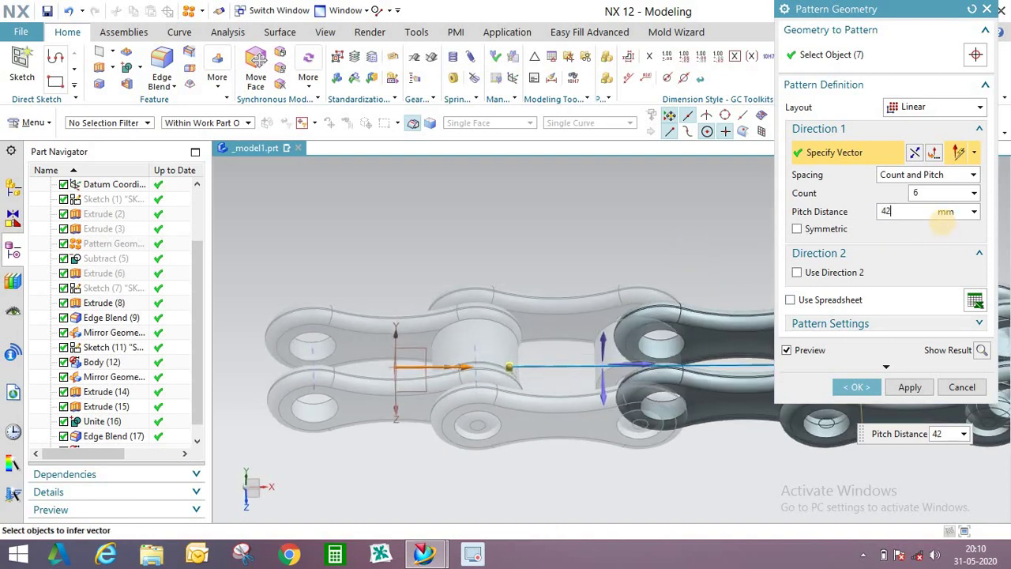
key("Return")
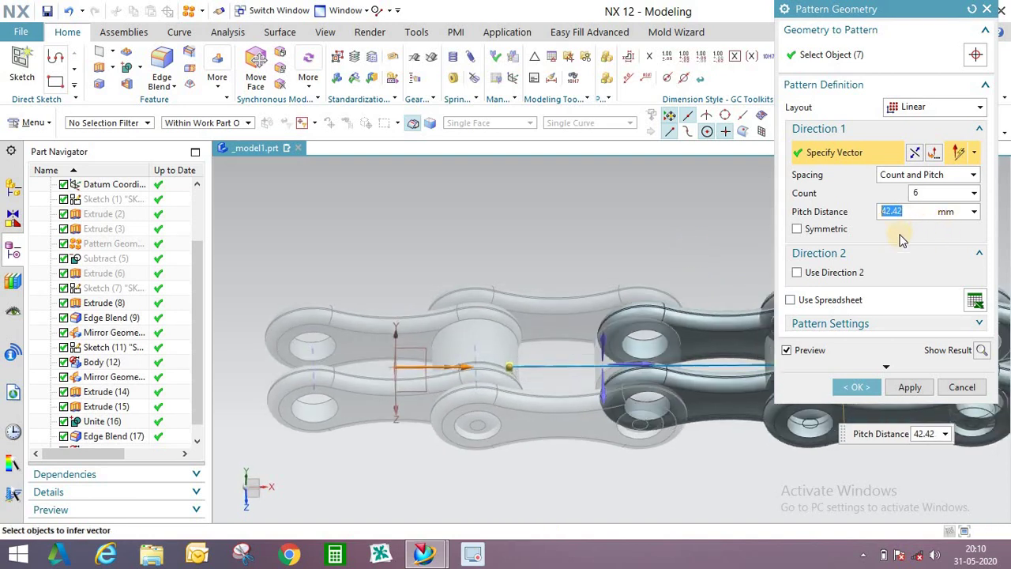
left_click(859, 387)
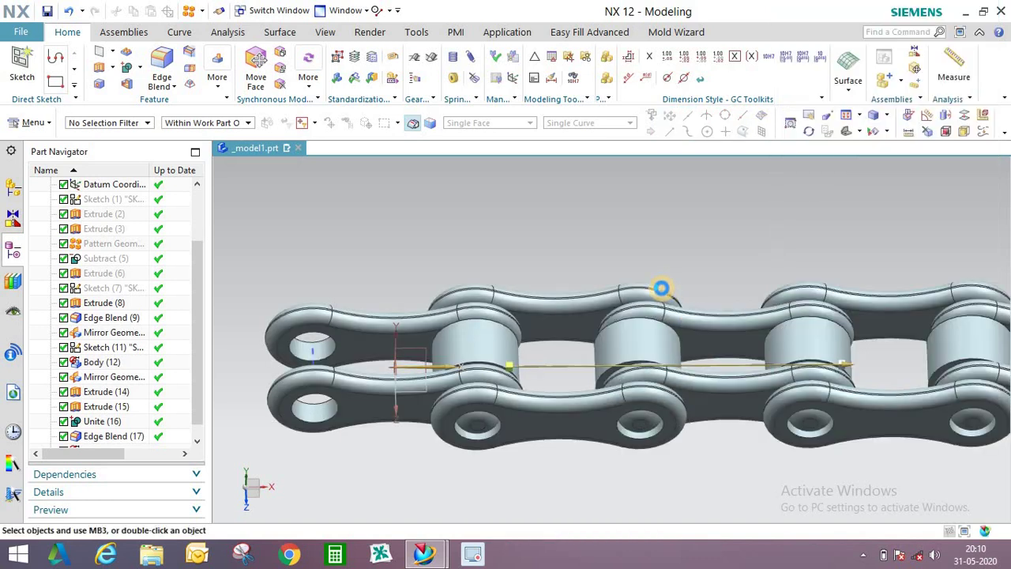
- Measure the projected distance from the first inner plate's free hole centre to the second pinned hole centre of the outer plate
middle_click_drag(658, 316, 697, 324)
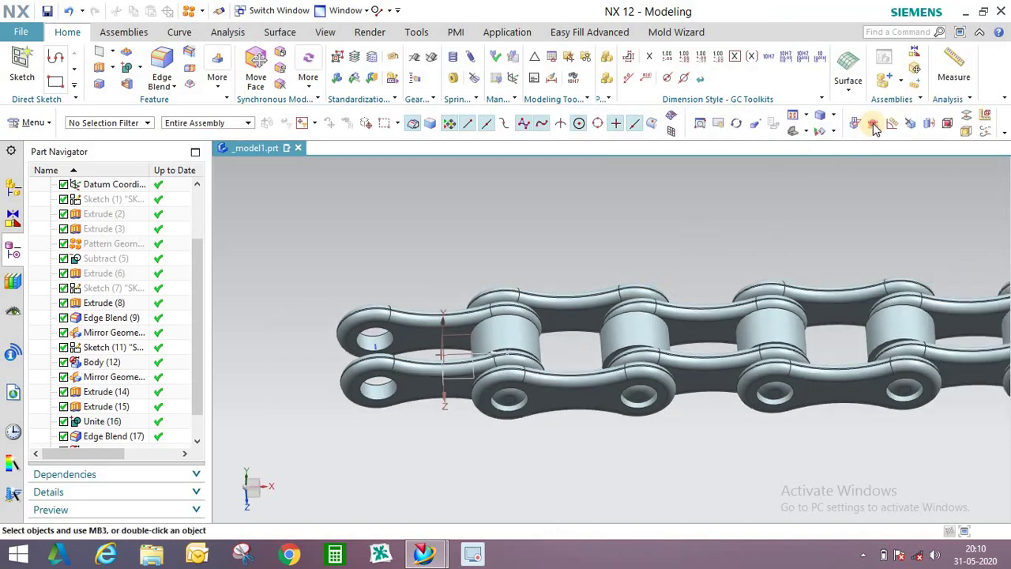
left_click(659, 341)
scroll(377, 386, "up", 1)
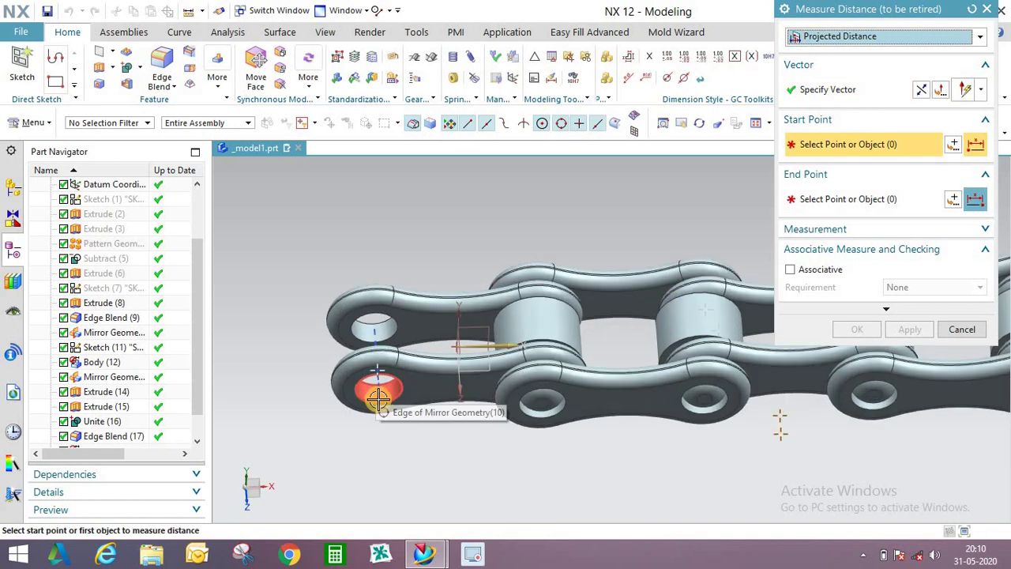
left_click(375, 385)
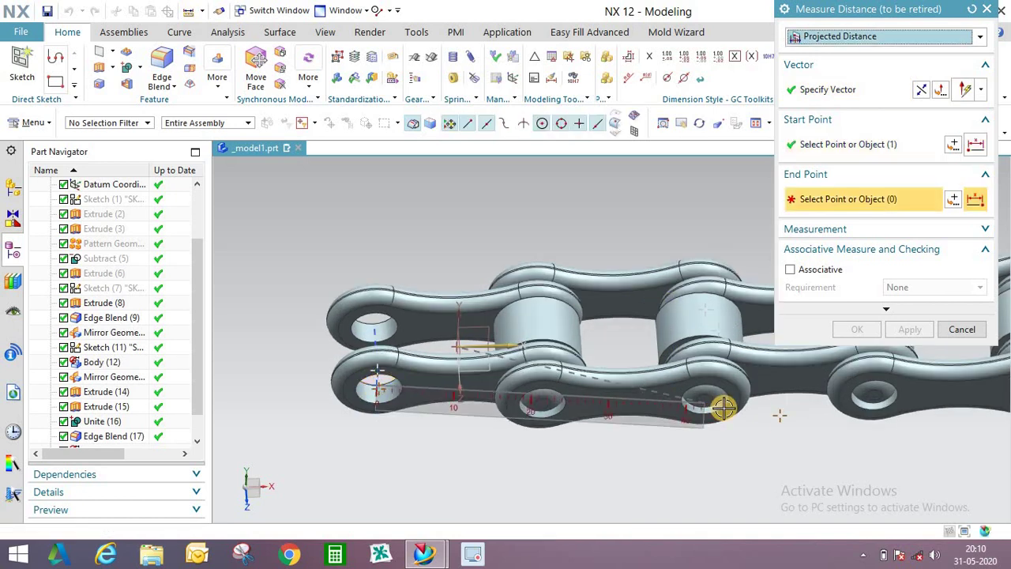
scroll(710, 405, "up", 2)
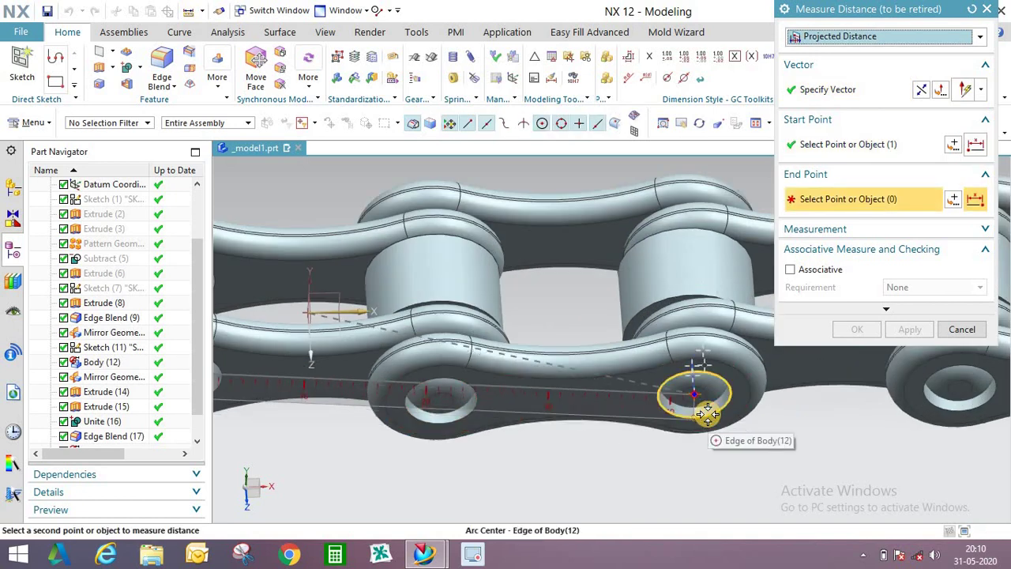
left_click(694, 344)
scroll(560, 360, "down", 2)
left_click(975, 330)
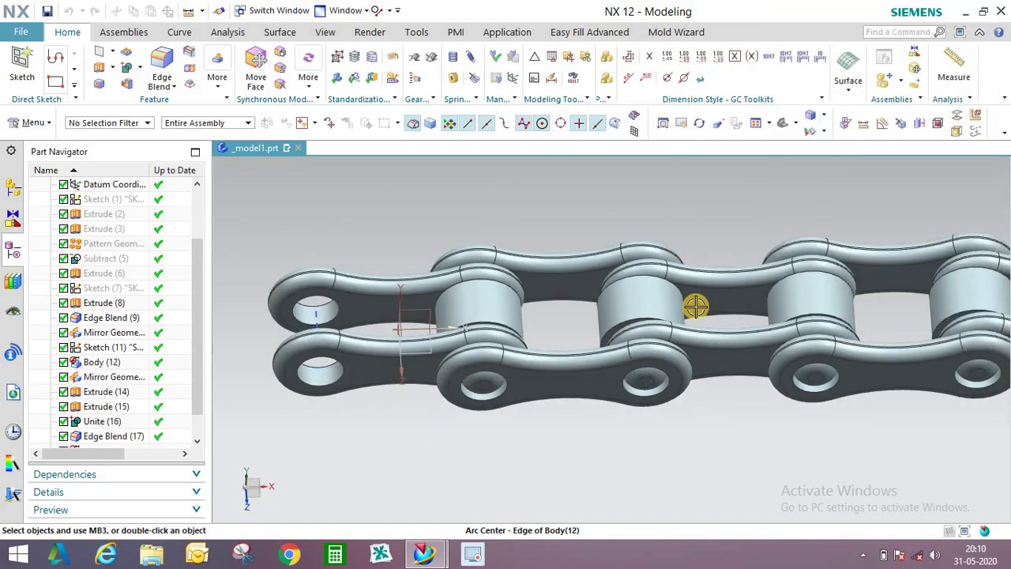
- Edit the linear Pattern Geometry feature of the chain so that its pitch distance is 41.42 mm
left_click(99, 170)
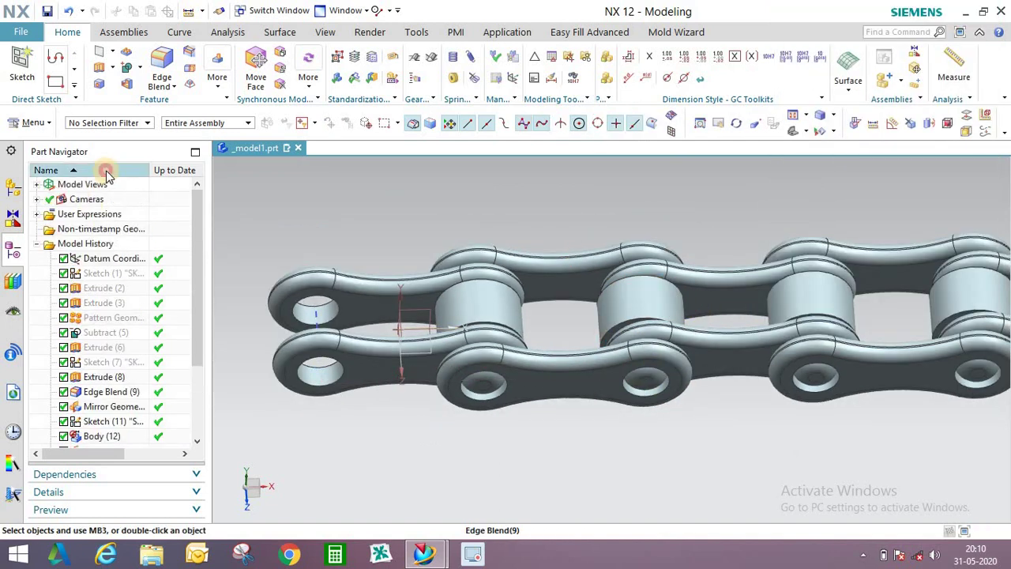
double_click(111, 259)
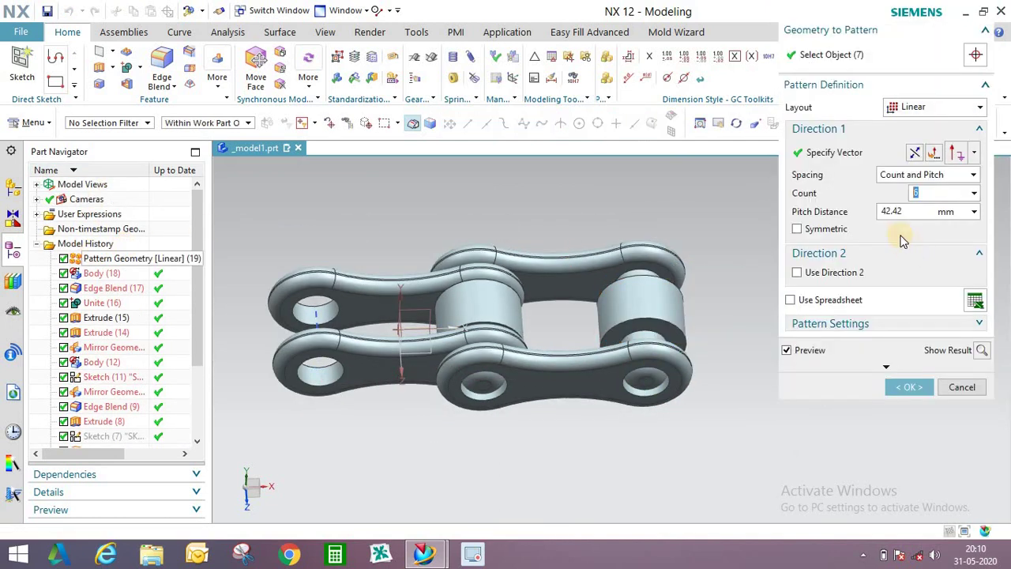
left_click(892, 212)
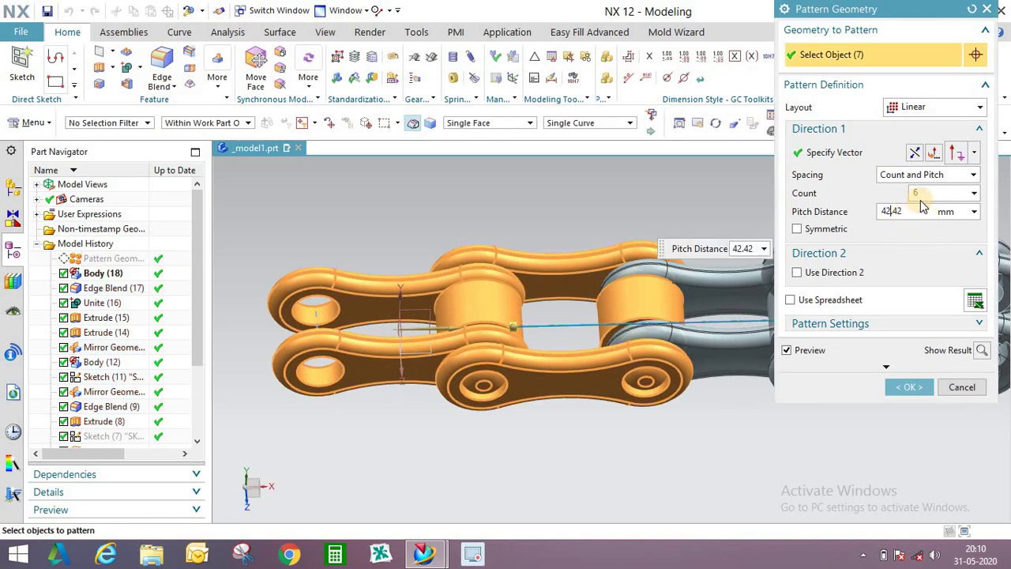
key("BackSpace")
type("1")
left_click(909, 387)
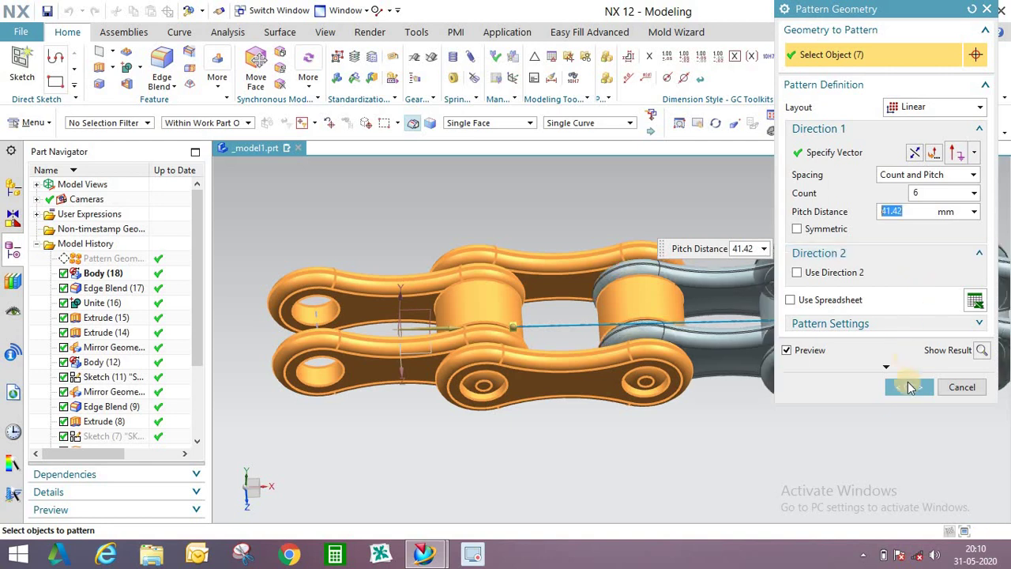
middle_click_drag(576, 319, 658, 215)
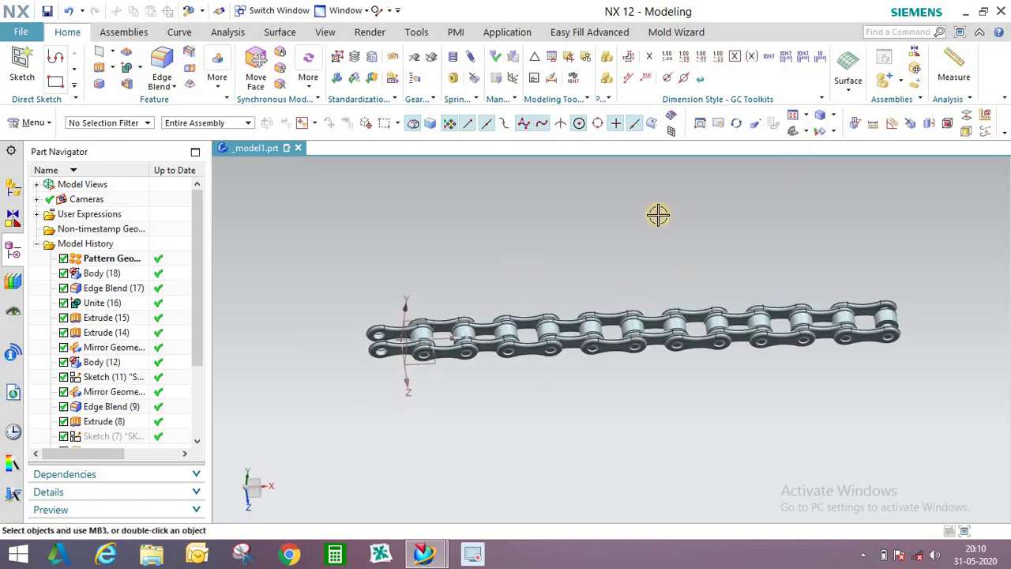
- Switch to the other NX session with the empty part and start a sketch on the XY plane
left_click(427, 551)
left_click(393, 480)
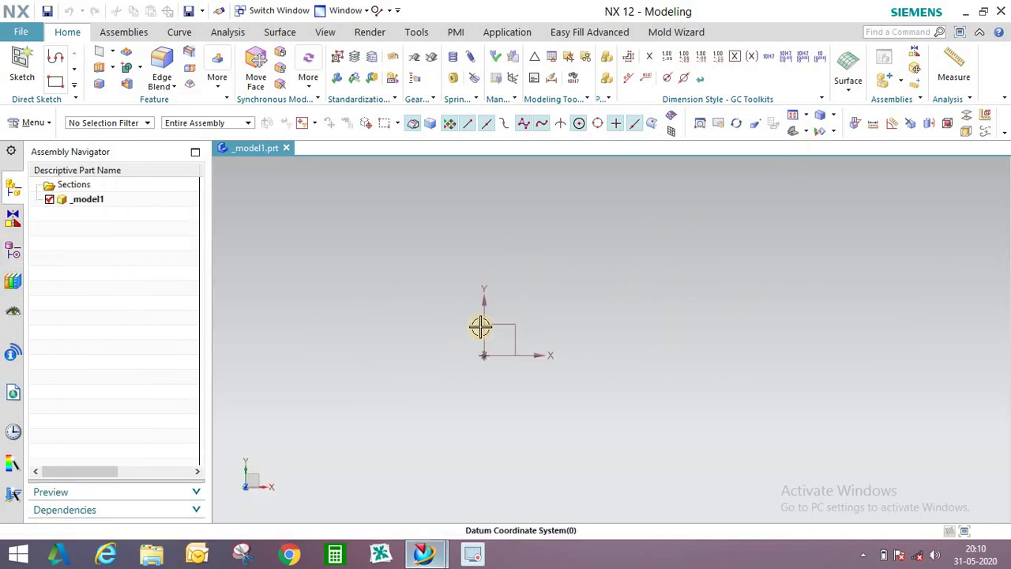
left_click(12, 64)
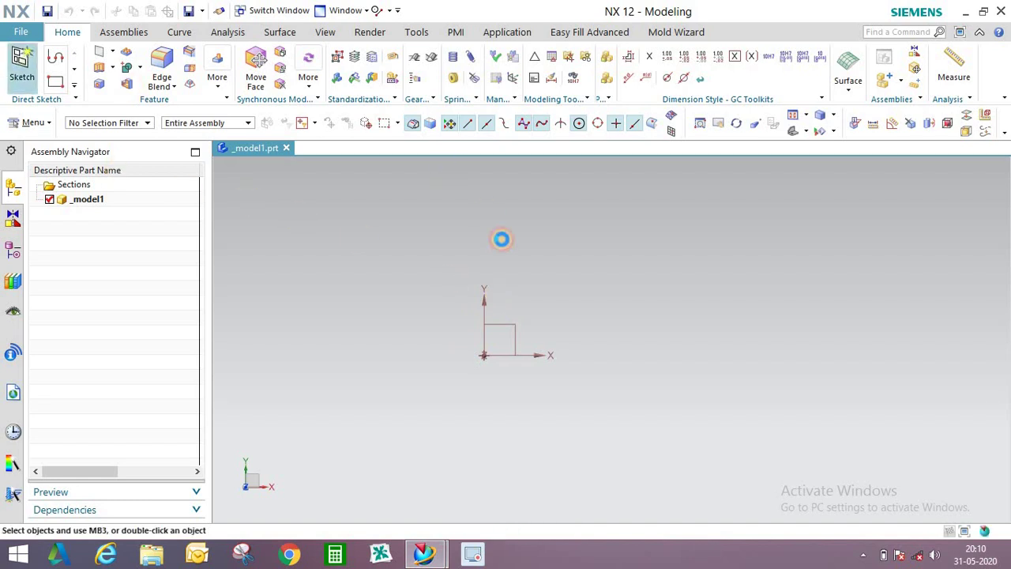
left_click(917, 201)
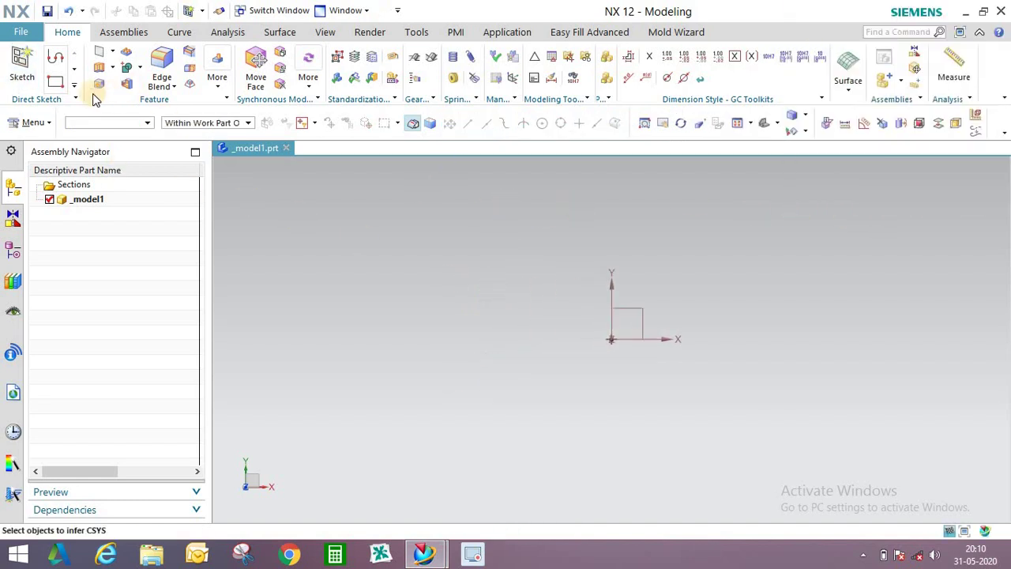
- Draw an 80 mm diameter circle centred on the sketch origin
left_click(143, 72)
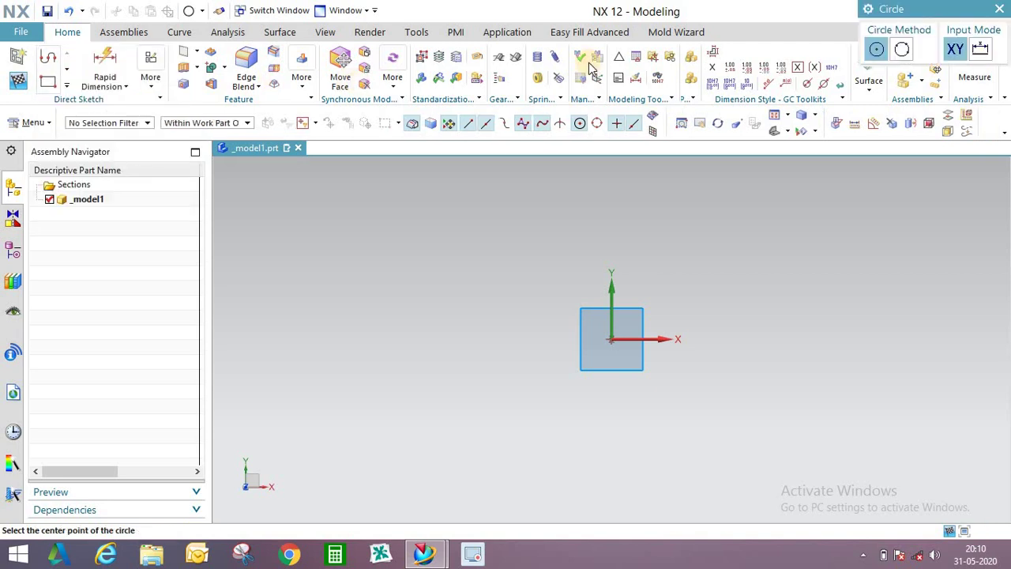
left_click(613, 340)
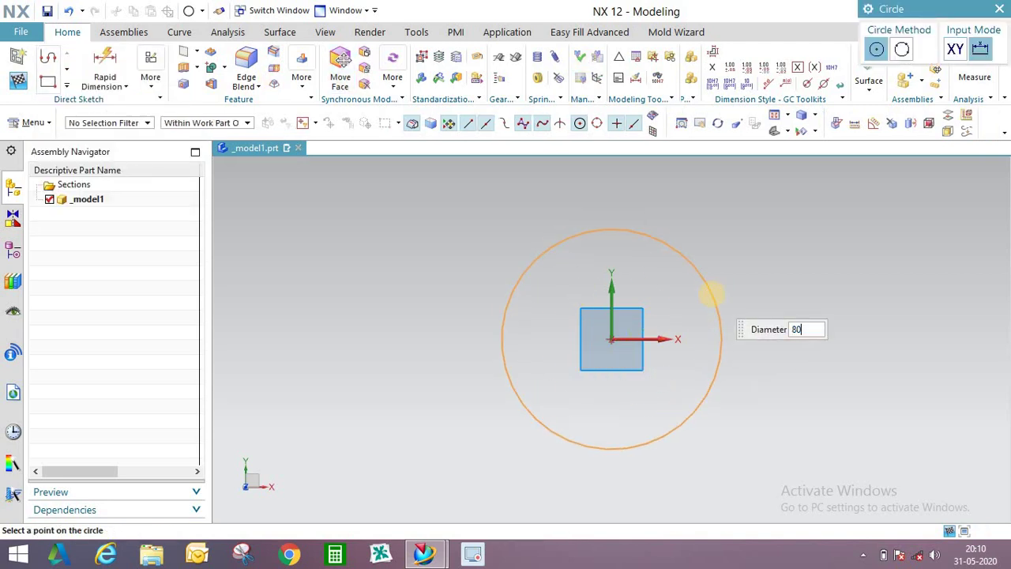
key("Return")
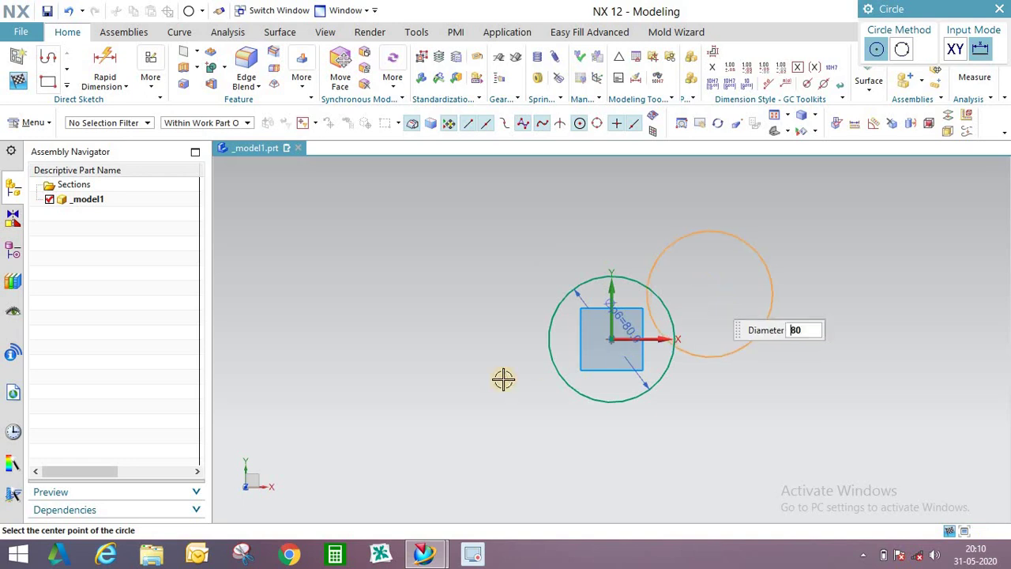
- Draw a horizontal line about 237 mm long towards positive X from the circle's upper quadrant point
scroll(435, 388, "down", 3)
scroll(600, 363, "up", 2)
left_click(61, 87)
left_click(65, 87)
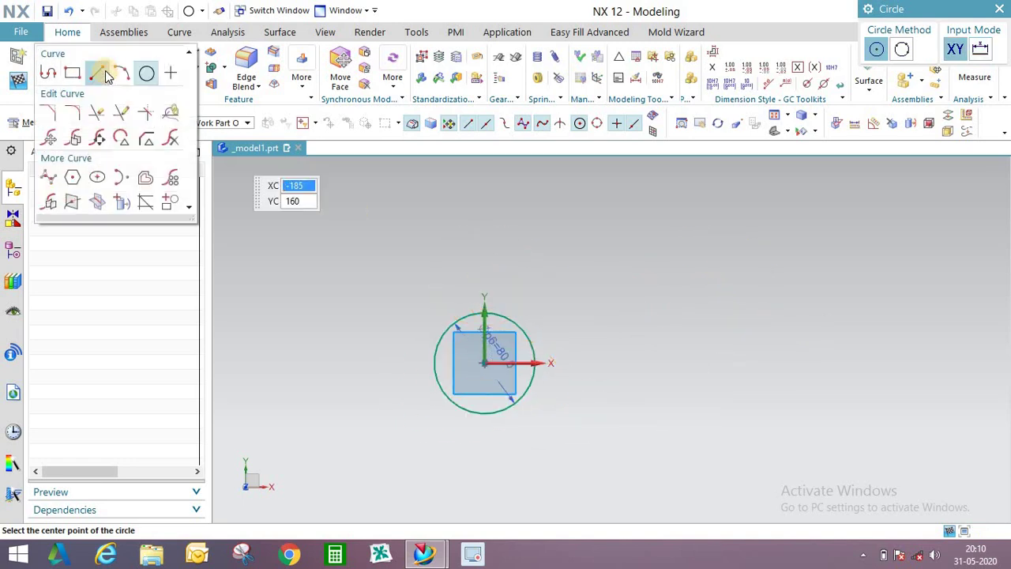
left_click(105, 71)
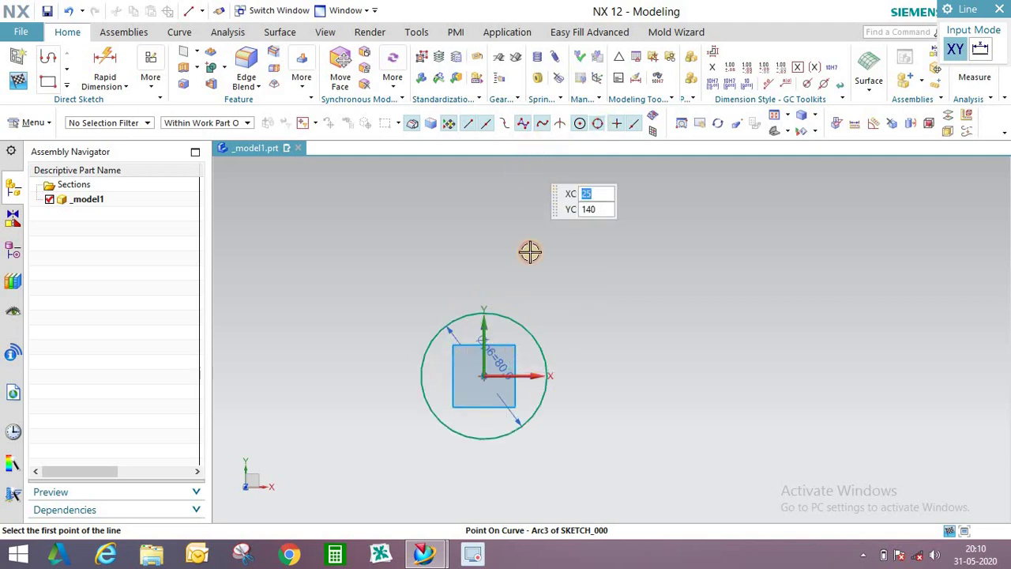
left_click(484, 311)
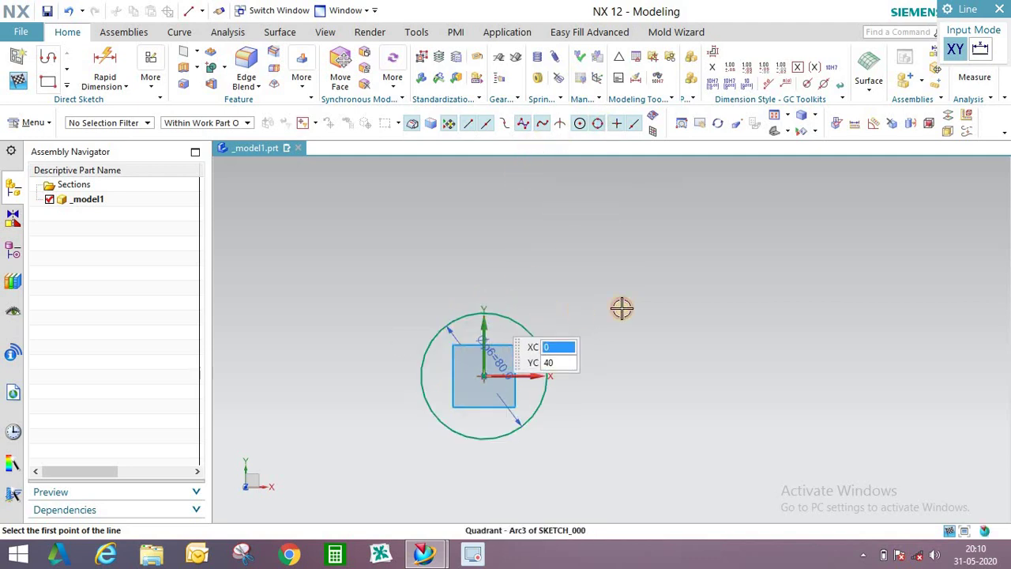
left_click(858, 316)
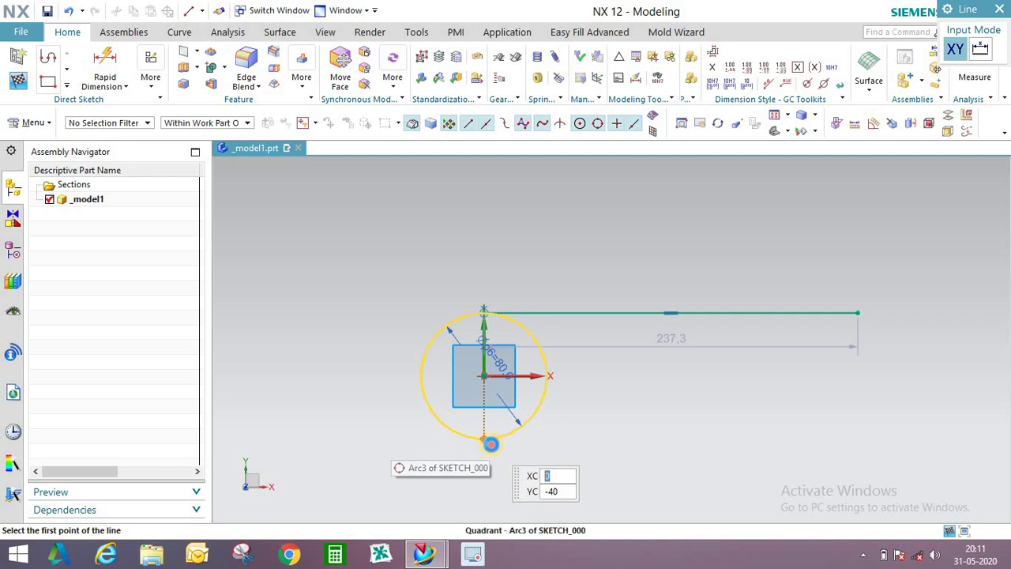
- Draw a second horizontal line about 237 mm long towards positive X from the circle's lower quadrant point
left_click(489, 440)
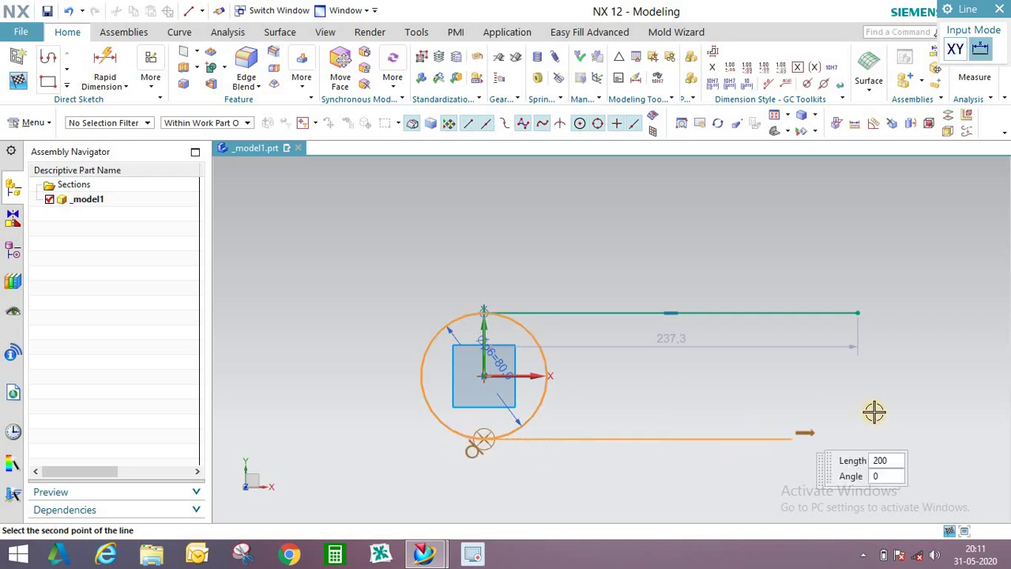
left_click(941, 427)
- Trim away the half of the circle between the two lines on the positive X side and finish the sketch
left_click(66, 86)
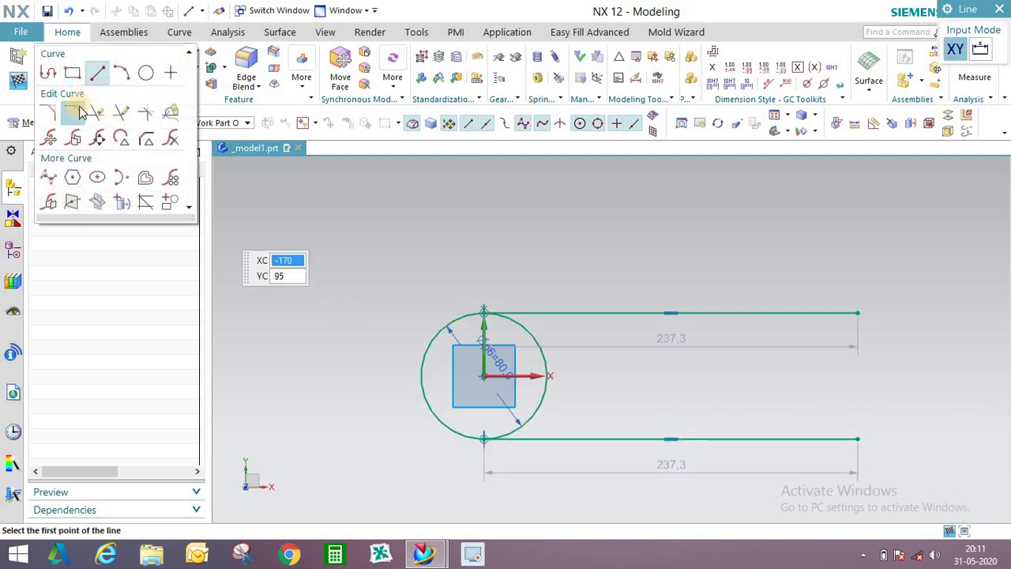
left_click(79, 112)
left_click(529, 332)
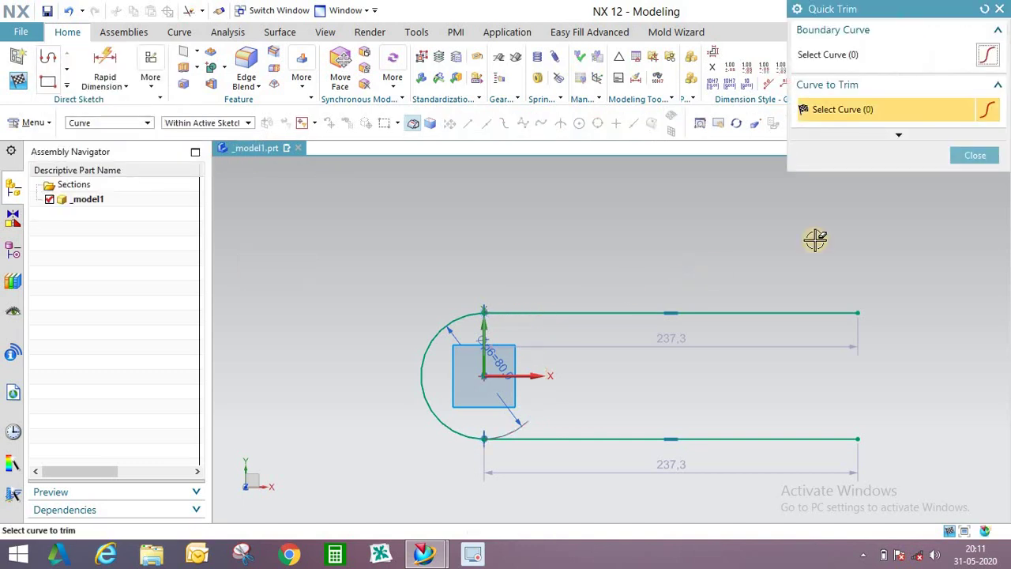
left_click(974, 156)
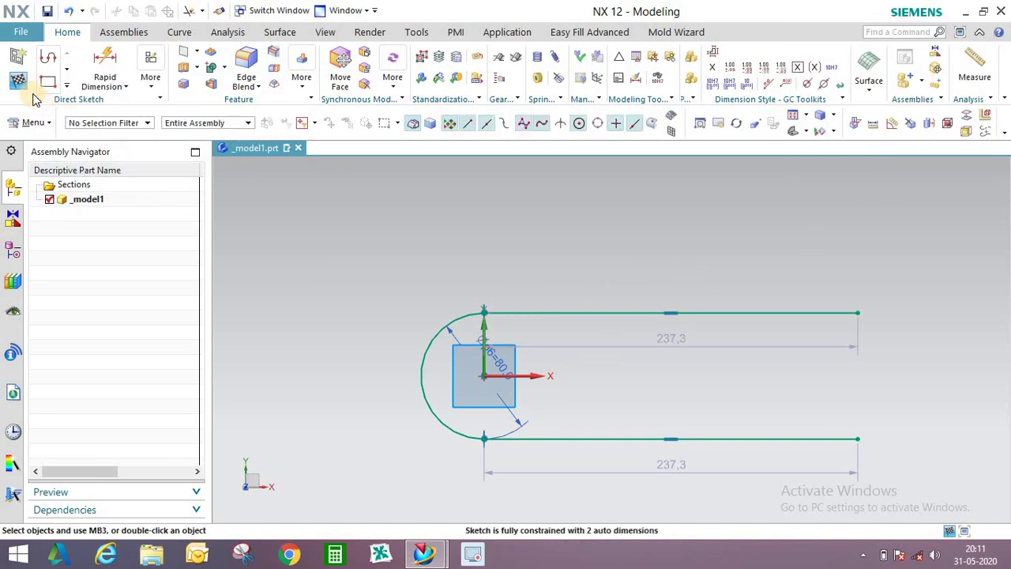
key("ctrl+q")
mouse_move(515, 311)
middle_mouse_down()
mouse_move(510, 268)
mouse_move(433, 303)
mouse_move(454, 340)
mouse_move(456, 329)
mouse_move(449, 345)
mouse_move(447, 327)
middle_mouse_up()
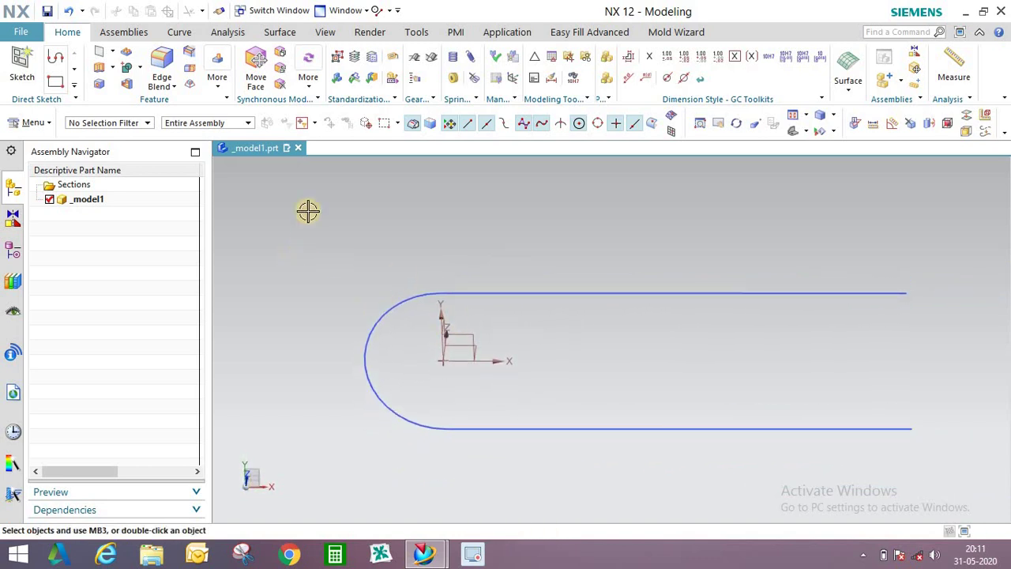
left_click(21, 31)
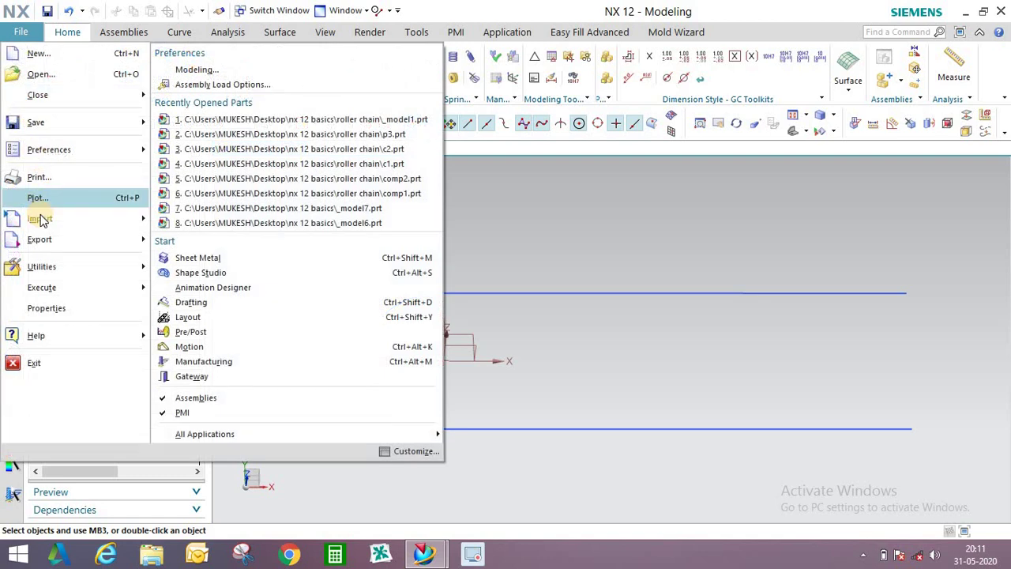
mouse_move(43, 220)
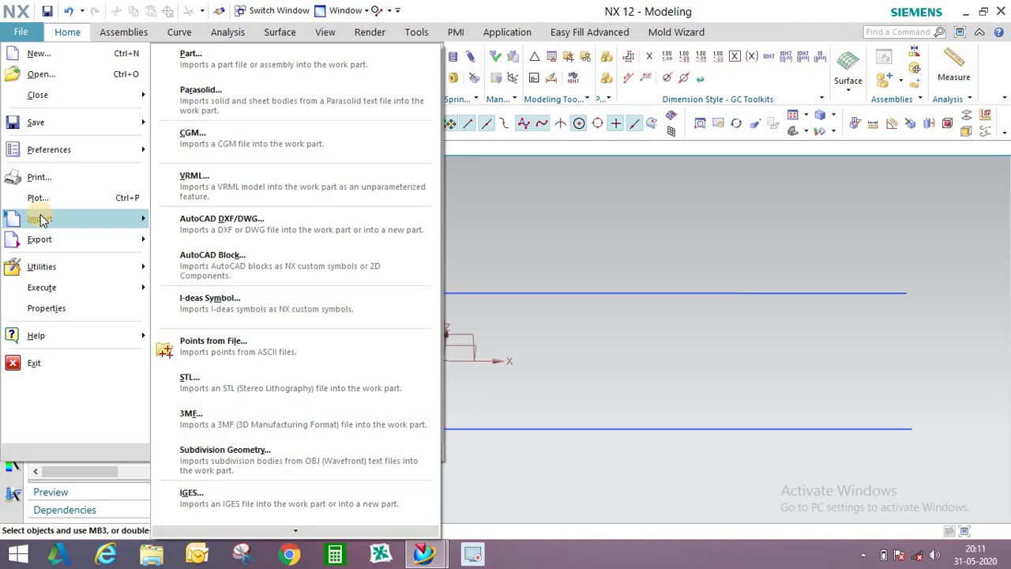
left_click(535, 221)
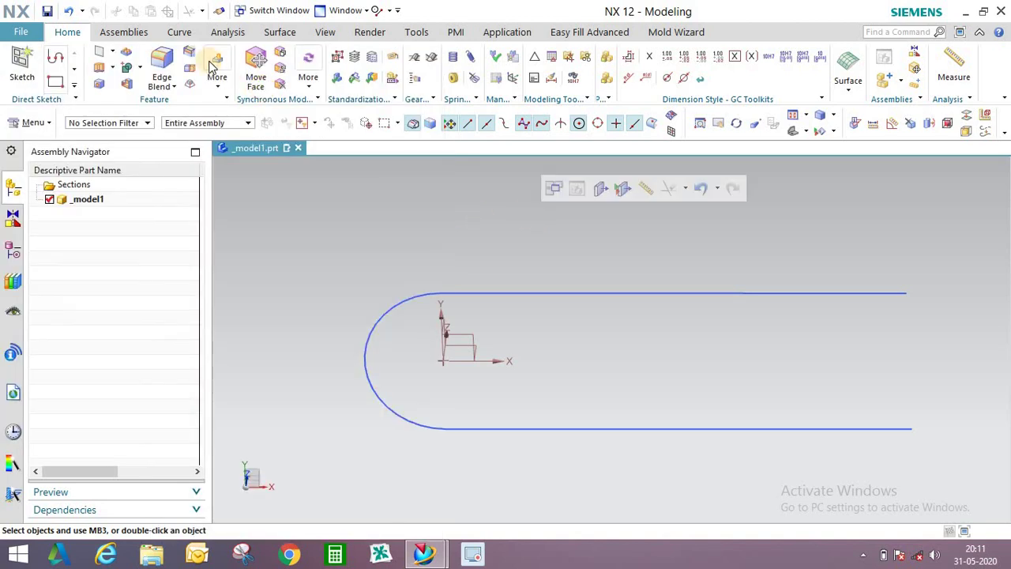
- Add the part comp2 from the roller chain folder as a component at the WCS without creating a Fix constraint
left_click(126, 33)
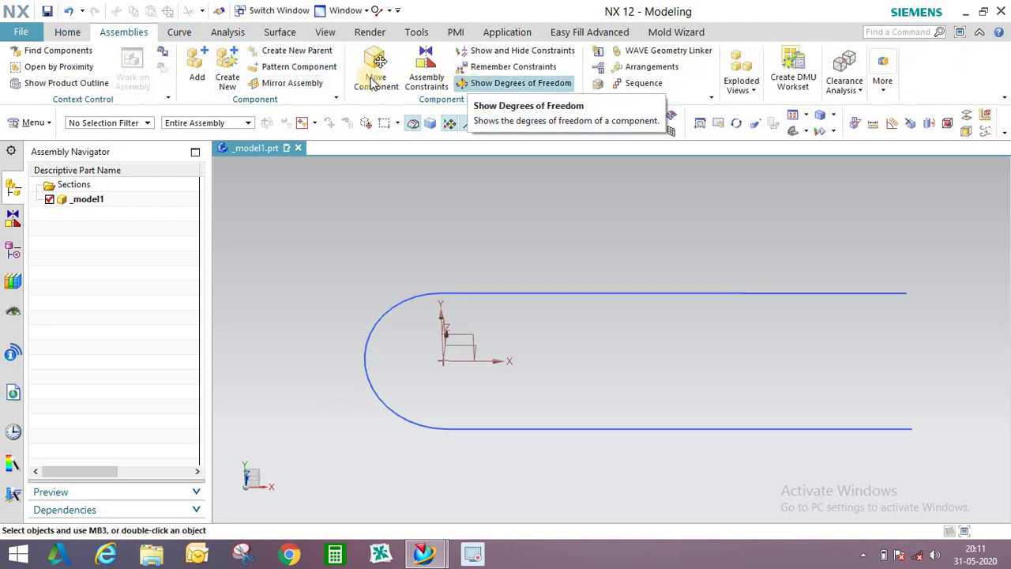
left_click(212, 66)
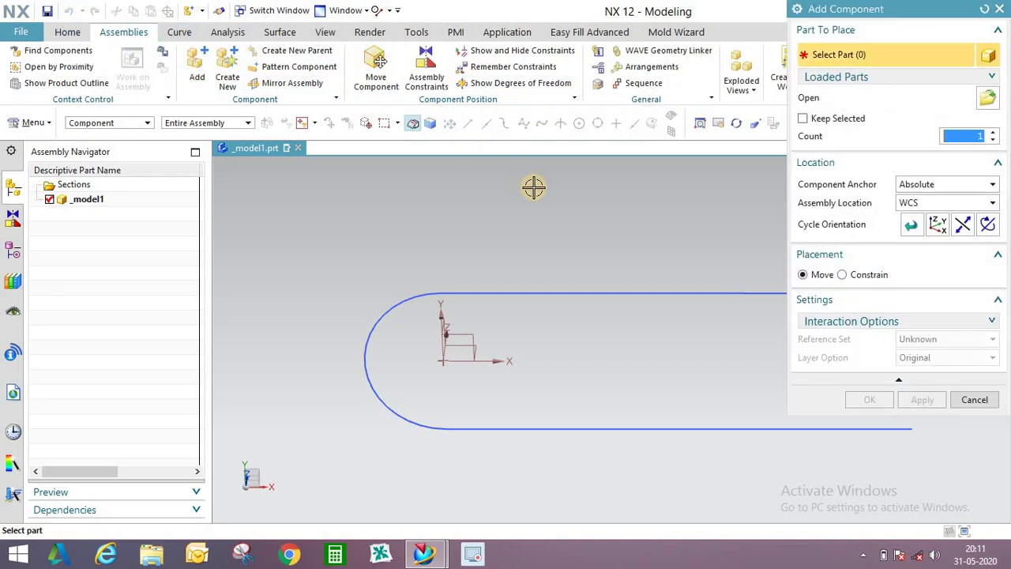
left_click(989, 97)
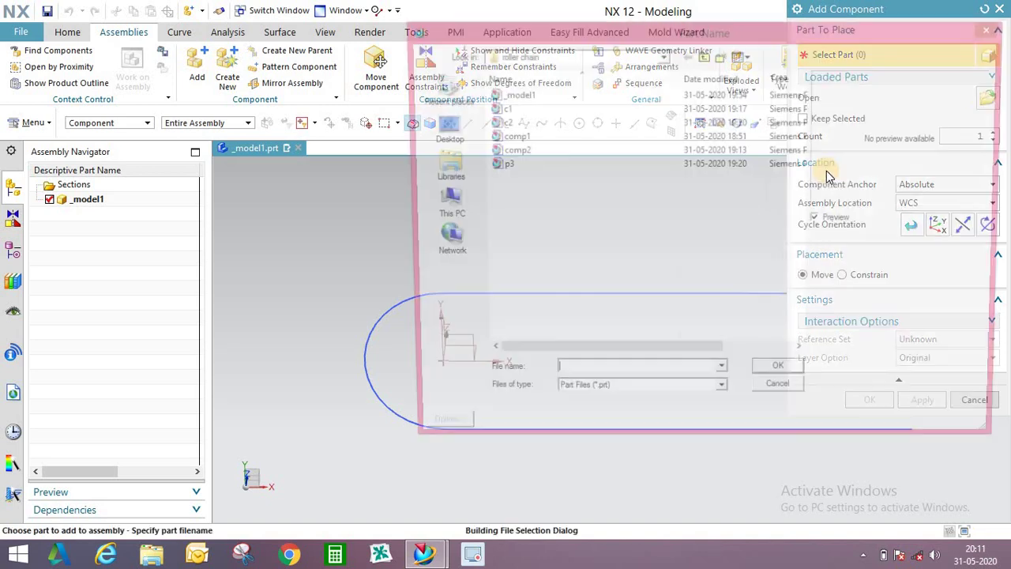
left_click(530, 111)
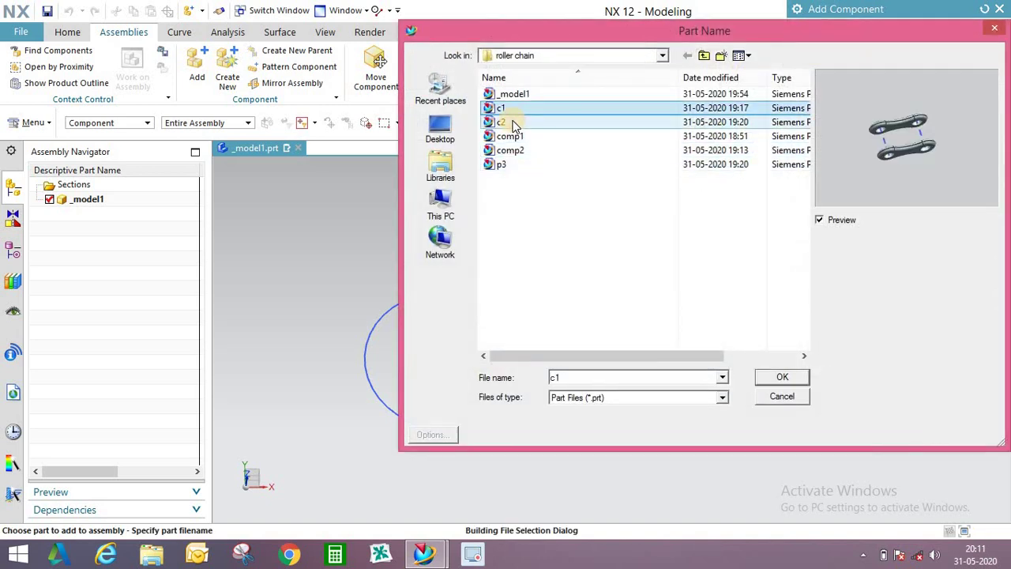
left_click(515, 136)
left_click(540, 152)
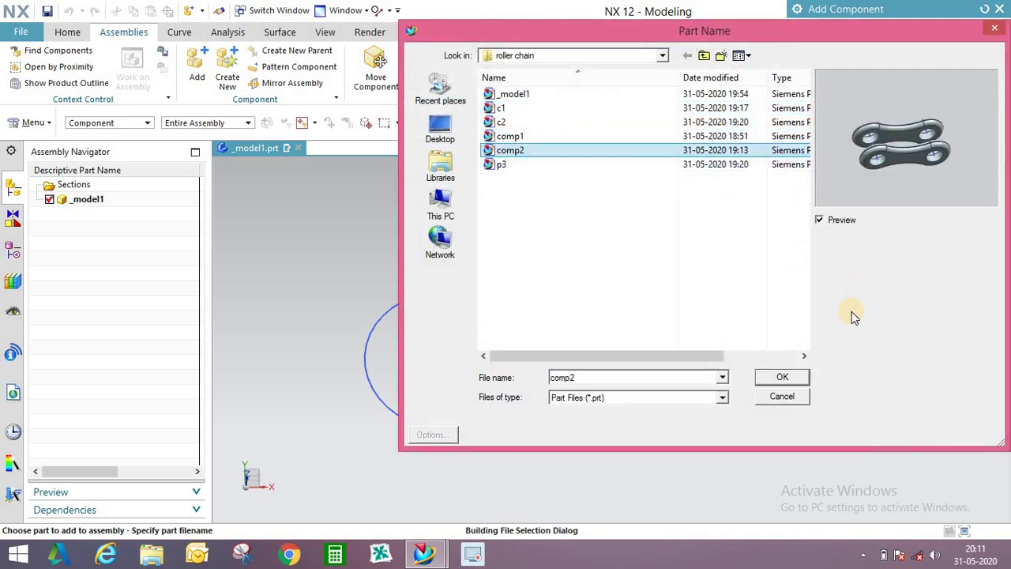
left_click(782, 380)
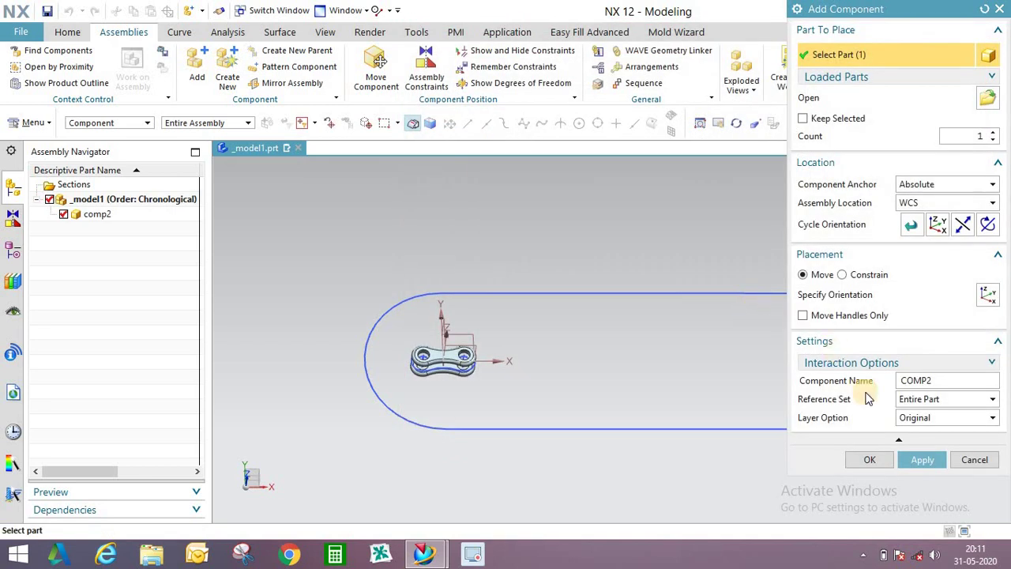
left_click(877, 458)
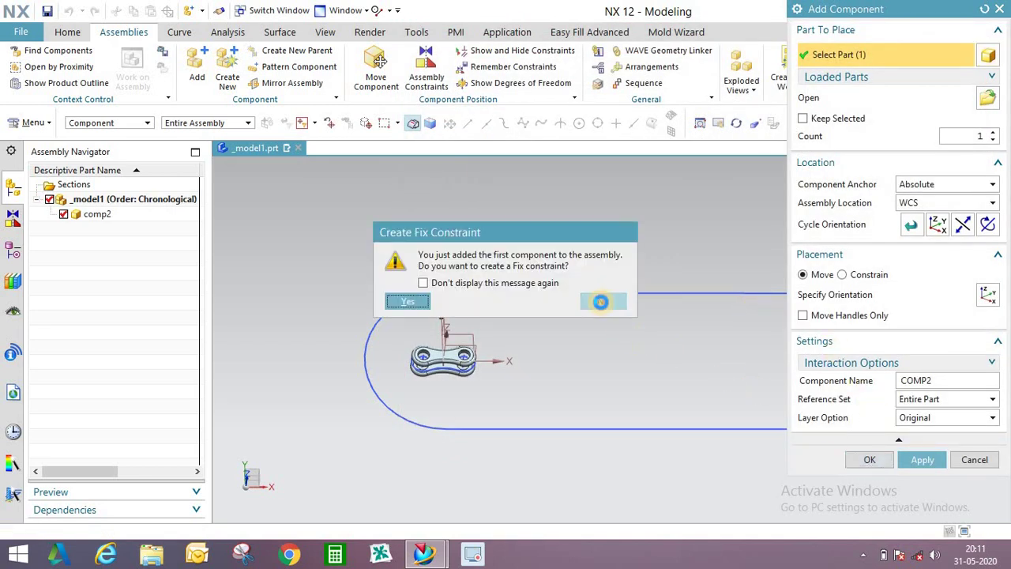
left_click(600, 302)
middle_click_drag(471, 324, 404, 330)
scroll(403, 331, "up", 3)
middle_click_drag(450, 286, 500, 283)
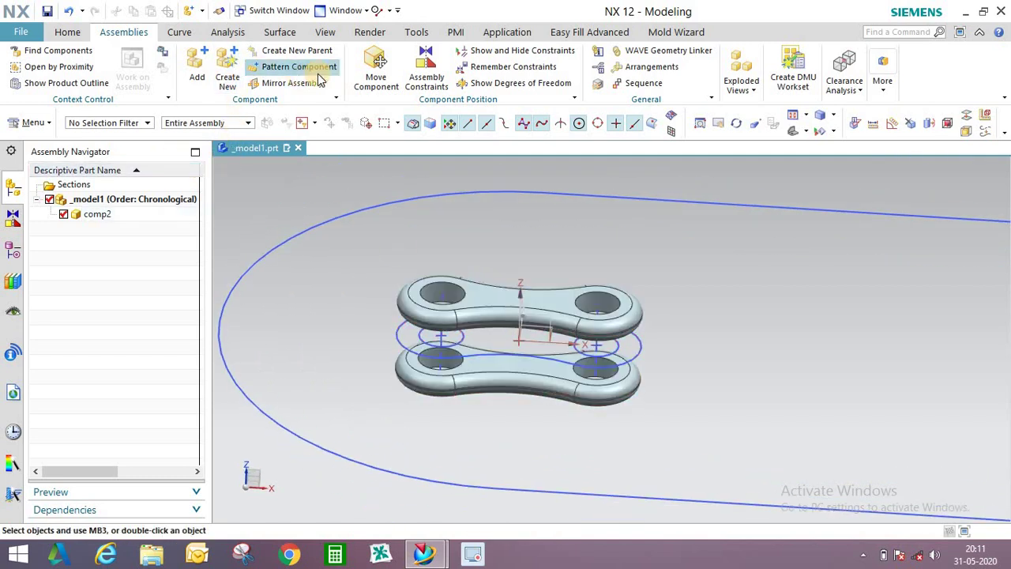
left_click(427, 76)
scroll(445, 289, "down", 1)
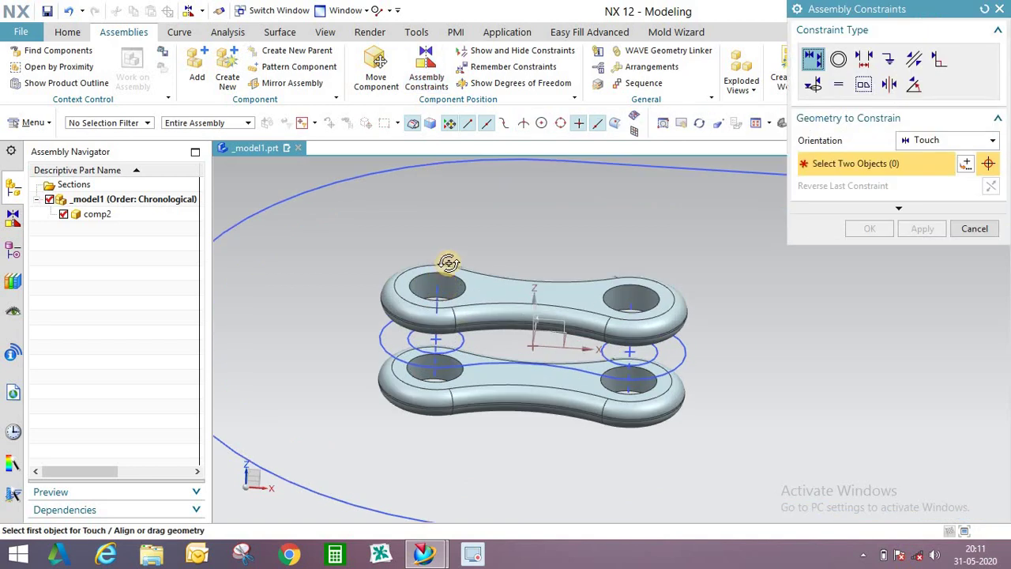
middle_click_drag(448, 262, 558, 235)
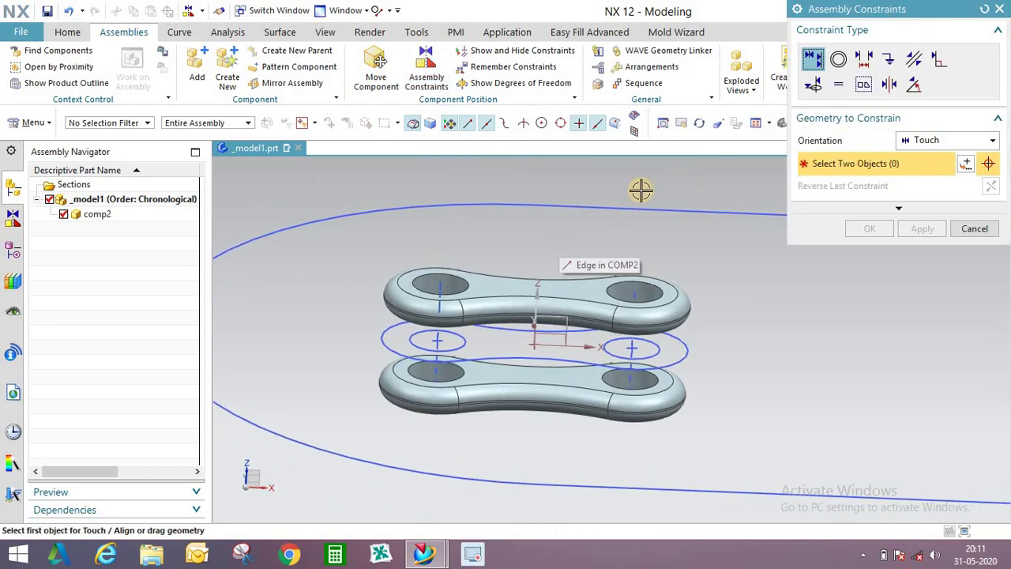
scroll(782, 208, "up", 2)
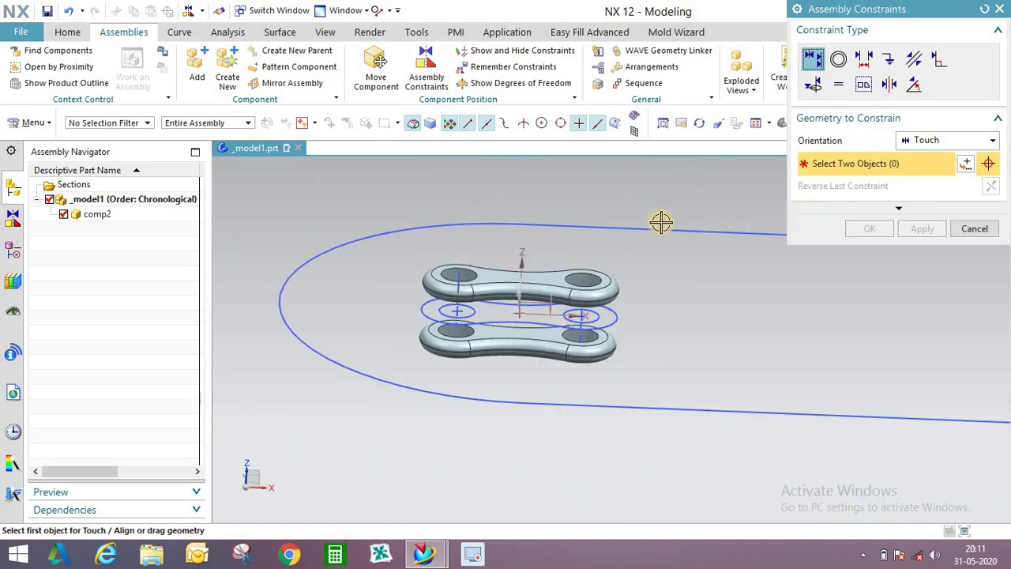
middle_click_drag(629, 245, 988, 229)
left_click(988, 229)
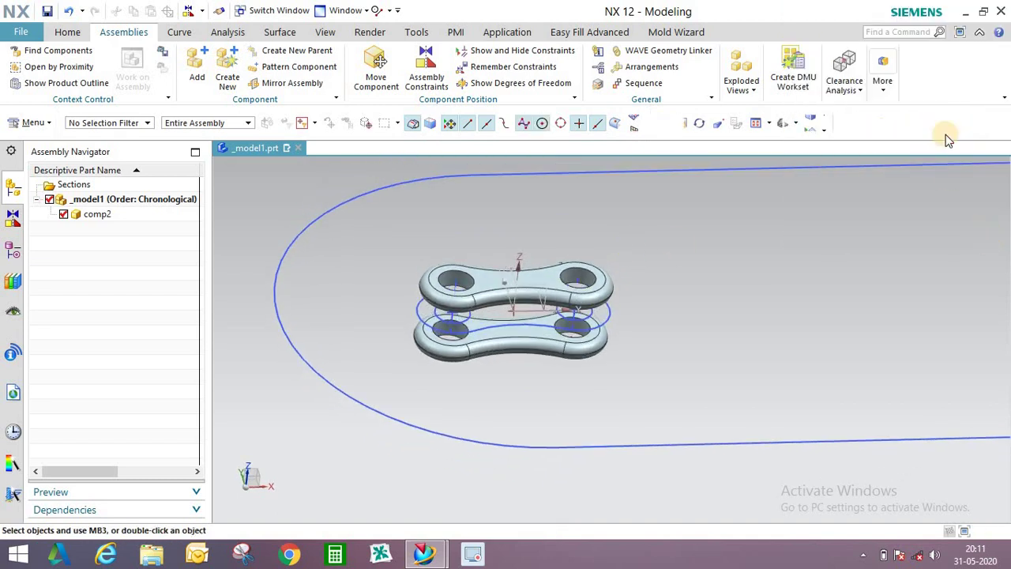
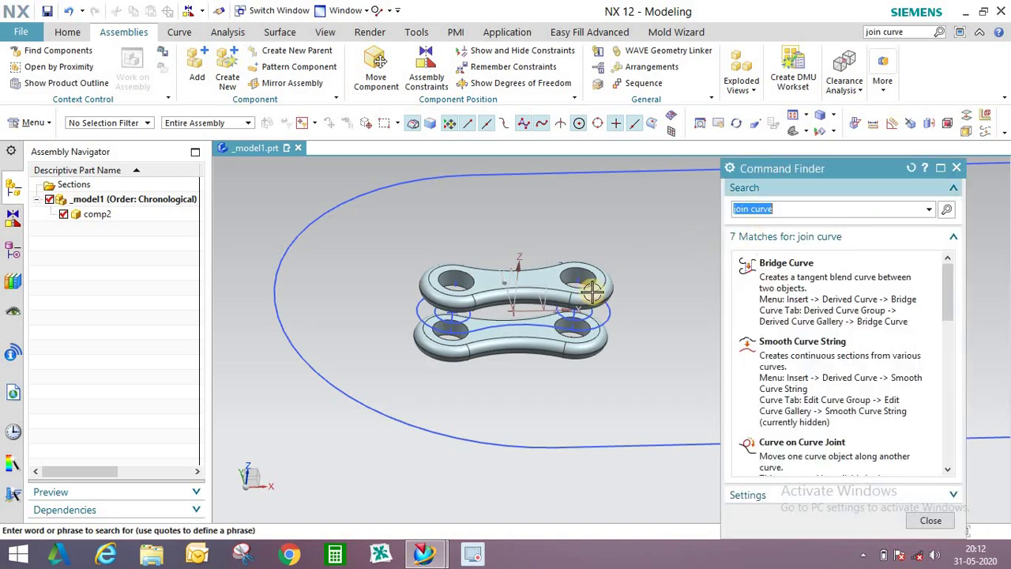
- Find the Join Curves (to be retired) command and join the sketch's arc and two lines into a single curve
scroll(541, 320, "down", 3)
mouse_move(835, 360)
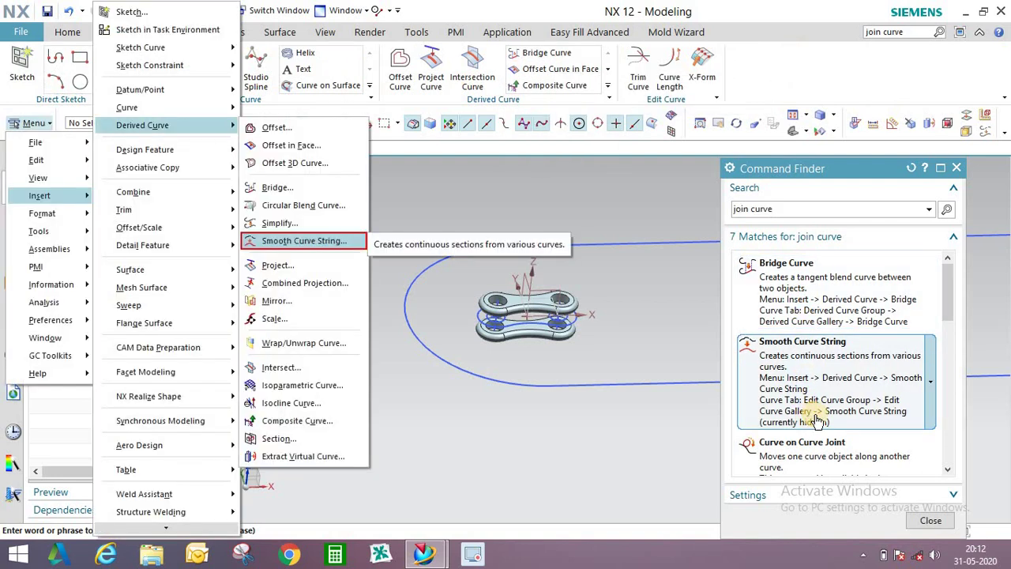
left_click_drag(945, 307, 949, 451)
left_click(840, 386)
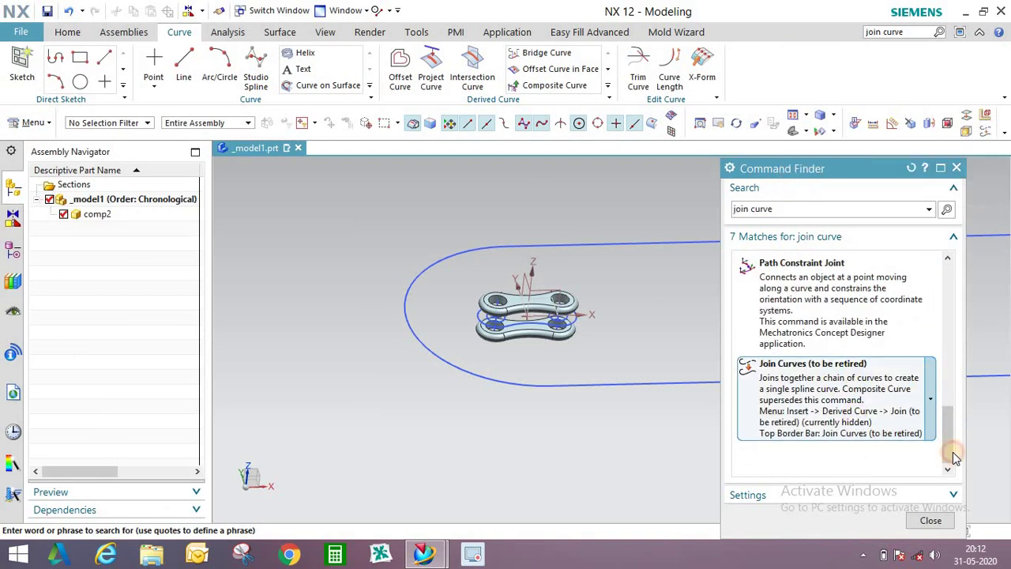
left_click(930, 521)
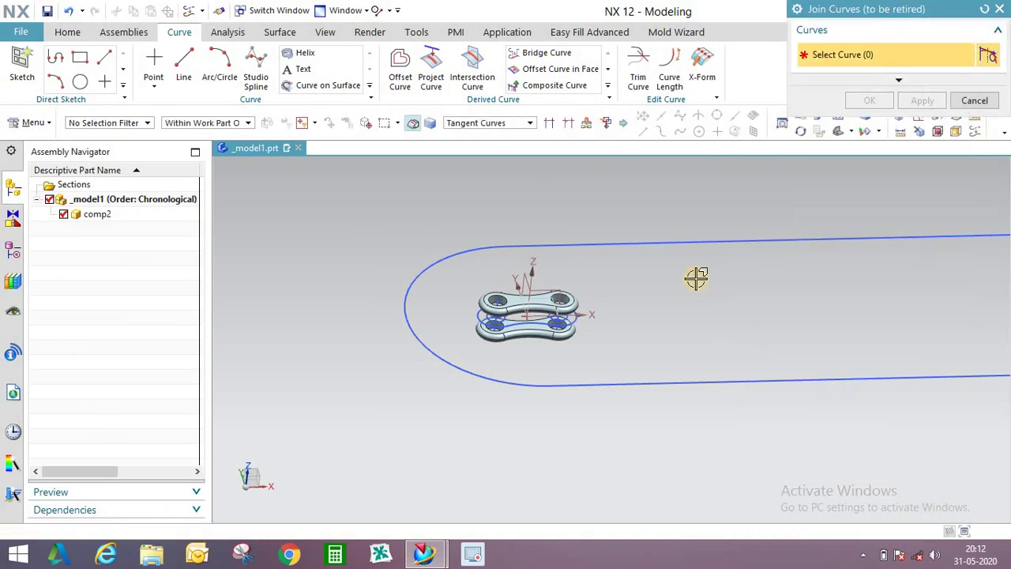
left_click(643, 240)
left_click(870, 101)
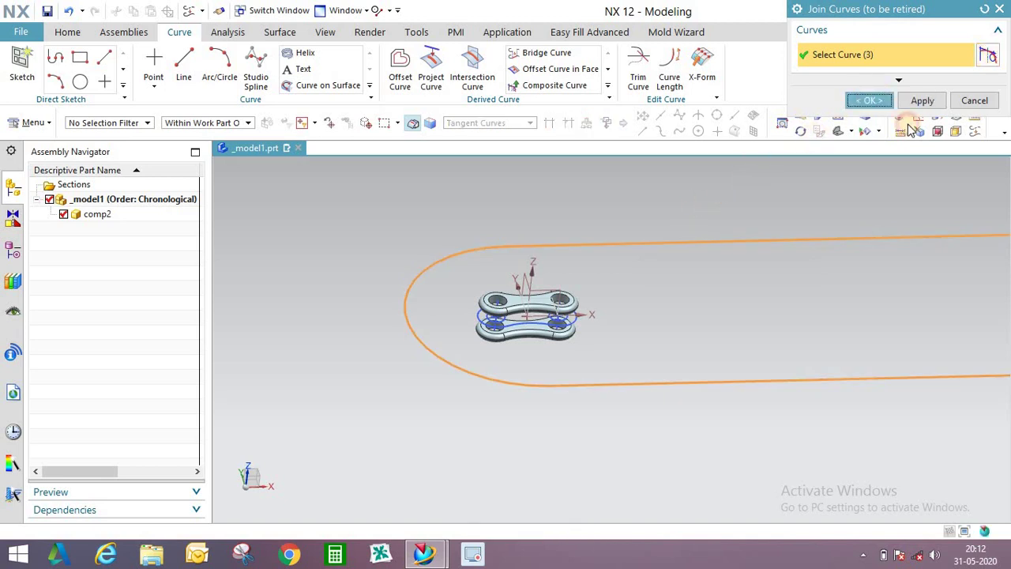
- Add a Touch constraint between the midpoint of the sketch line through comp2's negative X hole and the joined path curve
middle_click_drag(656, 239, 466, 277)
scroll(368, 392, "up", 3)
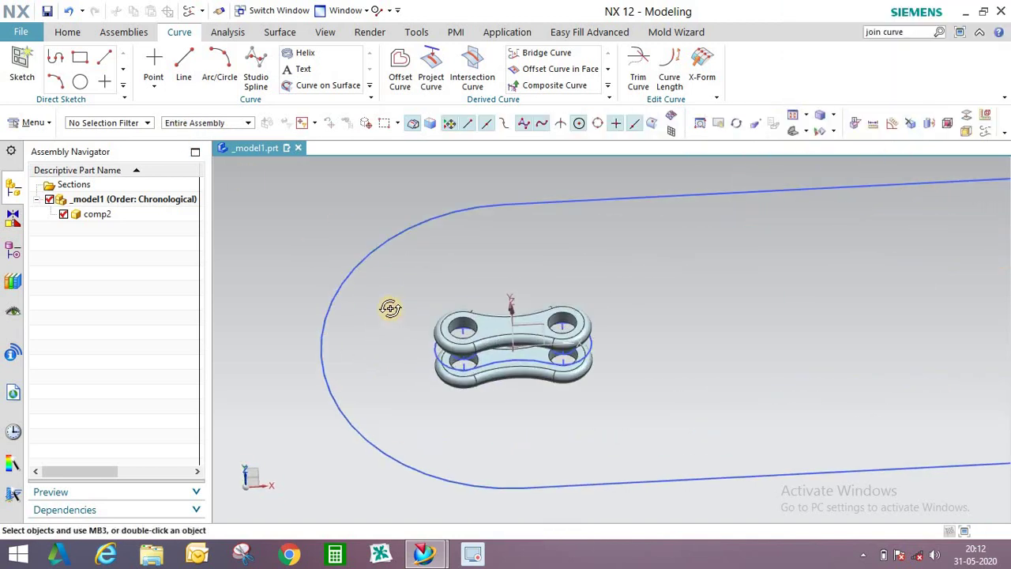
middle_click_drag(390, 309, 374, 307)
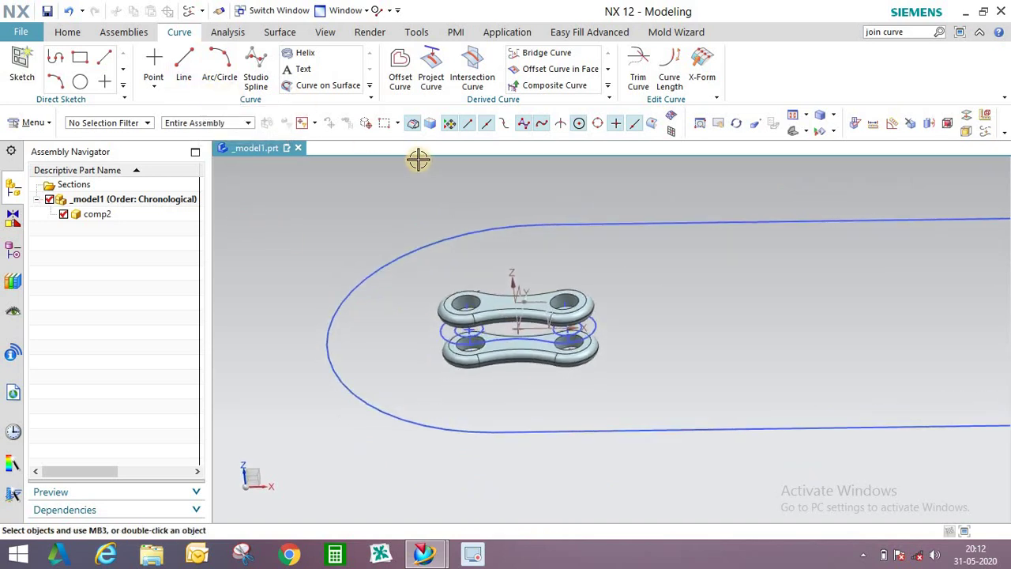
left_click(117, 32)
left_click(427, 71)
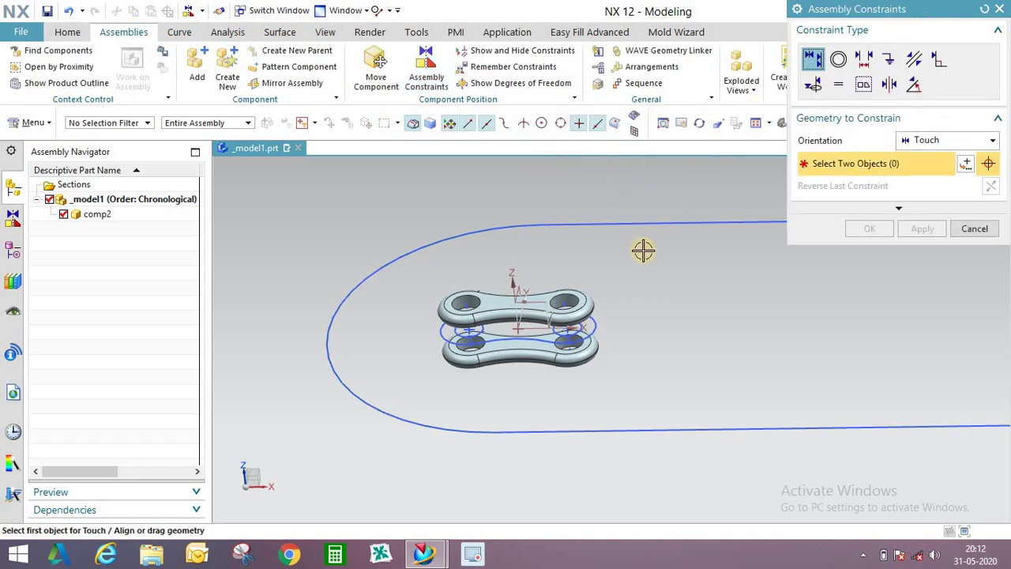
middle_click_drag(625, 276, 677, 253)
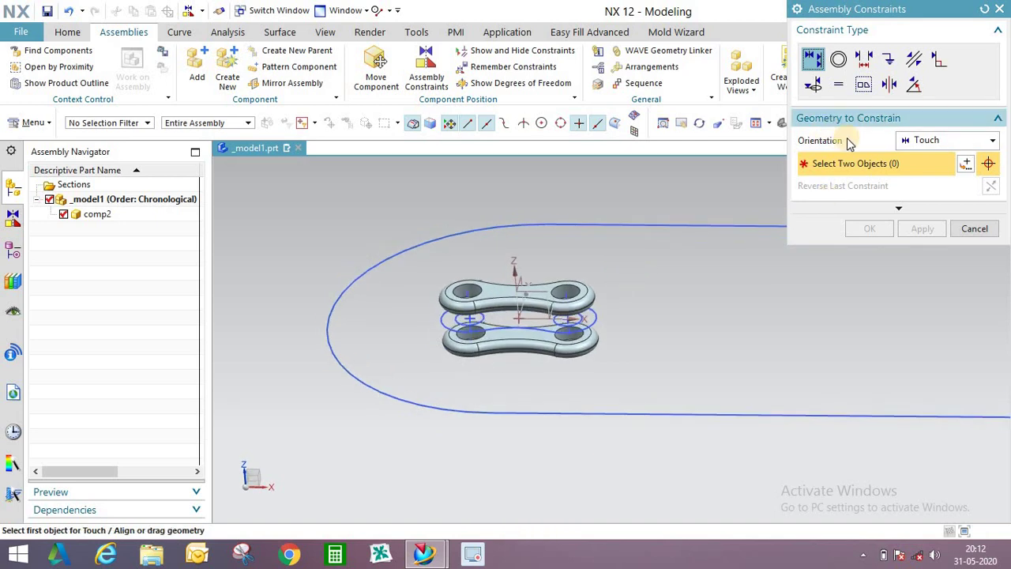
scroll(474, 313, "up", 5)
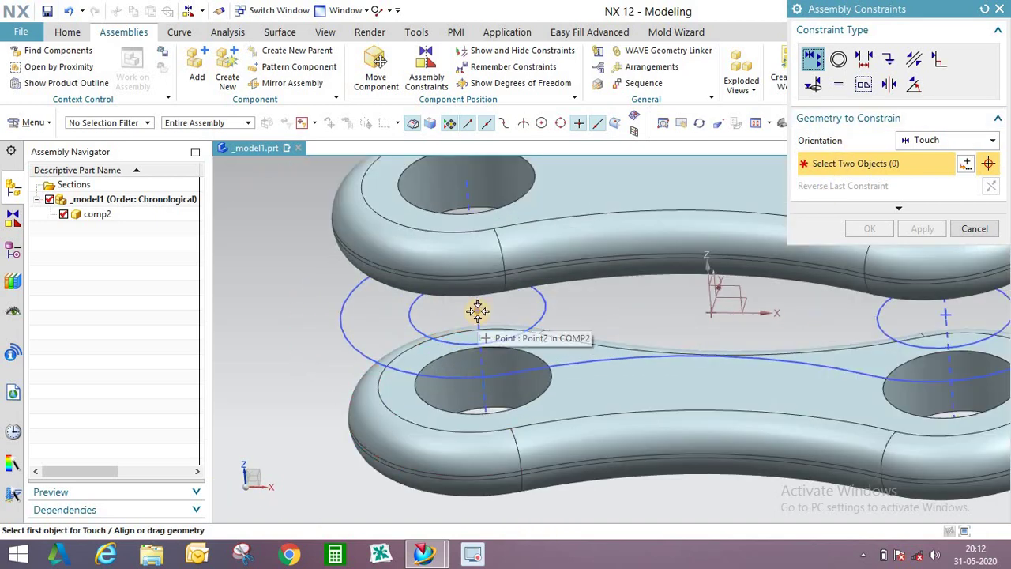
left_click(479, 310)
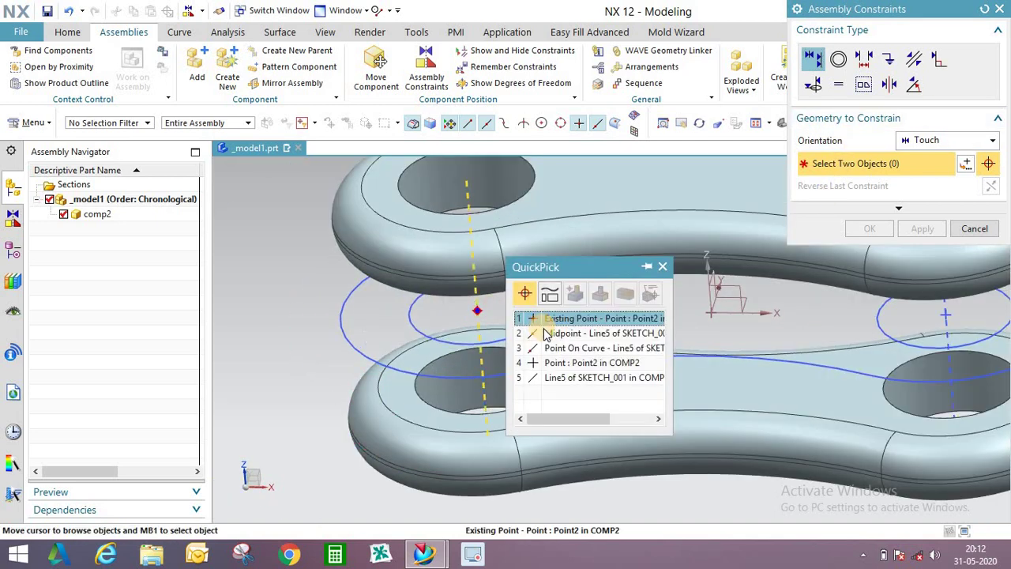
left_click(537, 334)
scroll(524, 274, "down", 5)
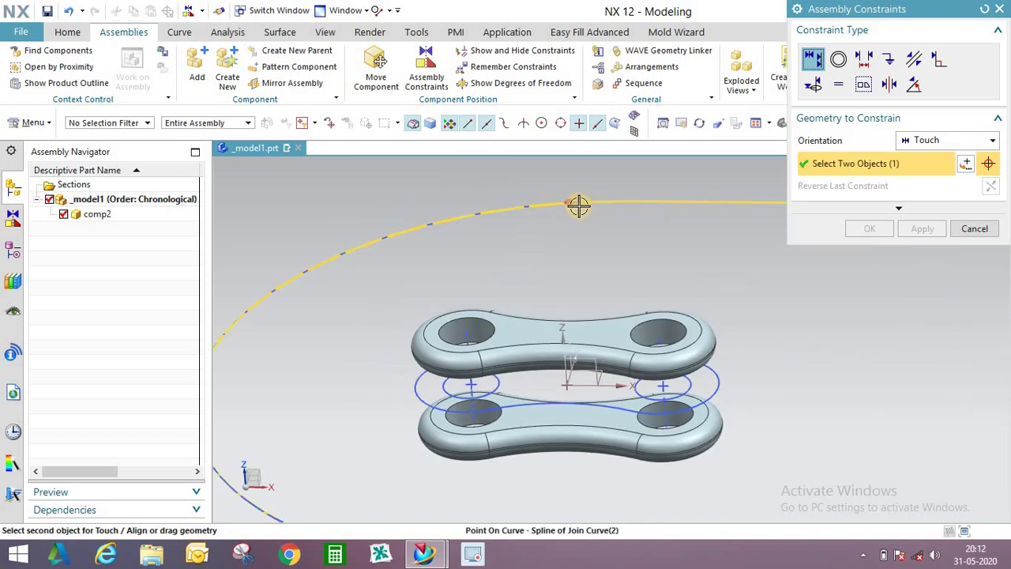
left_click(621, 203)
left_click(678, 221)
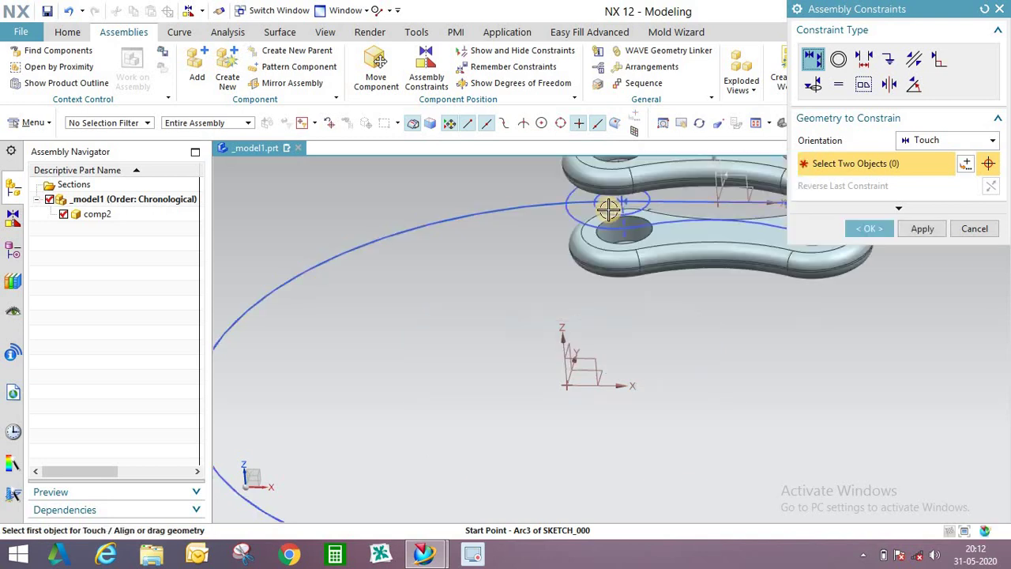
- Add a Touch constraint between the midpoint of the sketch line through comp2's positive X hole and the joined path curve
middle_click_drag(471, 310, 727, 184)
scroll(616, 362, "up", 2)
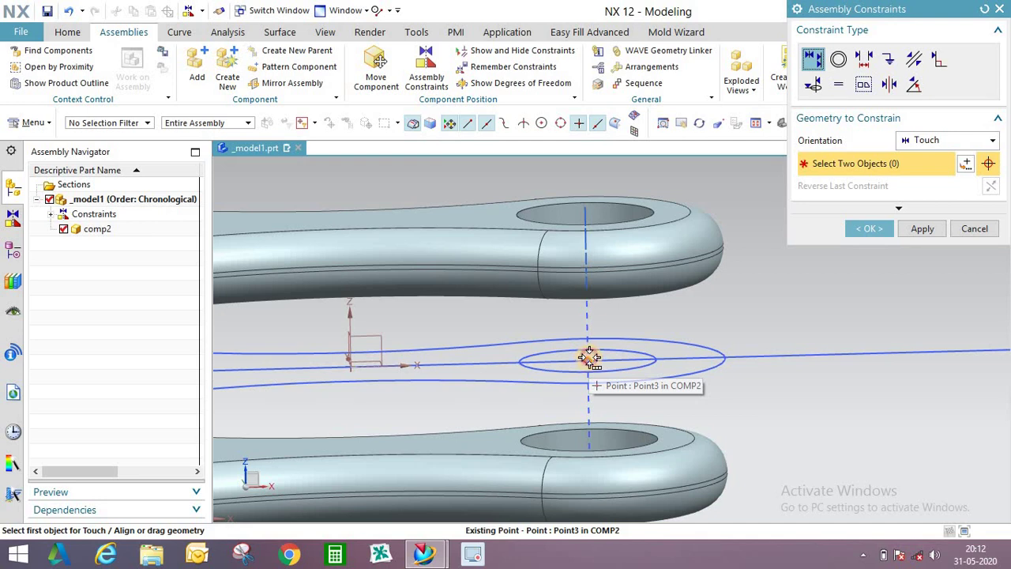
left_click(589, 358)
left_click(668, 379)
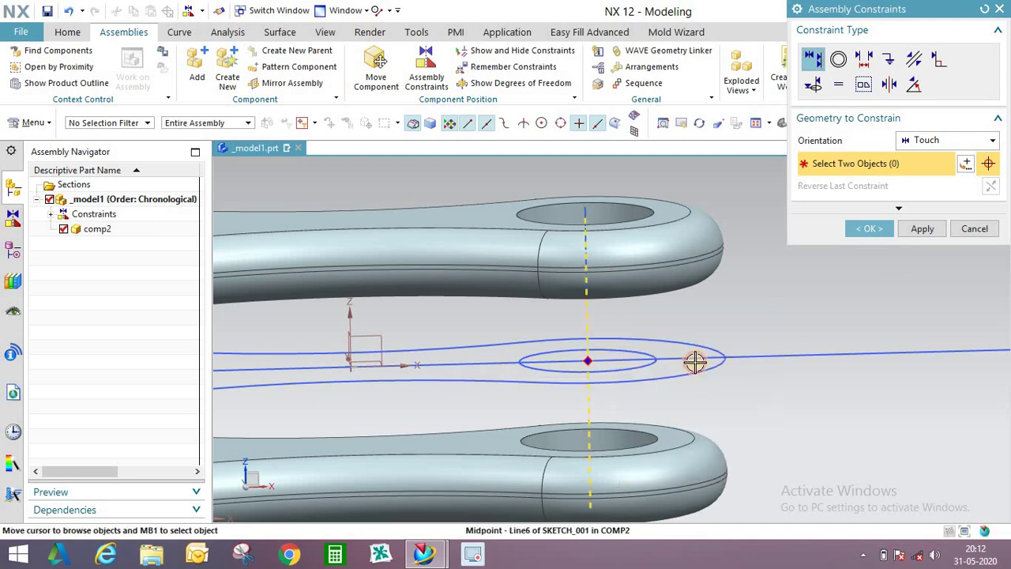
left_click(751, 358)
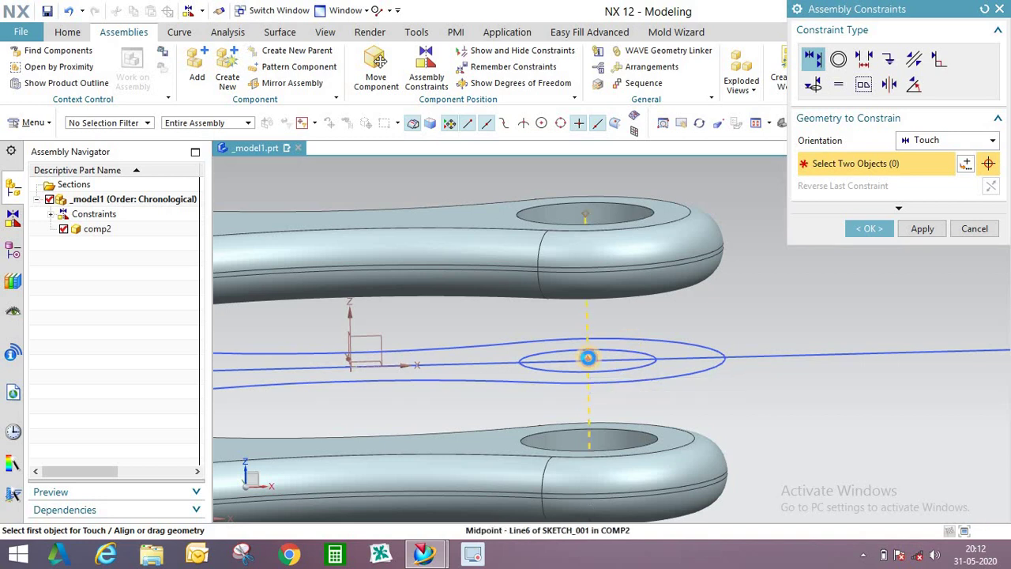
left_click(589, 358)
left_click(655, 366)
left_click(741, 359)
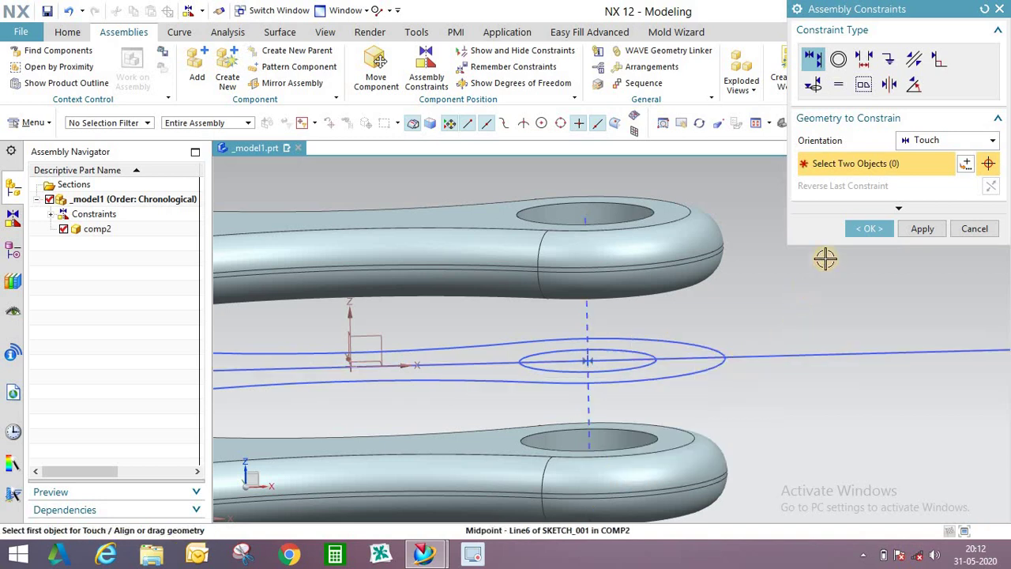
mouse_move(648, 282)
middle_mouse_down()
mouse_move(650, 262)
mouse_move(652, 272)
middle_mouse_up()
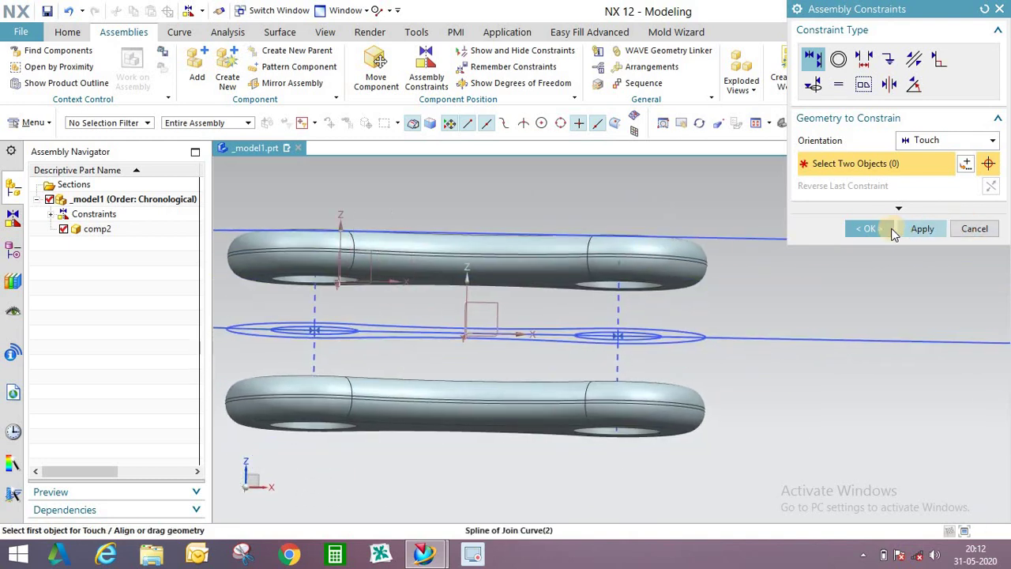
left_click(876, 229)
scroll(576, 324, "down", 4)
middle_click_drag(576, 327, 579, 336)
scroll(584, 279, "down", 1)
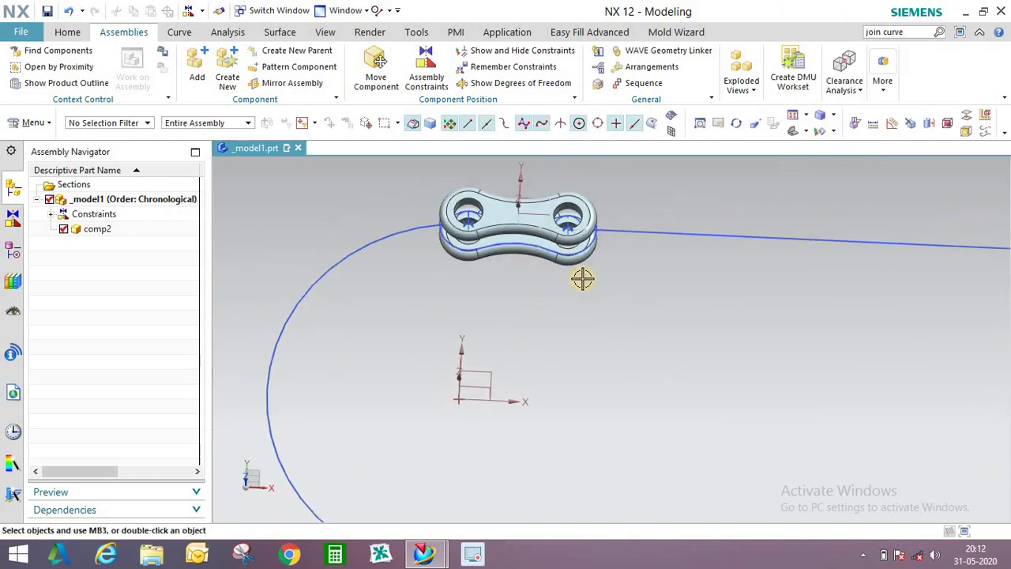
- Try to move comp2 along the path with Move Component's Dynamic motion, and cancel the move
middle_click_drag(583, 278, 509, 273)
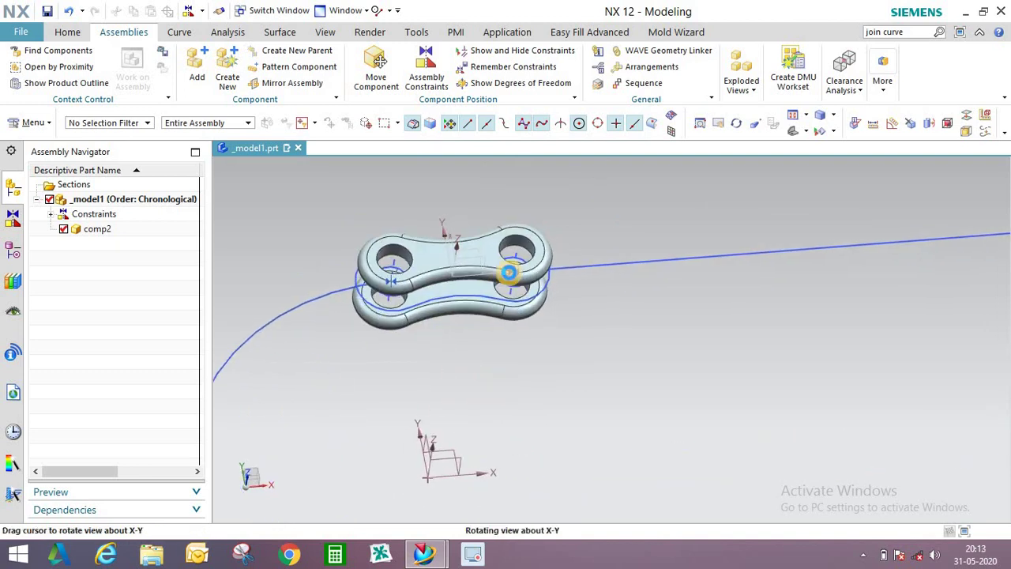
scroll(297, 280, "down", 2)
left_click(33, 125)
mouse_move(41, 165)
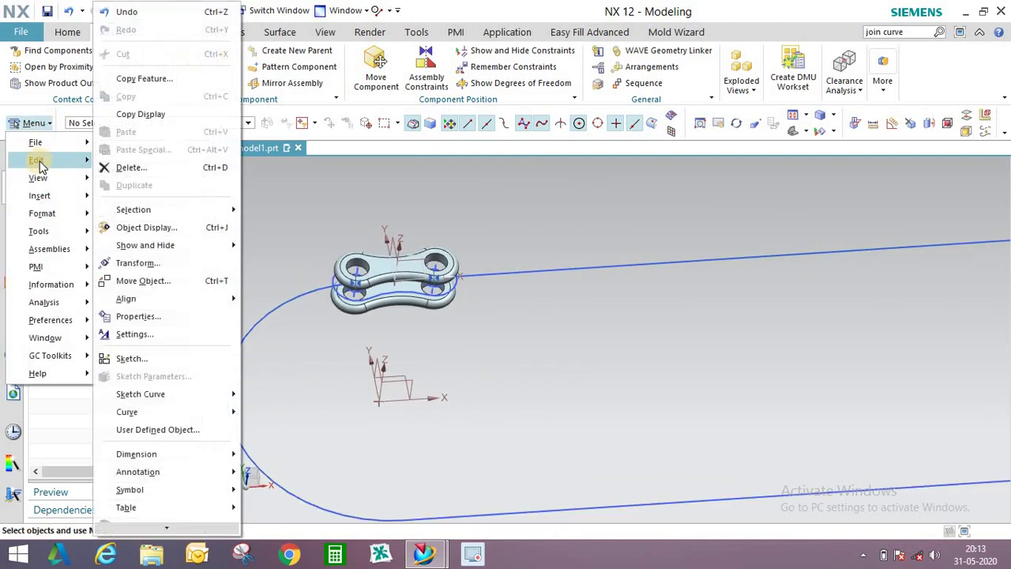
left_click(425, 368)
left_click(90, 228)
right_click(91, 228)
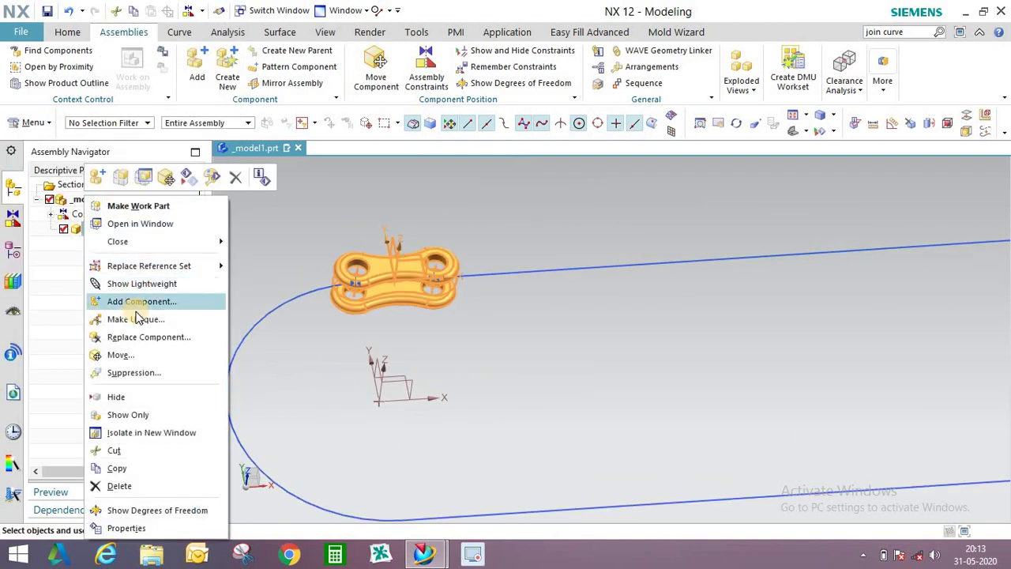
left_click(120, 354)
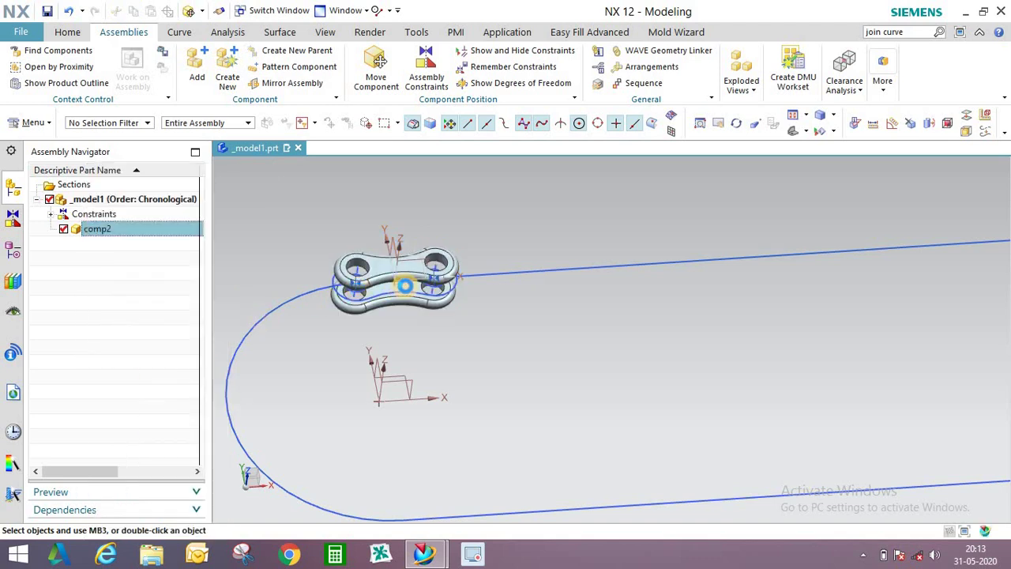
scroll(353, 310, "down", 1)
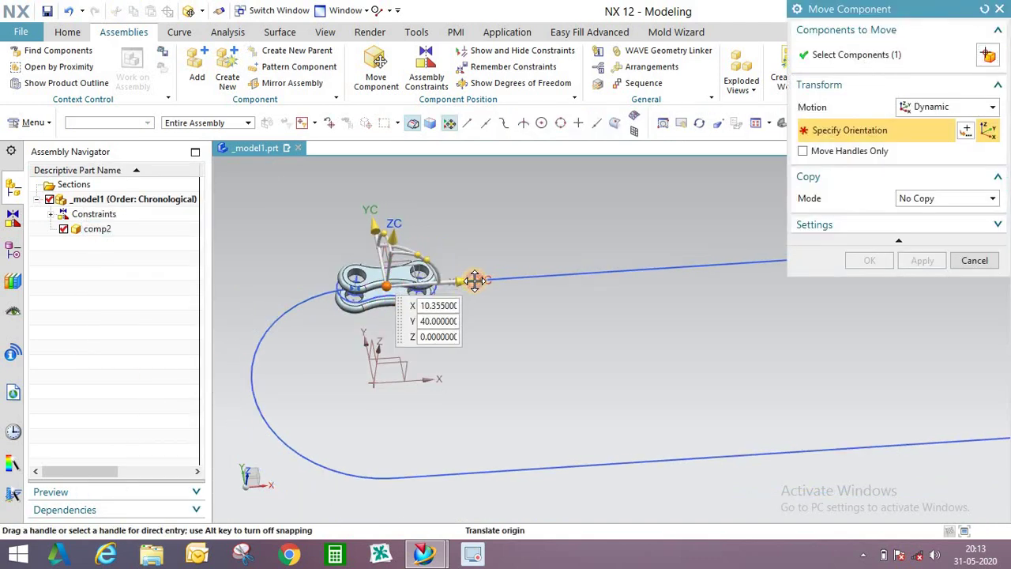
scroll(332, 270, "down", 5)
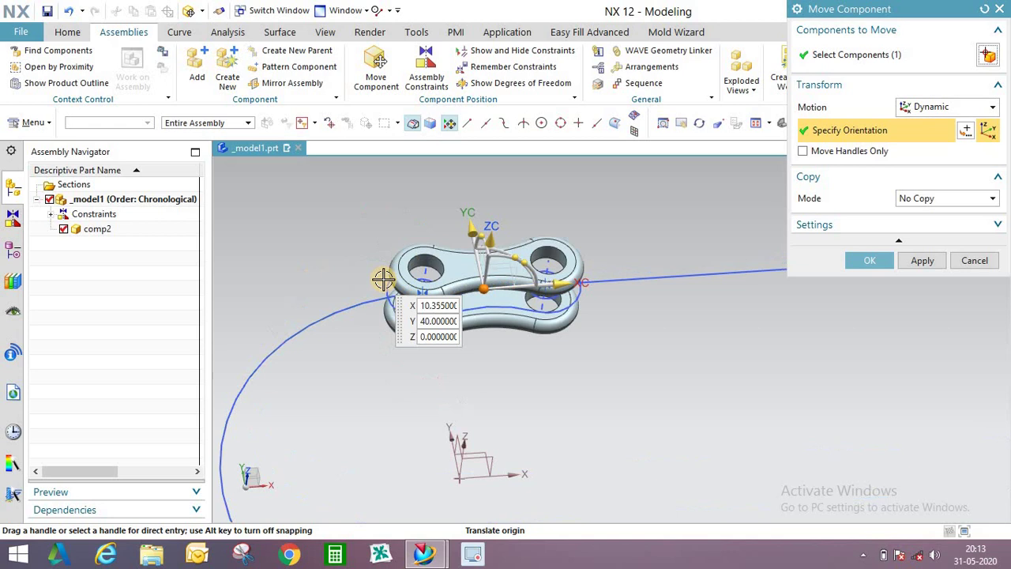
left_click(974, 260)
left_click(402, 299)
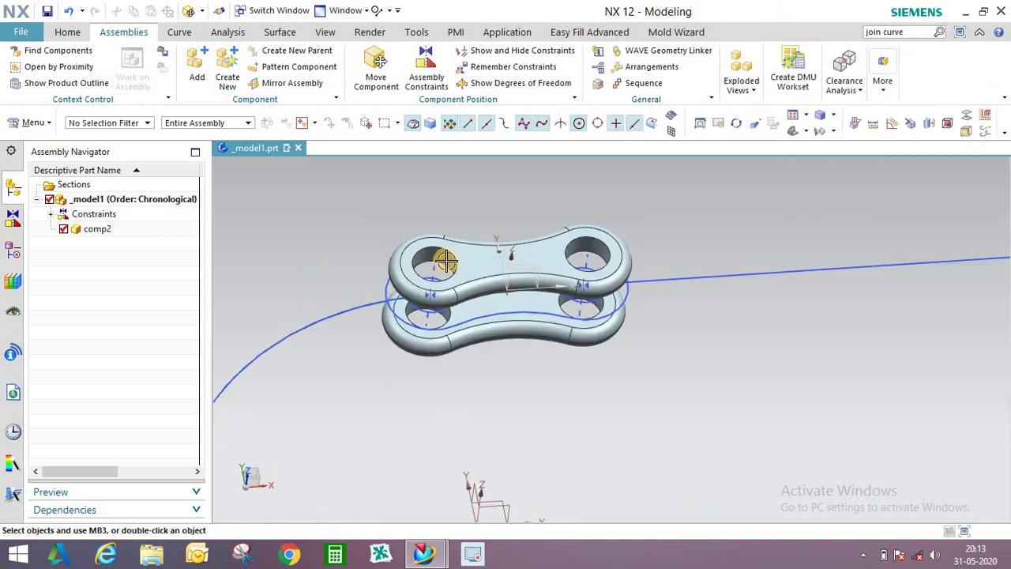
- Add the part c1 from the roller chain folder as a component at the WCS
scroll(442, 285, "up", 2)
middle_click_drag(438, 285, 382, 250)
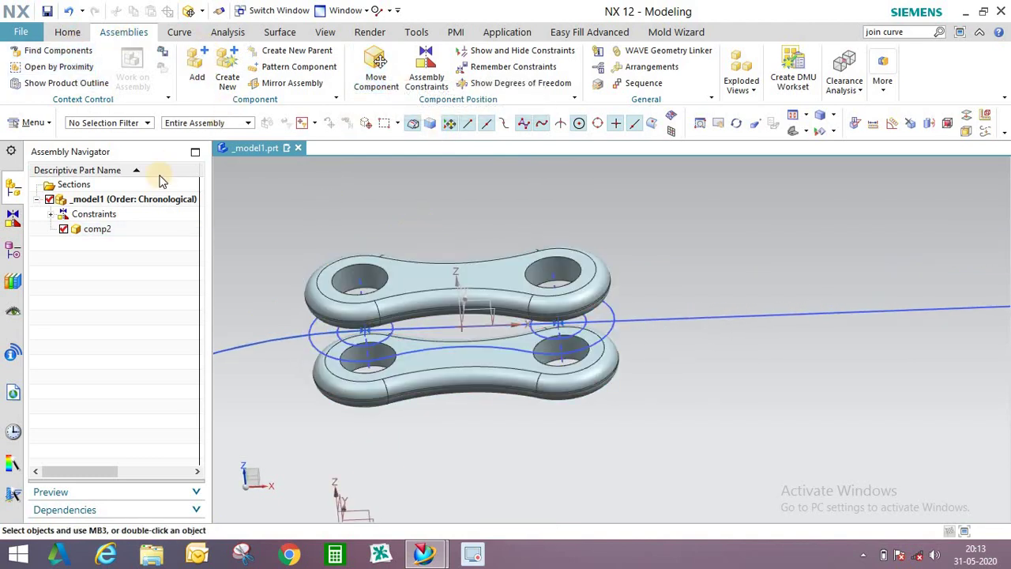
scroll(356, 277, "down", 4)
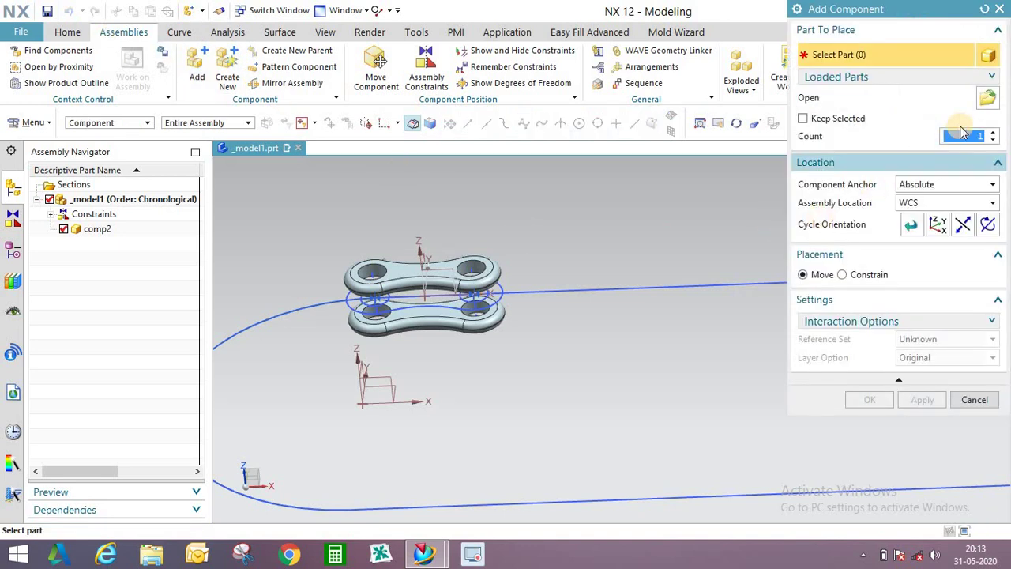
left_click(988, 97)
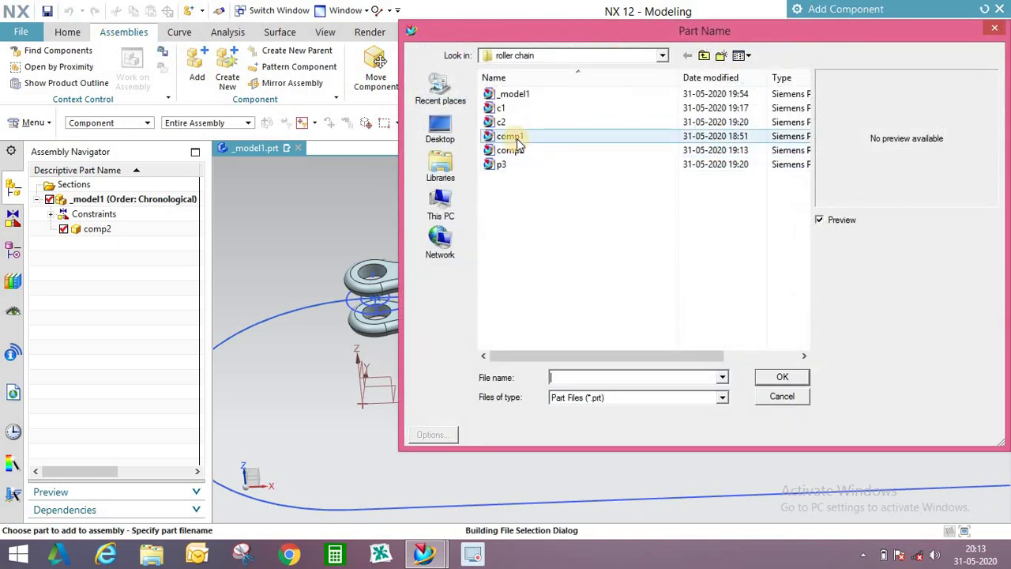
left_click(519, 138)
left_click(509, 124)
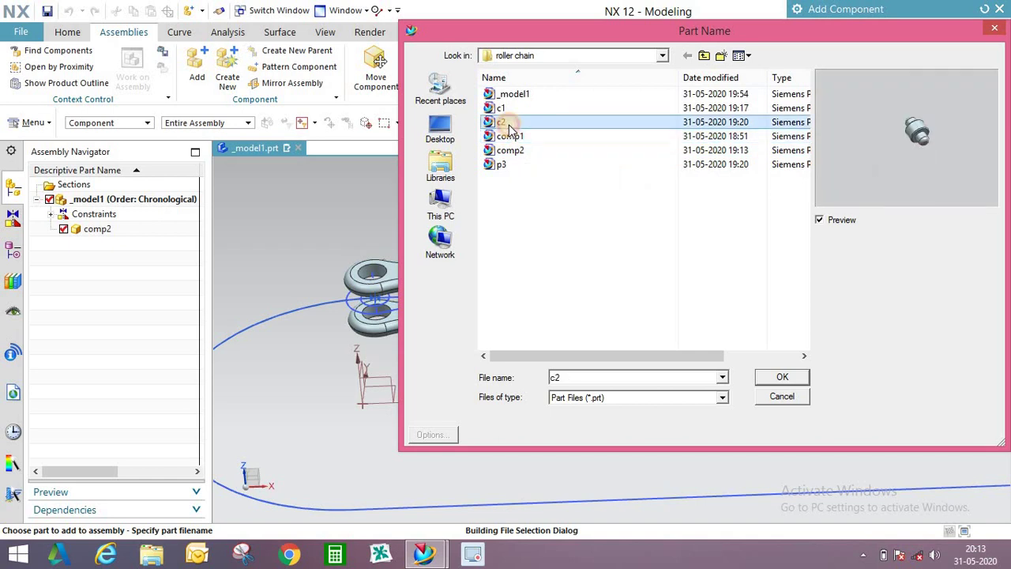
left_click(504, 108)
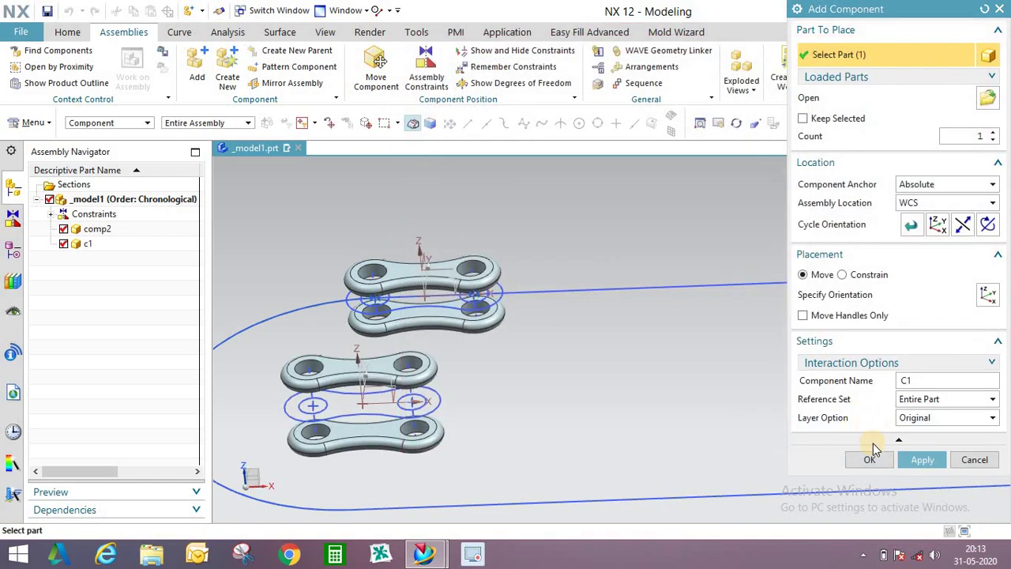
left_click(876, 461)
middle_click_drag(396, 366, 549, 335)
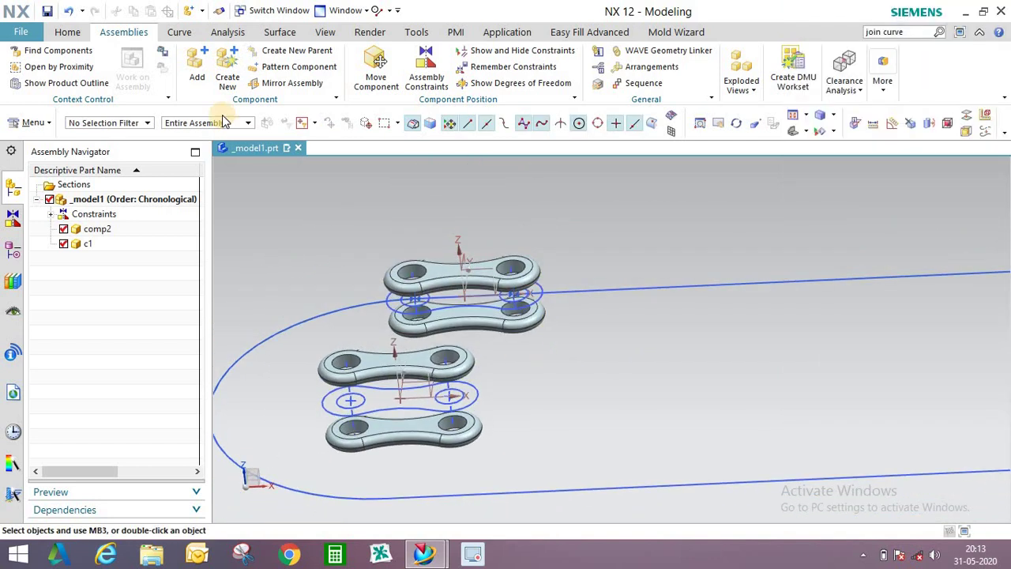
- Add a Touch constraint between the midpoint of the sketch line through c1's negative X hole and the path curve
left_click(425, 72)
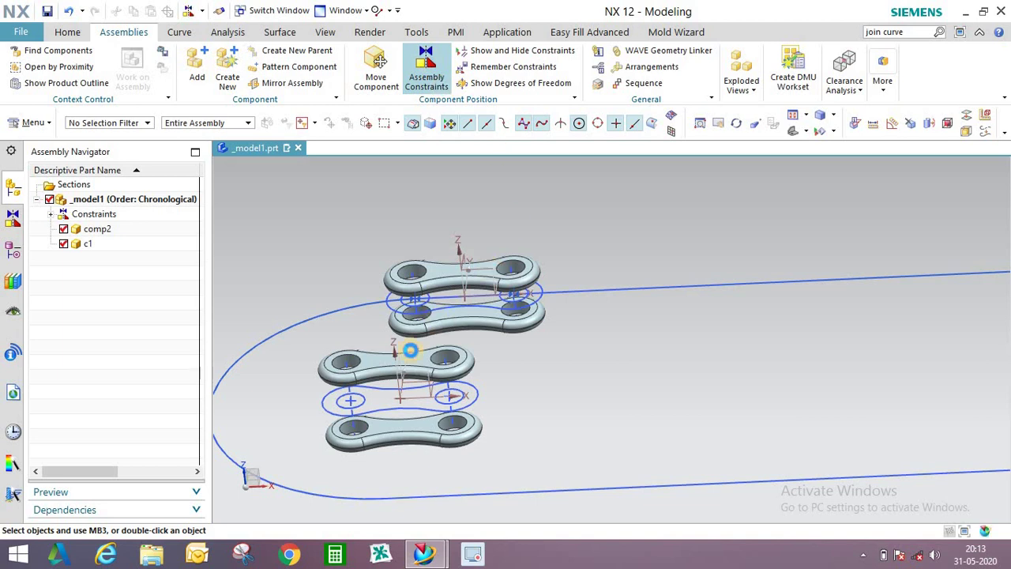
scroll(348, 365, "up", 4)
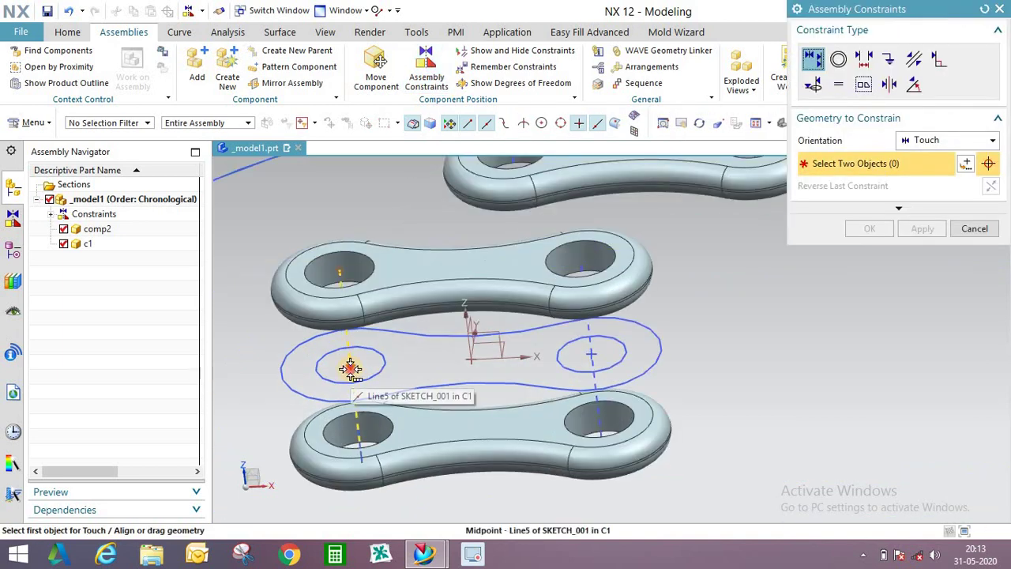
left_click(351, 368)
left_click(395, 346)
scroll(582, 282, "down", 4)
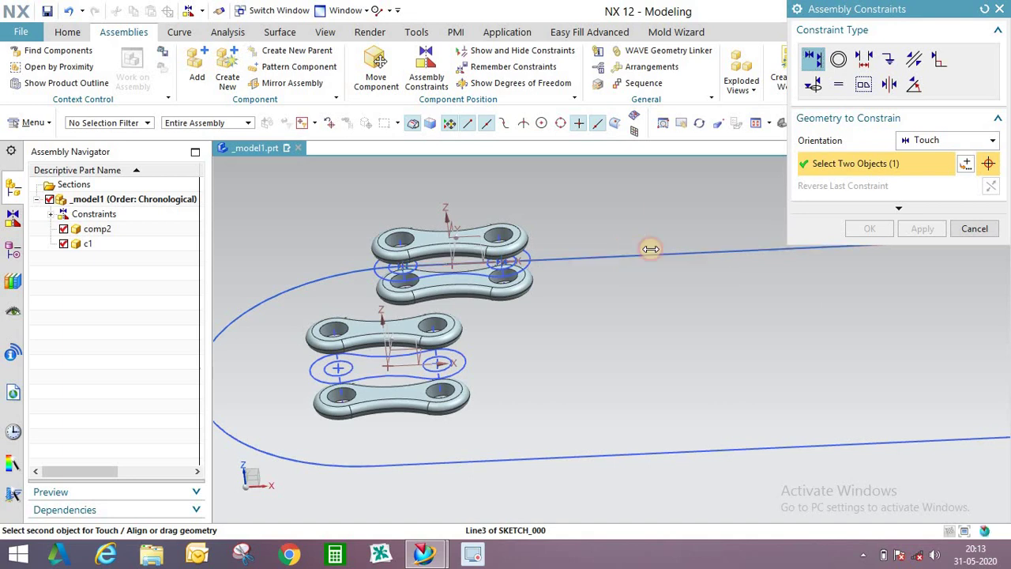
left_click(650, 249)
left_click(687, 261)
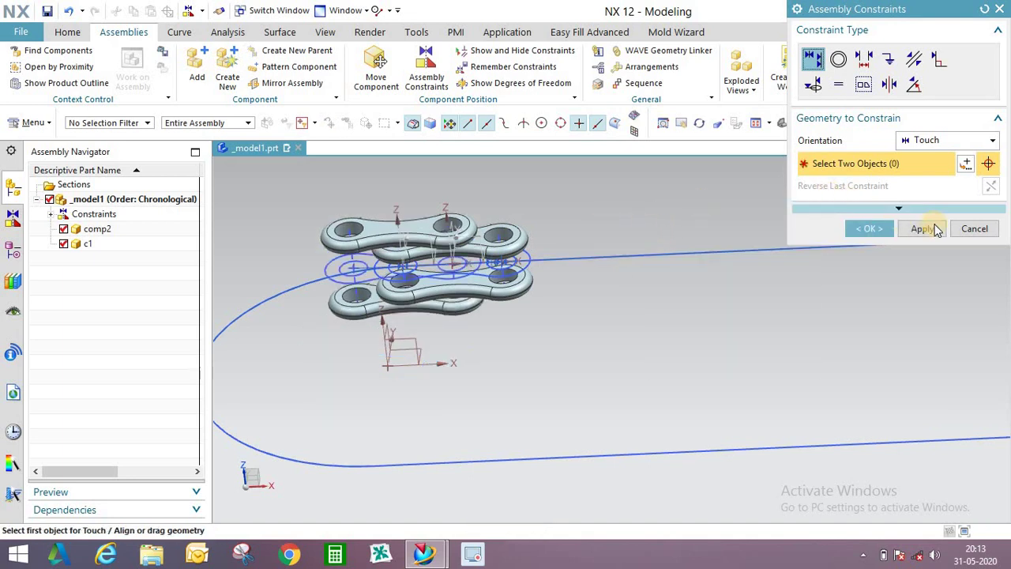
- Add a Touch constraint between the midpoint of the sketch line through c1's positive X hole and the path curve
scroll(451, 237, "up", 5)
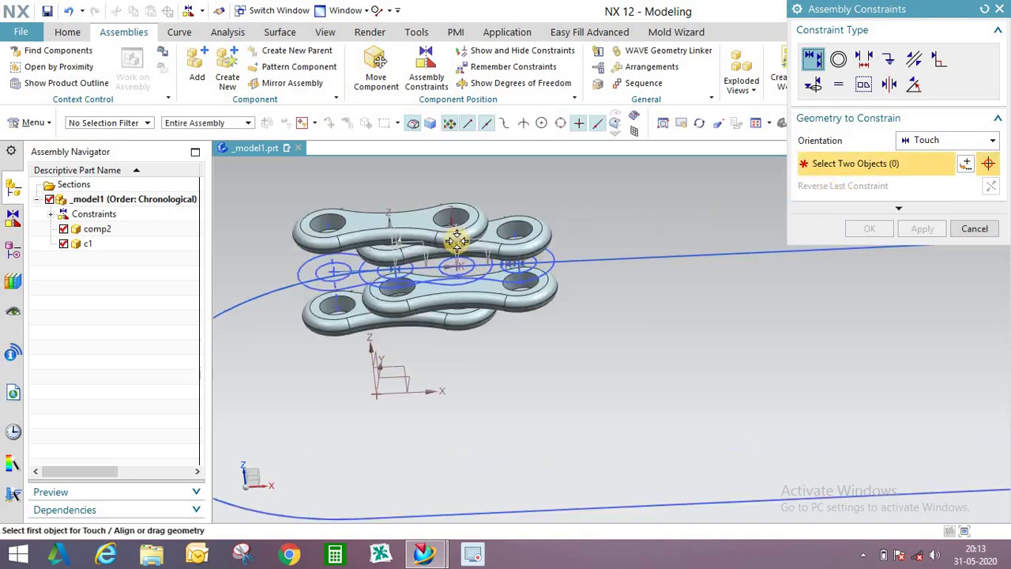
middle_click_drag(458, 217, 429, 312)
scroll(442, 332, "up", 2)
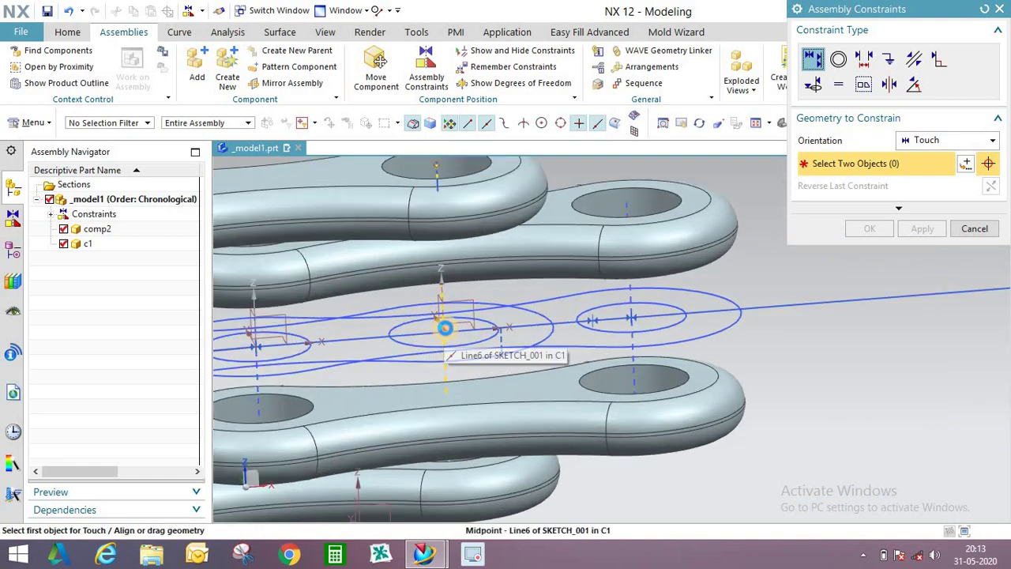
left_click(445, 327)
left_click(545, 339)
scroll(639, 305, "down", 4)
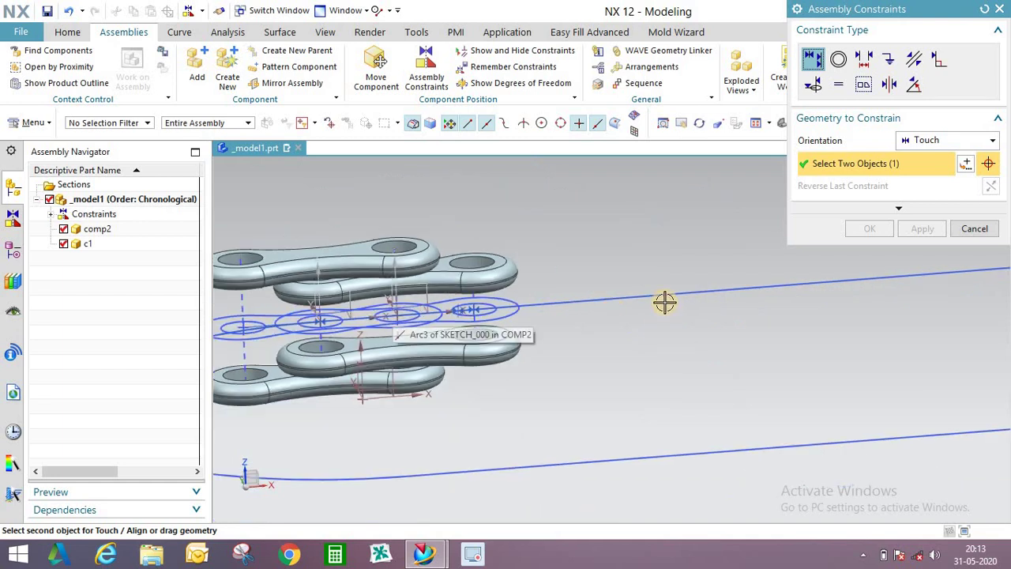
left_click(708, 292)
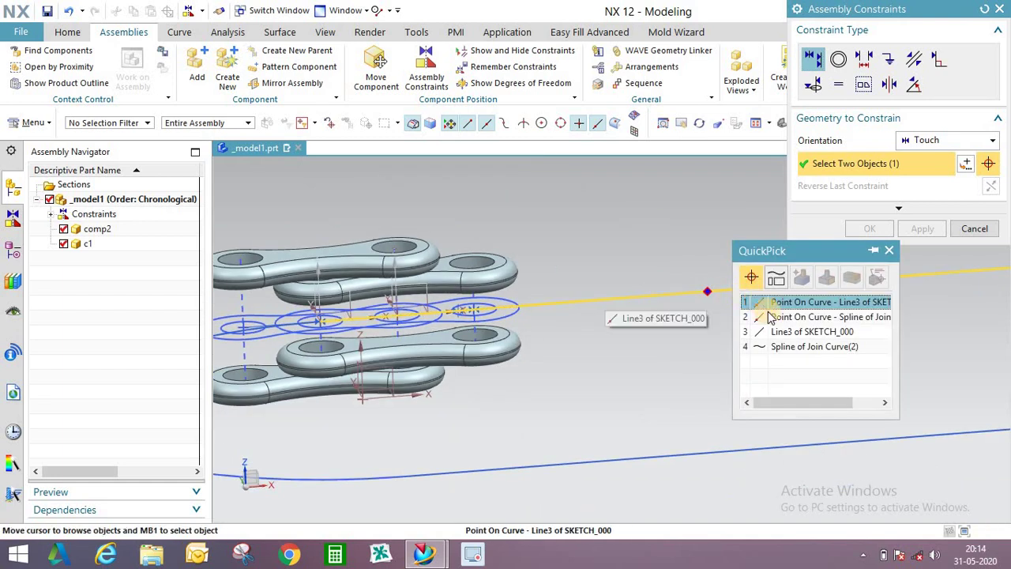
left_click(750, 316)
scroll(657, 283, "down", 3)
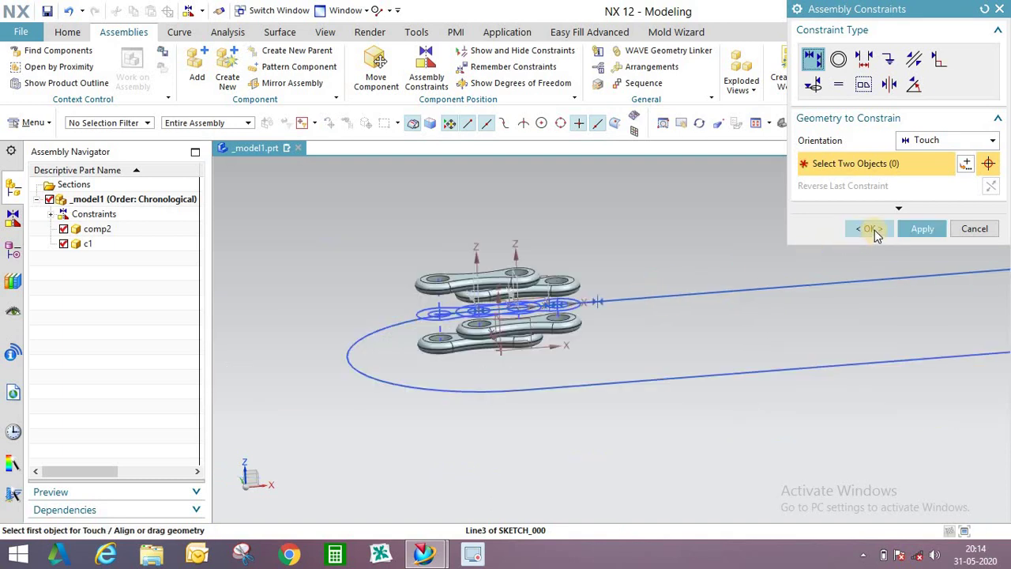
left_click(834, 228)
scroll(512, 287, "up", 2)
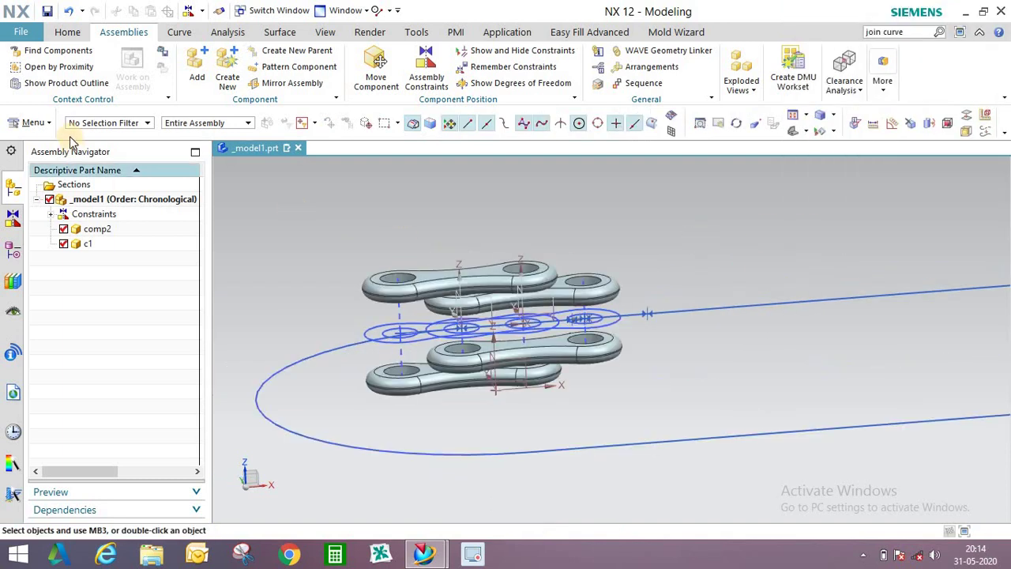
- Try moving and turning c1 along the path to about X 63.2 with Move Component's Dynamic motion
right_click(111, 245)
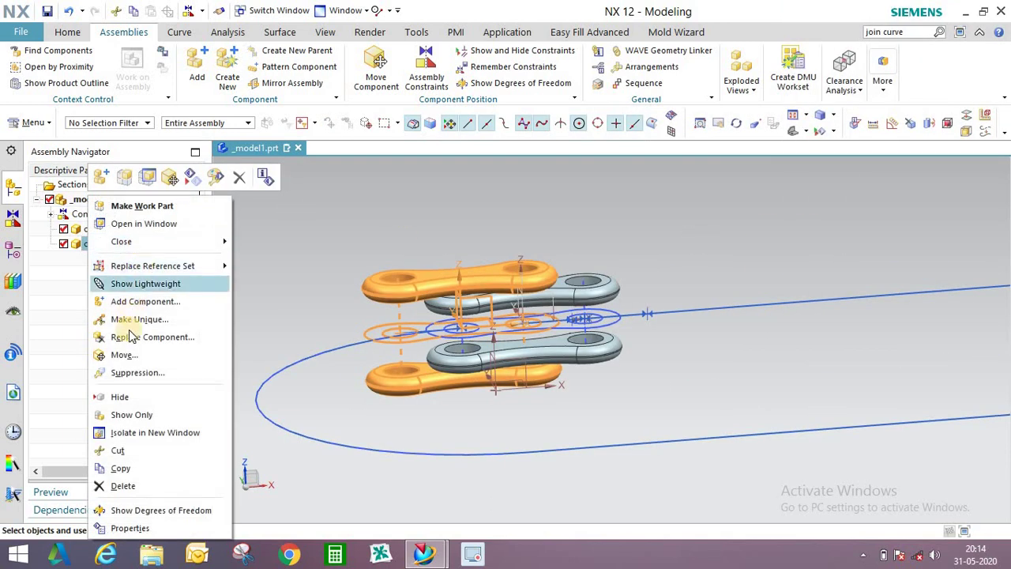
left_click(162, 336)
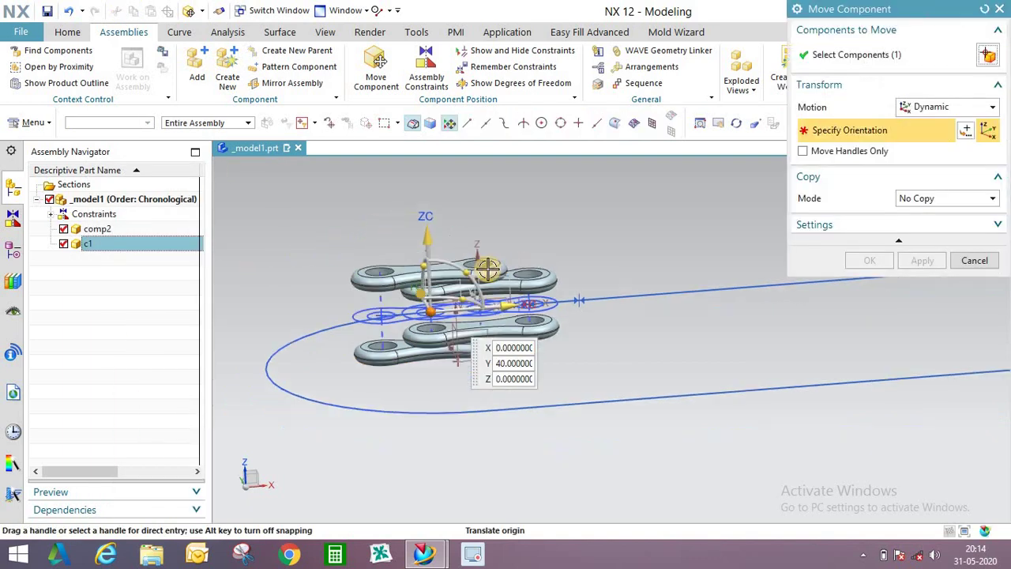
left_click_drag(526, 293, 591, 232)
middle_click_drag(573, 258, 511, 334)
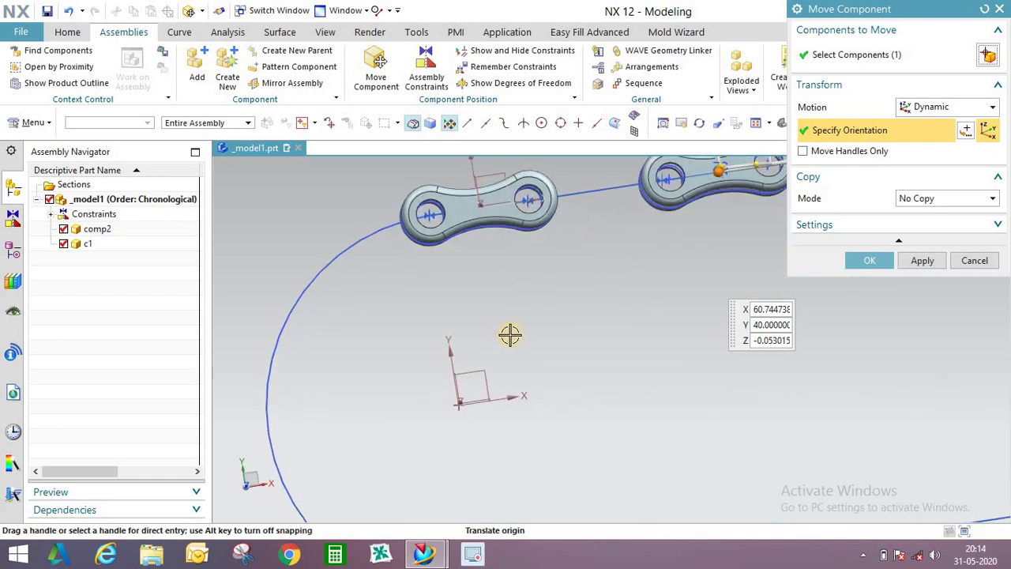
scroll(510, 335, "down", 4)
scroll(664, 189, "up", 3)
left_click_drag(530, 340, 571, 224)
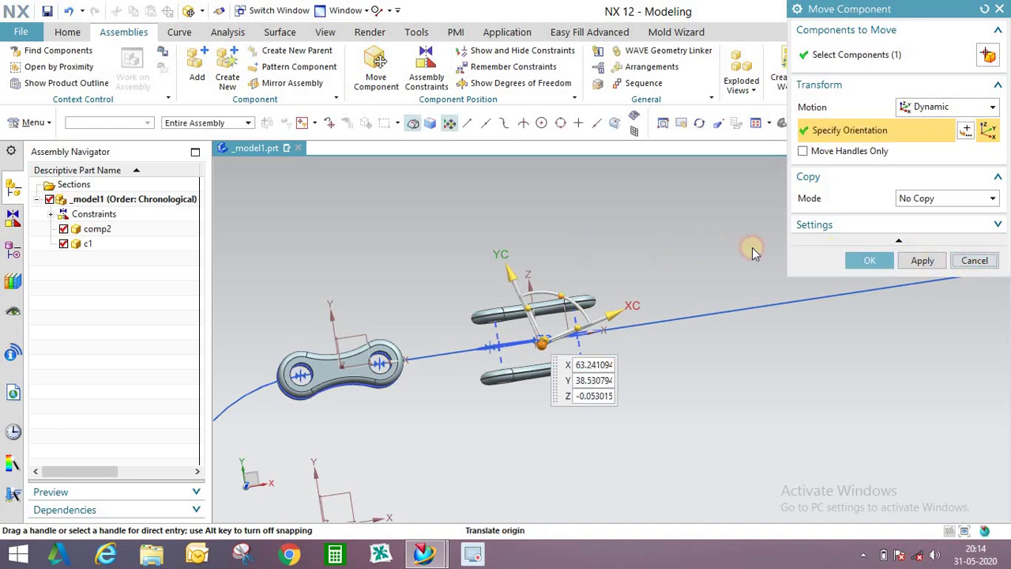
left_click(612, 296)
middle_click(635, 284)
- Inspect c1 beside comp2 on the path and undo the move of c1
mouse_move(603, 257)
middle_mouse_down()
mouse_move(602, 221)
mouse_move(614, 248)
middle_mouse_up()
scroll(453, 296, "up", 3)
middle_click_drag(454, 296, 514, 301)
scroll(451, 277, "down", 2)
scroll(515, 300, "down", 1)
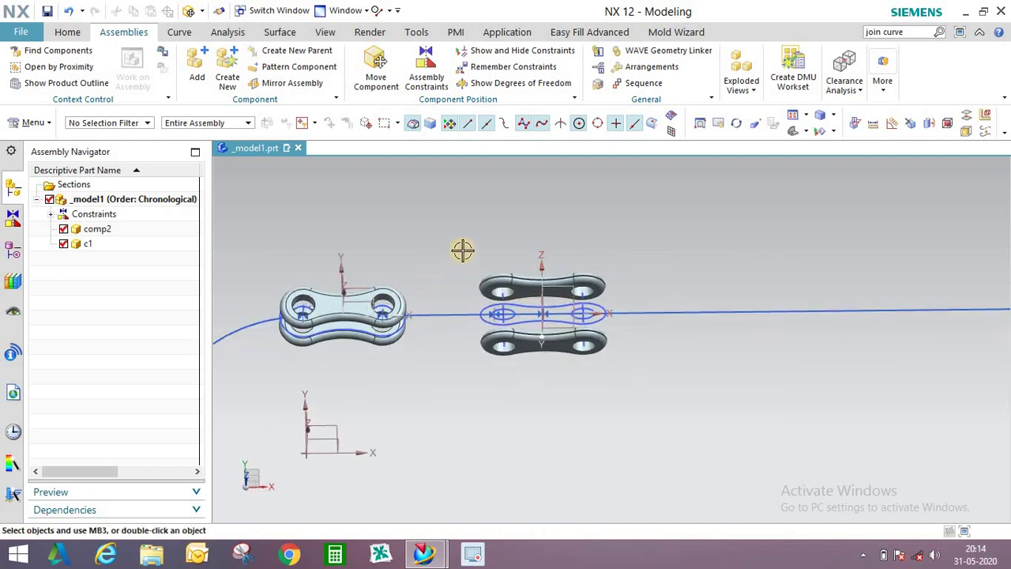
middle_click_drag(463, 251, 534, 229)
scroll(382, 309, "up", 3)
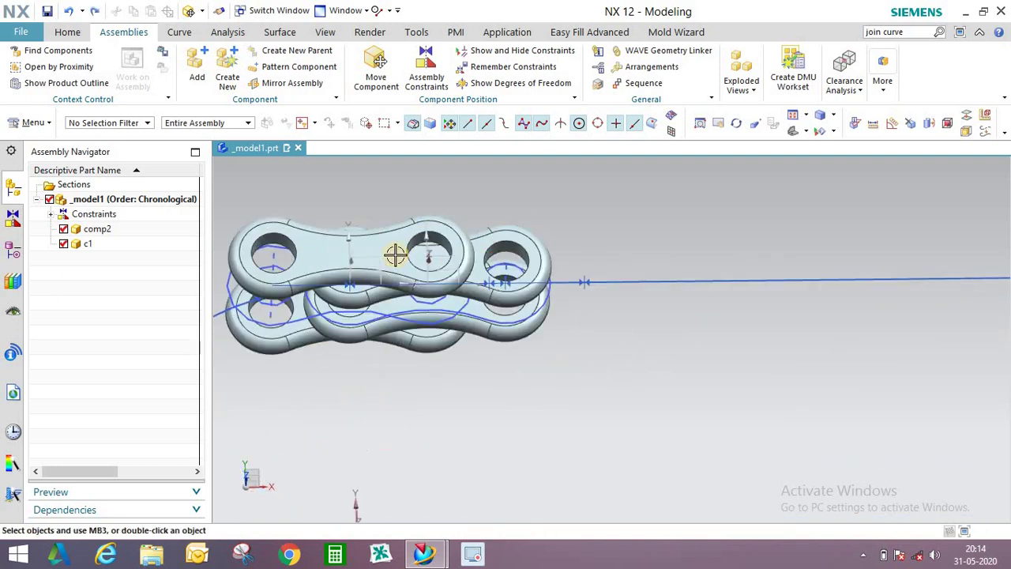
middle_click_drag(395, 255, 338, 237)
scroll(338, 327, "down", 2)
scroll(454, 242, "up", 2)
scroll(462, 310, "down", 2)
scroll(346, 286, "up", 2)
scroll(316, 223, "up", 2)
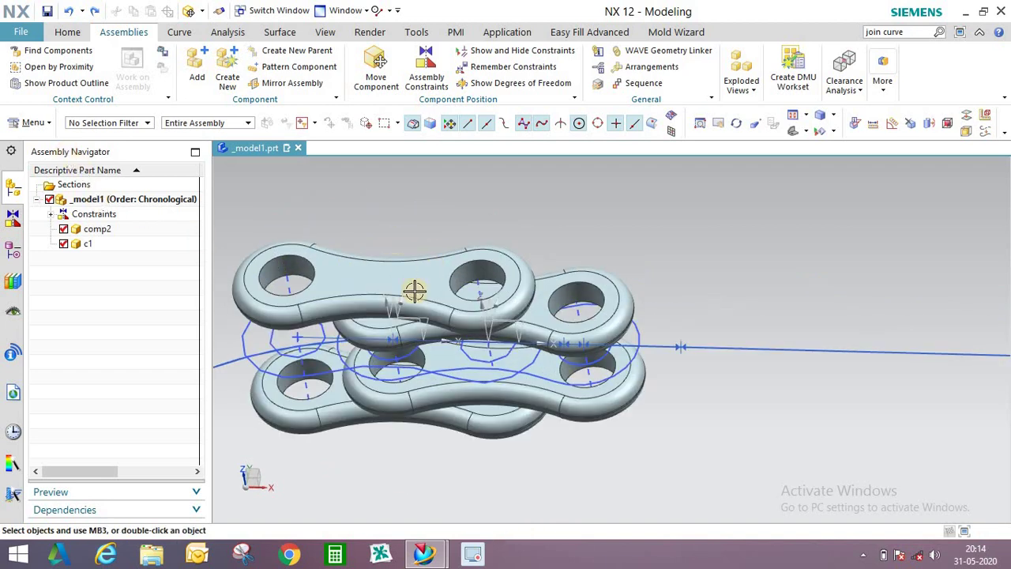
scroll(414, 291, "down", 3)
left_click(33, 123)
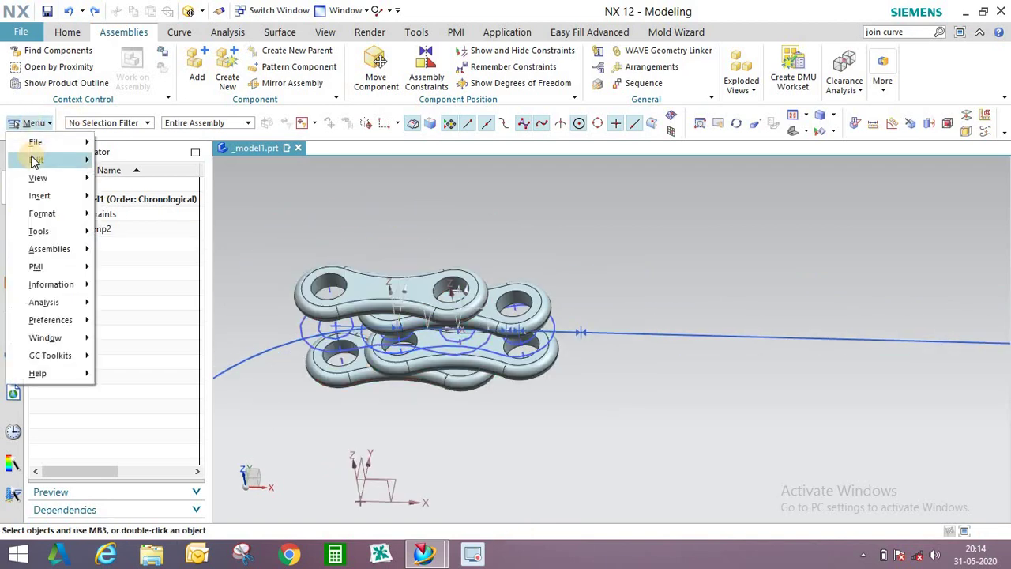
left_click(471, 197)
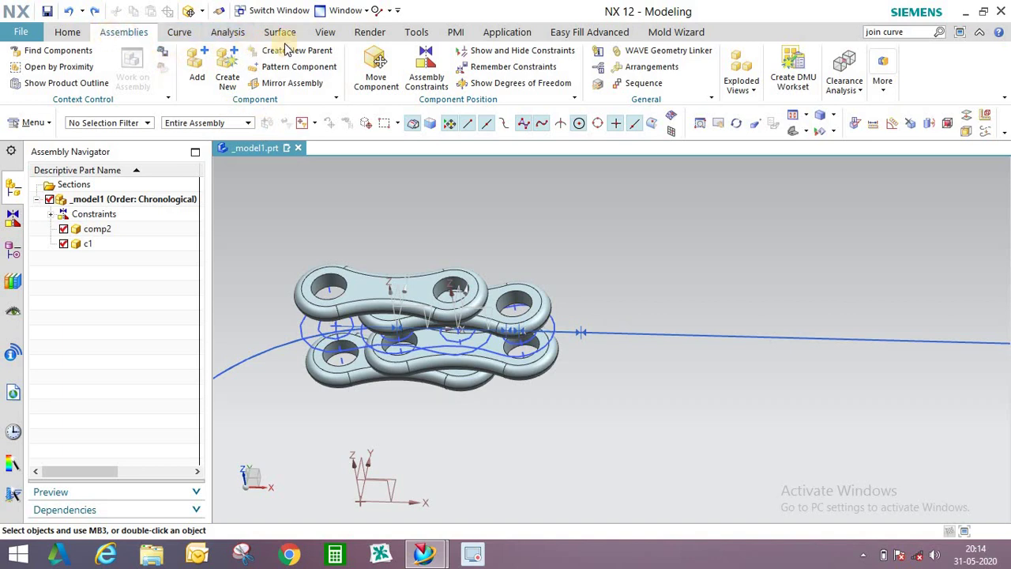
- Add a Concentric constraint between c1's negative X hole edge and comp2's positive X hole edge on the upper plates
left_click(420, 75)
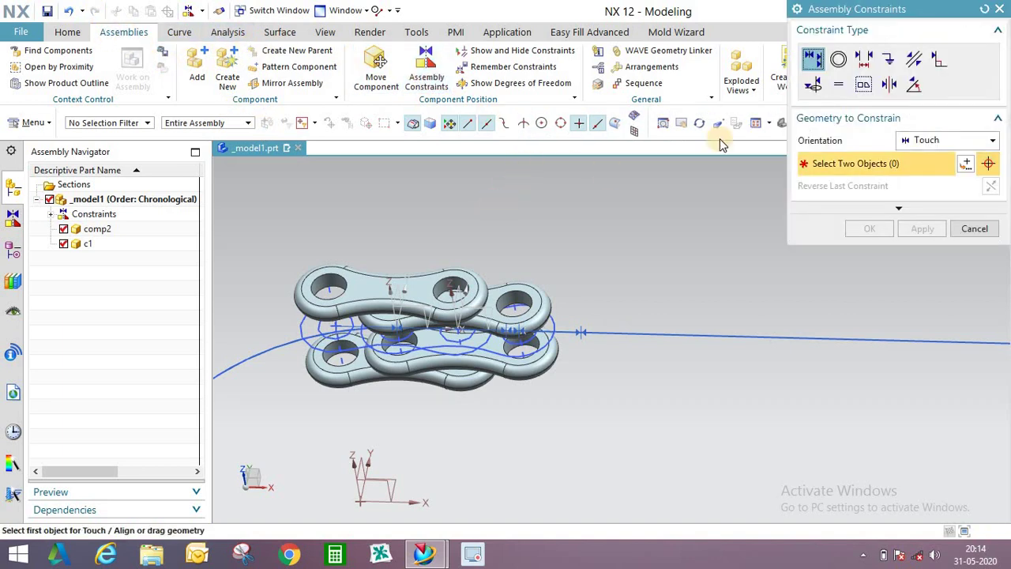
left_click(841, 62)
middle_click_drag(356, 251, 392, 217)
scroll(294, 368, "up", 5)
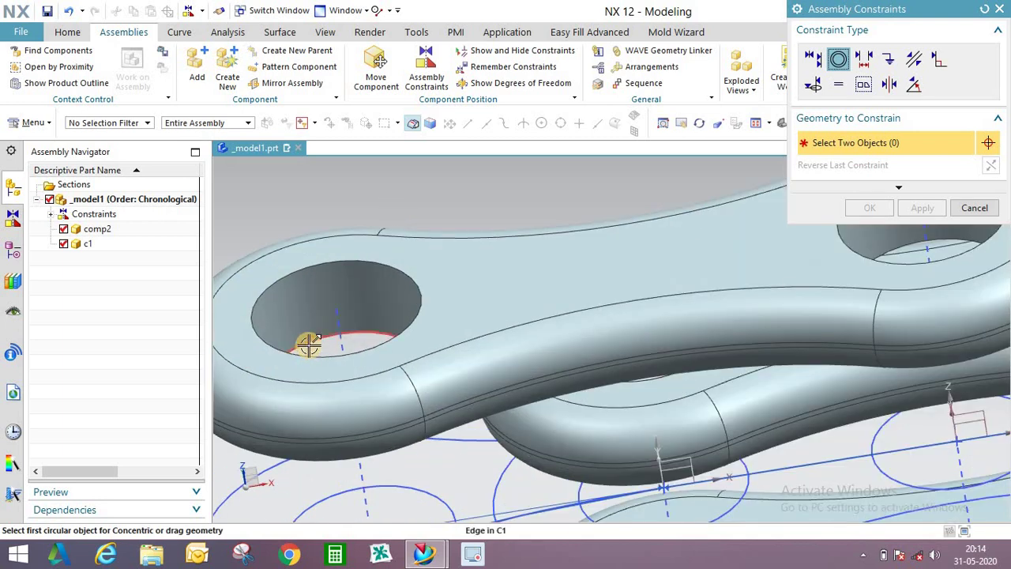
left_click(292, 275)
scroll(535, 300, "down", 3)
scroll(584, 237, "up", 4)
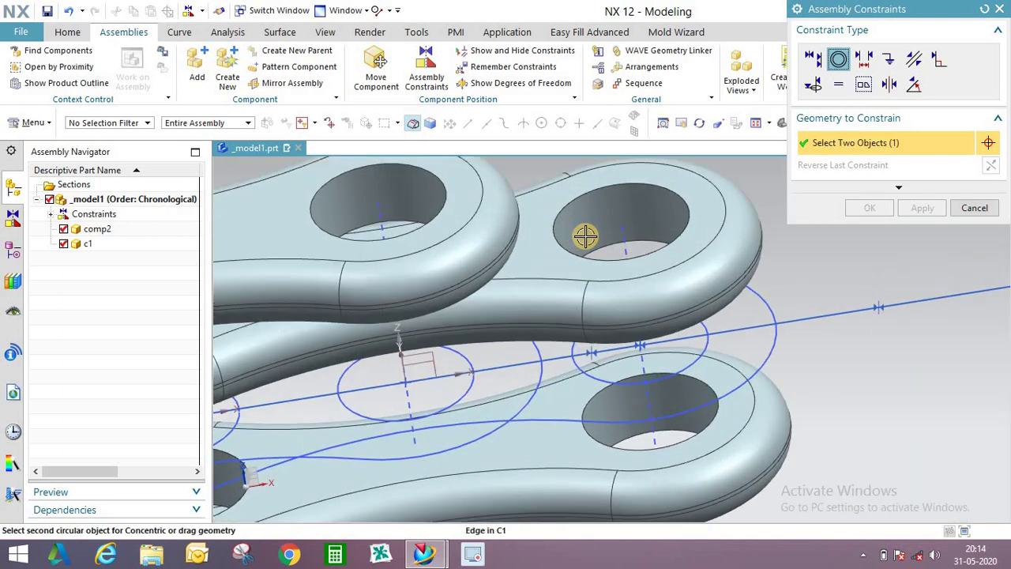
left_click(598, 196)
scroll(828, 251, "down", 4)
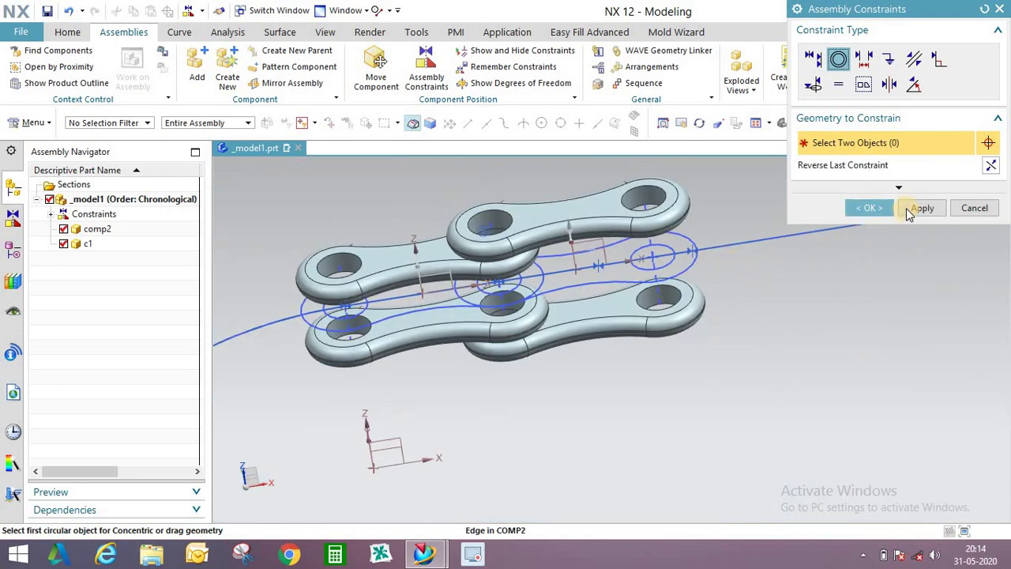
left_click(893, 209)
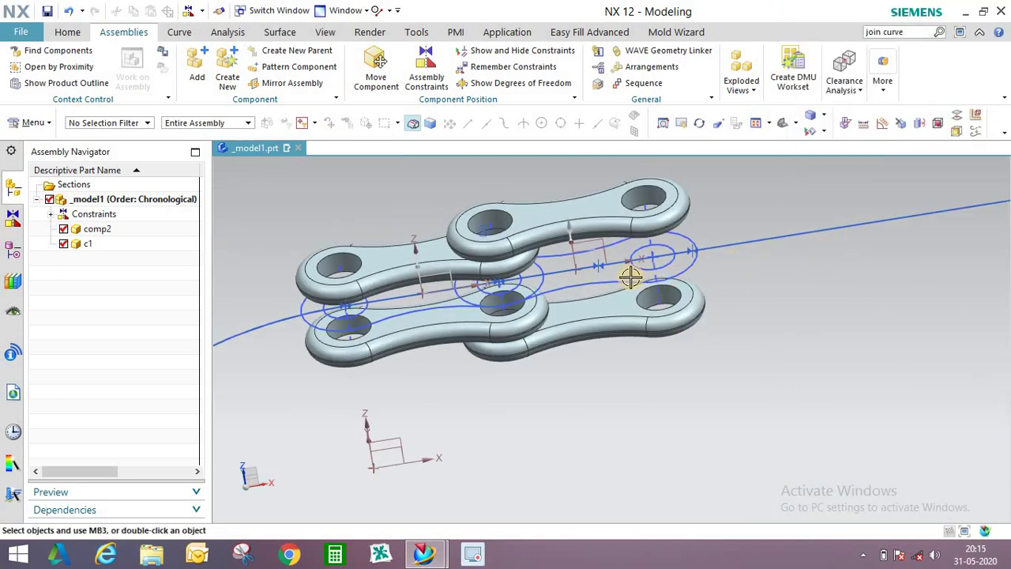
- Add part p3 from the roller chain folder to the assembly at the WCS origin
middle_click_drag(632, 276, 553, 251)
scroll(560, 255, "down", 2)
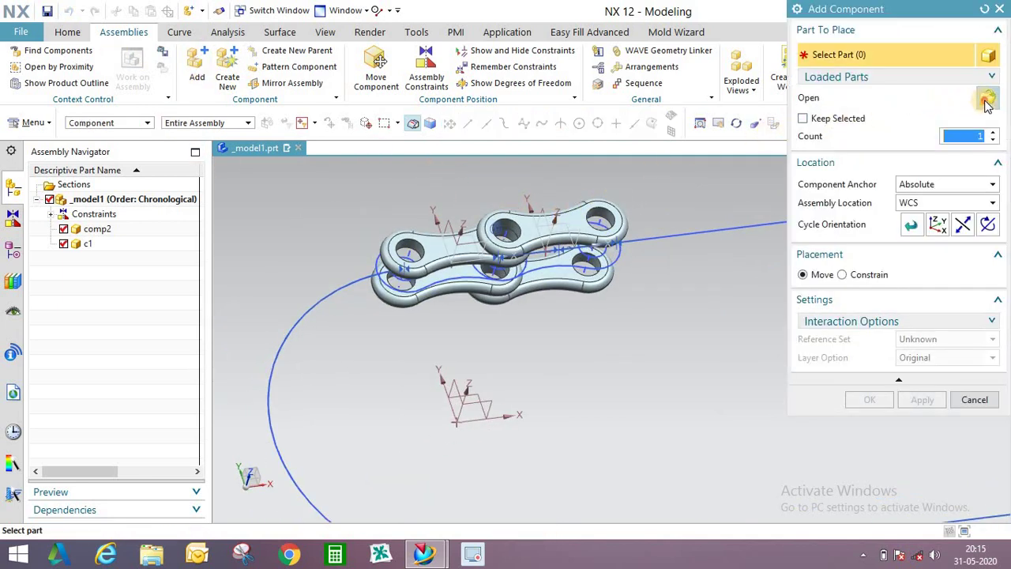
left_click(987, 102)
left_click(514, 150)
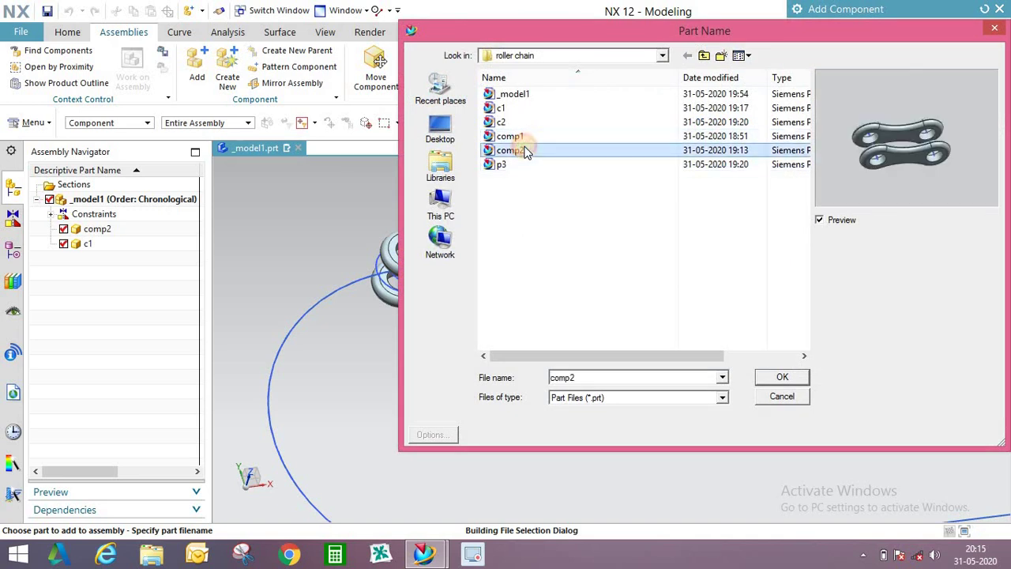
left_click(523, 137)
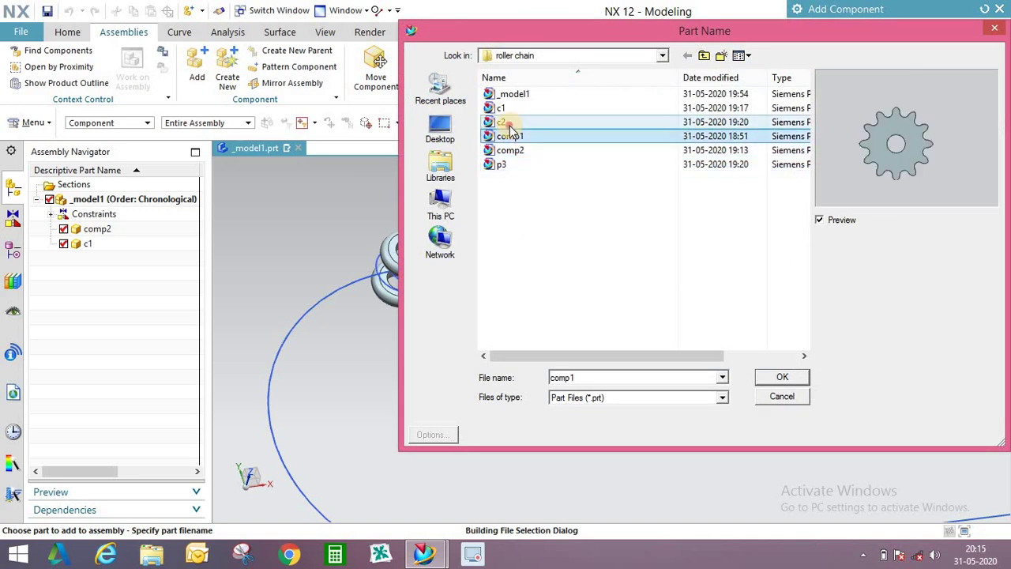
left_click(510, 122)
left_click(497, 164)
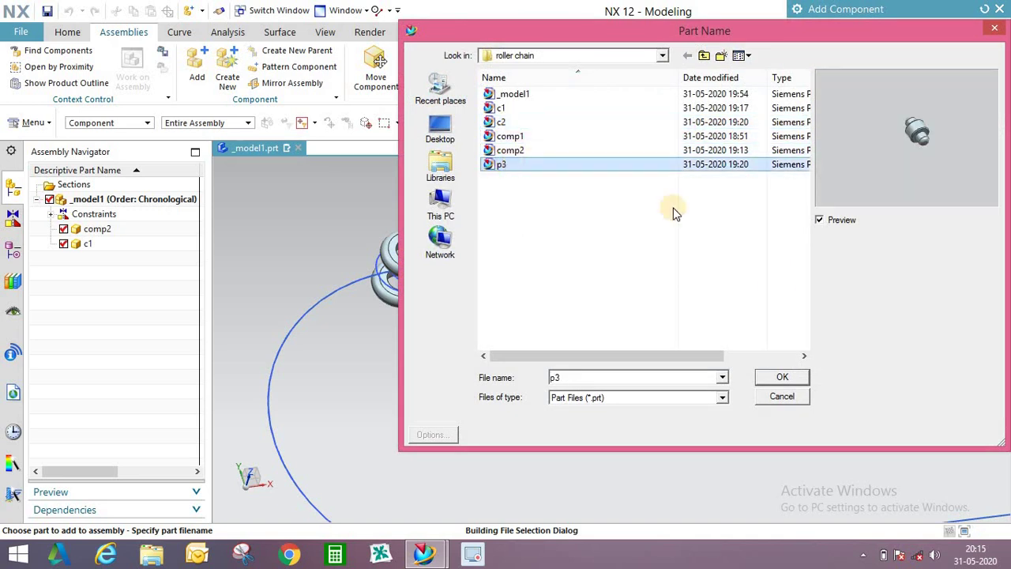
left_click(782, 377)
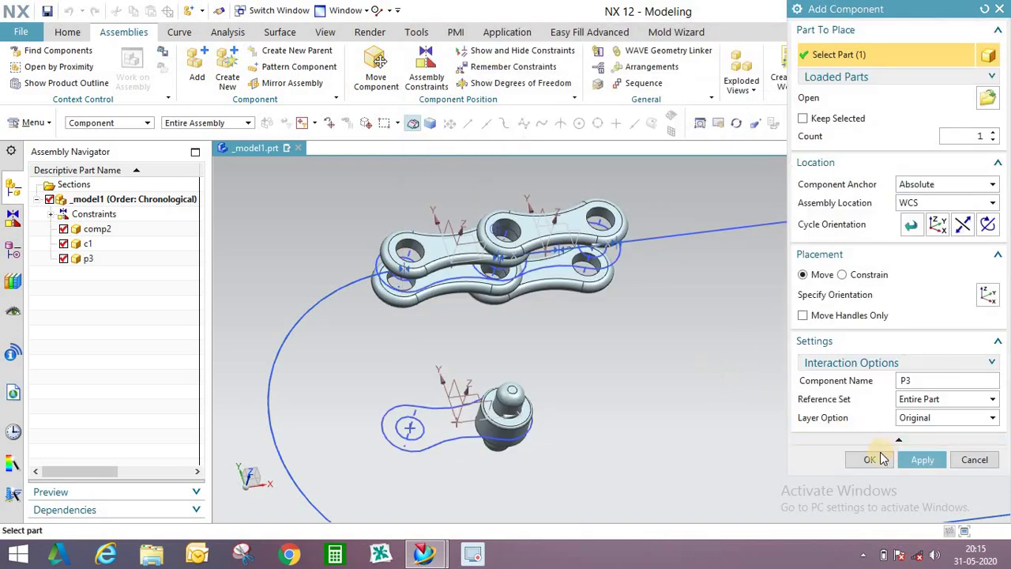
left_click(869, 459)
- Add a Concentric constraint between the edge where p3's upper pin meets its collar and the underside hole edge of comp2's upper plate at positive X
middle_click_drag(508, 384, 526, 339)
scroll(506, 280, "up", 2)
scroll(517, 290, "down", 1)
middle_click_drag(517, 289, 517, 288)
scroll(517, 287, "down", 2)
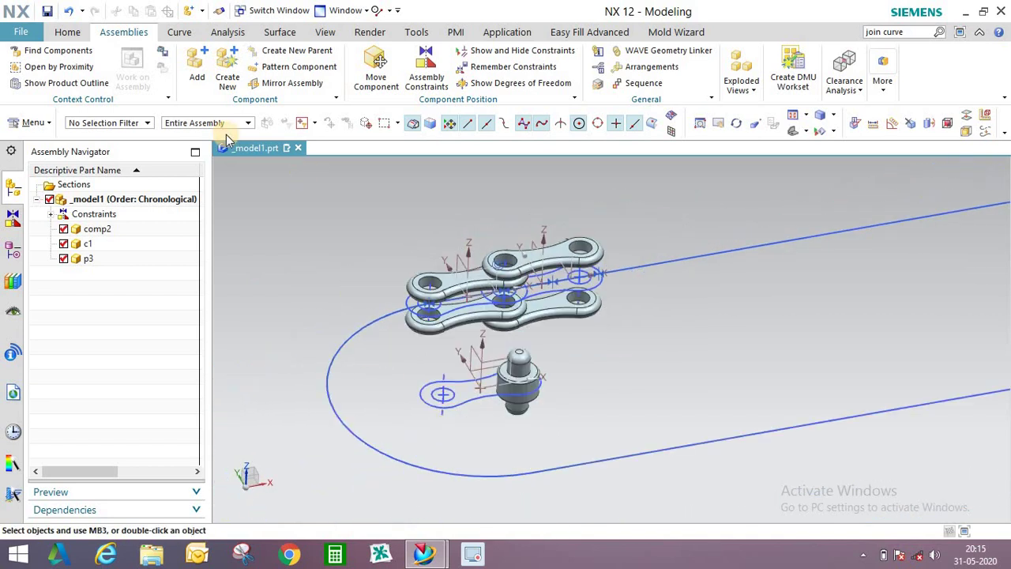
left_click(425, 68)
scroll(514, 383, "up", 5)
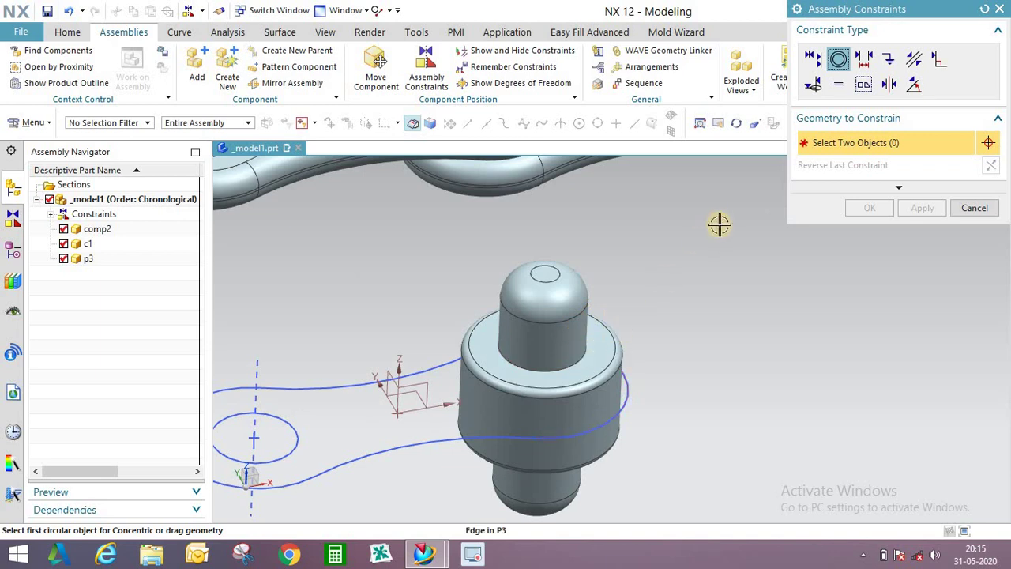
scroll(579, 408, "down", 4)
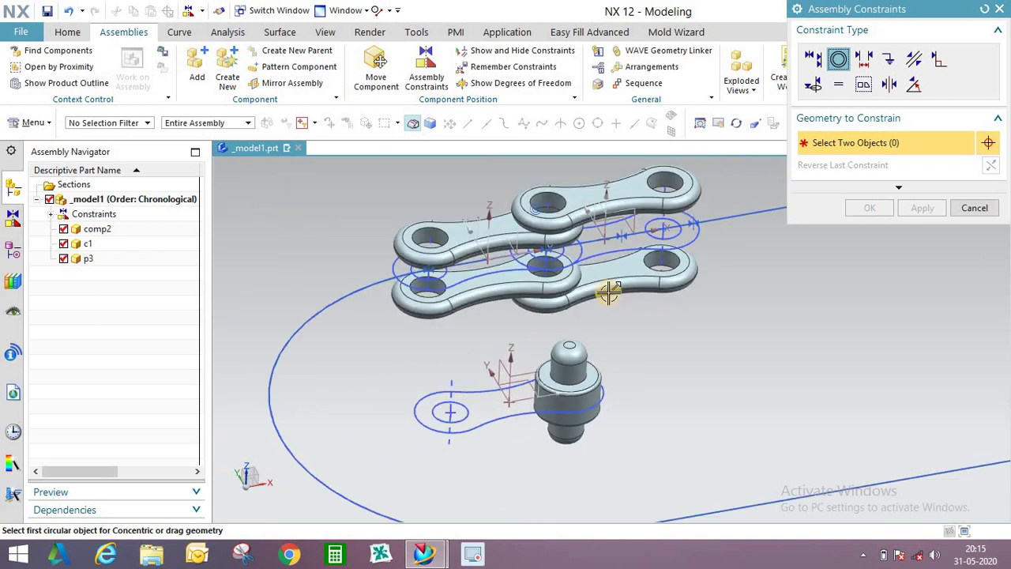
scroll(610, 294, "up", 2)
scroll(588, 397, "down", 1)
scroll(573, 403, "up", 3)
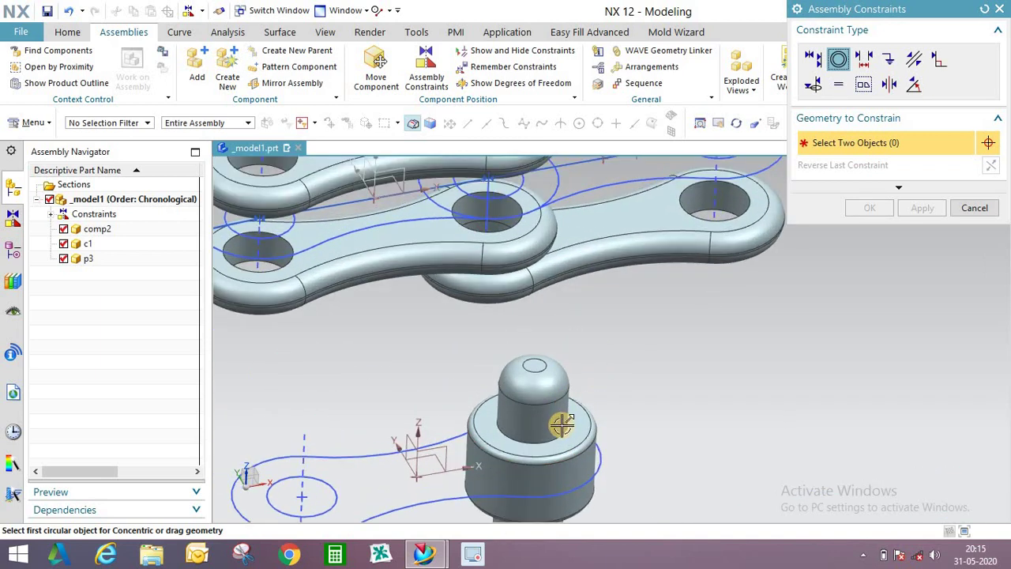
left_click(606, 379)
scroll(608, 352, "down", 2)
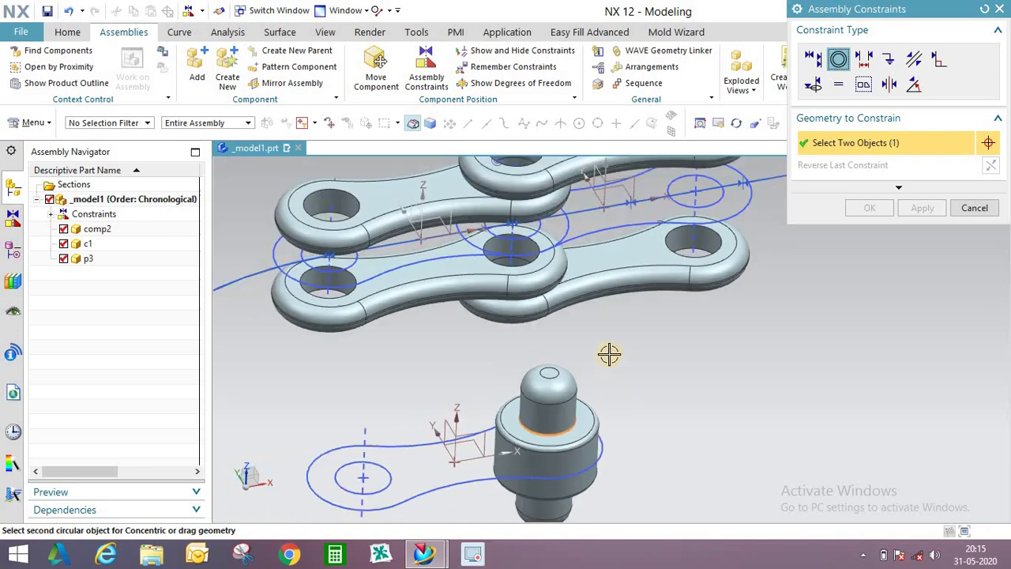
middle_click_drag(607, 353, 585, 393)
scroll(588, 372, "up", 4)
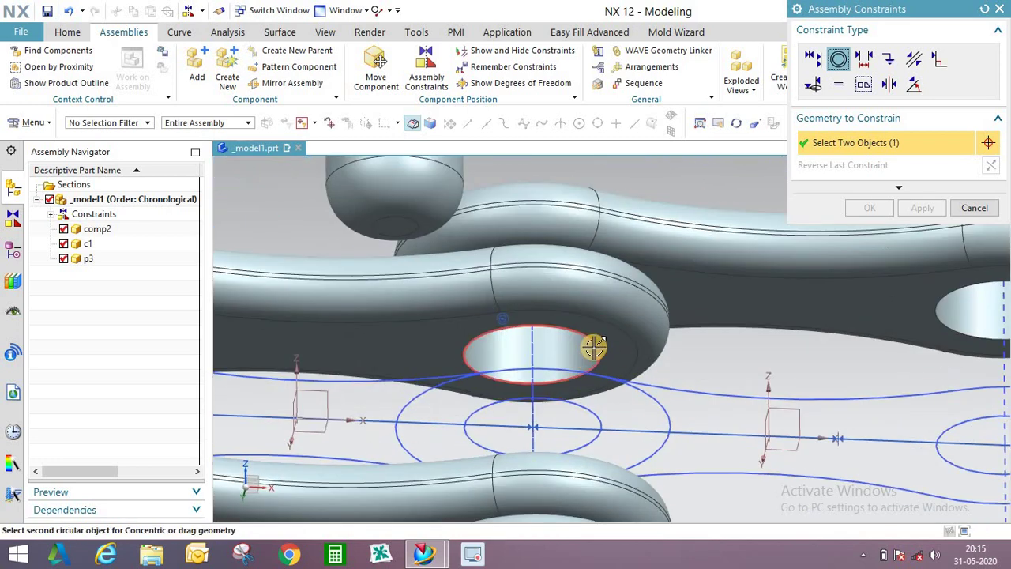
left_click(560, 302)
scroll(853, 245, "down", 4)
left_click(869, 207)
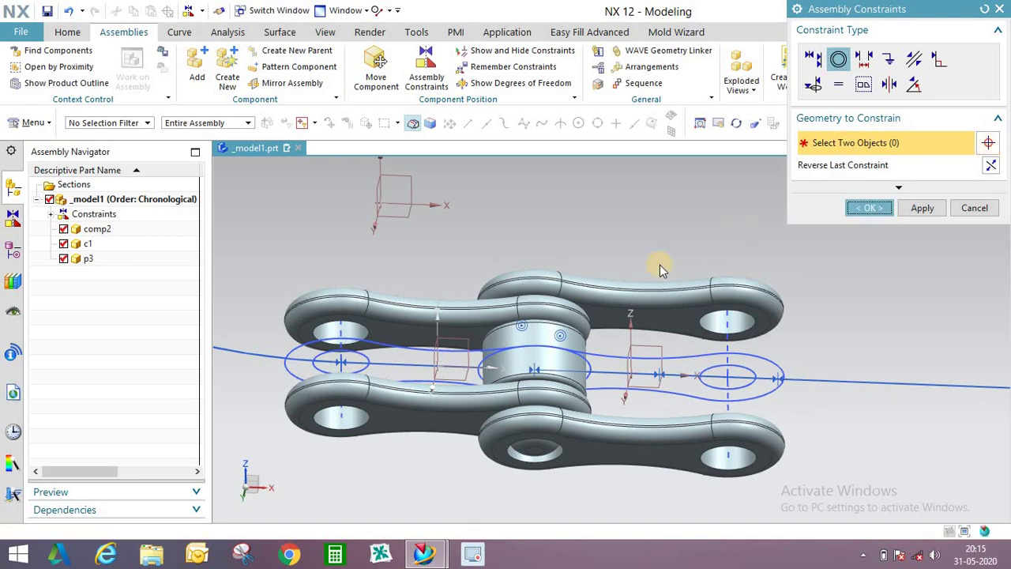
- Add a second p3 component from the roller chain folder at the WCS origin
middle_click_drag(658, 266, 709, 281)
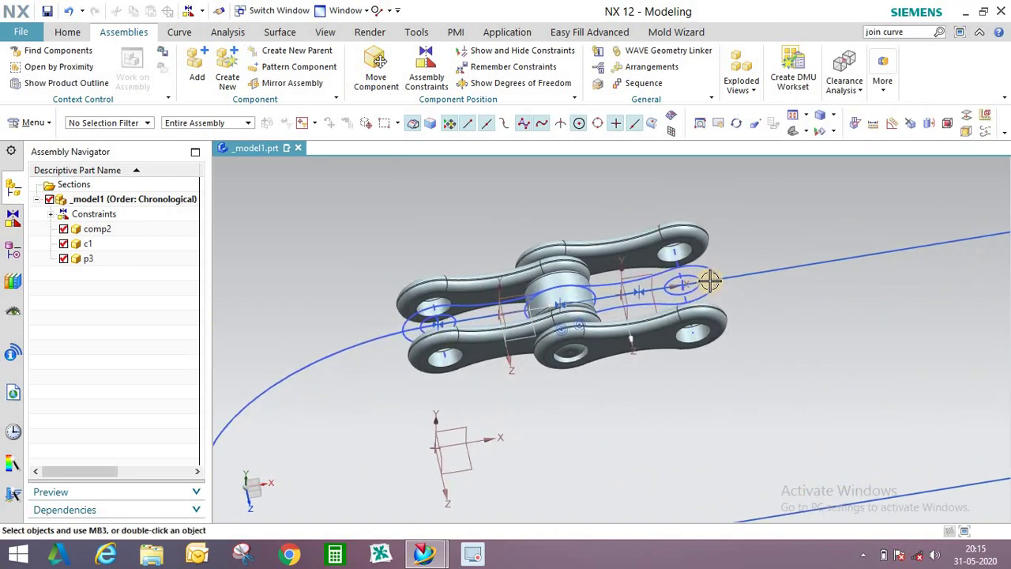
middle_click_drag(620, 279, 601, 230)
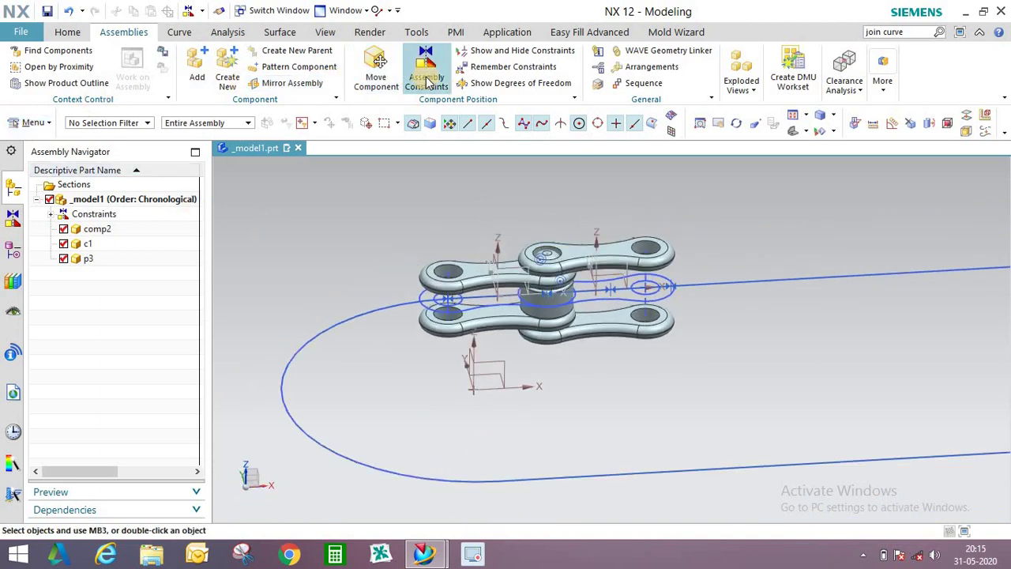
left_click(207, 63)
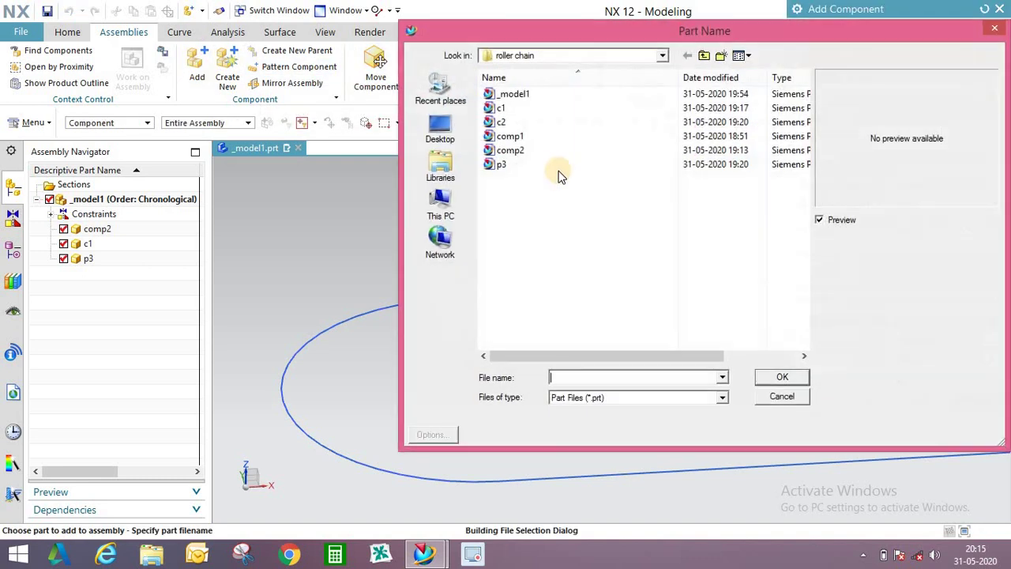
left_click(558, 167)
left_click(779, 376)
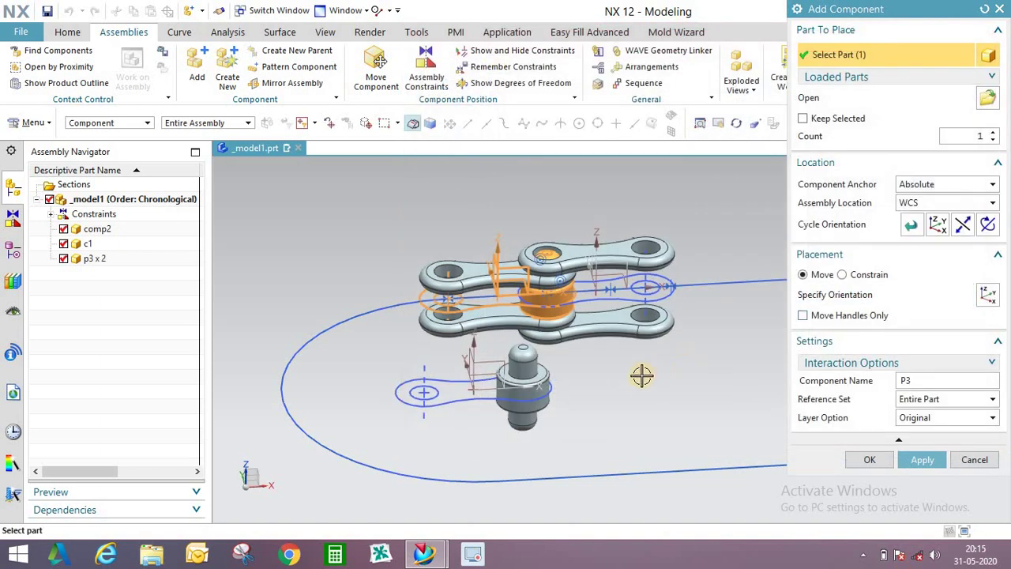
scroll(638, 386, "up", 1)
middle_click_drag(642, 372, 719, 411)
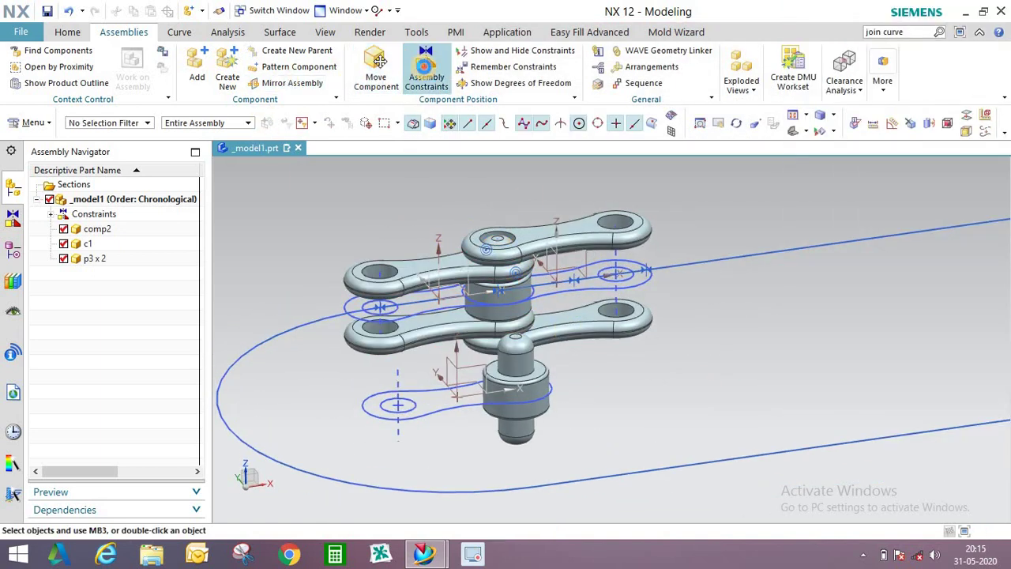
- Add a Concentric constraint between the second p3's top end edge and c1's positive X hole edge on the upper plate
scroll(569, 348, "up", 4)
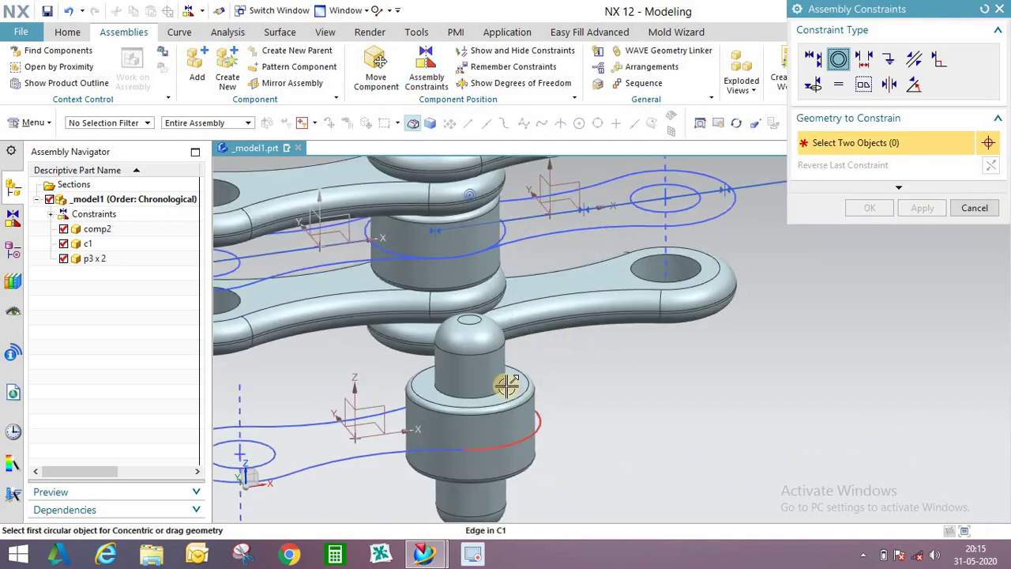
scroll(506, 412, "down", 4)
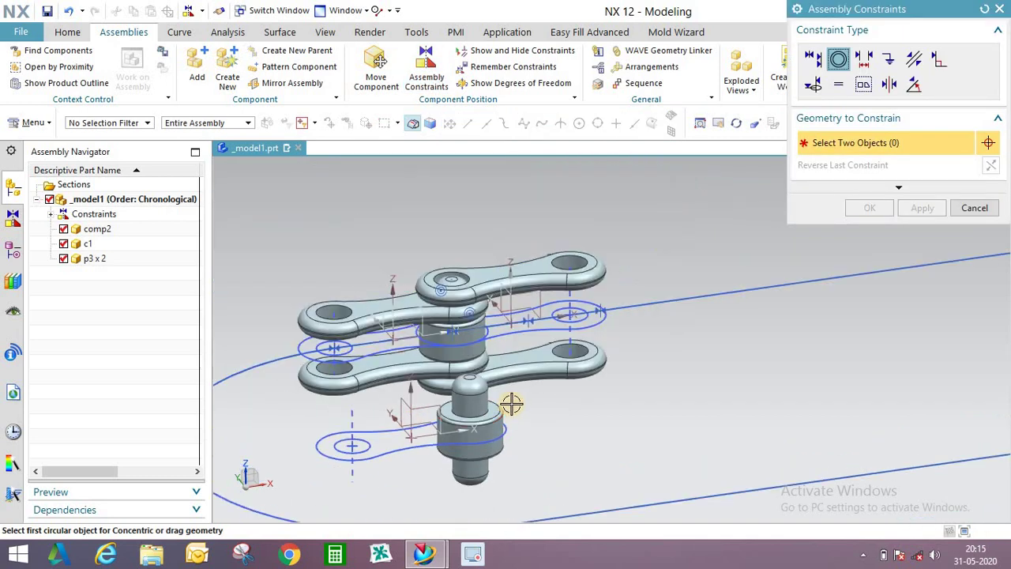
scroll(511, 404, "up", 3)
scroll(474, 368, "down", 1)
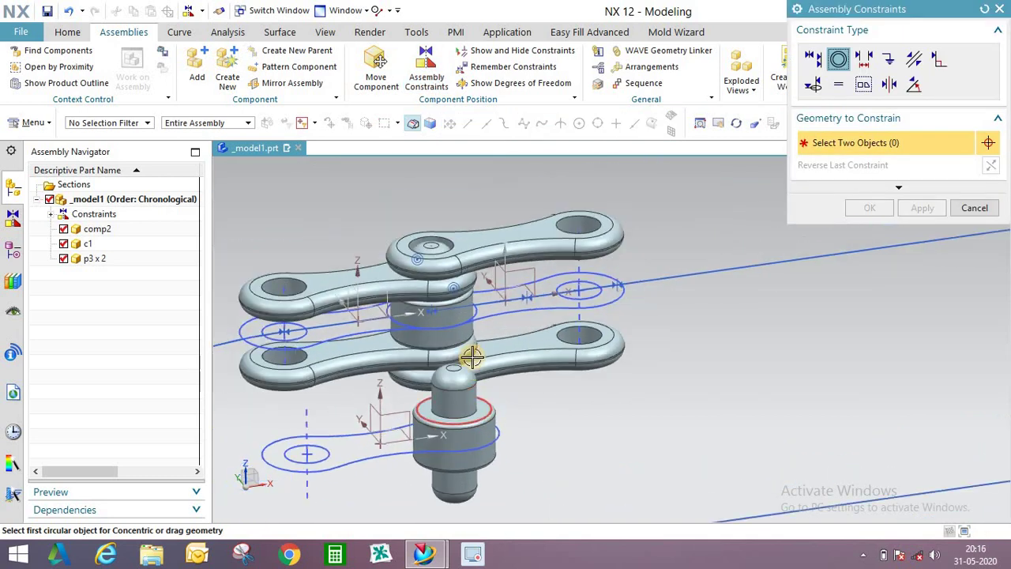
middle_click_drag(479, 348, 466, 371)
scroll(450, 399, "up", 4)
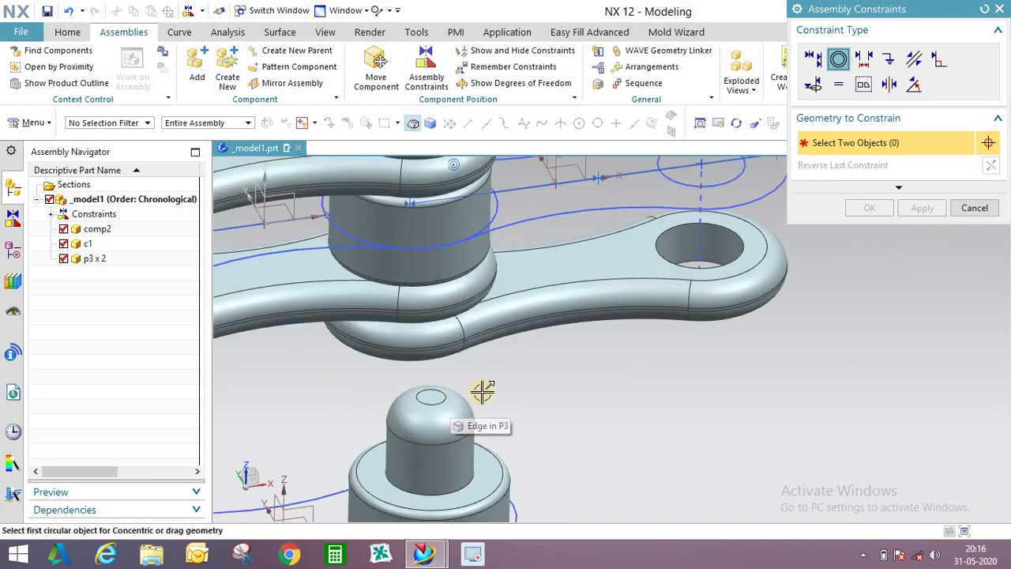
scroll(485, 391, "down", 2)
middle_click_drag(488, 391, 471, 374)
middle_click_drag(473, 375, 489, 384)
scroll(664, 373, "up", 2)
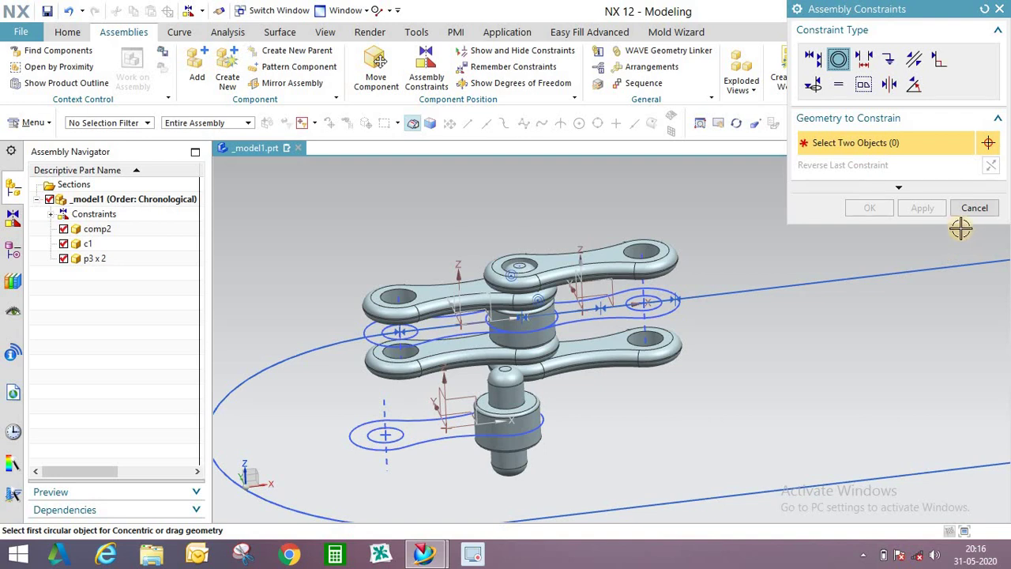
scroll(512, 368, "down", 3)
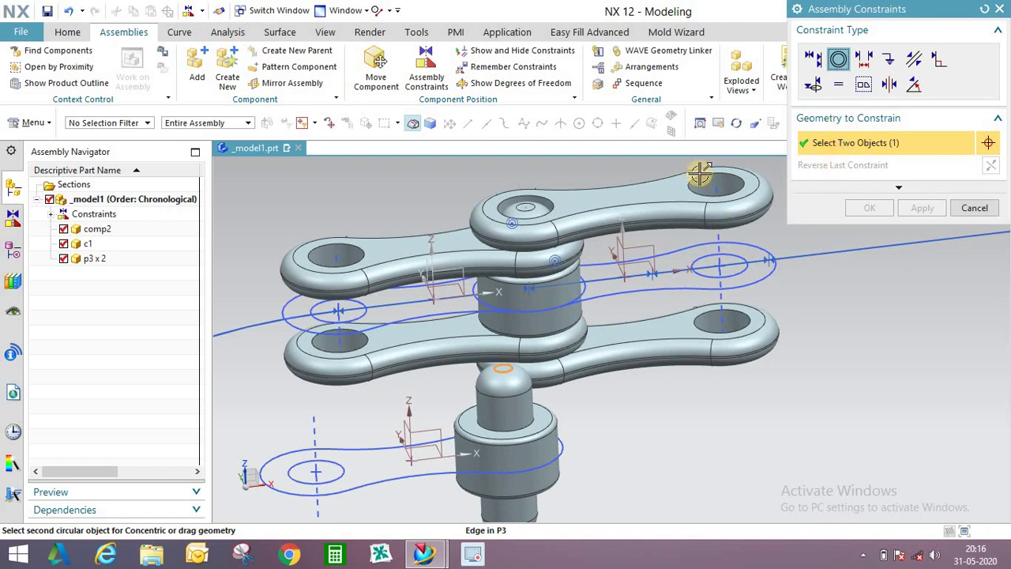
left_click(695, 182)
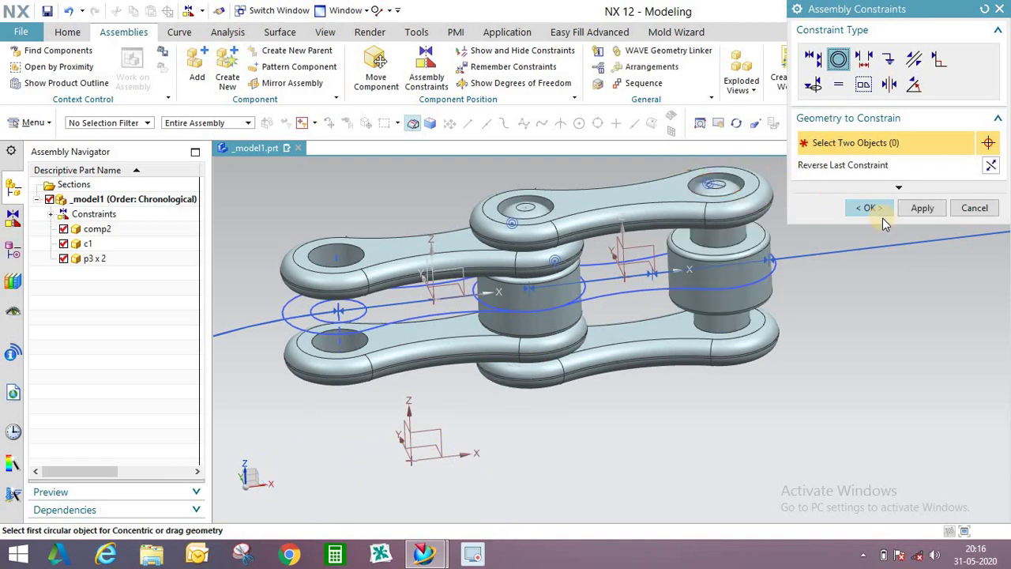
left_click(865, 207)
- Start a component pattern with comp2, c1 and both p3 pins selected as the components to pattern
middle_click_drag(729, 219, 498, 341)
scroll(576, 309, "up", 5)
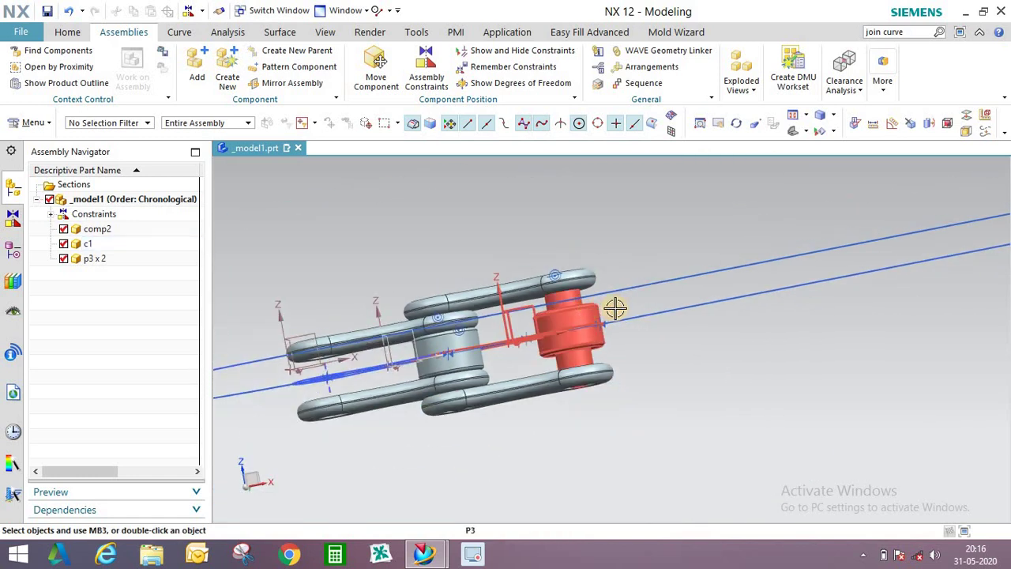
key("ctrl+alt+f")
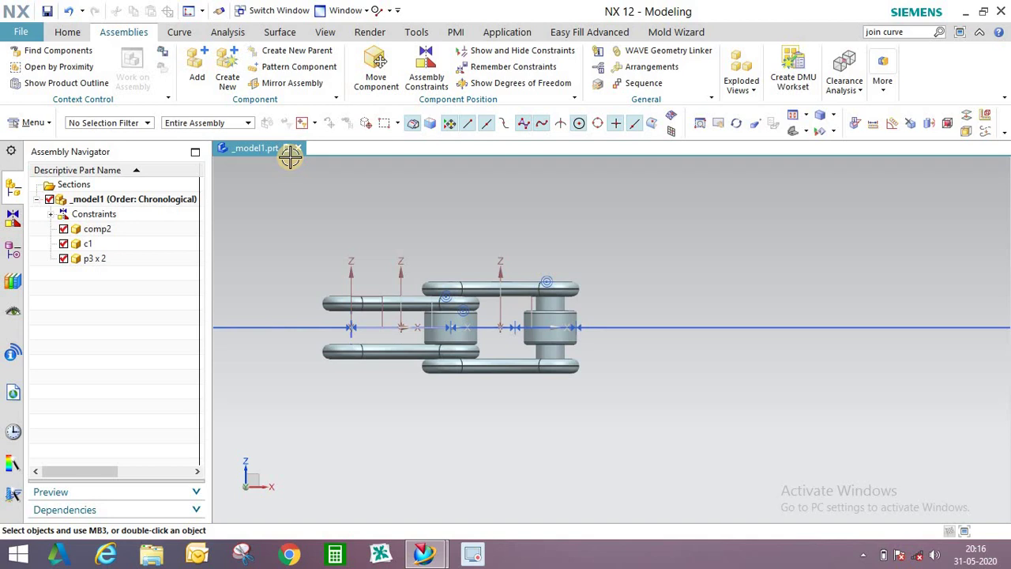
left_click(65, 33)
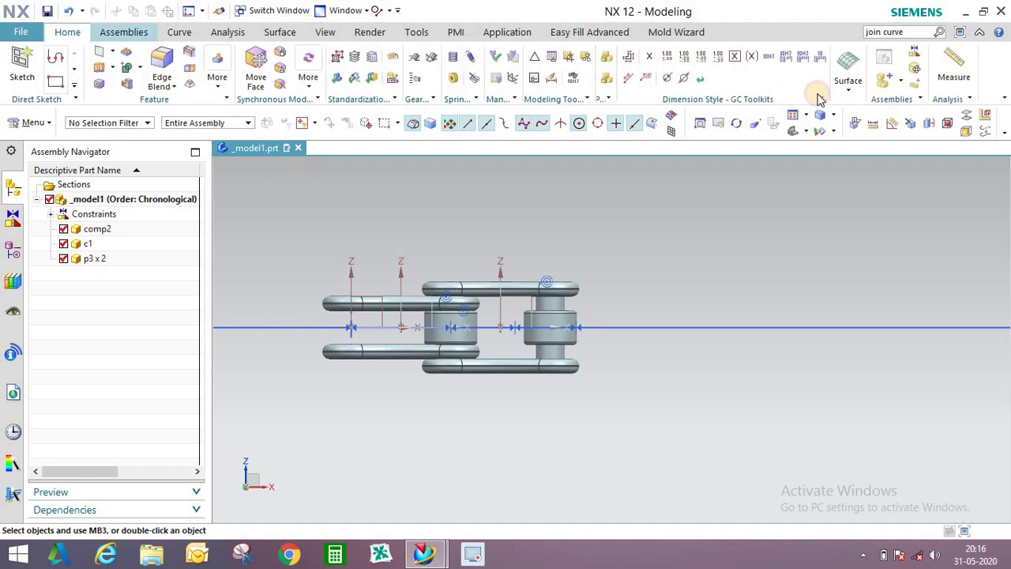
left_click(913, 79)
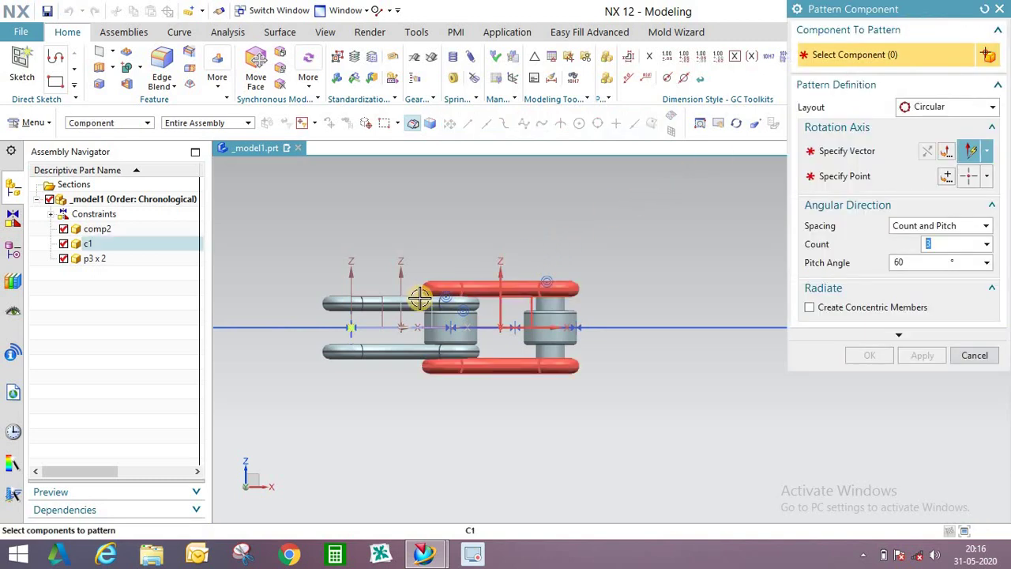
left_click(449, 293)
scroll(525, 279, "up", 2)
left_click(462, 316)
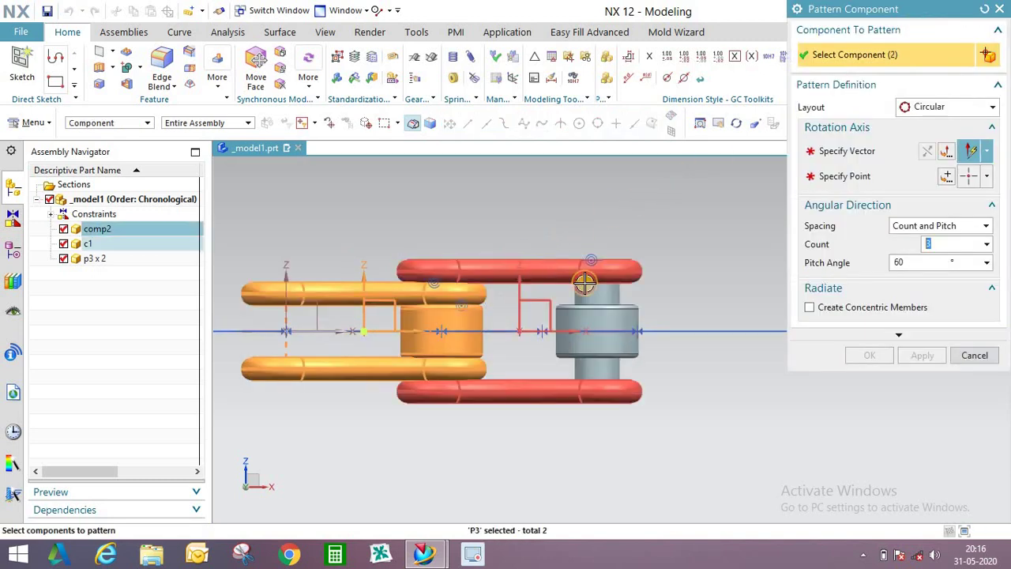
left_click(585, 279)
left_click(593, 320)
scroll(472, 307, "down", 3)
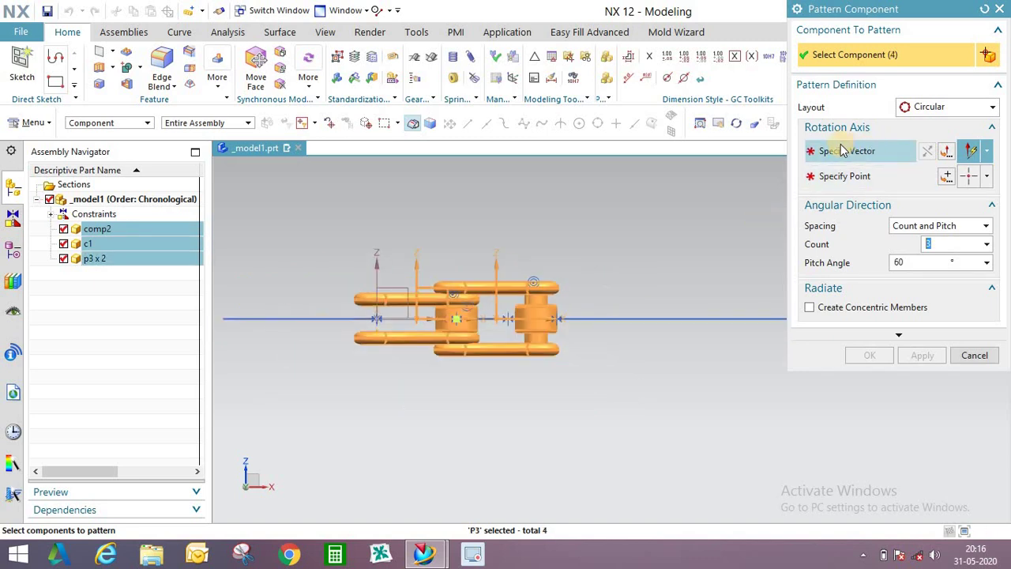
- Pattern the selected components linearly along positive X with a count of 5 and a pitch distance of 41.42 mm
left_click(933, 107)
left_click(923, 122)
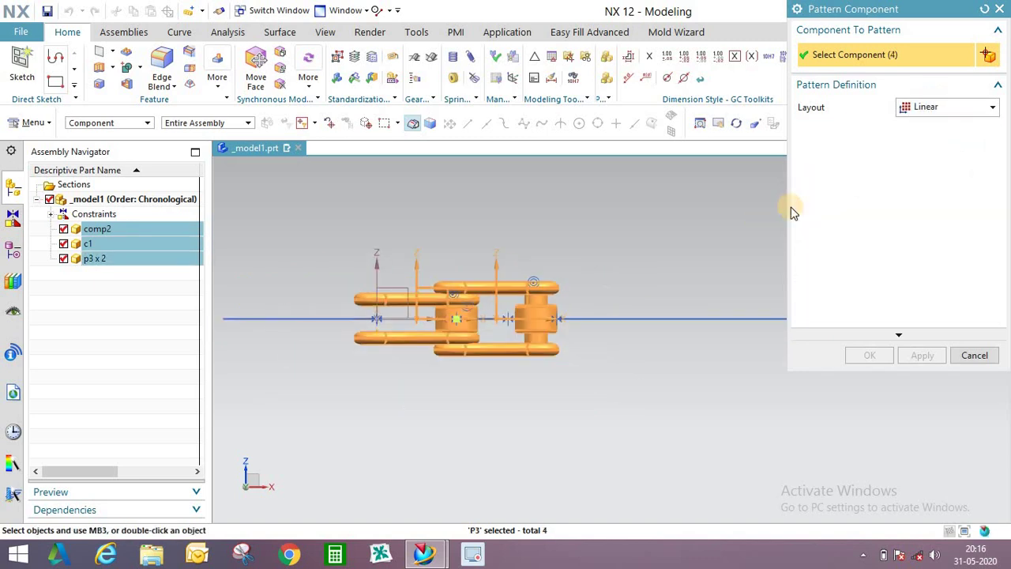
left_click(850, 150)
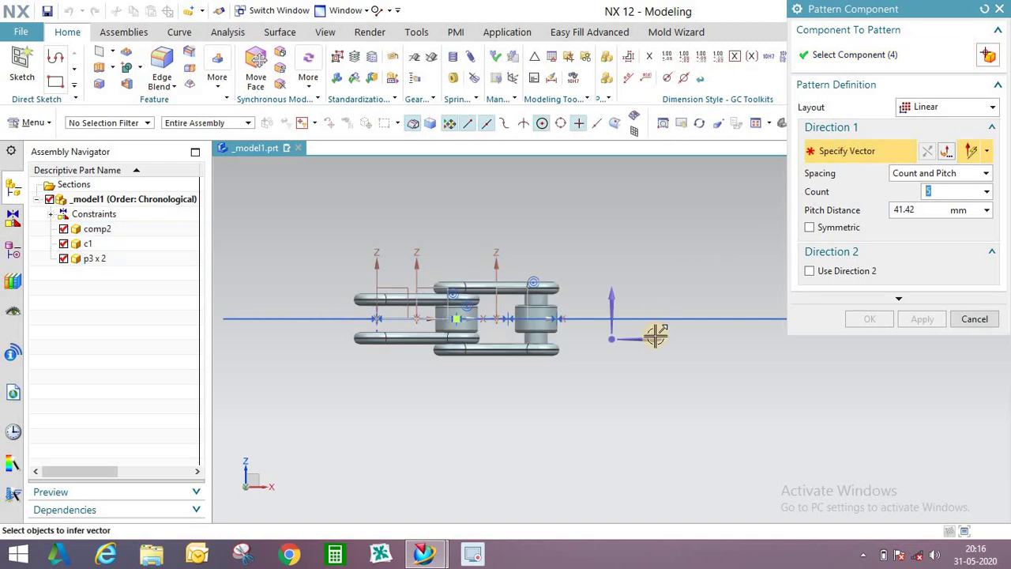
left_click(566, 245)
scroll(514, 305, "down", 3)
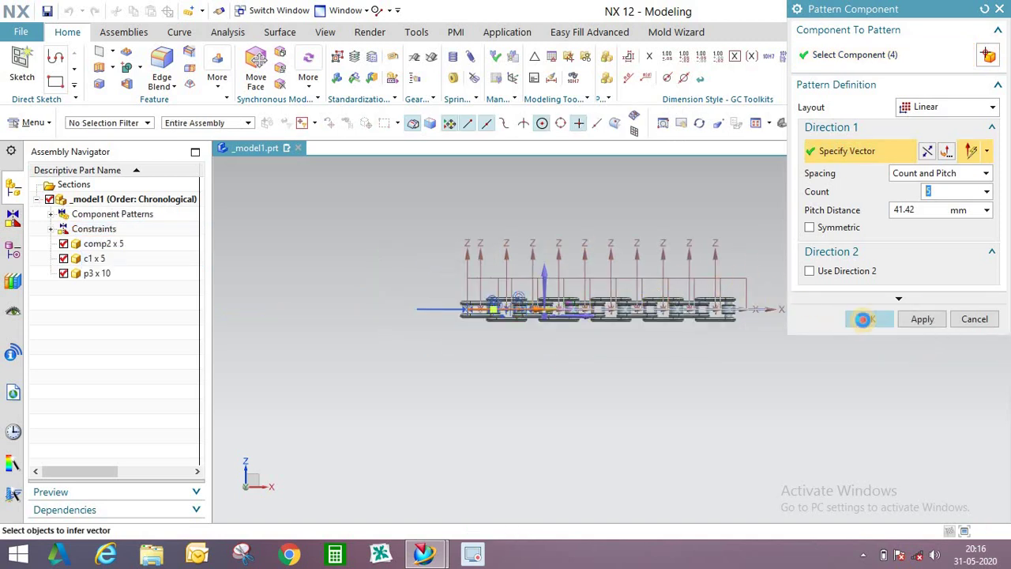
left_click(866, 319)
- Add another c1 component from the roller chain folder at the WCS origin
scroll(530, 313, "up", 3)
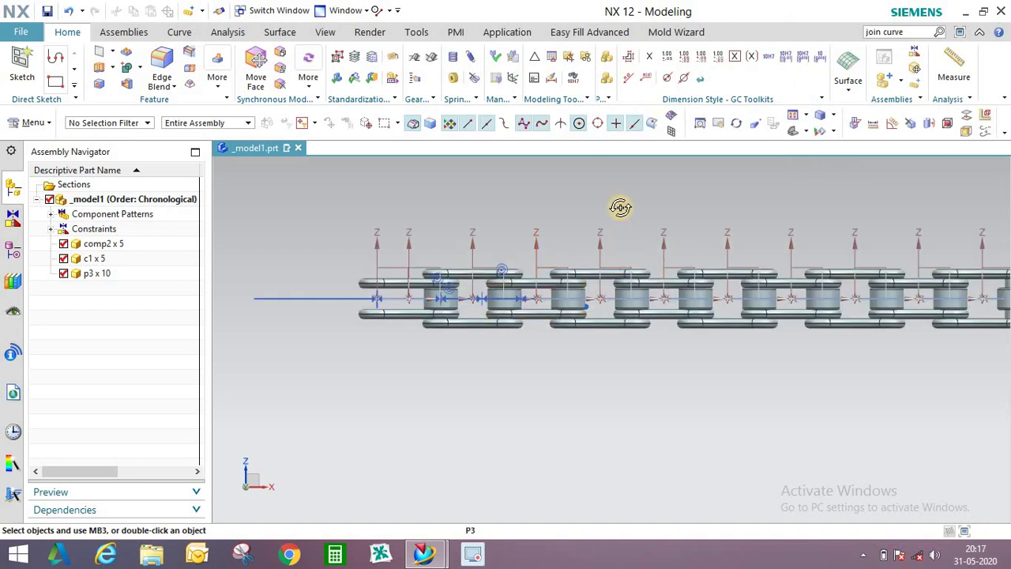
middle_click_drag(621, 205, 458, 229)
scroll(459, 229, "up", 4)
scroll(403, 225, "down", 1)
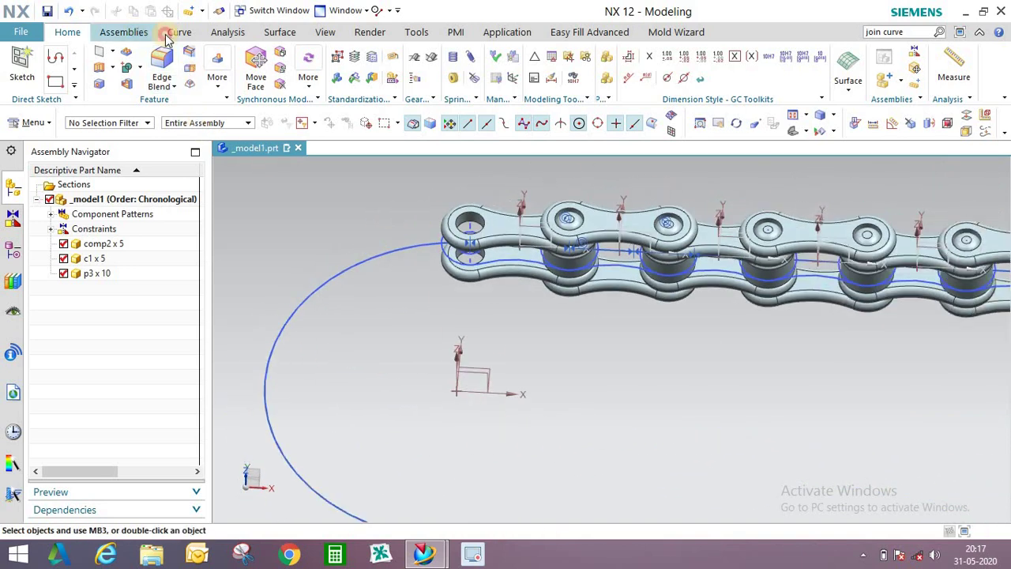
left_click(123, 32)
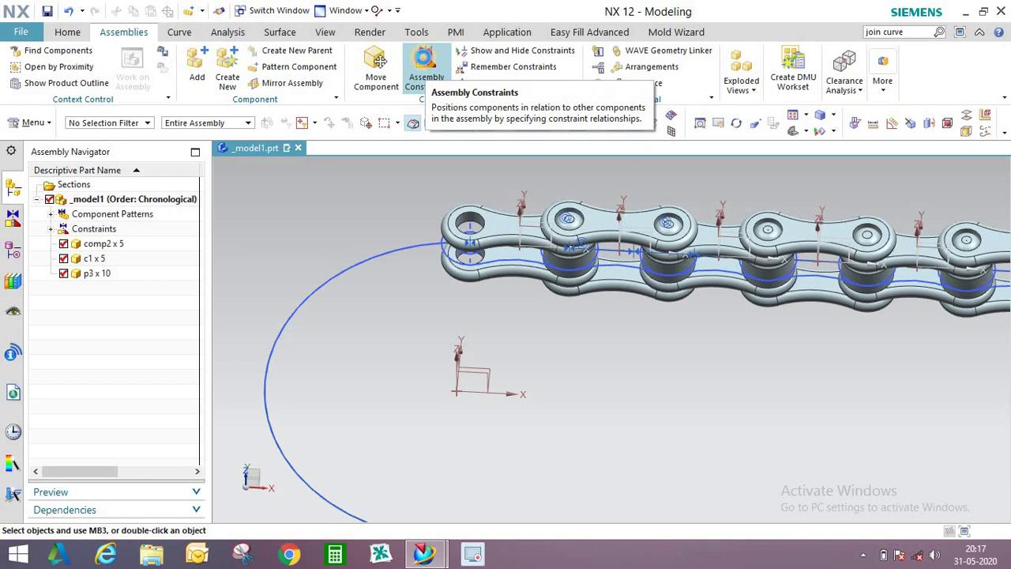
left_click(425, 67)
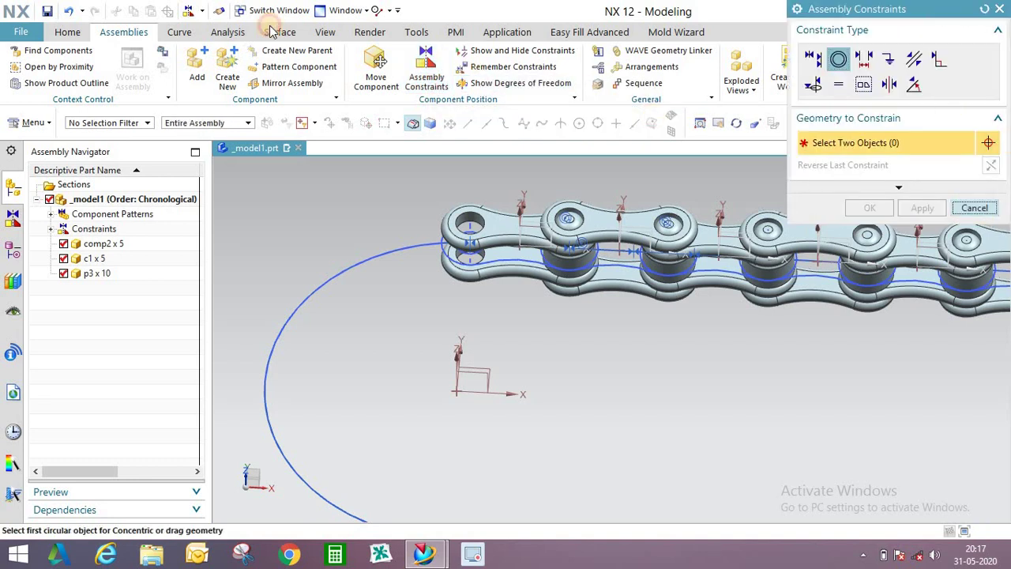
key("Escape")
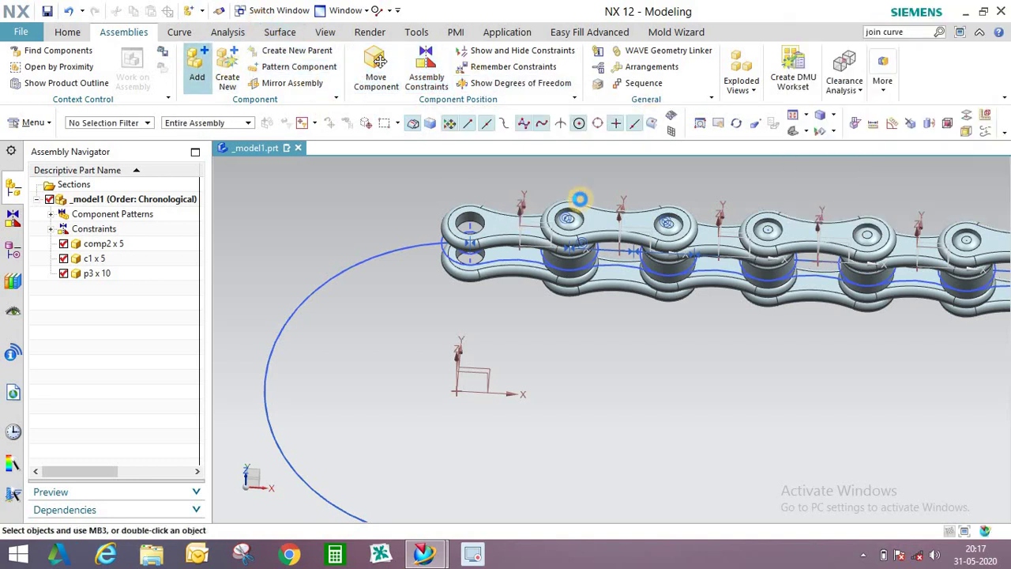
middle_click_drag(588, 236, 589, 237)
left_click(988, 99)
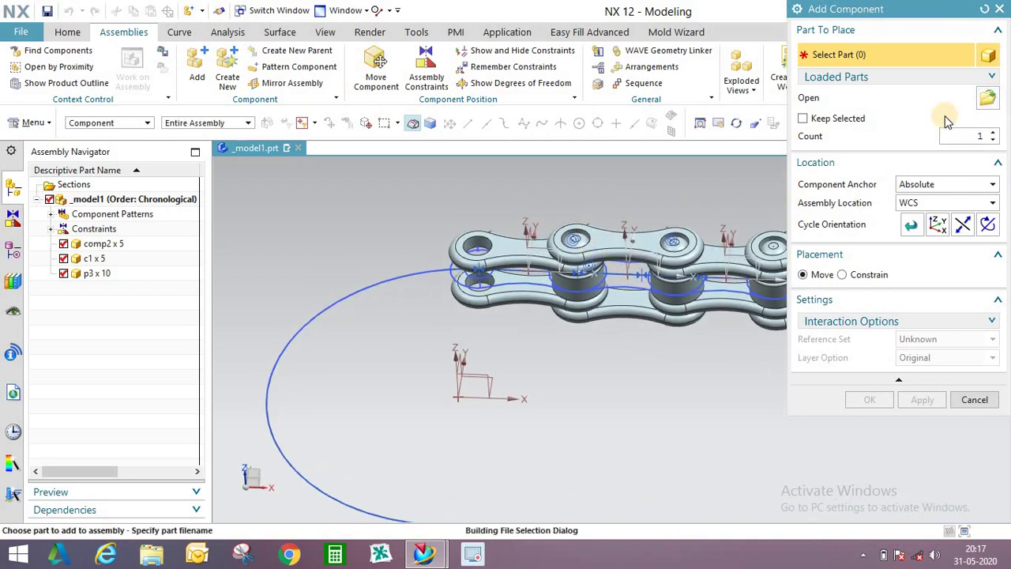
left_click(514, 125)
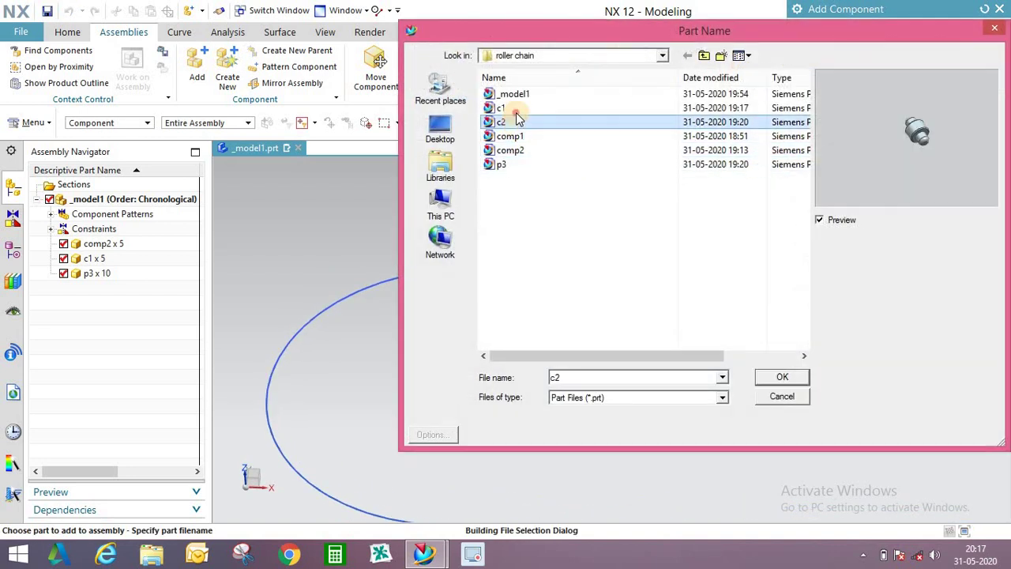
left_click(504, 108)
left_click(790, 377)
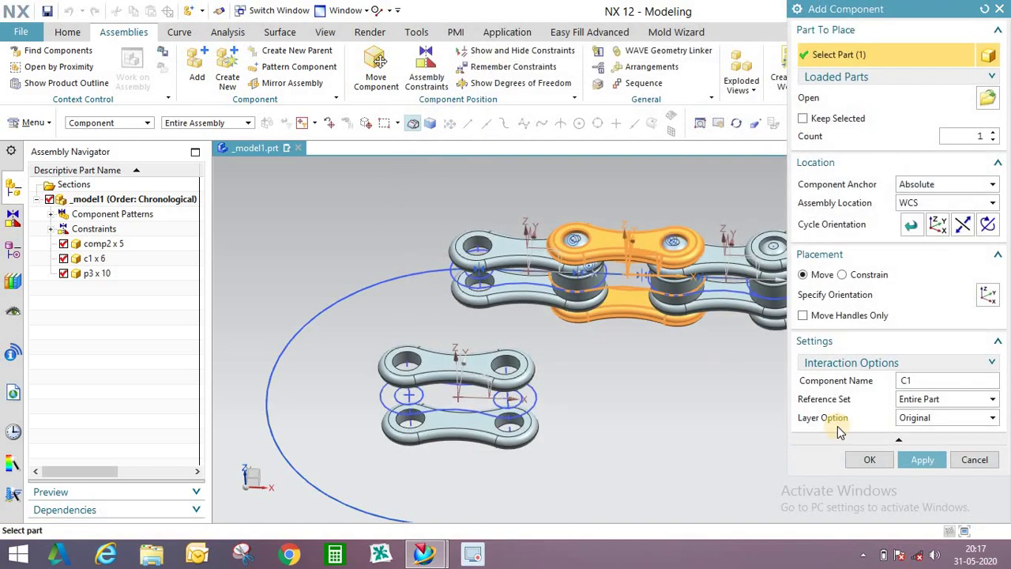
left_click(869, 461)
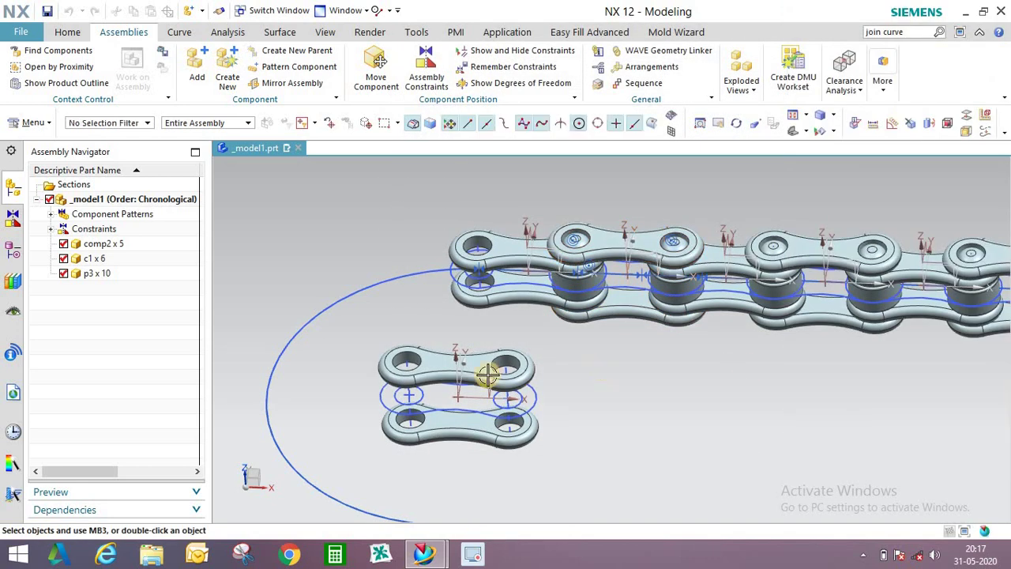
- Add a Touch constraint between the midpoint of the new c1's negative X hole centreline and the rounded end of the chain path
scroll(469, 345, "up", 3)
middle_click_drag(469, 345, 580, 285)
scroll(576, 351, "down", 3)
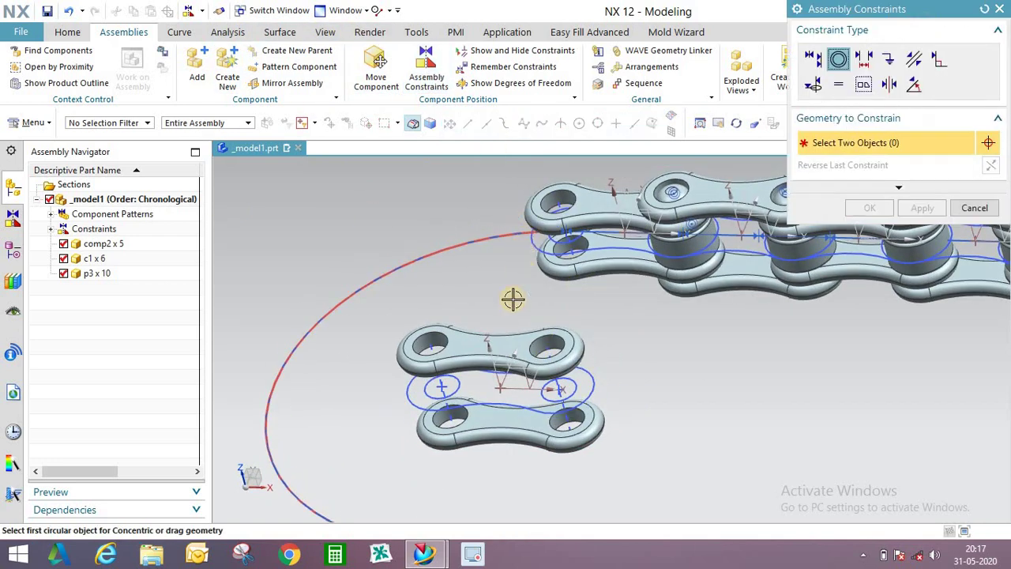
left_click(813, 58)
scroll(437, 390, "up", 2)
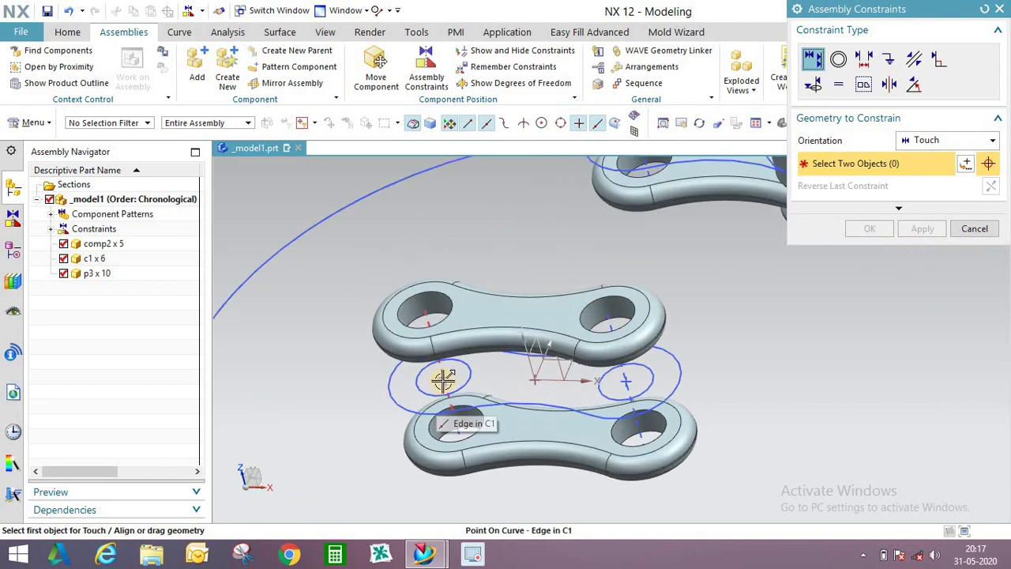
left_click(450, 374)
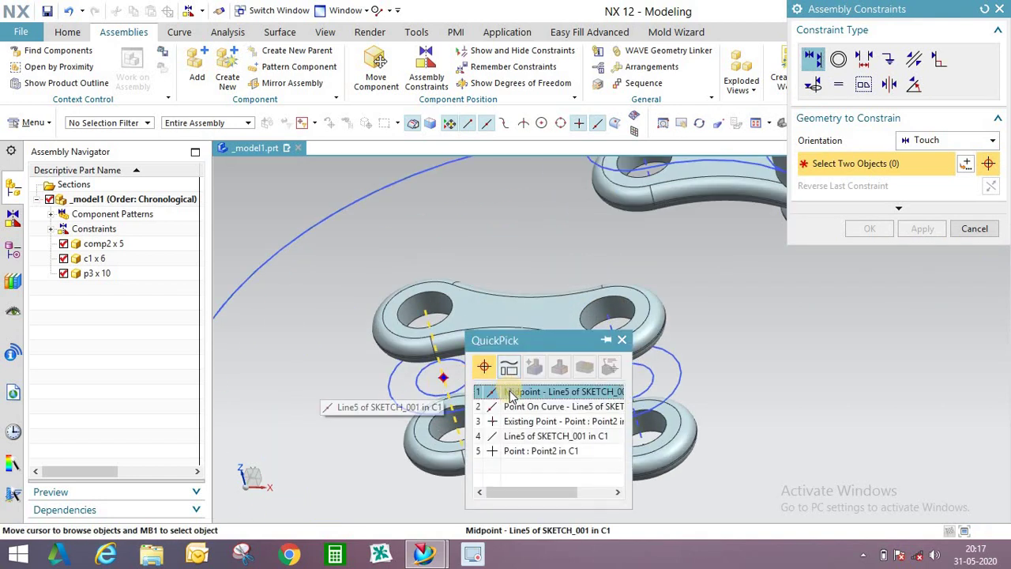
left_click(514, 390)
scroll(545, 304, "down", 3)
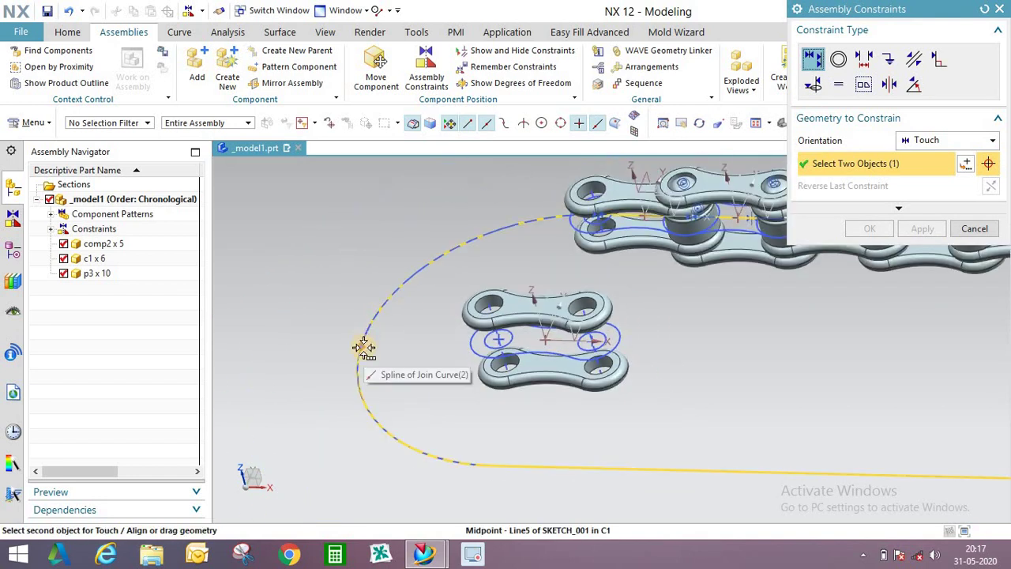
left_click(363, 347)
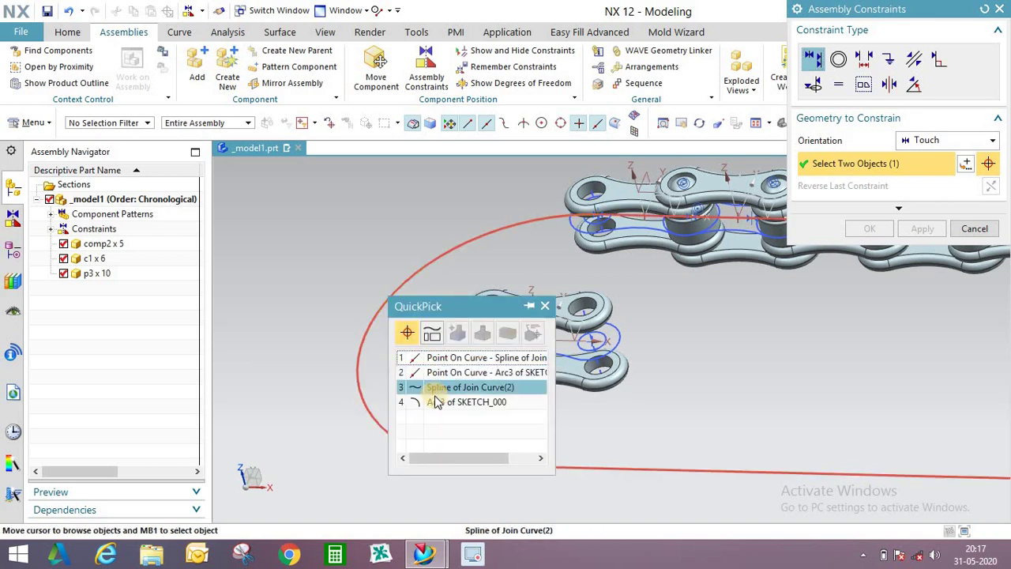
left_click(465, 369)
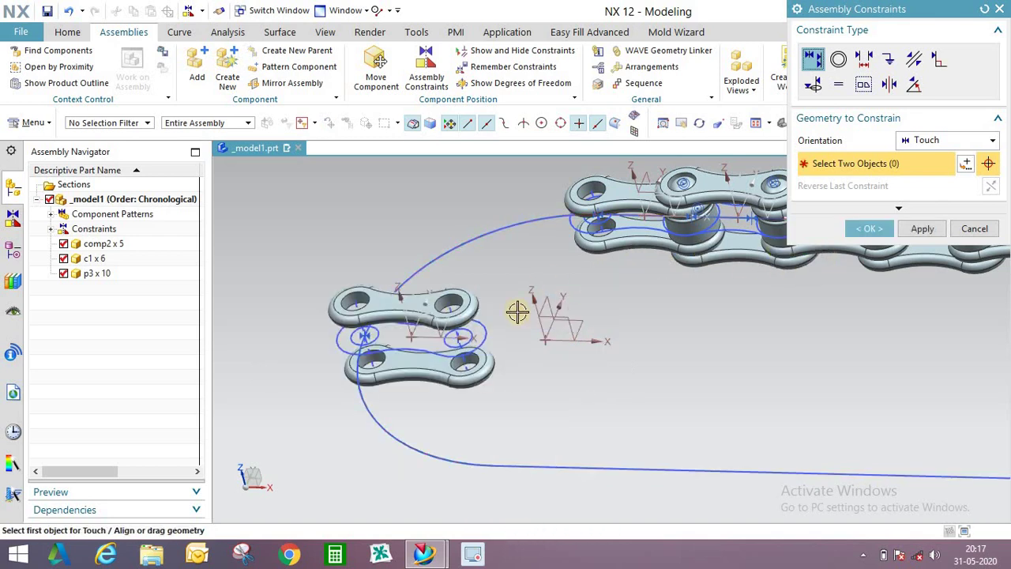
- Add a Touch constraint between the midpoint of the new c1's positive X hole centreline and the rounded end of the chain path
scroll(443, 344, "up", 5)
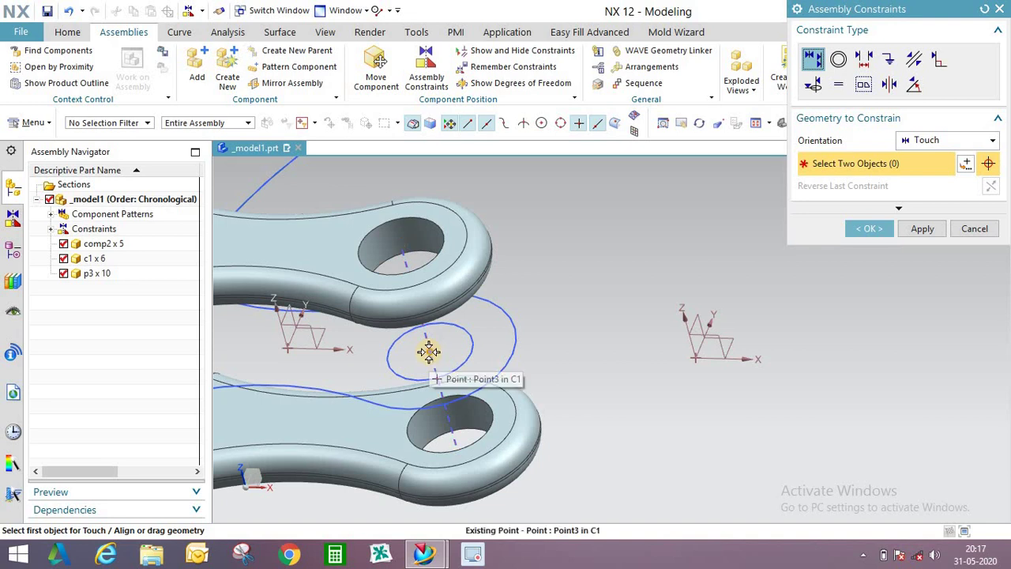
left_click(427, 352)
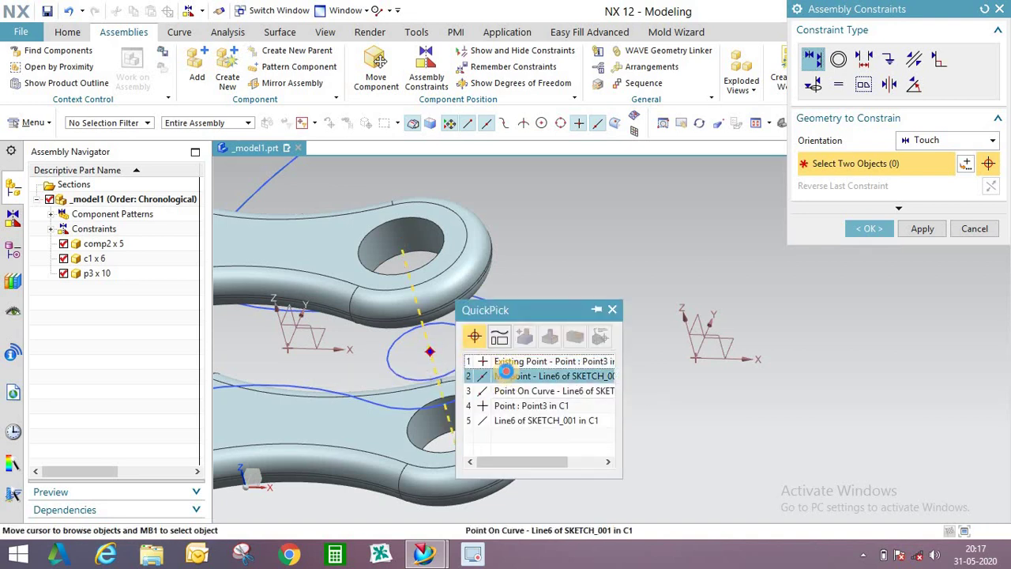
left_click(522, 376)
scroll(438, 271, "down", 4)
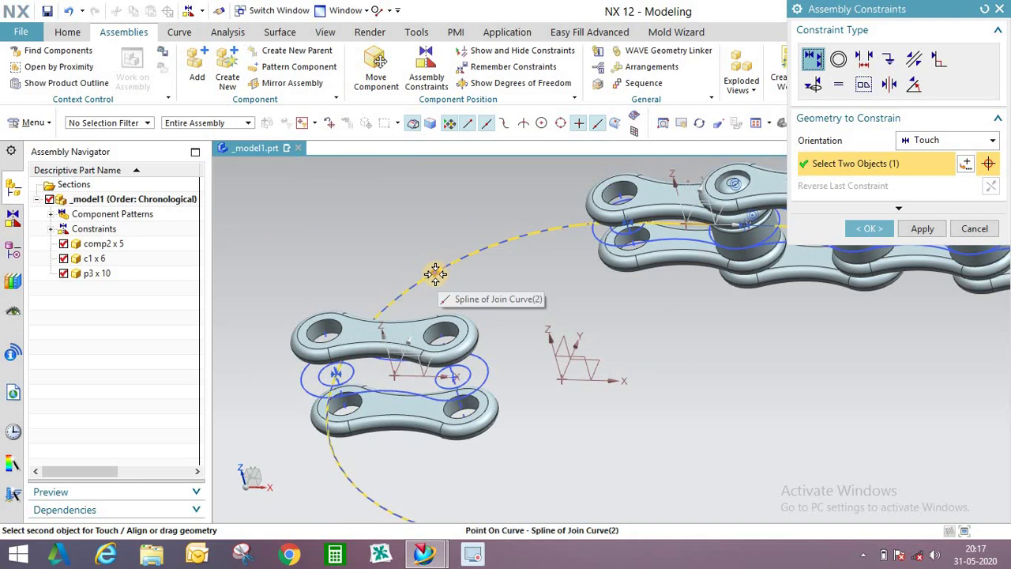
left_click(435, 274)
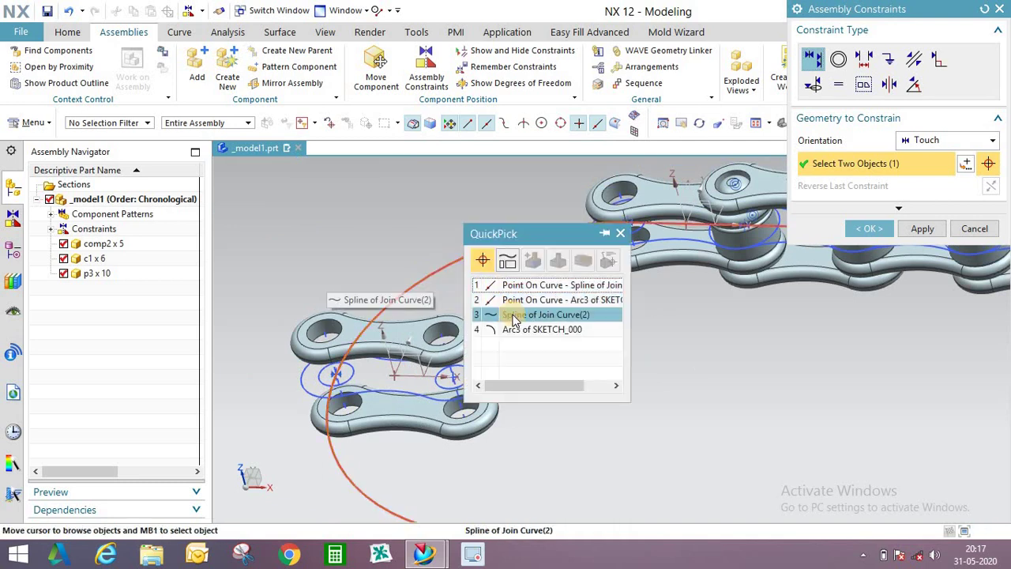
- Complete the Touch constraint that places the loose C1 link on the Join Curve spline of the chain path
left_click(513, 285)
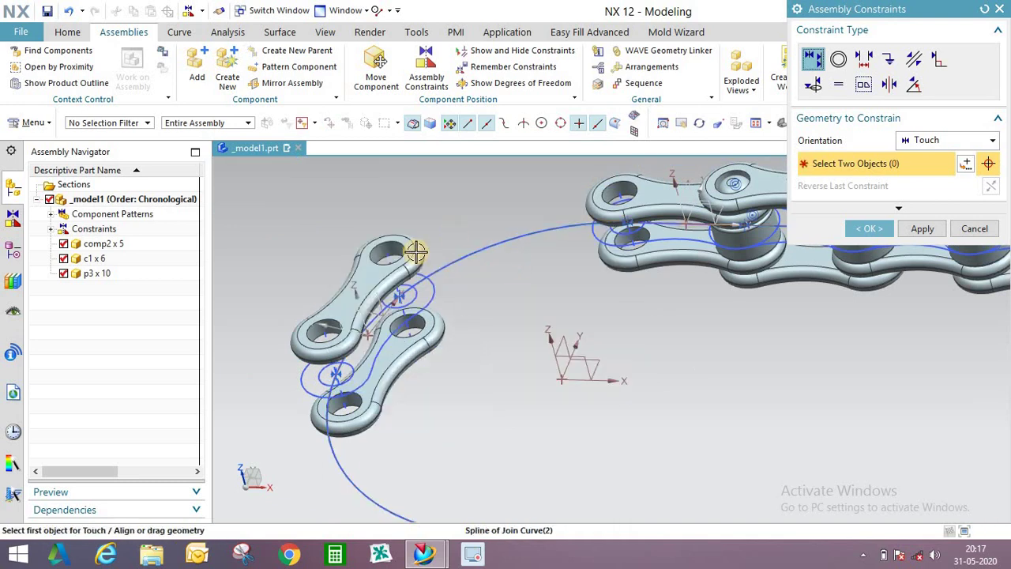
middle_click_drag(408, 255, 433, 228)
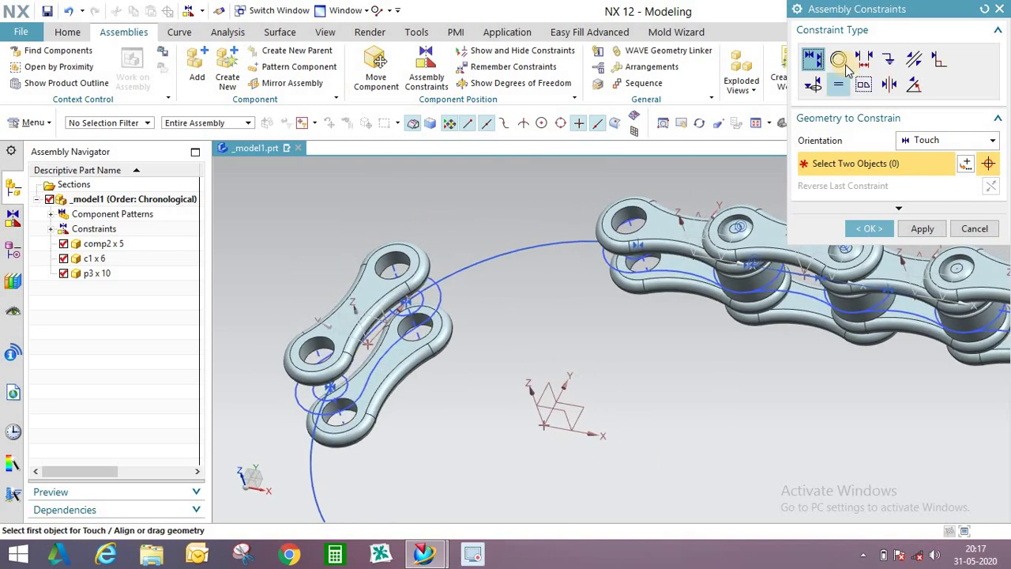
- Add a Concentric constraint between the loose C1 link's upper hole and the end hole of the chain's last COMP2 link
left_click(838, 60)
middle_click_drag(533, 219, 490, 265)
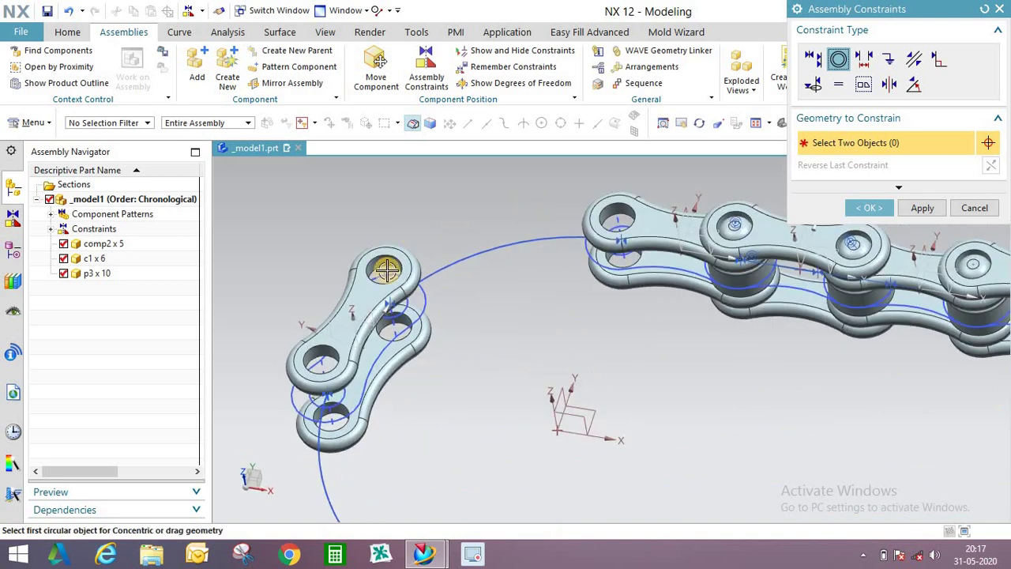
scroll(388, 267, "up", 5)
left_click(395, 267)
scroll(322, 339, "down", 5)
scroll(541, 243, "down", 5)
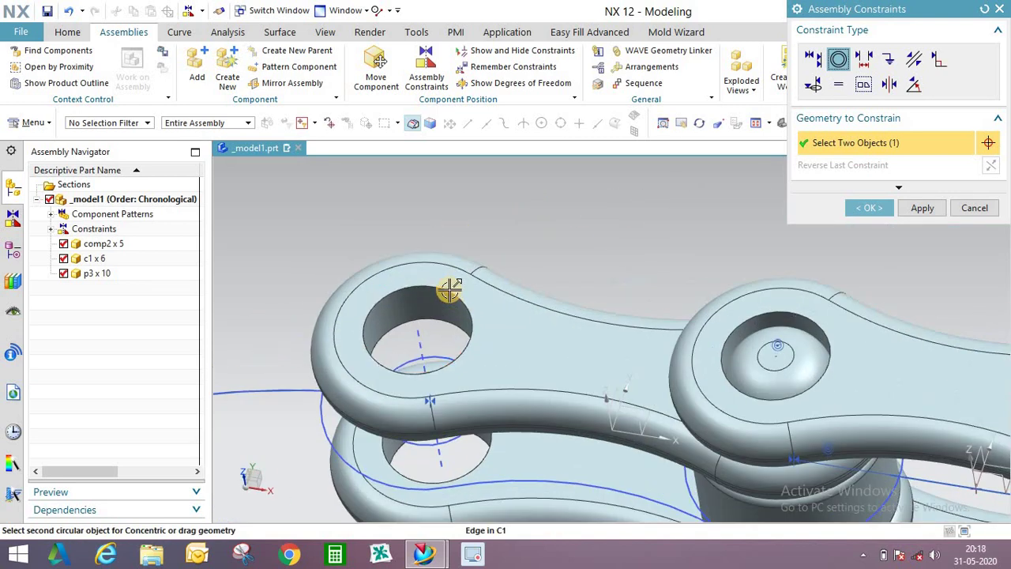
left_click(510, 241)
scroll(776, 219, "up", 5)
left_click(869, 208)
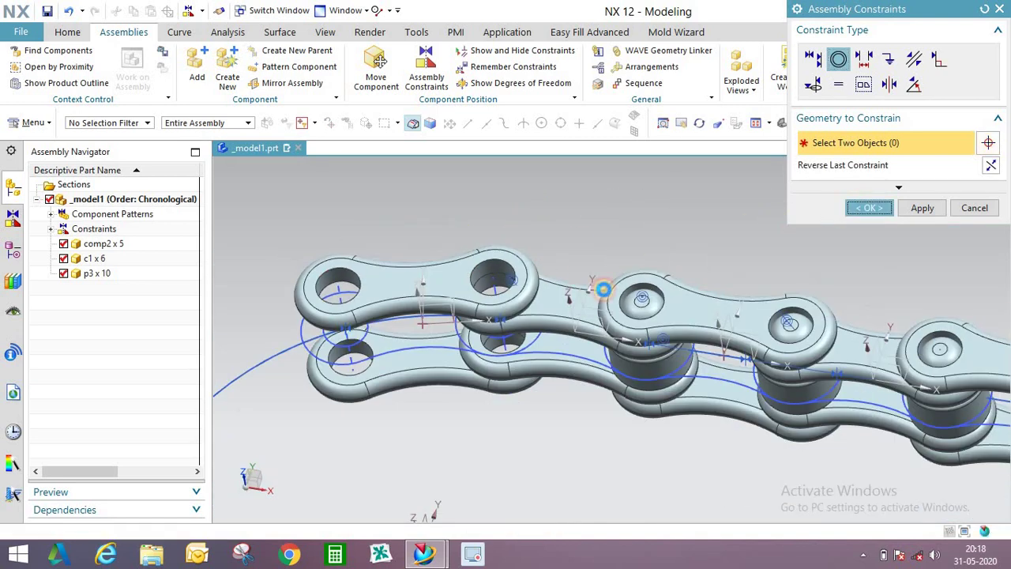
middle_click_drag(584, 293, 209, 98)
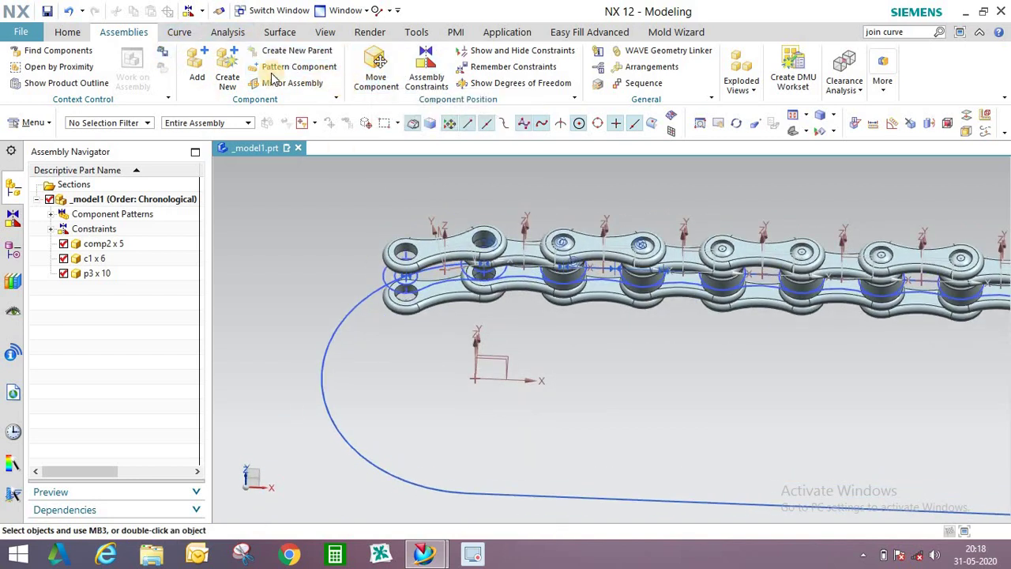
- Add one p3 pin component from the roller chain folder to the assembly at the WCS
left_click(201, 69)
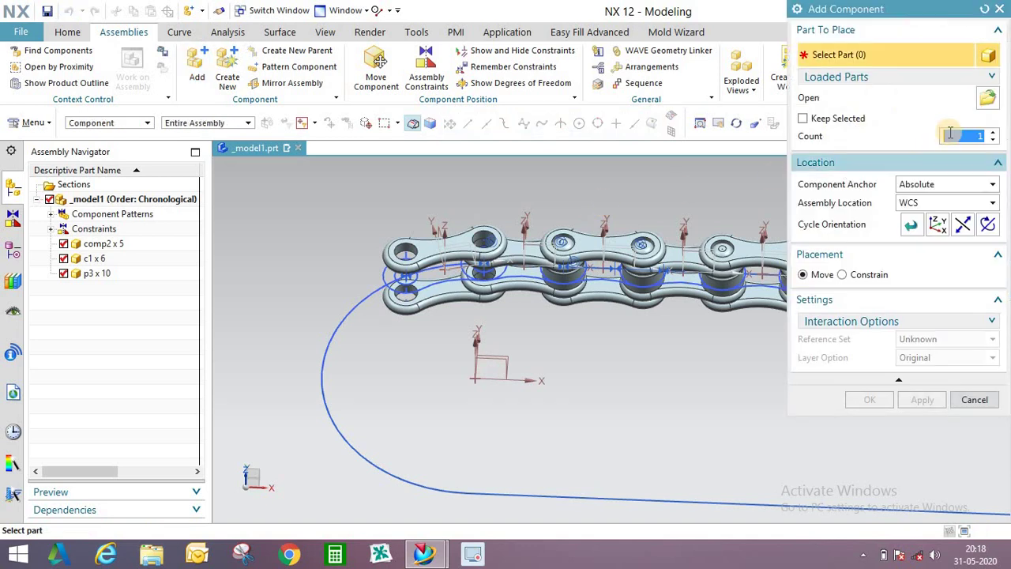
left_click(987, 100)
left_click(541, 164)
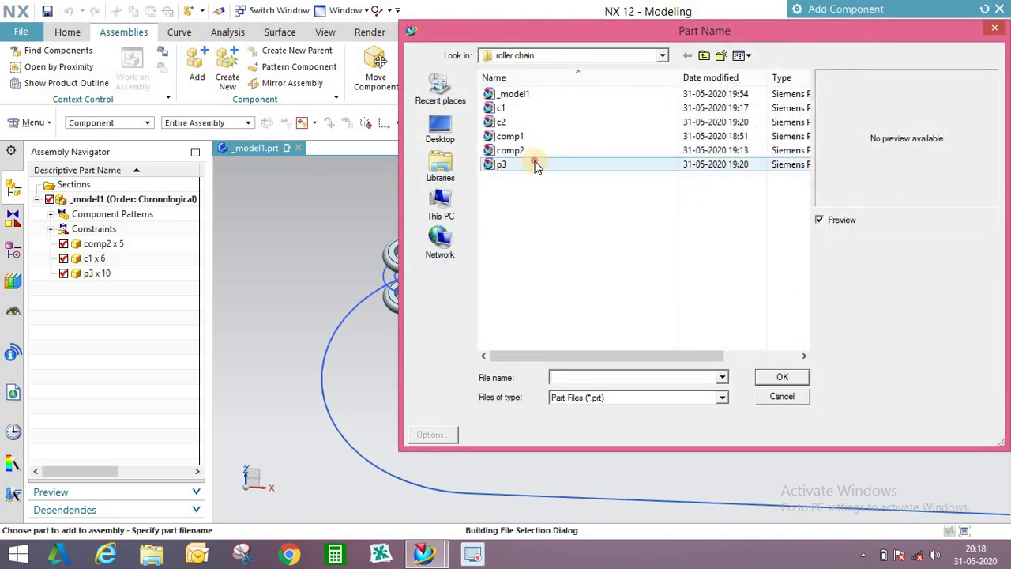
left_click(782, 377)
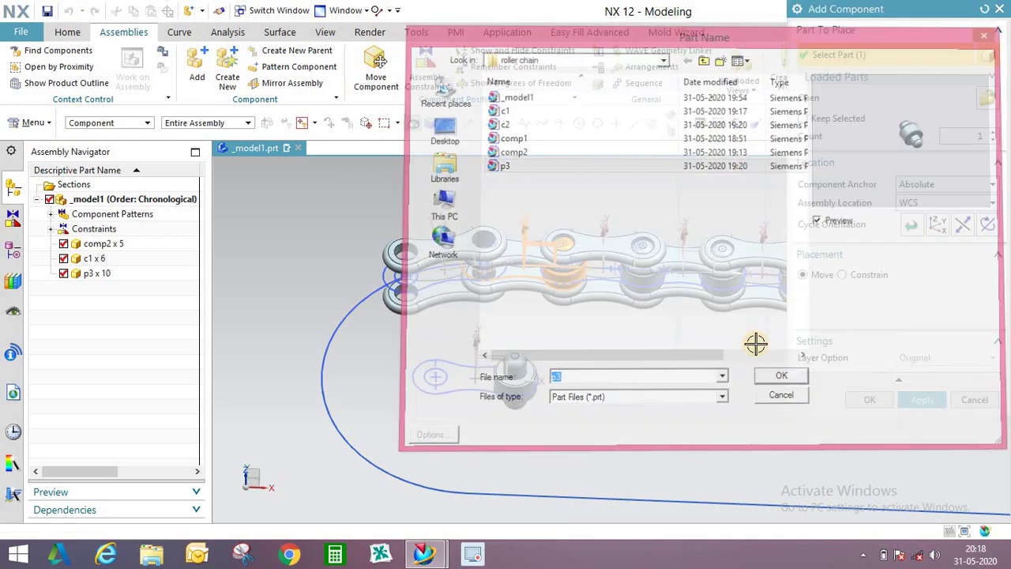
middle_click(622, 397)
- Make the new p3 pin's shoulder edge concentric with the COMP2 hole where the end C1 link joins the chain
scroll(497, 387, "up", 3)
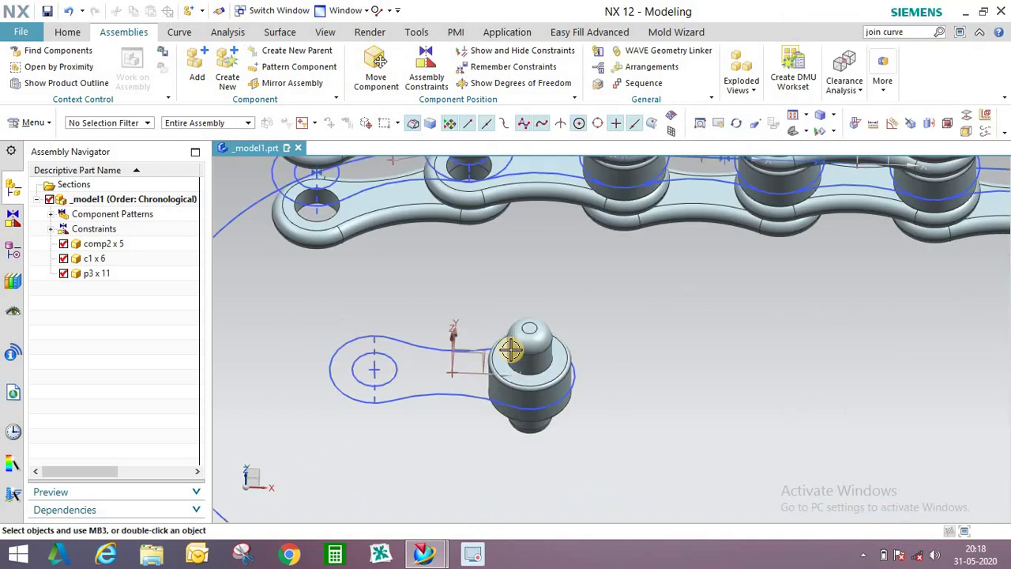
middle_click_drag(514, 352, 566, 393)
scroll(567, 393, "down", 3)
scroll(545, 316, "up", 1)
middle_click_drag(546, 295, 358, 250)
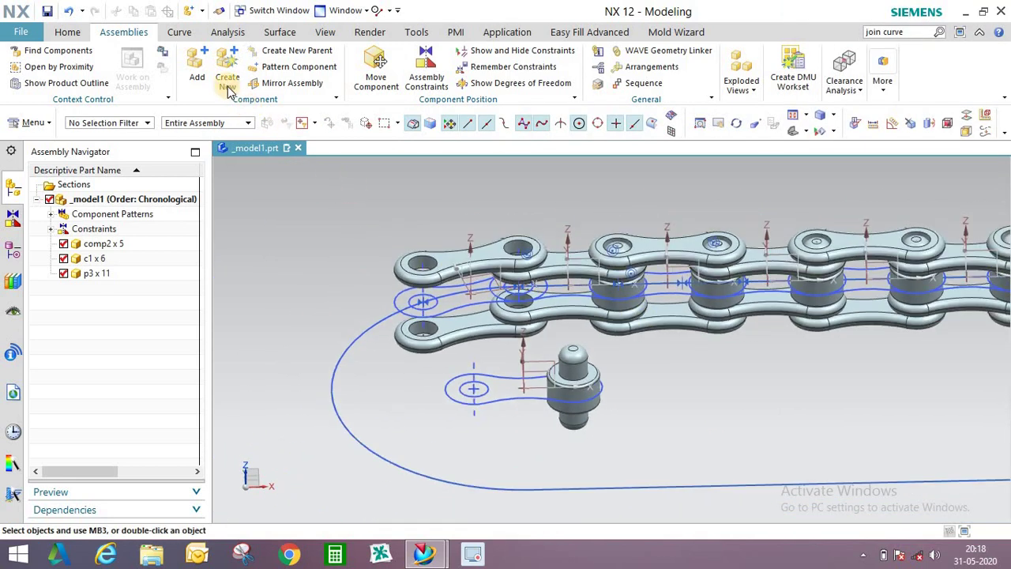
left_click(421, 68)
middle_click_drag(567, 352, 605, 364)
scroll(606, 363, "up", 2)
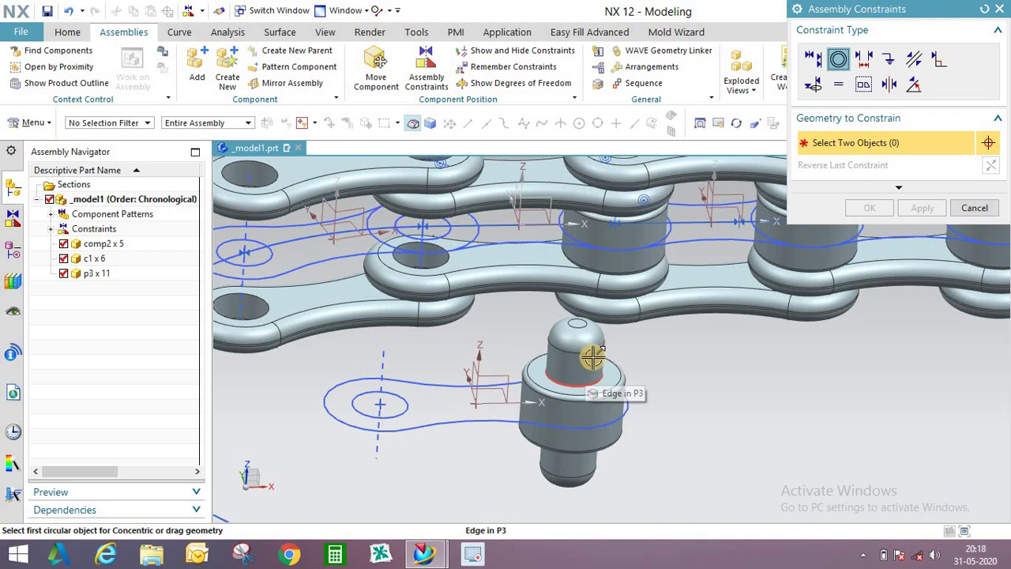
left_click(609, 360)
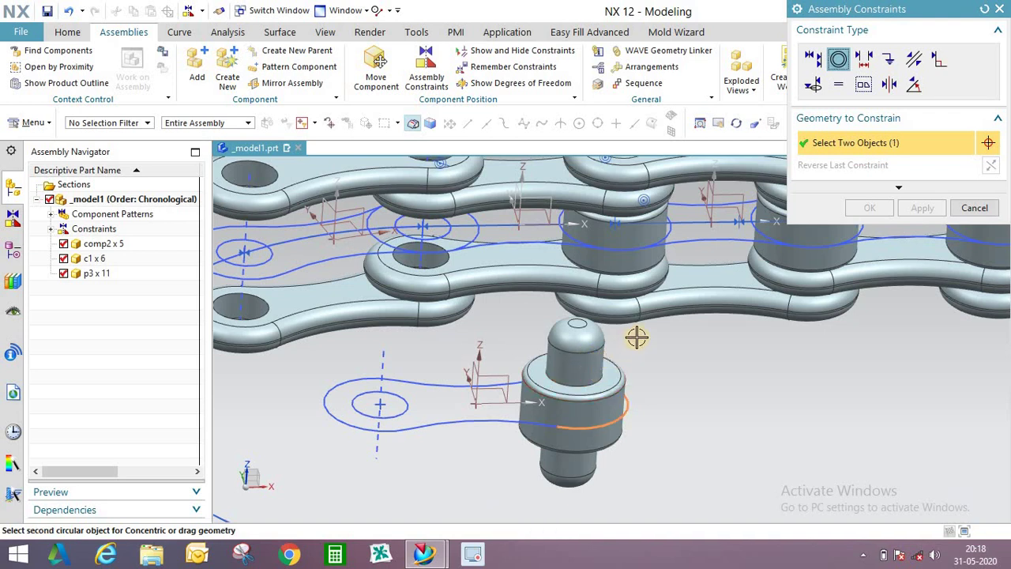
left_click(630, 412)
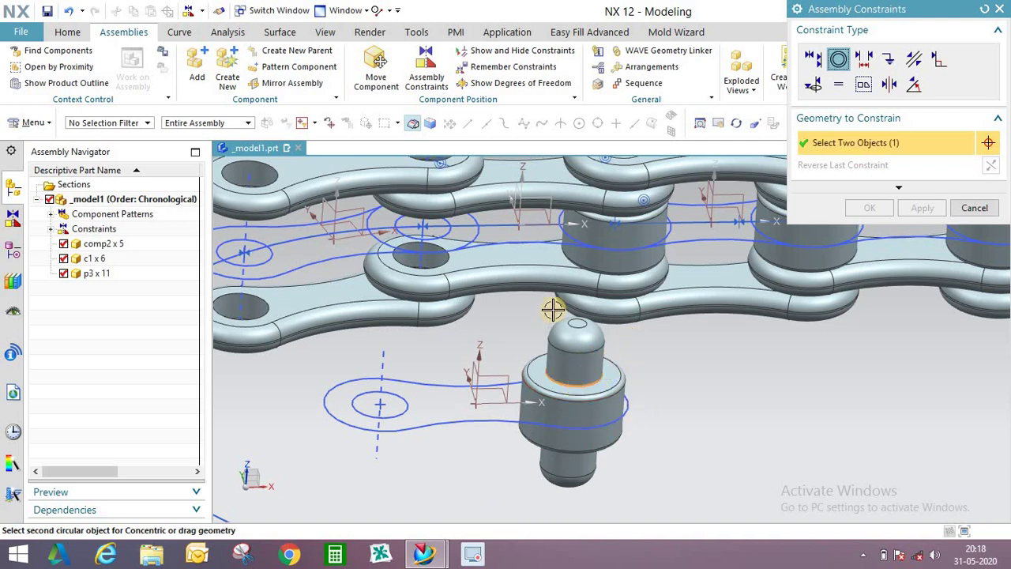
middle_click_drag(553, 309, 508, 388)
scroll(520, 383, "up", 3)
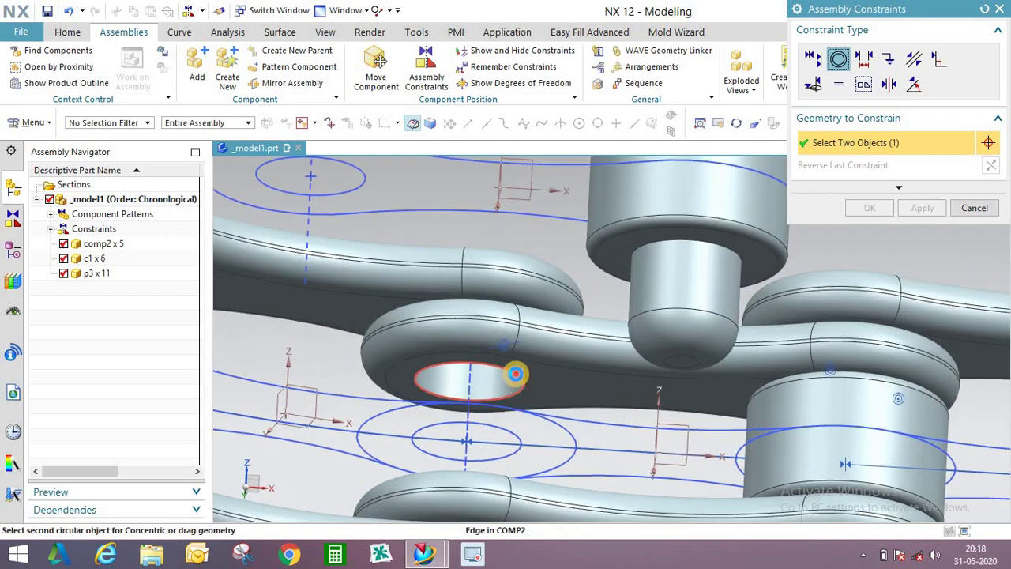
left_click(515, 373)
scroll(576, 350, "down", 3)
left_click(869, 208)
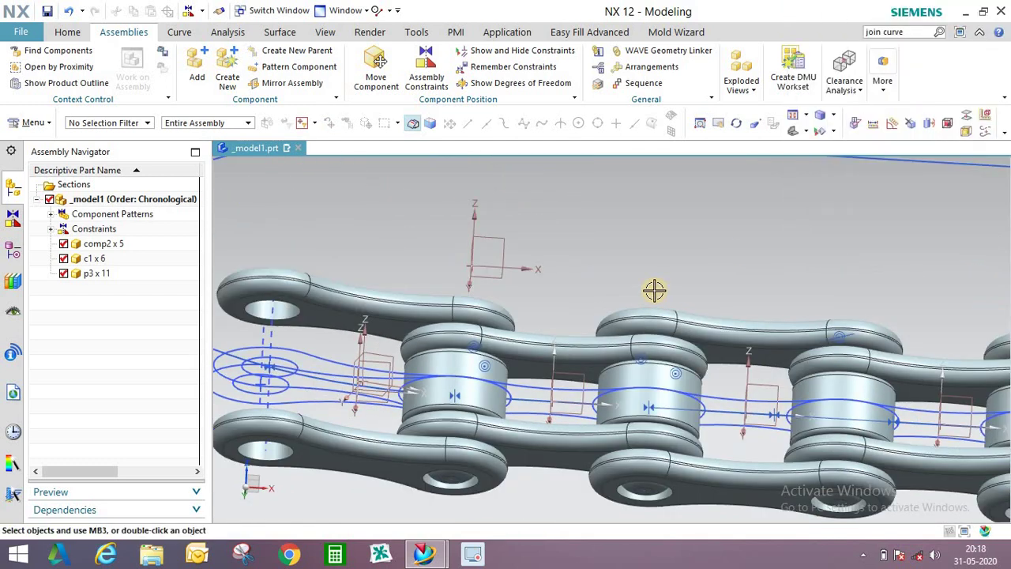
- Start a component pattern with the end C1 link, the adjoining COMP2 link and their two P3 pins selected
middle_click_drag(654, 291, 639, 319)
scroll(603, 332, "down", 3)
scroll(642, 320, "up", 1)
mouse_move(549, 258)
middle_mouse_down()
mouse_move(553, 280)
mouse_move(550, 261)
mouse_move(566, 270)
mouse_move(557, 287)
mouse_move(553, 262)
mouse_move(562, 262)
mouse_move(553, 265)
middle_mouse_up()
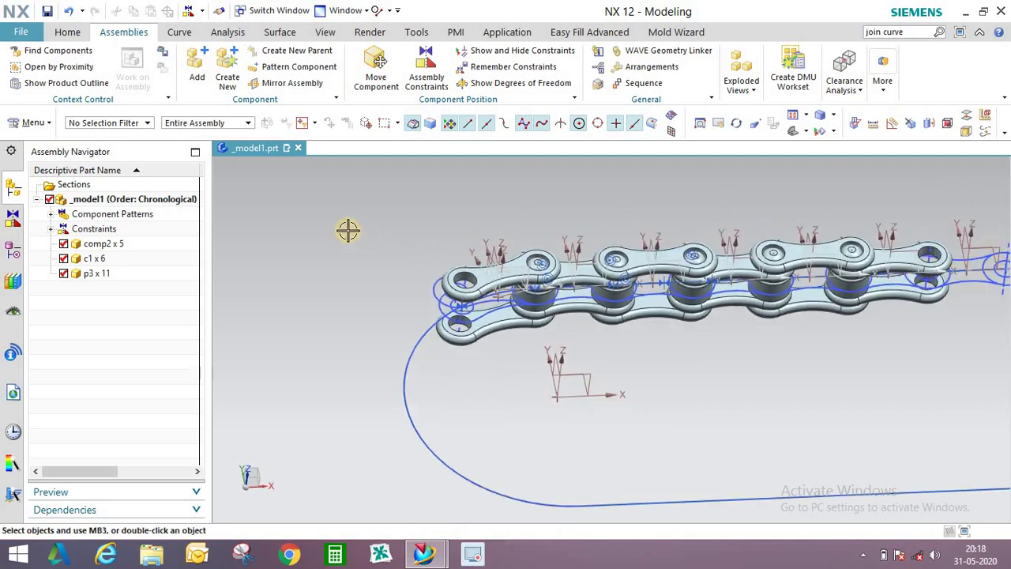
left_click(323, 66)
middle_click_drag(501, 226, 565, 204)
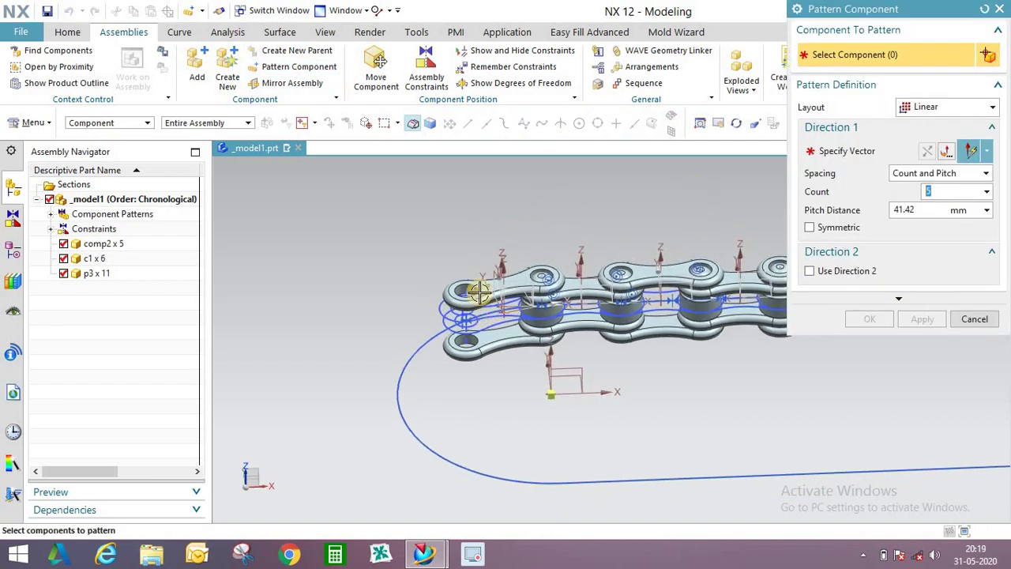
scroll(480, 292, "up", 3)
left_click(571, 264)
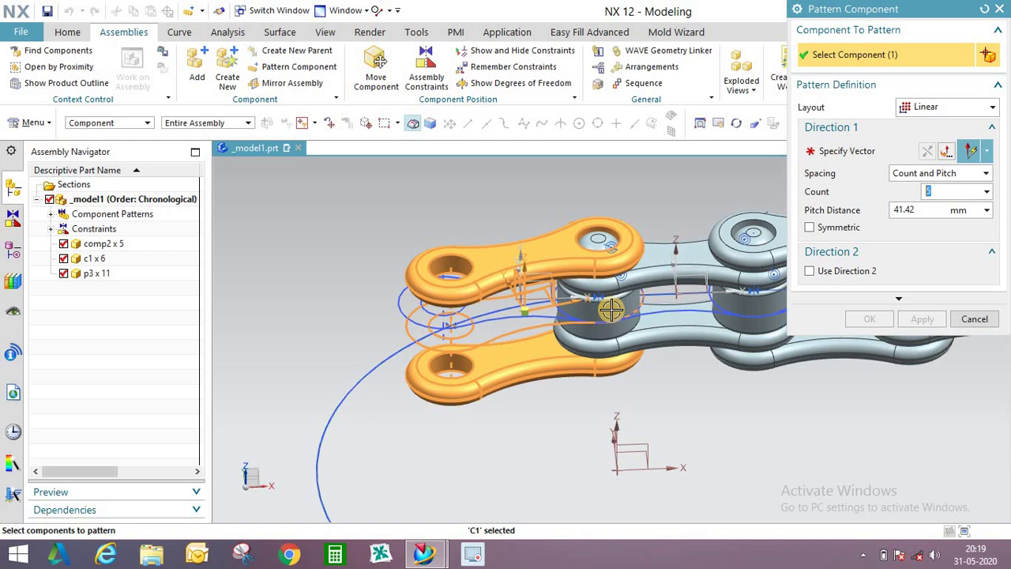
left_click(680, 298)
left_click(659, 272)
scroll(579, 319, "down", 2)
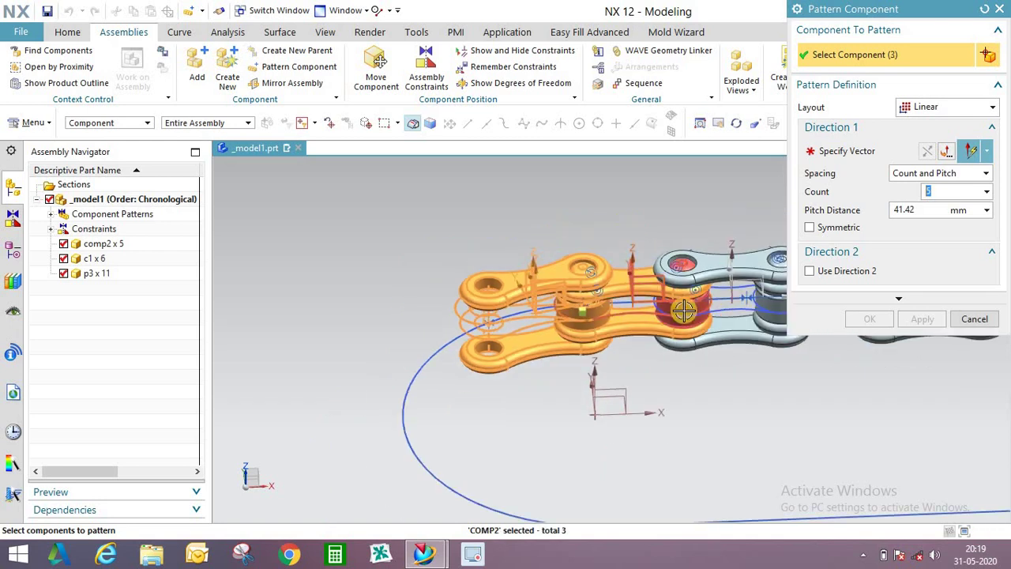
left_click(684, 310)
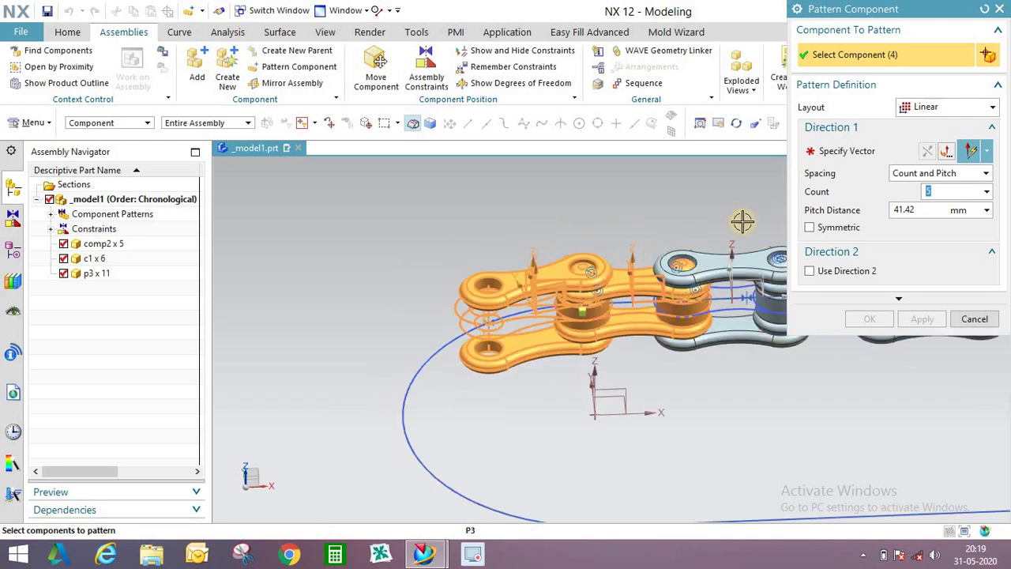
- Set the pattern layout to Circular with a Z-direction rotation axis through the datum coordinate system's origin
scroll(743, 222, "down", 1)
left_click(948, 107)
left_click(936, 138)
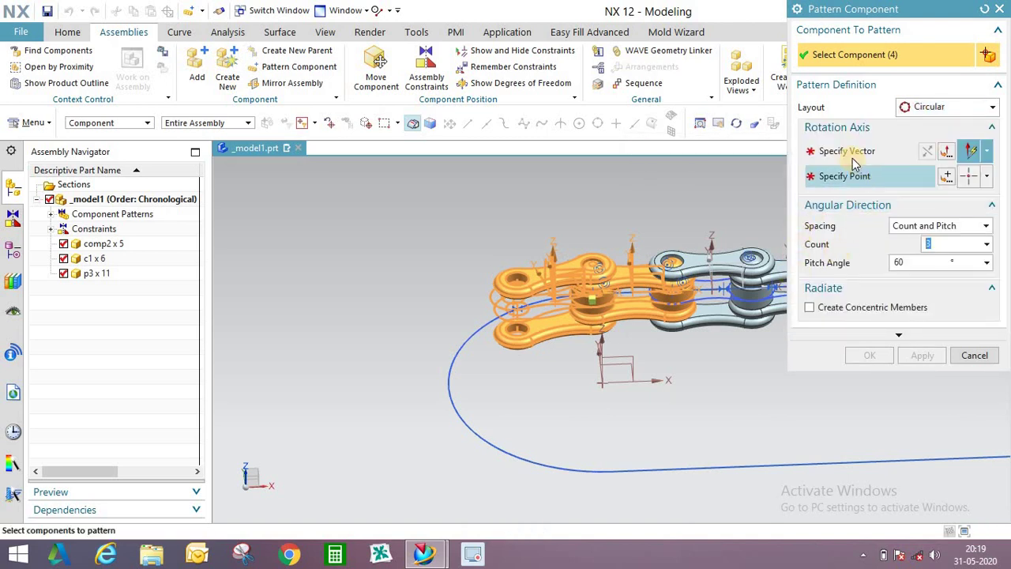
left_click(850, 151)
middle_click_drag(643, 338, 647, 344)
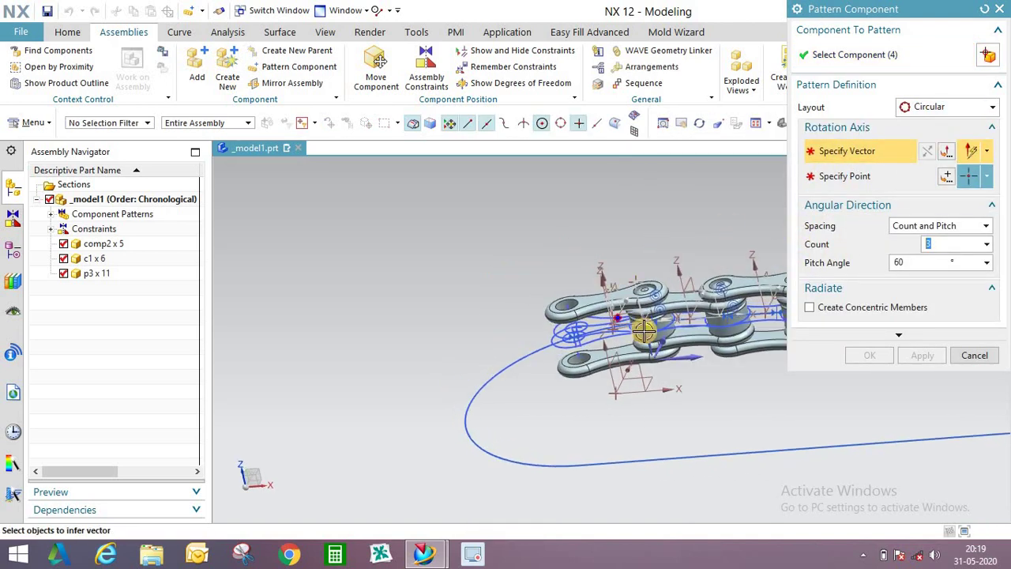
left_click(687, 294)
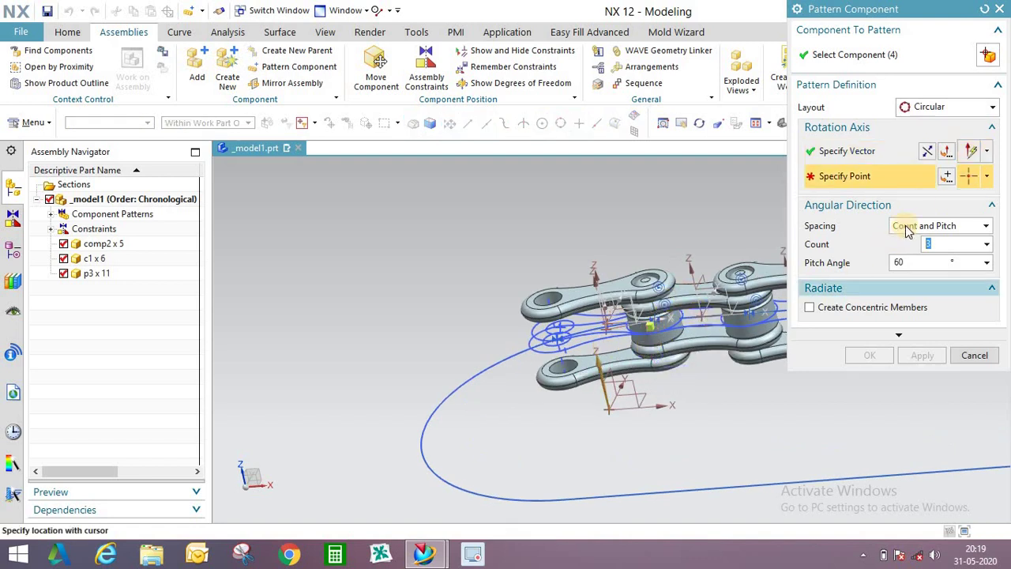
left_click(987, 178)
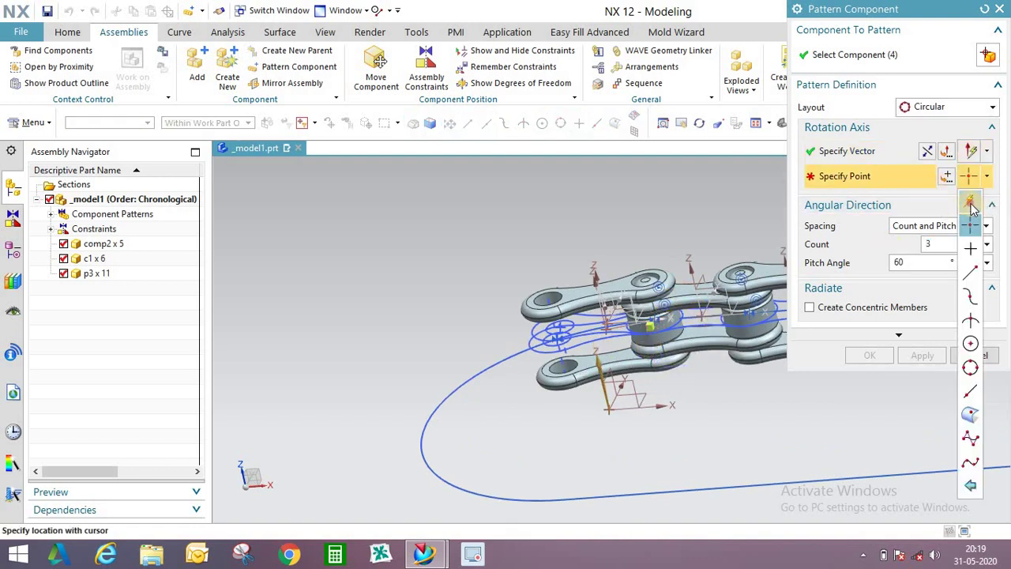
left_click(971, 205)
left_click(608, 409)
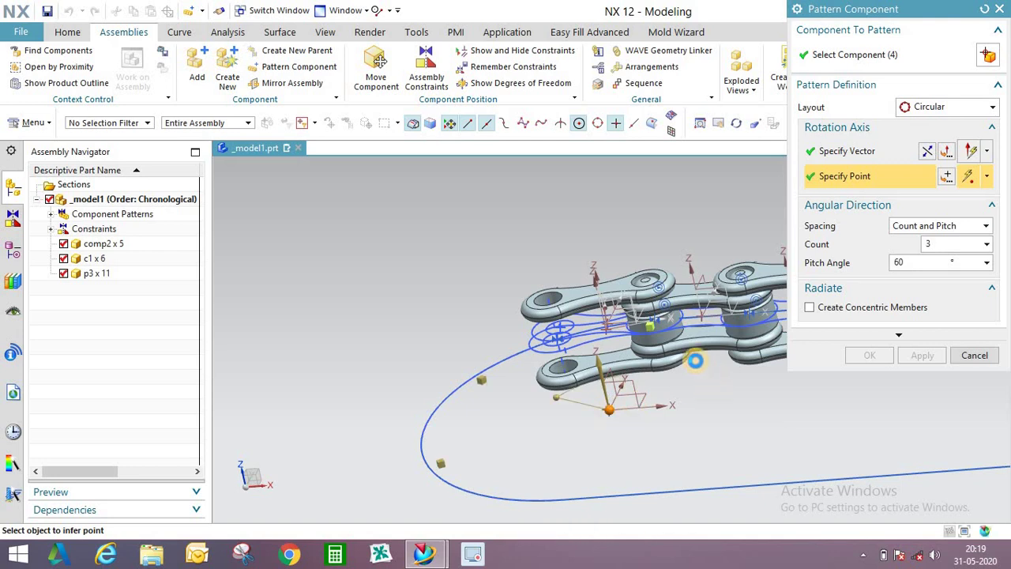
- Try a 30° pitch angle for the circular pattern of chain links around the curved end of the path
middle_click_drag(626, 335, 632, 356)
left_click(902, 263)
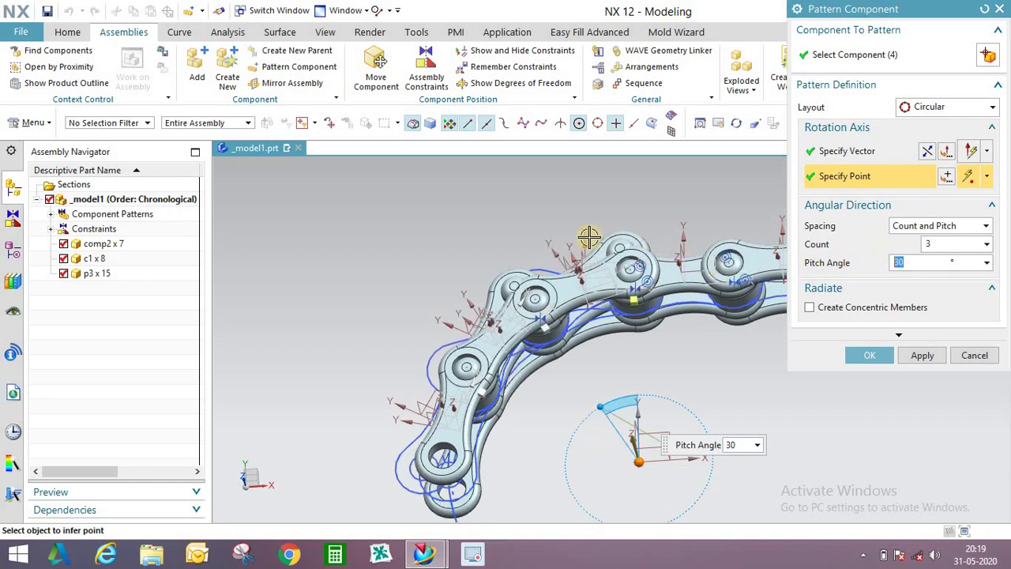
scroll(501, 244, "down", 2)
scroll(556, 316, "up", 1)
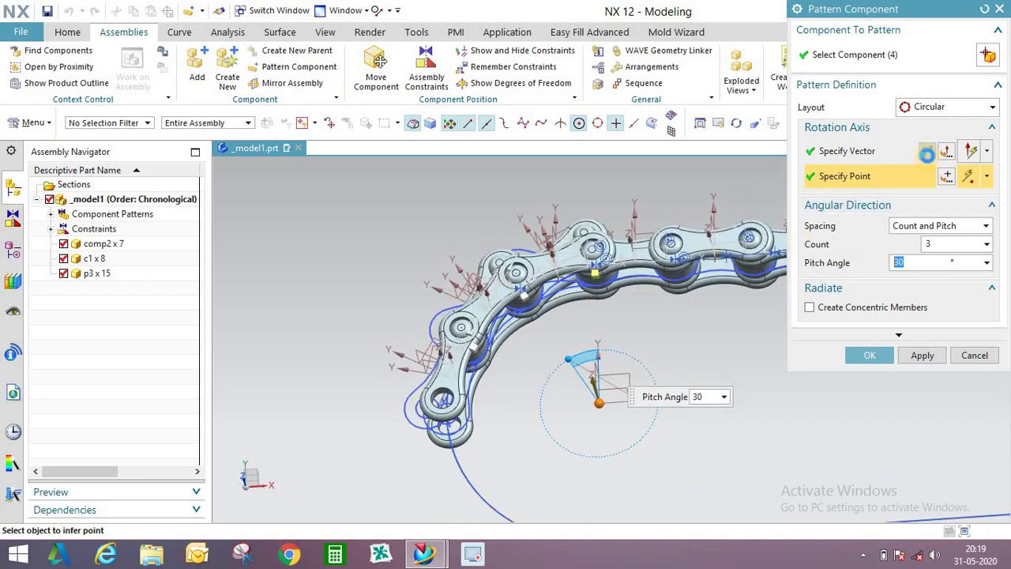
key("Return")
mouse_move(587, 336)
middle_mouse_down()
mouse_move(582, 355)
mouse_move(593, 338)
middle_mouse_up()
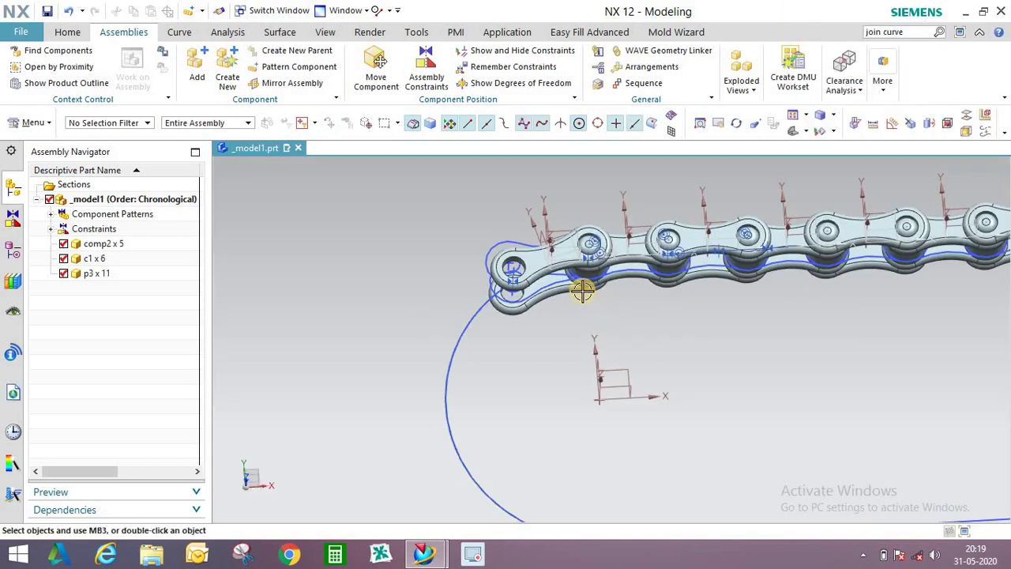
- Add one comp2 link component from the roller chain folder to the assembly at the WCS
middle_click_drag(579, 286, 532, 271)
scroll(534, 269, "up", 2)
middle_click_drag(481, 261, 442, 241)
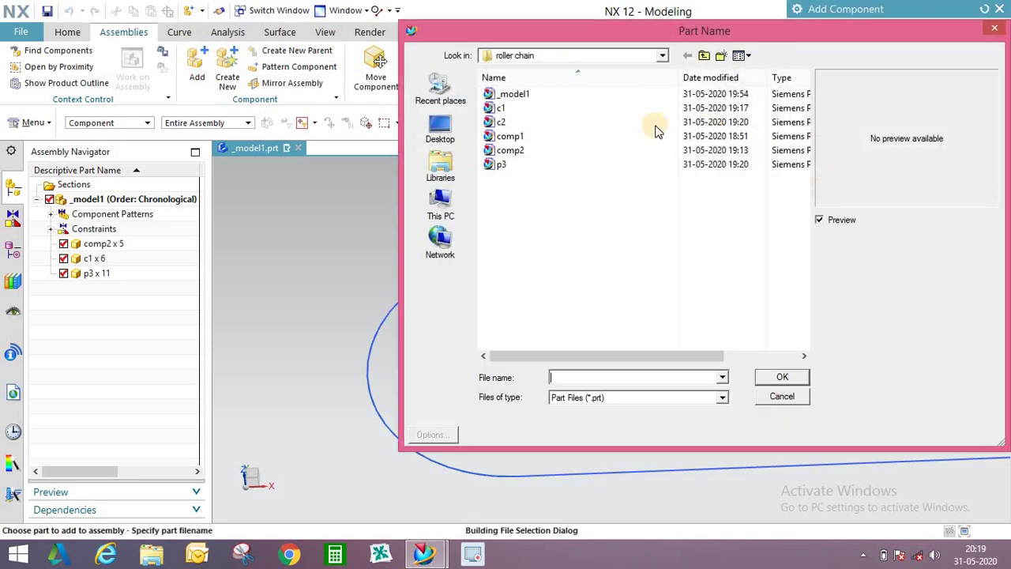
left_click(505, 136)
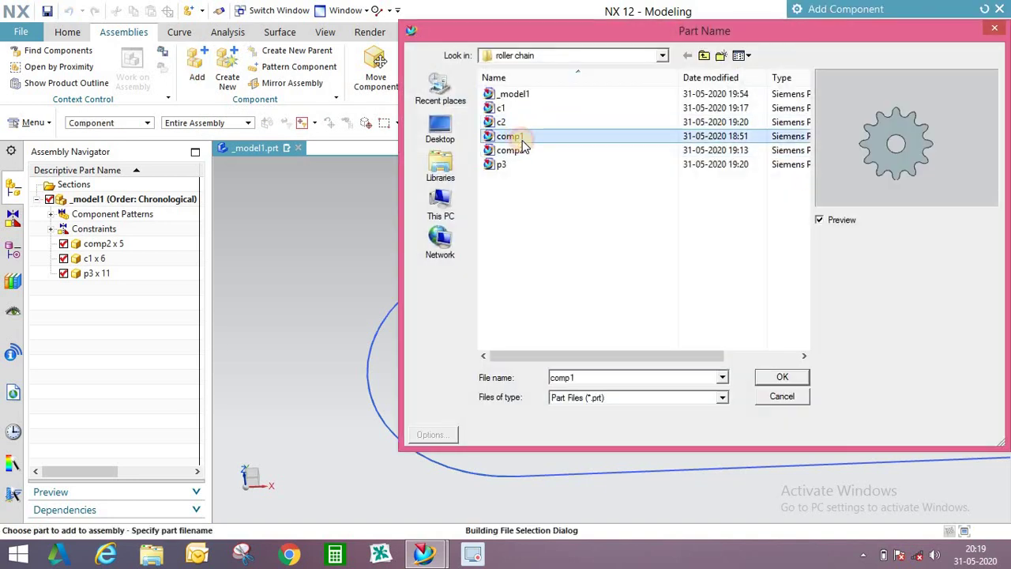
left_click(523, 153)
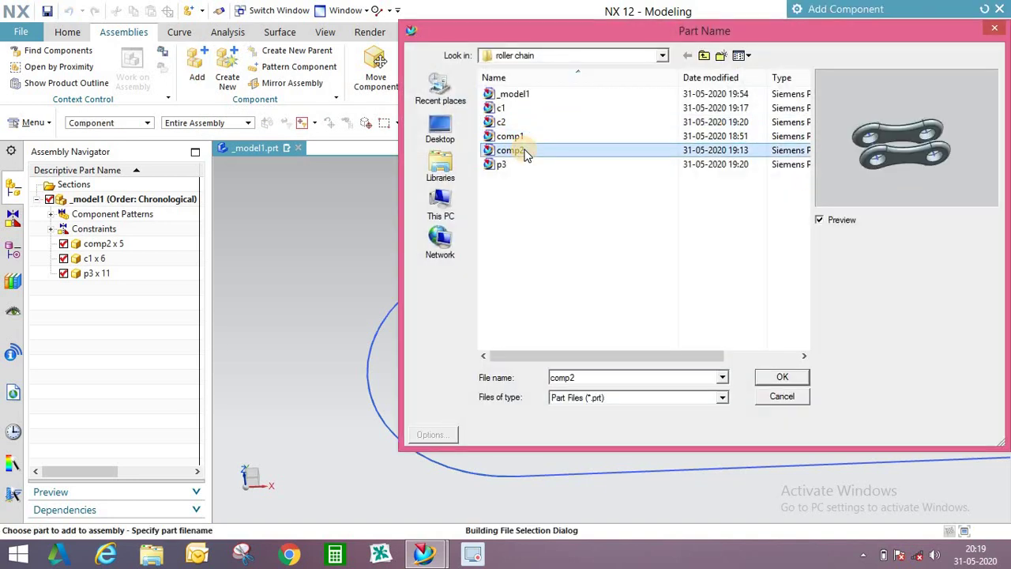
left_click(793, 377)
mouse_move(668, 353)
middle_mouse_down()
mouse_move(671, 371)
mouse_move(673, 357)
middle_mouse_up()
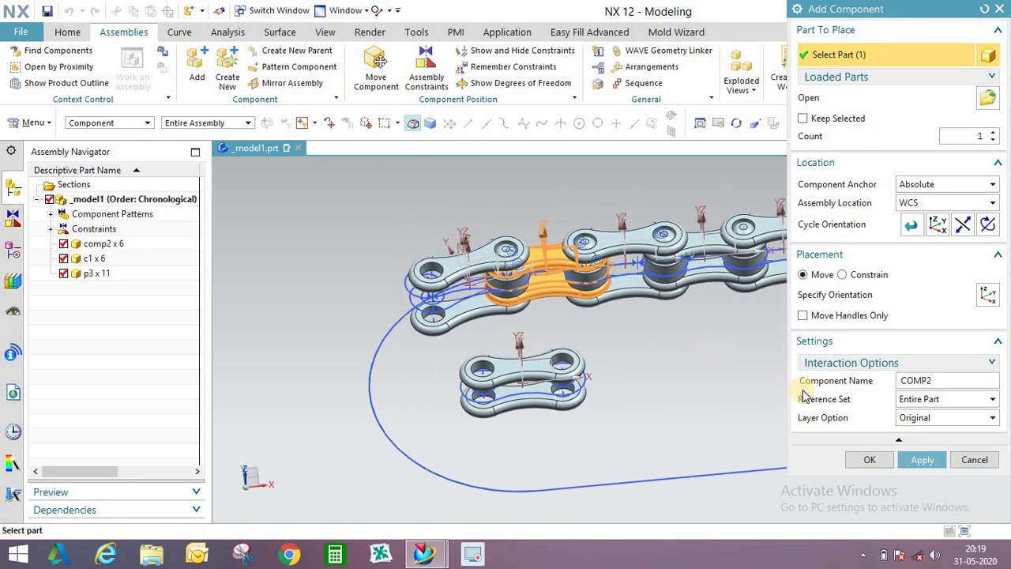
left_click(871, 460)
- Add a Touch constraint between the centre point at one end of the new comp2 link and the joined path curve
middle_click_drag(557, 353, 512, 259)
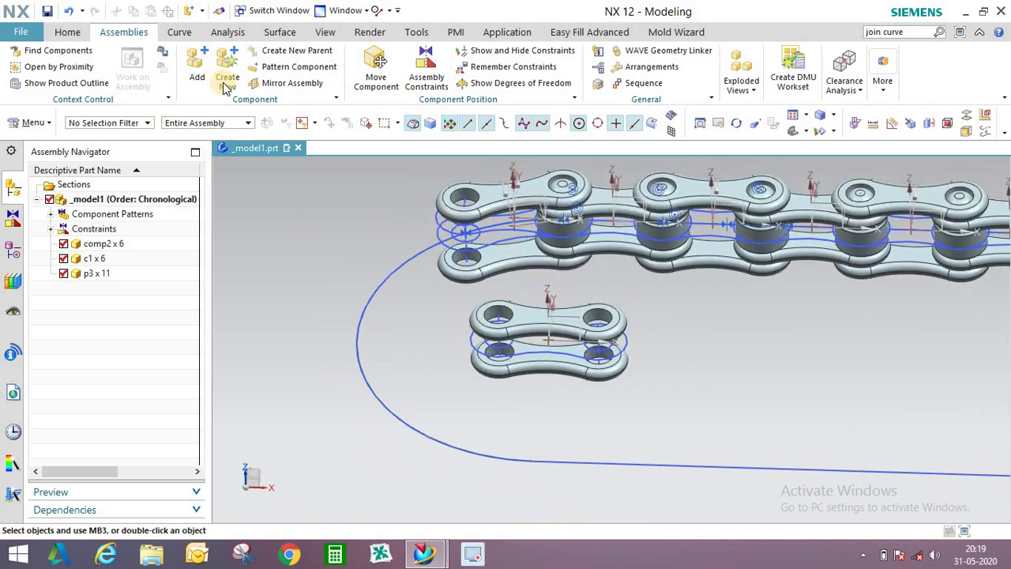
left_click(426, 75)
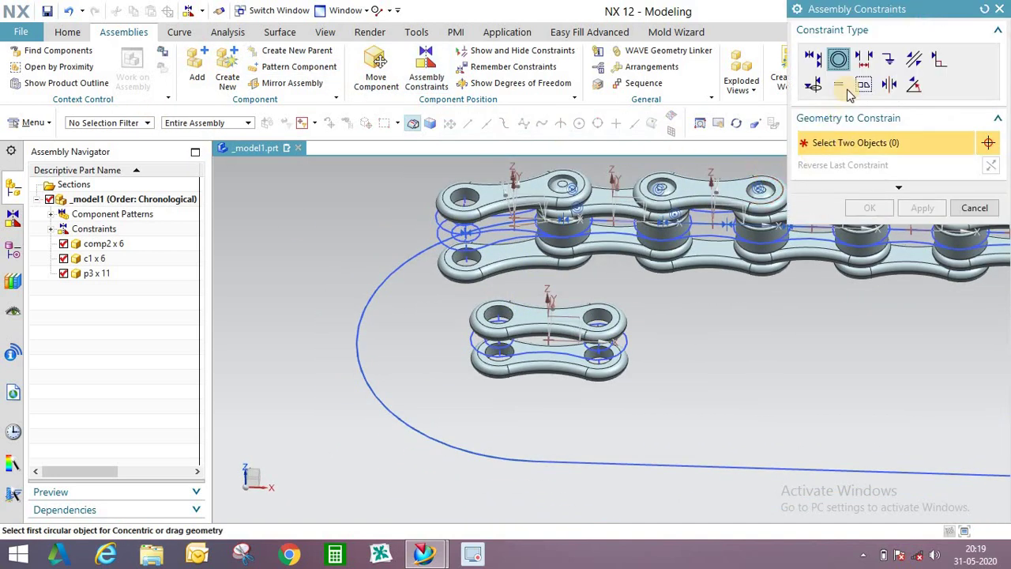
left_click(813, 58)
scroll(508, 352, "up", 4)
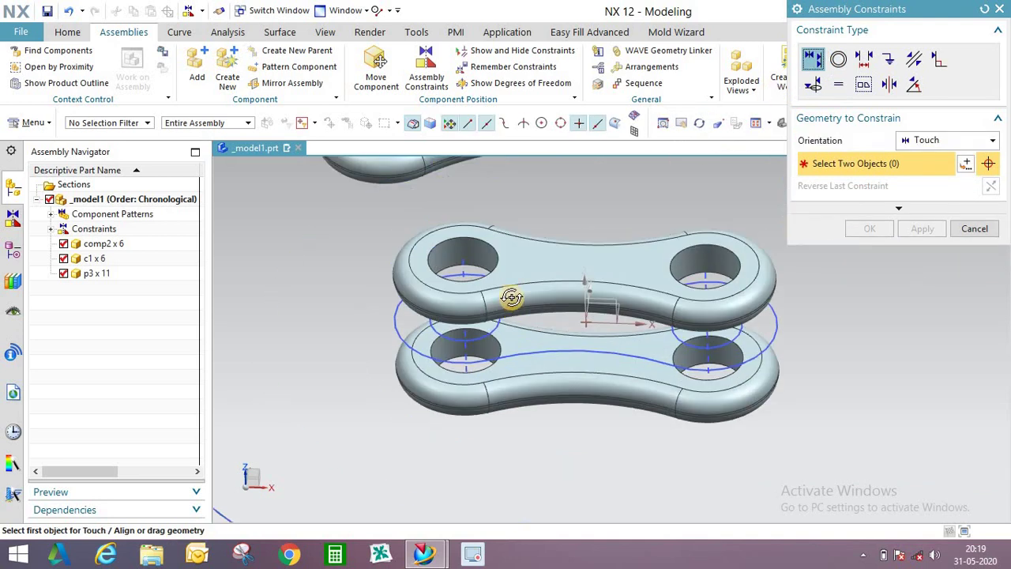
middle_click_drag(512, 298, 508, 272)
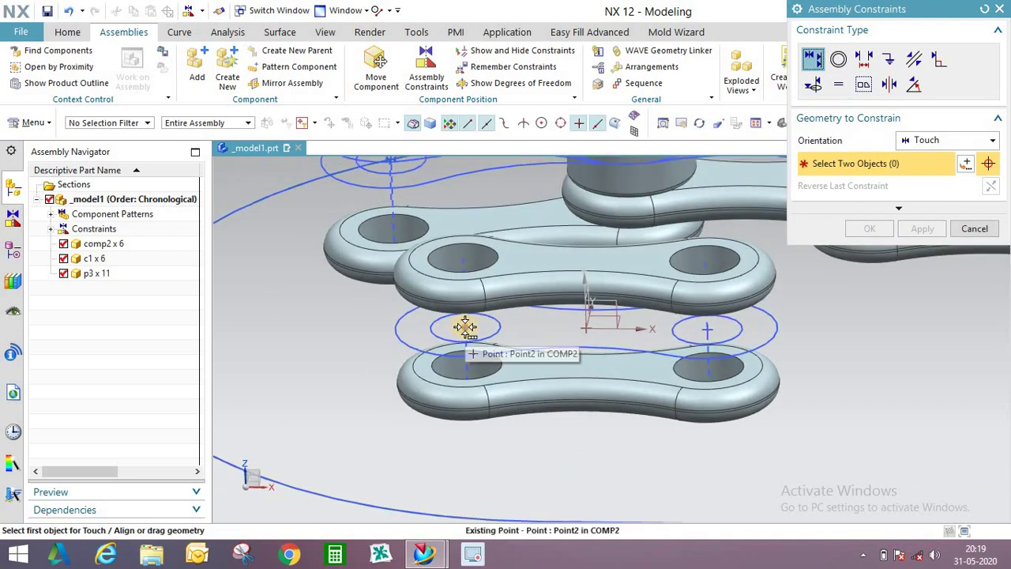
left_click(465, 327)
left_click(540, 347)
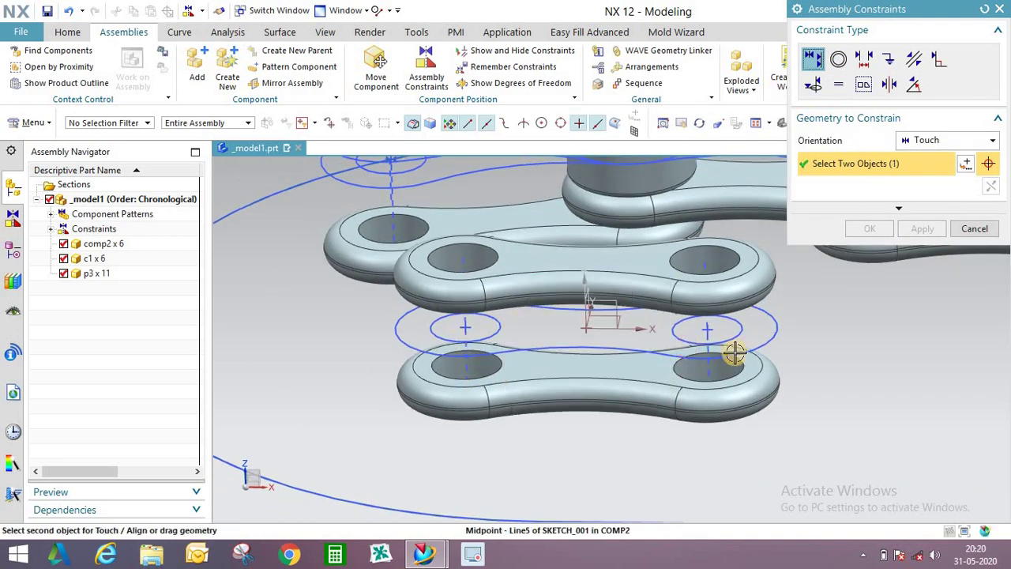
scroll(526, 316, "down", 3)
scroll(429, 339, "up", 3)
left_click(429, 341)
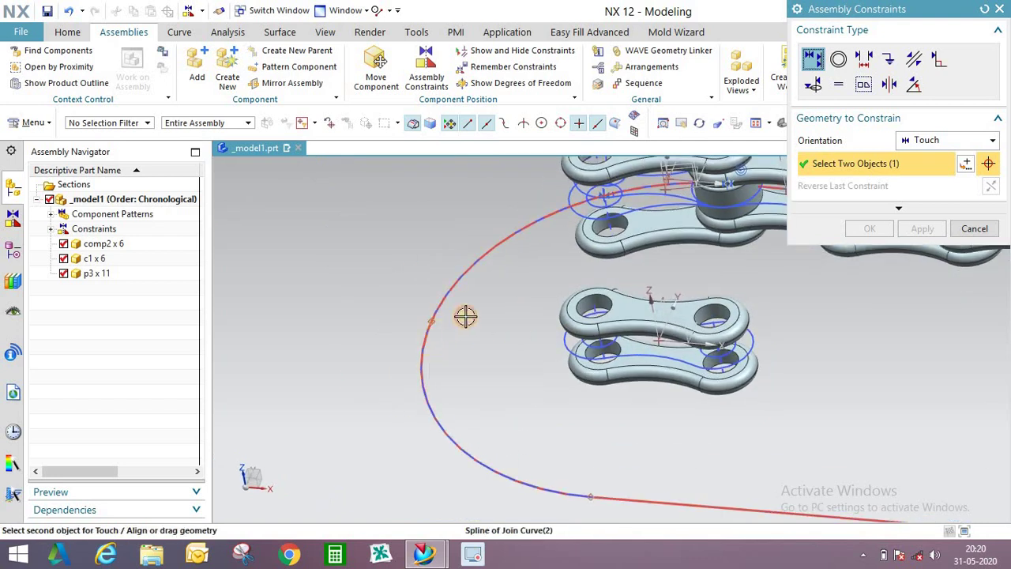
- Try to touch the midpoint of the hole axis line at the comp2 link's other end to the path curve
scroll(543, 335, "up", 5)
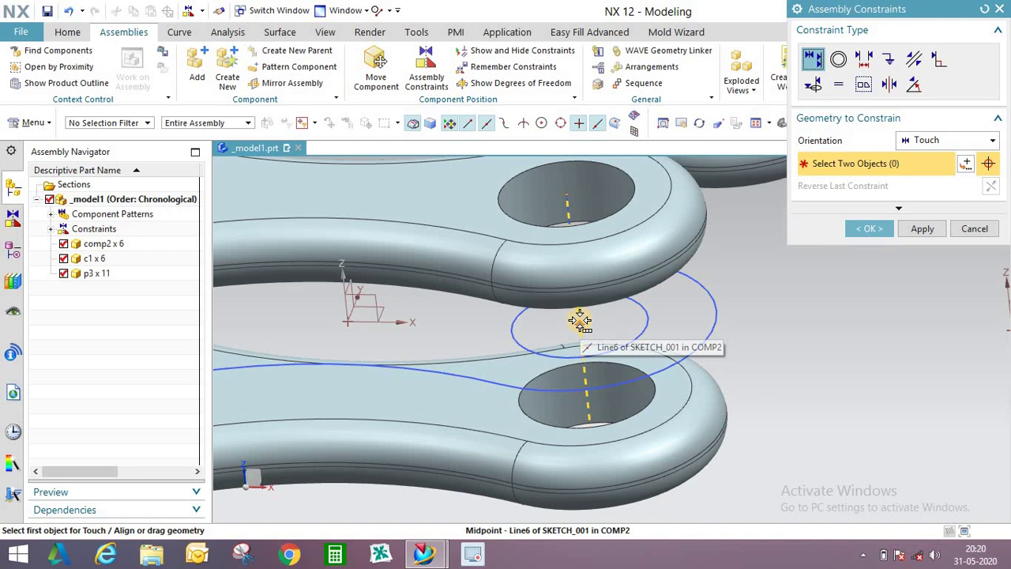
left_click(580, 320)
left_click(643, 322)
scroll(480, 303, "down", 5)
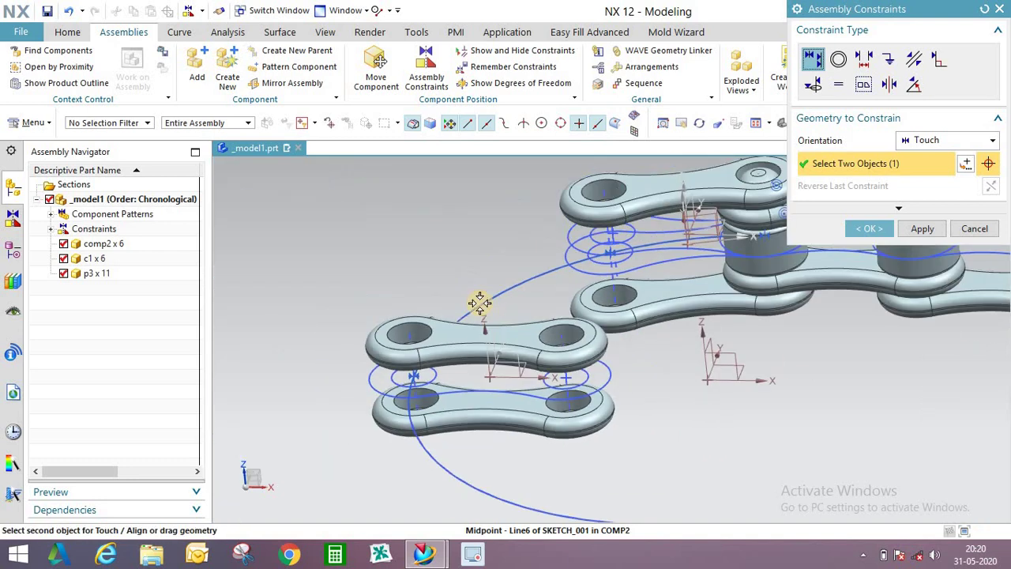
left_click(480, 303)
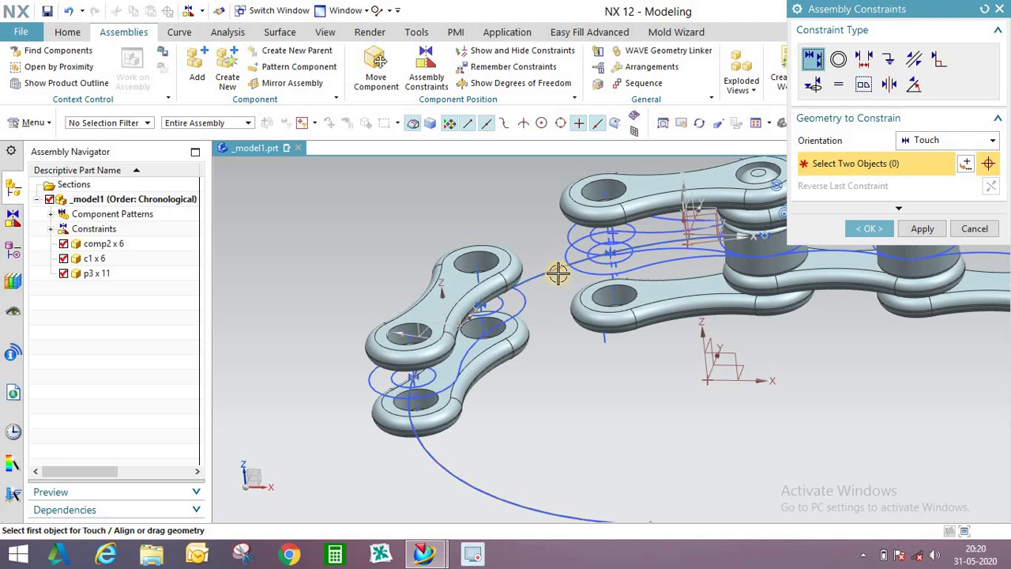
- Add a Touch constraint between the existing Point3 at the comp2 link's free end and the path curve
scroll(567, 377, "up", 2)
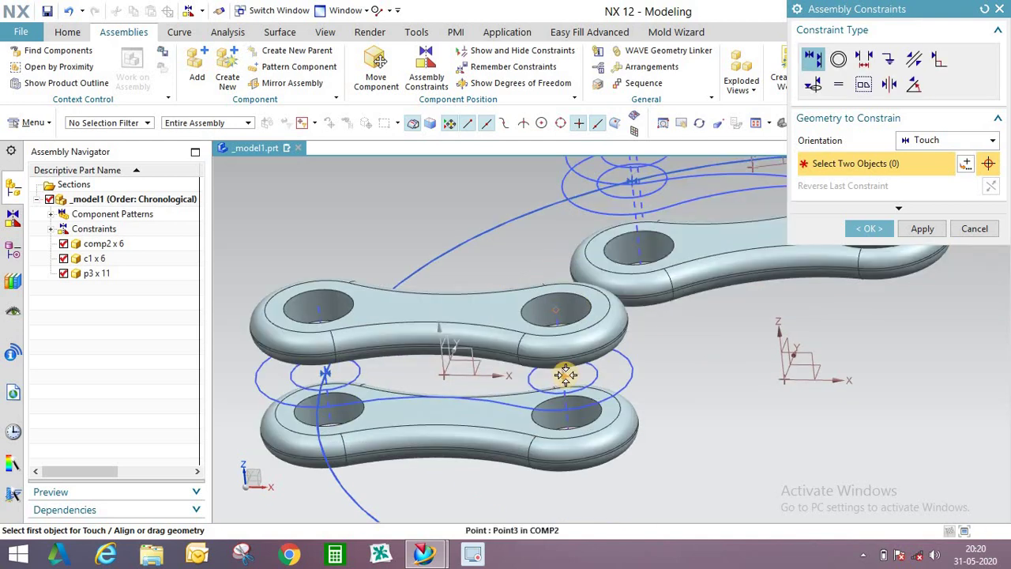
left_click(564, 374)
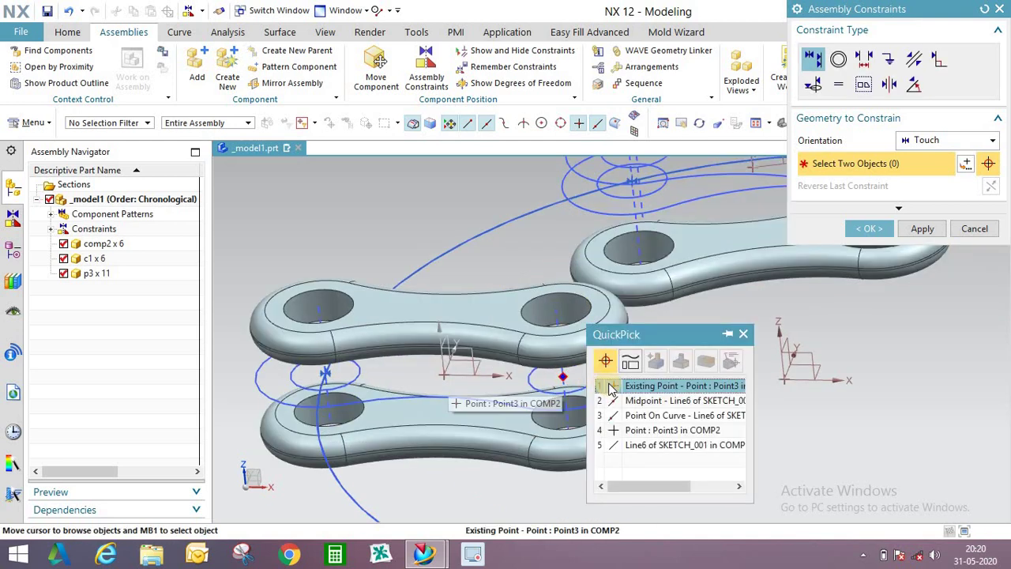
left_click(624, 387)
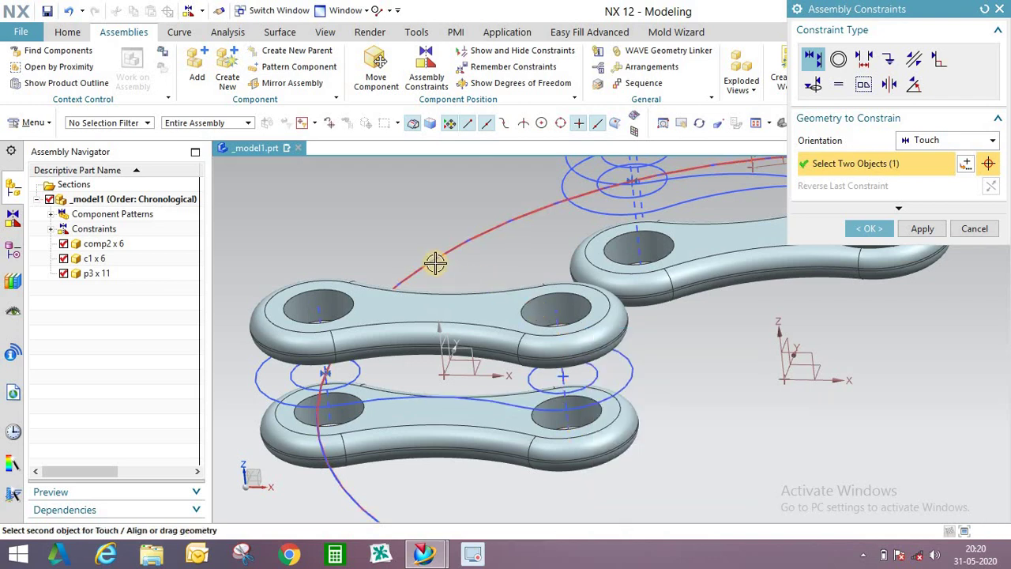
left_click(521, 256)
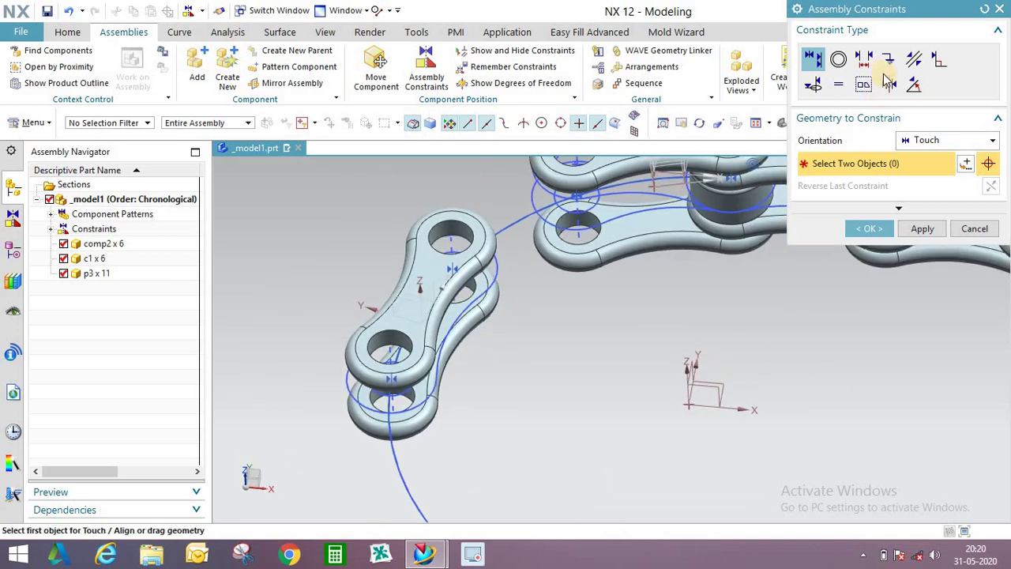
- Join the new comp2 link to the chain's last link with a Concentric constraint between their hole edges
left_click(839, 61)
scroll(440, 369, "down", 5)
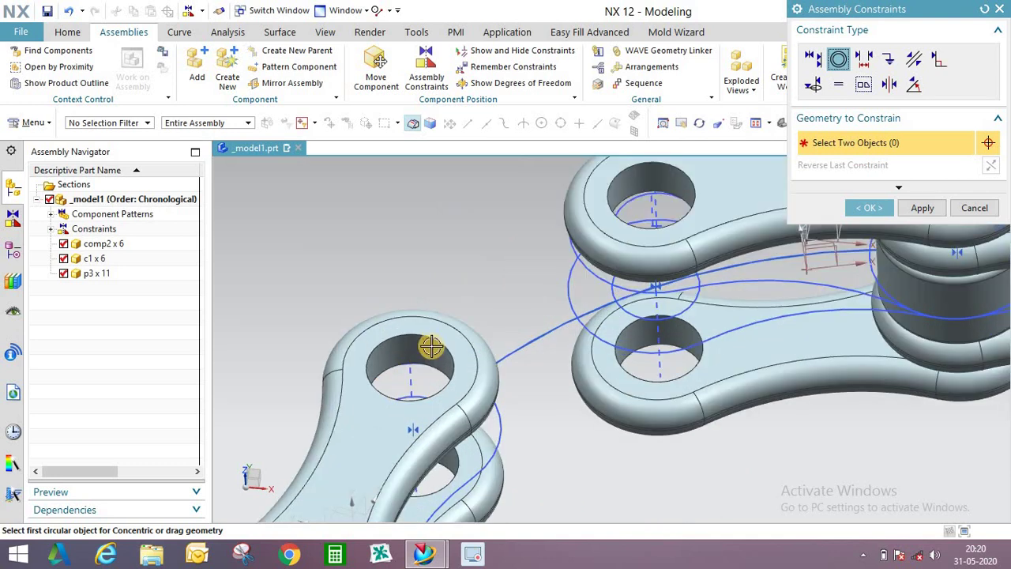
middle_click_drag(430, 332, 407, 297)
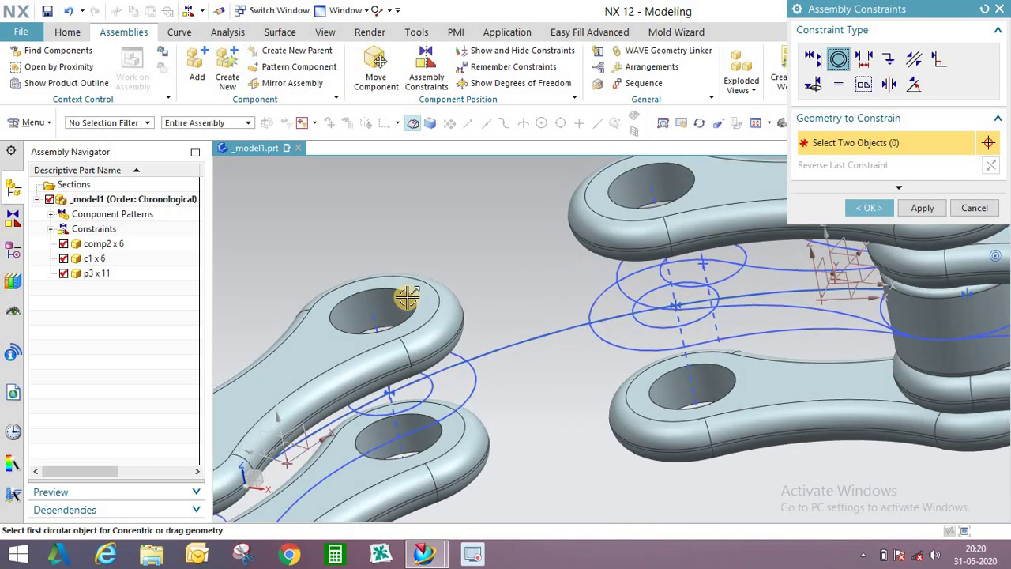
left_click(581, 227)
scroll(650, 204, "down", 3)
left_click(670, 204)
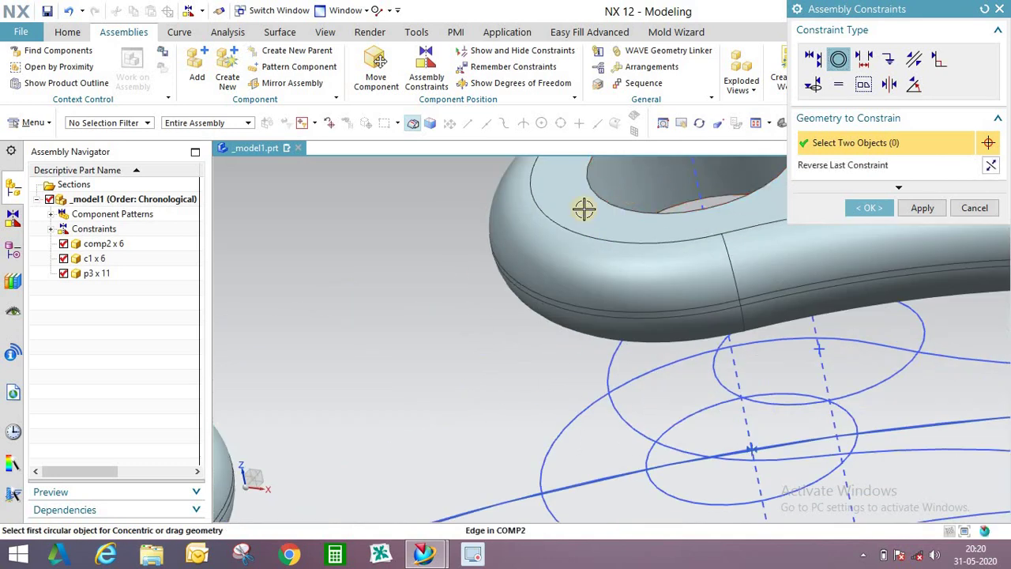
scroll(583, 208, "up", 3)
left_click(869, 208)
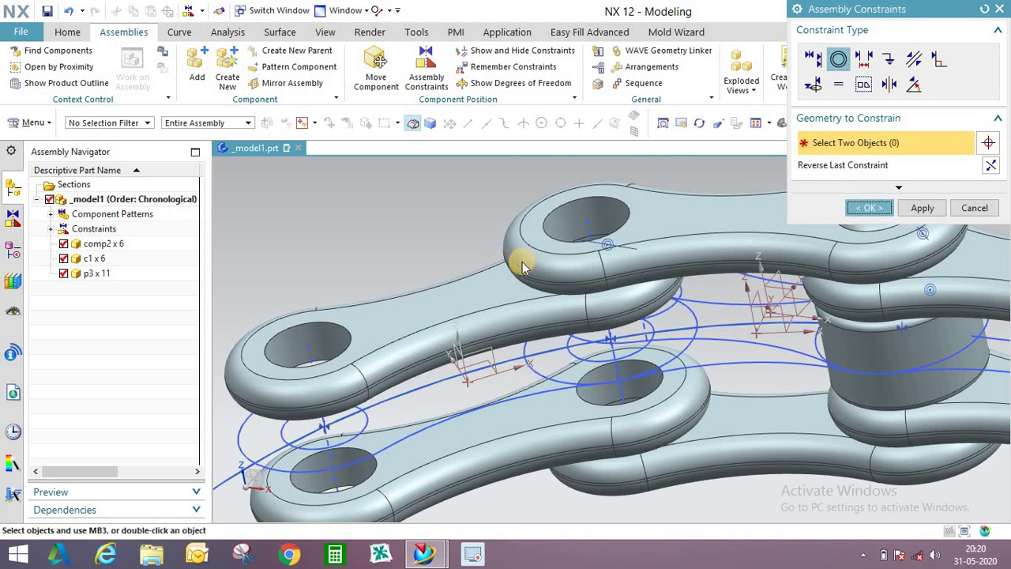
- Add one p3 pin component from the roller chain folder to the assembly at the WCS
scroll(545, 264, "up", 5)
middle_click_drag(561, 266, 581, 359)
scroll(524, 255, "down", 1)
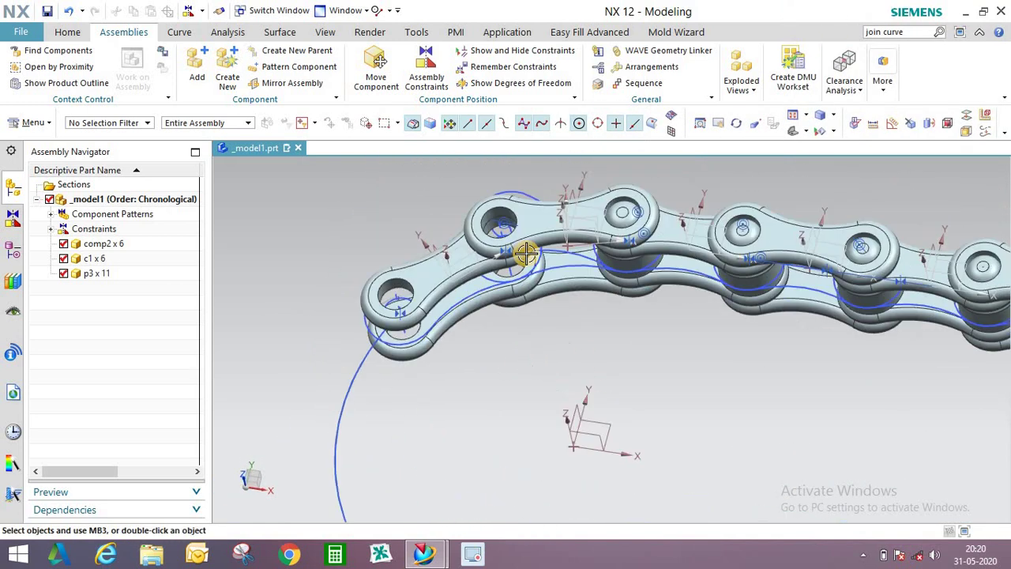
middle_click_drag(523, 255, 505, 245)
scroll(497, 240, "up", 1)
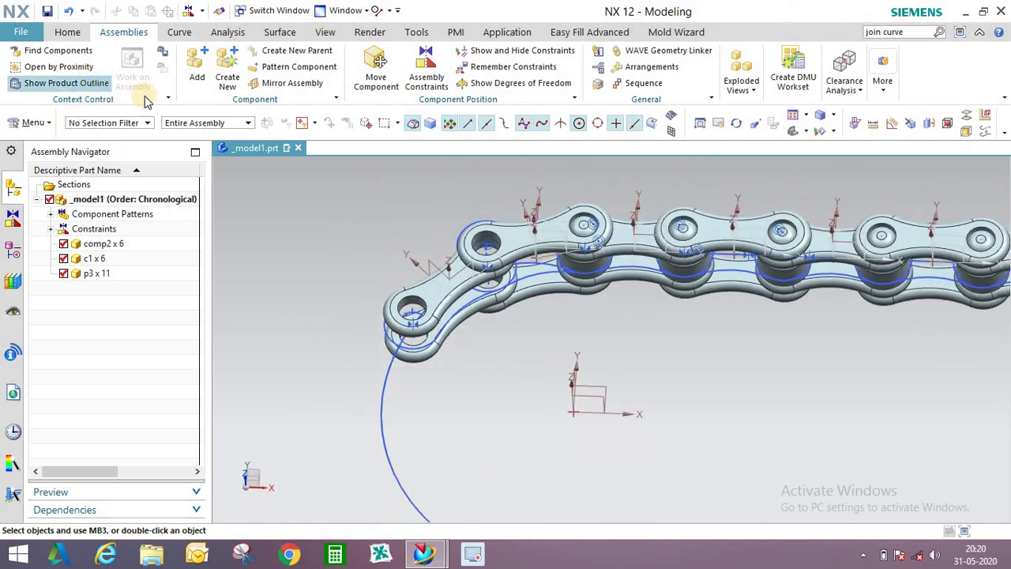
mouse_move(372, 221)
middle_mouse_down()
mouse_move(379, 237)
mouse_move(376, 229)
middle_mouse_up()
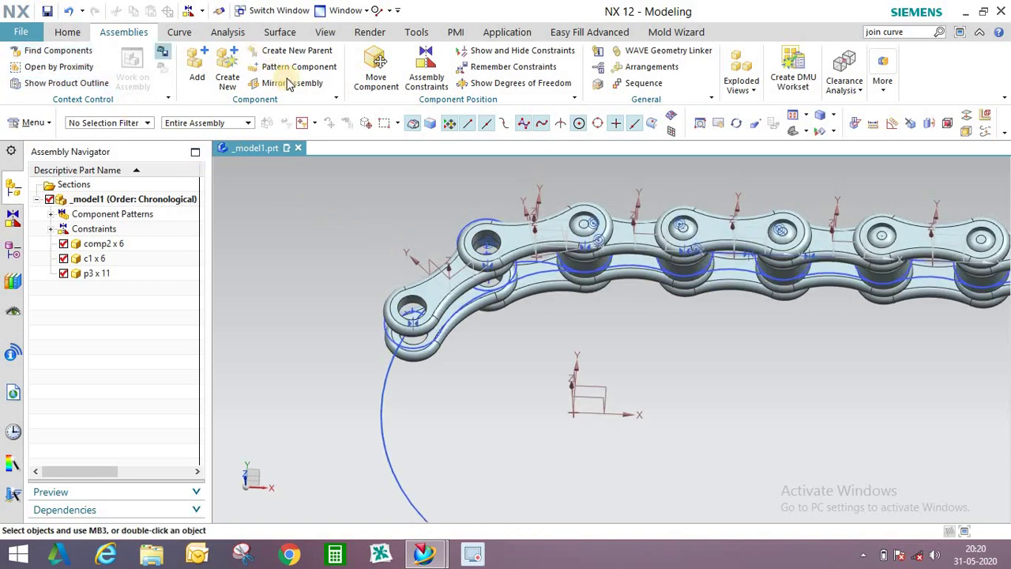
left_click(197, 67)
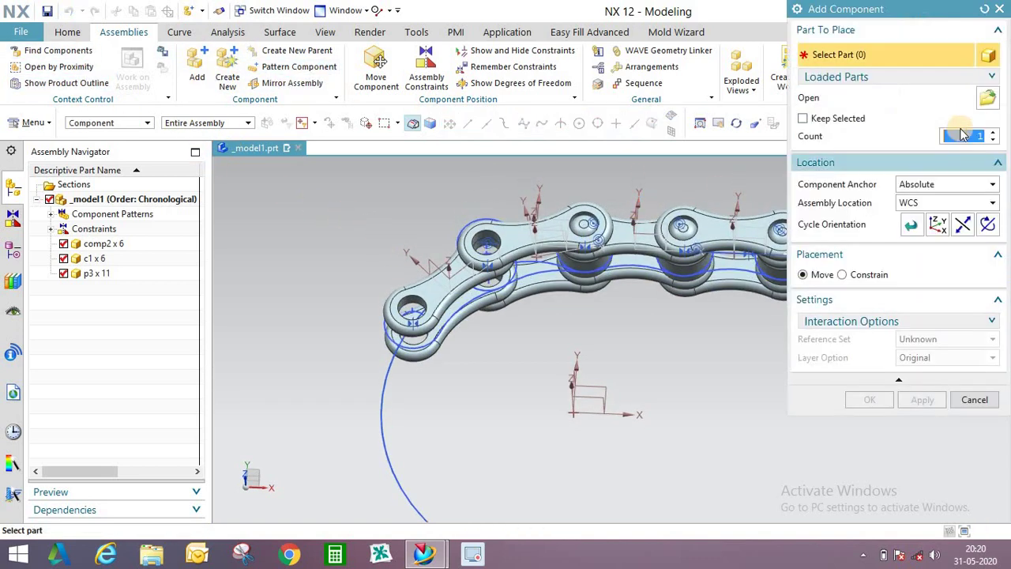
left_click(984, 100)
left_click(558, 165)
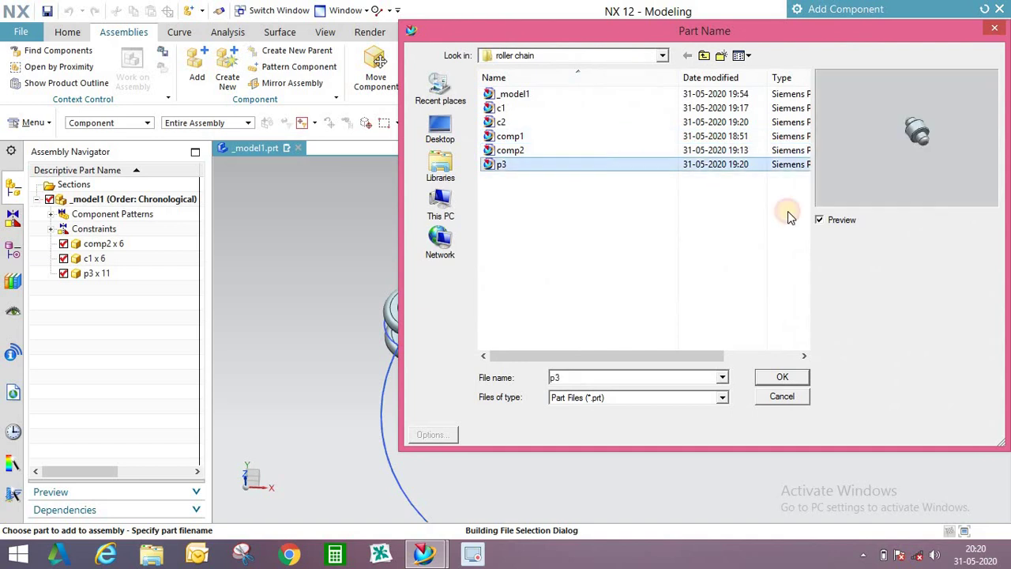
left_click(805, 377)
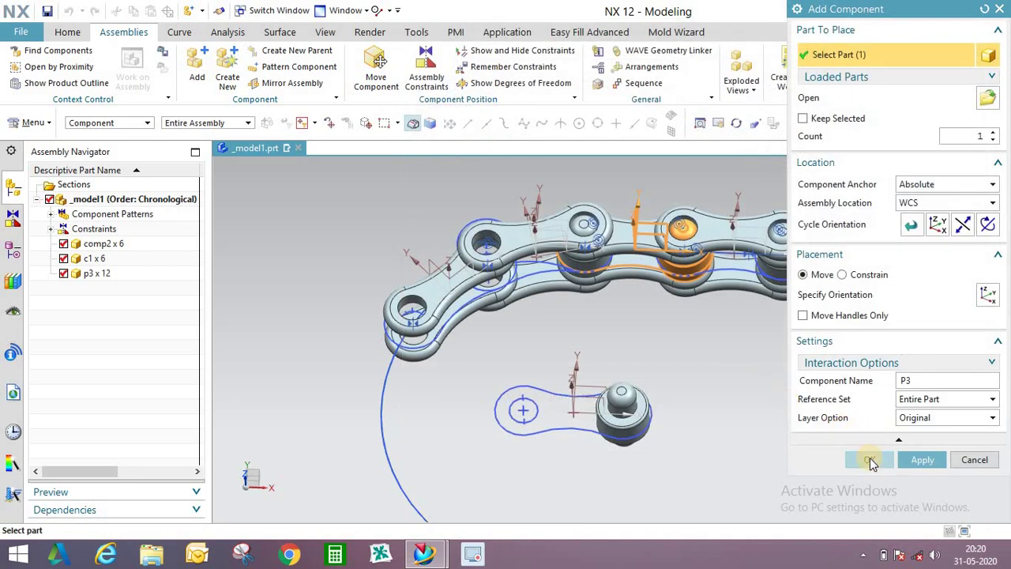
left_click(871, 463)
- Examine the loose P3 pin and the open joint at the chain's curved end from the front and oblique directions
middle_click_drag(680, 388, 577, 277)
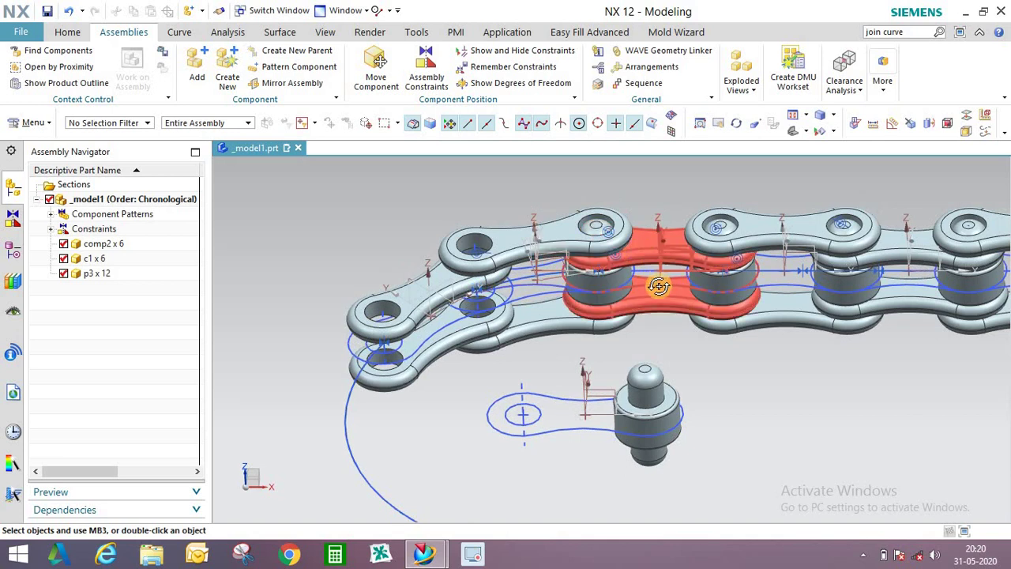
middle_click_drag(659, 286, 657, 303)
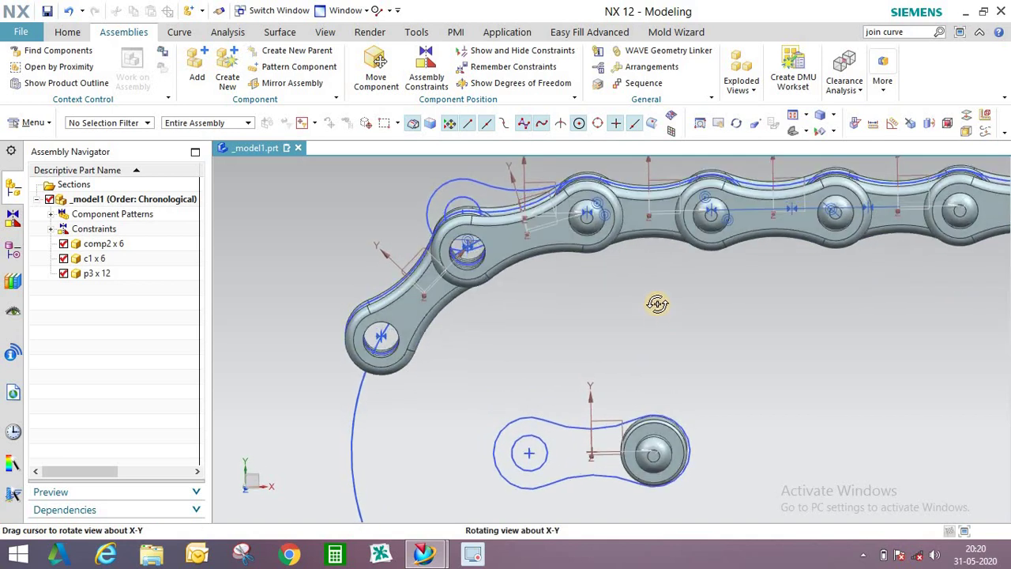
key("F8")
scroll(632, 299, "down", 2)
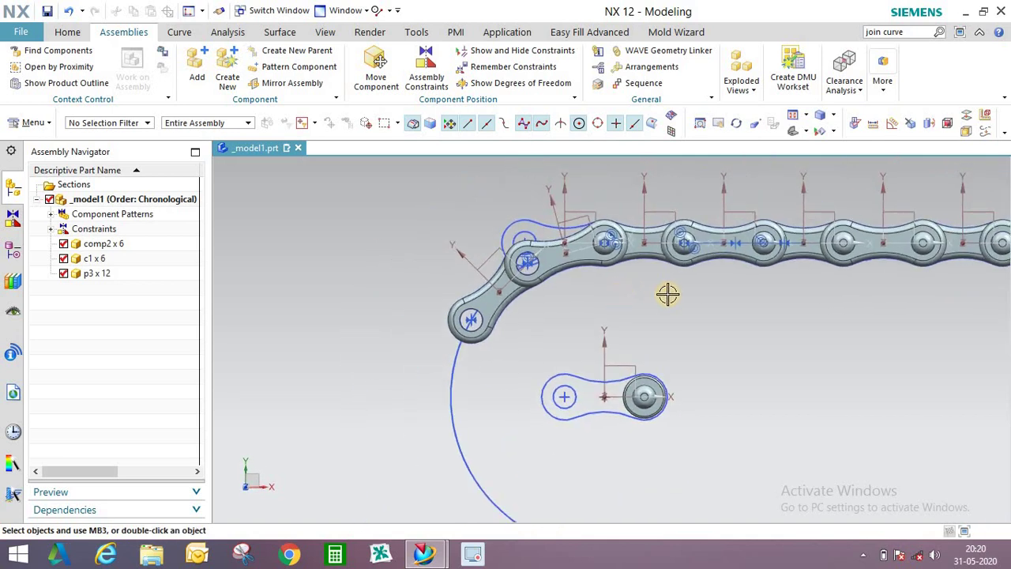
middle_click_drag(655, 291, 670, 264)
scroll(659, 253, "down", 3)
scroll(604, 283, "up", 3)
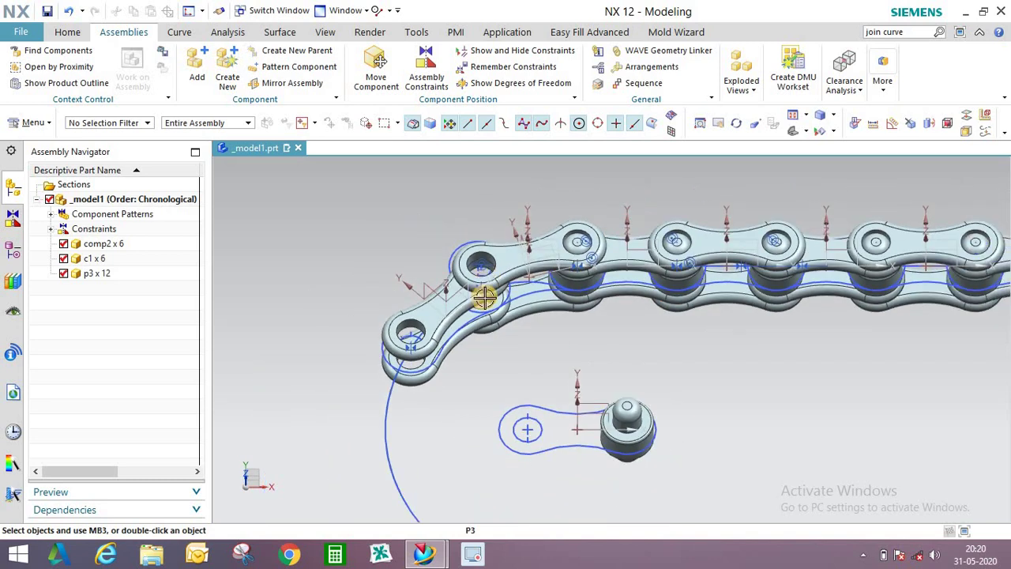
middle_click_drag(598, 279, 542, 285)
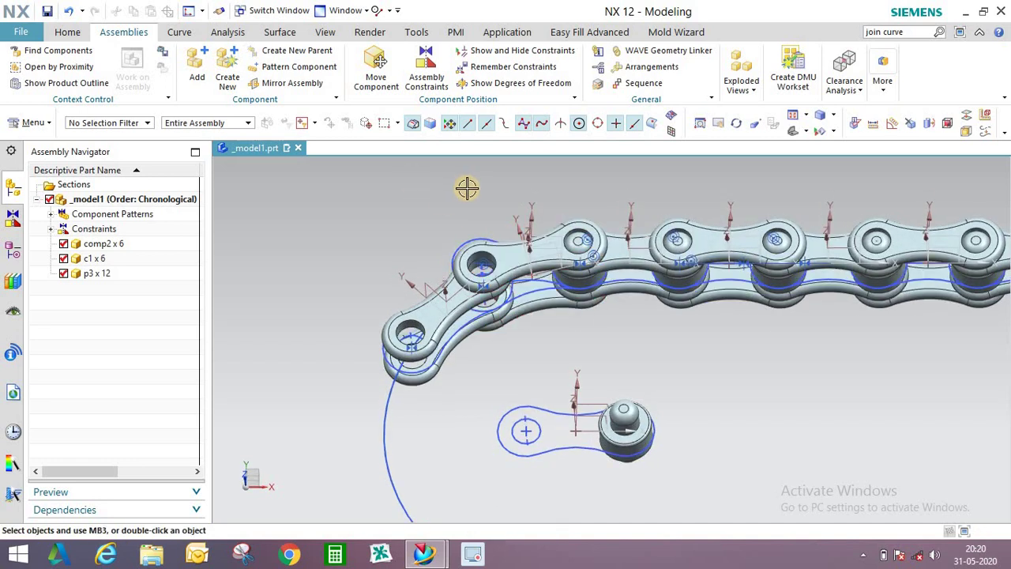
middle_click_drag(556, 323, 478, 318)
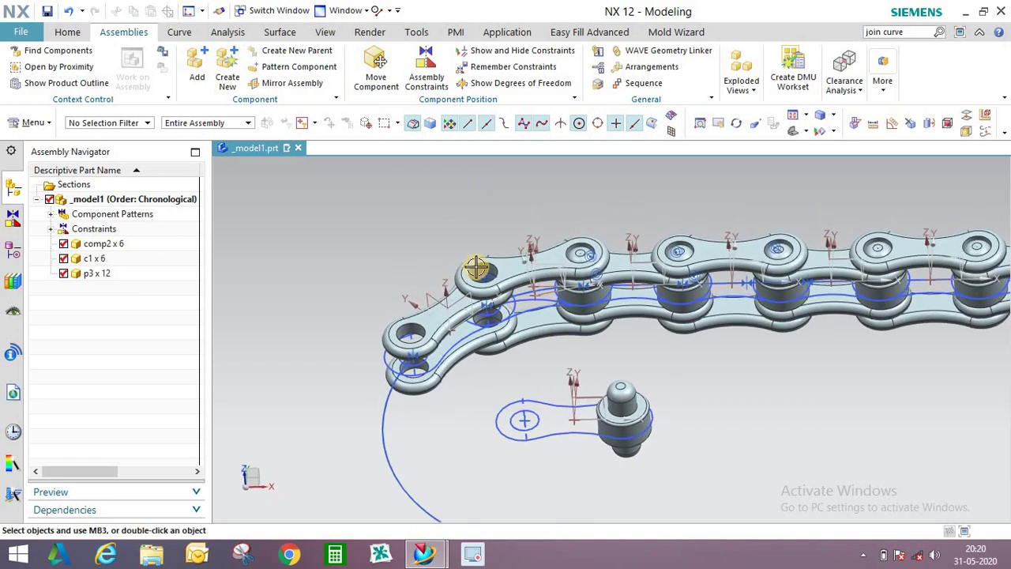
- Try to seat the loose P3 pin in the open joint with a Concentric constraint to the link's hole edge
left_click(427, 72)
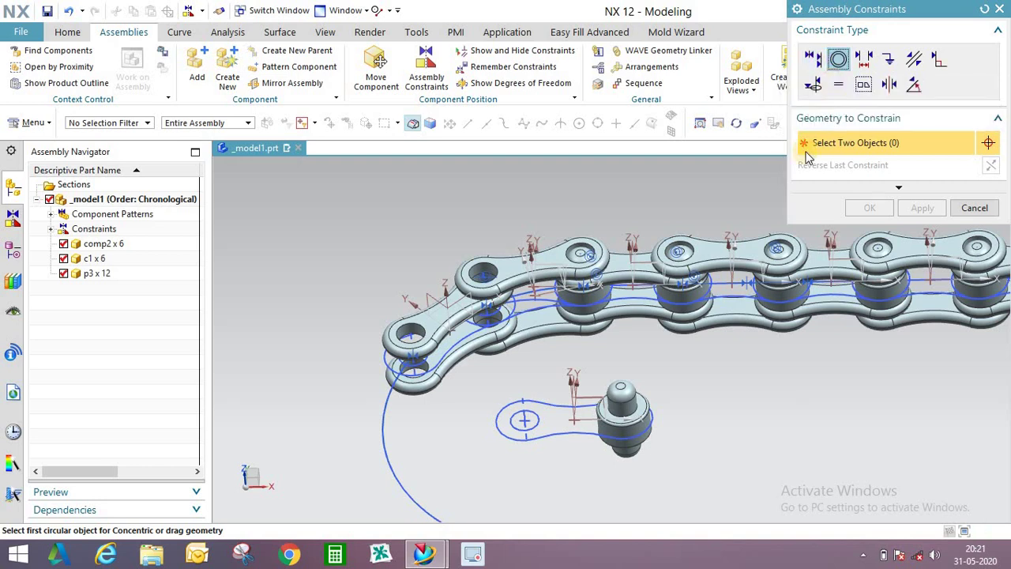
middle_click_drag(636, 438, 634, 352)
scroll(621, 346, "up", 5)
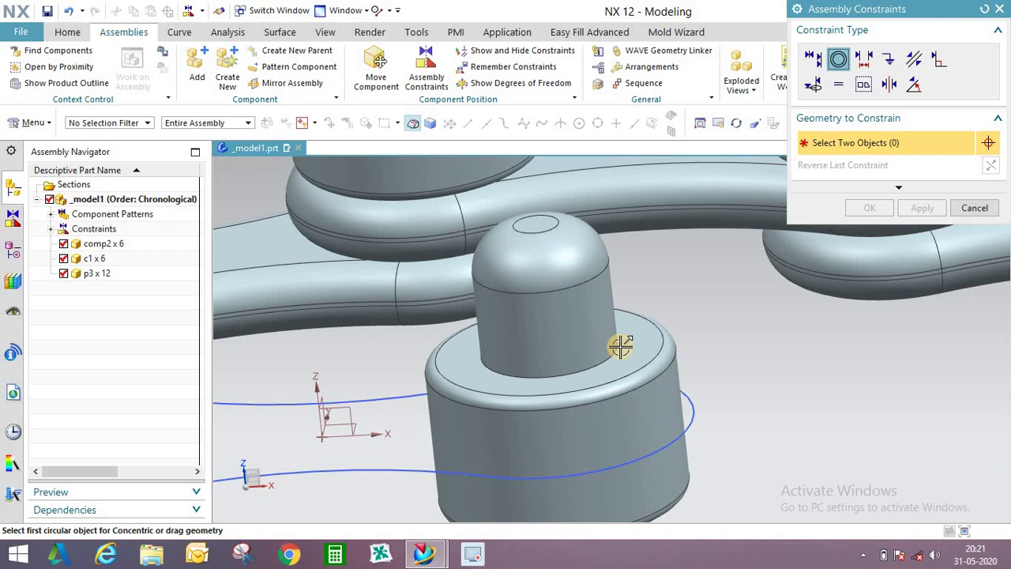
left_click(690, 387)
scroll(524, 316, "down", 5)
middle_click_drag(523, 316, 514, 300)
scroll(356, 379, "up", 4)
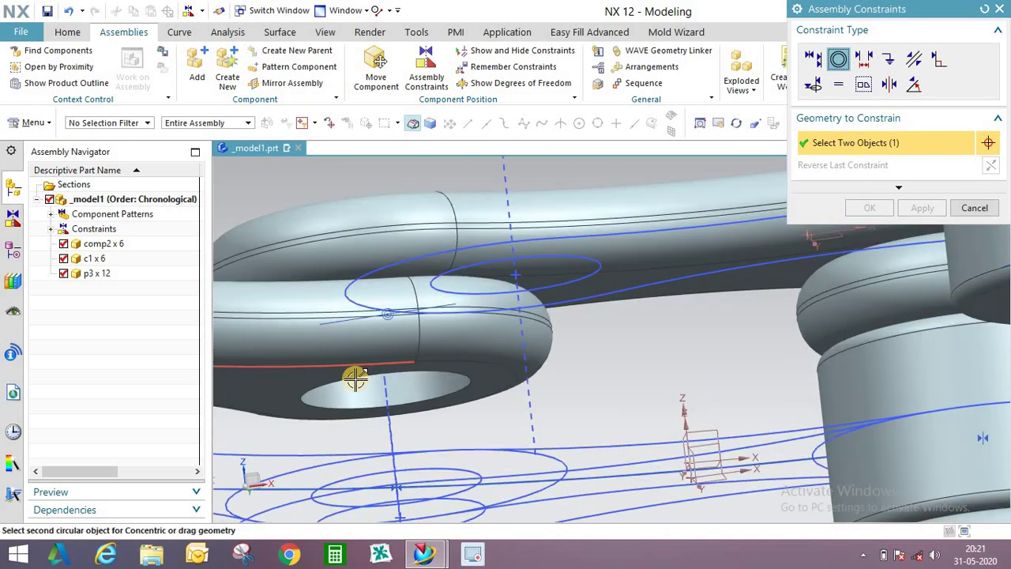
left_click(388, 356)
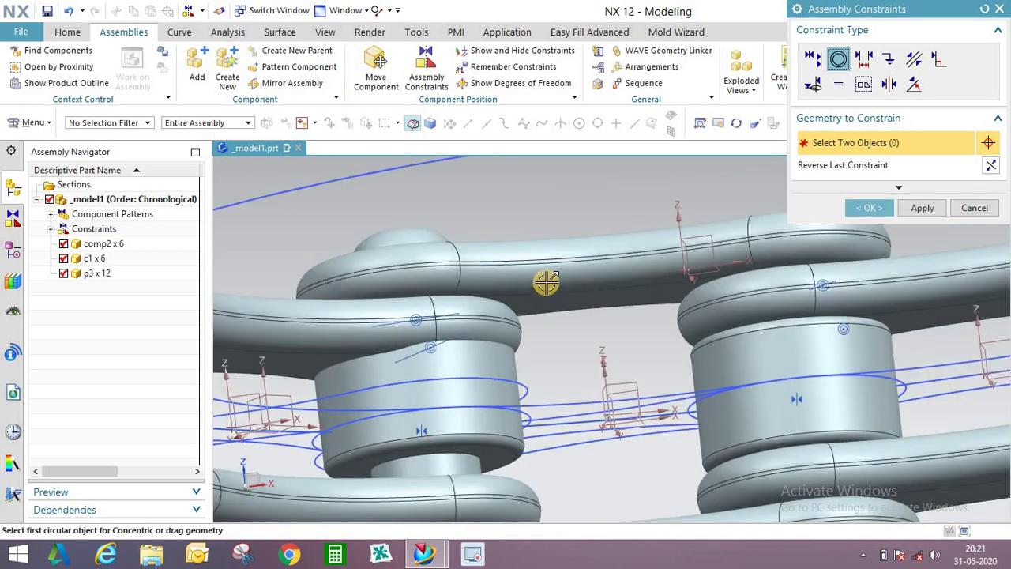
- Seat the loose P3 pin in the open joint with a Concentric constraint between its shoulder's circular edge and the comp2 link's hole edge
scroll(481, 301, "down", 6)
middle_click_drag(548, 339, 559, 359)
scroll(689, 350, "up", 4)
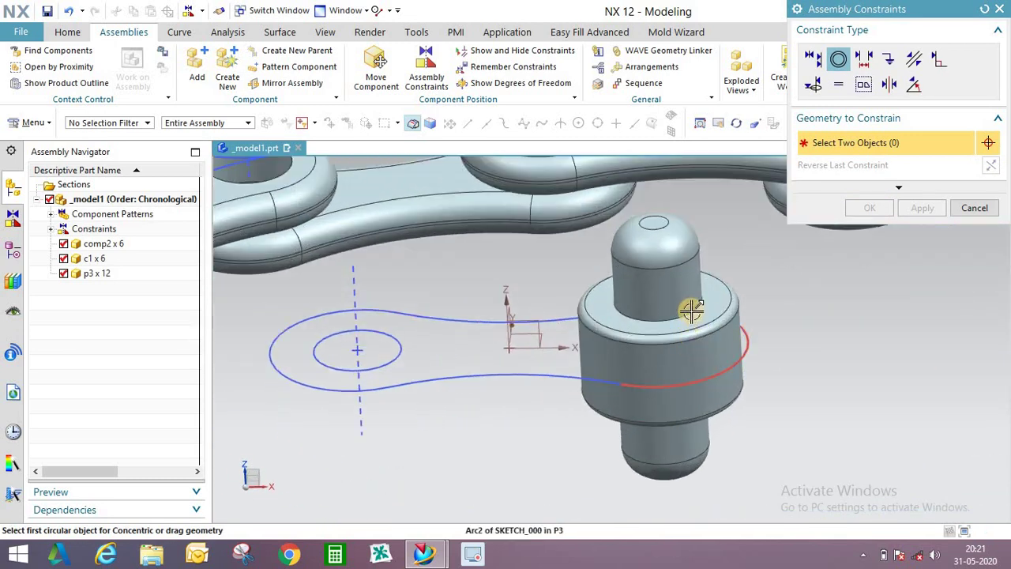
left_click(654, 323)
scroll(469, 323, "down", 4)
middle_click_drag(470, 324, 466, 404)
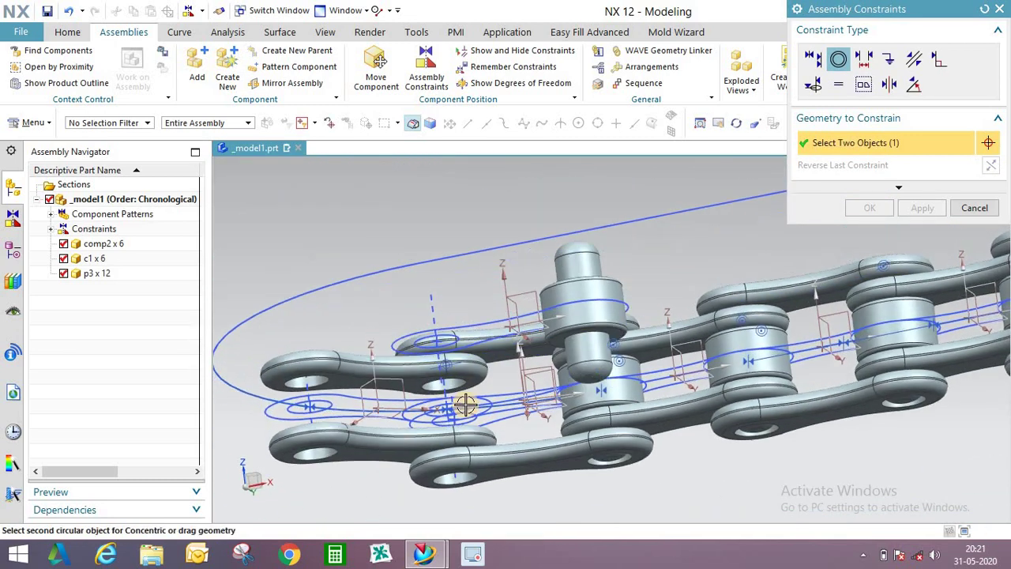
scroll(466, 404, "up", 4)
left_click(464, 350)
scroll(592, 316, "down", 4)
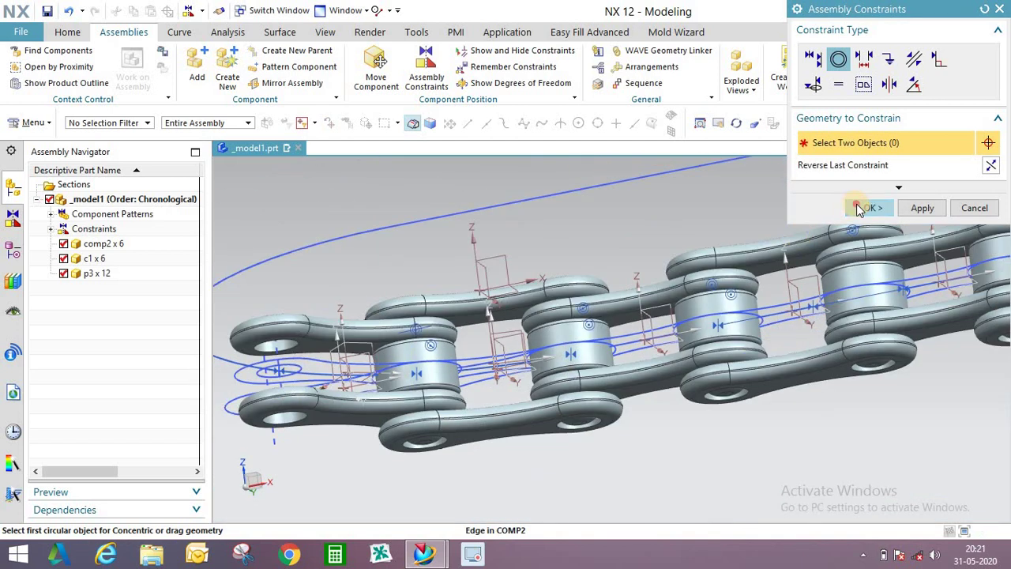
left_click(869, 208)
- Start a component pattern with the last comp2 link, the adjoining C1 link and their two P3 pins at the curved end
middle_click_drag(626, 267, 513, 289)
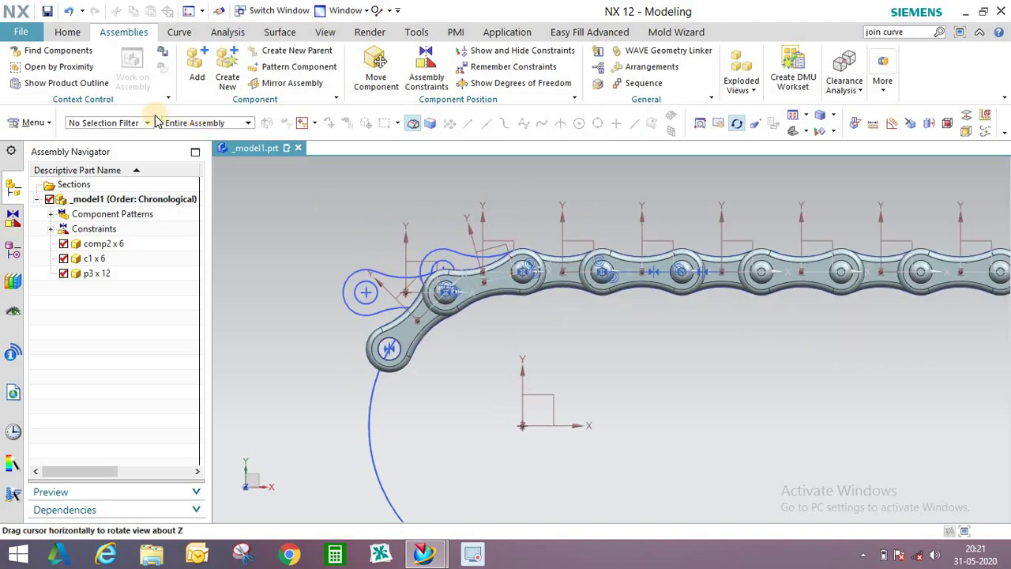
key("Escape")
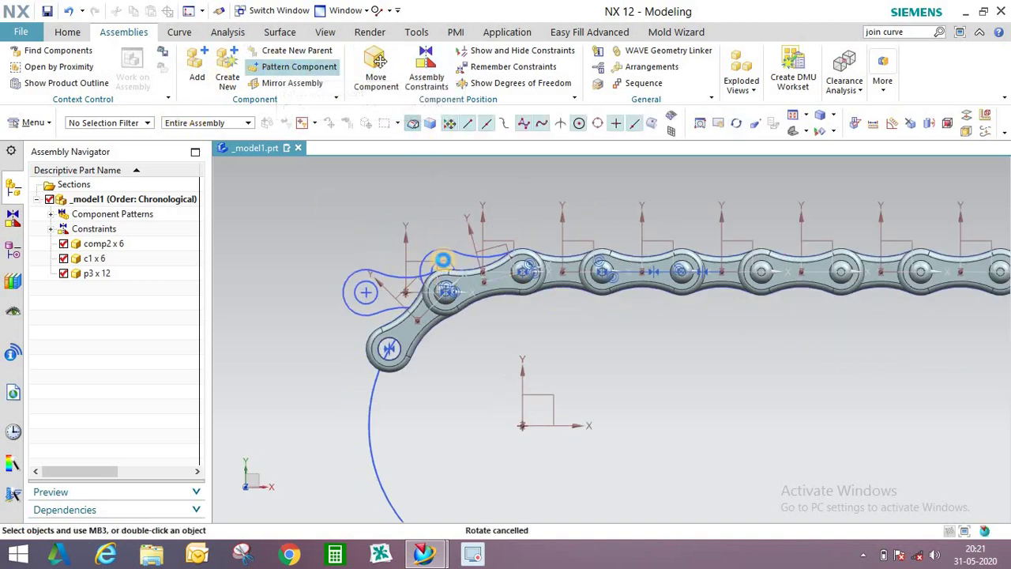
left_click(299, 66)
scroll(417, 328, "up", 3)
left_click(416, 316)
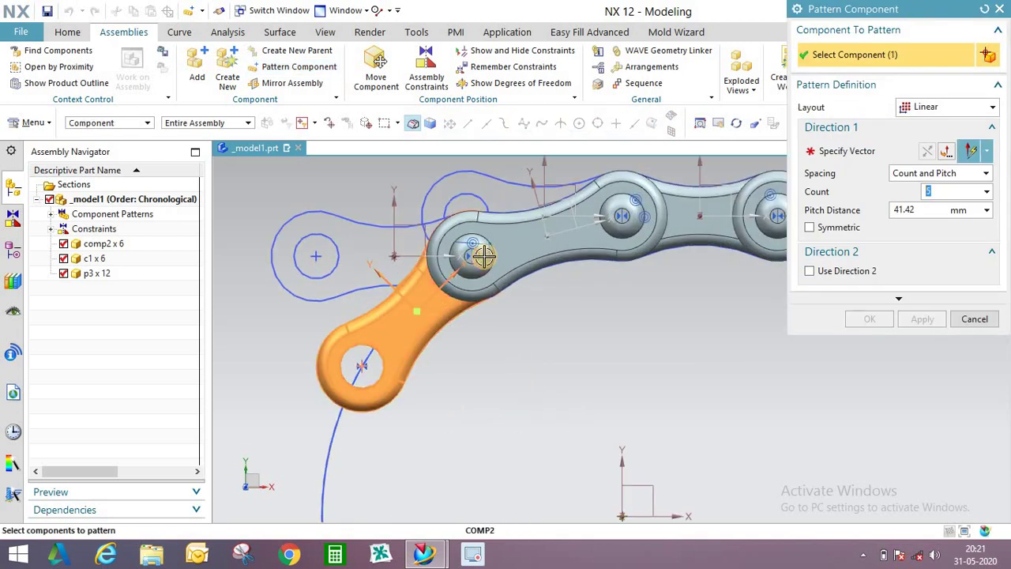
left_click(528, 247)
left_click(621, 225)
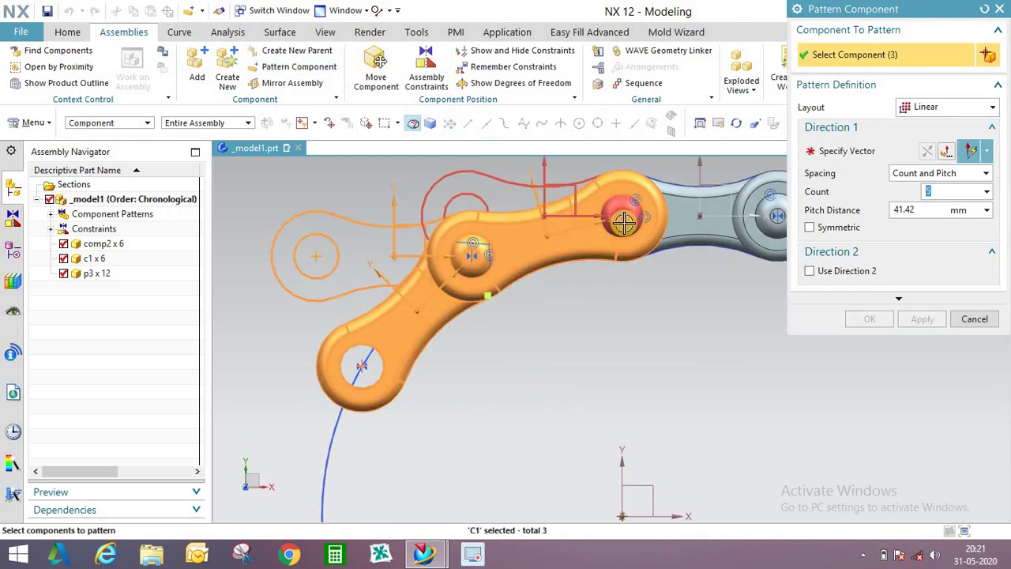
left_click(624, 217)
scroll(579, 265, "down", 3)
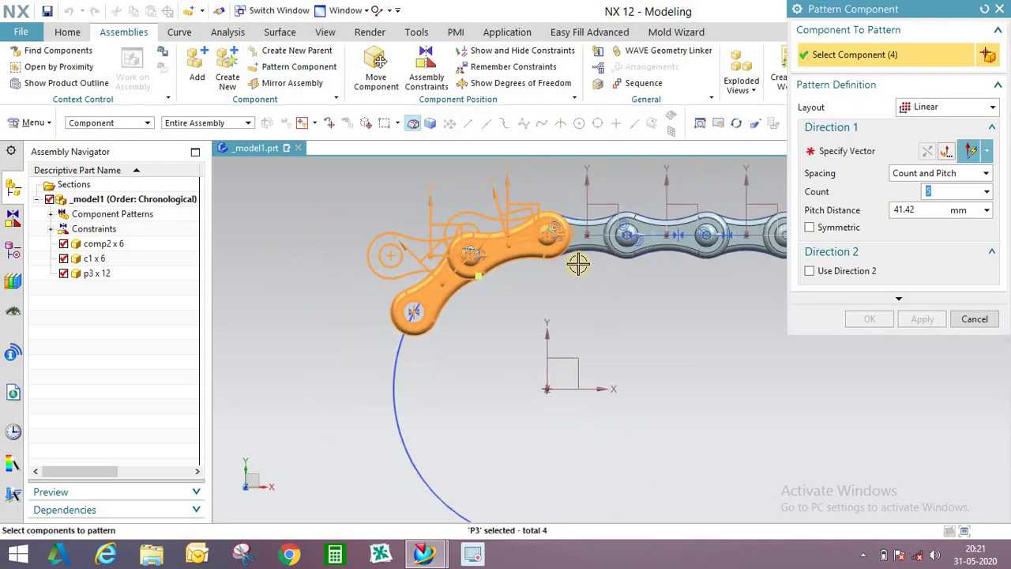
- Pattern the four components in a circular layout about the Z axis through the origin, with count 3 and pitch angle 60°
left_click(948, 106)
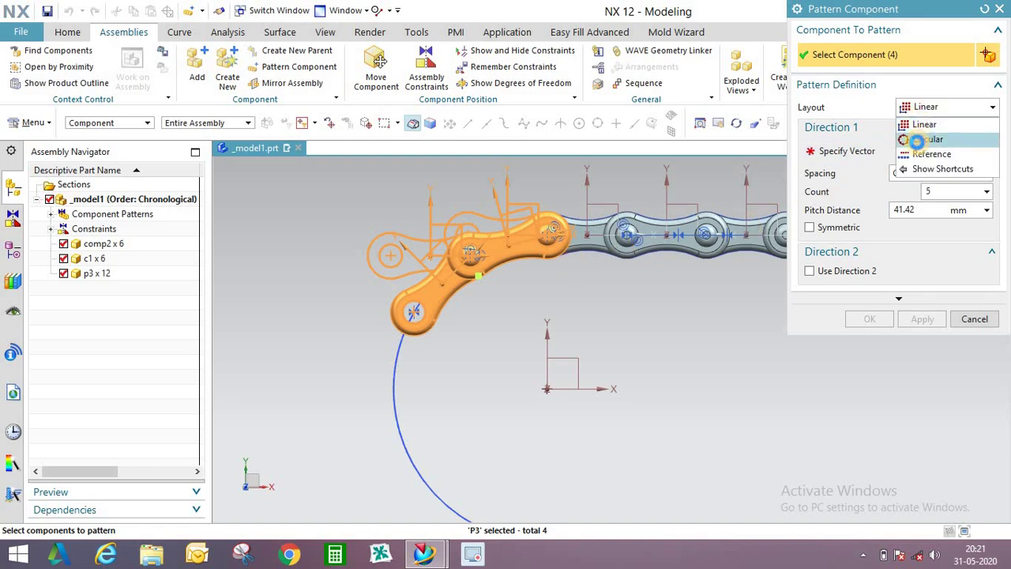
left_click(921, 146)
left_click(834, 155)
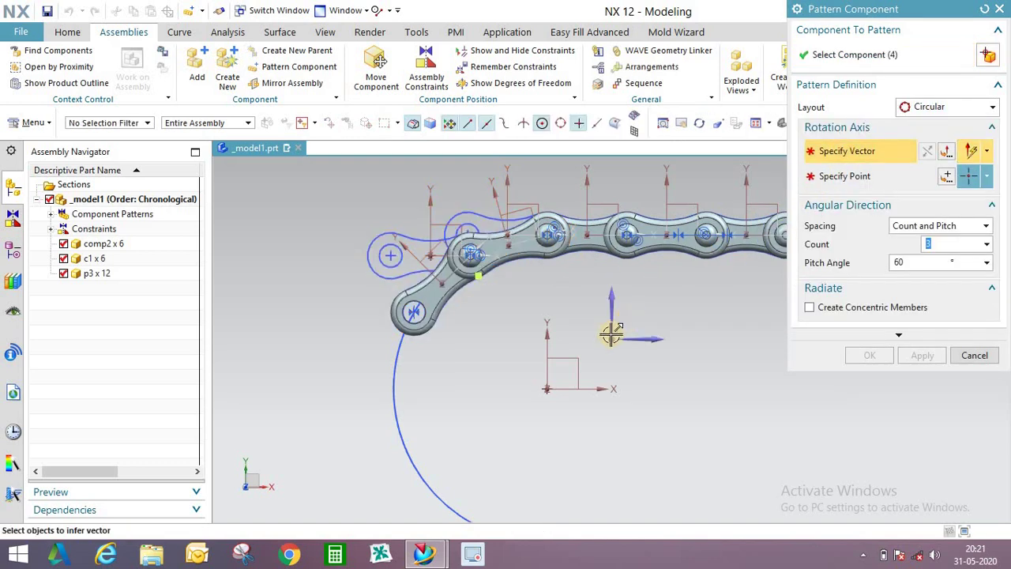
left_click(609, 336)
left_click(916, 180)
left_click(948, 178)
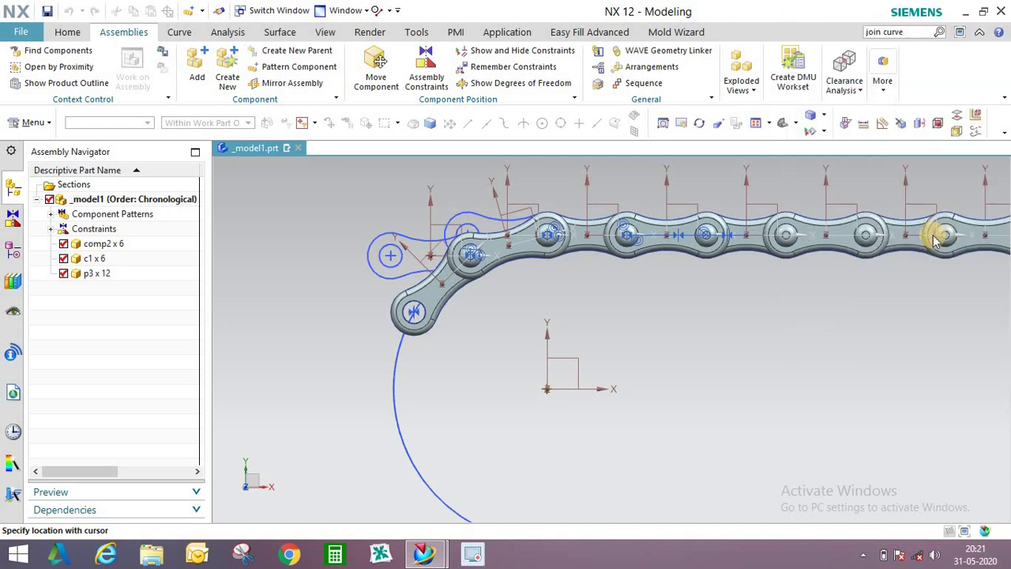
left_click(924, 287)
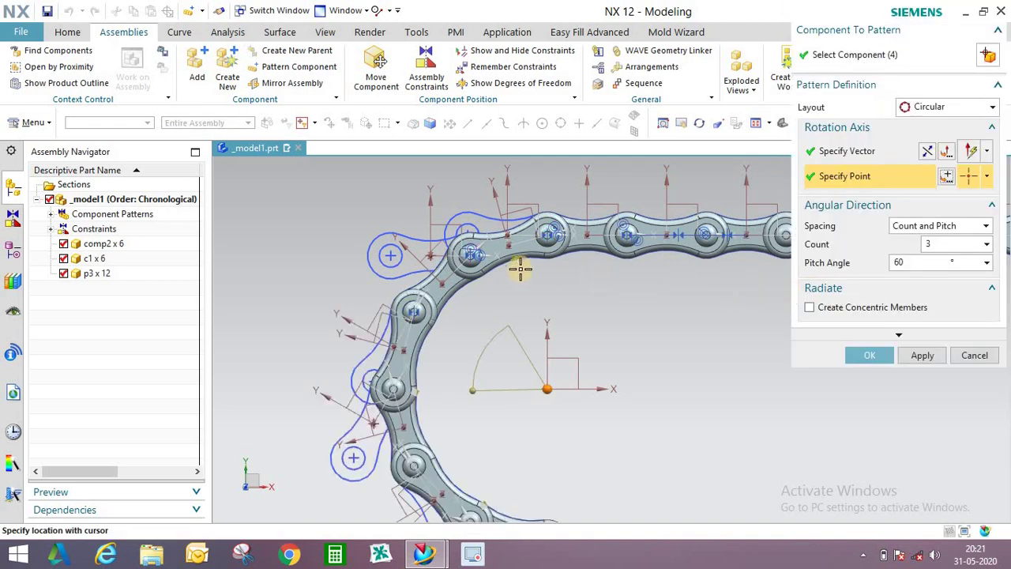
scroll(534, 484, "down", 2)
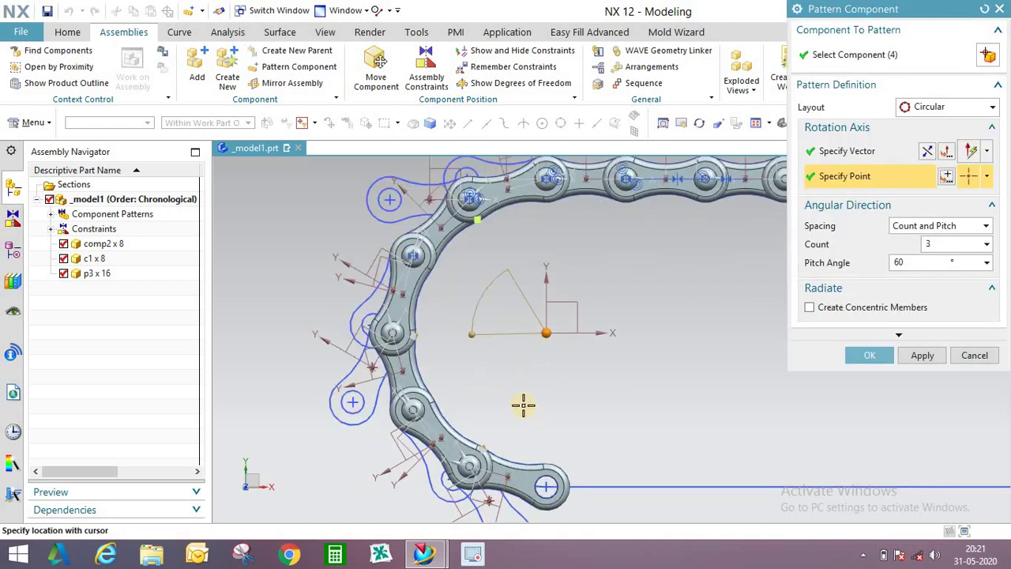
middle_click(685, 322)
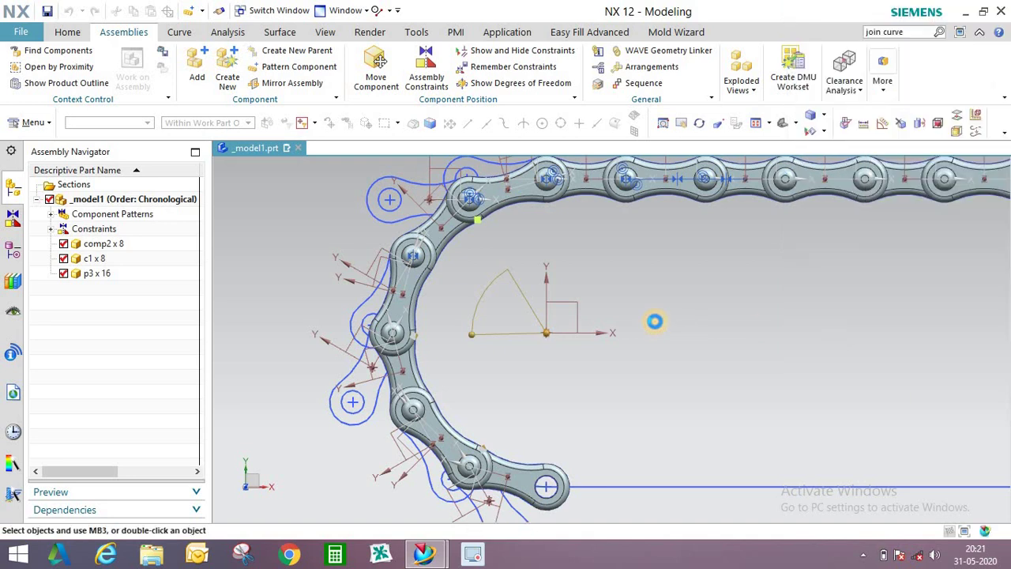
- Select the upper straight run's links and pins for Move Component, leaving out the curved-end C1 link but including the first joint's P3 pin
scroll(563, 350, "up", 1)
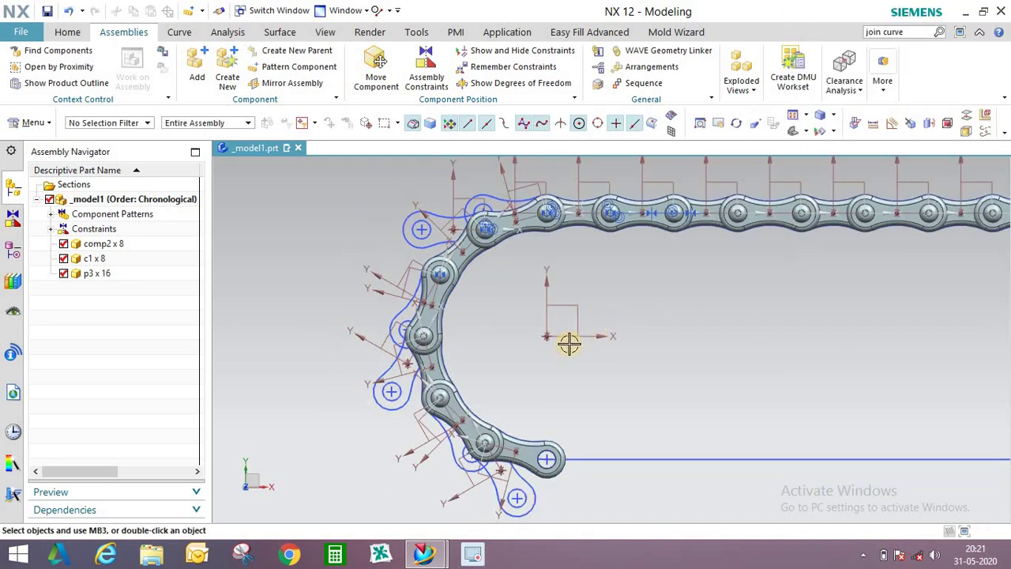
mouse_move(569, 344)
middle_mouse_down()
mouse_move(598, 282)
mouse_move(540, 312)
mouse_move(558, 373)
mouse_move(569, 358)
middle_mouse_up()
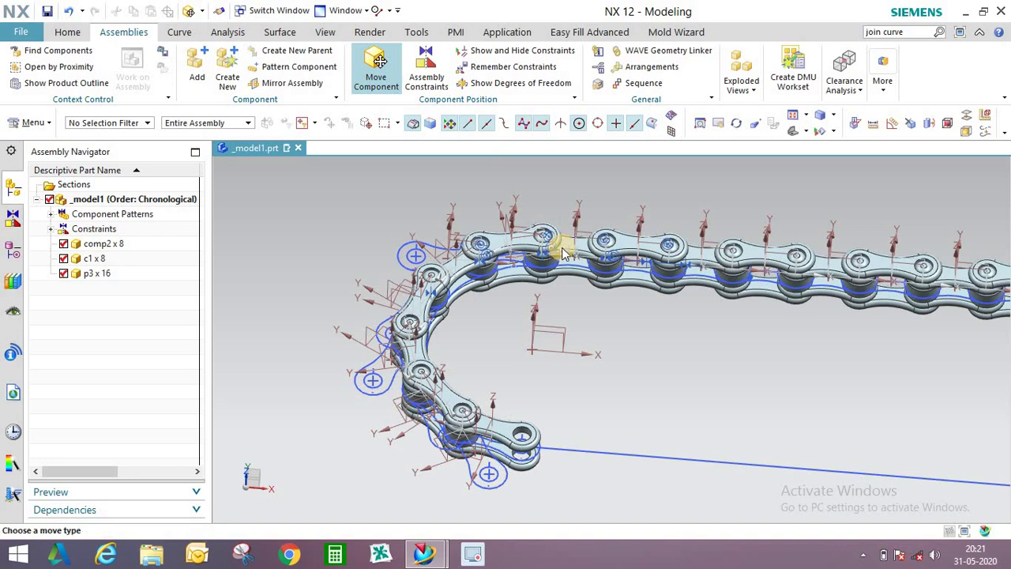
middle_click_drag(564, 252, 565, 325)
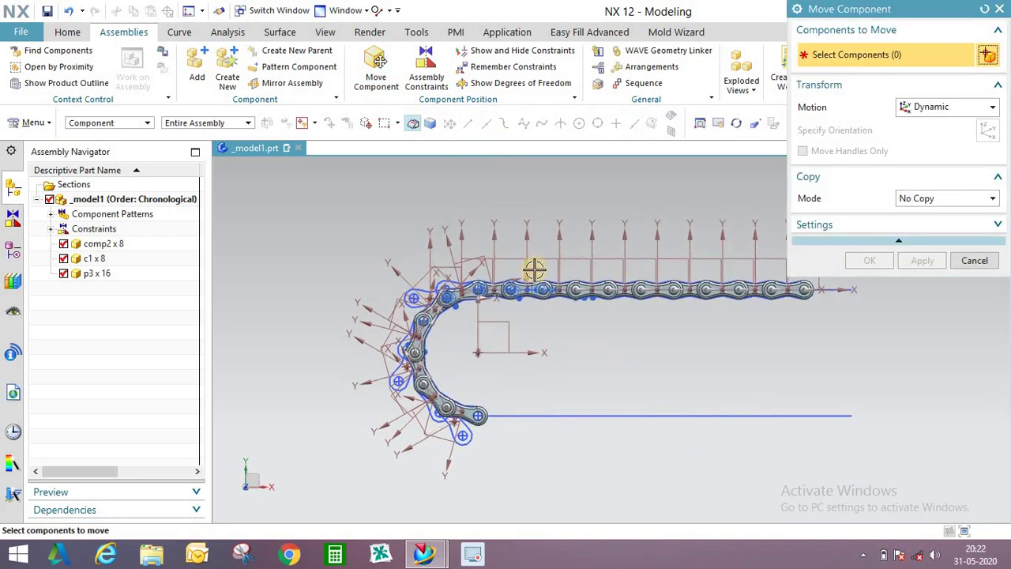
left_click_drag(469, 255, 821, 327)
scroll(452, 291, "up", 4)
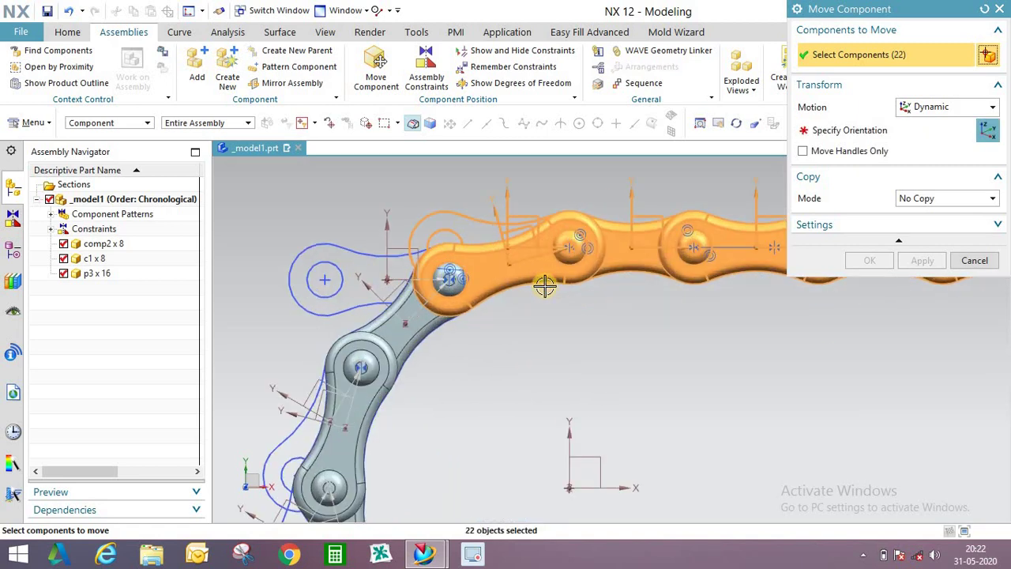
left_click(474, 280, "shift")
scroll(478, 300, "down", 5)
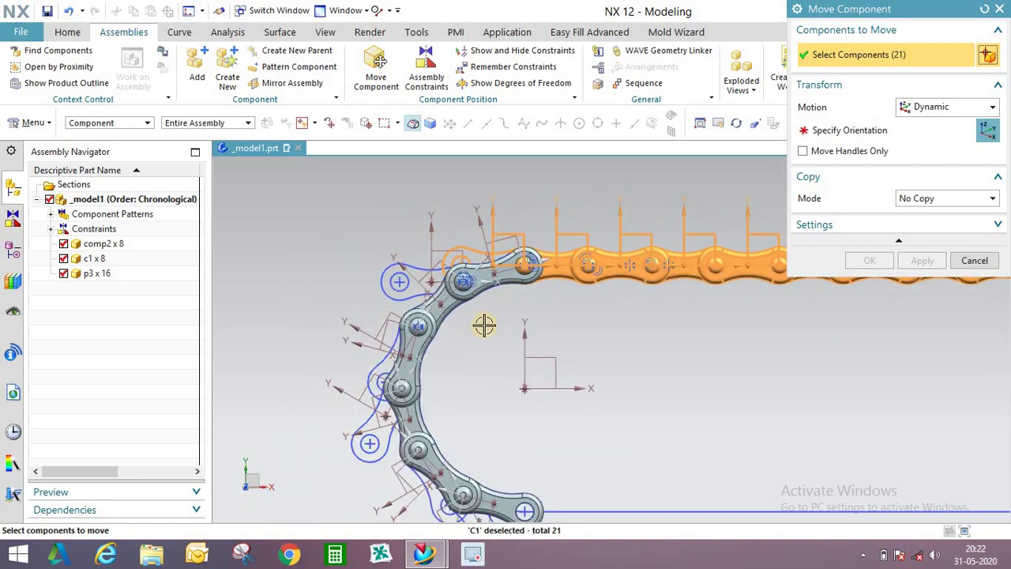
scroll(454, 251, "up", 3)
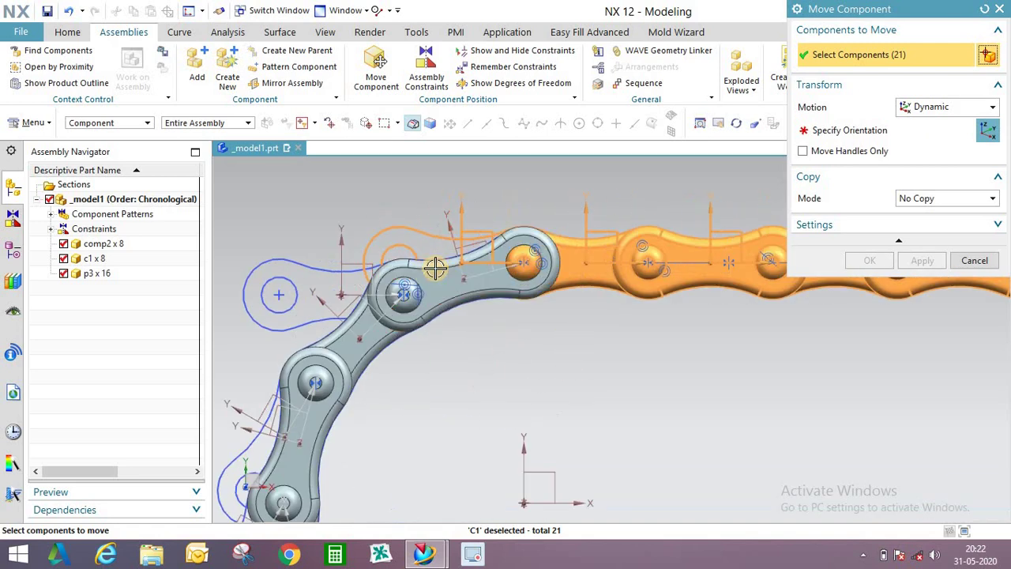
left_click(435, 264, "shift")
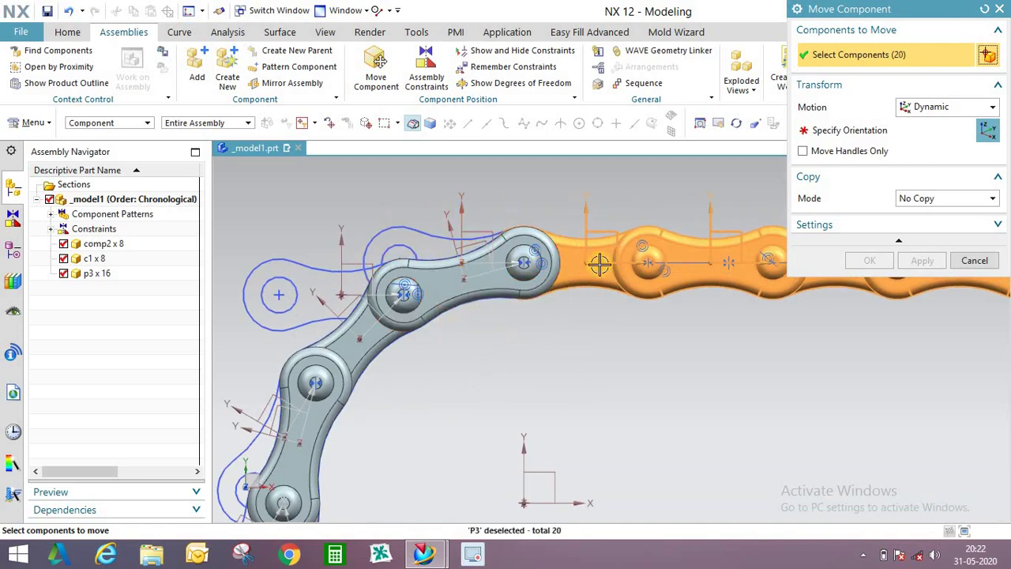
scroll(599, 265, "down", 3)
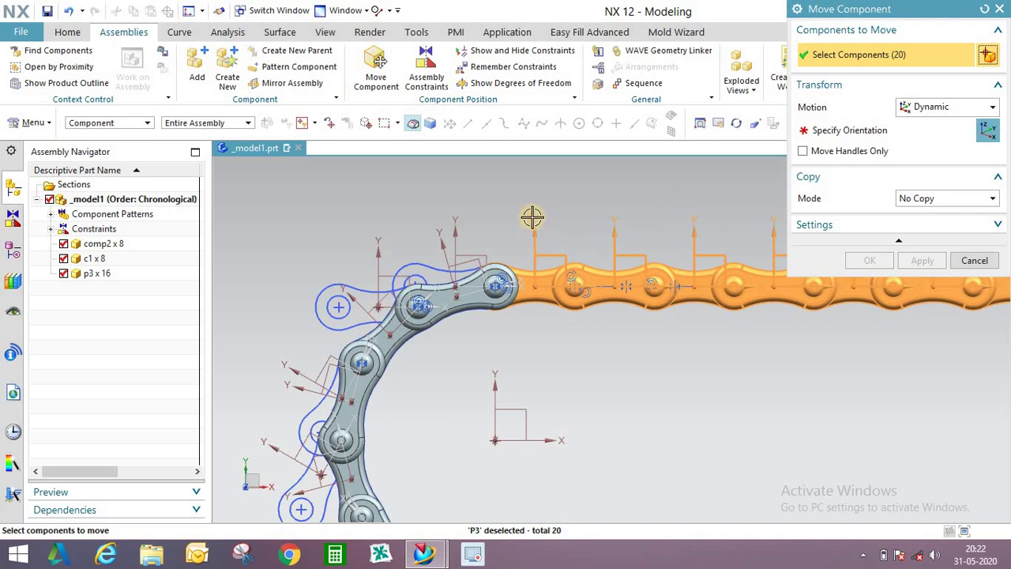
scroll(517, 247, "up", 5)
left_click(517, 248)
scroll(515, 253, "down", 5)
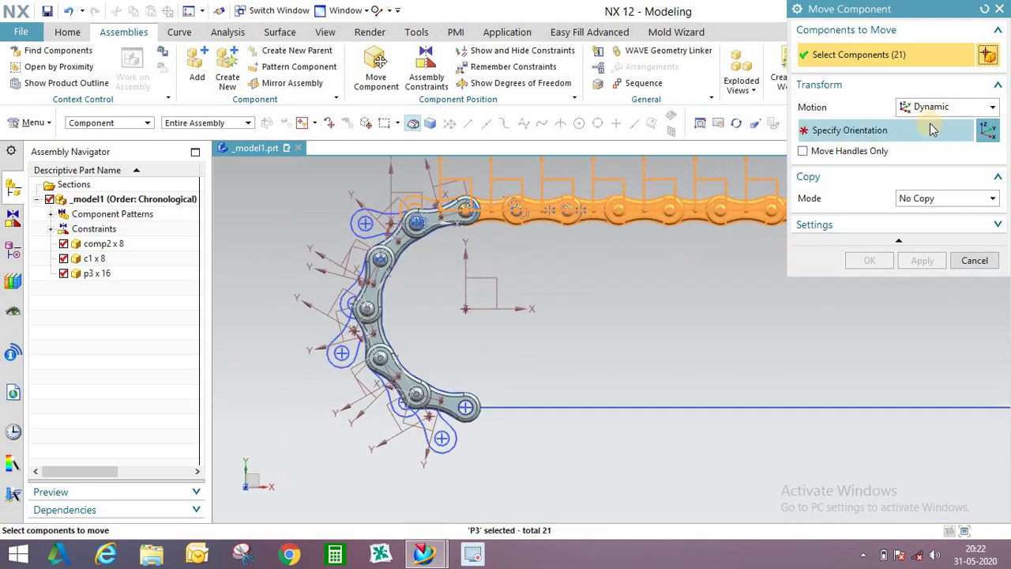
- Set the component move to Copy mode with Point to Point motion
left_click(937, 198)
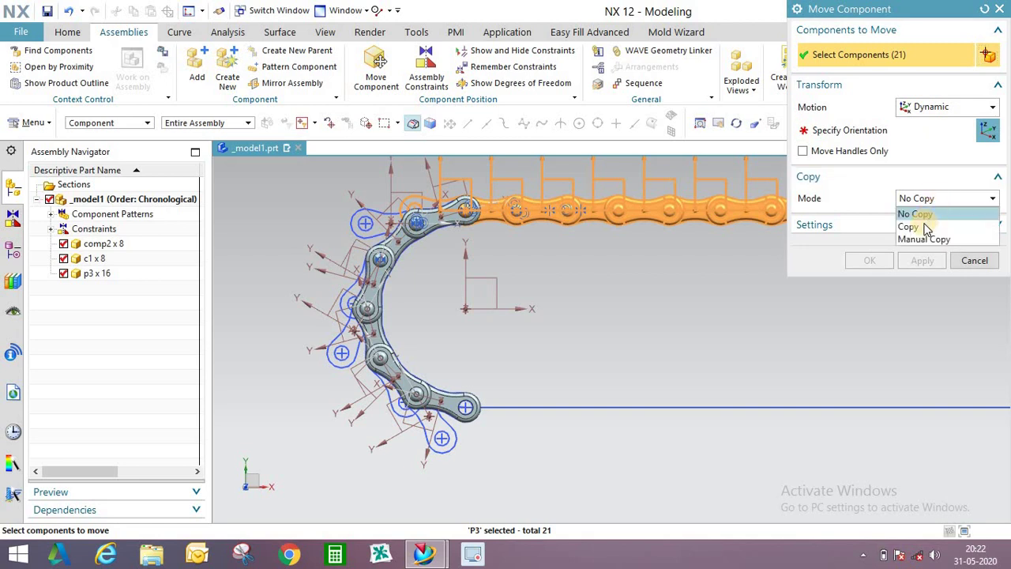
left_click(916, 227)
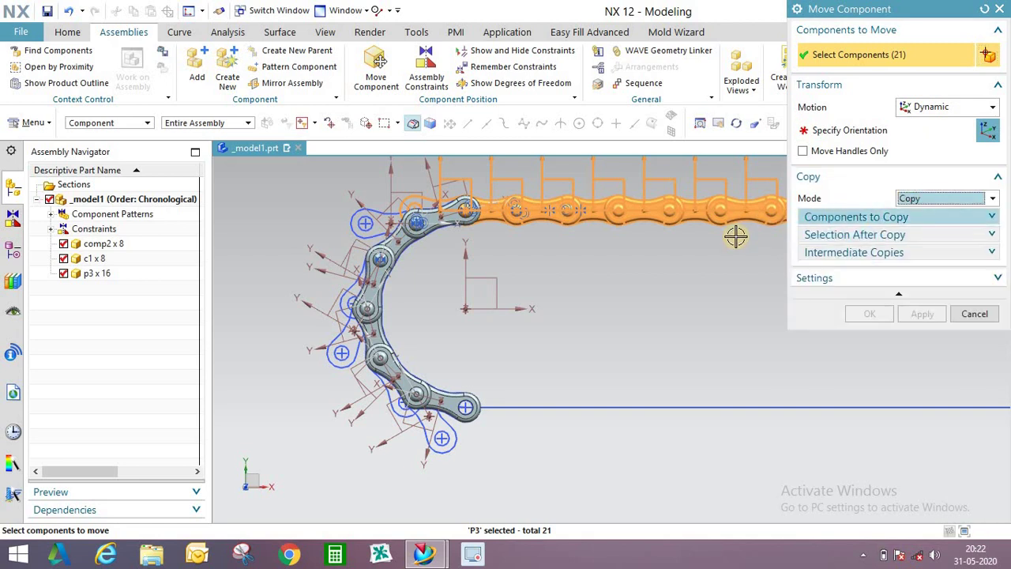
left_click(933, 109)
left_click(928, 154)
- Copy the selected run from the centre of its first joint to the centre of the open comp2 hole at the curve's lower end
middle_click_drag(524, 248, 518, 204)
scroll(584, 164, "up", 5)
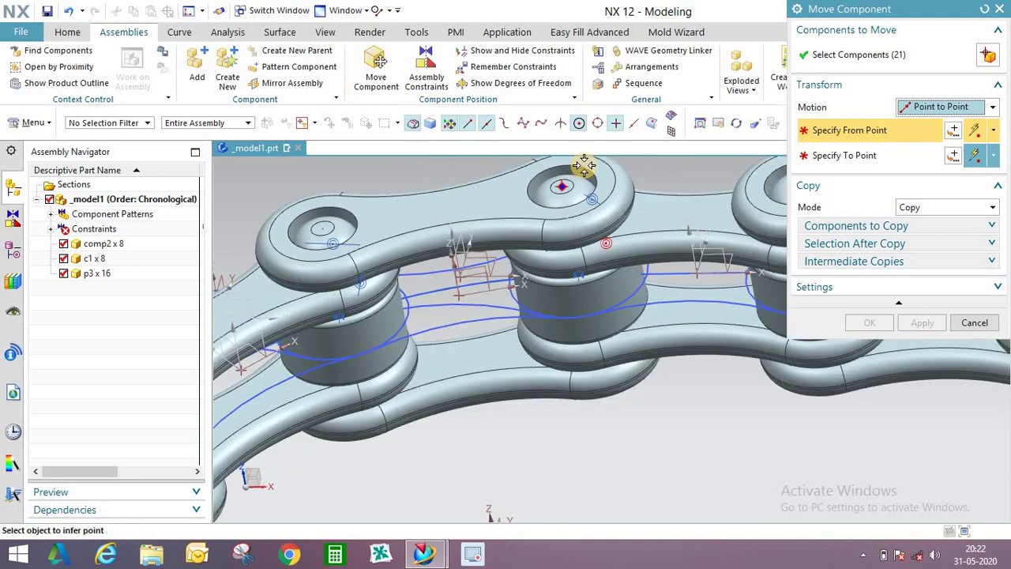
left_click(582, 165)
scroll(519, 216, "down", 5)
middle_click_drag(519, 216, 514, 343)
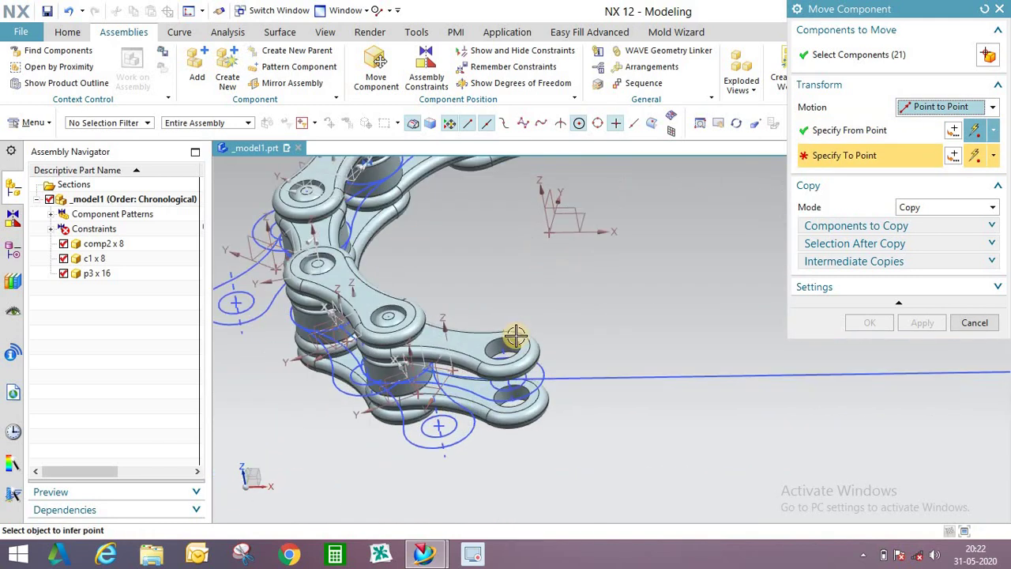
scroll(508, 340, "up", 3)
scroll(518, 340, "up", 3)
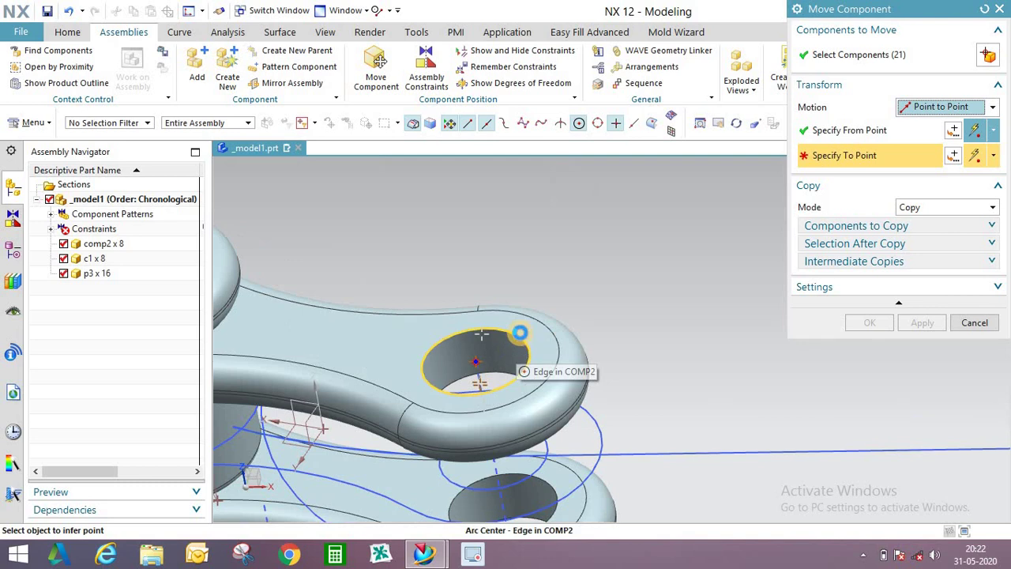
left_click(520, 333)
scroll(469, 318, "down", 6)
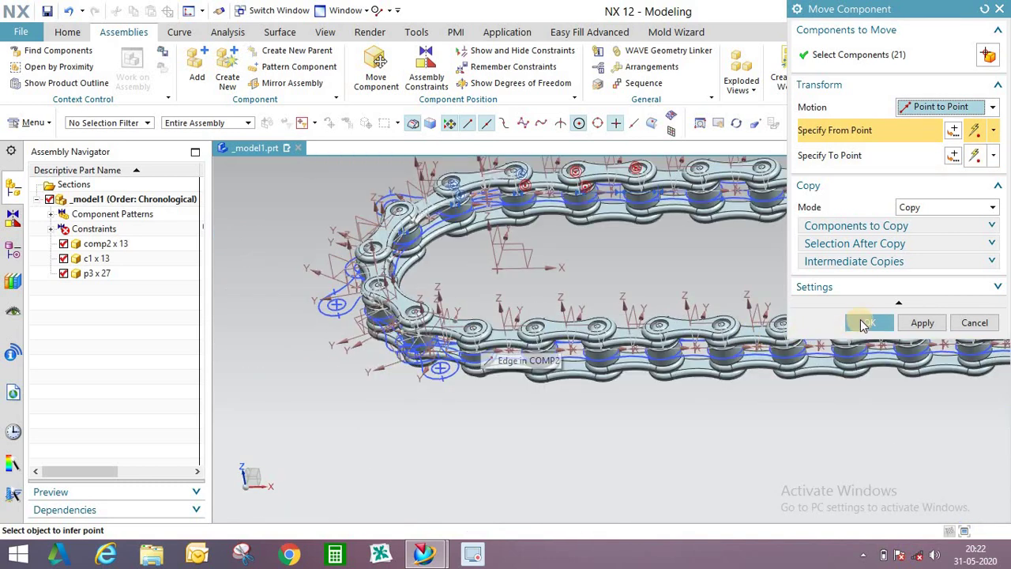
left_click(870, 323)
- Examine the U-shaped chain's copied lower run and both open ends from the top and oblique directions
middle_click_drag(596, 280, 465, 337)
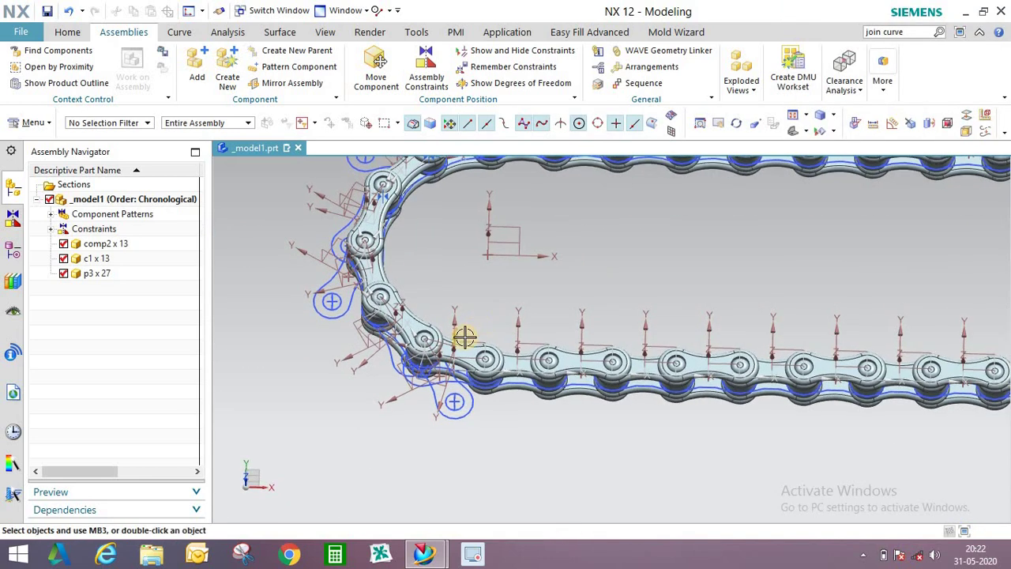
scroll(466, 337, "down", 2)
key("F8")
scroll(516, 321, "down", 3)
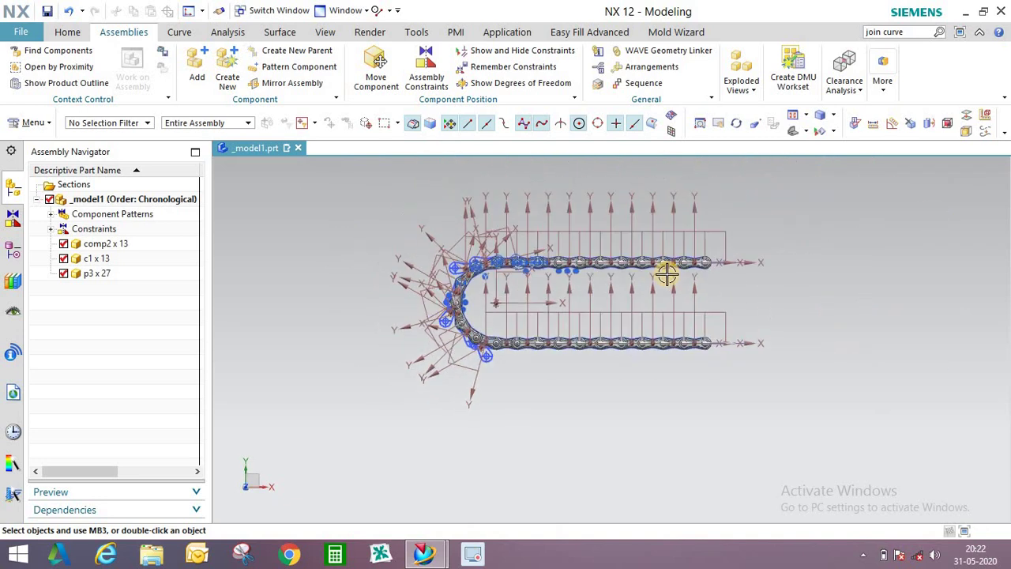
scroll(668, 273, "up", 3)
scroll(283, 251, "up", 3)
scroll(324, 250, "down", 2)
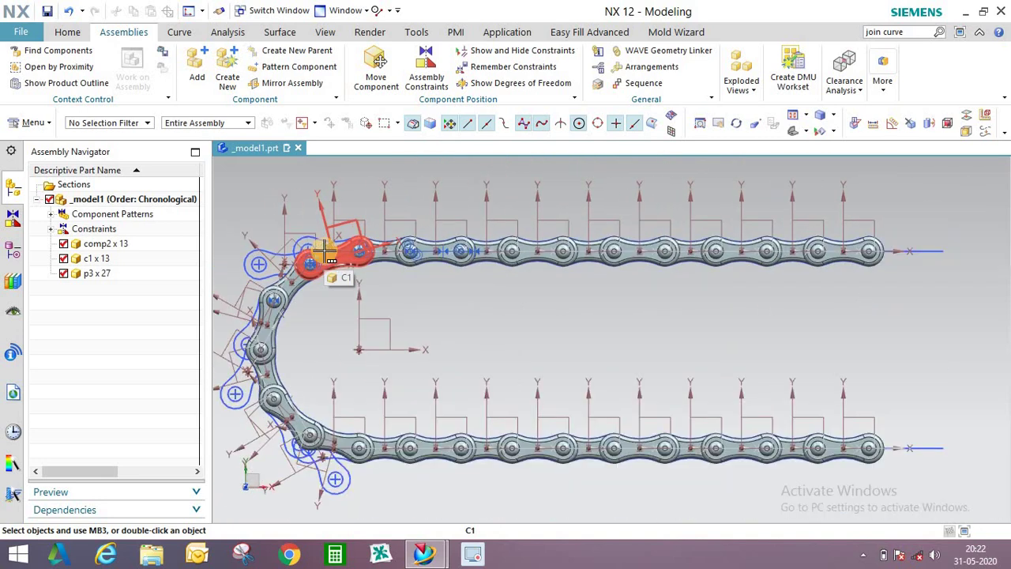
scroll(743, 354, "up", 2)
middle_click_drag(745, 301, 742, 308)
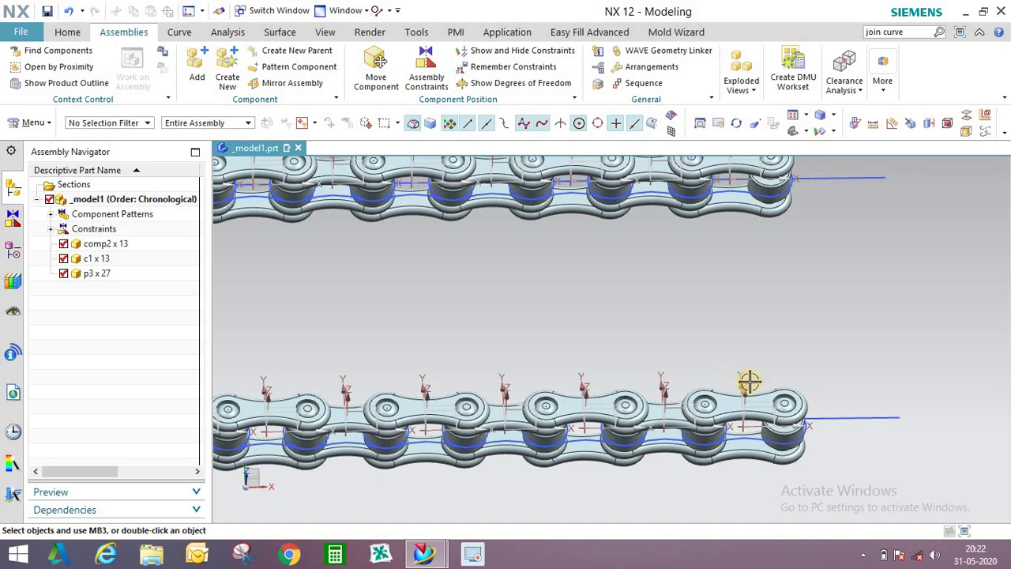
scroll(749, 382, "down", 3)
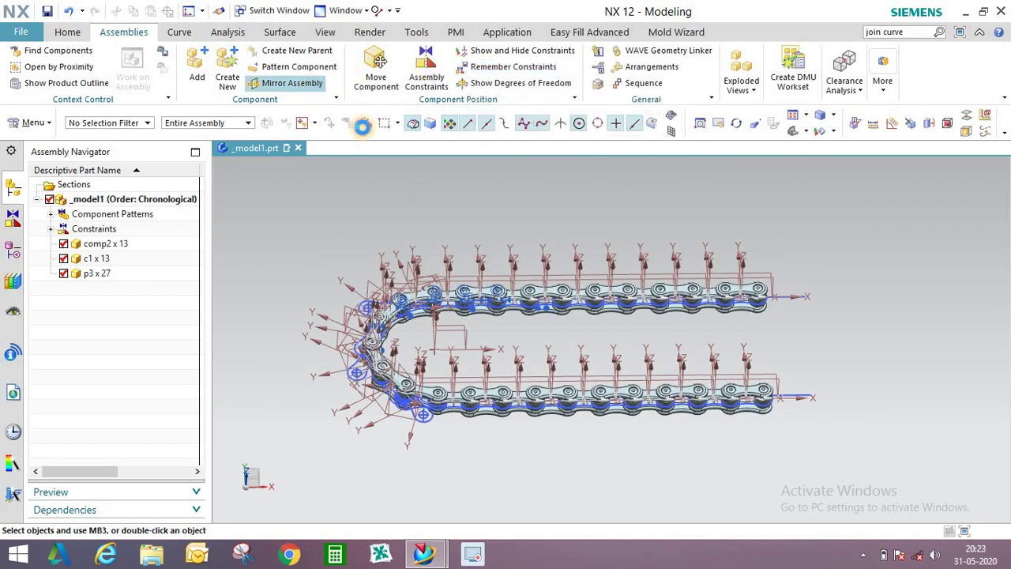
- Start a Mirror Assembly and select all of the U-shaped chain's components for mirroring
left_click(291, 83)
left_click(922, 274)
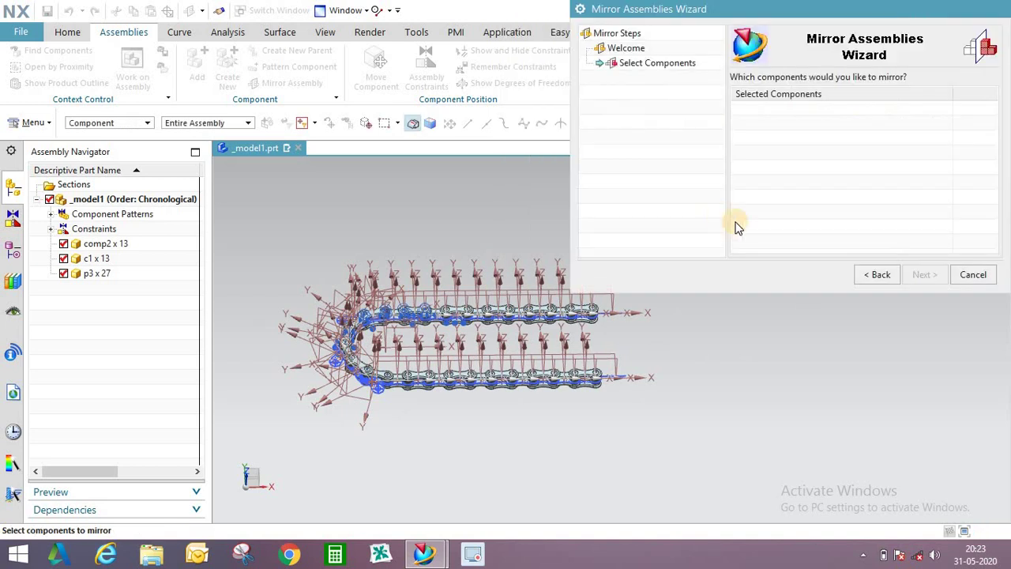
left_click_drag(484, 385, 589, 423)
- Exclude the end C1 link and its two P3 pins on both straight runs from the mirror selection
scroll(602, 358, "up", 5)
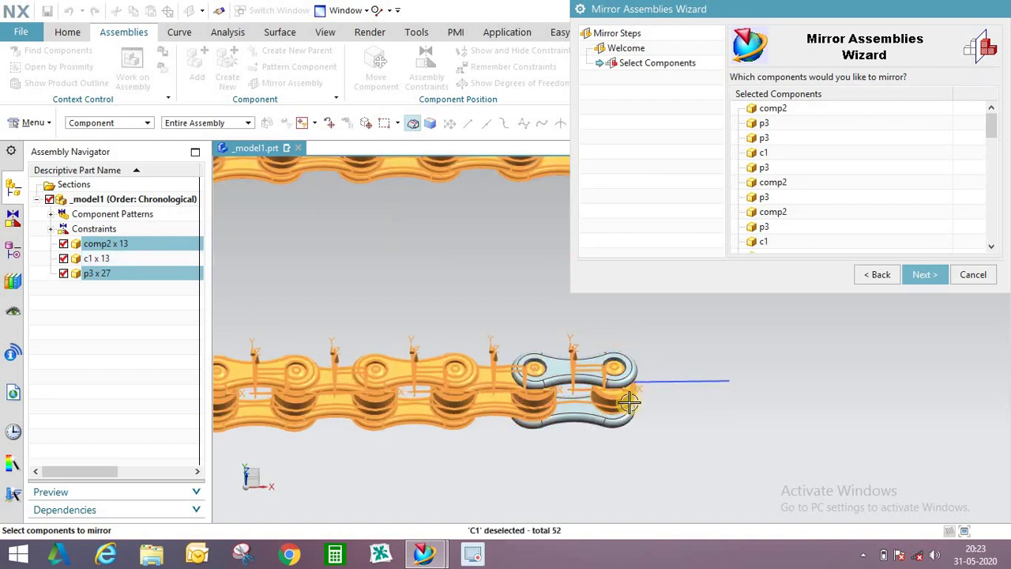
scroll(629, 403, "up", 1)
left_click(550, 395, "shift")
scroll(546, 407, "down", 2)
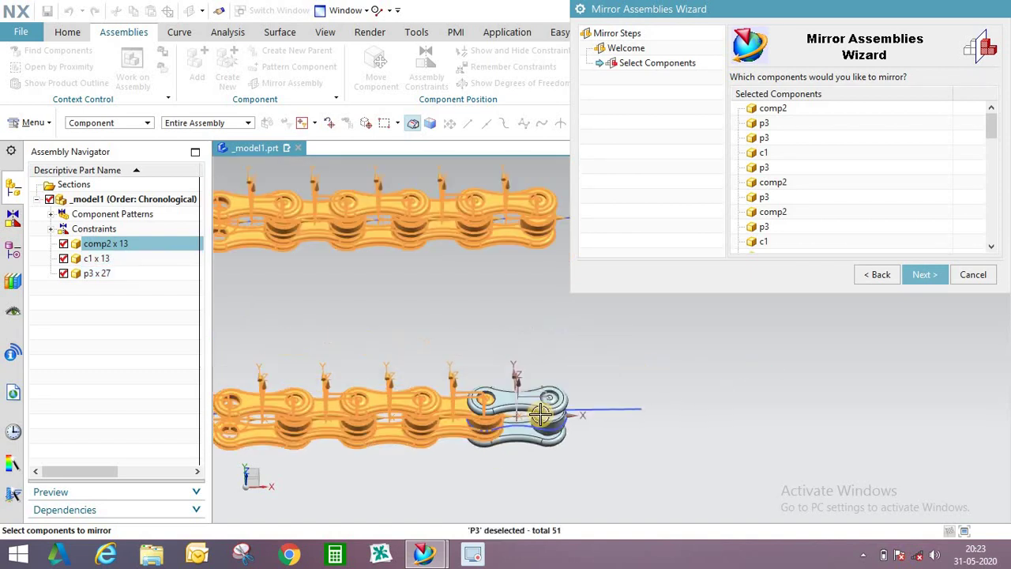
scroll(506, 426, "up", 3)
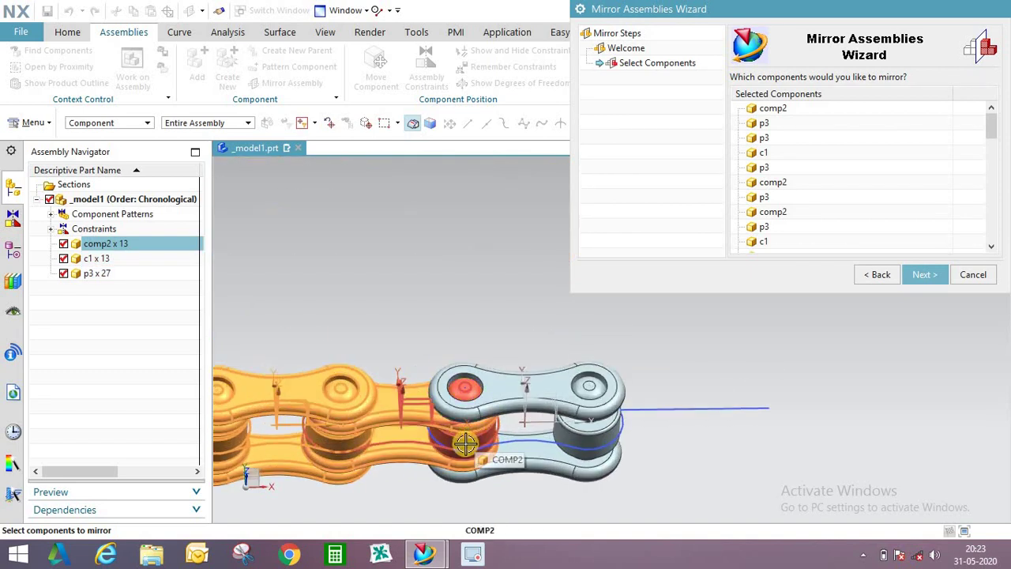
scroll(466, 434, "up", 3)
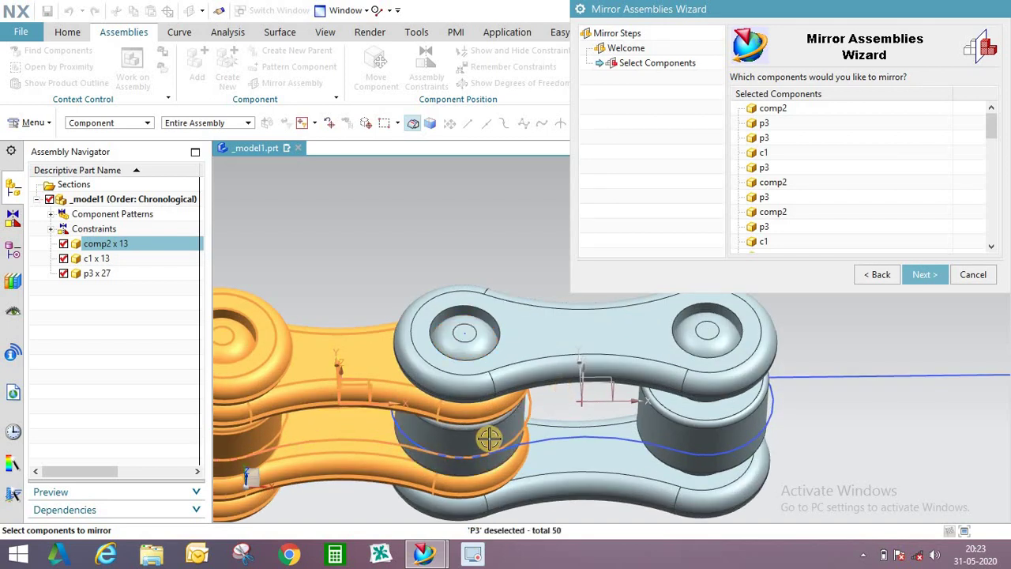
scroll(489, 438, "down", 5)
scroll(506, 272, "up", 4)
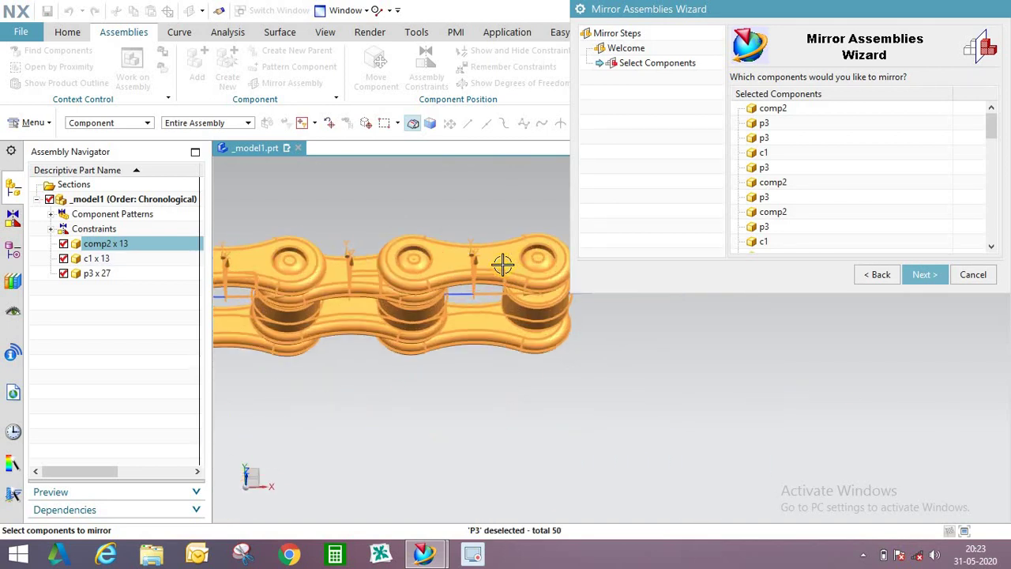
left_click(556, 286, "shift")
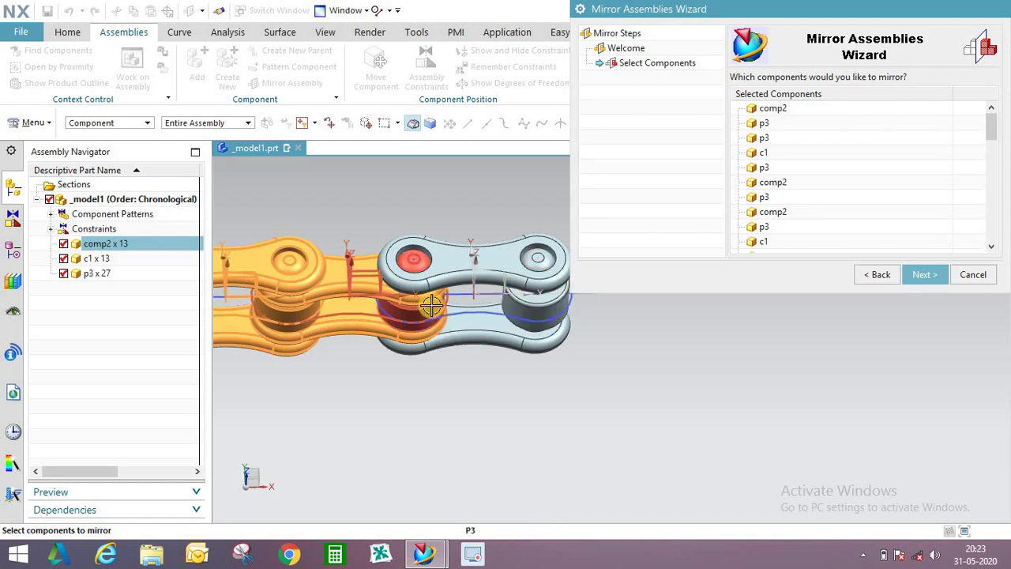
left_click(486, 295, "shift")
scroll(514, 315, "down", 3)
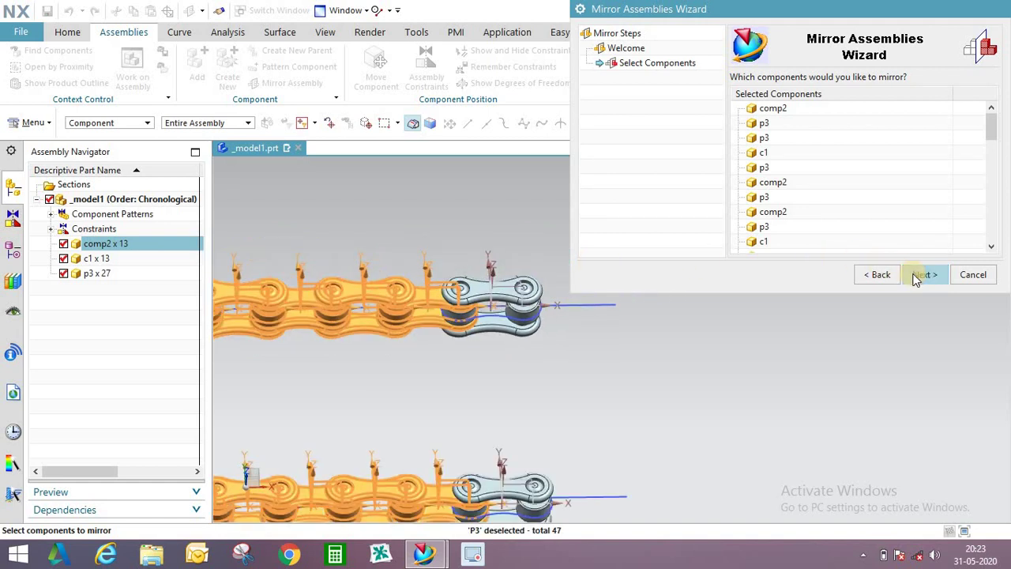
- Mirror the selected links and pins about the YZ datum plane of the upper run's end C1 link, keeping the default naming and mirror setup
middle_click_drag(519, 303, 487, 231)
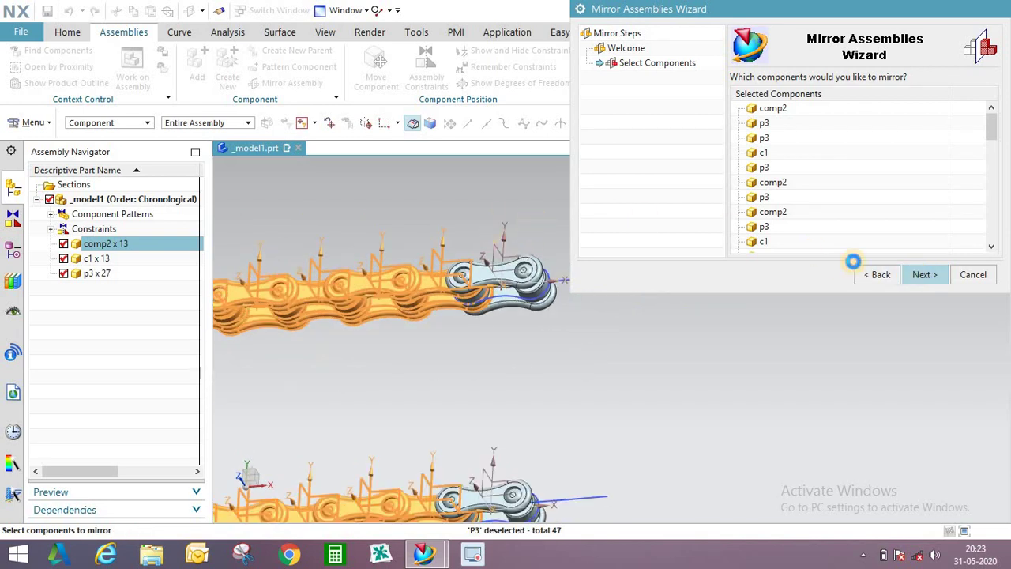
left_click(925, 274)
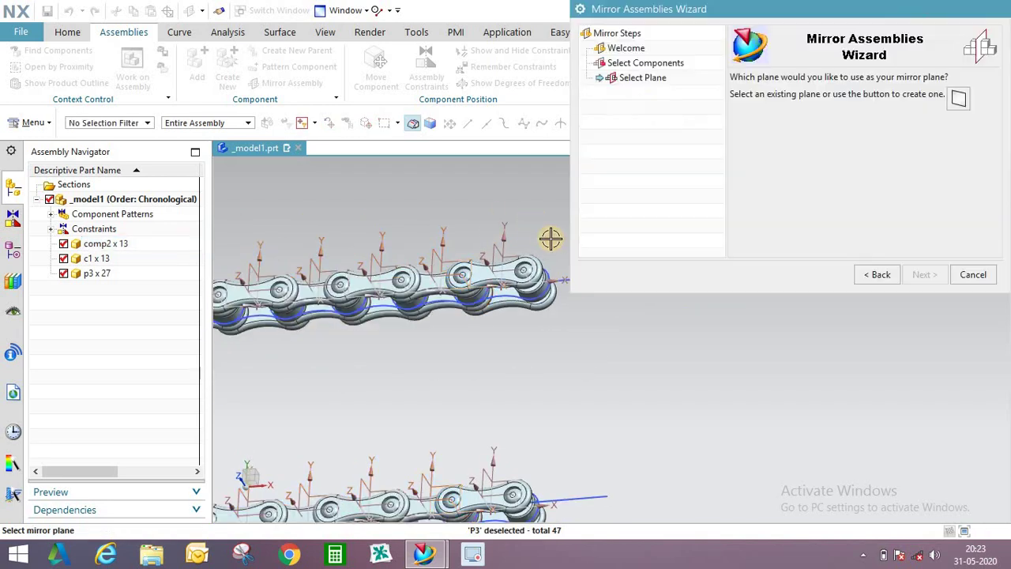
left_click(493, 251)
left_click(923, 276)
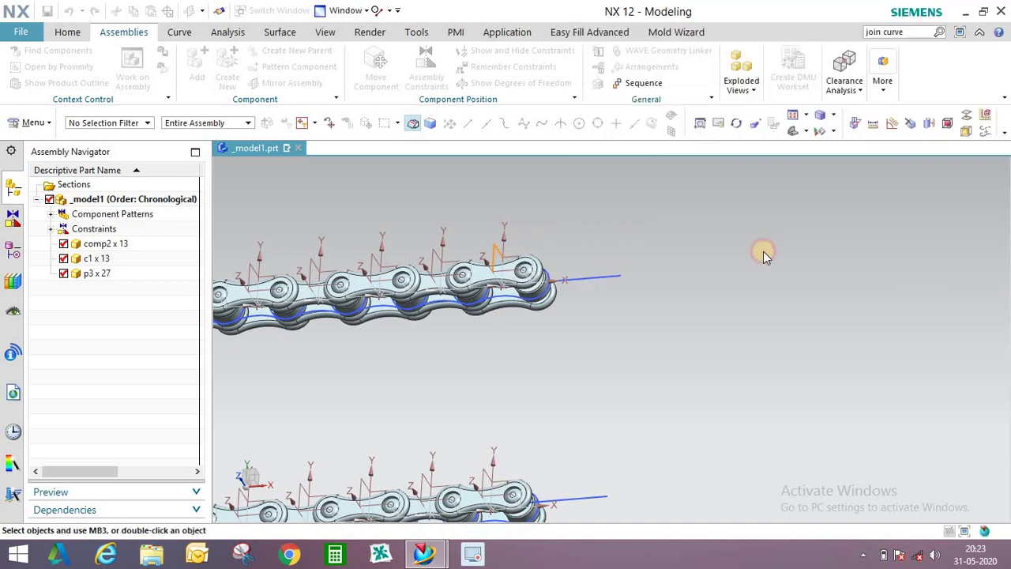
left_click(924, 274)
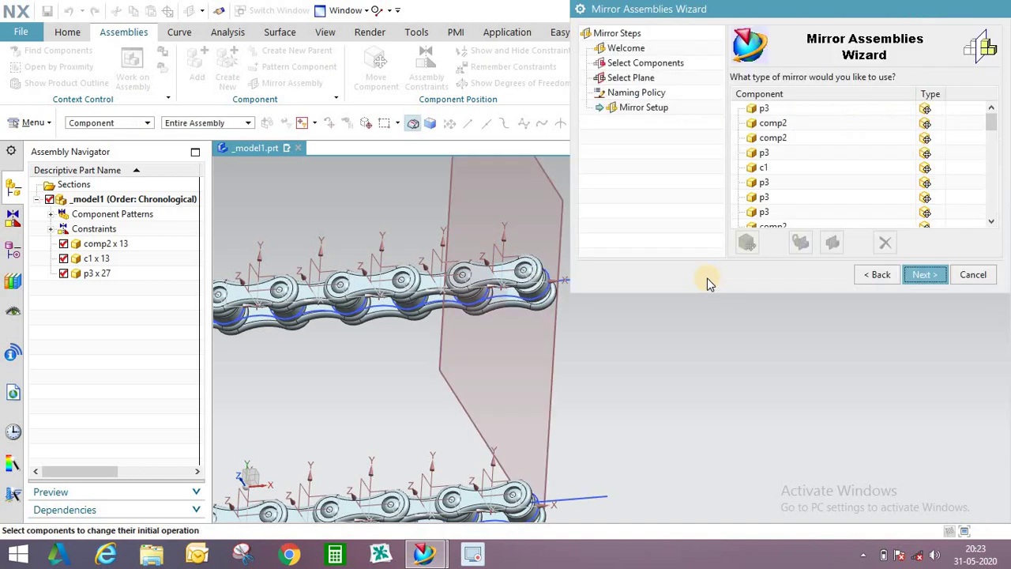
left_click(908, 276)
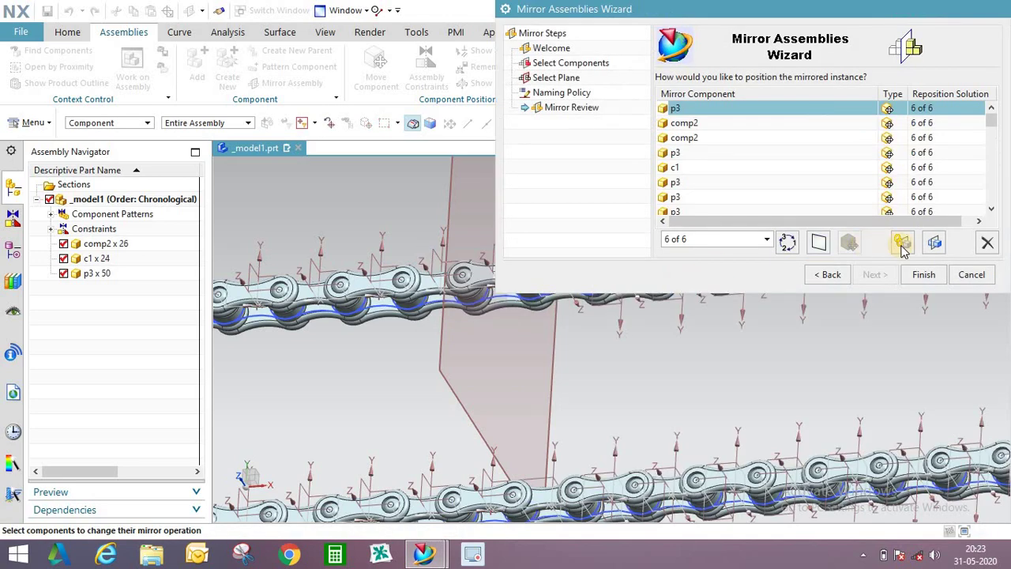
left_click(924, 275)
- Hide all datums, curves, sketches and assembly constraints in the chain assembly
middle_click_drag(612, 357, 846, 134)
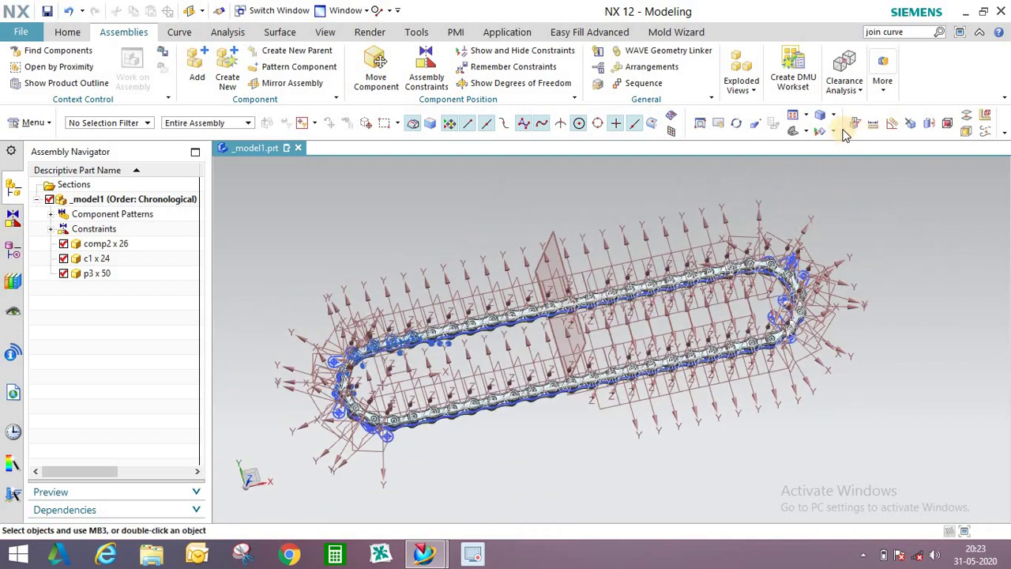
left_click(836, 133)
left_click(872, 150)
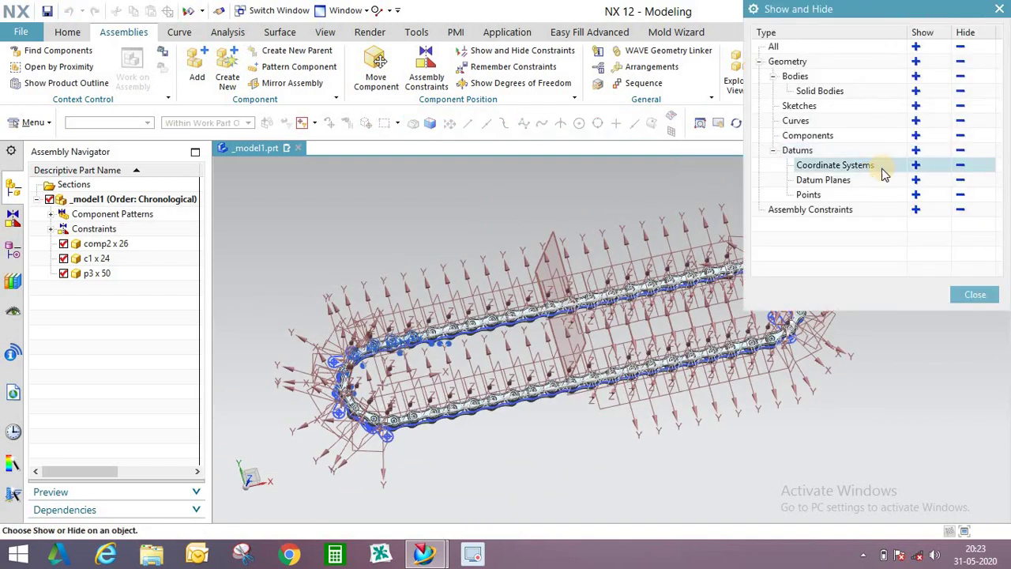
left_click(960, 150)
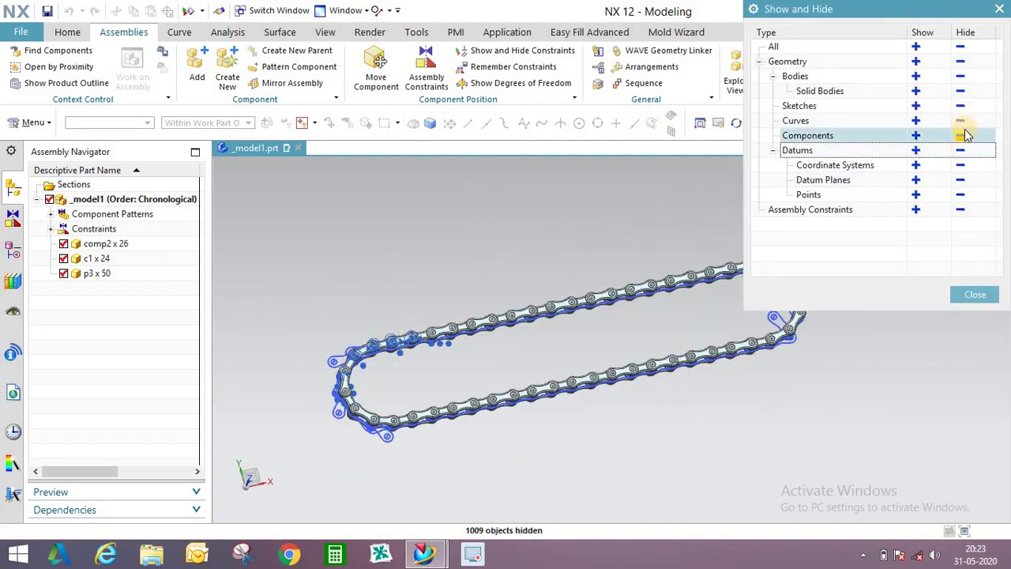
left_click(961, 135)
left_click(960, 106)
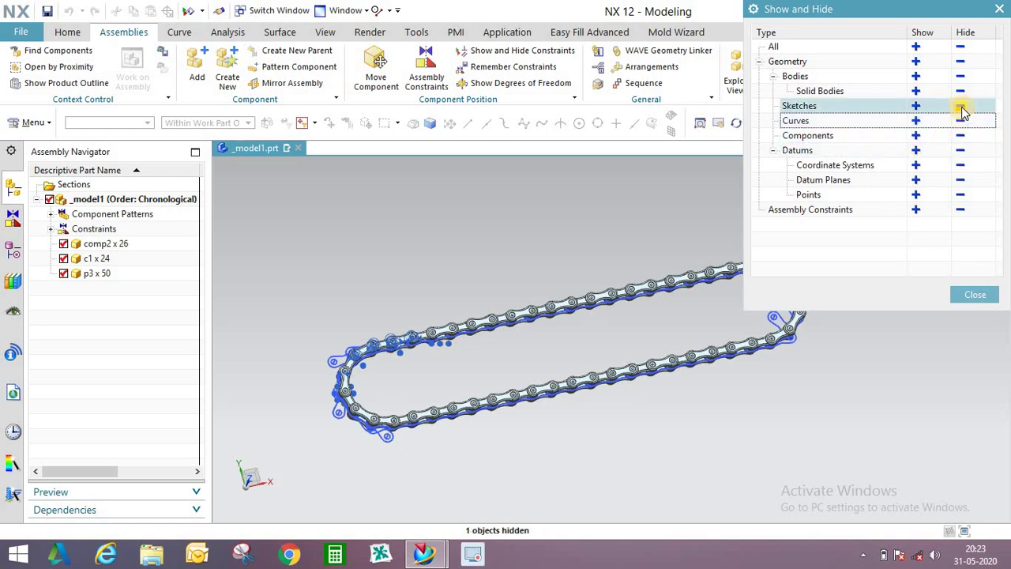
left_click(961, 210)
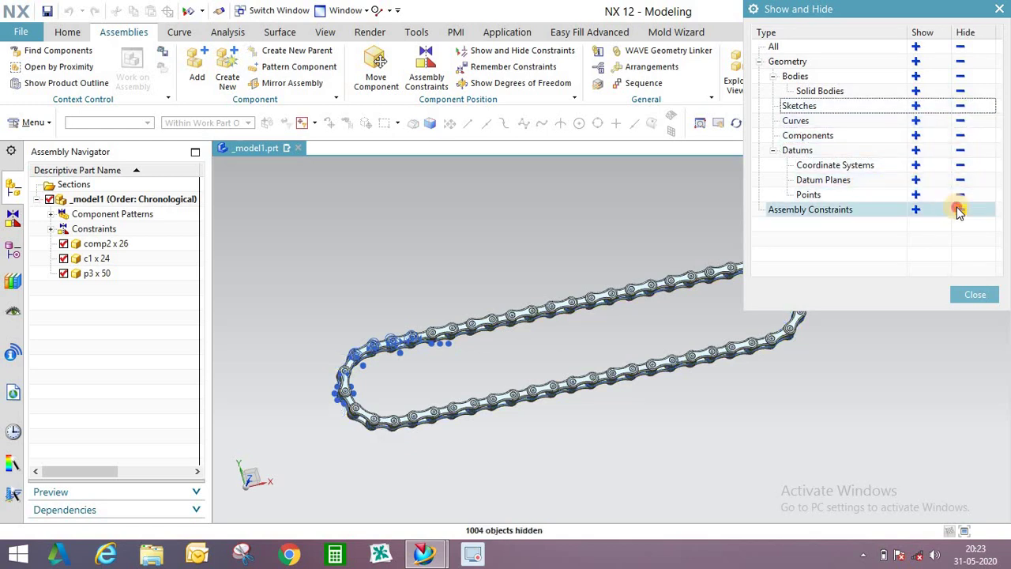
left_click(975, 295)
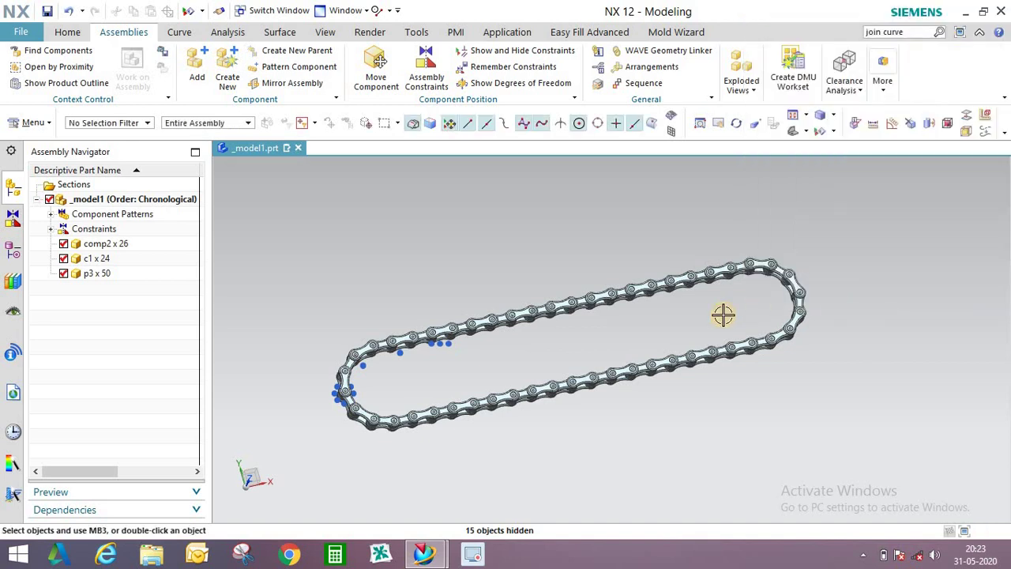
- Examine the closed chain loop's curved ends and straight runs from the top and from oblique directions
mouse_move(671, 346)
middle_mouse_down()
mouse_move(663, 363)
mouse_move(656, 348)
middle_mouse_up()
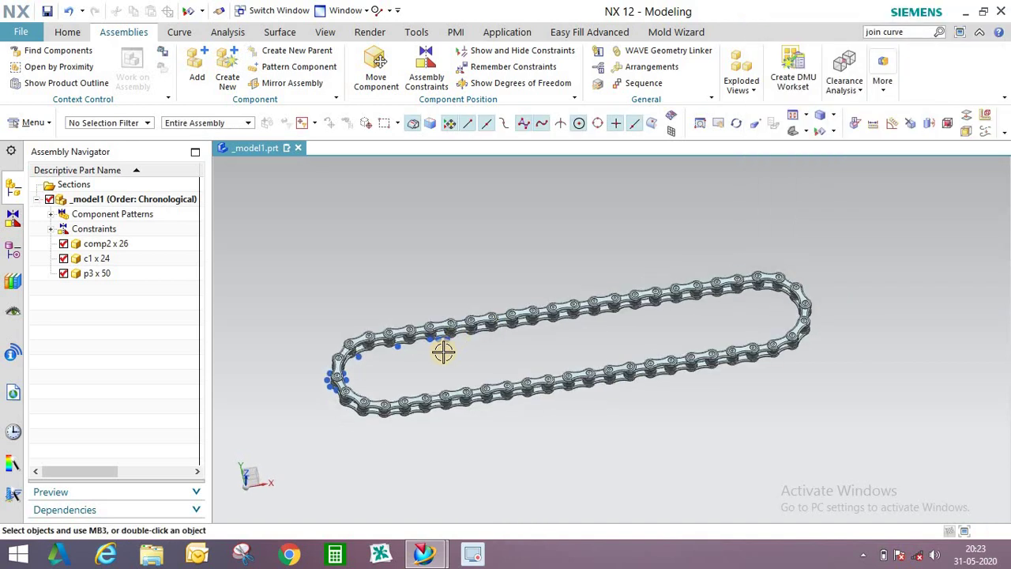
scroll(444, 350, "up", 5)
middle_click_drag(537, 300, 553, 277)
scroll(659, 271, "down", 3)
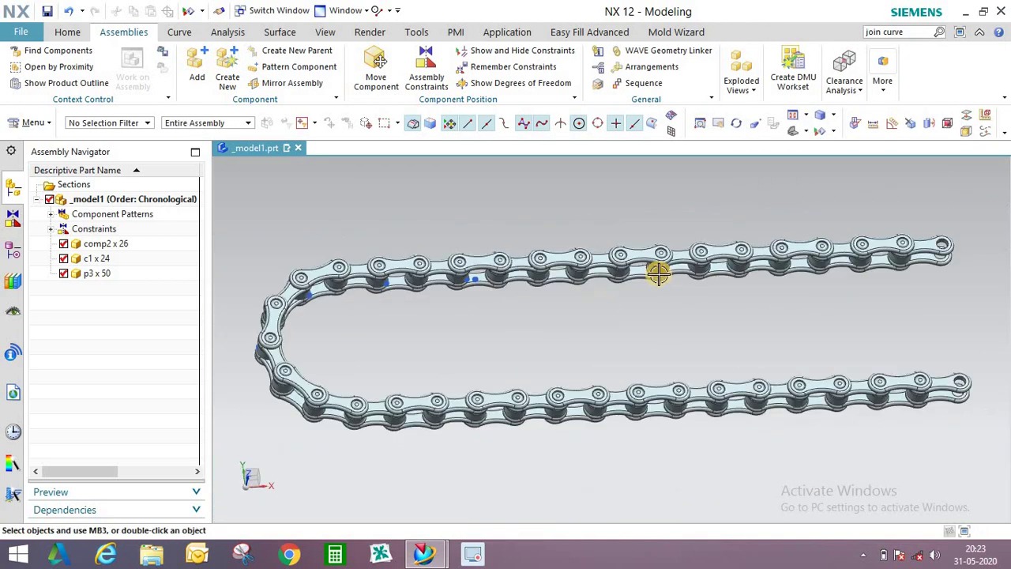
middle_click_drag(658, 271, 555, 353)
scroll(585, 332, "down", 2)
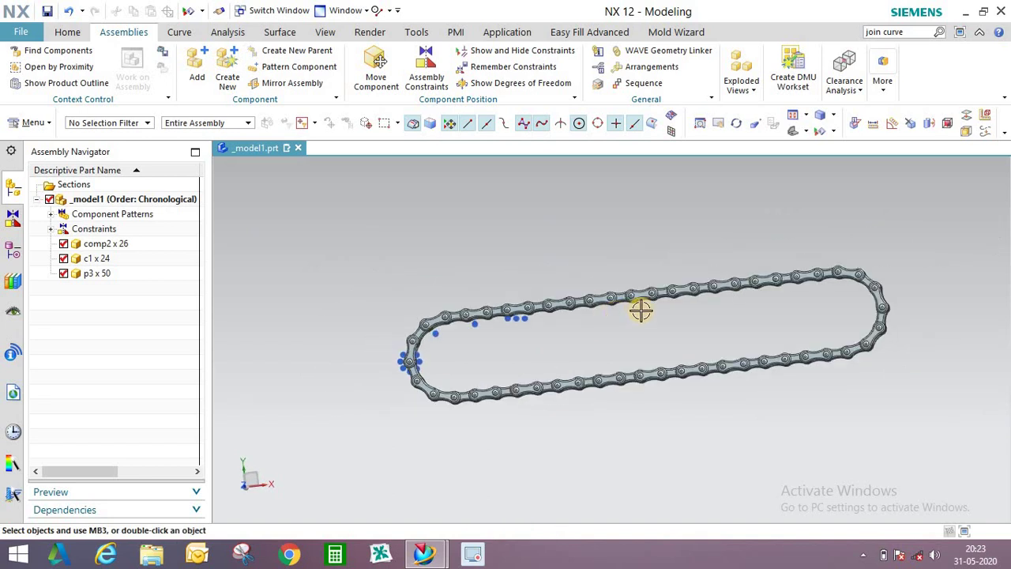
middle_click_drag(648, 309, 605, 298)
scroll(372, 301, "up", 5)
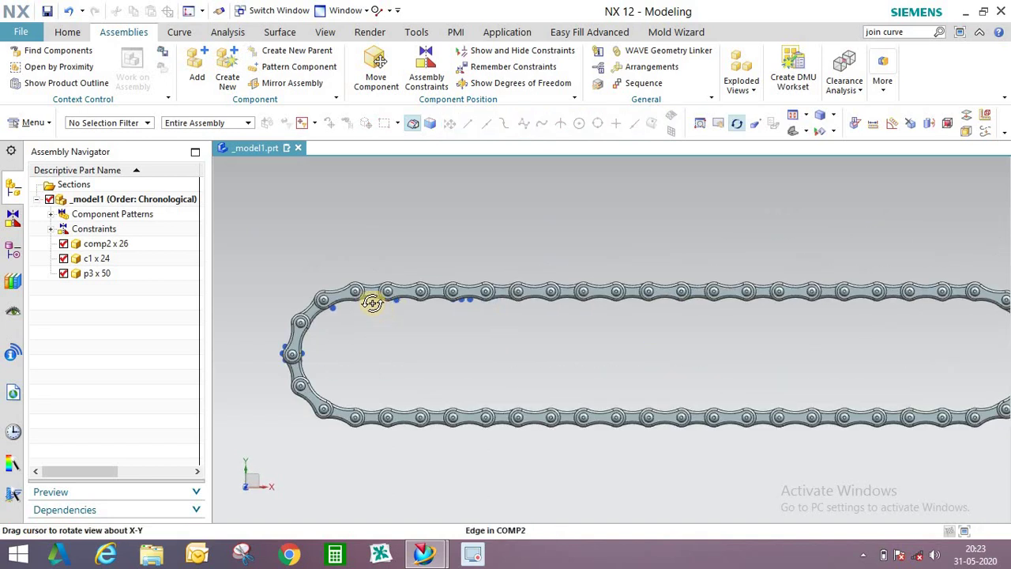
scroll(468, 280, "down", 5)
scroll(529, 280, "down", 1)
middle_click_drag(487, 300, 321, 232)
scroll(381, 321, "up", 3)
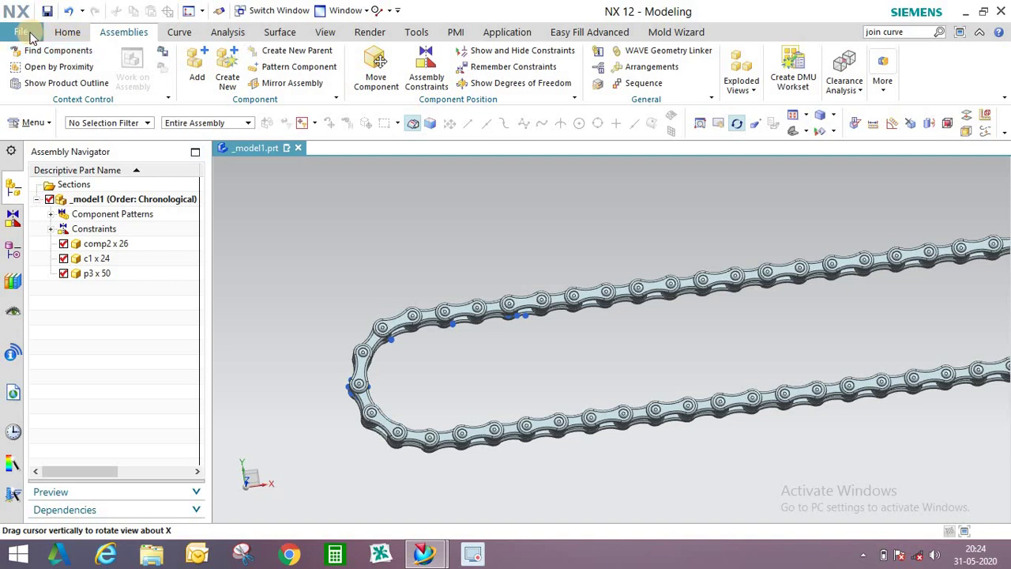
- Add one comp1 sprocket from the roller chain folder with Absolute anchor at the WCS location
left_click(196, 65)
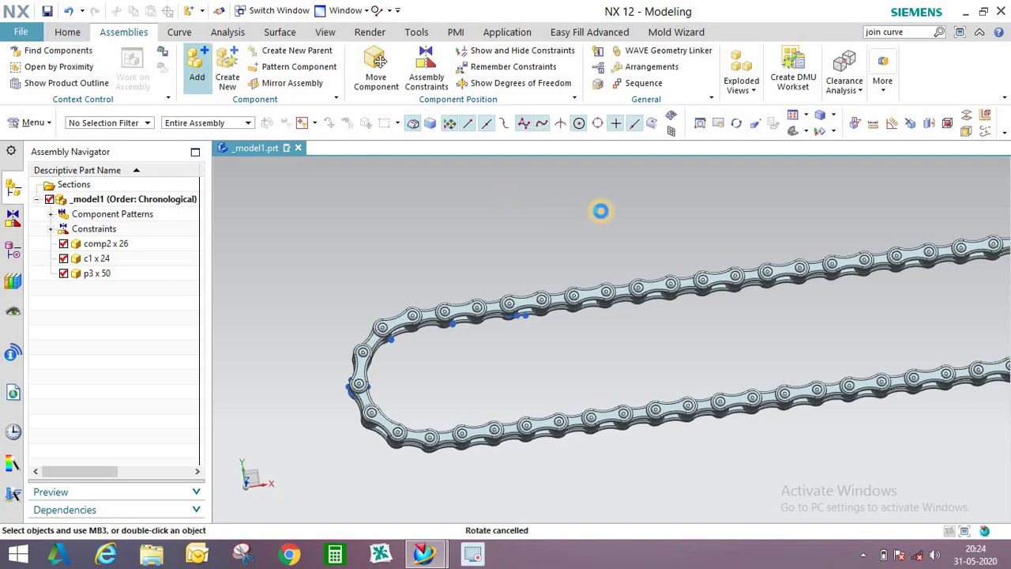
left_click(988, 99)
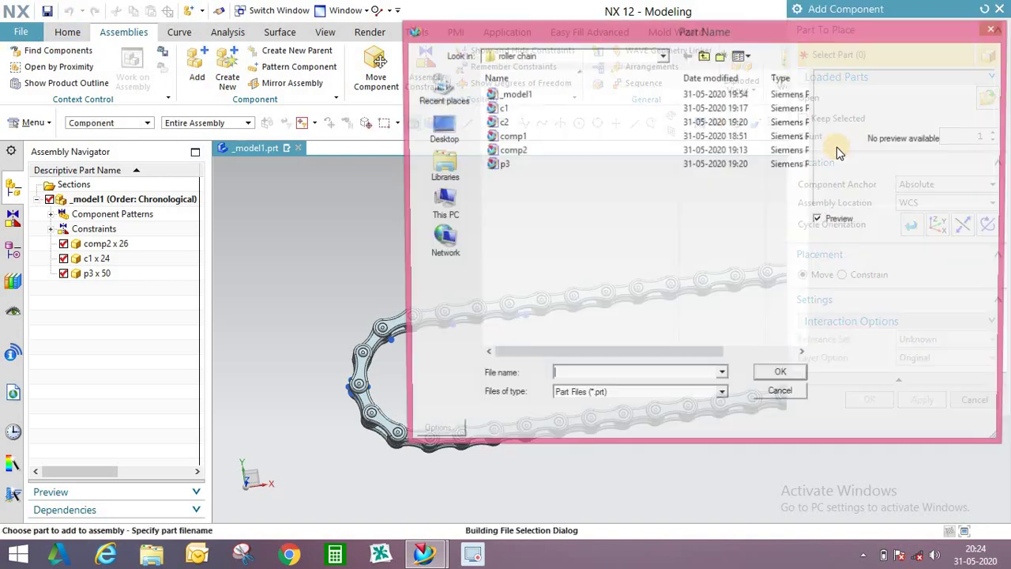
left_click(516, 150)
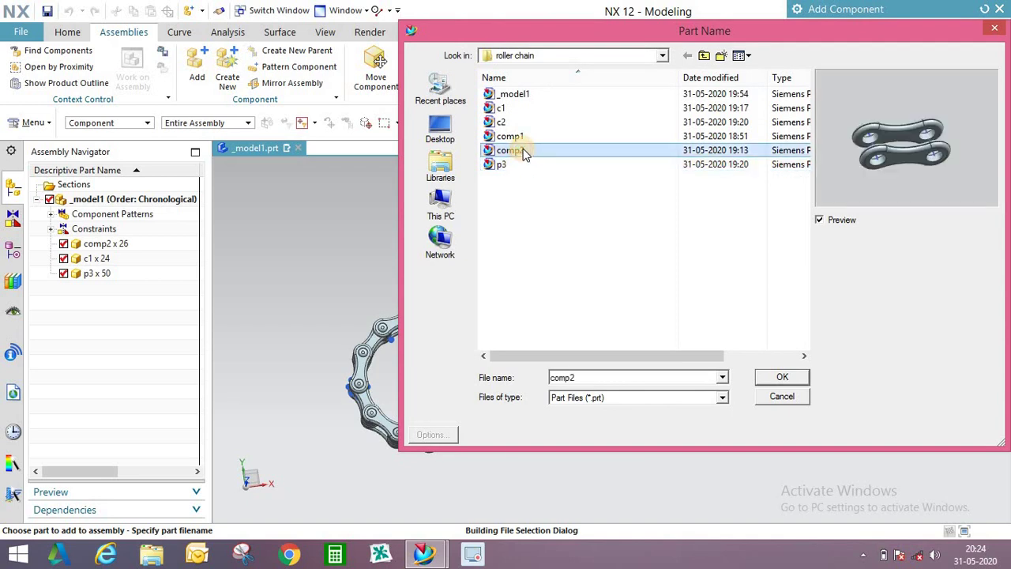
left_click(510, 137)
left_click(782, 378)
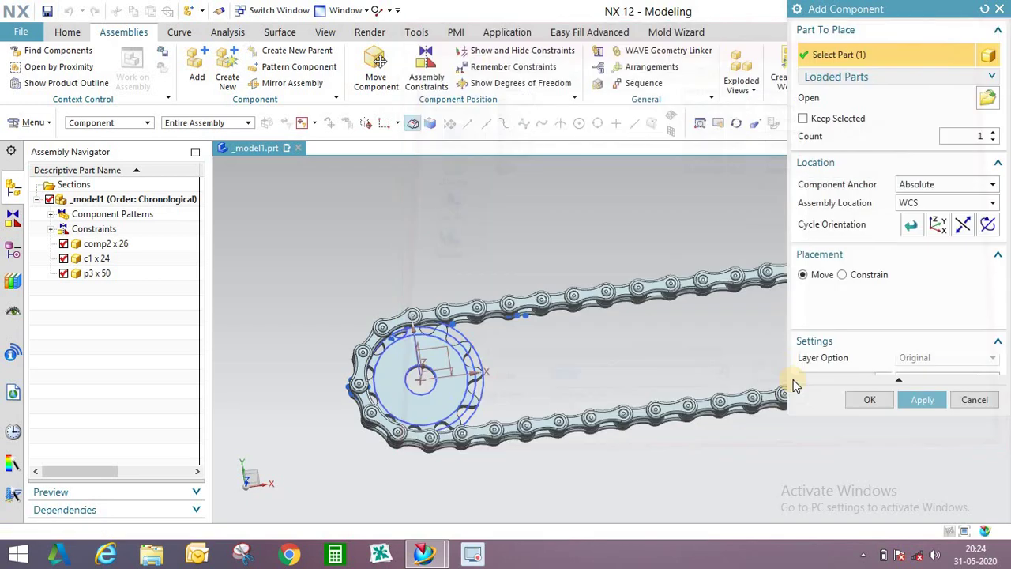
middle_click(788, 412)
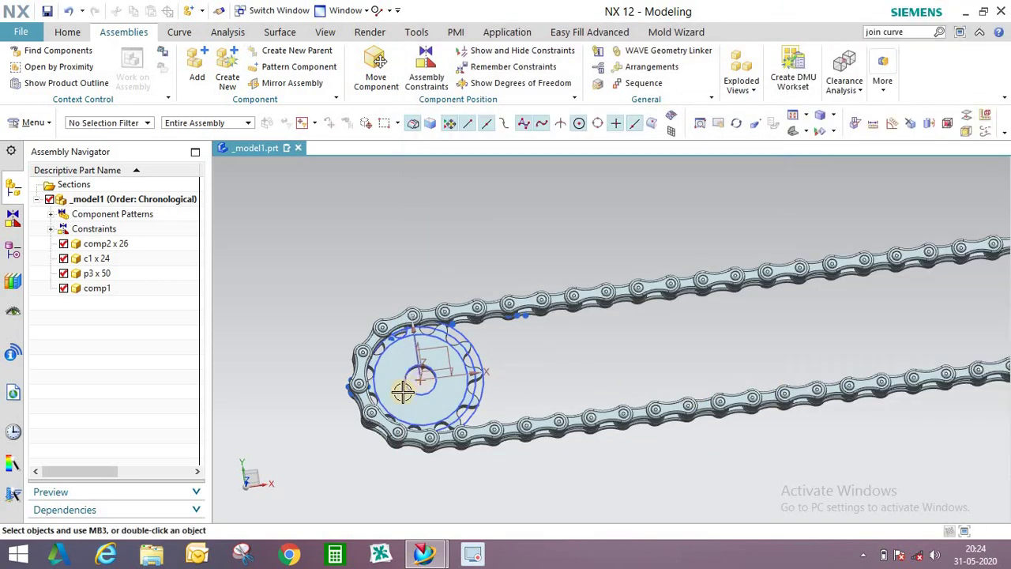
- Hide the datums and sketches of the newly added sprocket
scroll(402, 388, "up", 5)
middle_click_drag(456, 290, 478, 297)
scroll(491, 295, "down", 2)
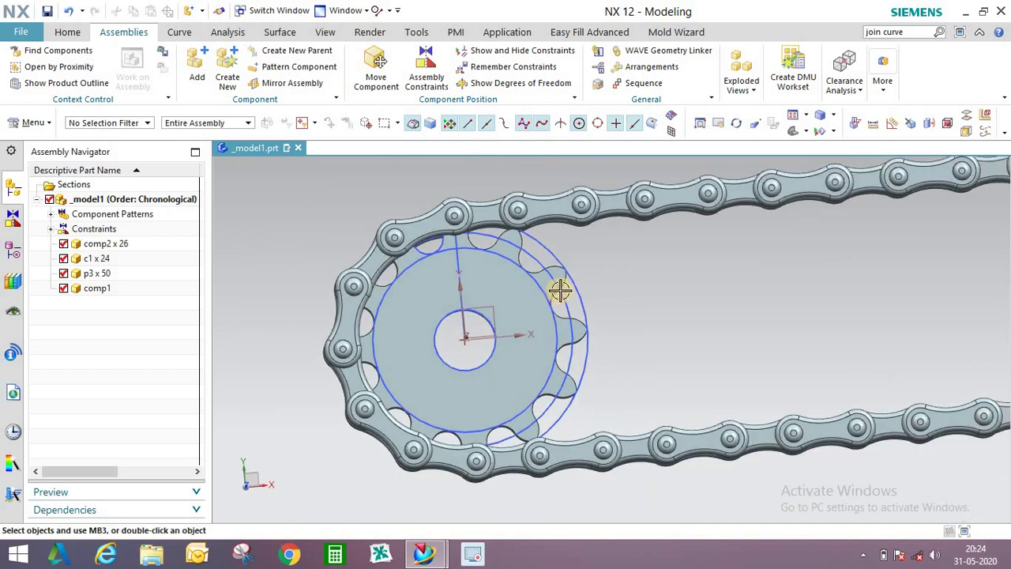
key("F8")
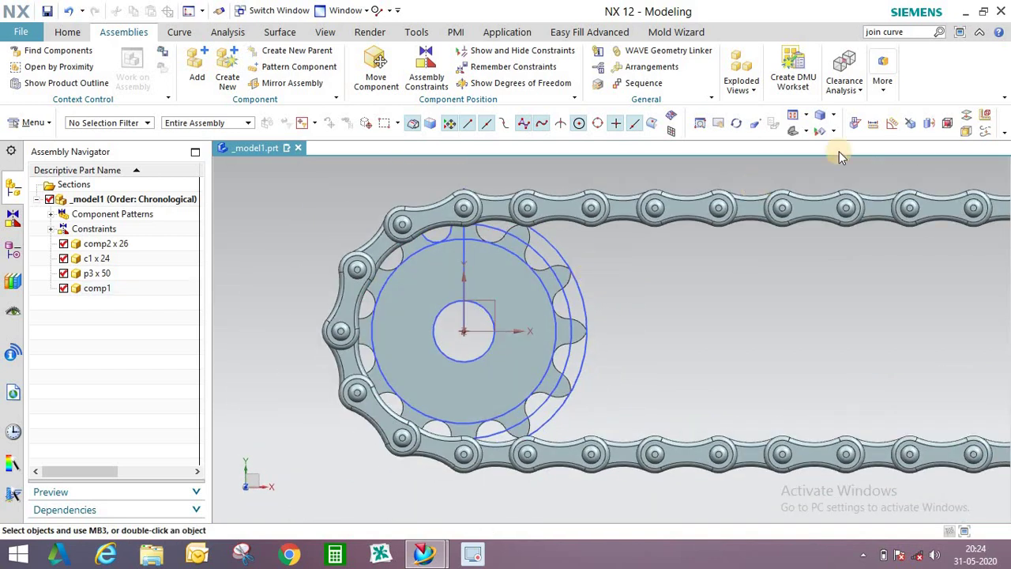
left_click(839, 136)
left_click(852, 151)
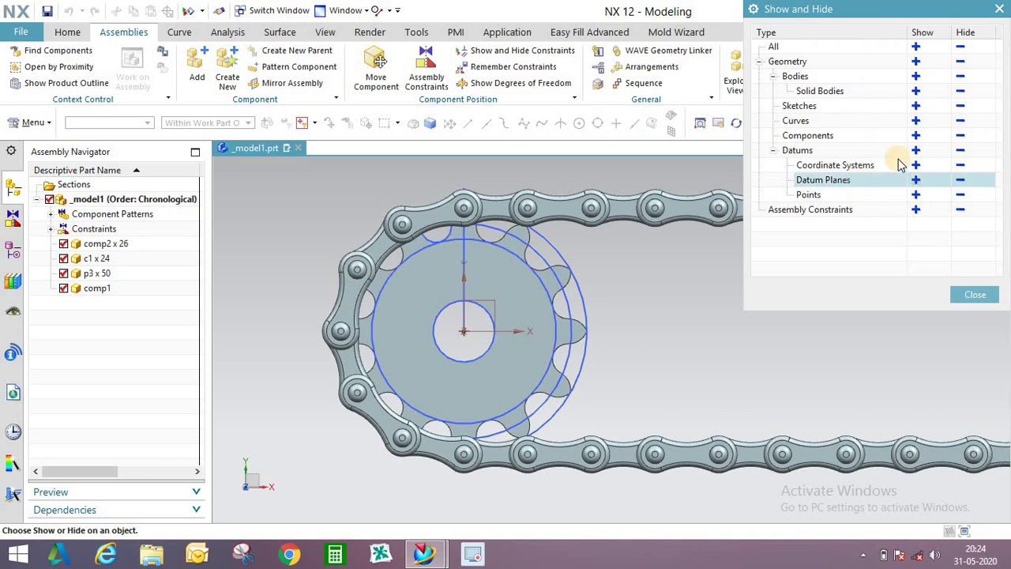
left_click(961, 150)
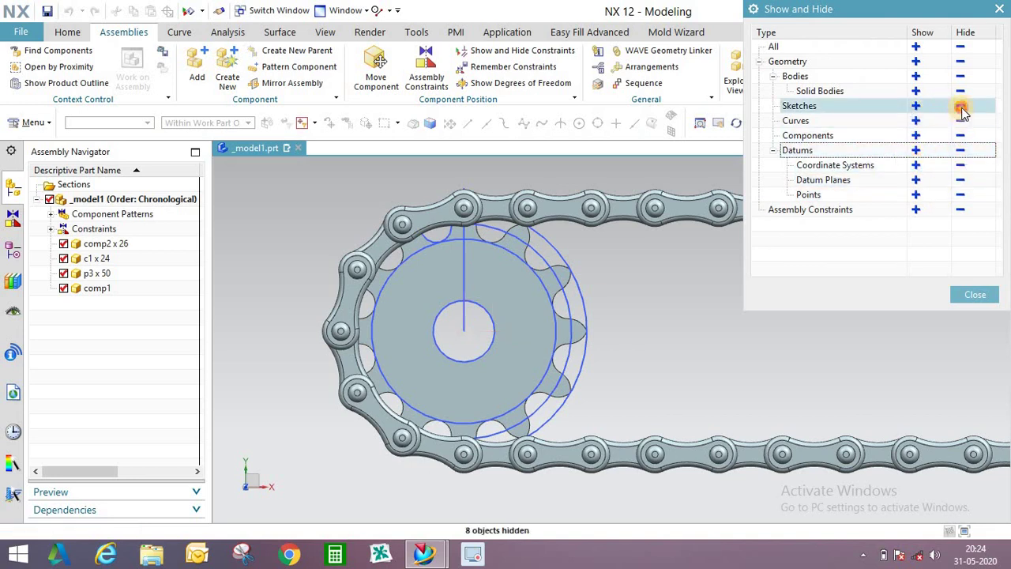
left_click(960, 120)
left_click(975, 294)
- Rotate the comp1 sprocket about its ZC axis with a dynamic Move Component to line its tooth gaps up with the chain rollers
scroll(356, 262, "up", 3)
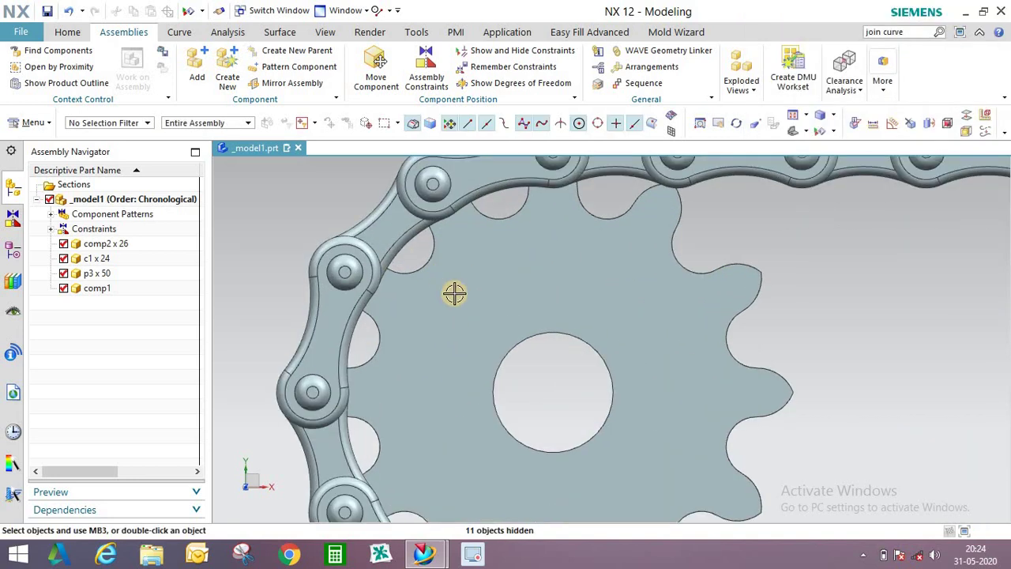
middle_click_drag(480, 237, 442, 226)
scroll(479, 250, "up", 3)
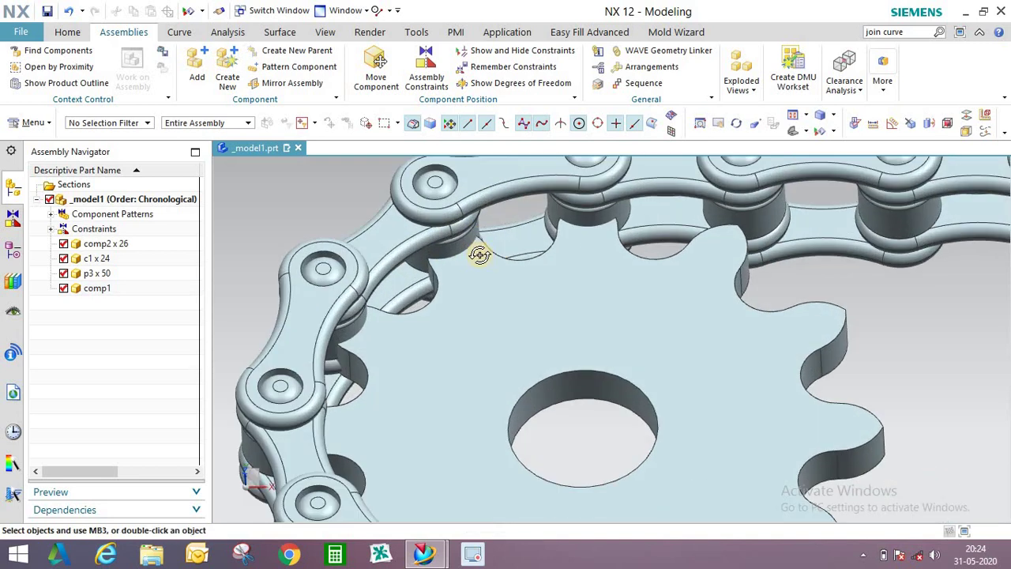
scroll(462, 281, "down", 3)
key("F8")
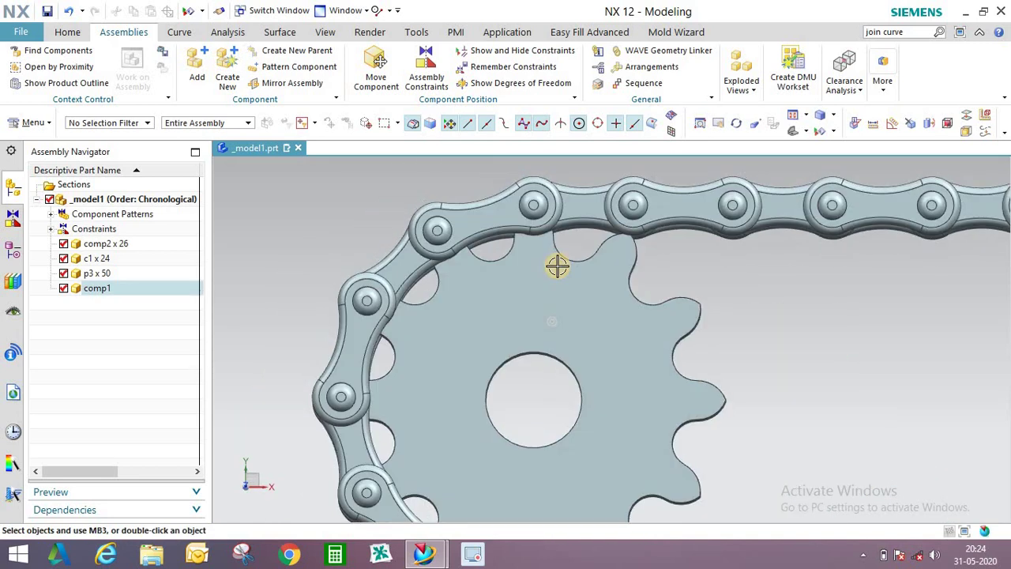
scroll(542, 232, "down", 1)
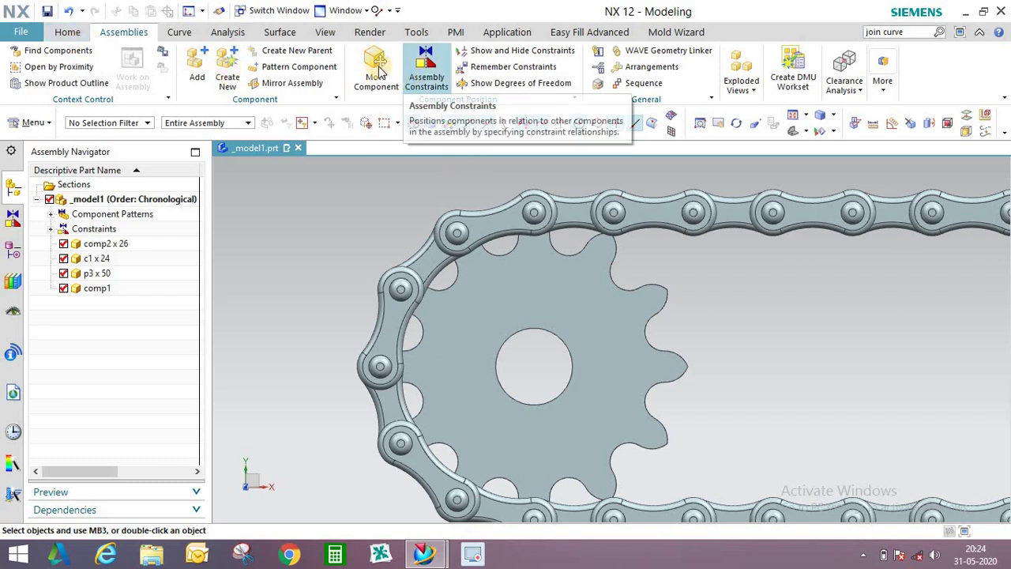
left_click(598, 271)
left_click(912, 107)
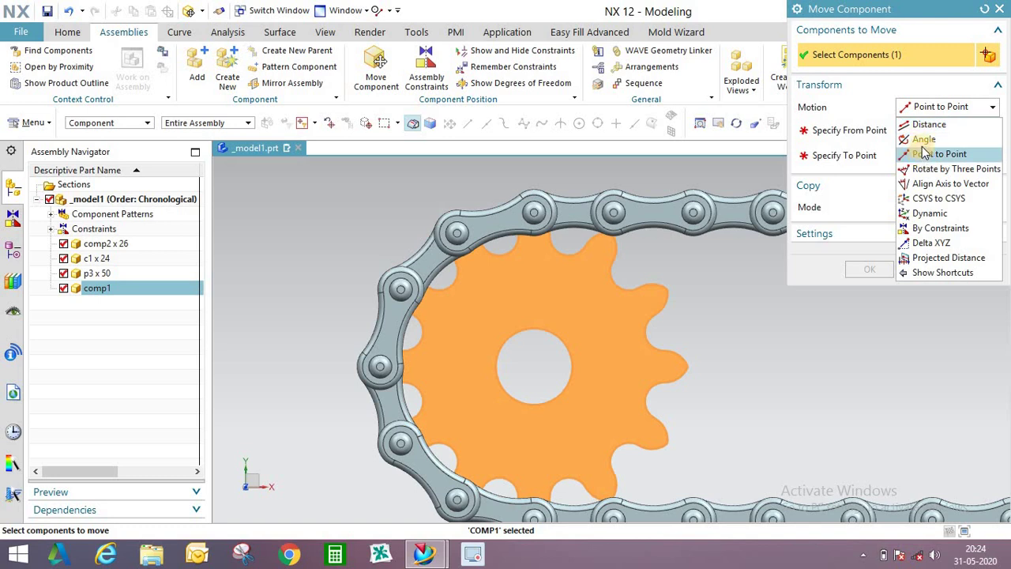
left_click(930, 213)
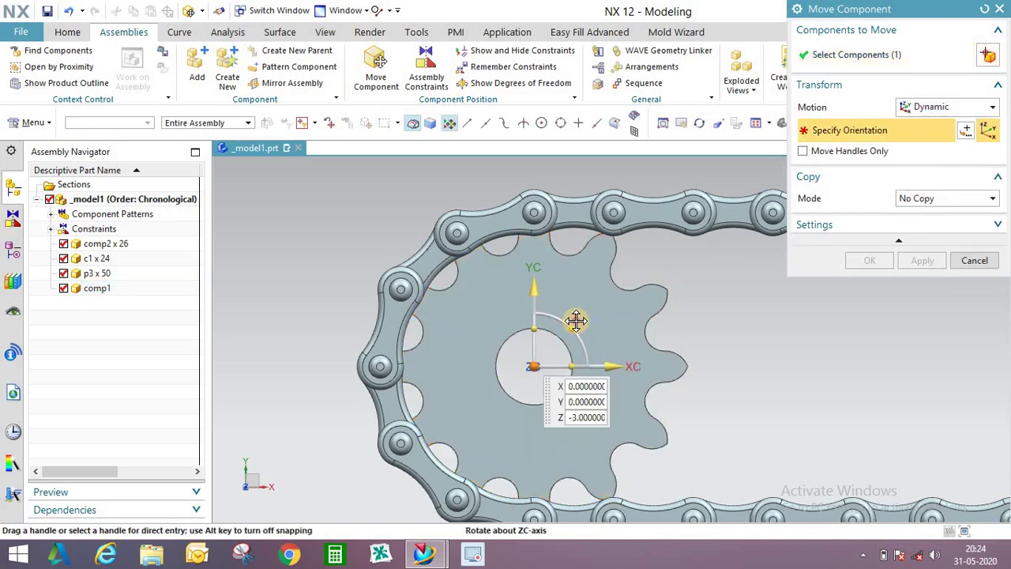
left_click_drag(571, 316, 562, 317)
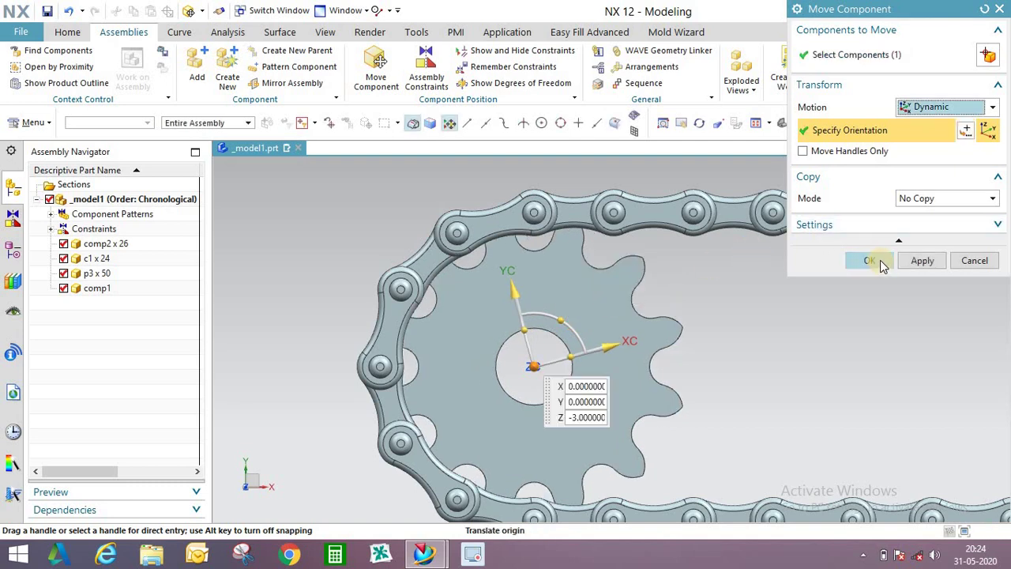
left_click(882, 265)
middle_click_drag(542, 286, 624, 109)
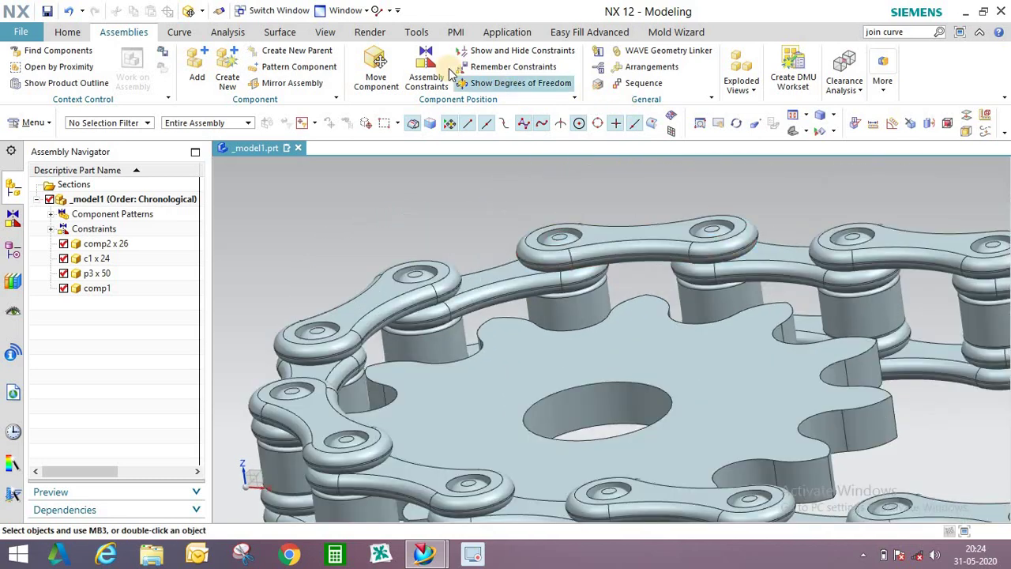
middle_click_drag(476, 206, 504, 222)
scroll(487, 177, "down", 1)
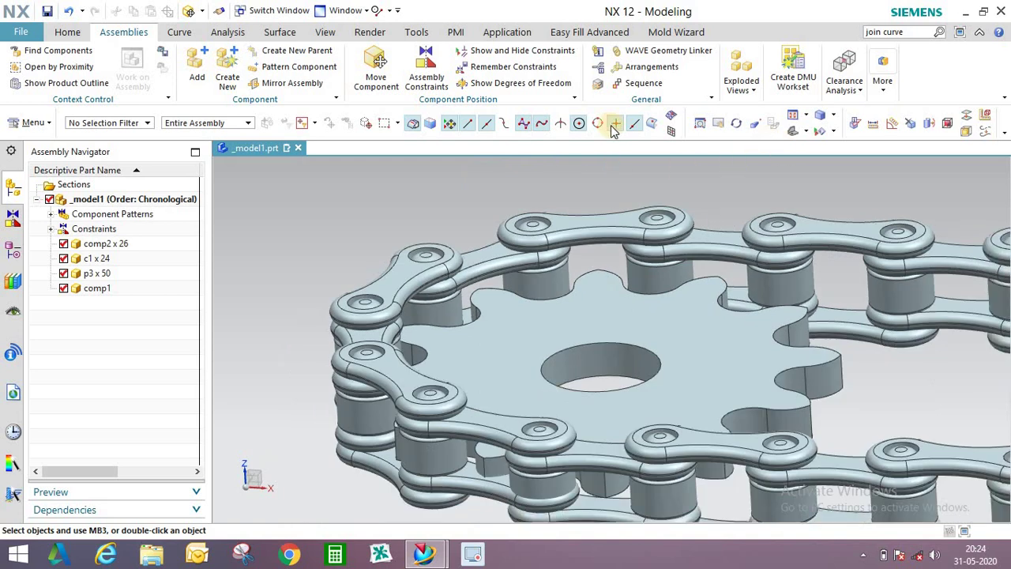
left_click(433, 68)
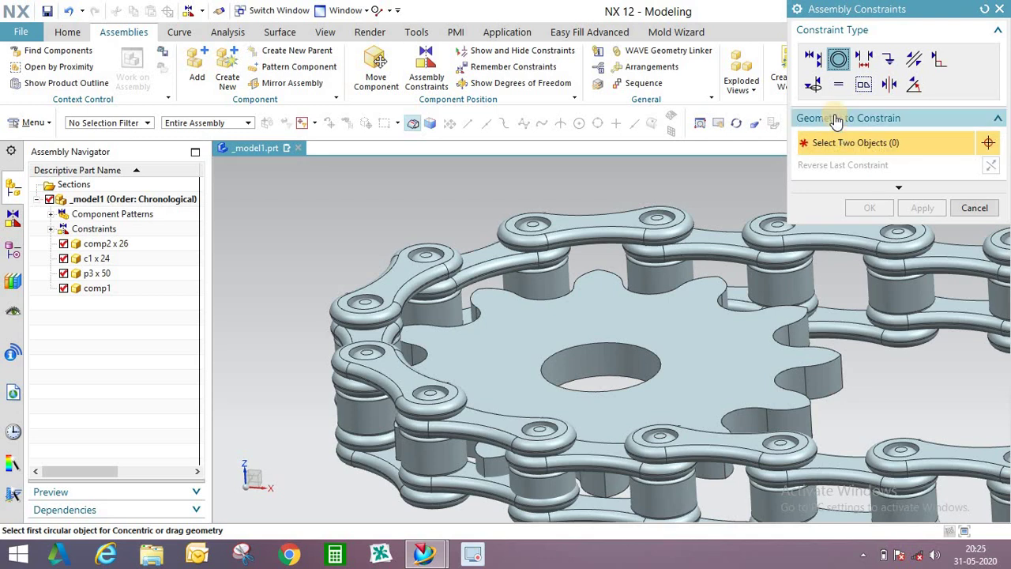
left_click(813, 58)
left_click(606, 281)
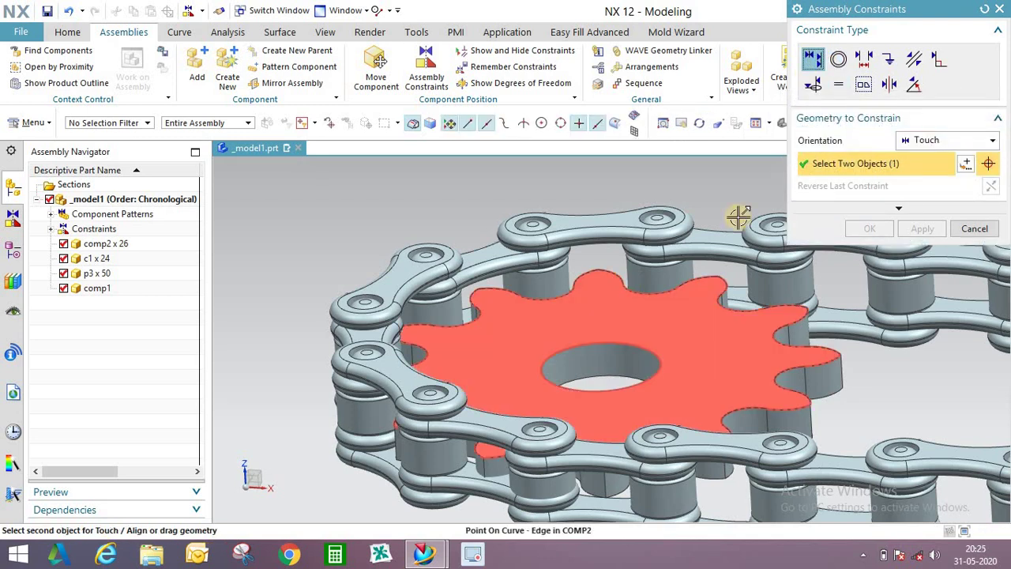
left_click(975, 228)
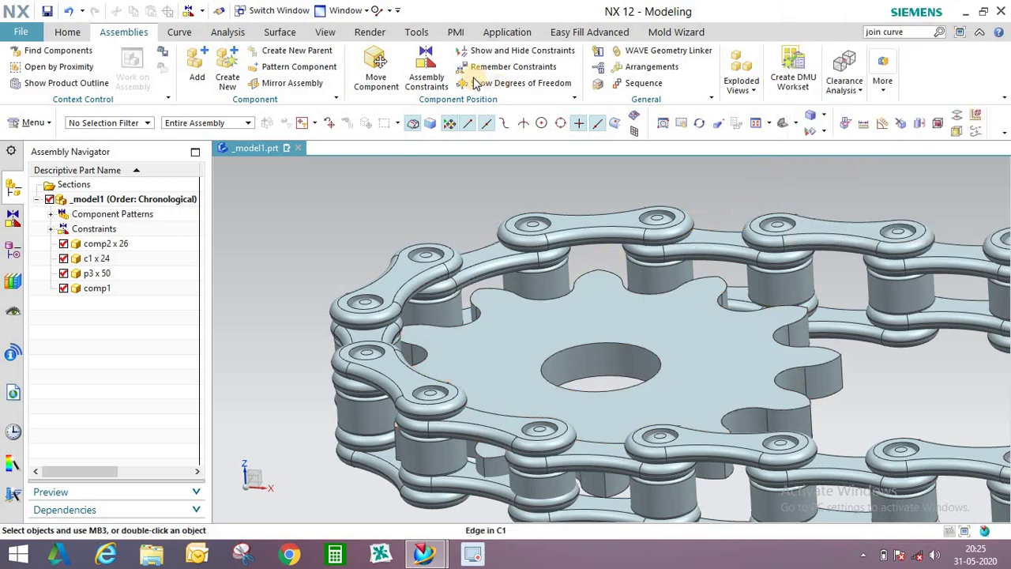
- Add a Touch constraint between the sprocket's upper flat face and the inner face of a comp2 link plate
left_click(428, 70)
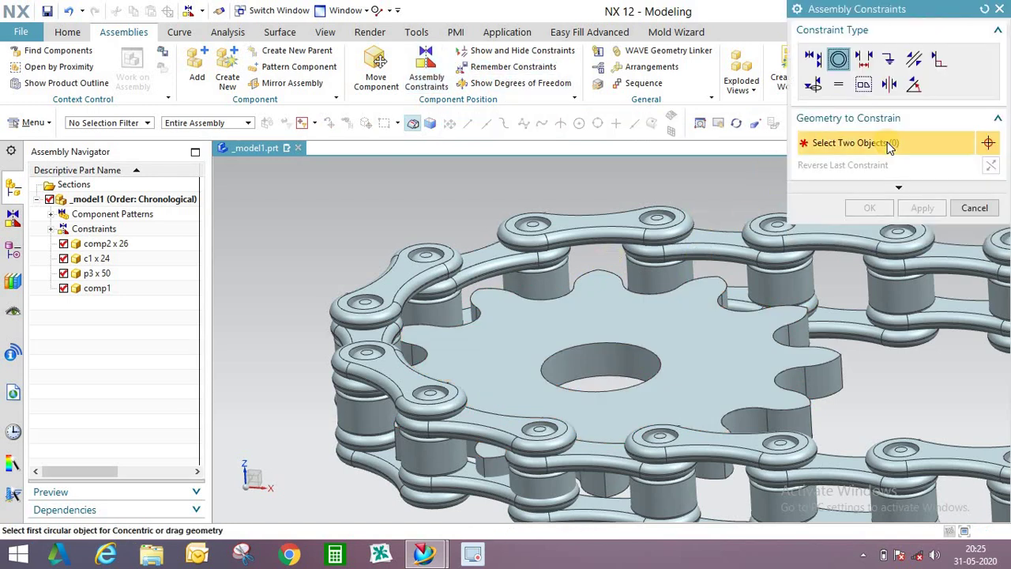
left_click(812, 62)
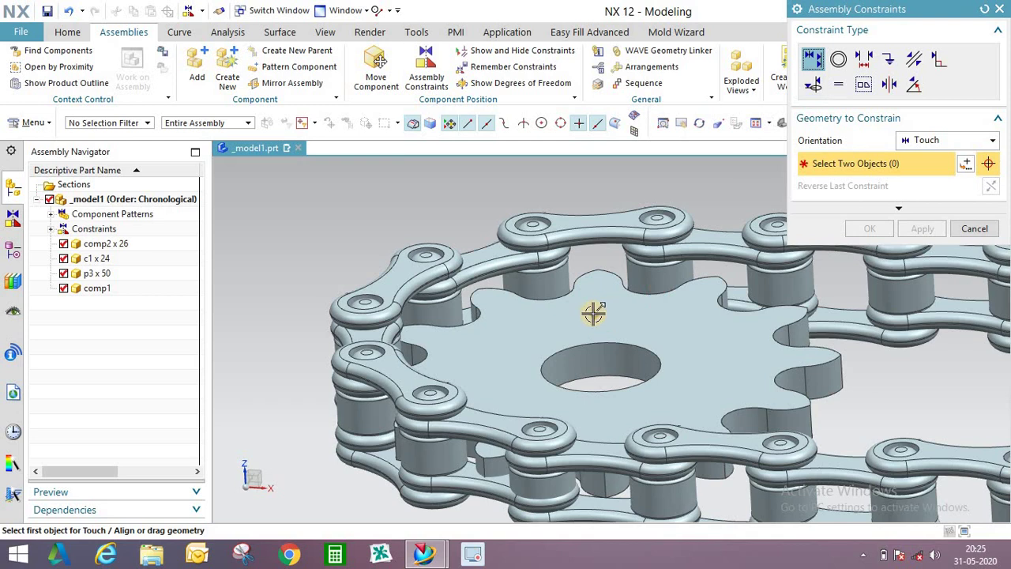
scroll(505, 322, "up", 2)
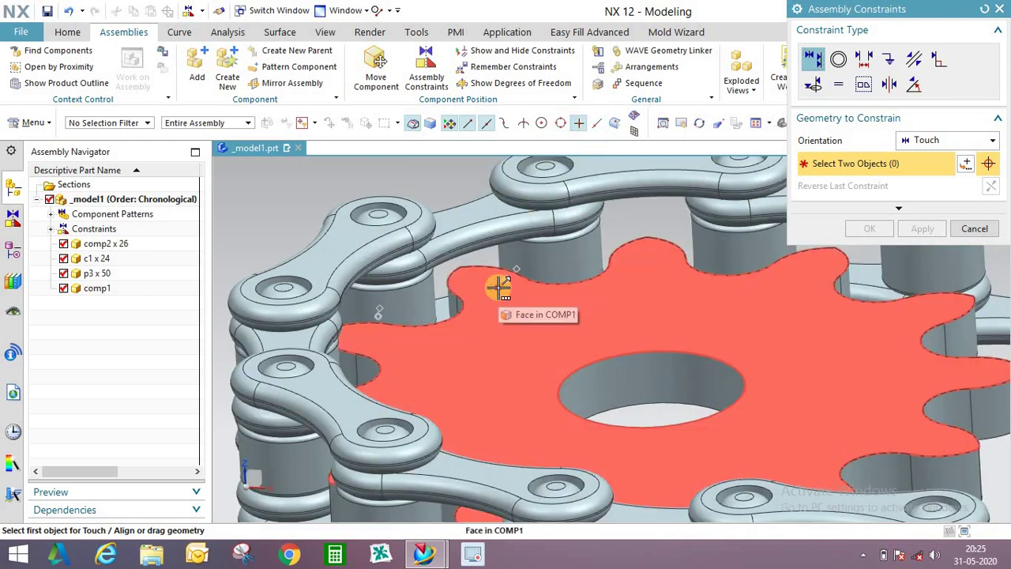
left_click(499, 288)
left_click(557, 296)
middle_click_drag(486, 282, 549, 253)
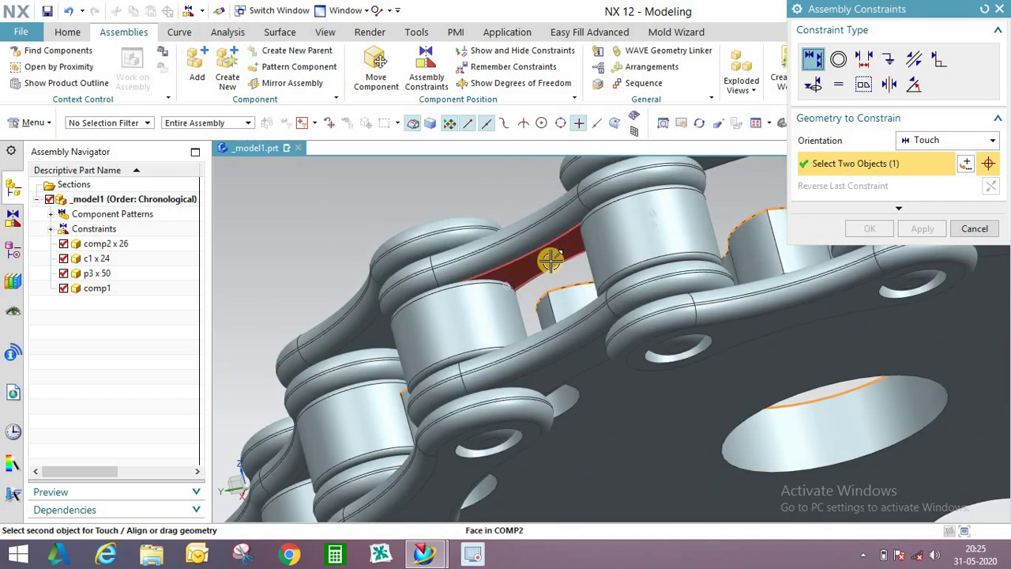
left_click(551, 259)
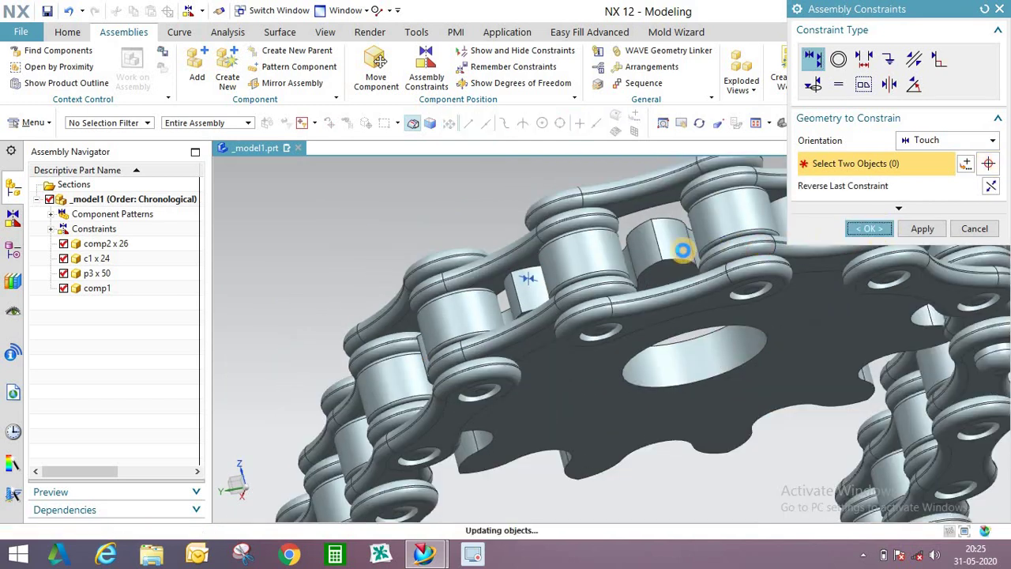
middle_click(683, 250)
- Examine how the sprocket teeth sit against the rollers in the chain's curved end, from the top and obliquely
middle_click_drag(695, 255, 604, 281)
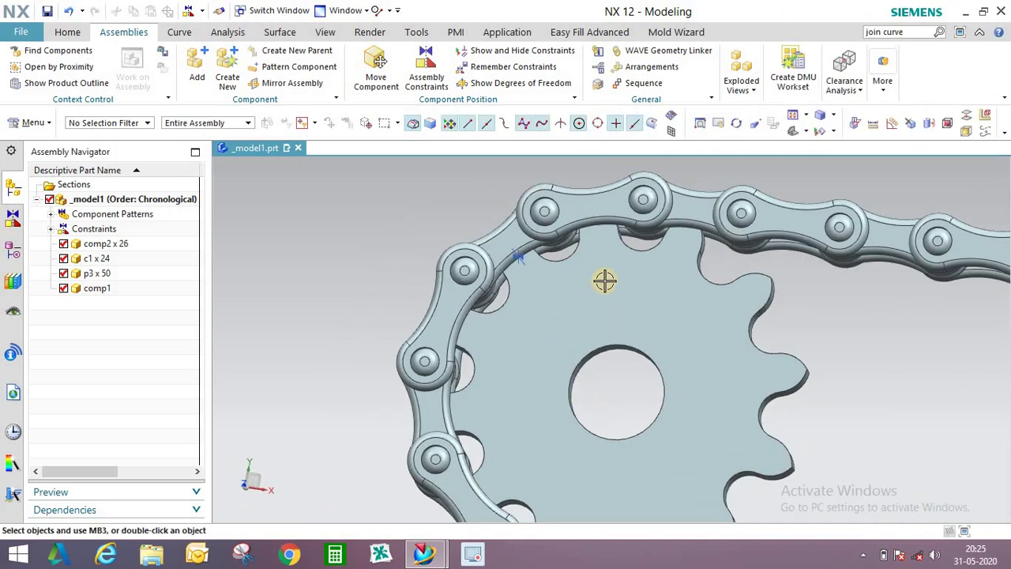
scroll(614, 279, "down", 2)
key("F8")
scroll(340, 326, "down", 3)
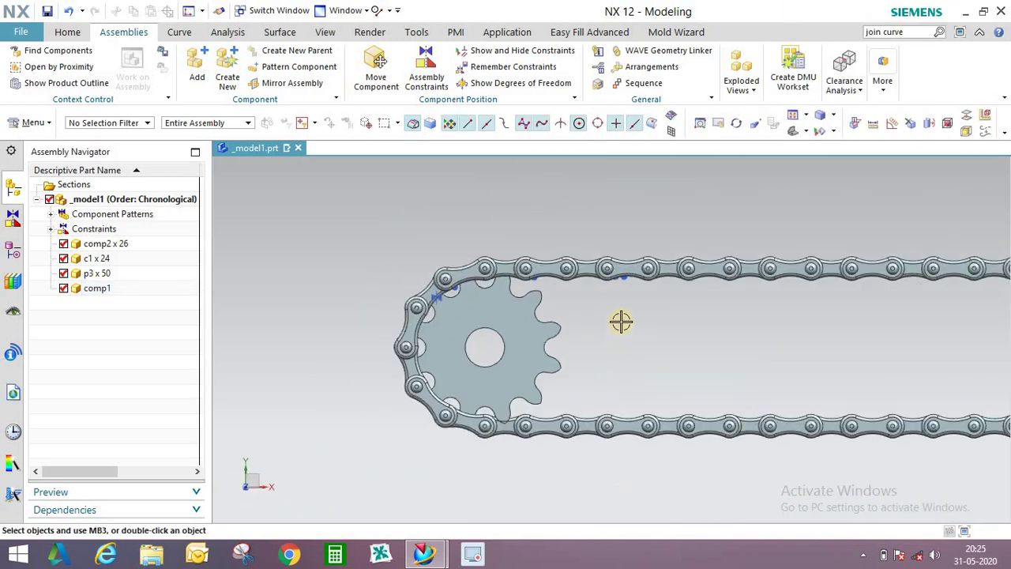
scroll(587, 345, "down", 3)
scroll(586, 345, "up", 2)
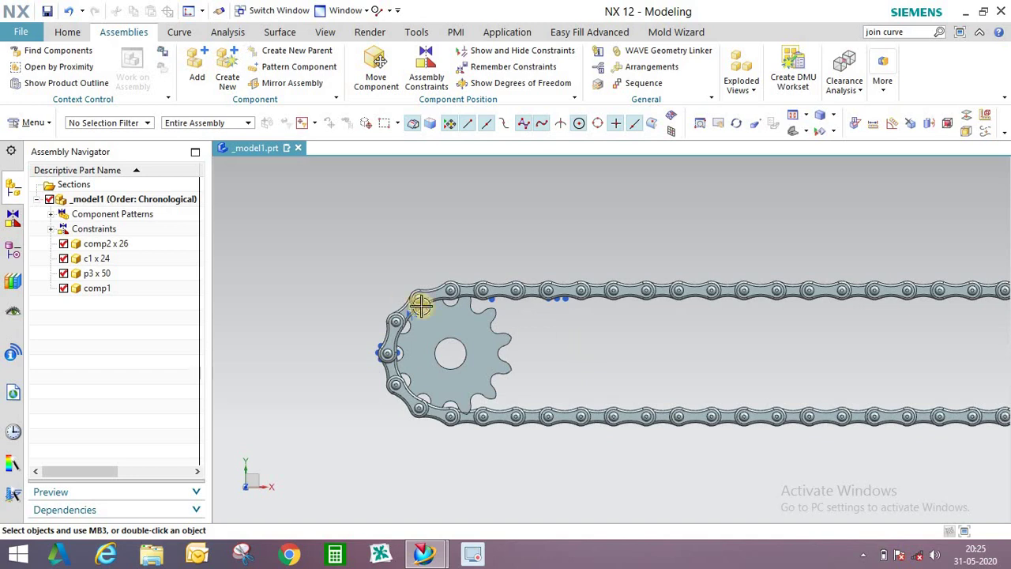
scroll(431, 309, "up", 3)
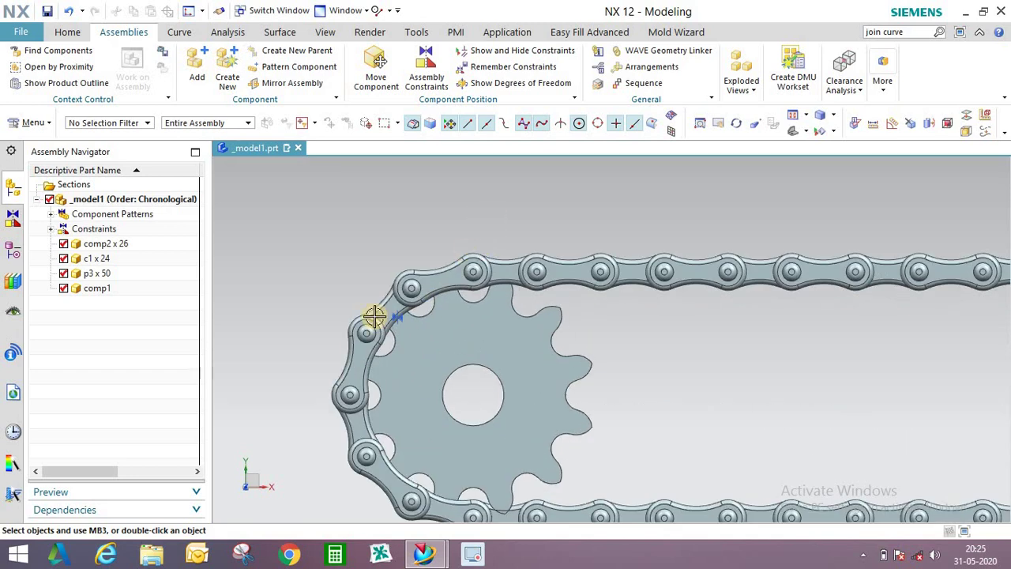
middle_click_drag(418, 298, 389, 267)
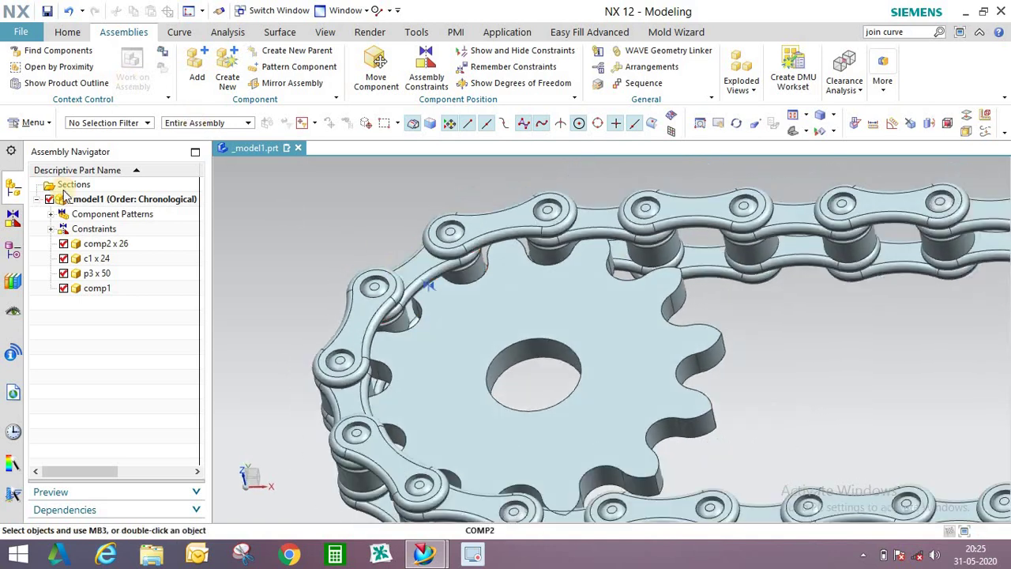
- Make comp1 the work part and scale the sprocket body uniformly by a factor of 1.1
double_click(98, 290)
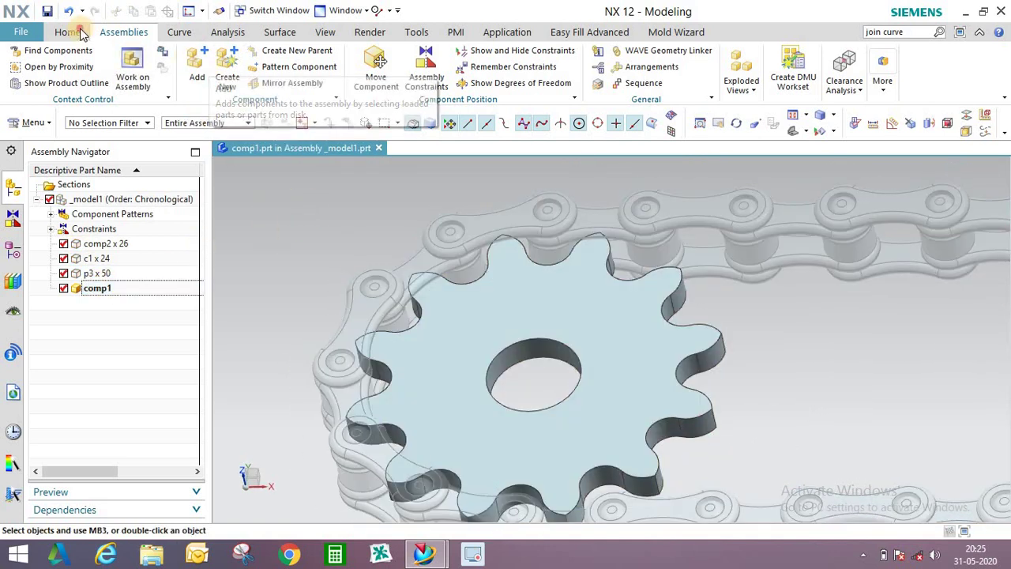
left_click(74, 31)
left_click(231, 94)
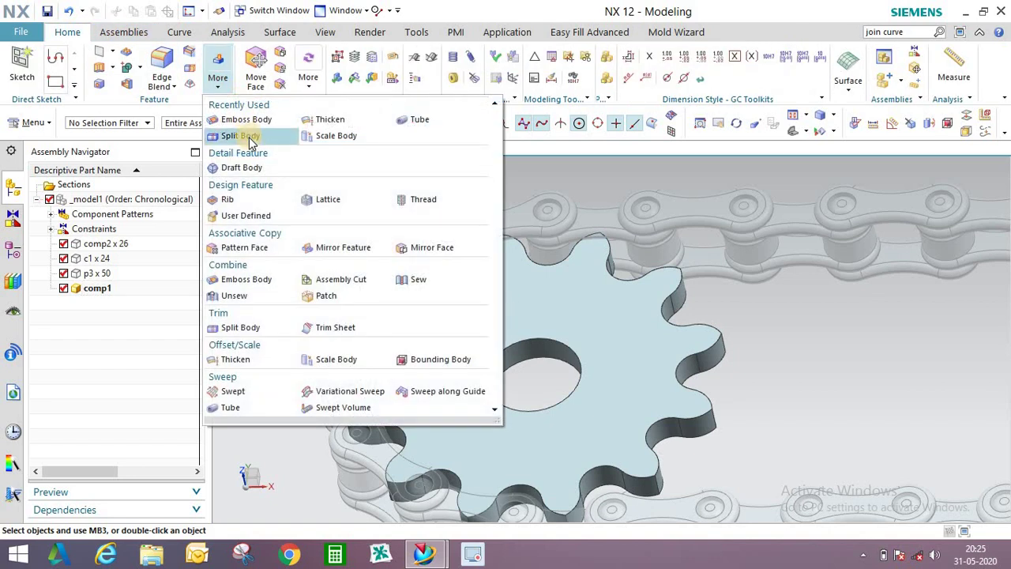
left_click(331, 135)
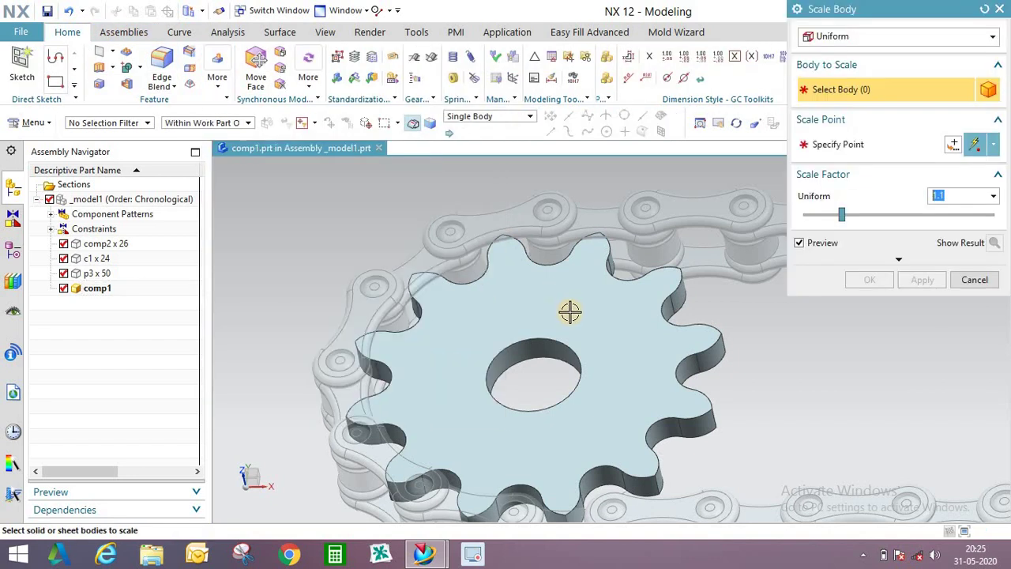
left_click(570, 312)
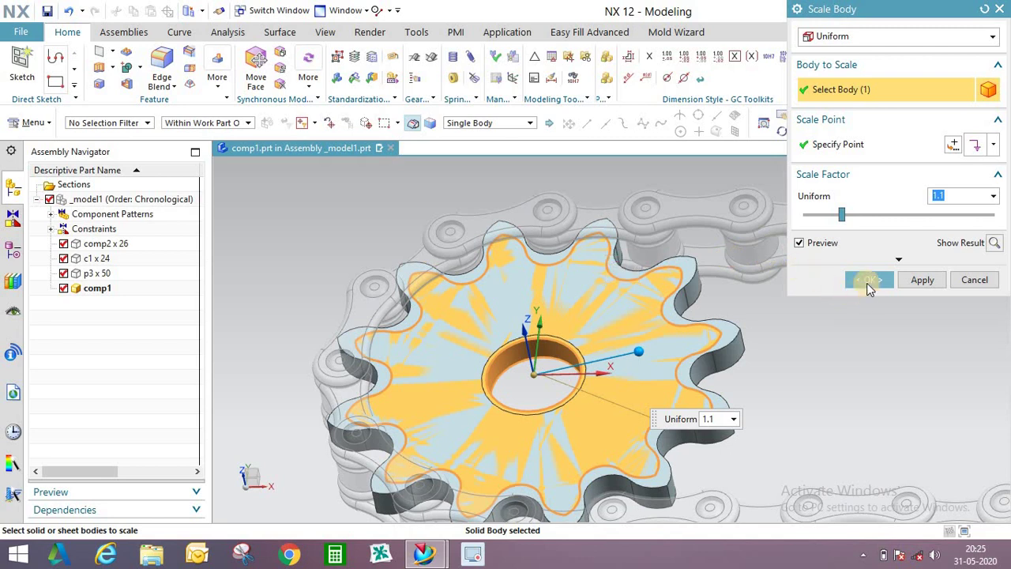
left_click(869, 280)
mouse_move(510, 273)
middle_mouse_down()
mouse_move(490, 293)
mouse_move(510, 290)
middle_mouse_up()
scroll(481, 277, "up", 2)
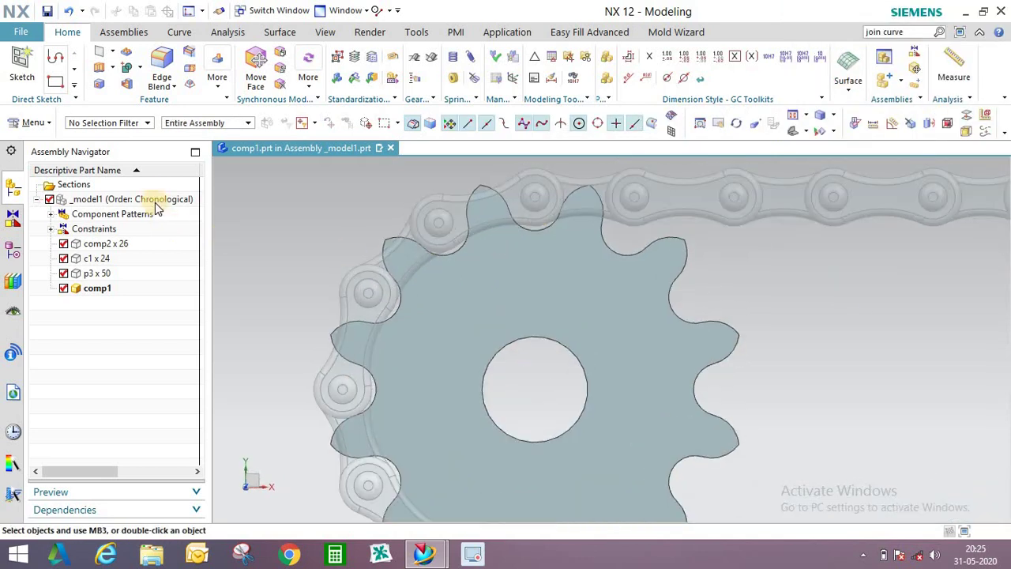
- Make the _model1 assembly the work part again and check the scaled sprocket against the whole chain loop
double_click(150, 198)
scroll(426, 238, "down", 1)
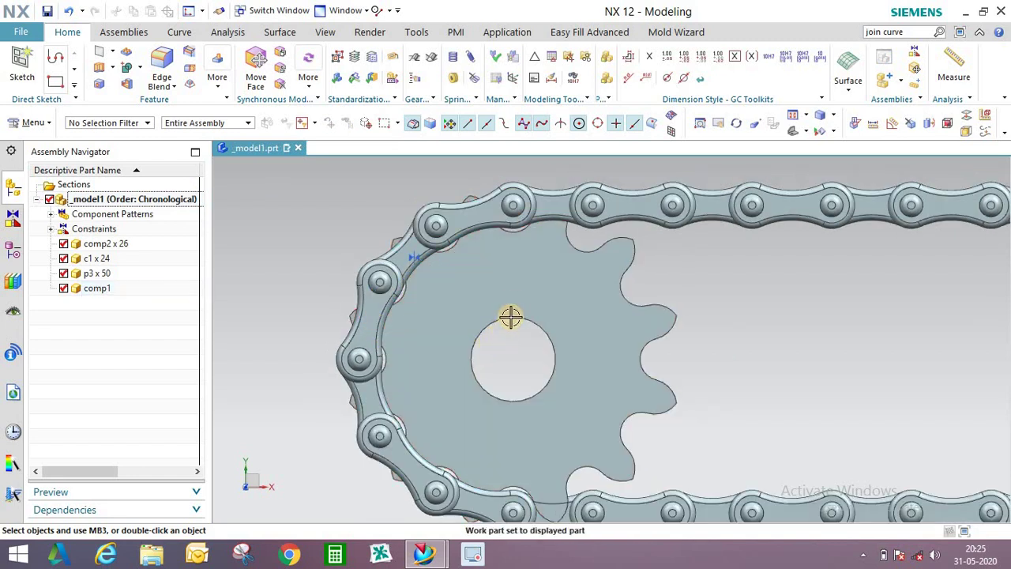
scroll(504, 298, "down", 4)
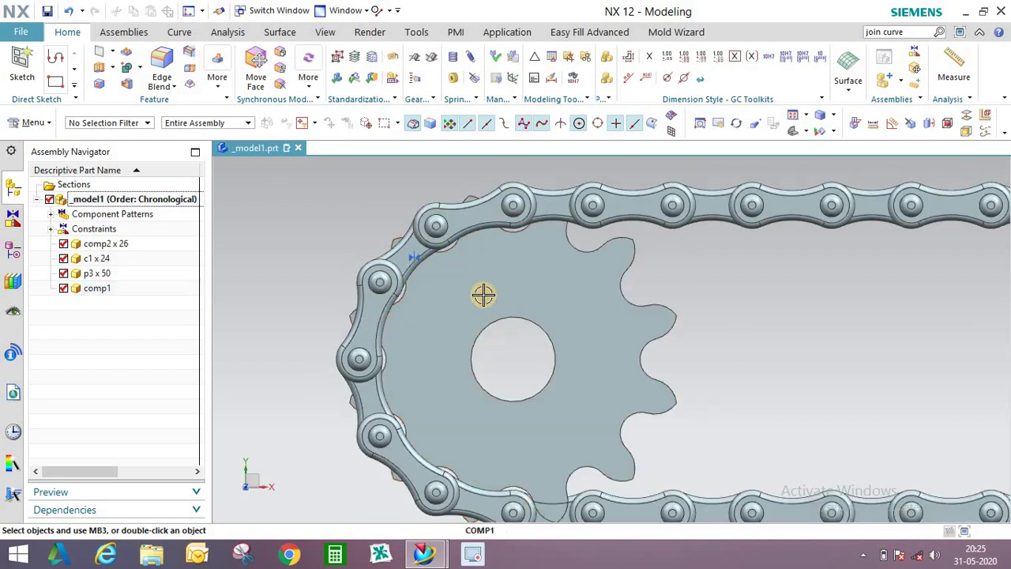
scroll(401, 360, "down", 2)
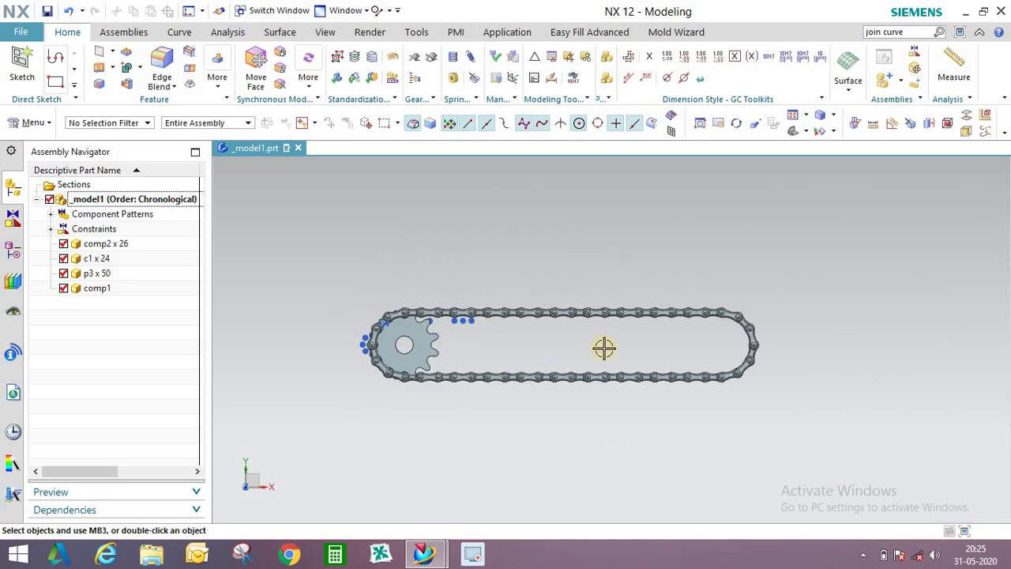
scroll(631, 341, "up", 2)
- Copy the comp1 sprocket 100 mm along the X-axis inside the chain loop using Move Component with Distance motion
left_click(36, 122)
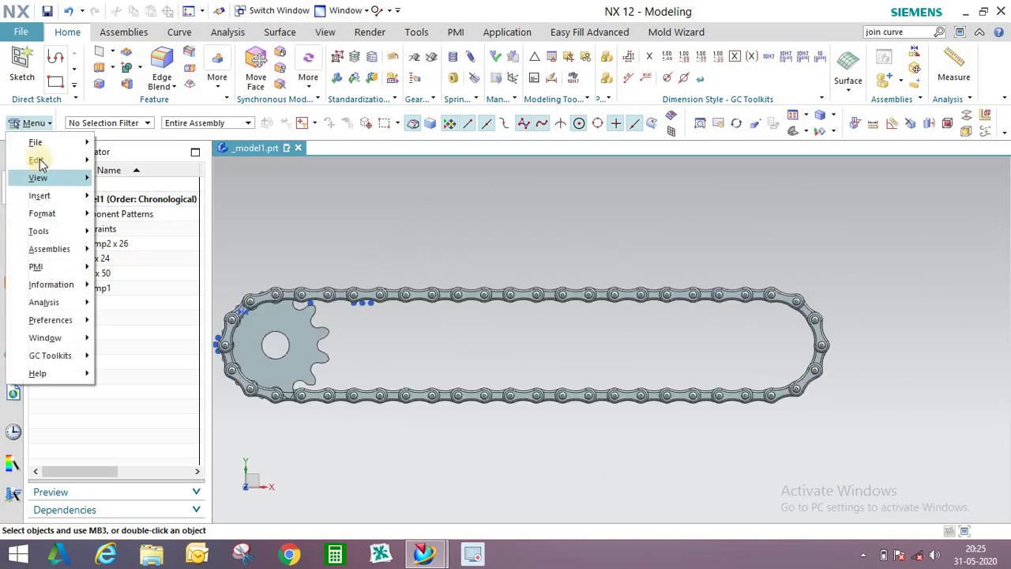
left_click(429, 205)
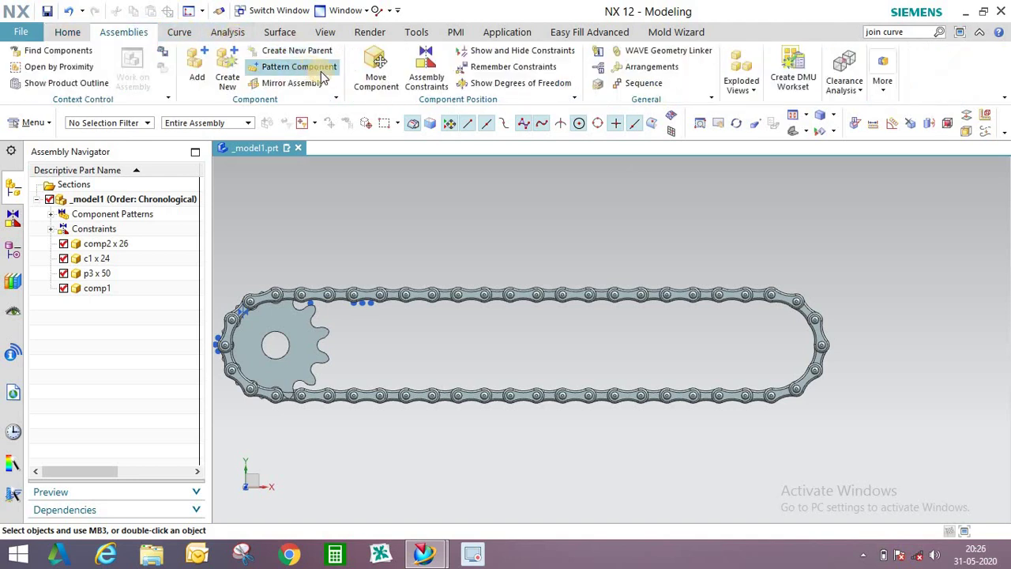
left_click(393, 84)
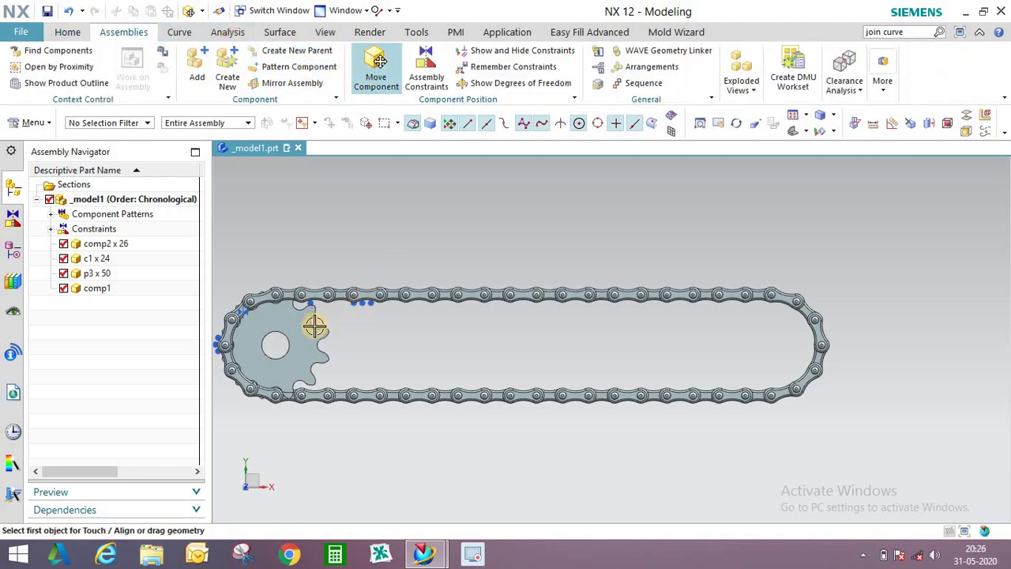
left_click(315, 328)
left_click(924, 199)
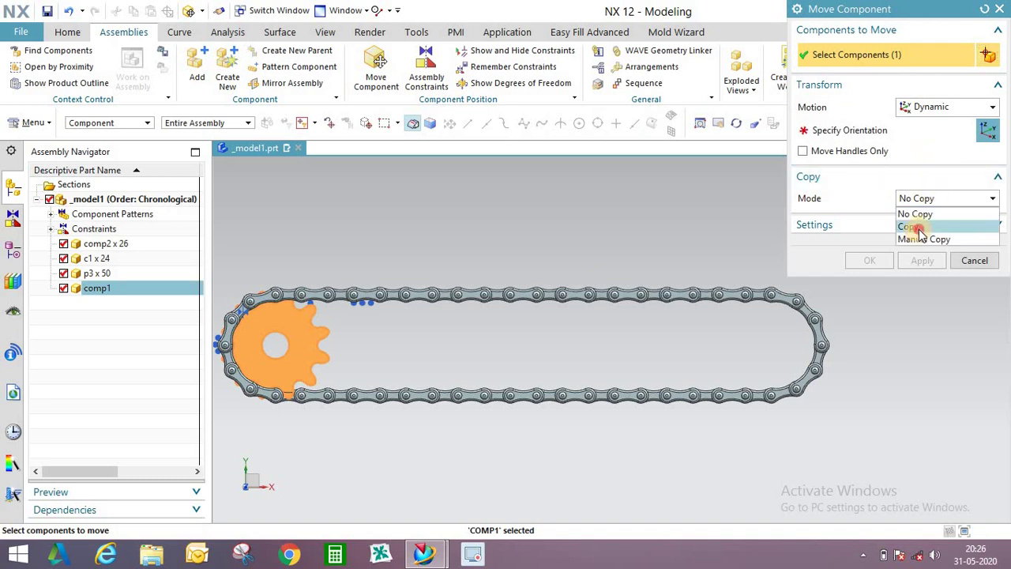
left_click(917, 228)
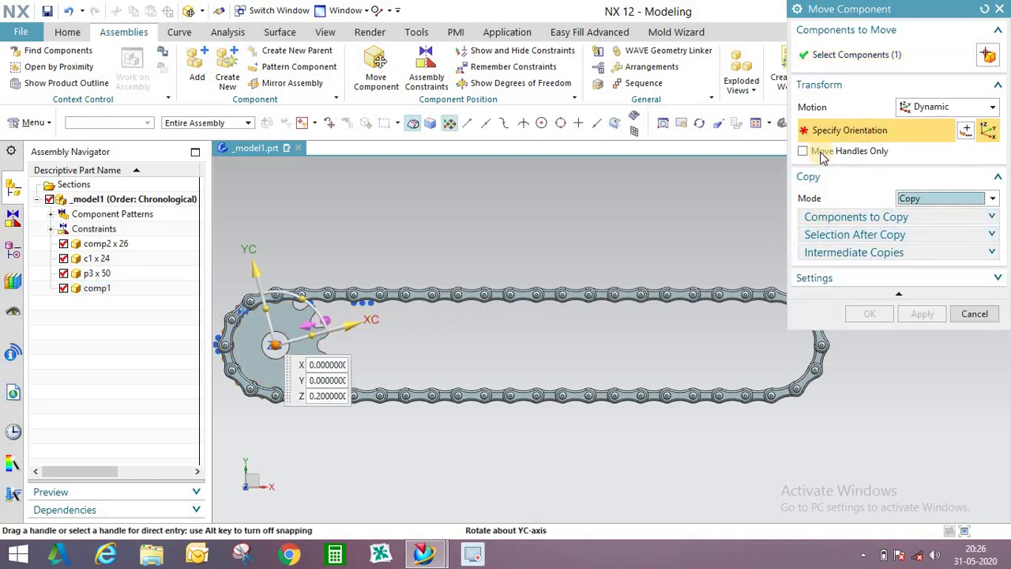
left_click(932, 111)
left_click(941, 124)
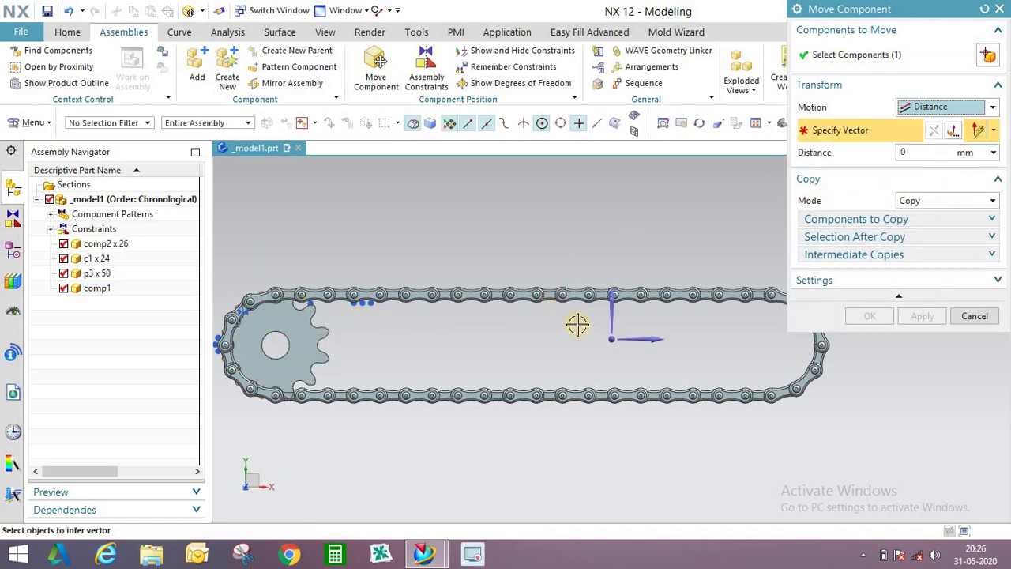
left_click(338, 343)
scroll(396, 331, "up", 1)
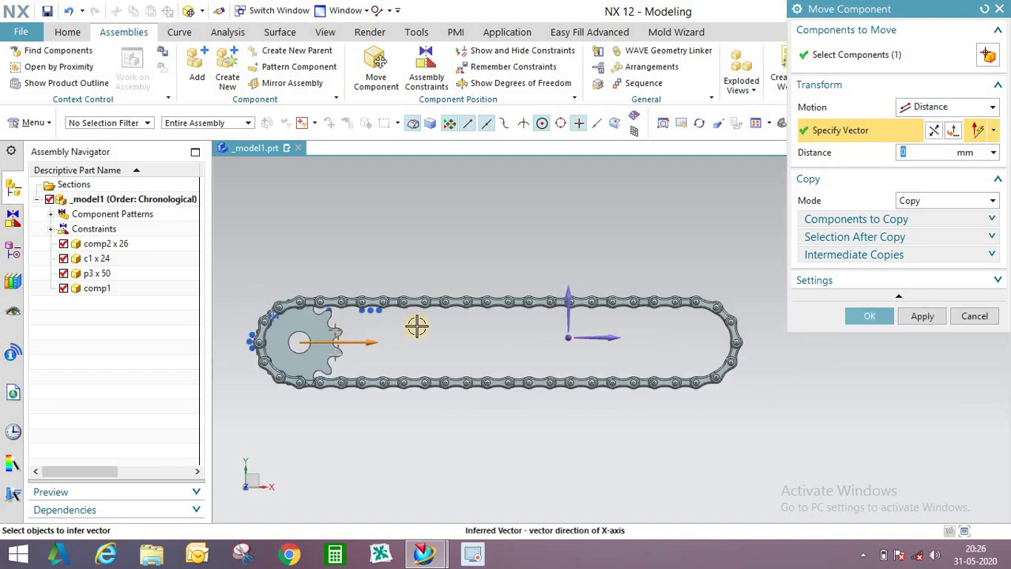
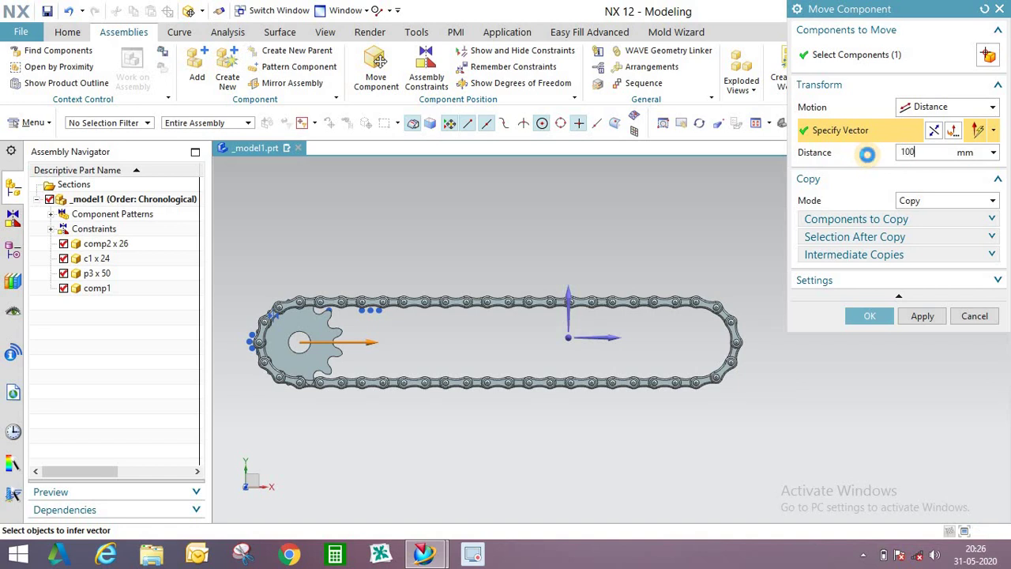
- Place another copy of the sprocket in the opposite curved end with Dynamic motion, at about X 392.4, Y -0.6, Z 0.2
left_click(941, 107)
left_click(928, 207)
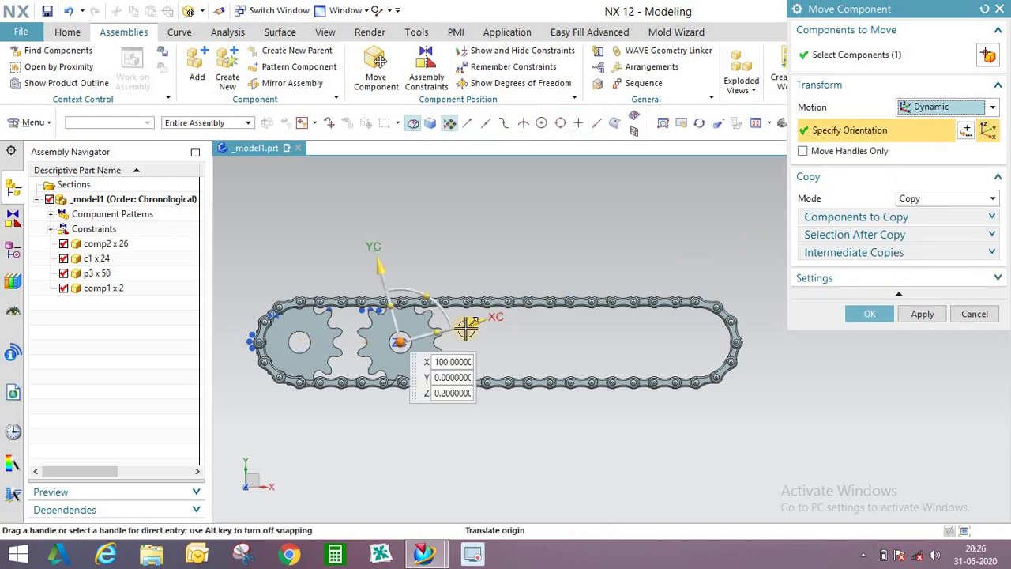
left_click_drag(411, 339, 692, 341)
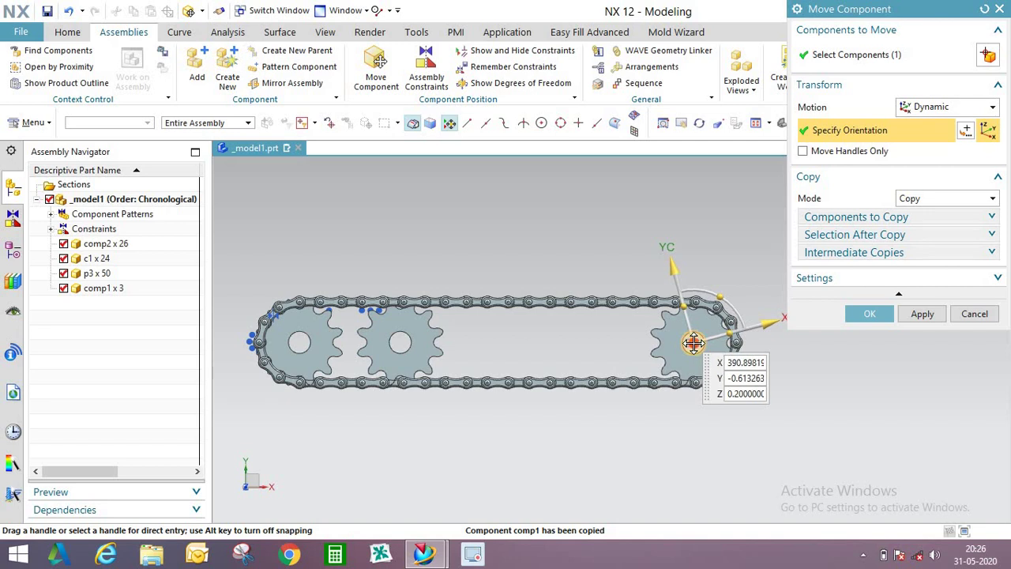
left_click_drag(693, 341, 695, 341)
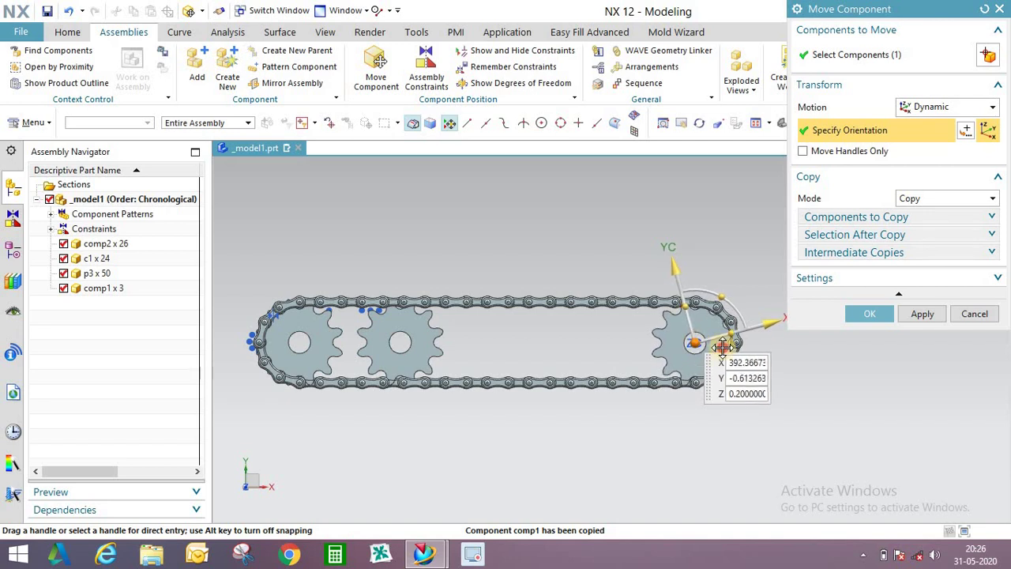
left_click(869, 314)
- Examine how the copied sprocket's teeth mesh with the rollers in the far curved end, from above and obliquely
scroll(706, 354, "up", 5)
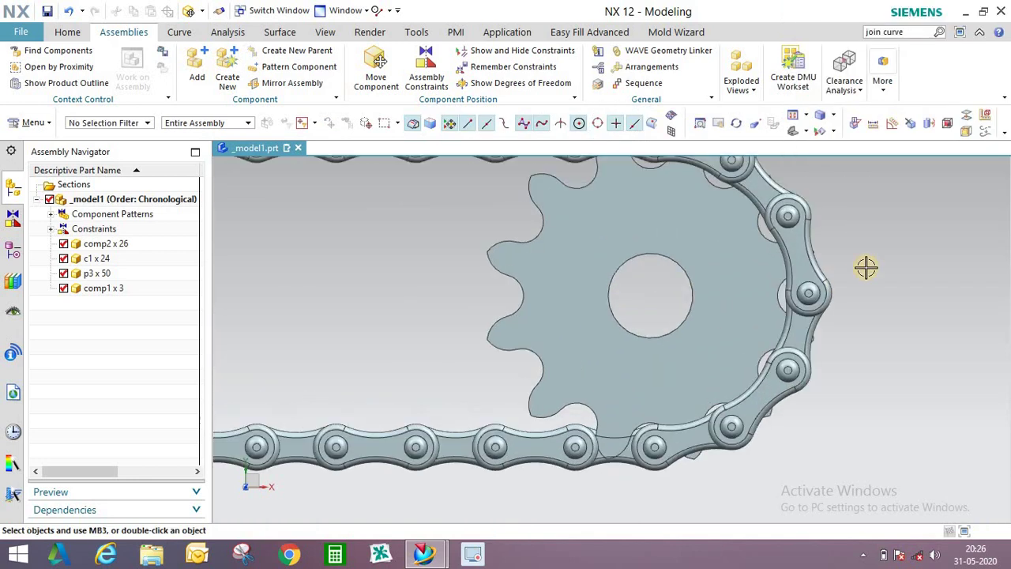
middle_click_drag(704, 341, 716, 241)
scroll(713, 251, "up", 6)
scroll(639, 269, "down", 3)
middle_click_drag(639, 270, 643, 298)
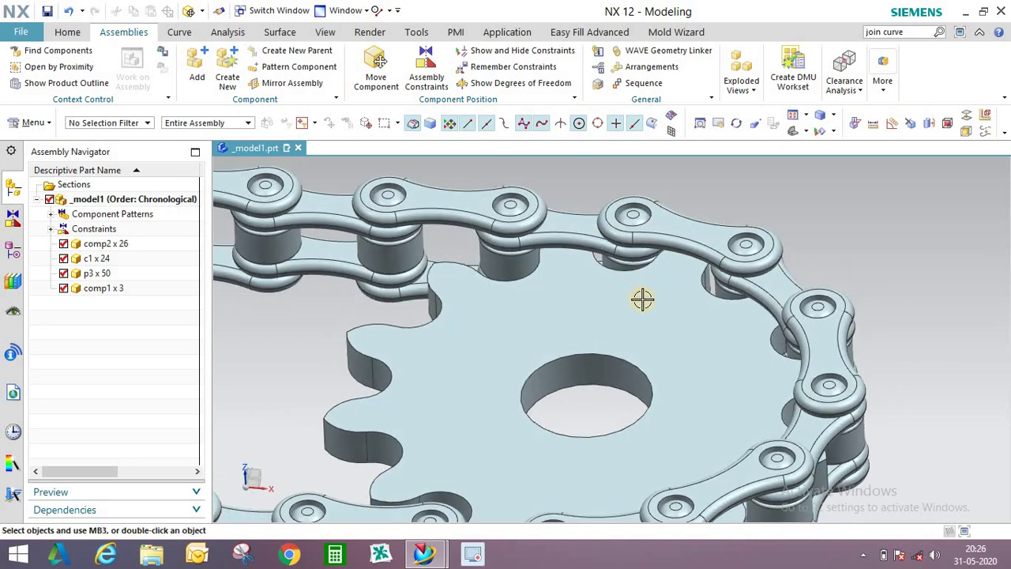
scroll(643, 298, "down", 3)
middle_click_drag(745, 292, 752, 323)
scroll(752, 324, "down", 5)
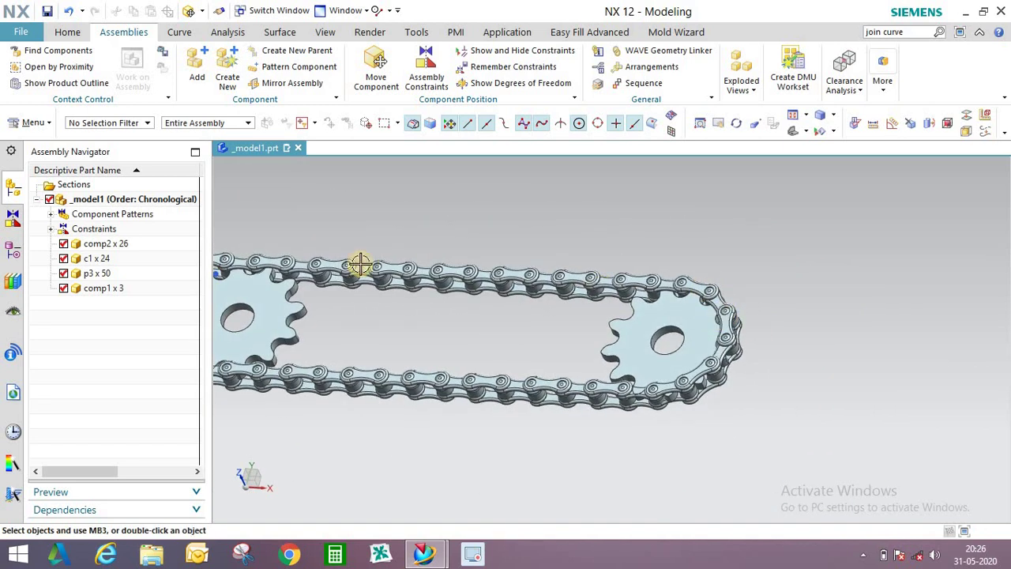
- Hide the extra sprocket copy standing next to the original sprocket, leaving one sprocket in each curved end
scroll(429, 282, "up", 2)
scroll(437, 295, "down", 2)
scroll(441, 295, "up", 1)
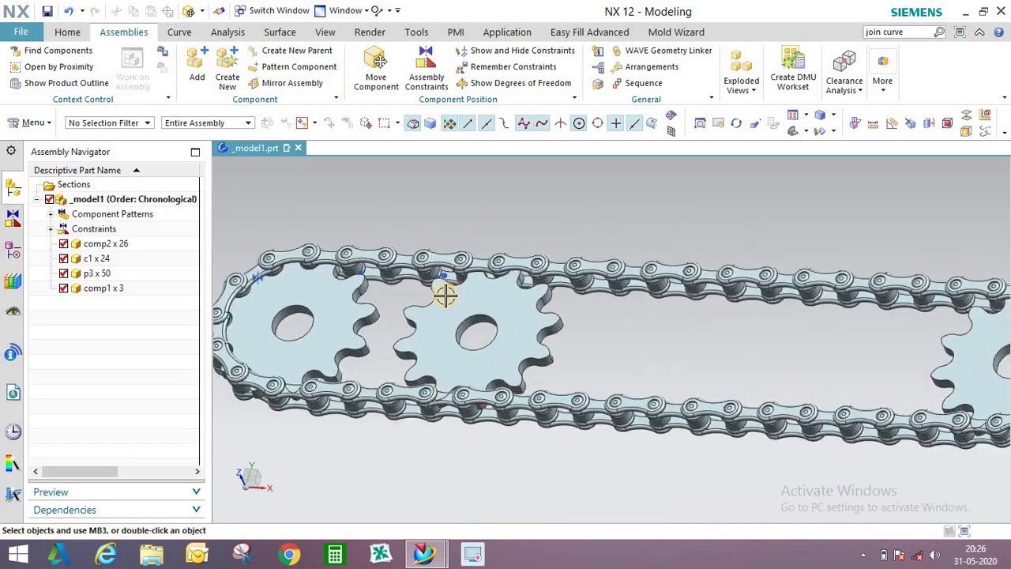
right_click(507, 311)
middle_click_drag(323, 309, 419, 286)
scroll(296, 373, "down", 1)
scroll(440, 315, "down", 2)
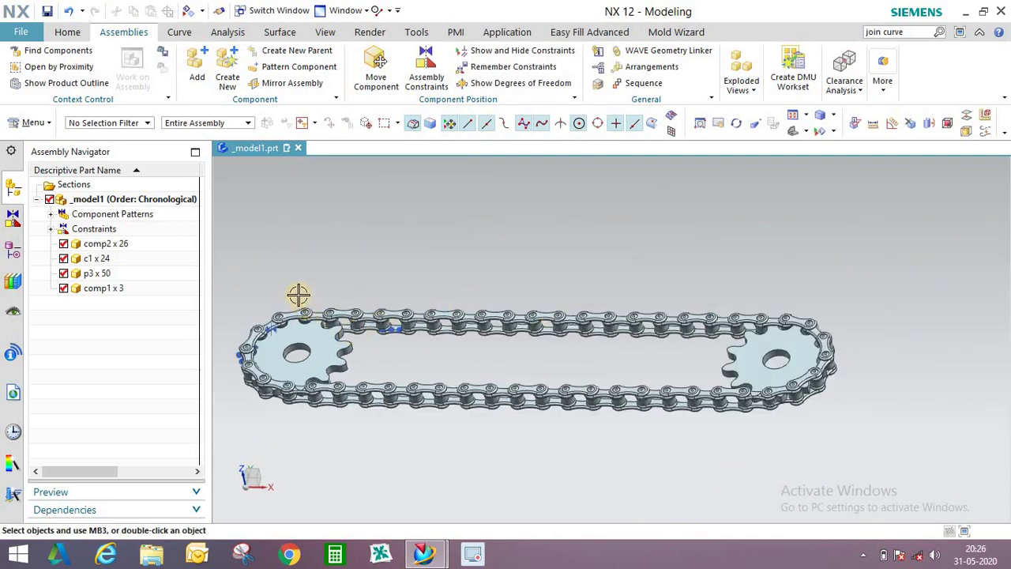
- Examine the original sprocket's height between the link plates in the front view and obliquely
scroll(438, 271, "up", 1)
scroll(380, 316, "up", 3)
middle_click_drag(406, 305, 415, 271)
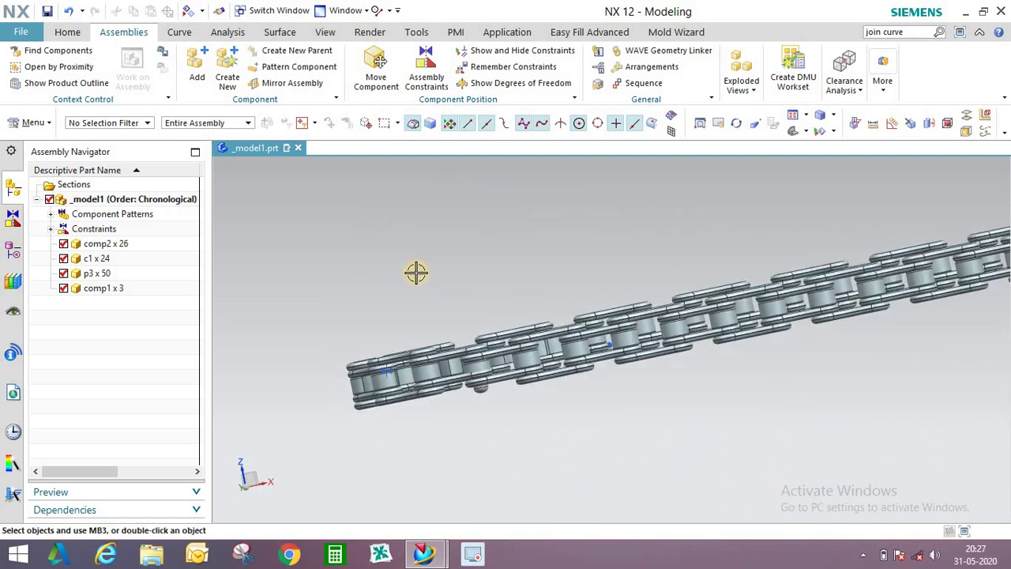
key("F8")
scroll(411, 361, "up", 5)
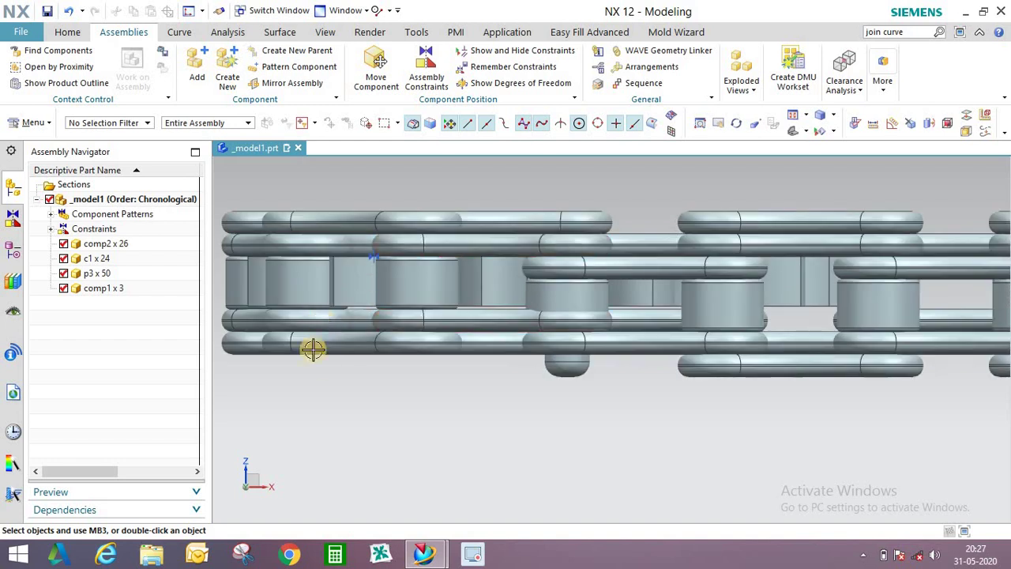
scroll(314, 353, "down", 1)
middle_click_drag(422, 282, 422, 232)
scroll(451, 260, "up", 4)
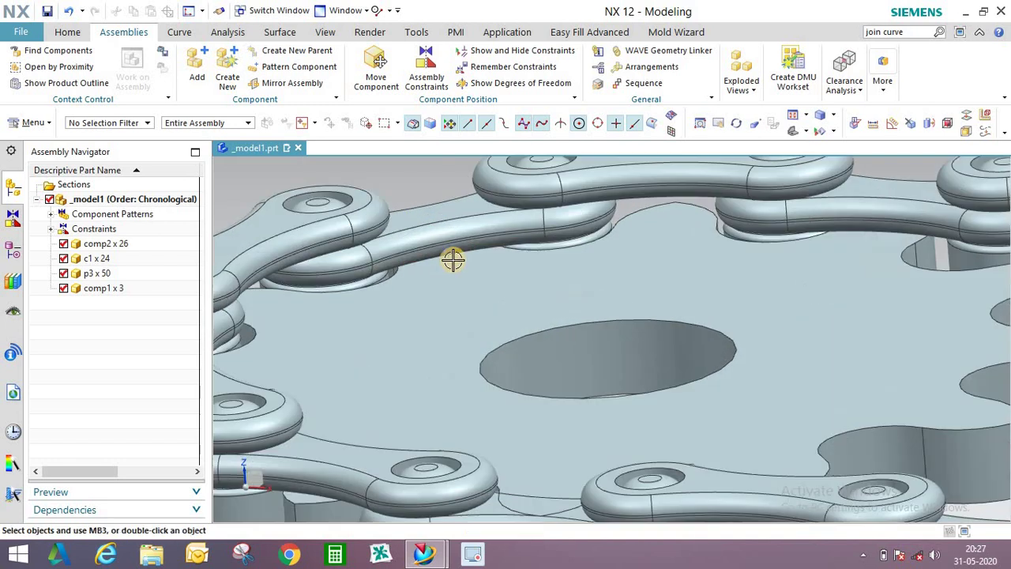
scroll(450, 248, "down", 3)
middle_click_drag(501, 246, 563, 244)
scroll(508, 286, "down", 2)
scroll(543, 210, "up", 2)
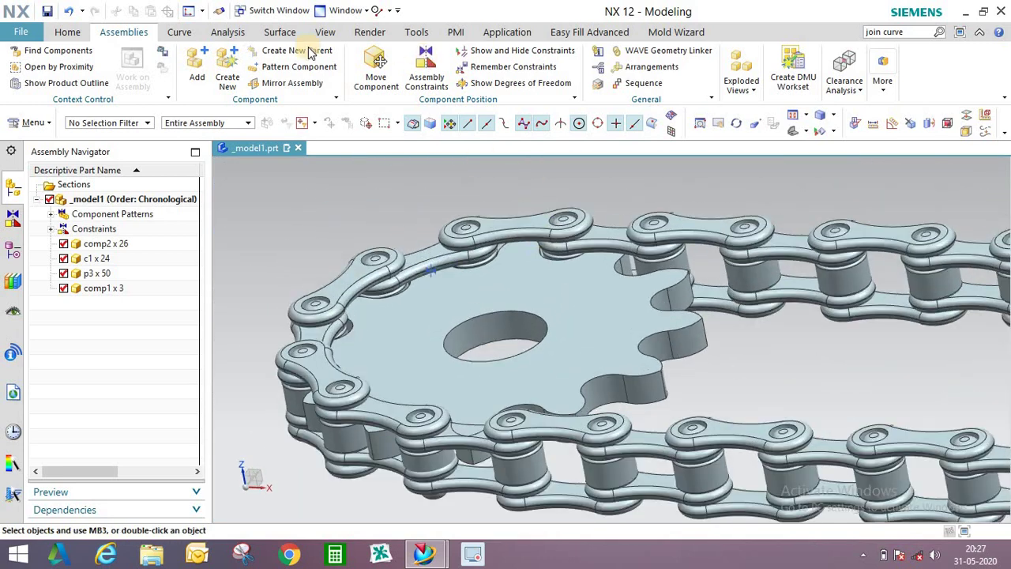
- Delete the Touch constraint between the comp1 sprocket and the comp2 link plate from the assembly's constraints
left_click(507, 66)
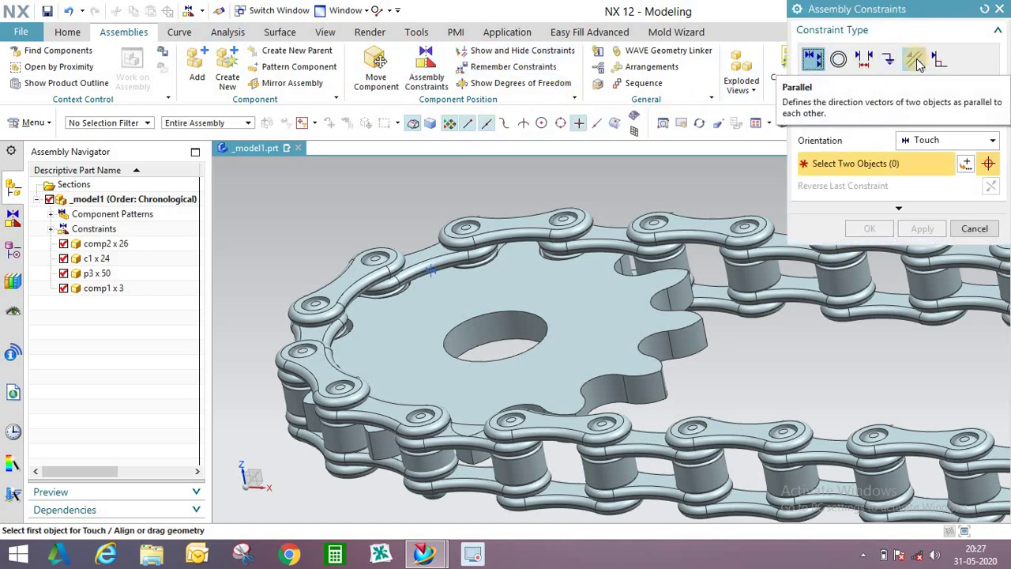
left_click(974, 227)
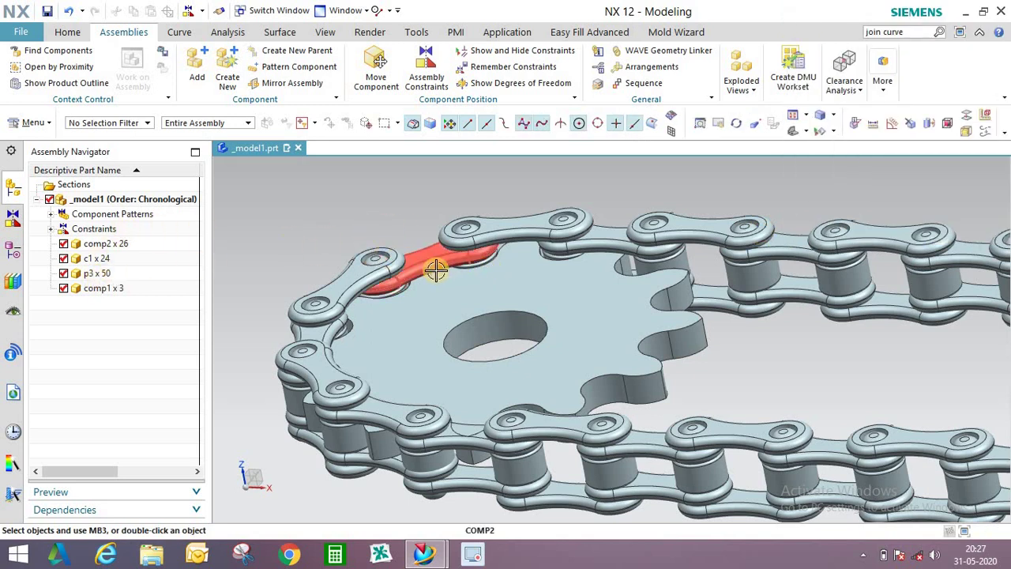
left_click(49, 230)
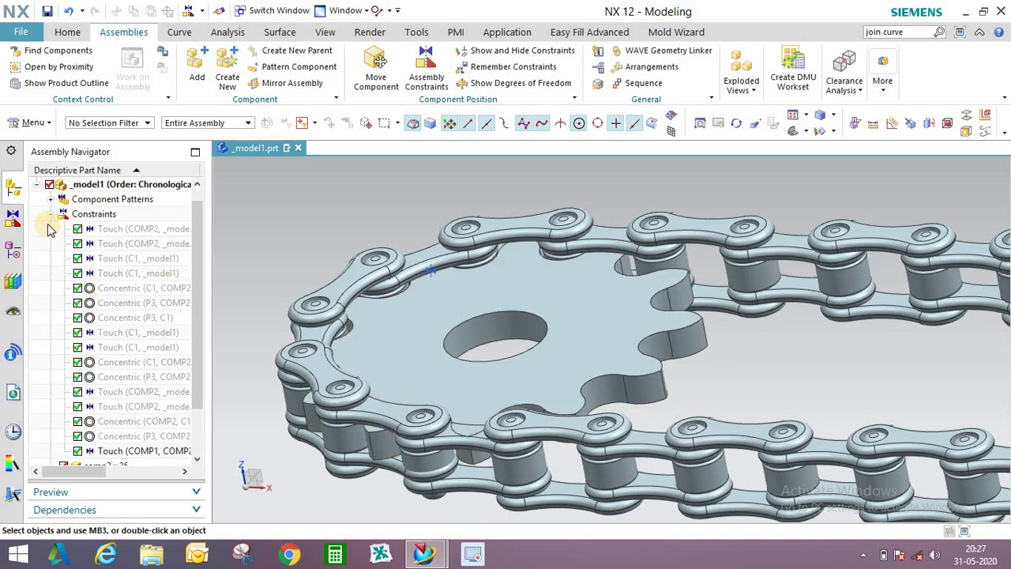
right_click(124, 459)
left_click(226, 468)
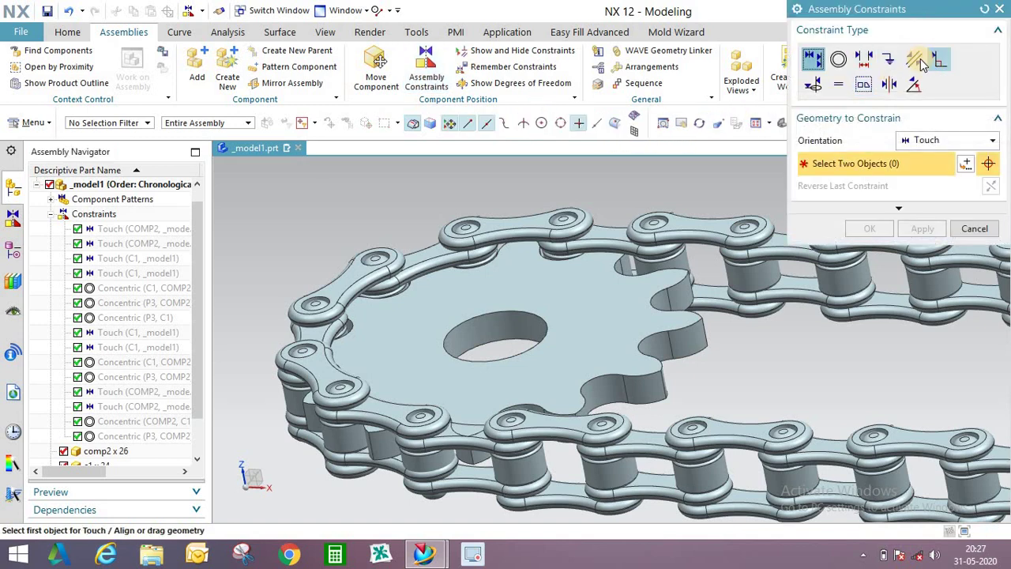
- Add a Parallel constraint between the sprocket's upper flat face and the inner face of the comp2 link plate
left_click(916, 62)
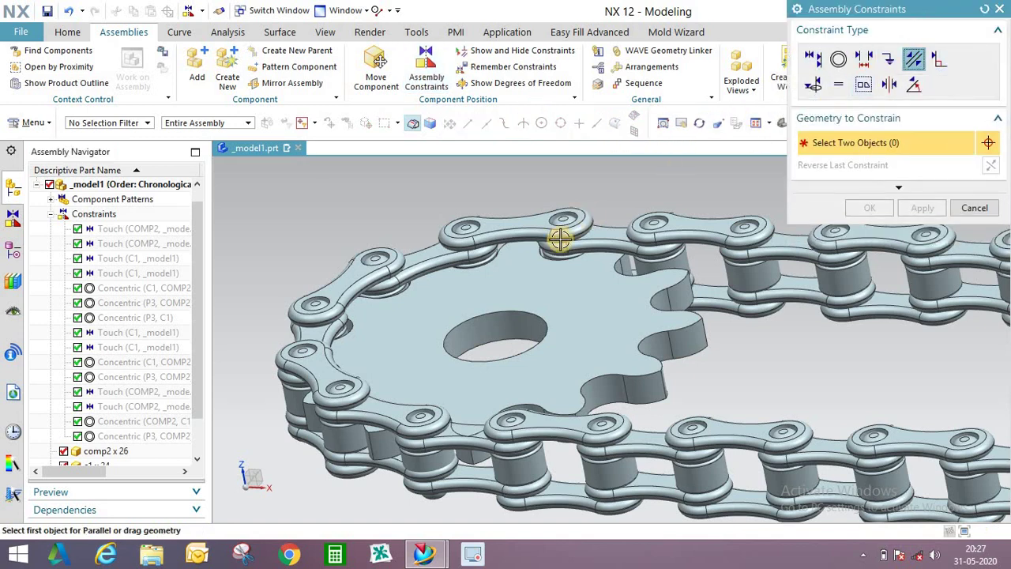
scroll(509, 269, "down", 3)
left_click(514, 262)
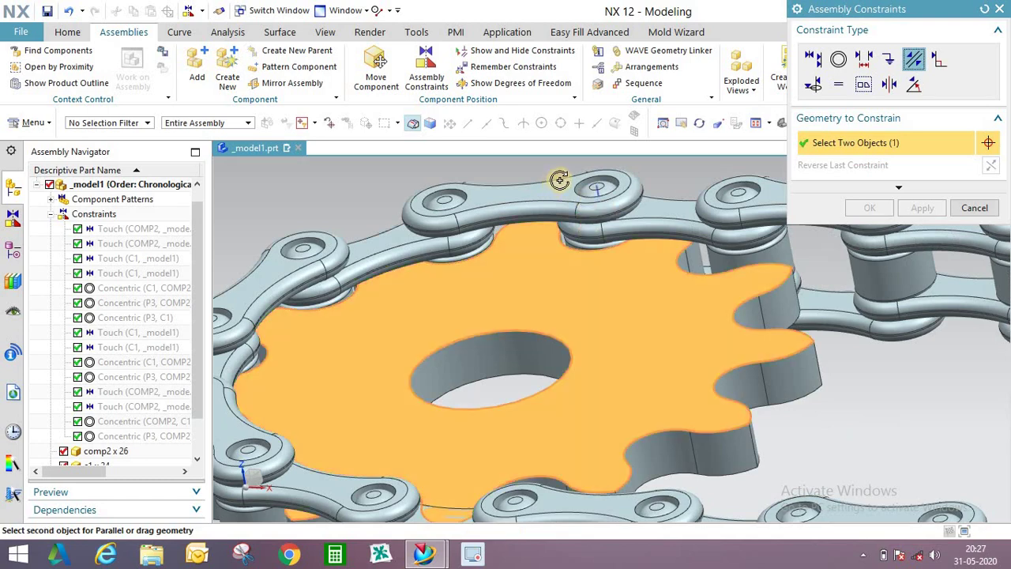
middle_click_drag(560, 180, 601, 221)
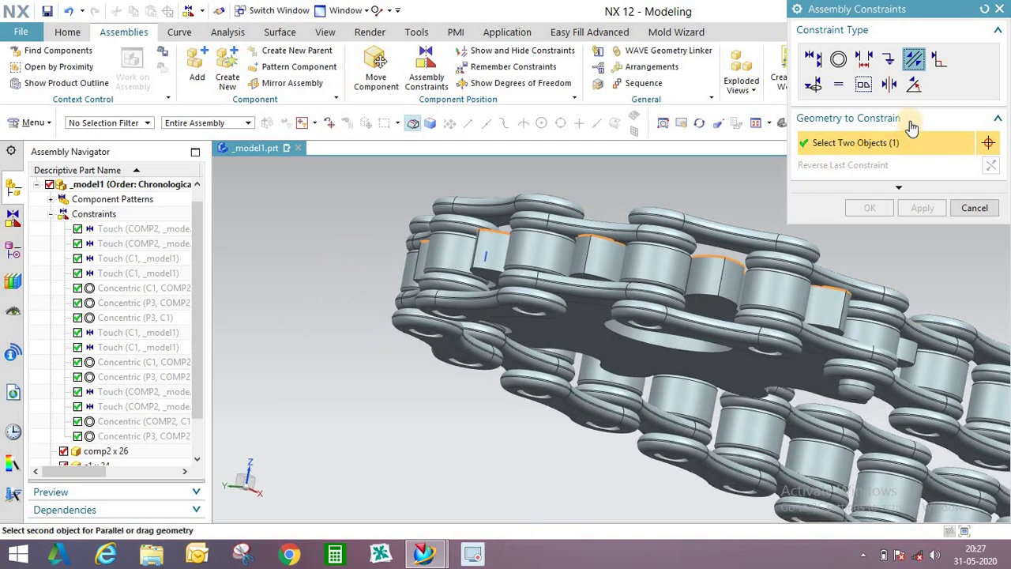
scroll(614, 226, "up", 5)
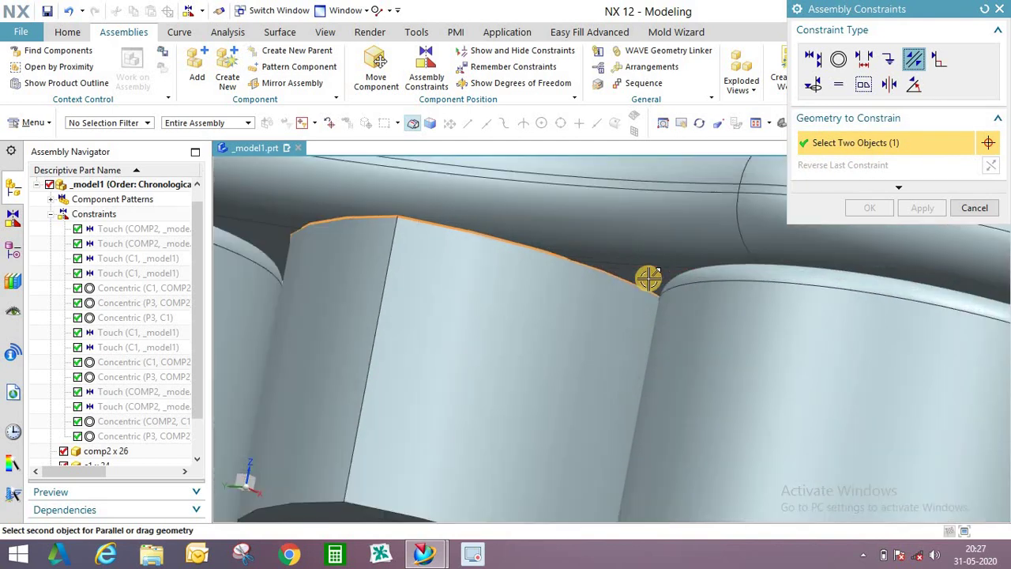
left_click(634, 242)
scroll(605, 261, "down", 5)
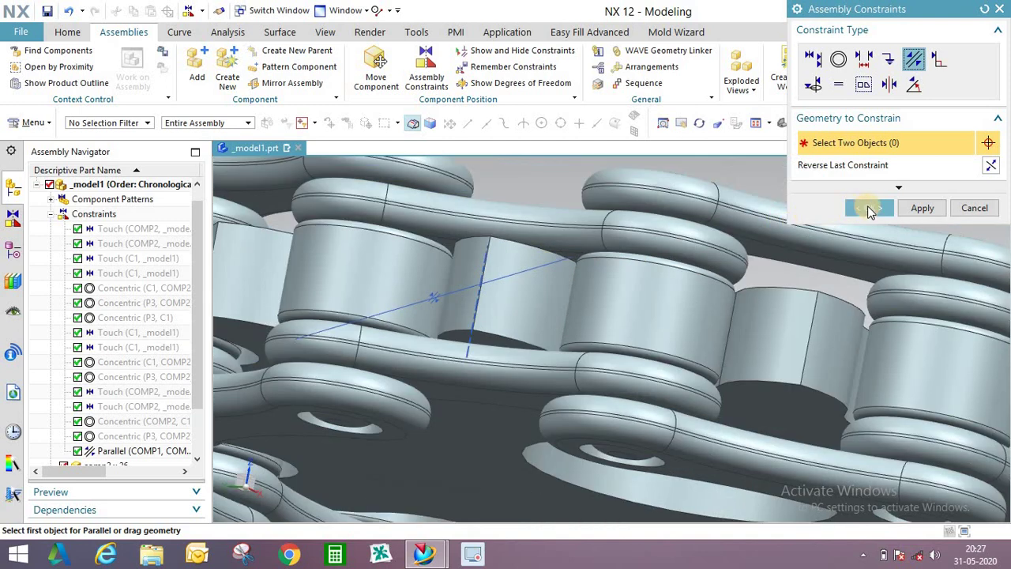
- Check the sprocket's seating in the chain's curved end from the top and its height between the plates from the front
scroll(556, 269, "down", 4)
middle_click_drag(653, 266, 661, 296)
scroll(684, 289, "down", 3)
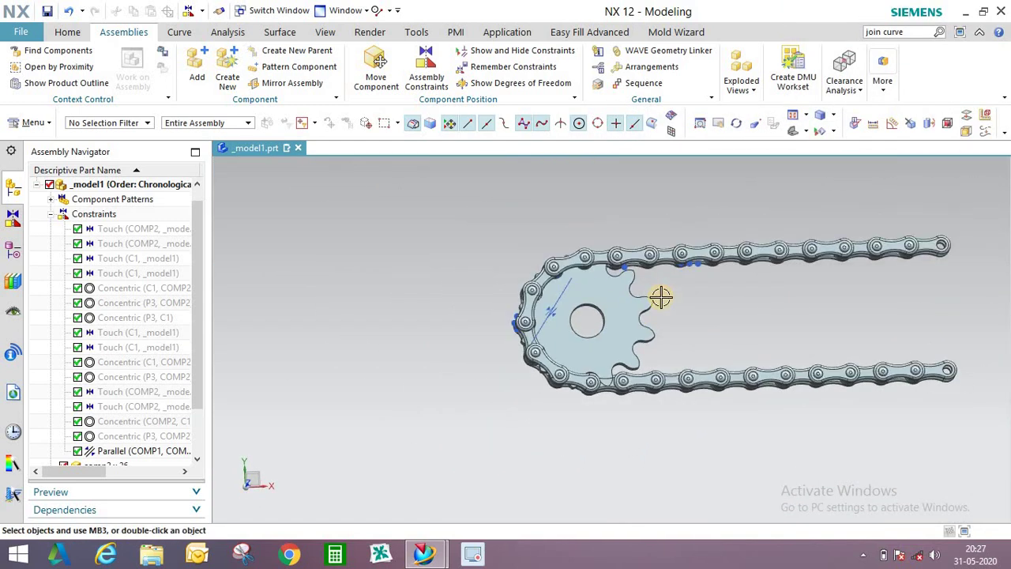
scroll(657, 289, "up", 5)
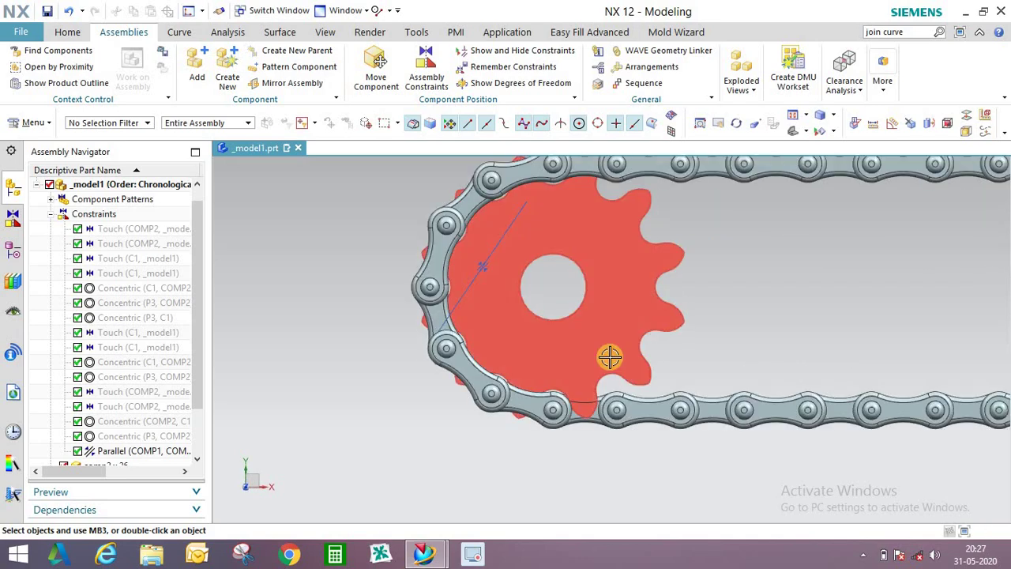
middle_click_drag(588, 315, 606, 295)
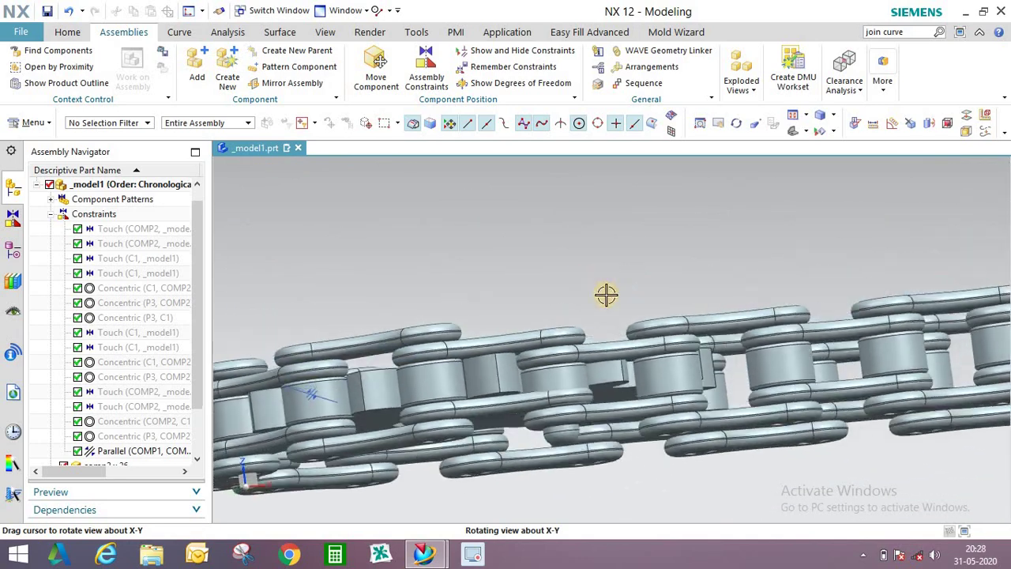
scroll(635, 329, "down", 2)
key("F8")
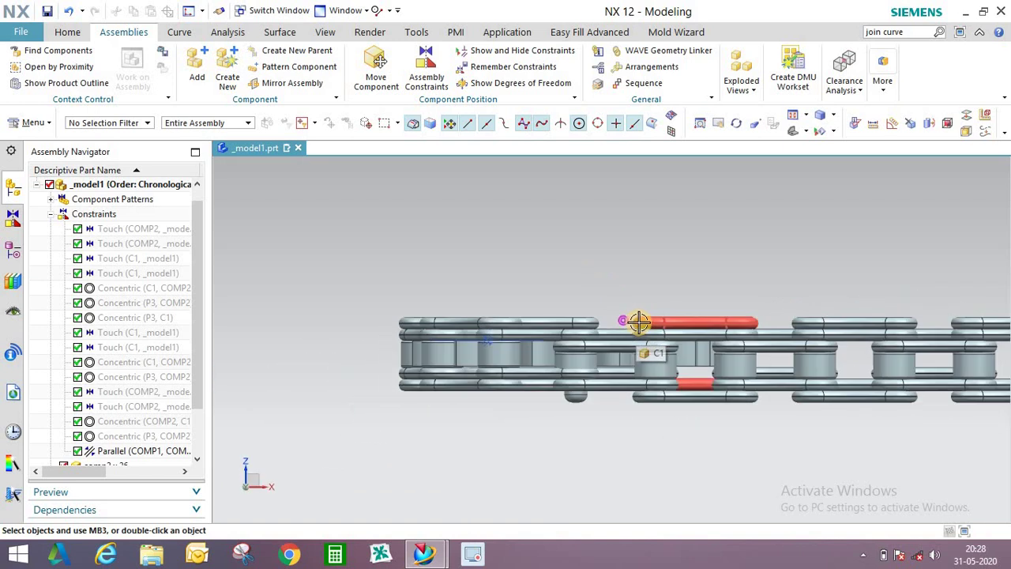
scroll(681, 357, "up", 3)
scroll(727, 368, "down", 2)
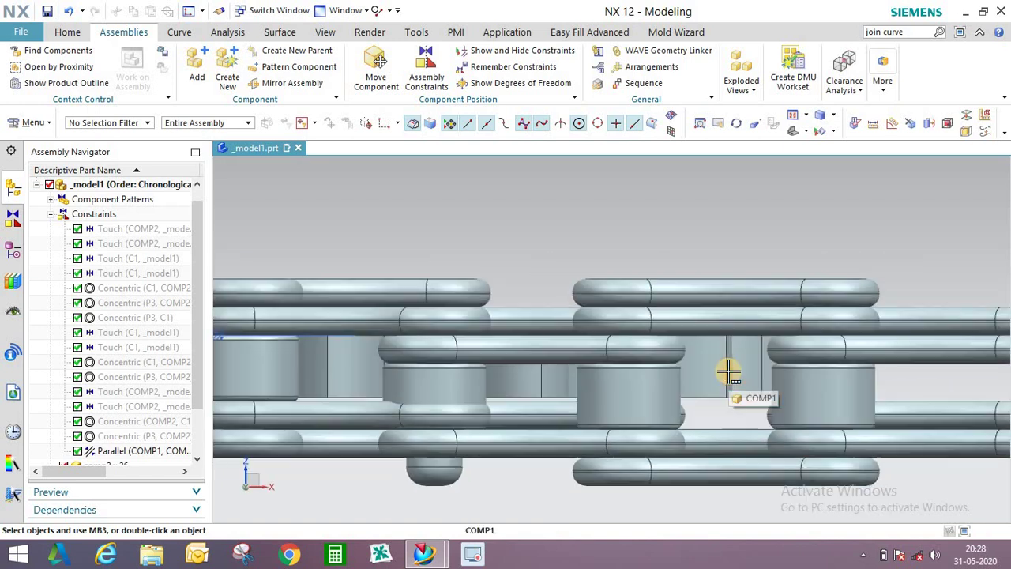
scroll(727, 370, "down", 2)
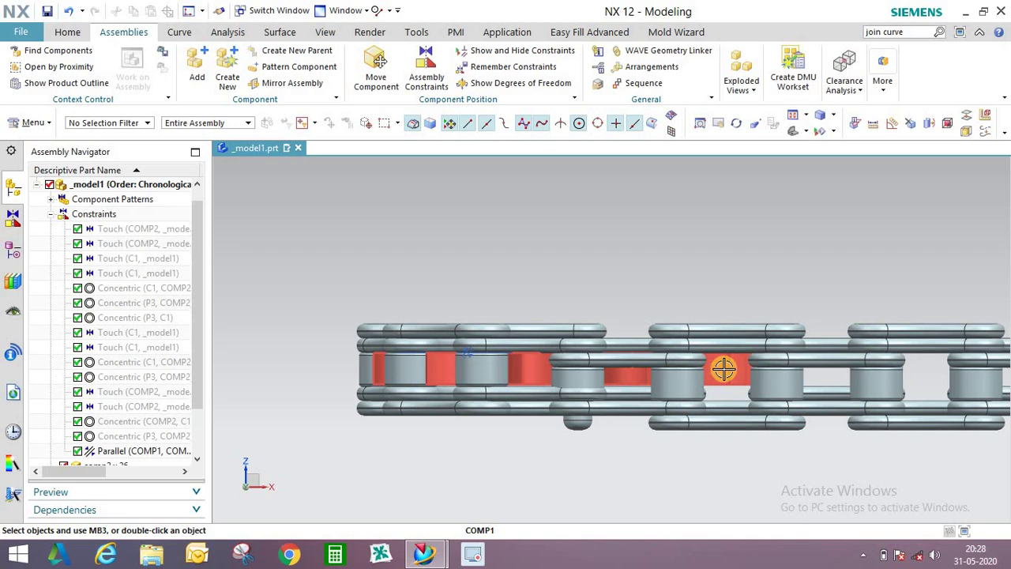
- Undo the recent changes back to a single comp1 sprocket in the assembly
scroll(754, 288, "up", 2)
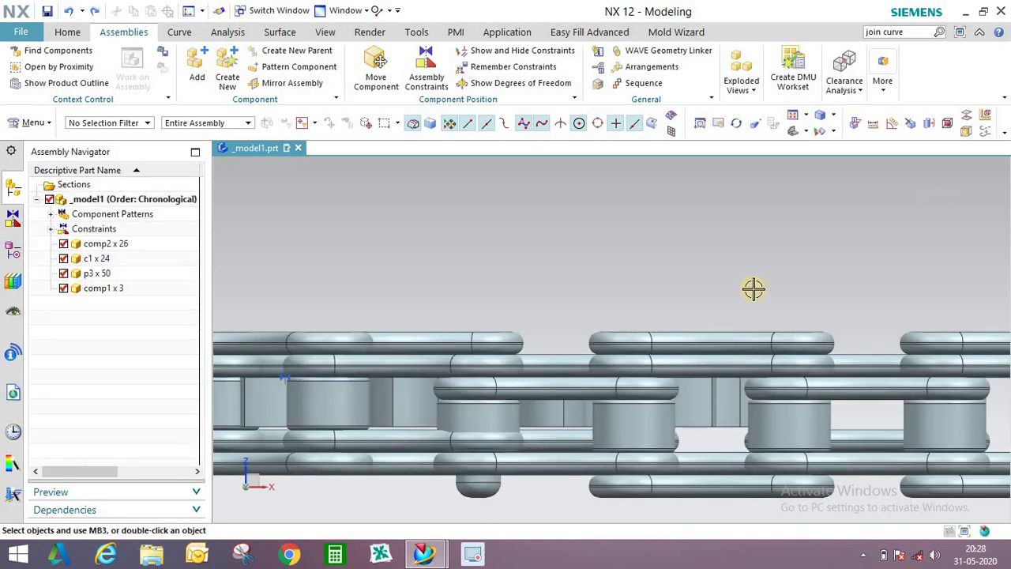
key("ctrl+z")
scroll(717, 304, "down", 1)
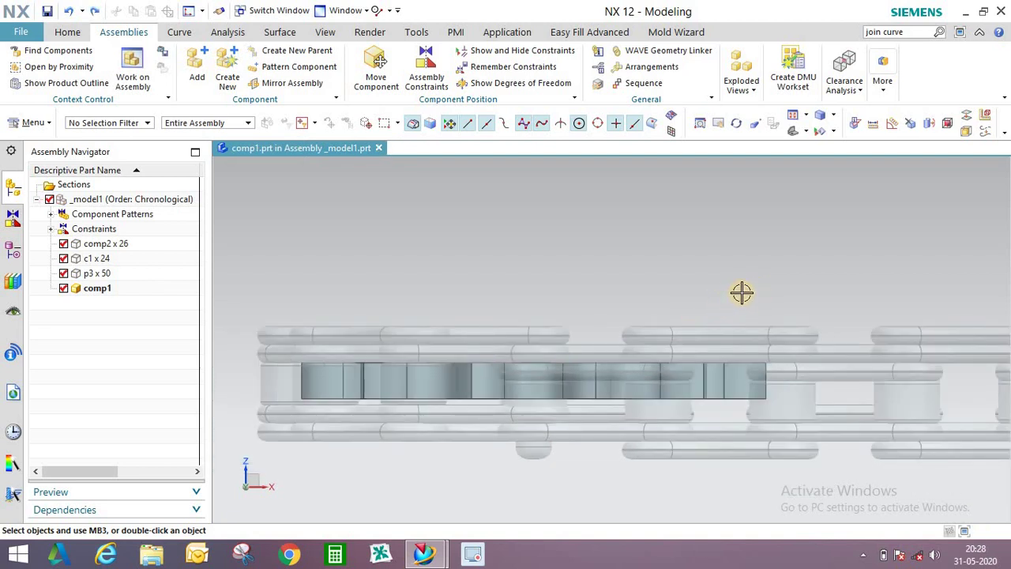
key("ctrl+z")
middle_click_drag(761, 332, 746, 317)
key("ctrl+z")
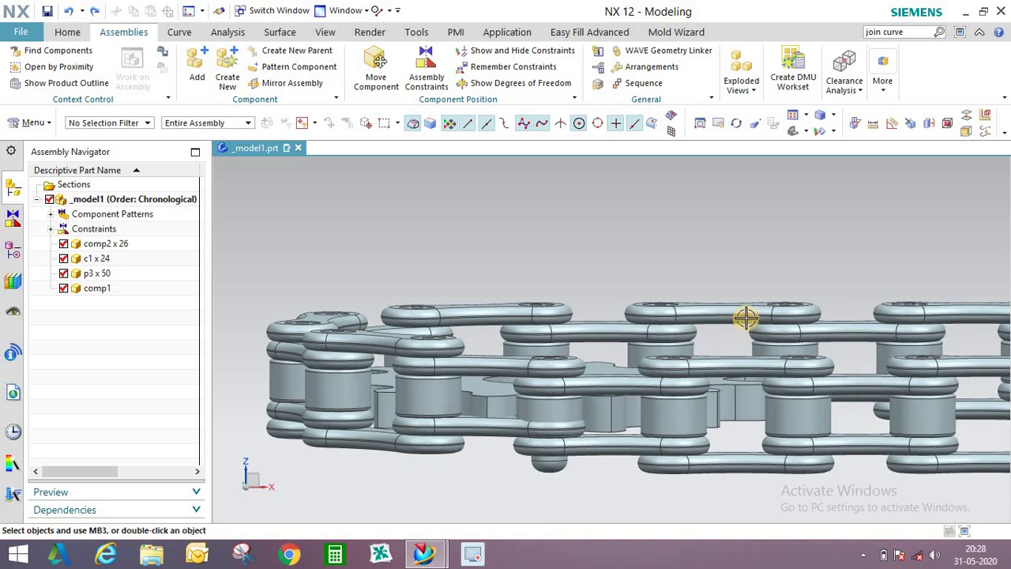
- Examine the comp1 sprocket's height between the link plates from the front and obliquely
key("F8")
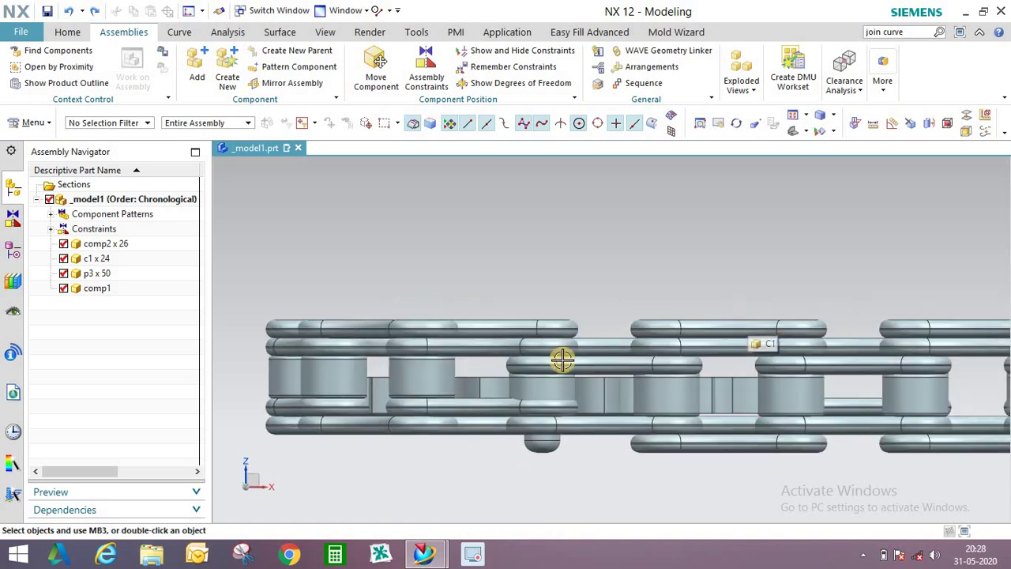
scroll(480, 386, "up", 2)
scroll(632, 363, "down", 1)
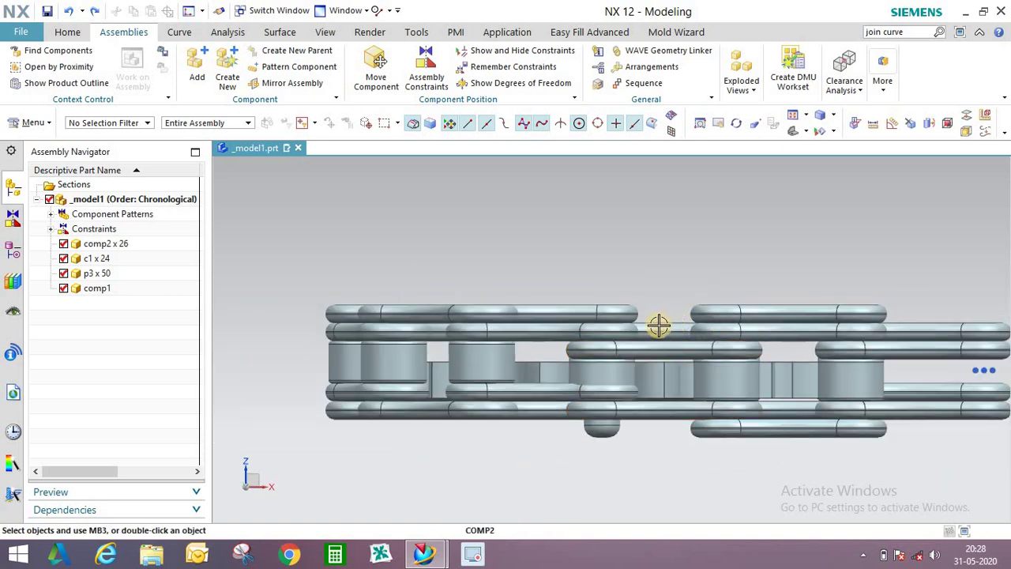
middle_click_drag(627, 343, 585, 387)
scroll(627, 339, "down", 1)
middle_click_drag(627, 339, 670, 312)
scroll(605, 370, "down", 3)
scroll(835, 302, "down", 2)
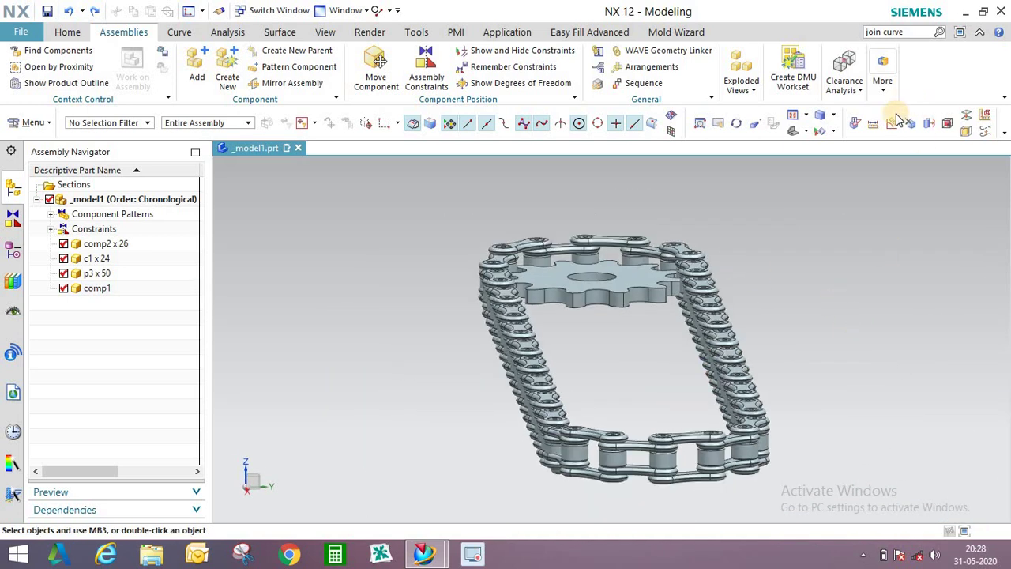
- Measure the angle between the comp1 sprocket's upper flat face and the Z-axis direction
scroll(621, 286, "up", 4)
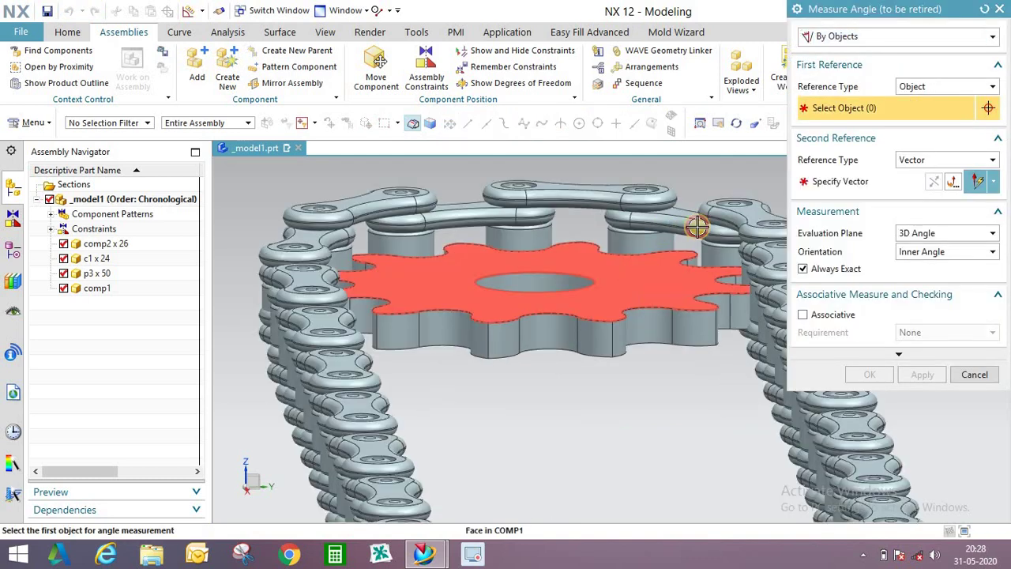
left_click(624, 271)
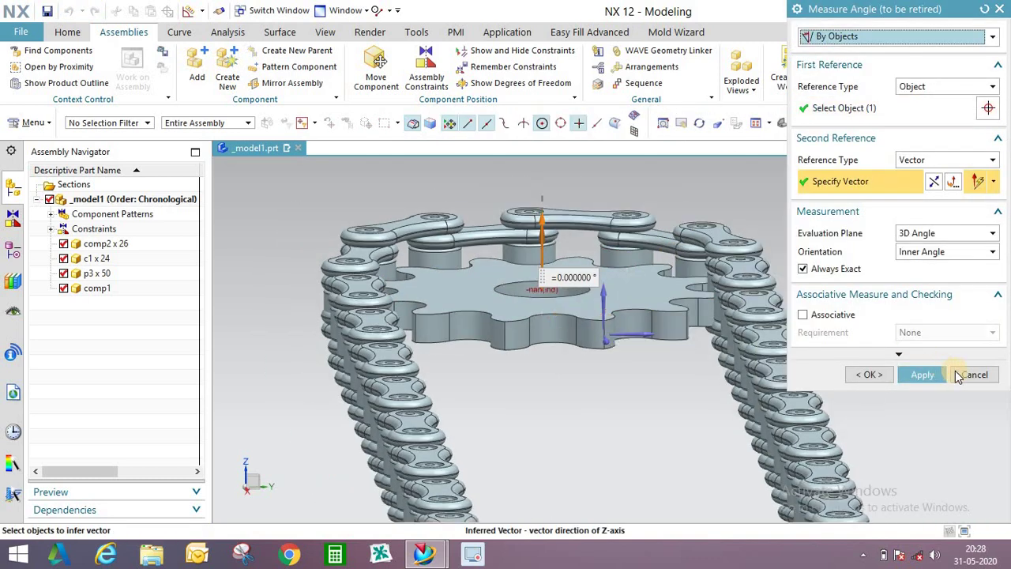
left_click(974, 375)
middle_click_drag(687, 205, 695, 265)
scroll(695, 264, "down", 2)
scroll(616, 288, "up", 1)
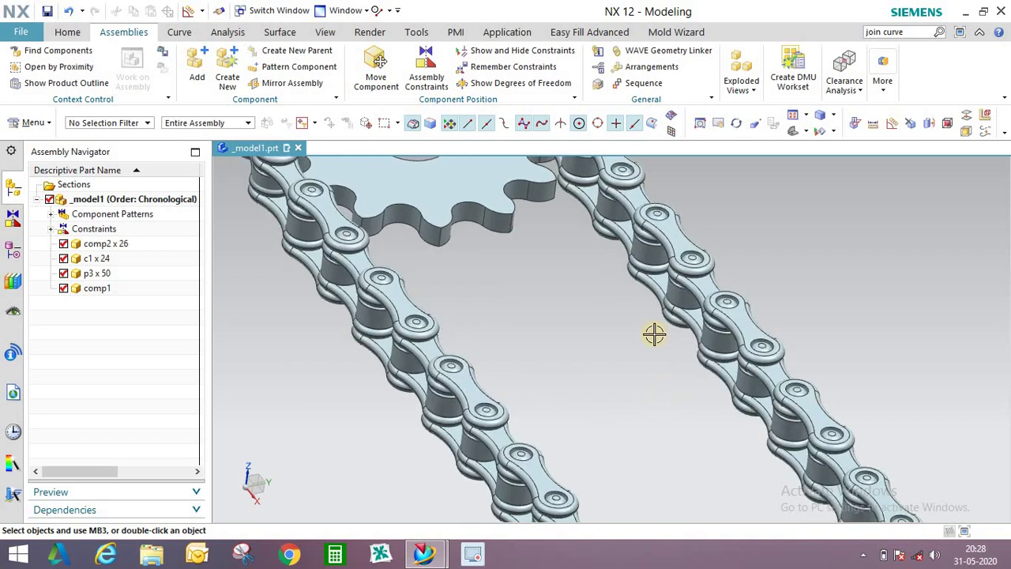
- Add a Touch constraint with Prefer Touch orientation between the comp1 sprocket's upper flat face and the underside of the upper link plate
scroll(655, 334, "down", 3)
scroll(625, 237, "up", 2)
scroll(636, 289, "up", 2)
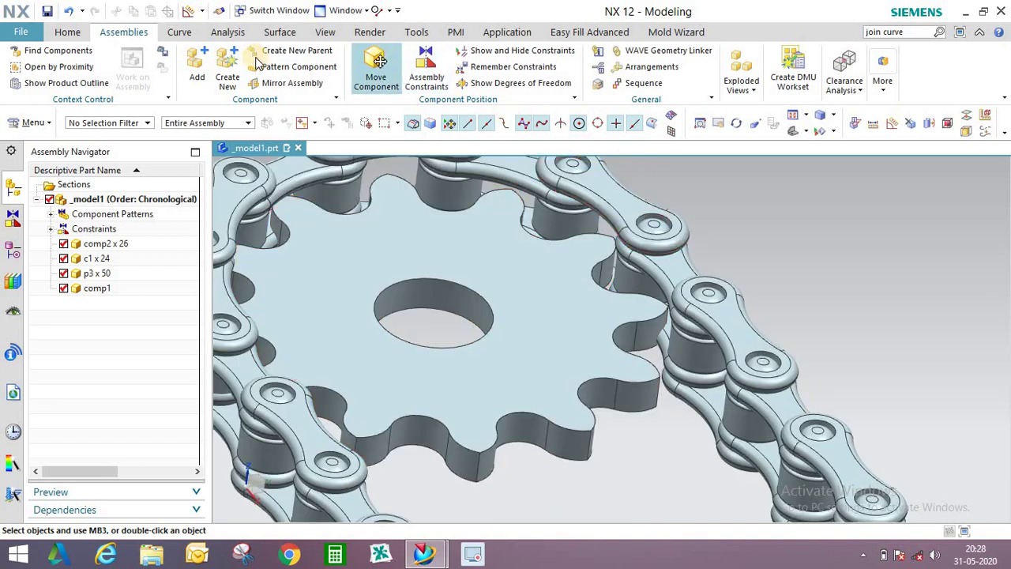
left_click(280, 33)
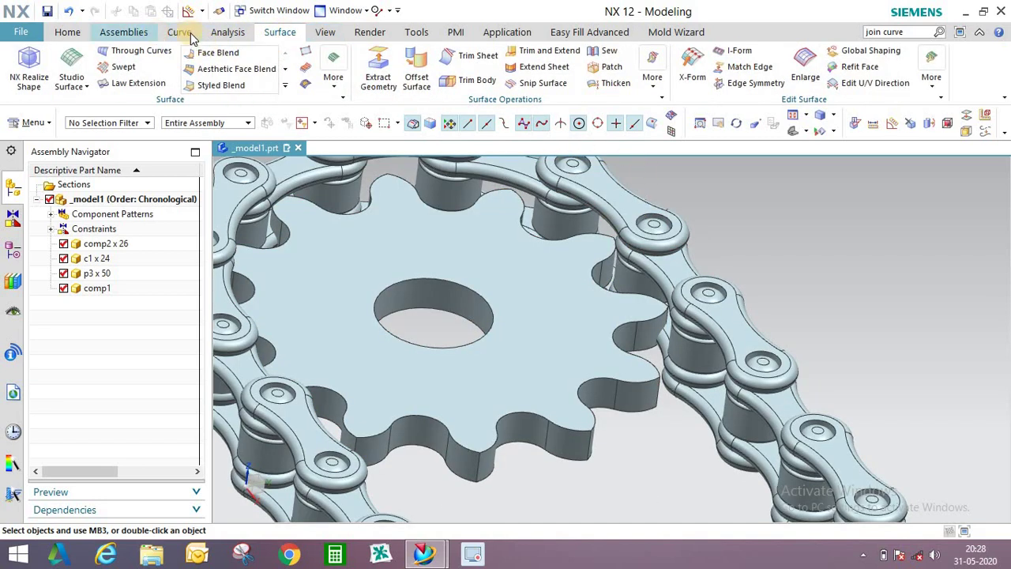
left_click(126, 32)
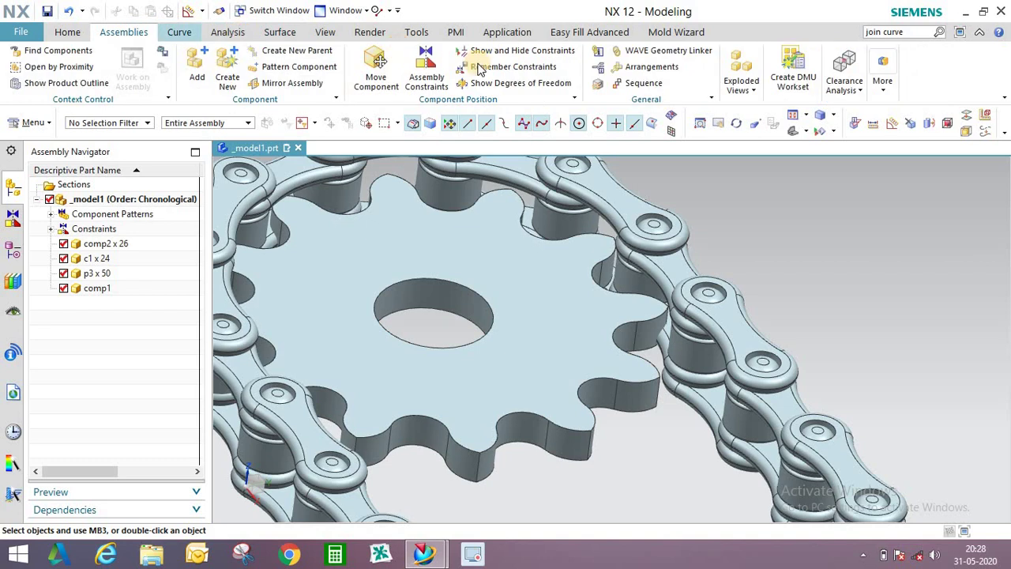
left_click(432, 65)
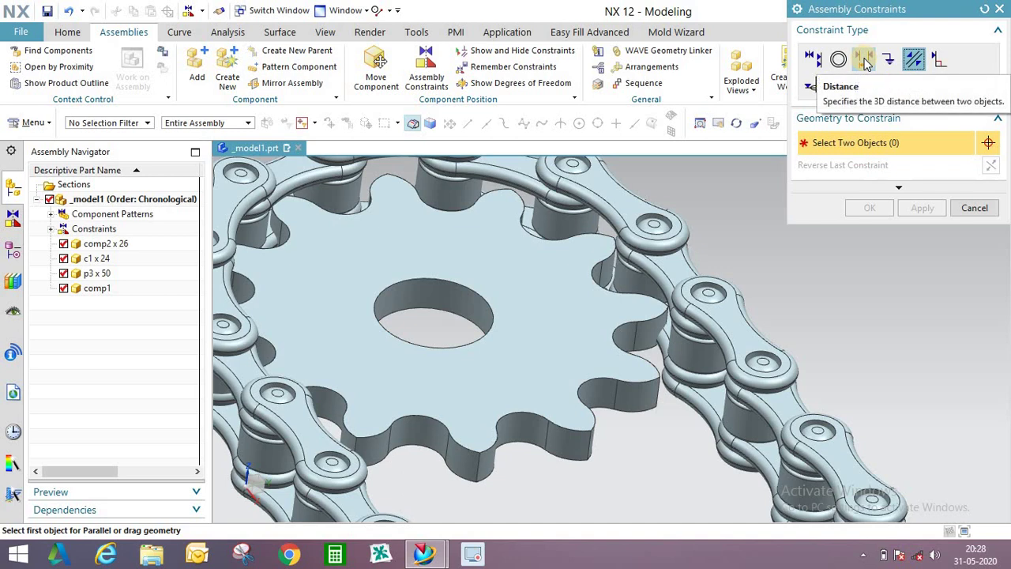
left_click(817, 61)
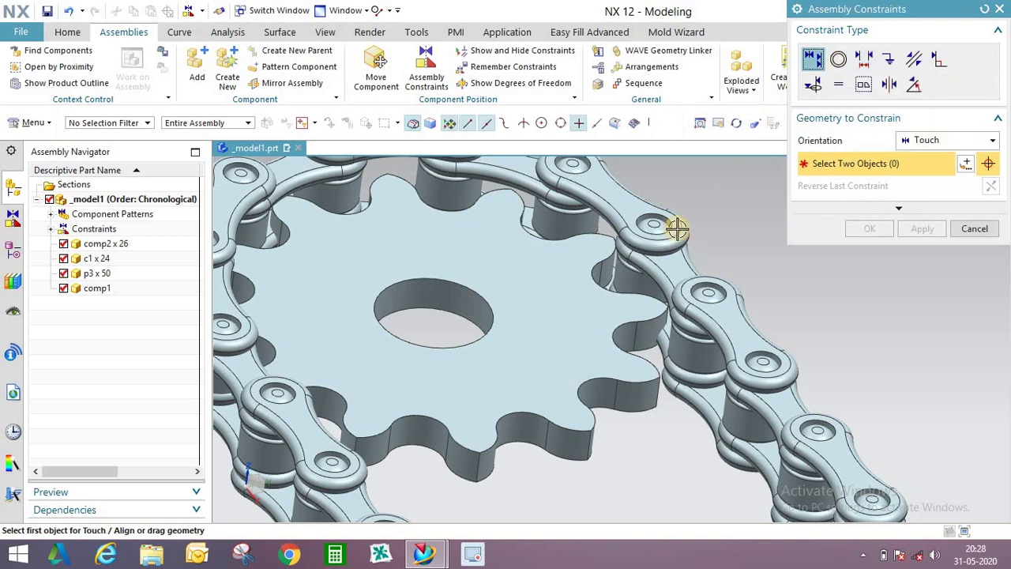
scroll(636, 300, "up", 3)
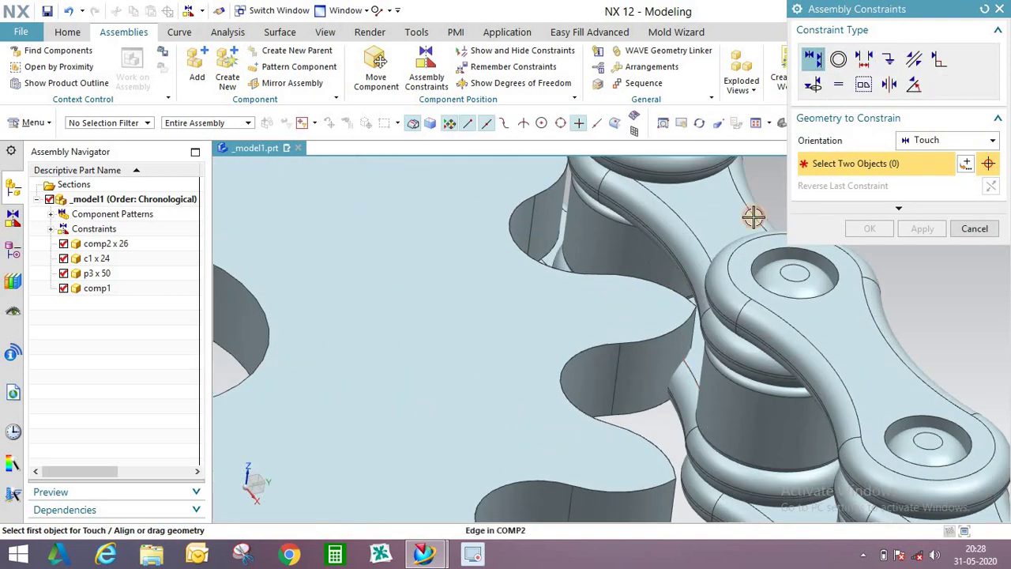
scroll(801, 247, "down", 1)
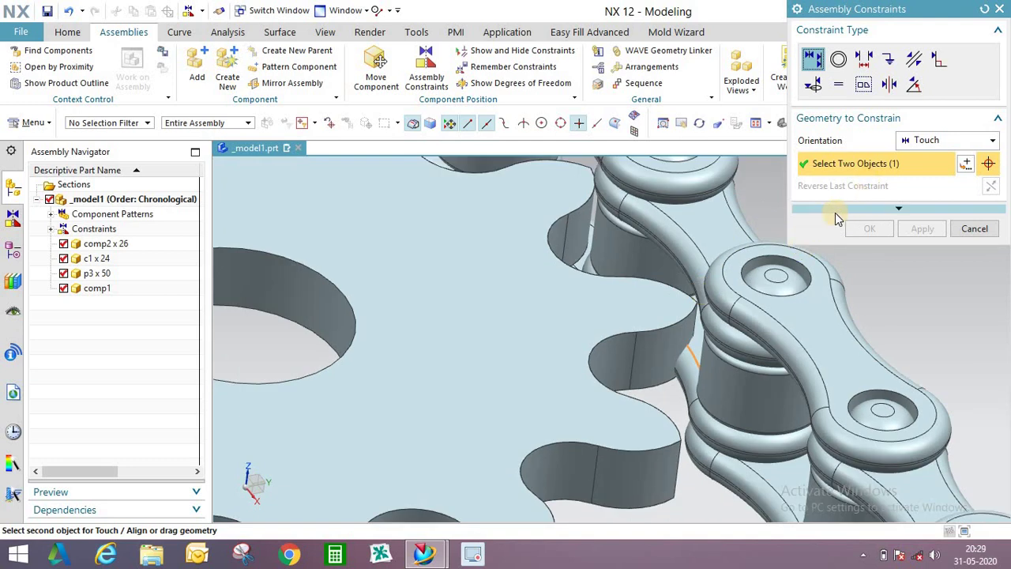
left_click(984, 10)
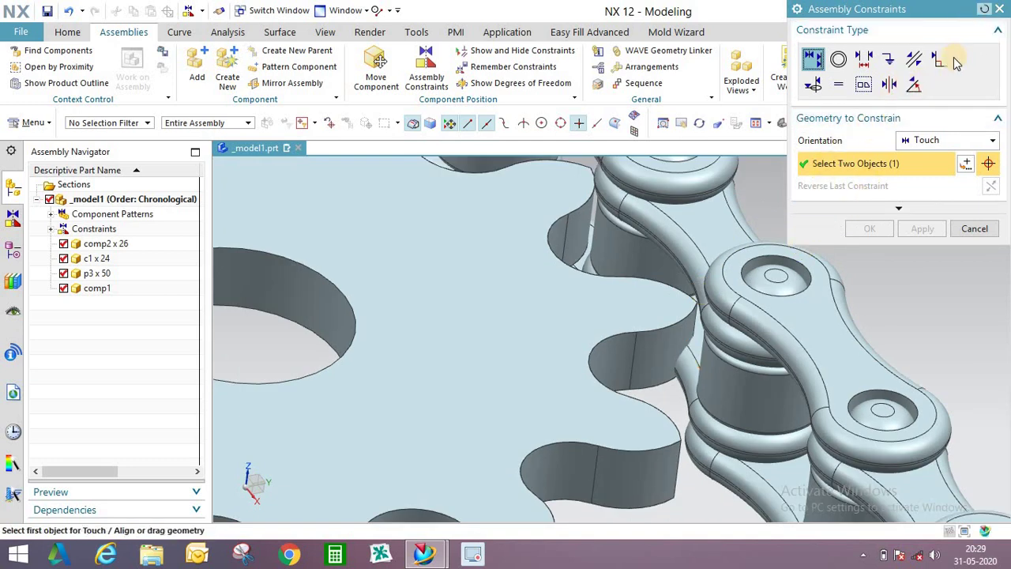
left_click(583, 293)
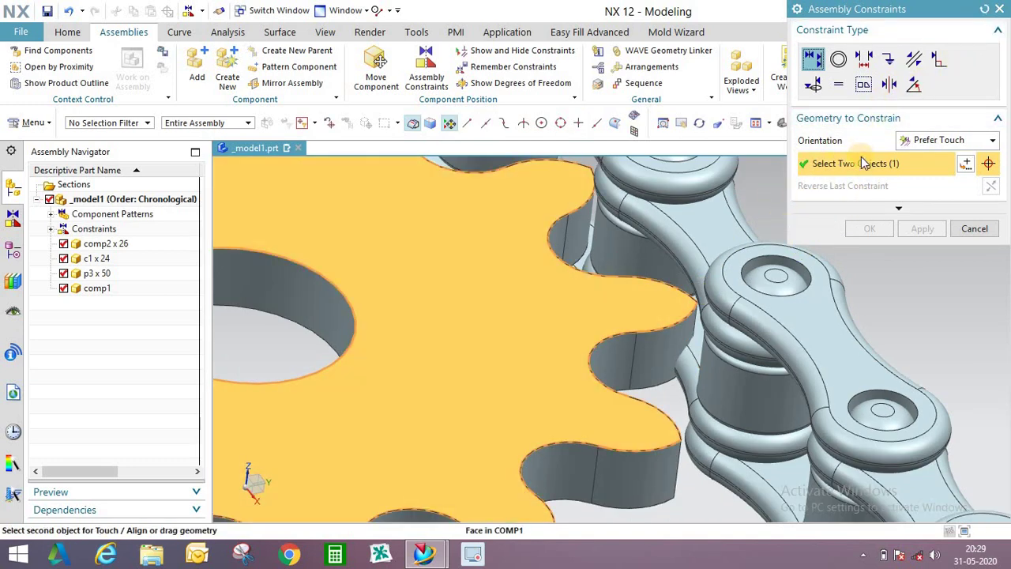
middle_click_drag(842, 249, 665, 251)
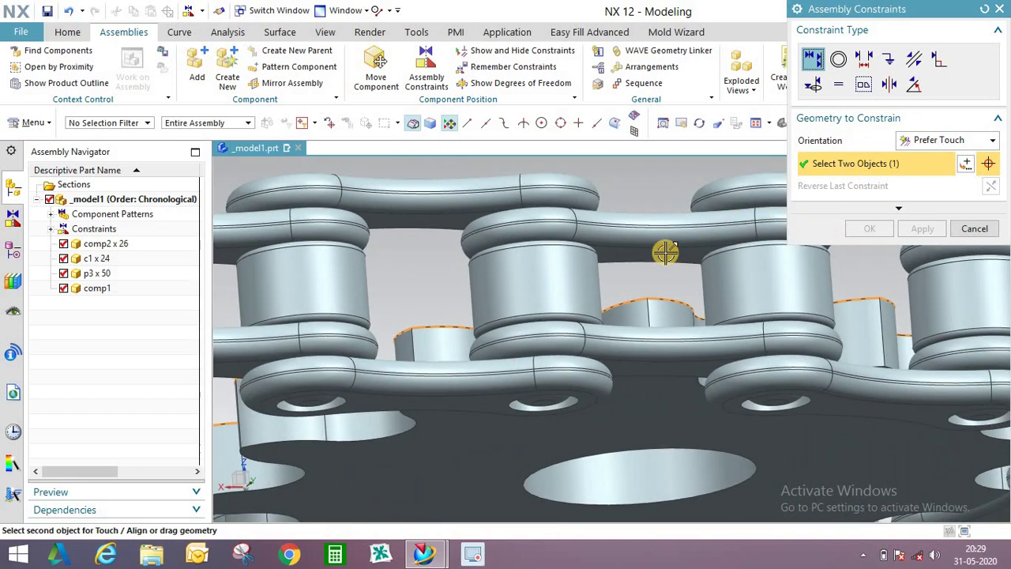
left_click(666, 251)
left_click(870, 228)
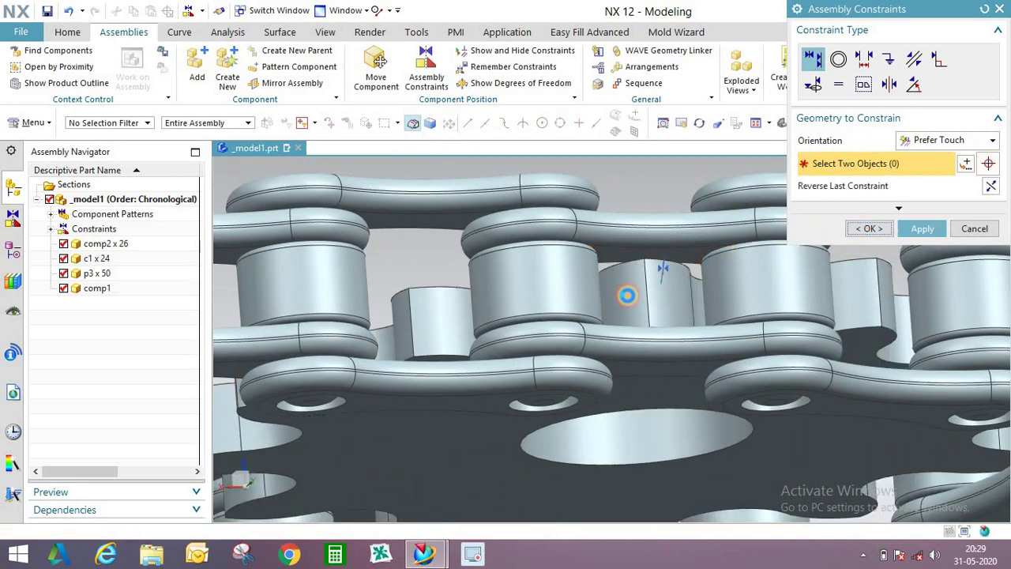
- Inspect how the sprocket's teeth sit between the rollers and link plates from above, from the front and obliquely
middle_click_drag(648, 293, 393, 295)
scroll(486, 305, "up", 5)
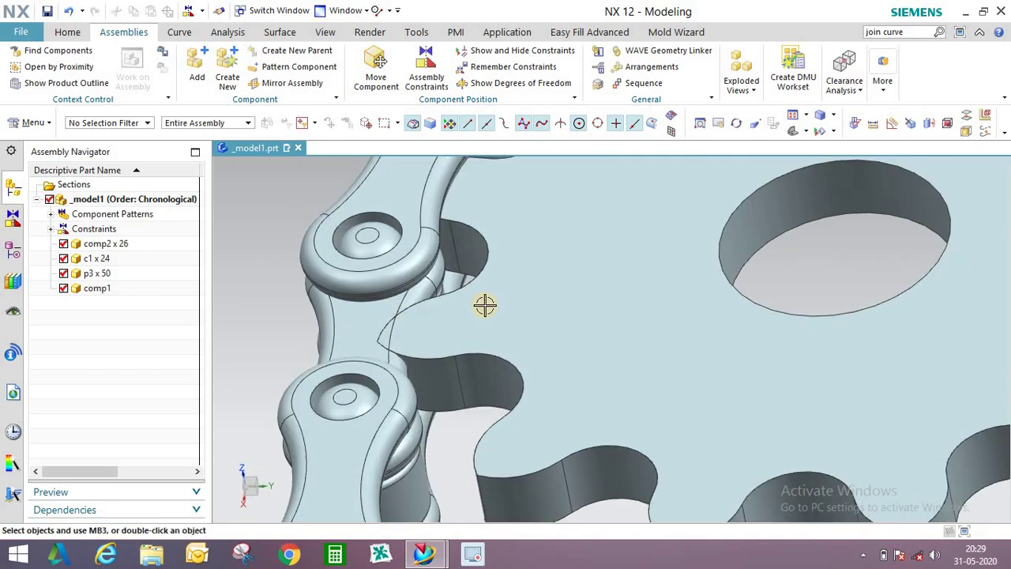
middle_click_drag(474, 297, 577, 300)
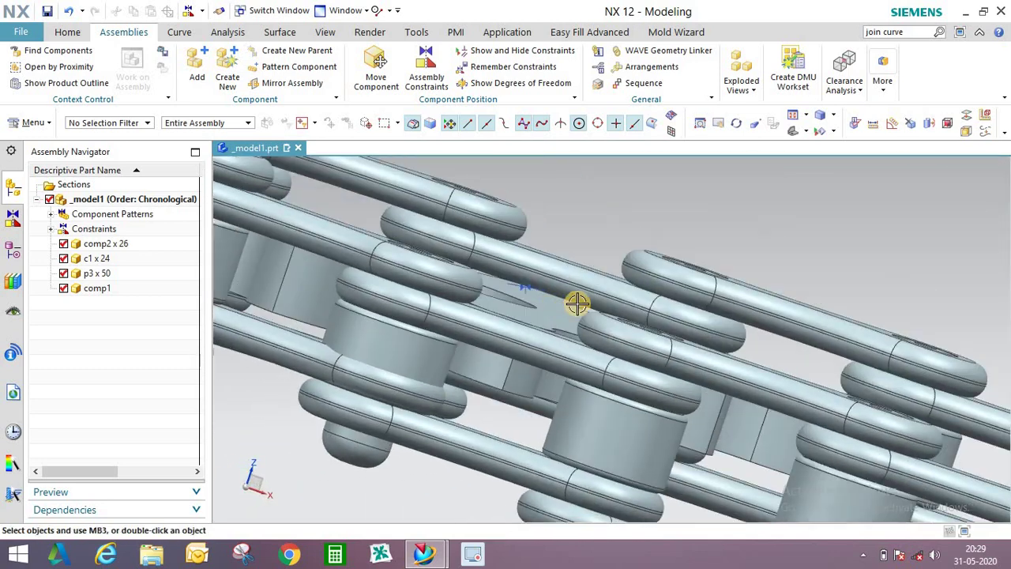
key("F8")
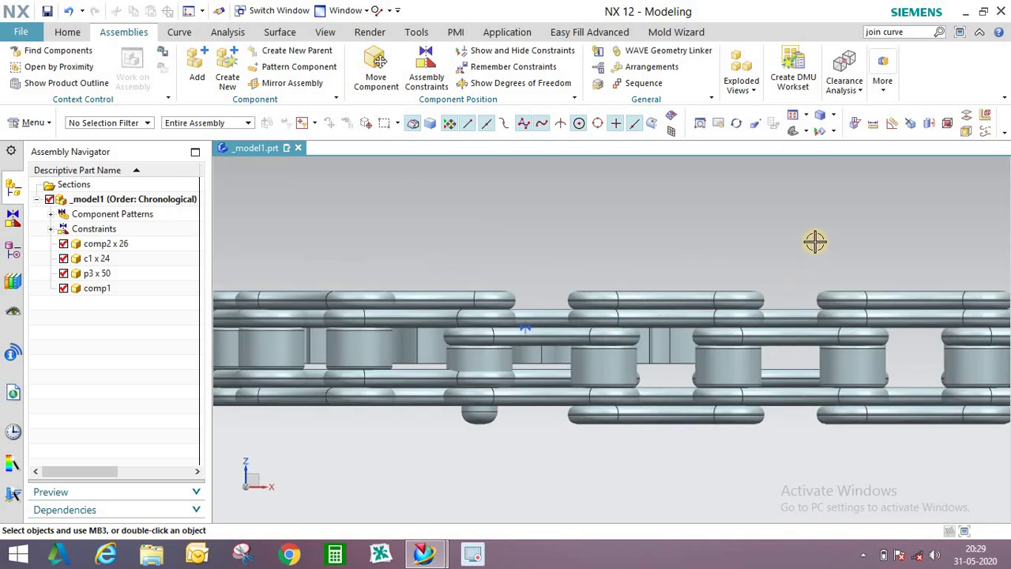
scroll(496, 395, "up", 5)
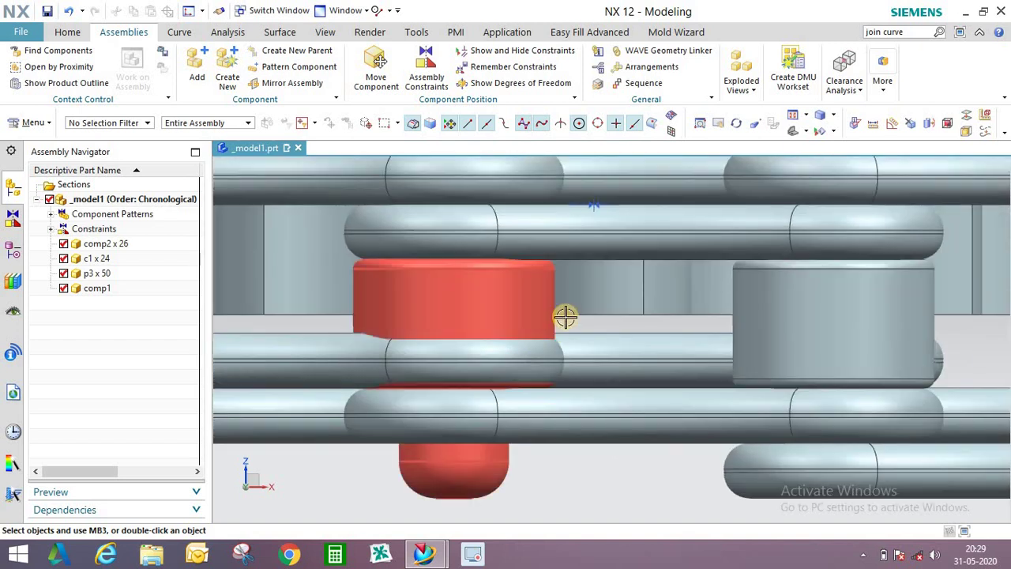
scroll(566, 317, "down", 2)
middle_click_drag(556, 323, 548, 330)
scroll(548, 329, "down", 2)
scroll(478, 346, "up", 2)
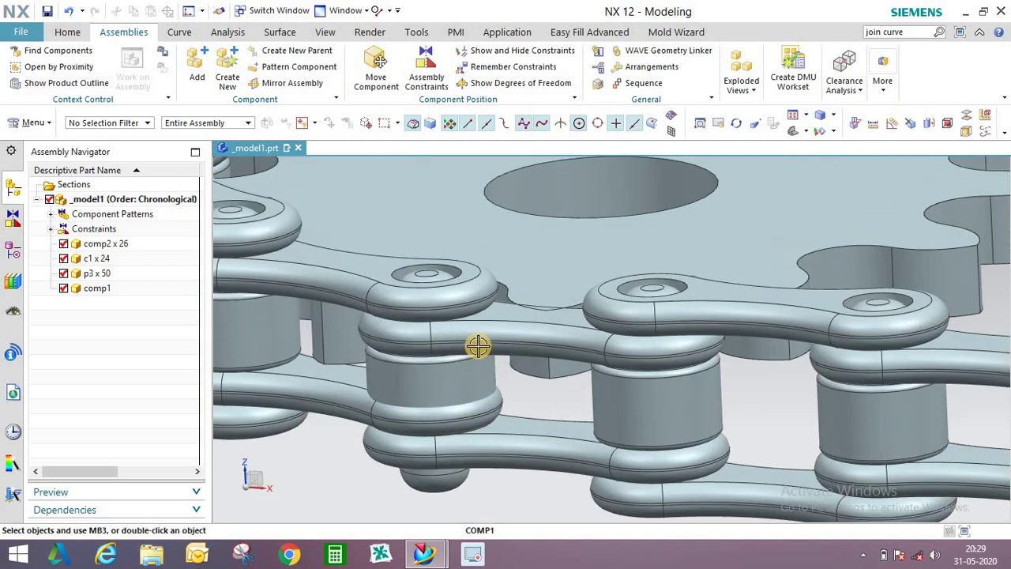
mouse_move(487, 343)
middle_mouse_down()
mouse_move(499, 345)
mouse_move(501, 334)
mouse_move(482, 343)
mouse_move(494, 344)
middle_mouse_up()
scroll(559, 338, "down", 4)
middle_click_drag(560, 338, 582, 255)
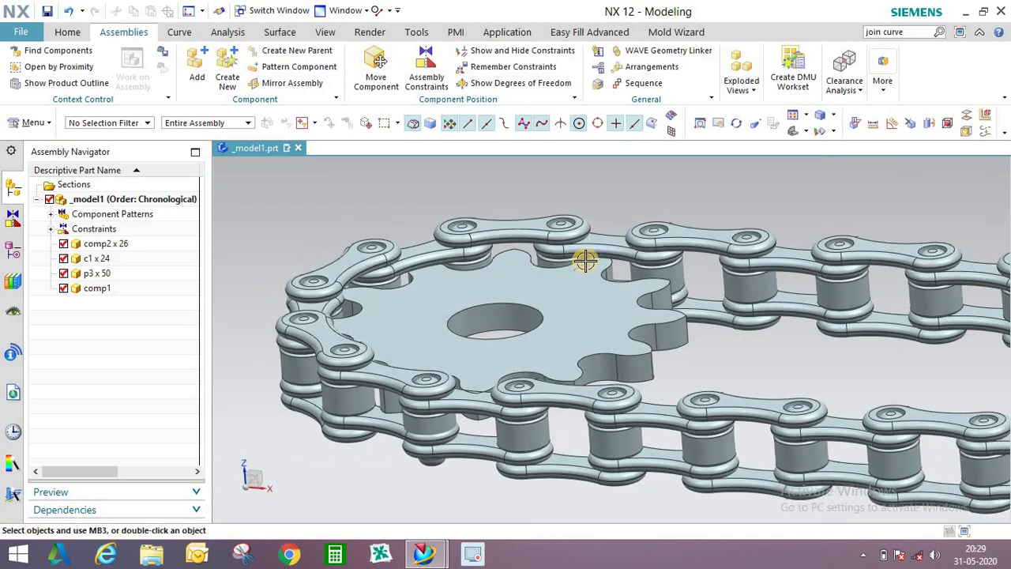
scroll(508, 286, "up", 4)
scroll(650, 262, "up", 5)
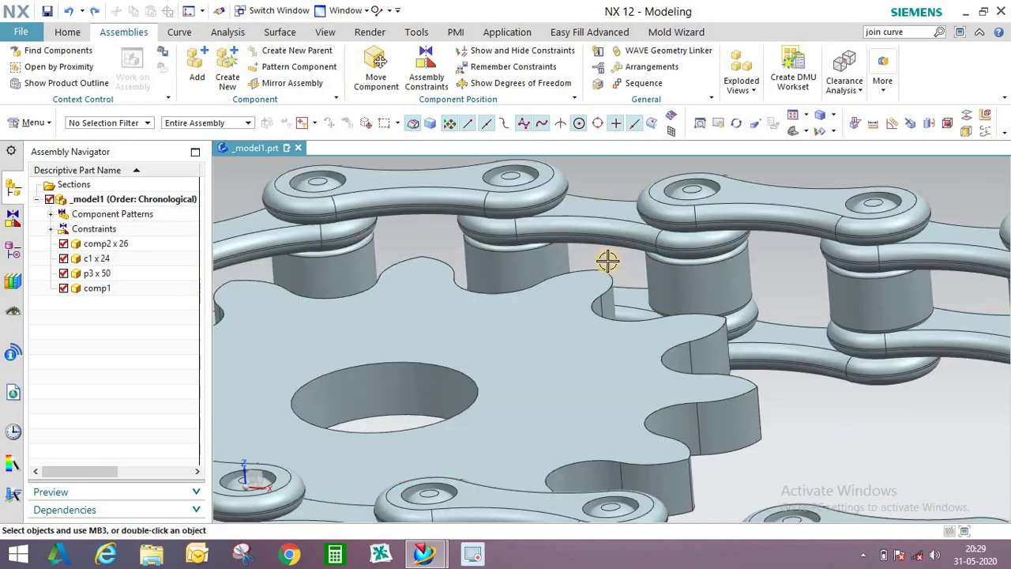
middle_click_drag(670, 260, 591, 209)
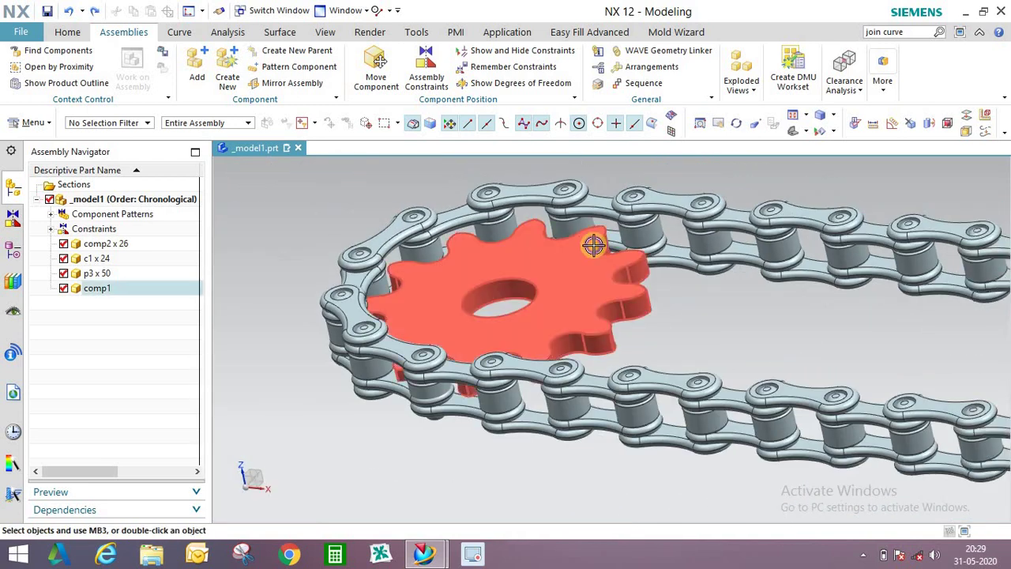
- Try to delete the comp1 sprocket from the assembly
right_click(594, 246)
key("Escape")
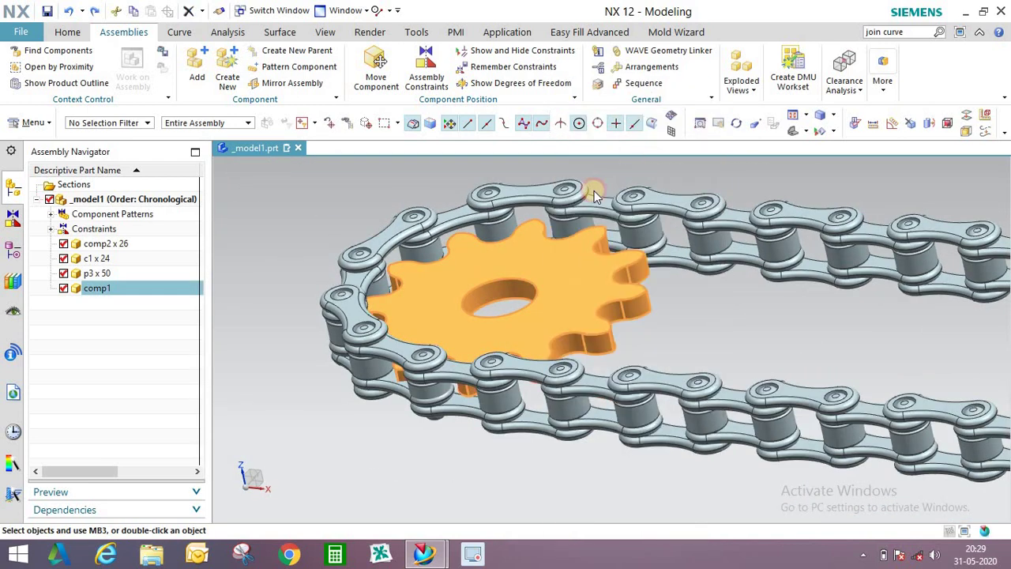
key("Delete")
left_click(655, 309)
- Check the selected comp1 sprocket's position relative to the upper and lower link plates close up and from the side
scroll(564, 261, "up", 3)
middle_click_drag(607, 198, 612, 219)
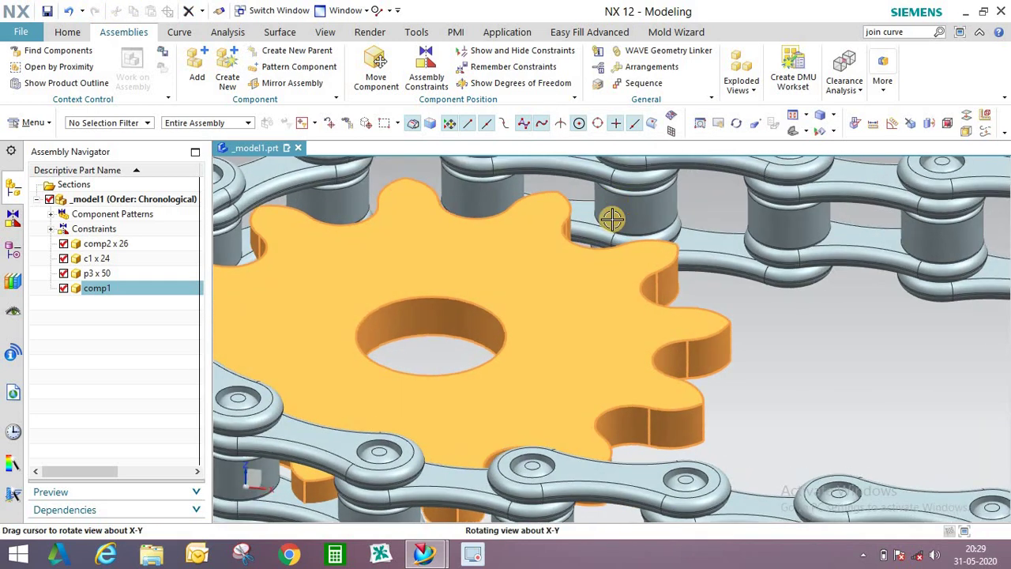
scroll(593, 244, "down", 1)
scroll(450, 443, "up", 5)
middle_click_drag(471, 403, 515, 377)
scroll(510, 393, "up", 3)
scroll(510, 387, "down", 3)
scroll(499, 383, "up", 3)
scroll(533, 324, "up", 2)
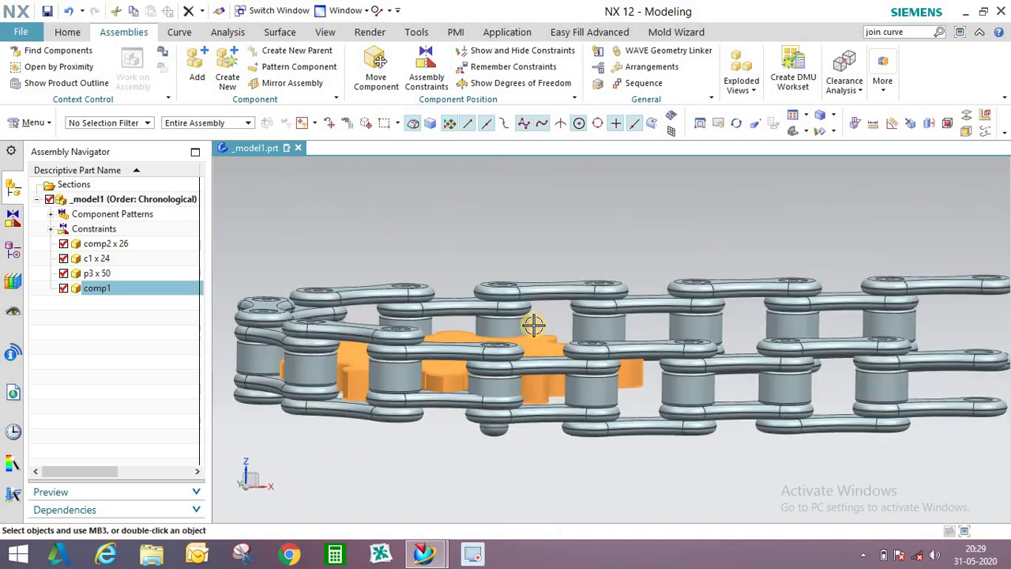
- Undo the latest assembly changes back to the open chain with one curved end and a single straight run
middle_click_drag(533, 323, 522, 300)
scroll(565, 345, "up", 2)
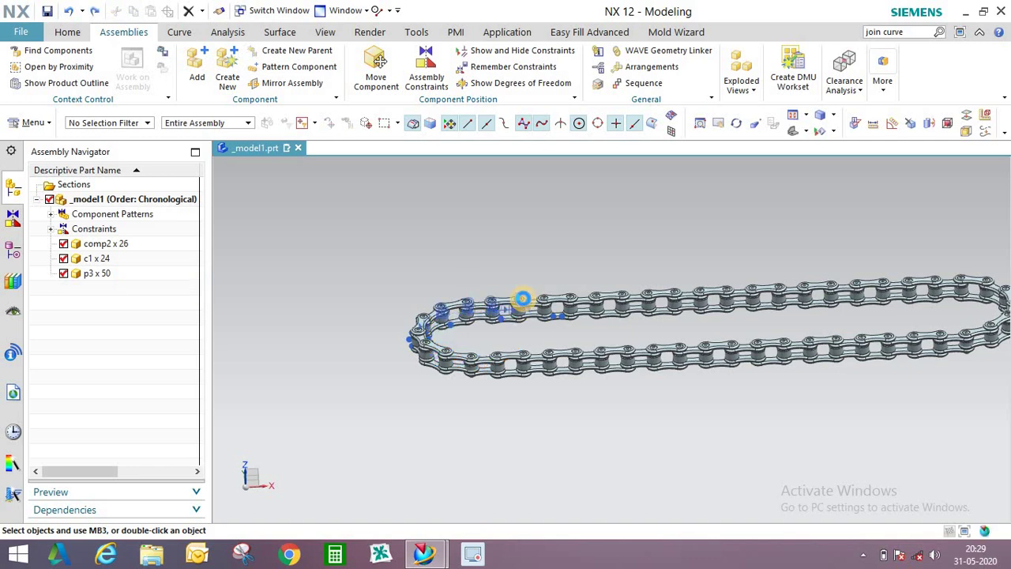
key("ctrl+z")
key("ctrl+z")
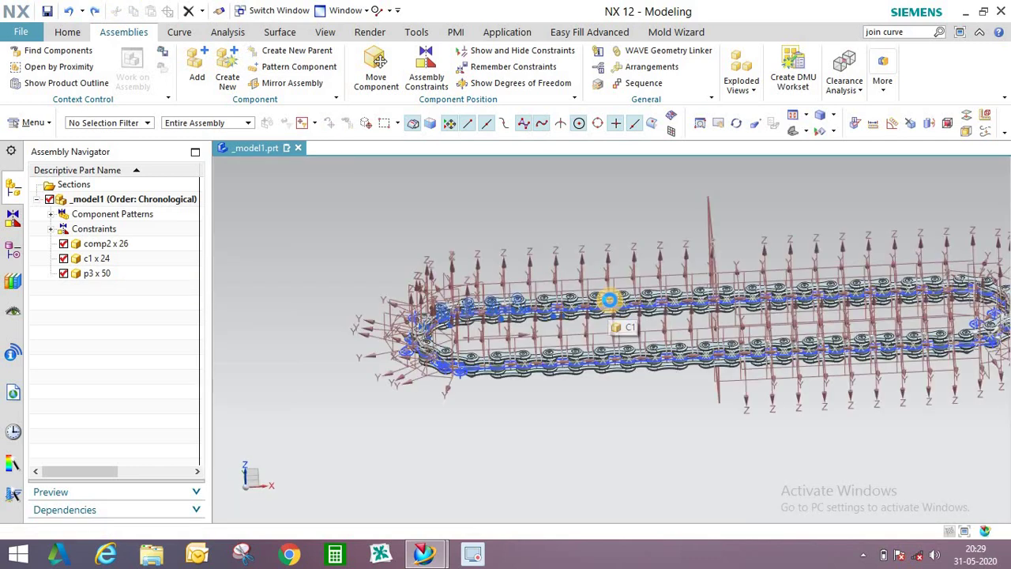
scroll(512, 338, "up", 4)
key("ctrl+z")
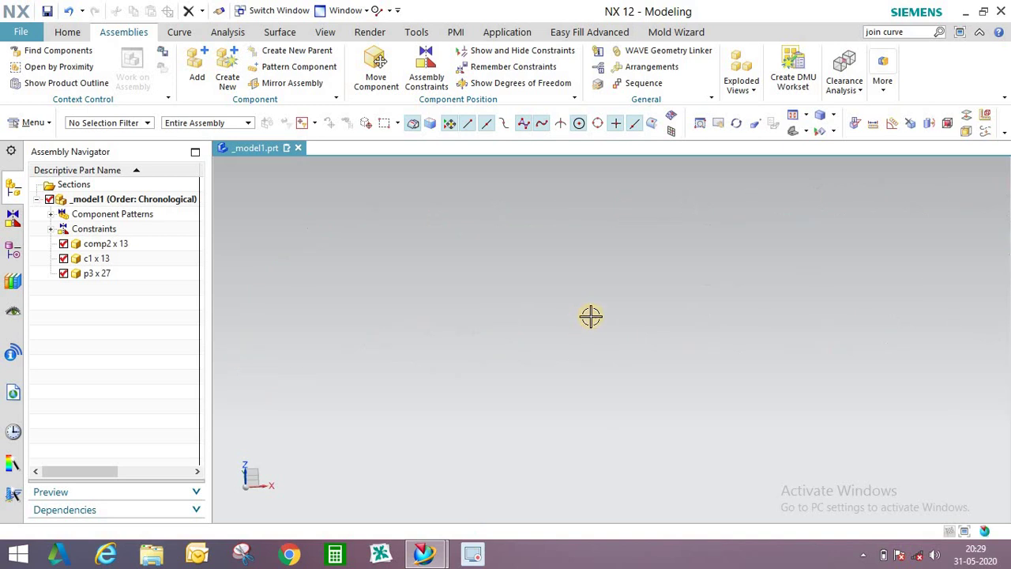
scroll(479, 323, "down", 3)
middle_click_drag(479, 323, 535, 330)
scroll(542, 328, "down", 1)
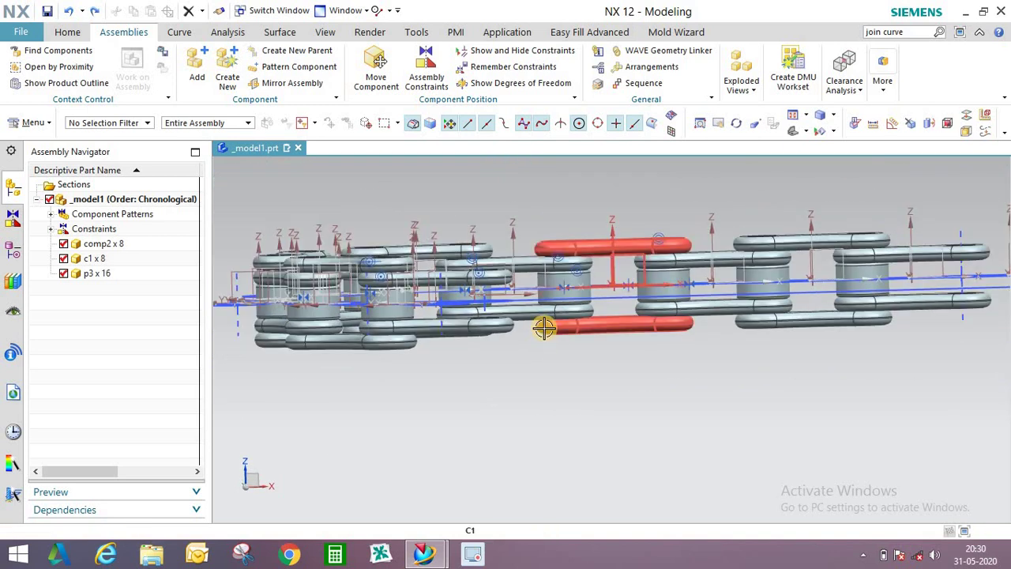
key("F8")
scroll(469, 254, "up", 1)
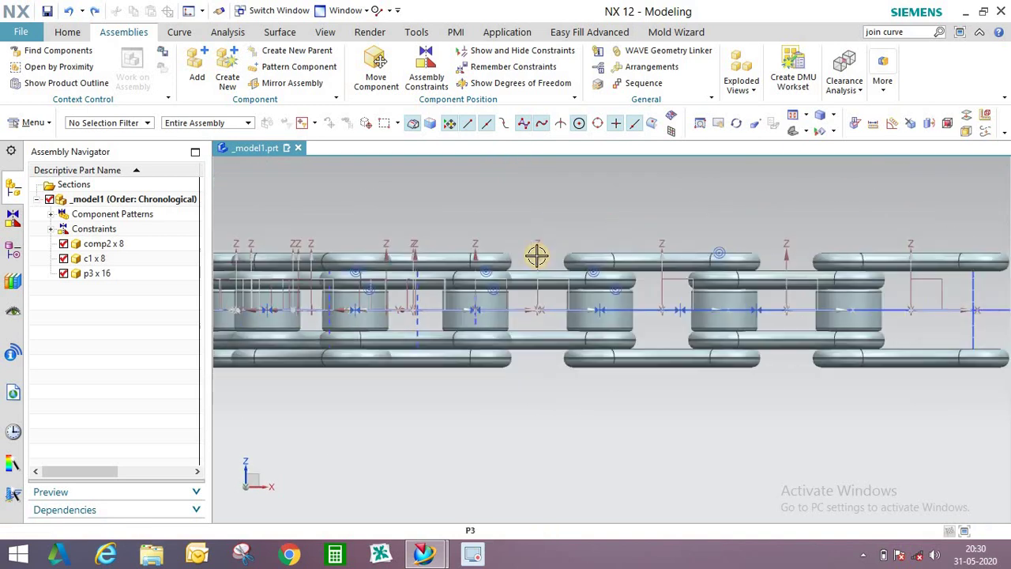
middle_click_drag(537, 253, 348, 161)
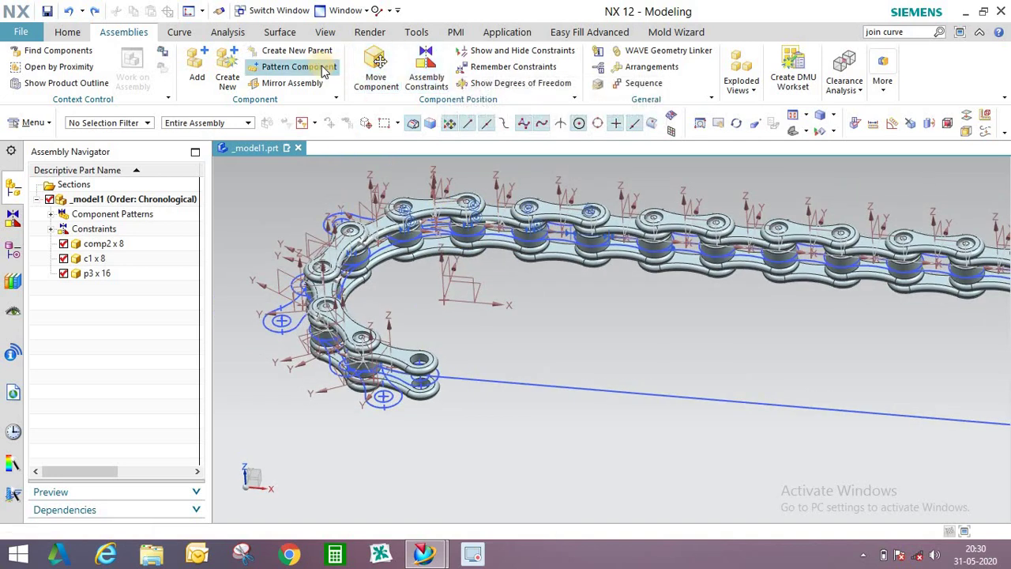
- Start Move Component and select the pins and links of the straight chain run, beginning at the curve's end
left_click(366, 64)
scroll(478, 210, "up", 5)
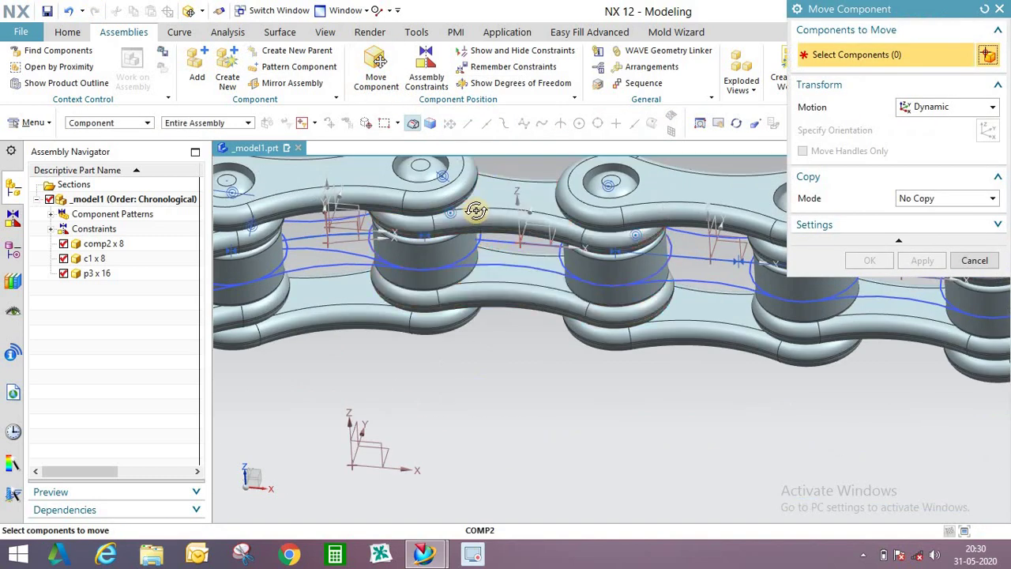
scroll(474, 202, "down", 3)
middle_click_drag(477, 219, 485, 241)
scroll(485, 253, "up", 3)
left_click(486, 269)
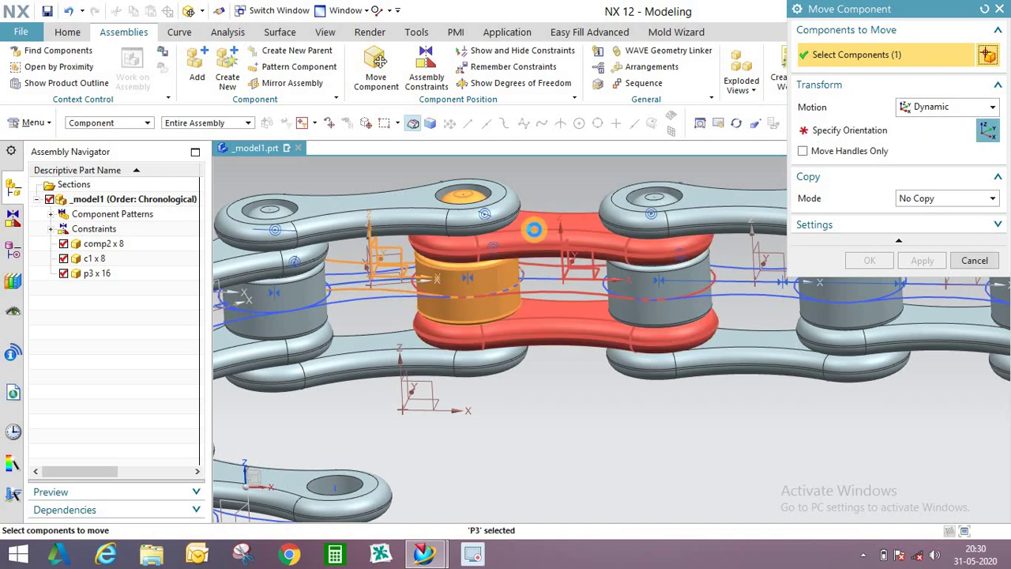
left_click(485, 272)
scroll(474, 285, "down", 3)
middle_click_drag(469, 292, 422, 271)
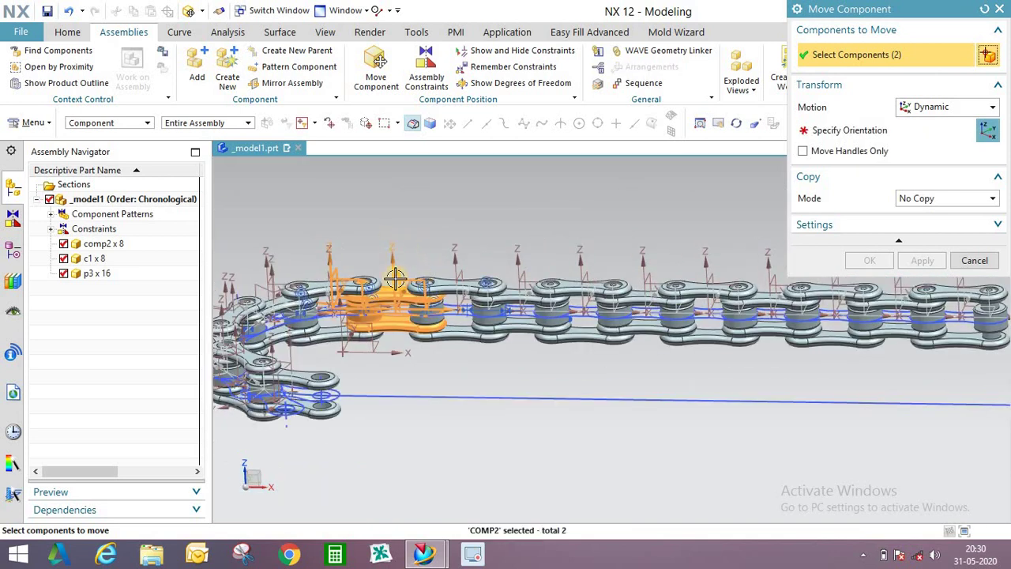
scroll(398, 247, "down", 2)
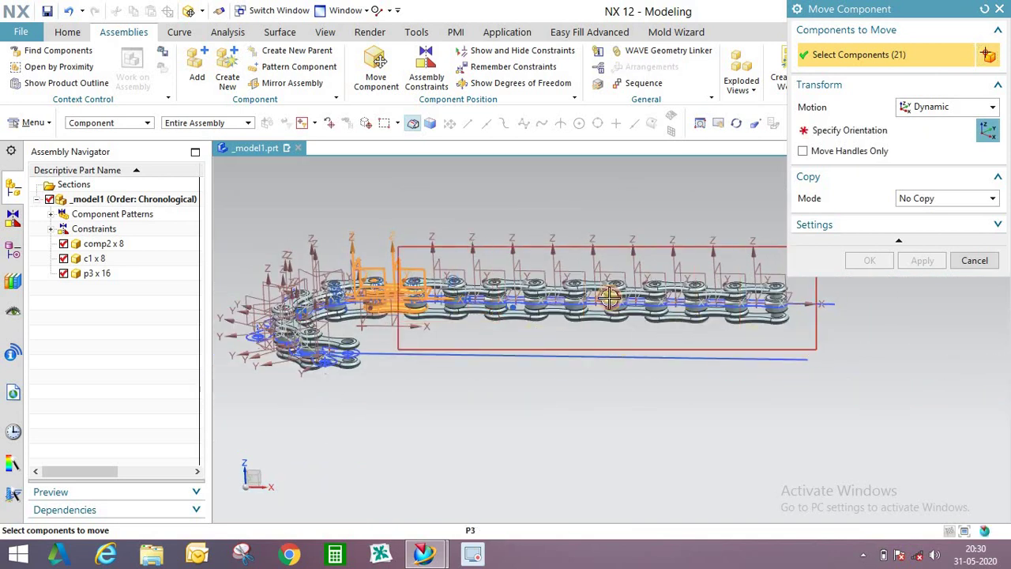
scroll(422, 255, "up", 3)
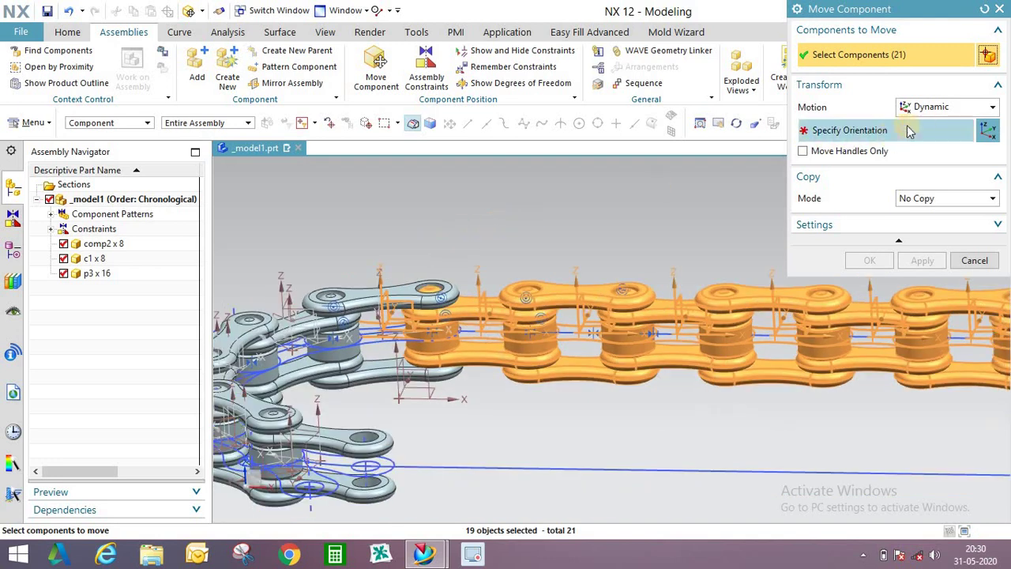
- Try a Point to Point move from the link end beside the curve to the open lower link's rounded end
left_click(926, 108)
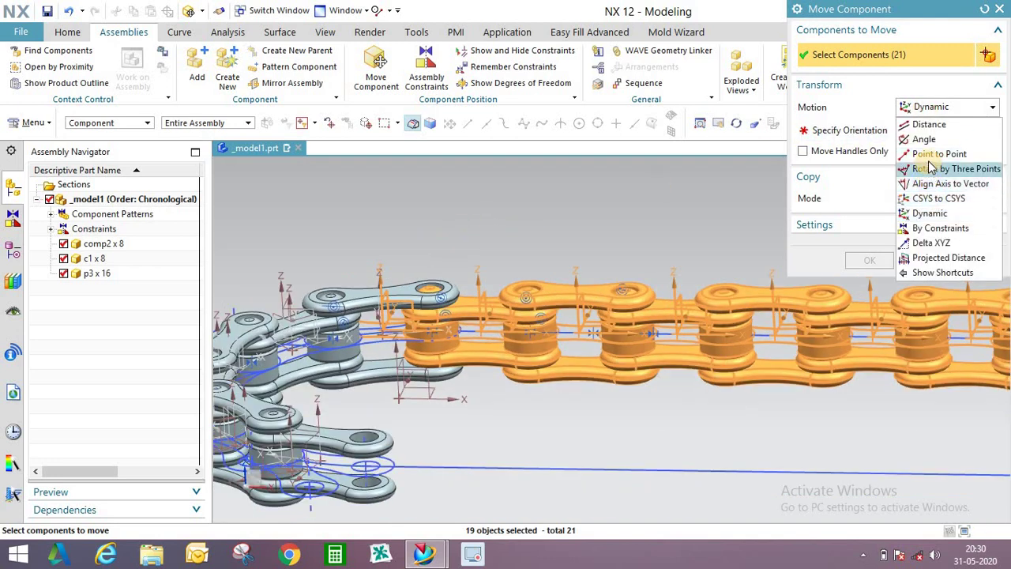
scroll(435, 283, "up", 4)
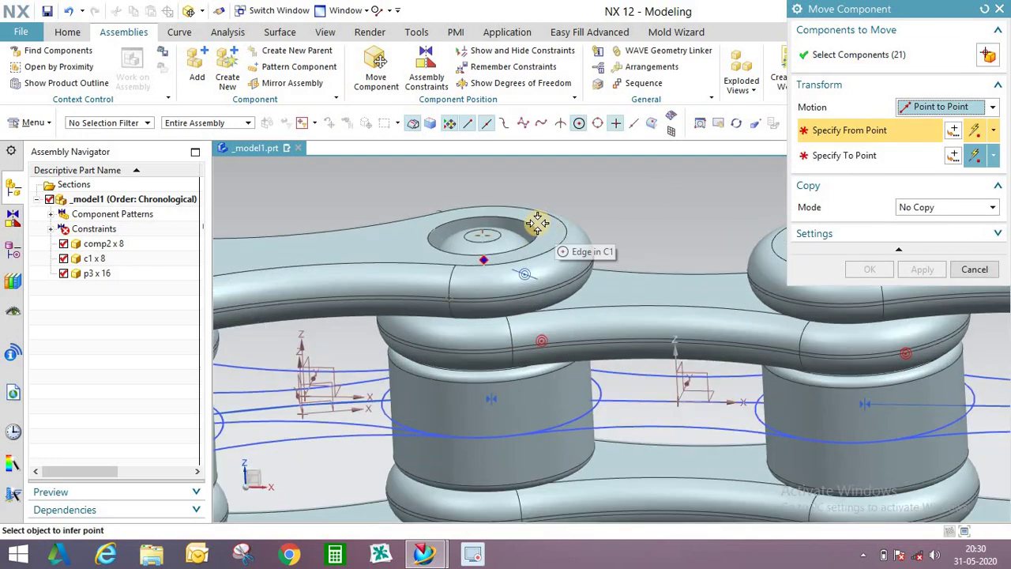
scroll(524, 227, "up", 2)
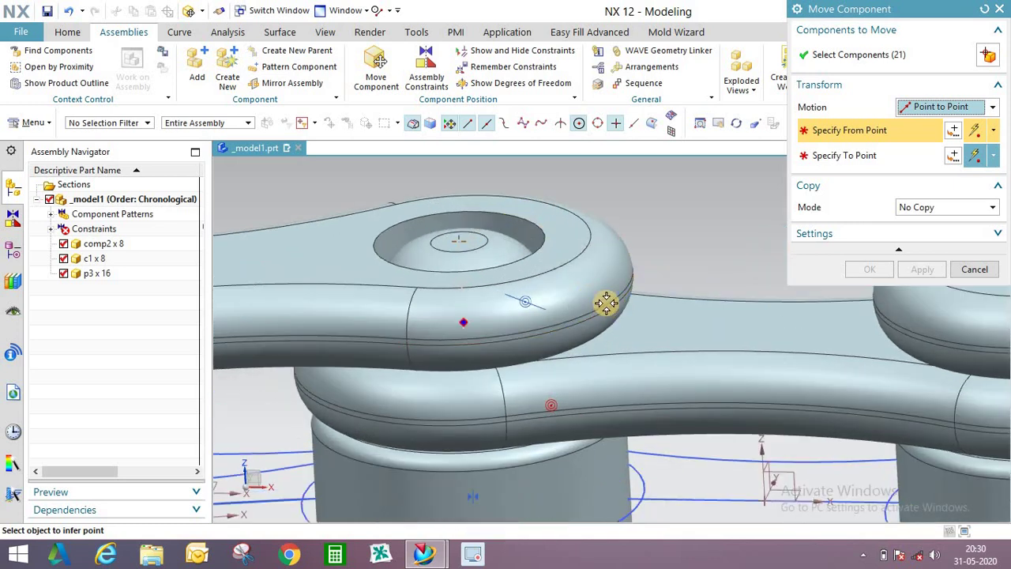
left_click(522, 208)
scroll(490, 268, "down", 4)
scroll(445, 379, "up", 5)
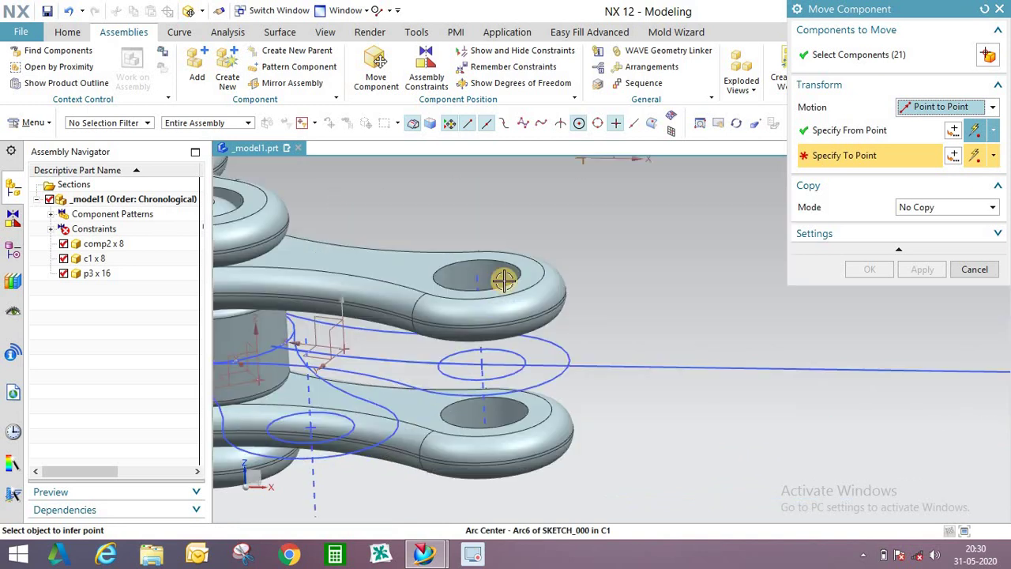
scroll(519, 253, "up", 2)
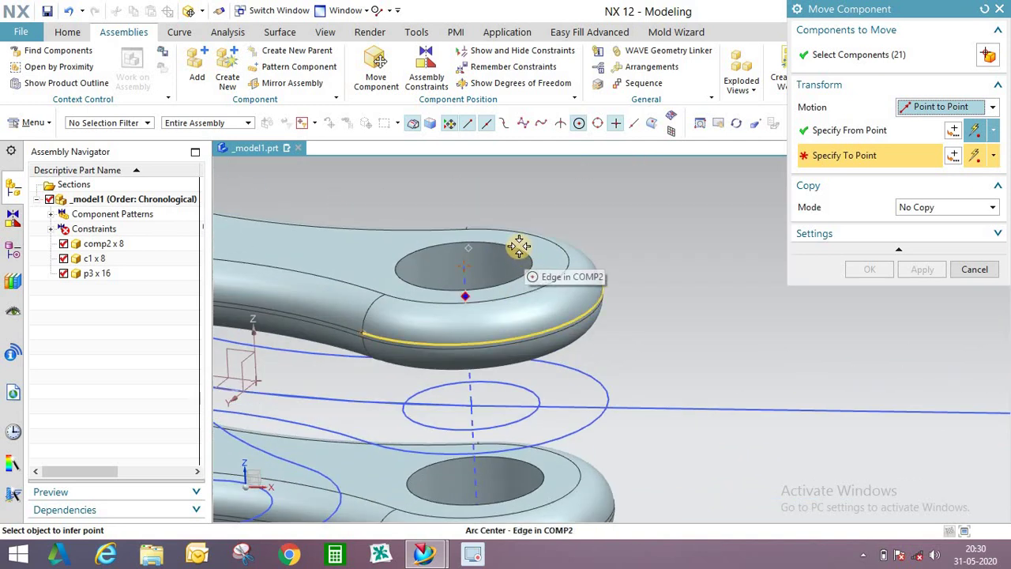
left_click(467, 236)
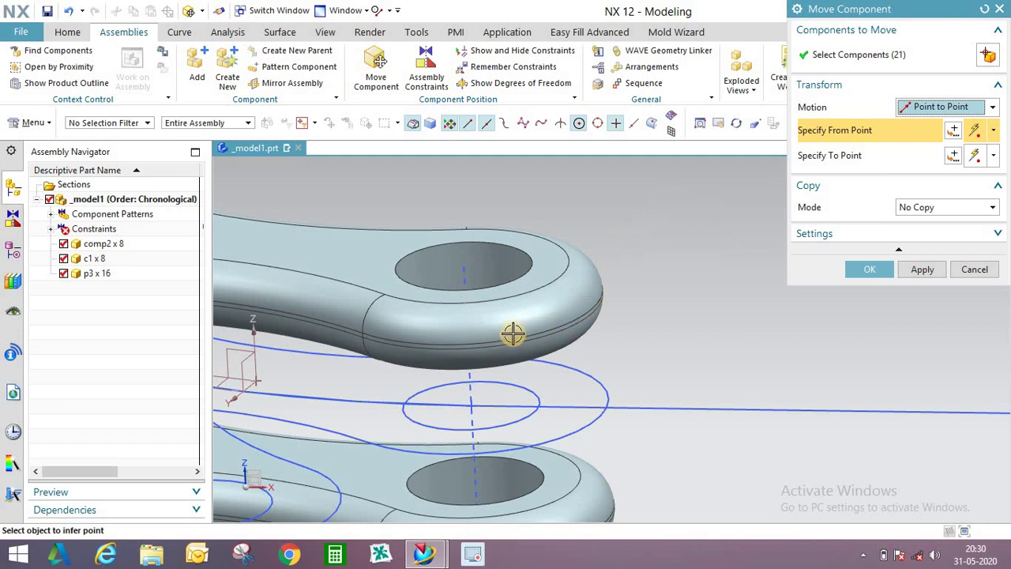
- Try respecifying the move from the outer link's end at the curve to the hole center of the open lower link
scroll(501, 348, "down", 6)
scroll(497, 327, "up", 2)
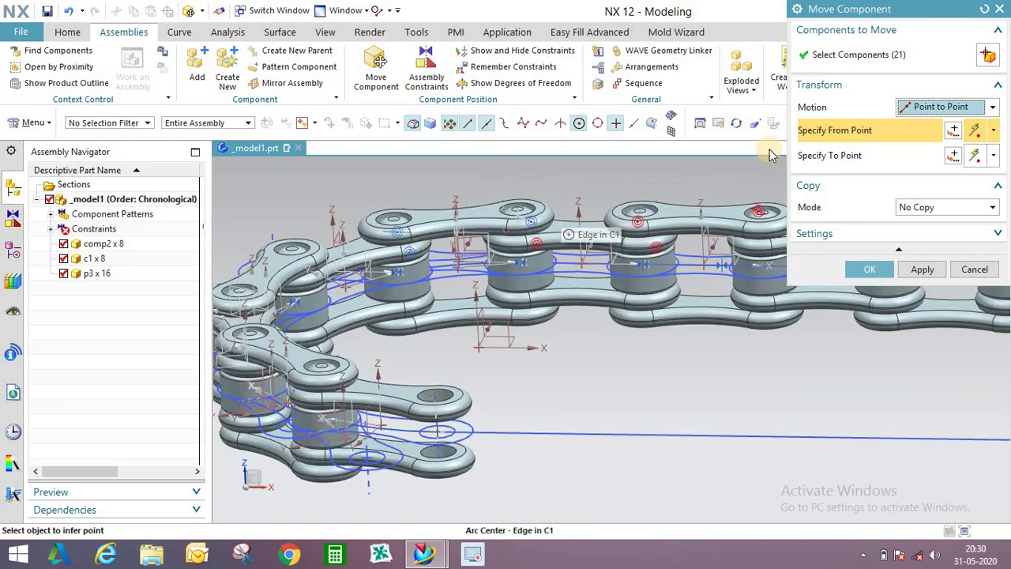
scroll(419, 242, "up", 4)
scroll(469, 237, "down", 5)
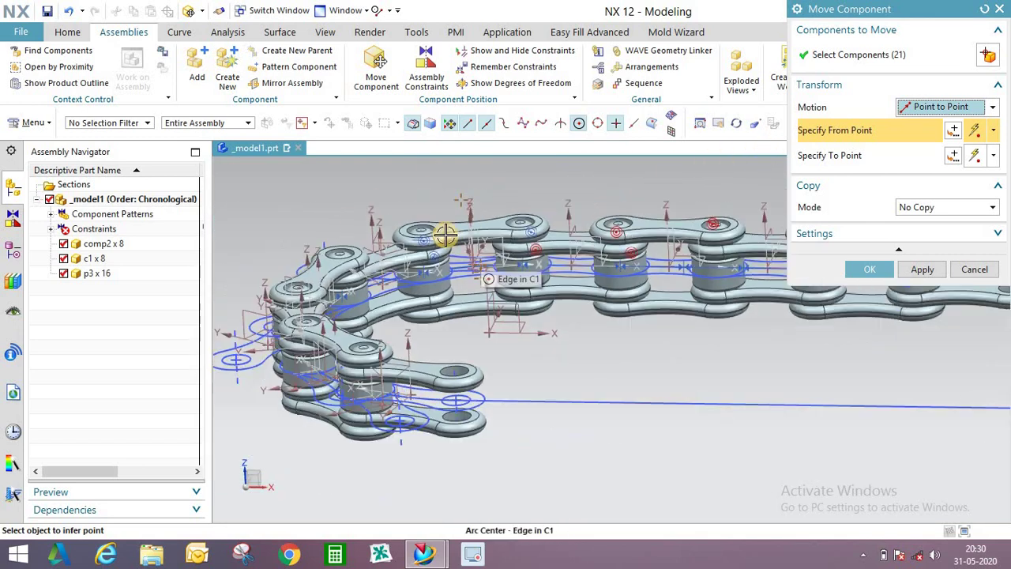
middle_click_drag(459, 275, 468, 198)
scroll(466, 198, "up", 5)
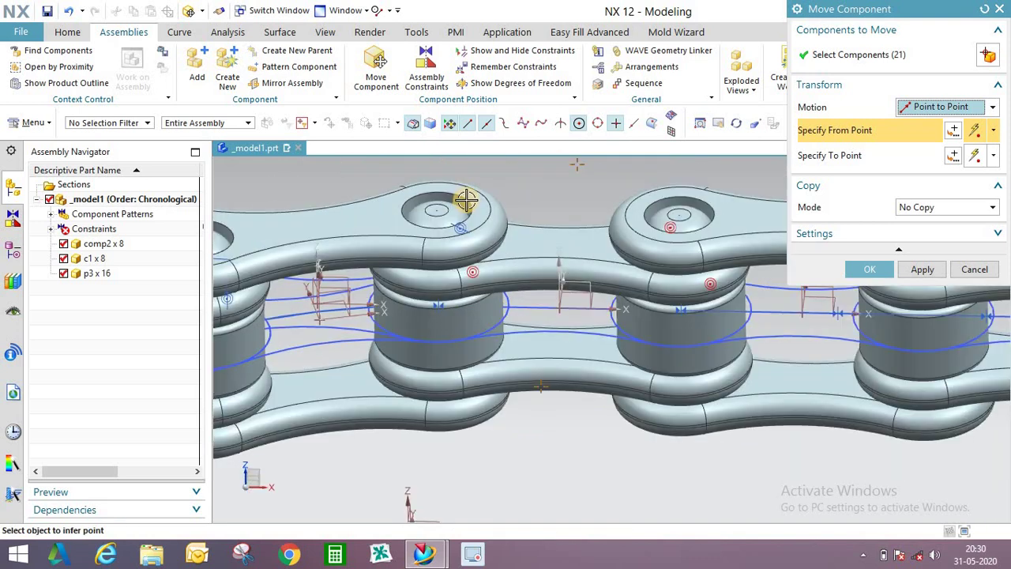
left_click(463, 197)
scroll(553, 266, "down", 5)
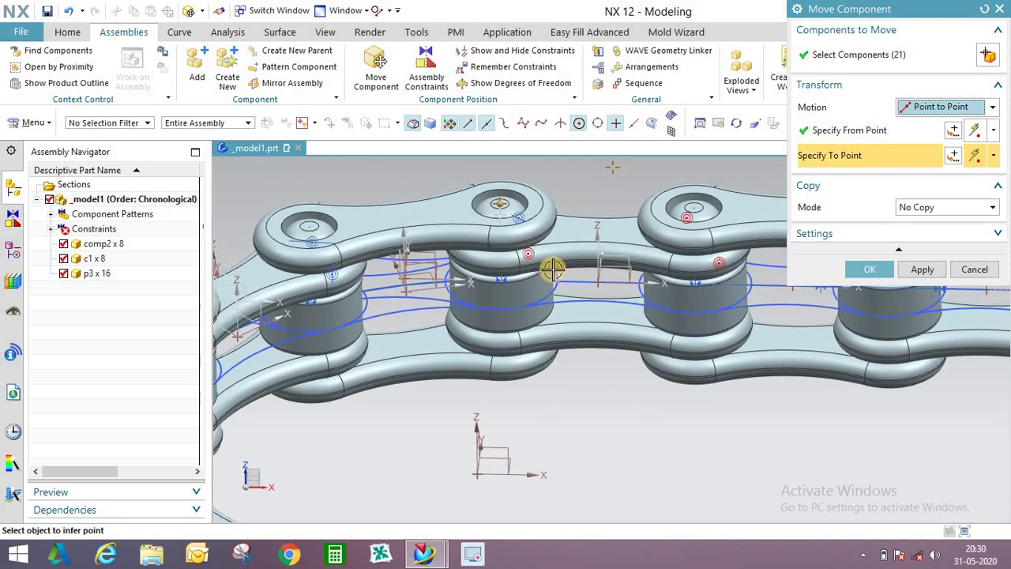
scroll(596, 338, "up", 6)
scroll(539, 335, "up", 2)
left_click(536, 333)
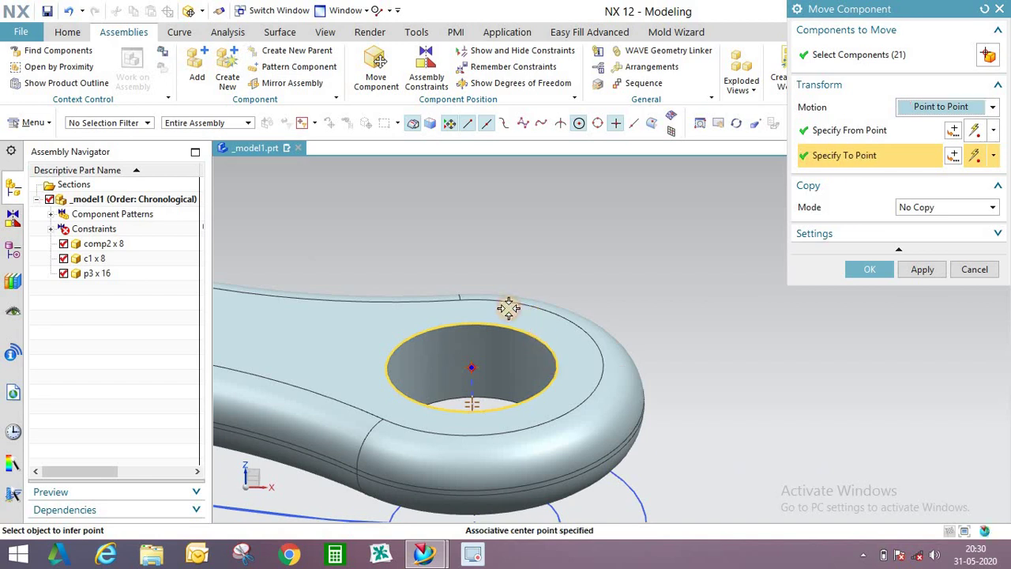
- Try the Copy mode for the component move and abandon the operation
scroll(497, 300, "down", 4)
scroll(562, 329, "down", 5)
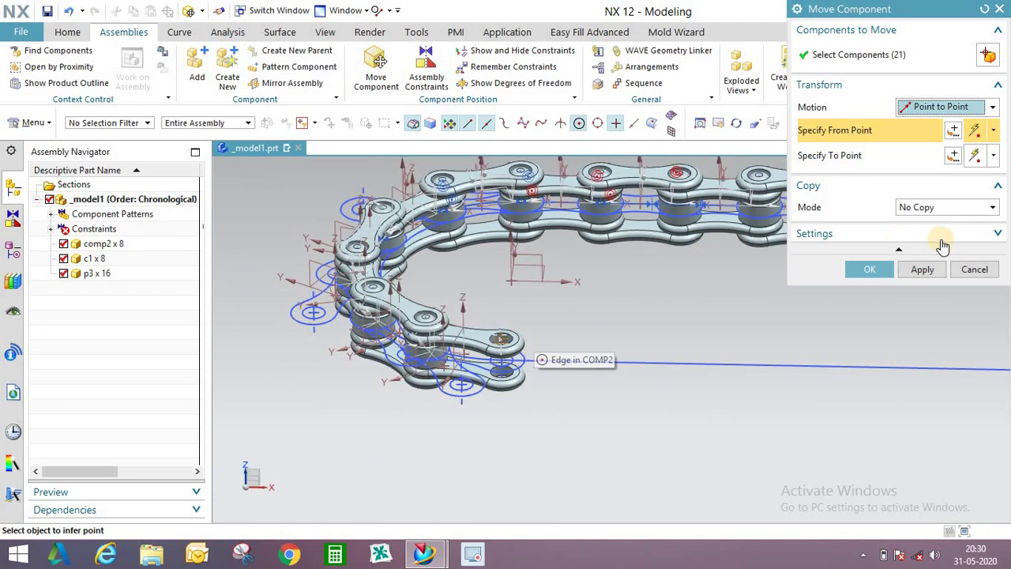
left_click(933, 212)
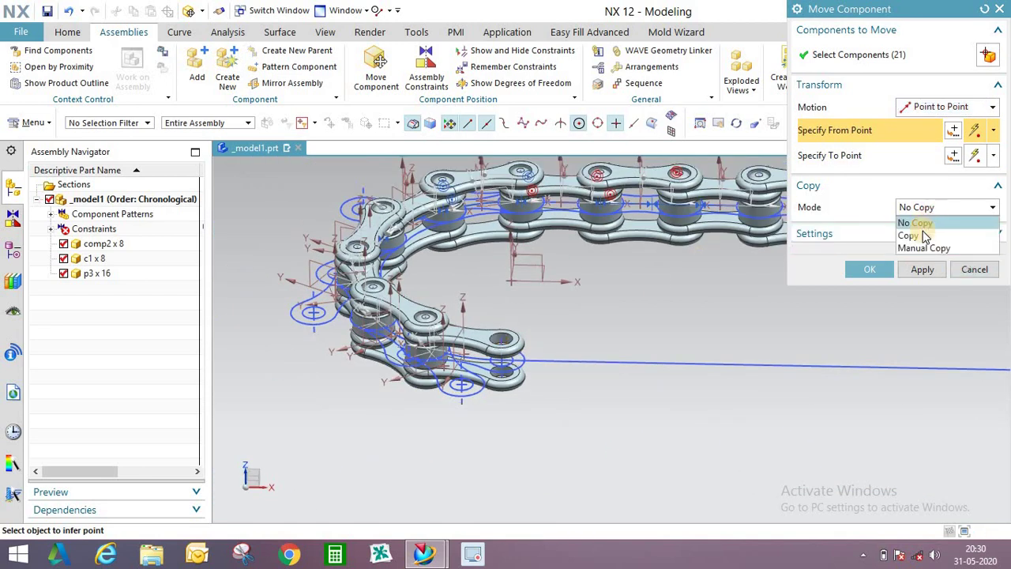
left_click(909, 235)
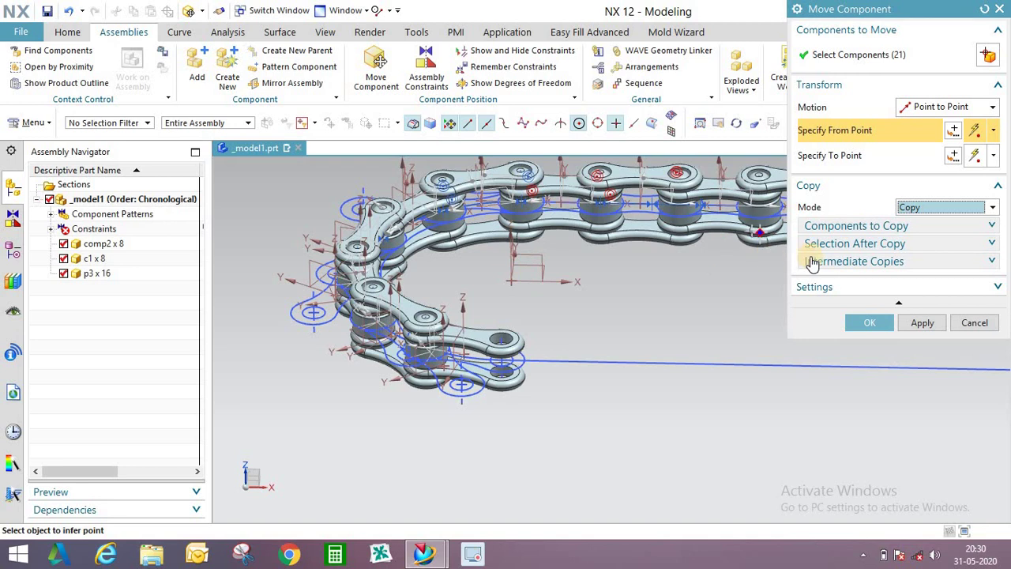
left_click(974, 323)
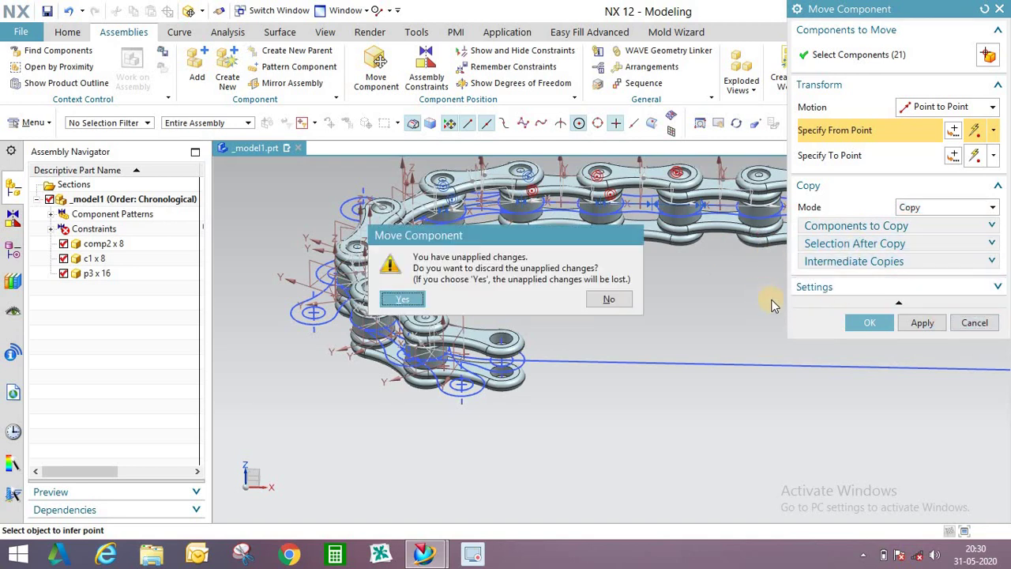
left_click(609, 301)
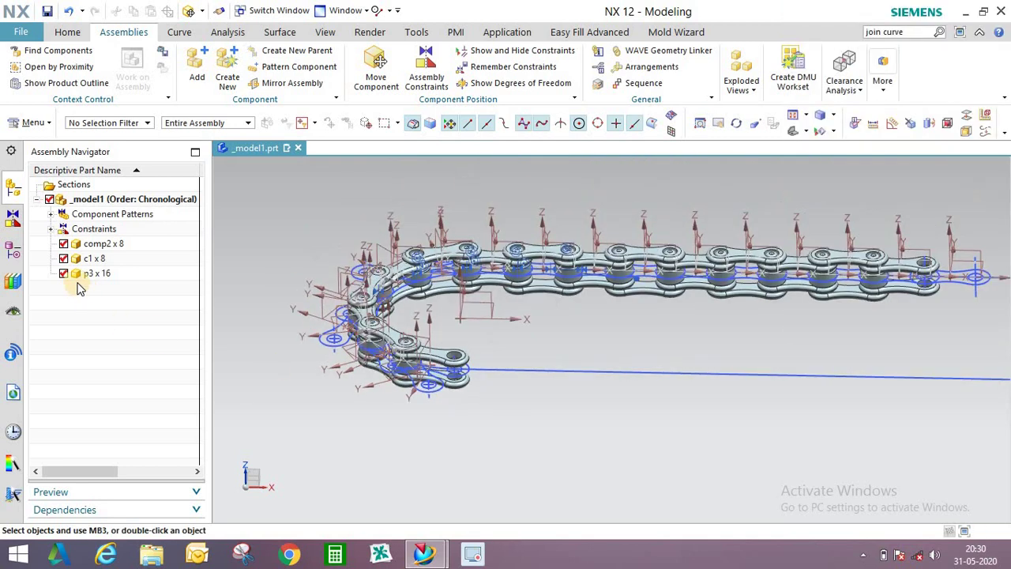
- Expand and review the assembly's constraints and component patterns
left_click(50, 228)
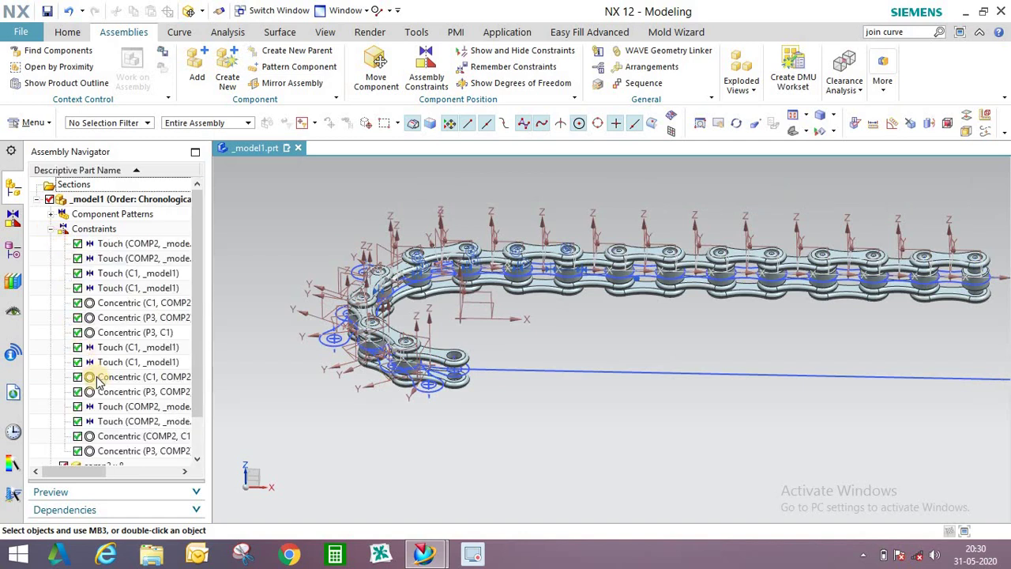
scroll(107, 411, "down", 1)
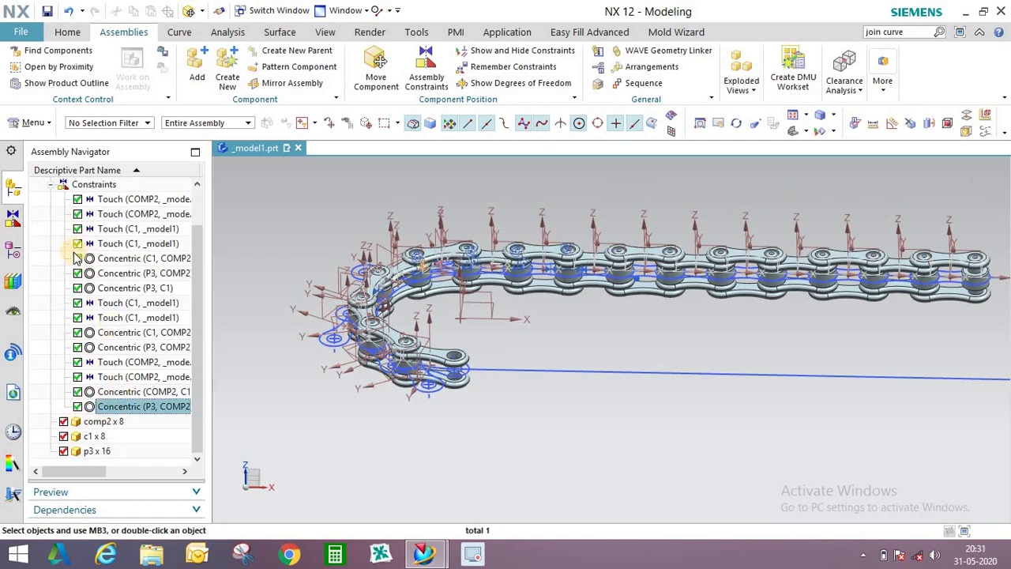
scroll(77, 257, "up", 1)
left_click(51, 214)
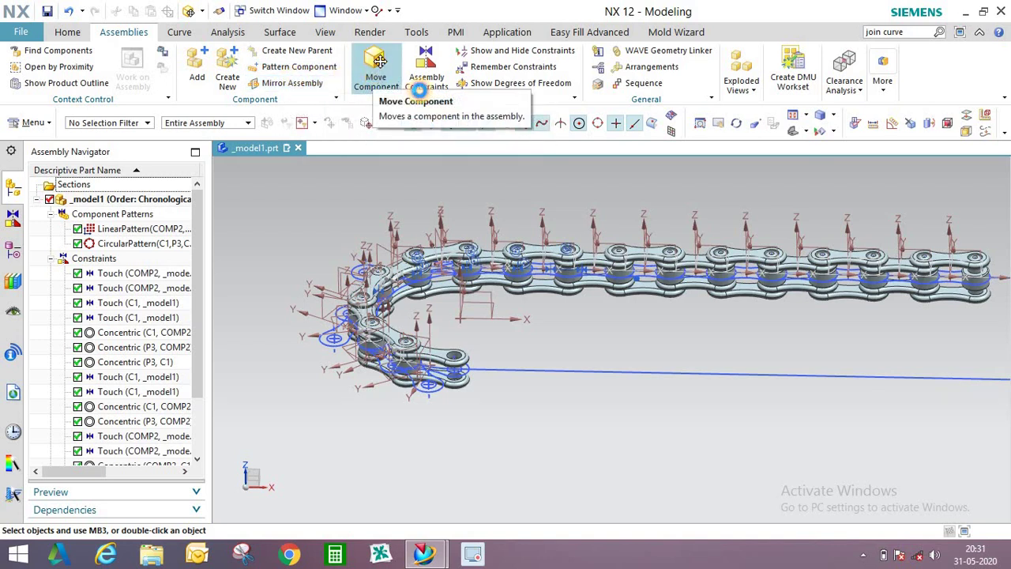
- Start Move Component on the straight chain run, leaving out the angled C1 link that belongs to the curved end
left_click(417, 90)
middle_click_drag(390, 322, 326, 257)
scroll(326, 258, "down", 2)
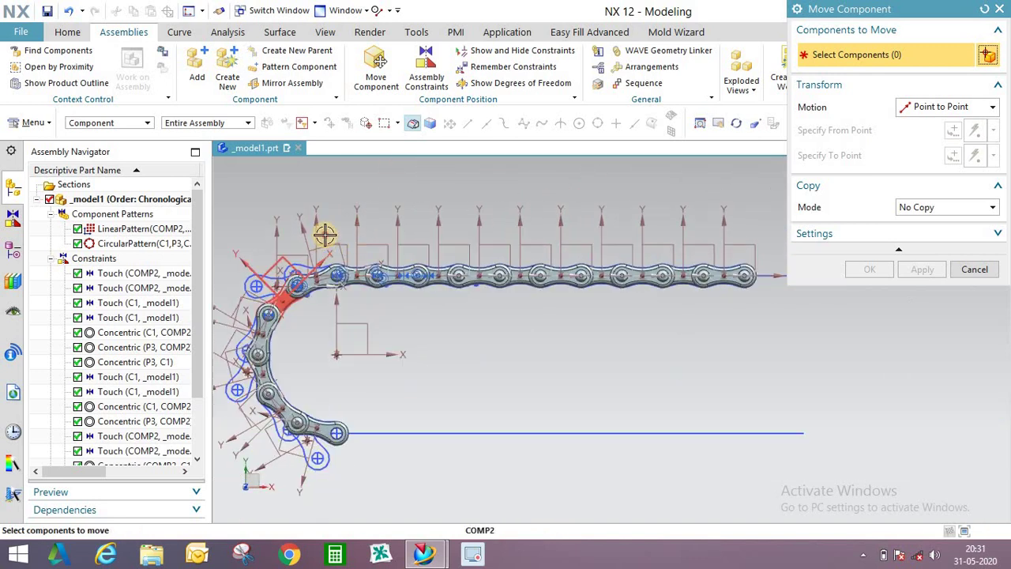
left_click(605, 292)
scroll(444, 278, "up", 5)
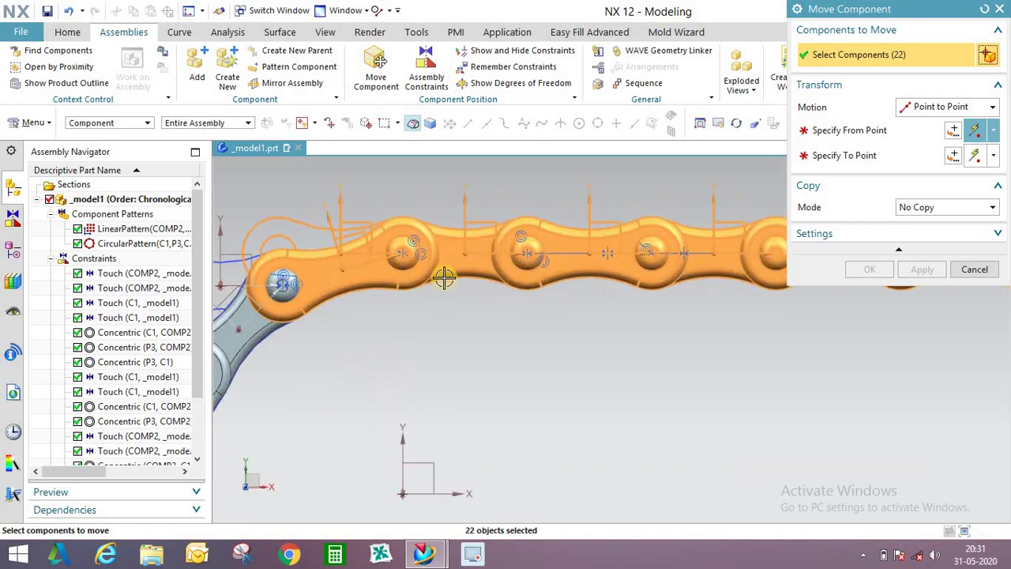
left_click(380, 262, "shift")
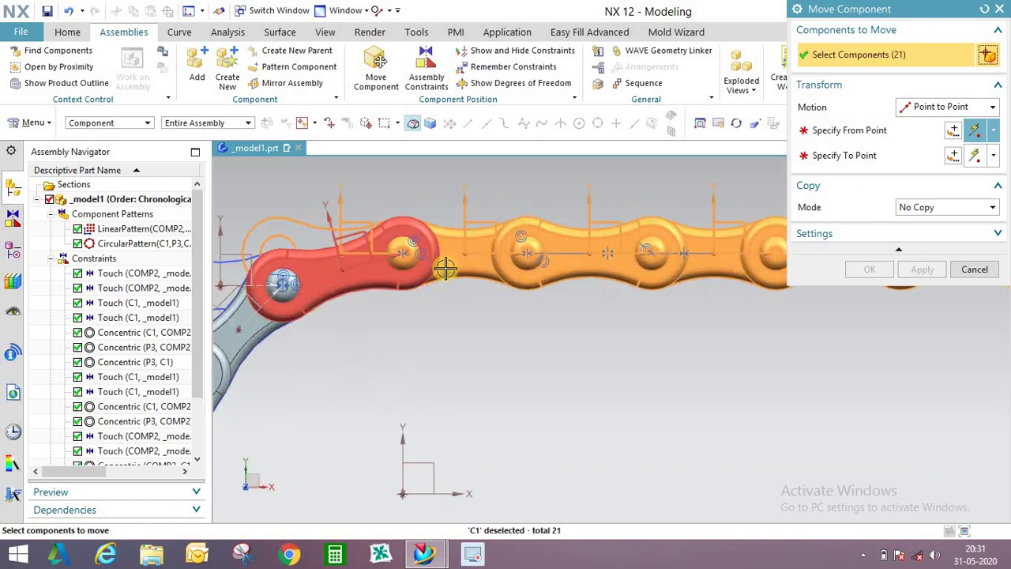
middle_click_drag(445, 264, 445, 186)
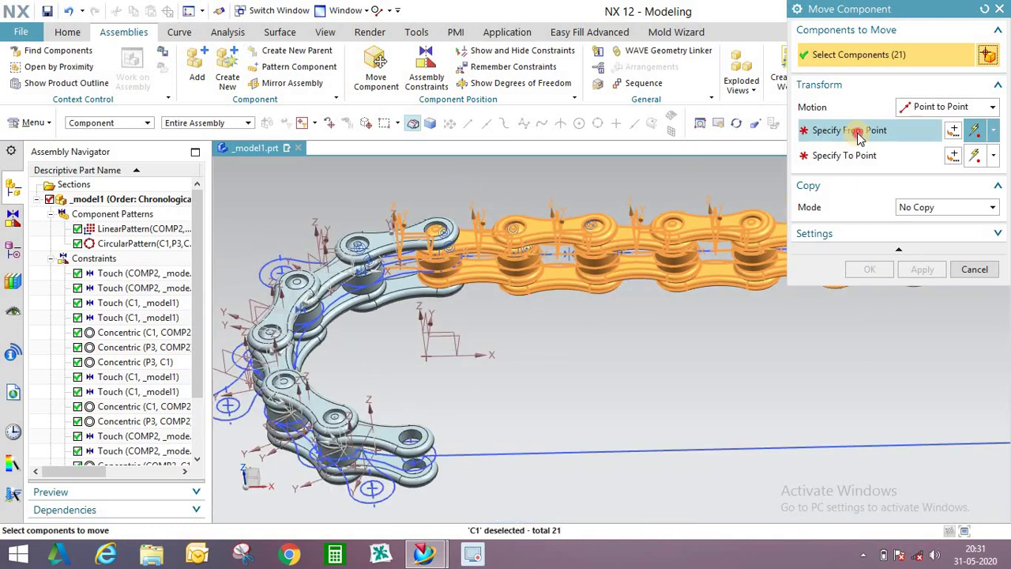
- Try copying the selected straight run point to point, from the curve outer link's end center to the open lower link's upper hole center
left_click(846, 131)
left_click(920, 207)
left_click(910, 237)
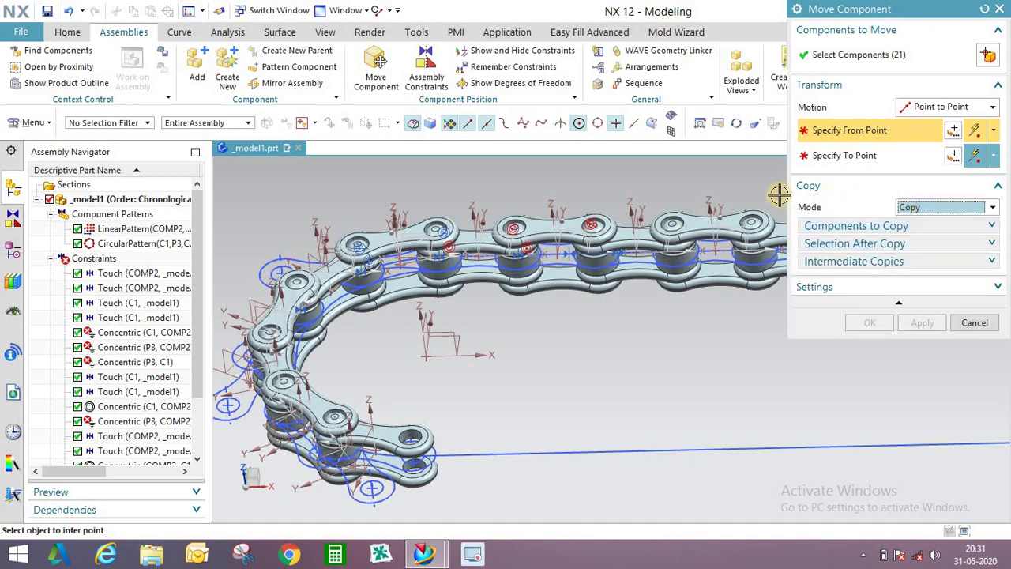
scroll(474, 198, "up", 5)
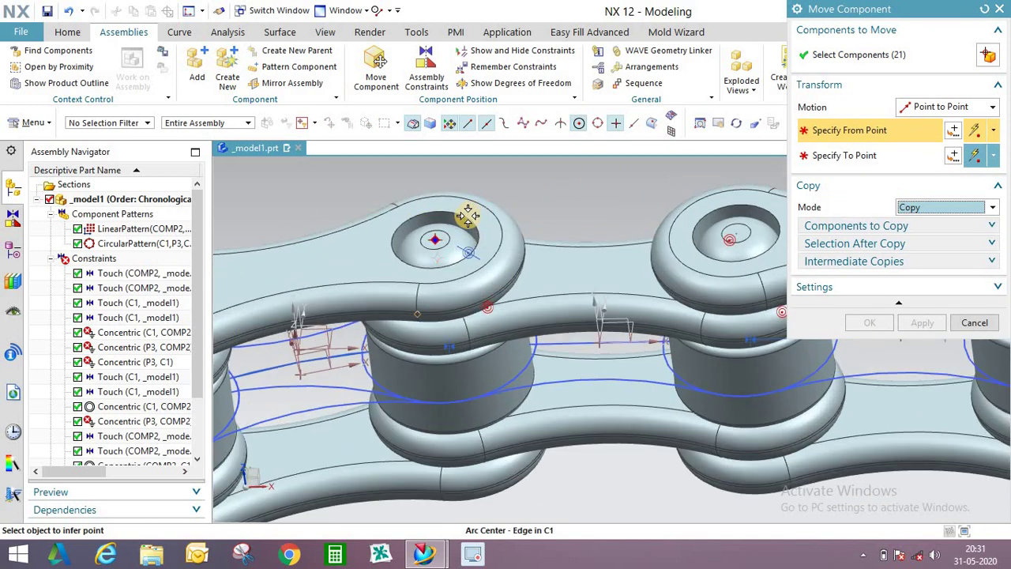
left_click(468, 213)
scroll(505, 237, "down", 5)
scroll(458, 305, "up", 5)
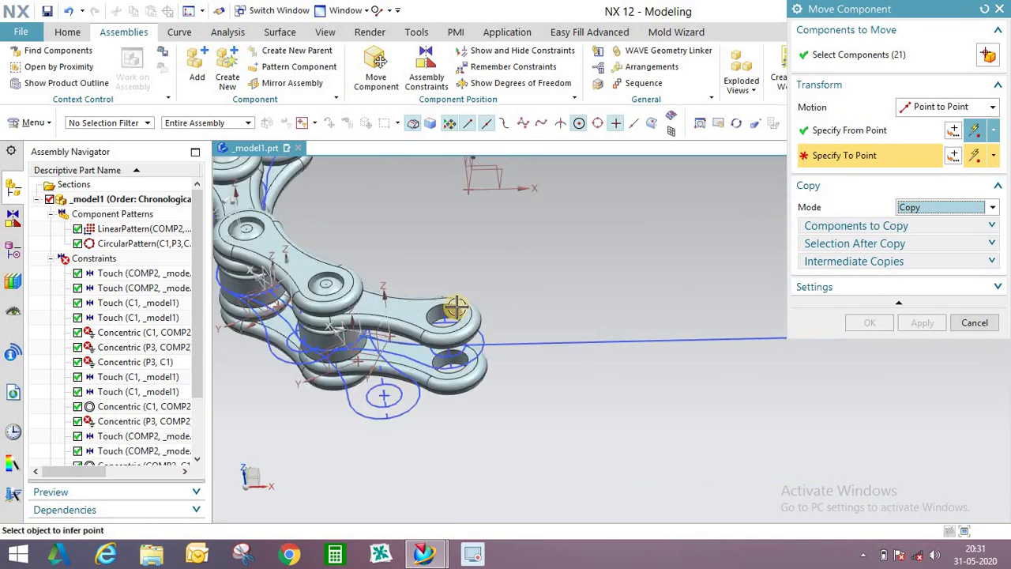
scroll(451, 302, "up", 3)
scroll(442, 305, "down", 3)
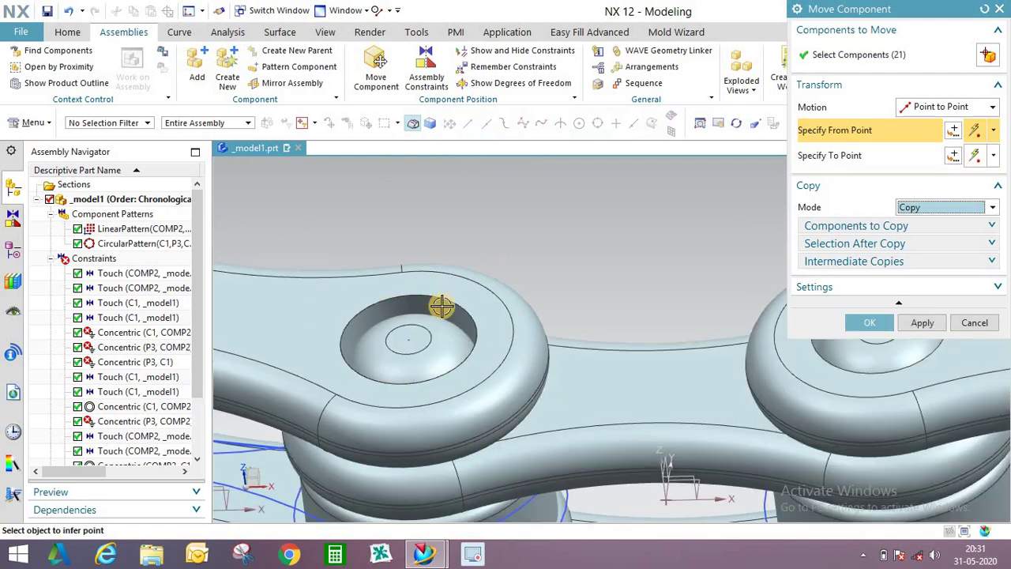
- Examine the copied run's height against the original chain and curved end in angled and front views, and cancel the copy
middle_click_drag(443, 305, 448, 282)
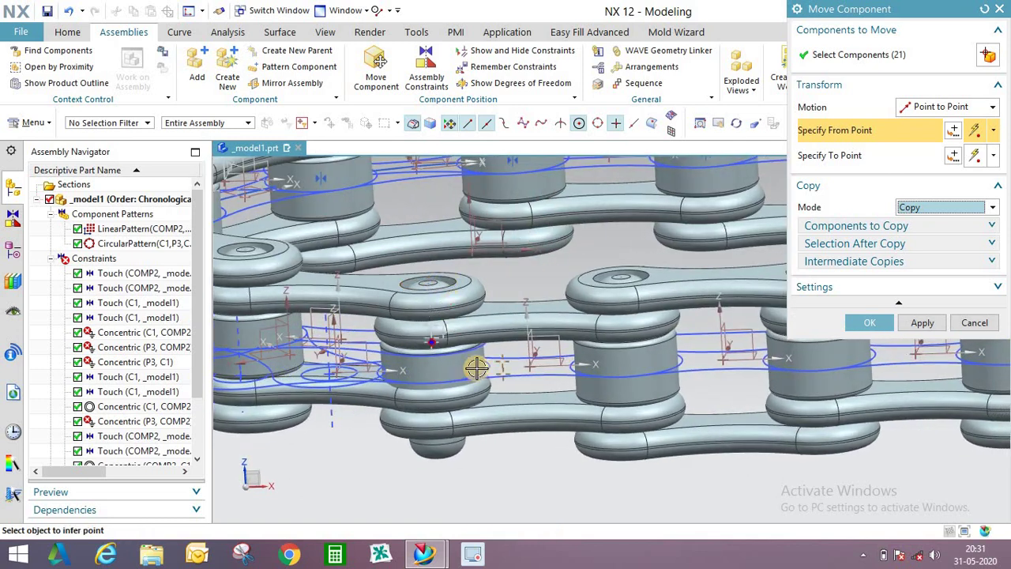
middle_click_drag(477, 367, 492, 340)
middle_click_drag(474, 271, 477, 271)
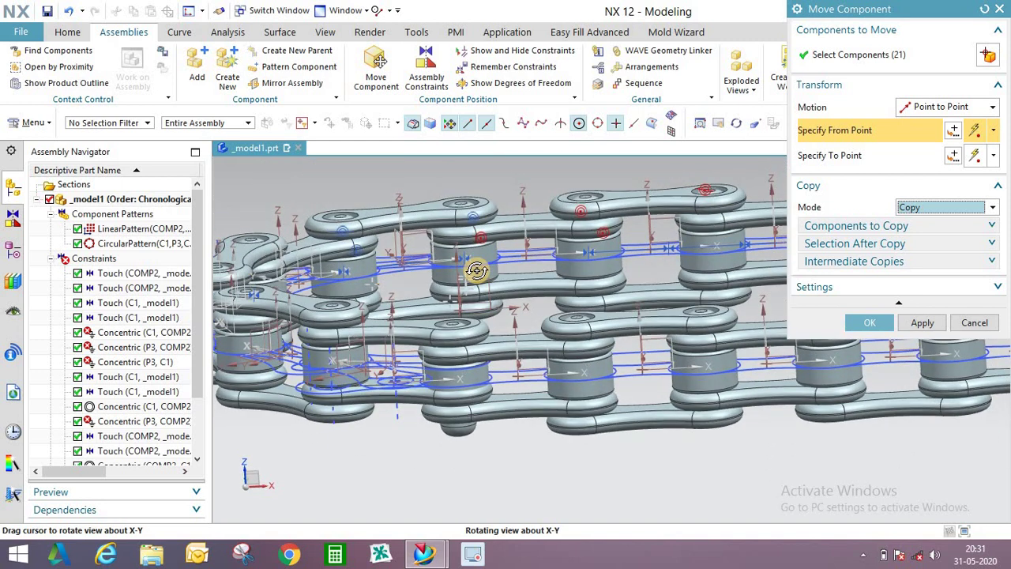
middle_click_drag(477, 271, 499, 275)
key("F8")
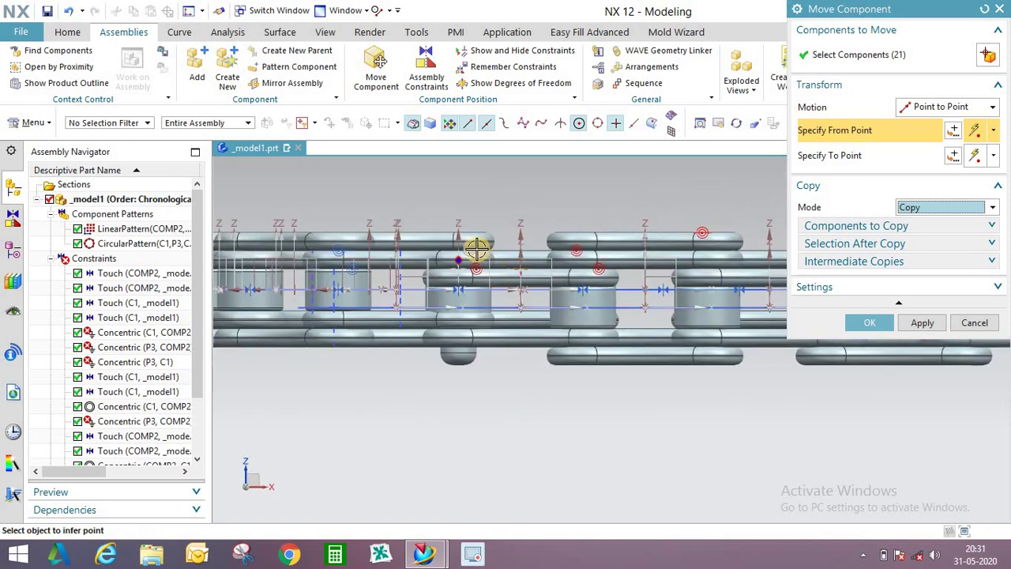
scroll(477, 250, "up", 1)
scroll(469, 268, "down", 1)
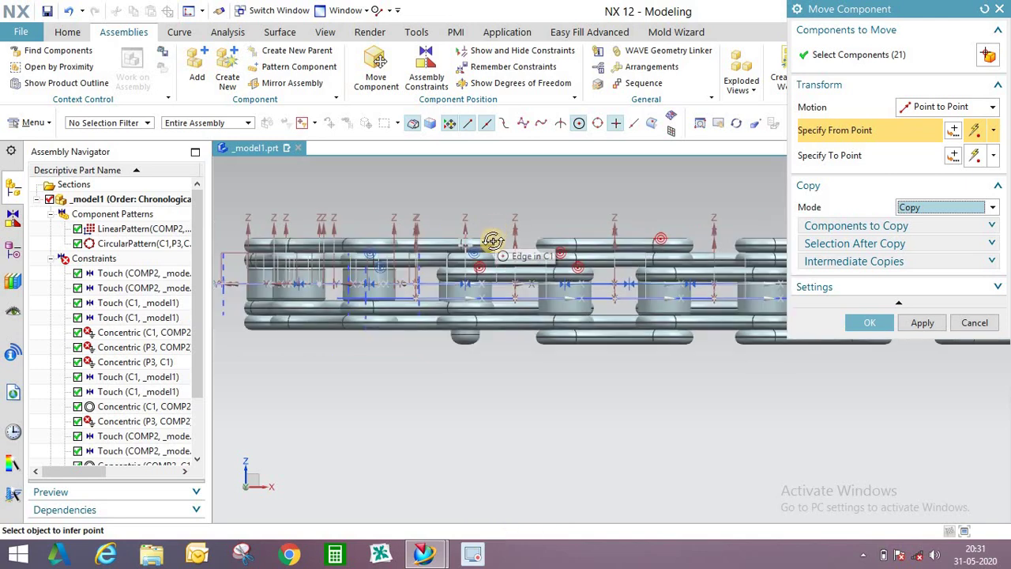
middle_click_drag(499, 248, 470, 330)
scroll(469, 359, "down", 1)
scroll(492, 219, "up", 2)
middle_click_drag(498, 209, 501, 210)
middle_click_drag(442, 229, 515, 248)
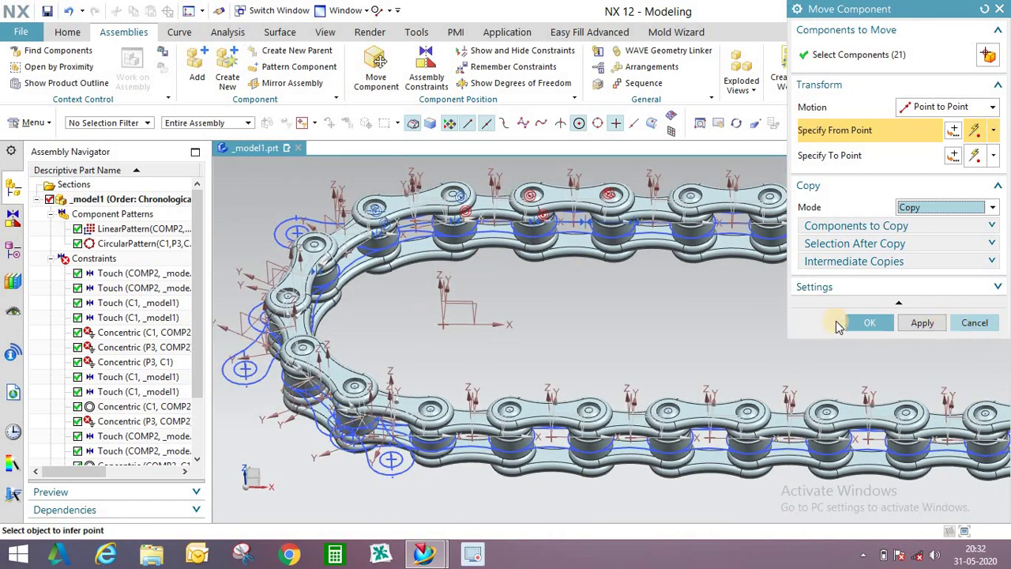
middle_click_drag(462, 342, 485, 285)
key("F8")
scroll(442, 277, "up", 2)
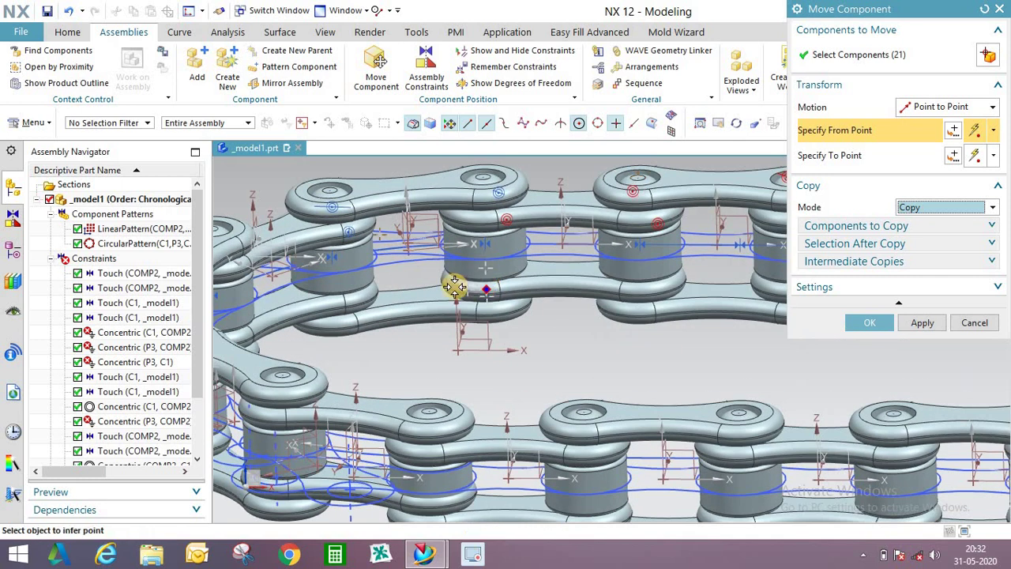
middle_click_drag(389, 324, 387, 303)
scroll(499, 305, "down", 1)
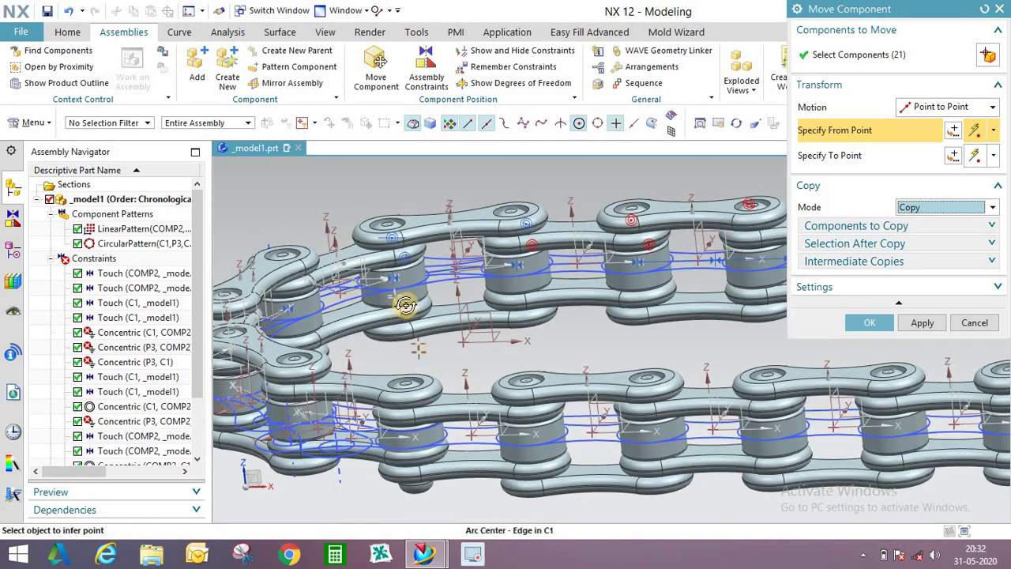
middle_click_drag(495, 309, 505, 286)
key("F8")
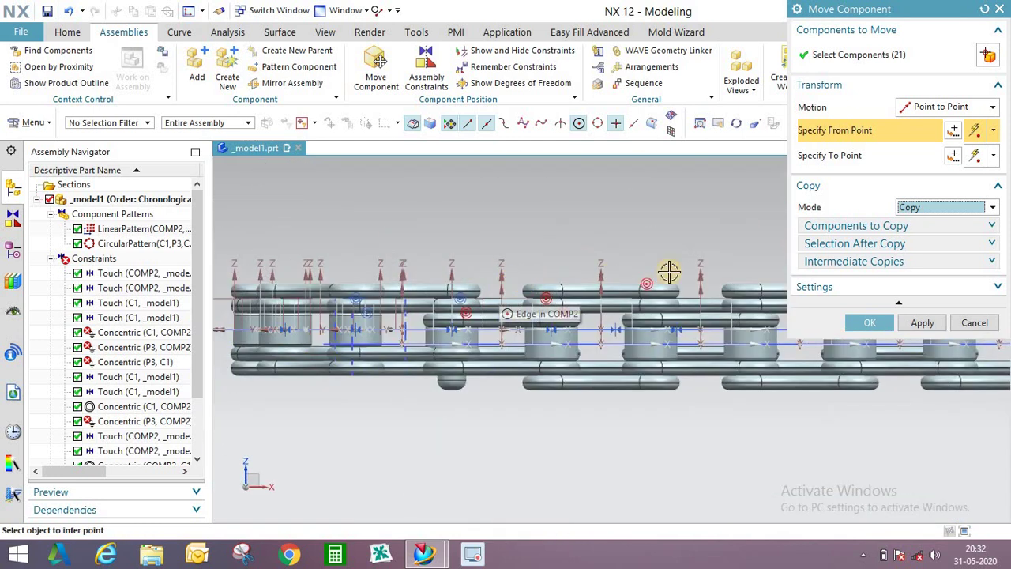
left_click(974, 322)
left_click(616, 301)
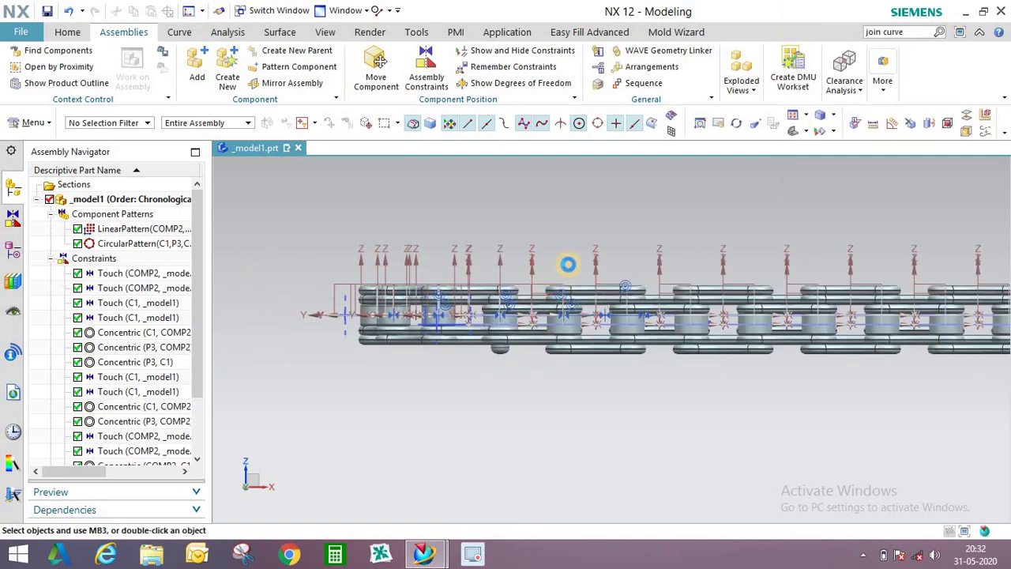
- Measure the projected vertical distance from the open lower link's upper hole center to the curve outer link's end center
middle_click_drag(561, 258, 541, 273)
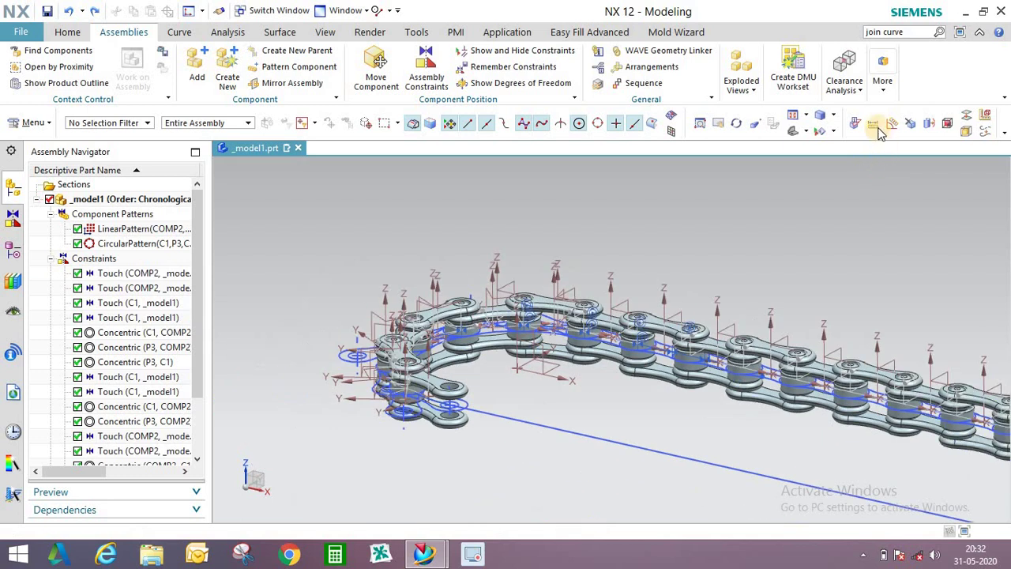
left_click(613, 309)
scroll(458, 387, "up", 8)
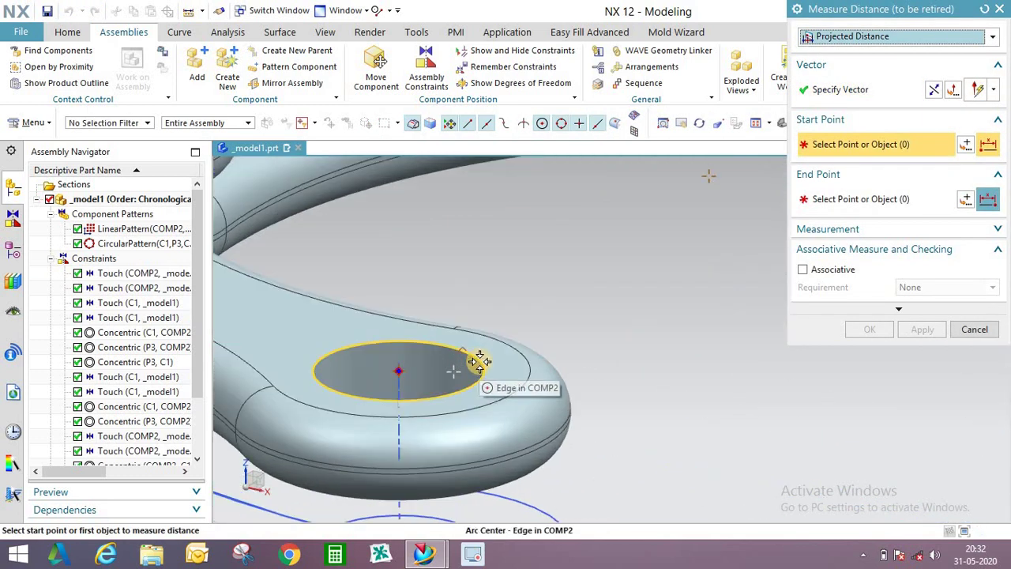
left_click(480, 362)
scroll(445, 366, "down", 10)
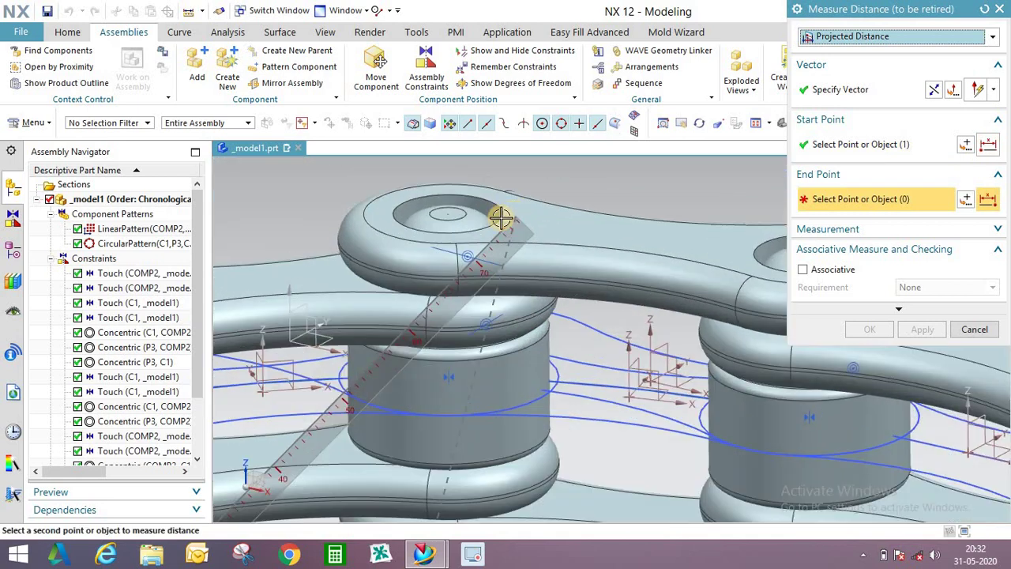
scroll(501, 218, "down", 6)
middle_click_drag(535, 332, 517, 350)
scroll(616, 221, "up", 6)
scroll(579, 228, "up", 2)
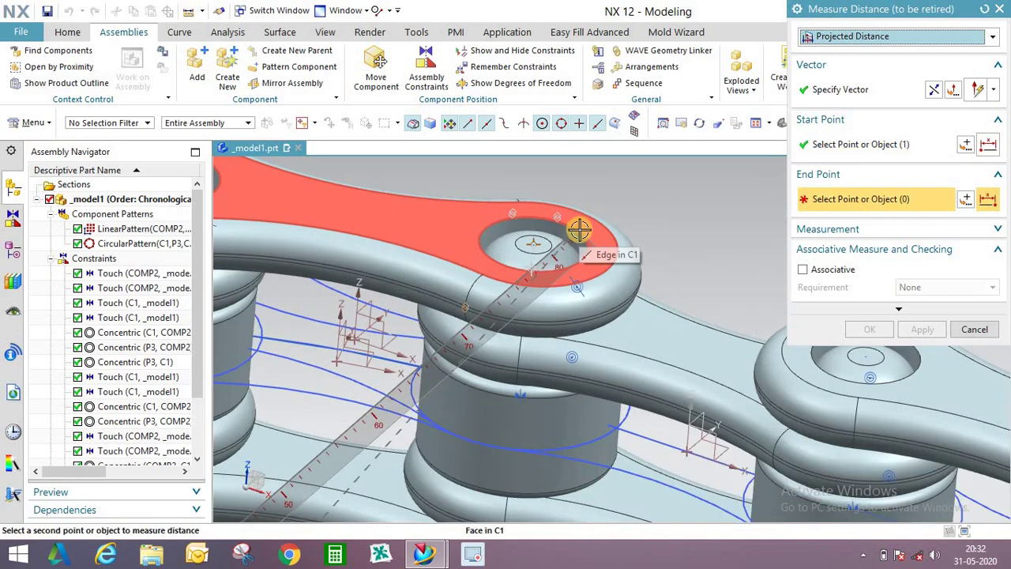
left_click(579, 232)
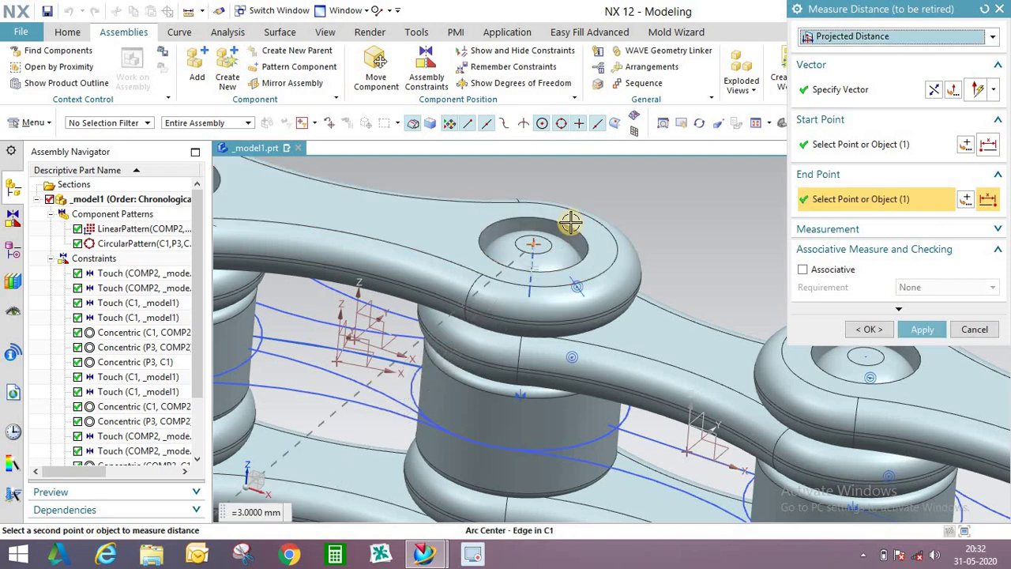
scroll(580, 229, "down", 5)
mouse_move(464, 261)
middle_mouse_down()
mouse_move(463, 282)
mouse_move(466, 252)
mouse_move(463, 280)
mouse_move(469, 274)
middle_mouse_up()
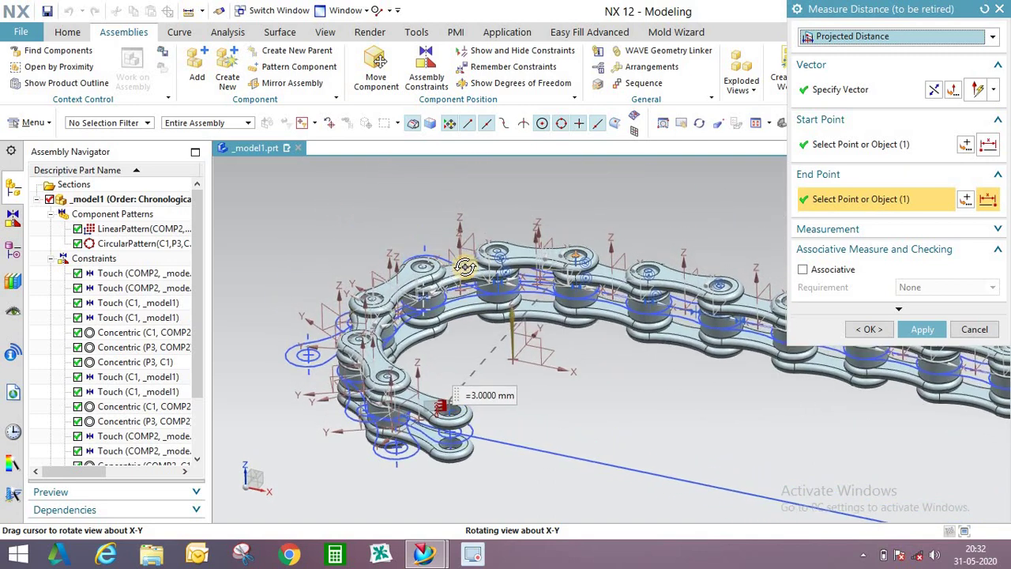
mouse_move(468, 266)
middle_mouse_down()
mouse_move(473, 256)
mouse_move(478, 275)
middle_mouse_up()
left_click(974, 329)
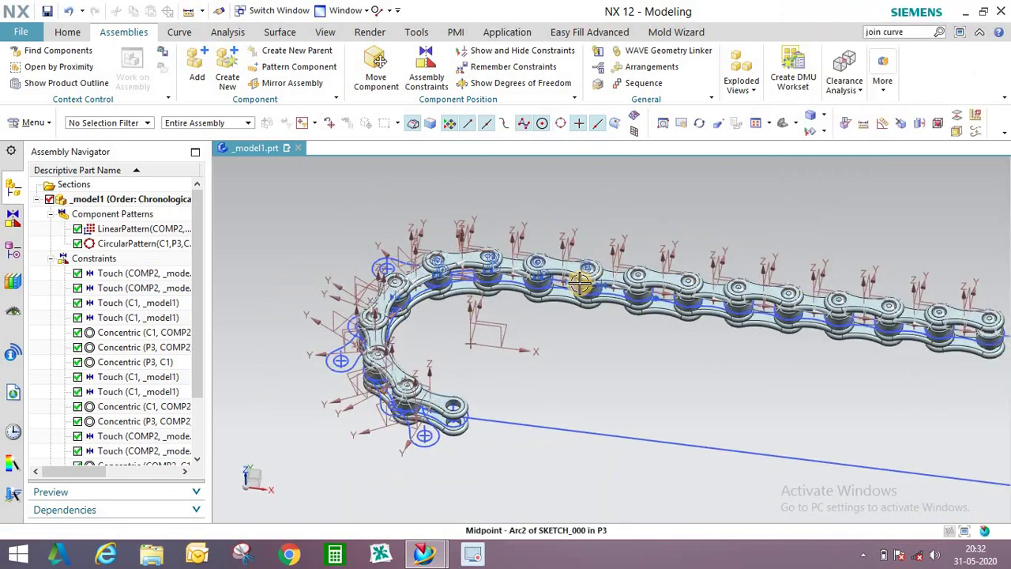
- Start Move Component on the straight chain run, leaving out the inner COMP2 link next to the curved end
scroll(427, 256, "up", 5)
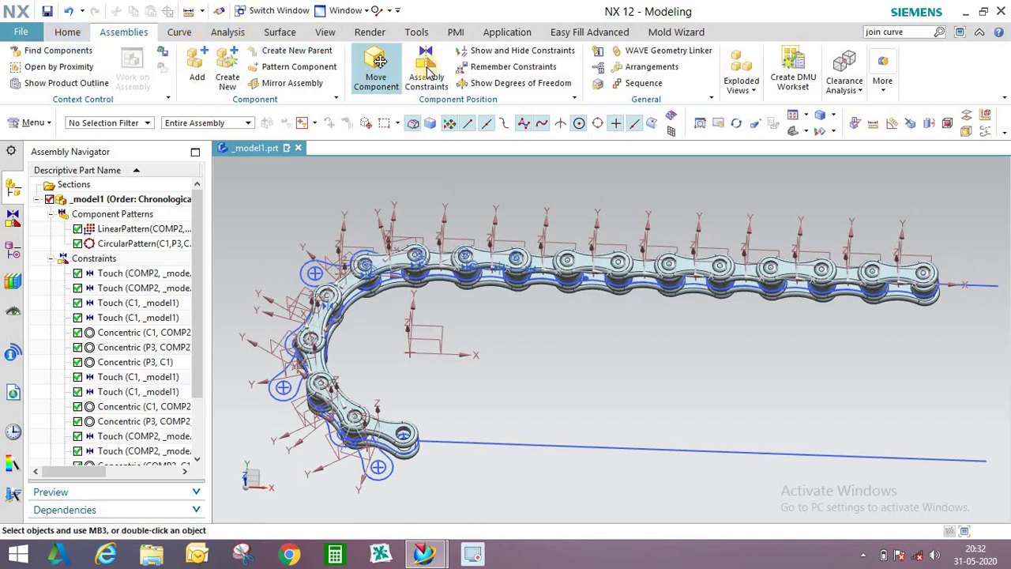
left_click(378, 70)
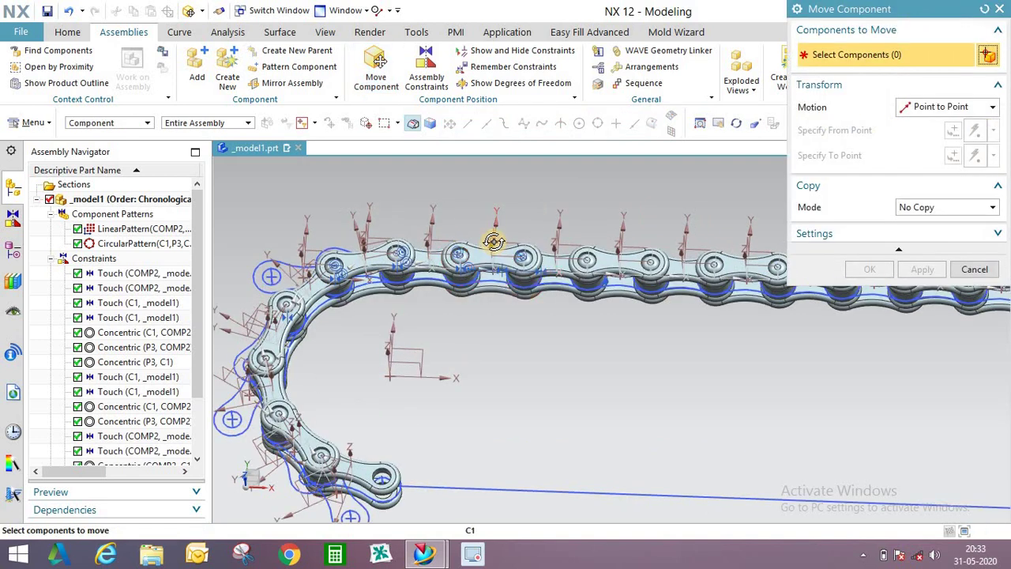
middle_click_drag(490, 263, 493, 228)
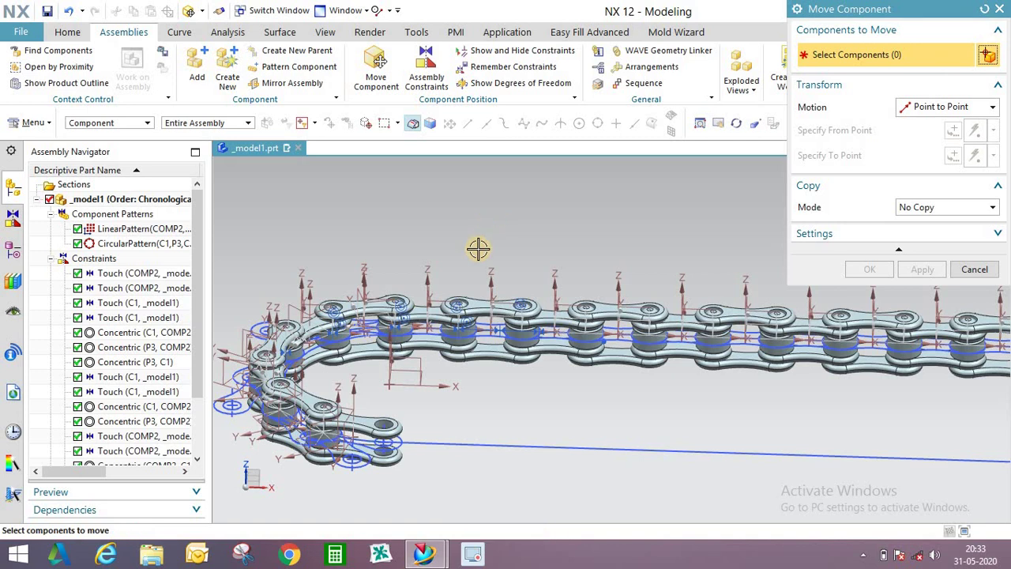
scroll(423, 286, "down", 2)
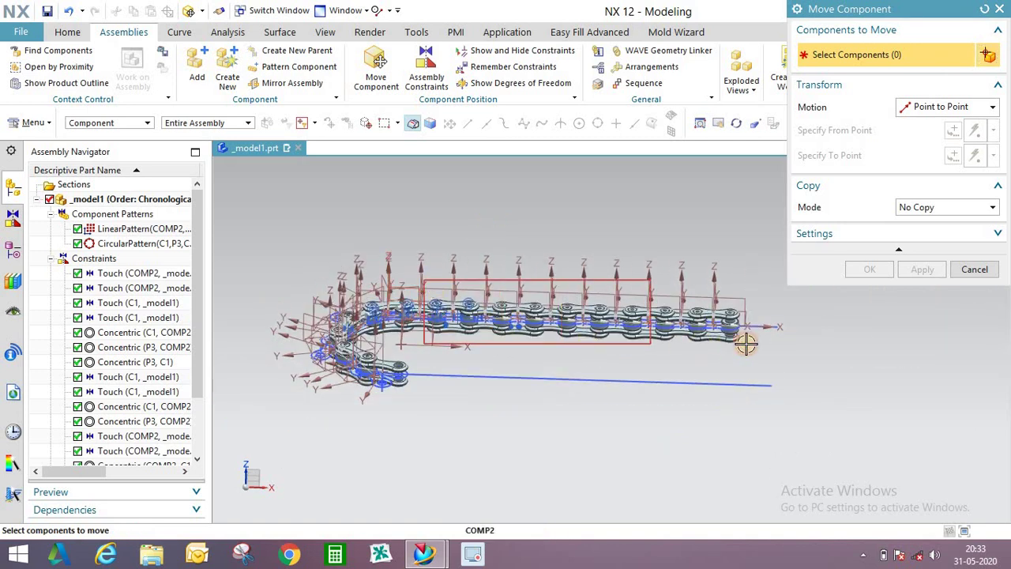
left_click_drag(759, 343, 759, 343)
scroll(549, 304, "up", 5)
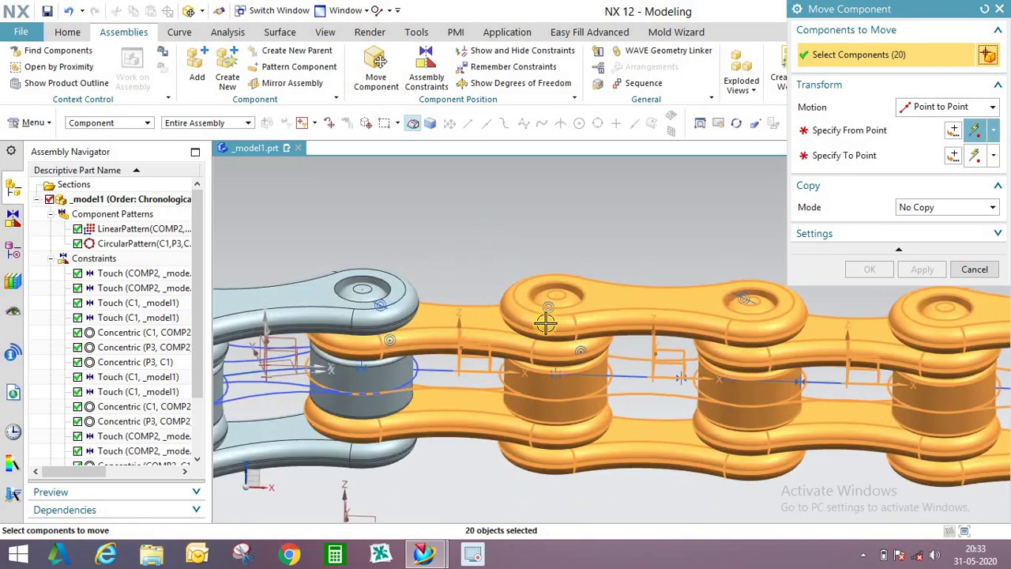
left_click(572, 298, "shift")
- Try to move the selected run without copying, from its first outer link's pin center toward the open lower link's hole
left_click(845, 131)
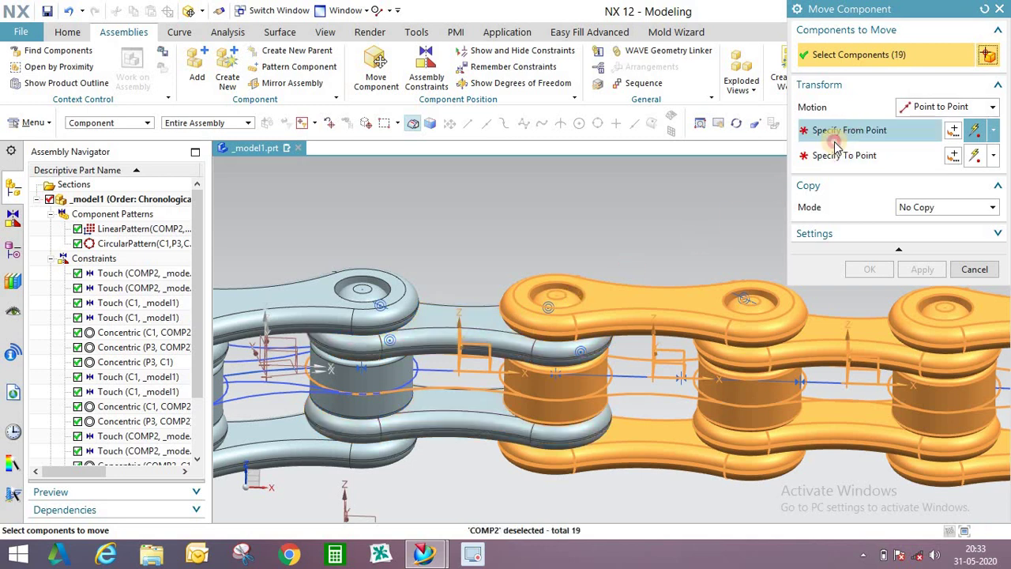
scroll(553, 316, "up", 3)
middle_click_drag(564, 299, 465, 346)
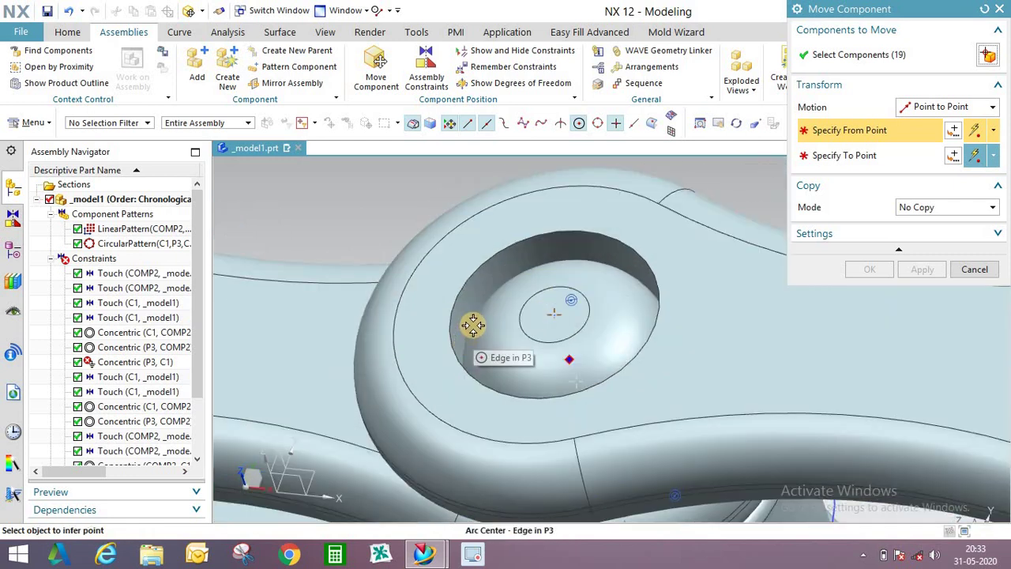
left_click(490, 285)
scroll(519, 228, "down", 5)
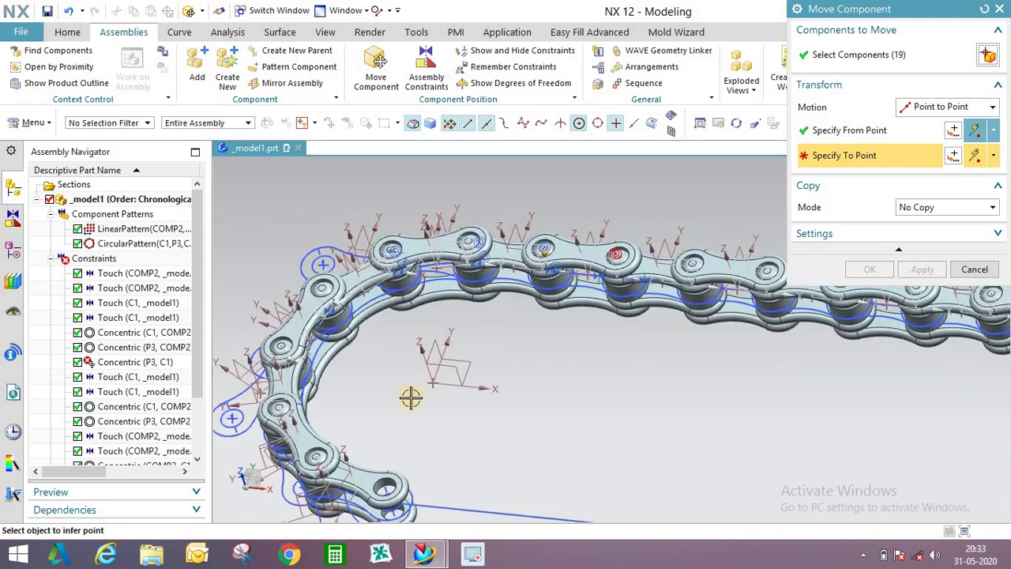
scroll(380, 489, "up", 5)
scroll(406, 439, "down", 3)
middle_click_drag(406, 344, 409, 328)
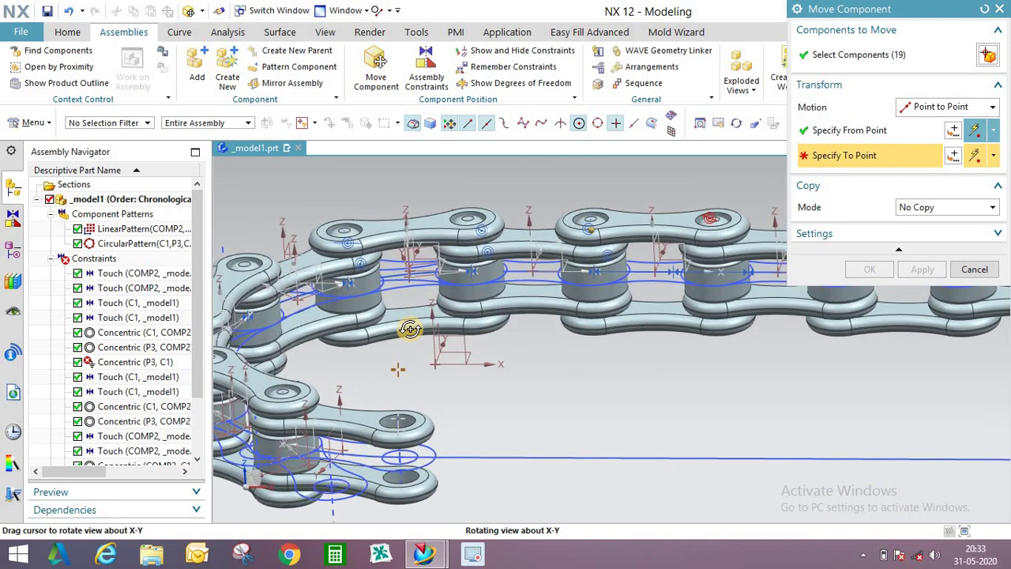
scroll(394, 417, "up", 2)
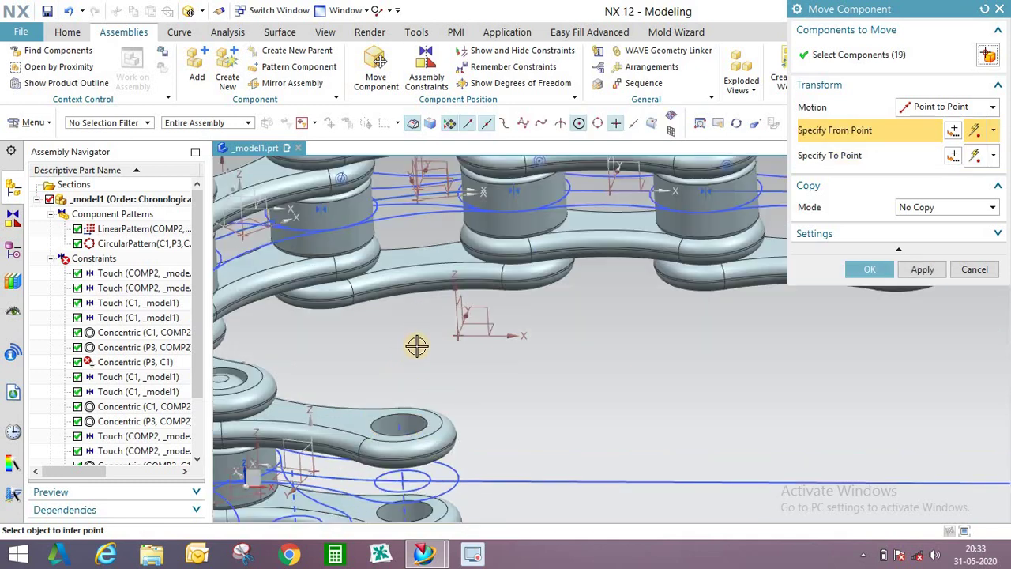
- Try setting the move to copy the straight run, with the base point at the first outer link's pin center
left_click(926, 207)
left_click(924, 237)
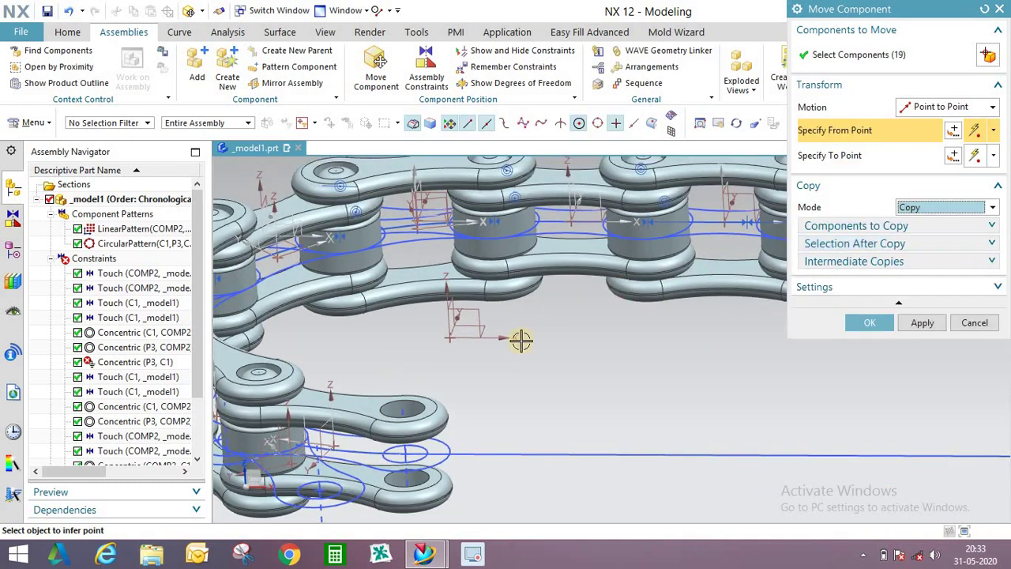
scroll(521, 340, "down", 3)
scroll(548, 229, "up", 3)
middle_click_drag(559, 237, 553, 264)
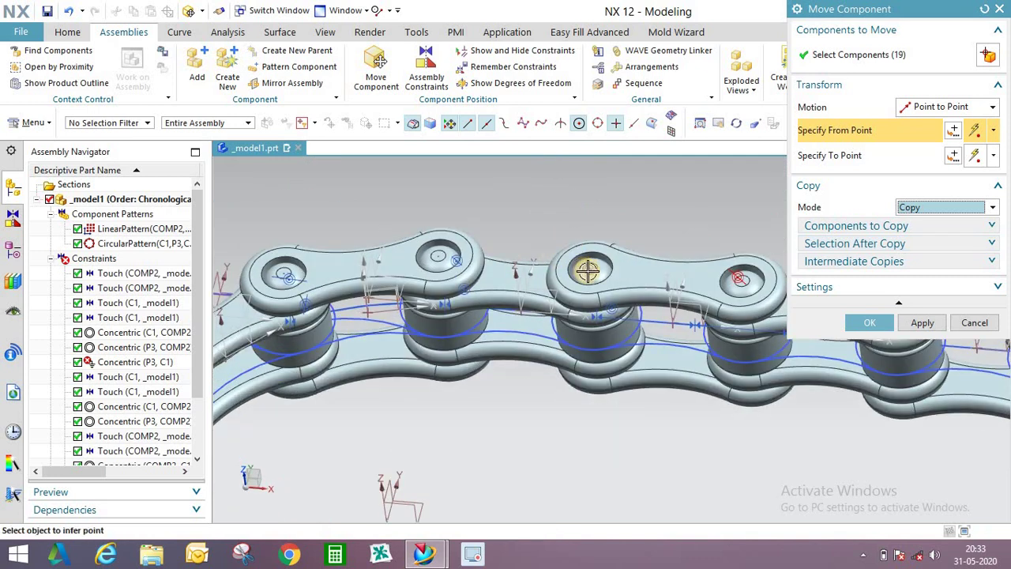
scroll(550, 271, "up", 3)
left_click(551, 274)
- Try to place the copied straight run with its base point at the open lower link's upper hole center
scroll(595, 169, "down", 5)
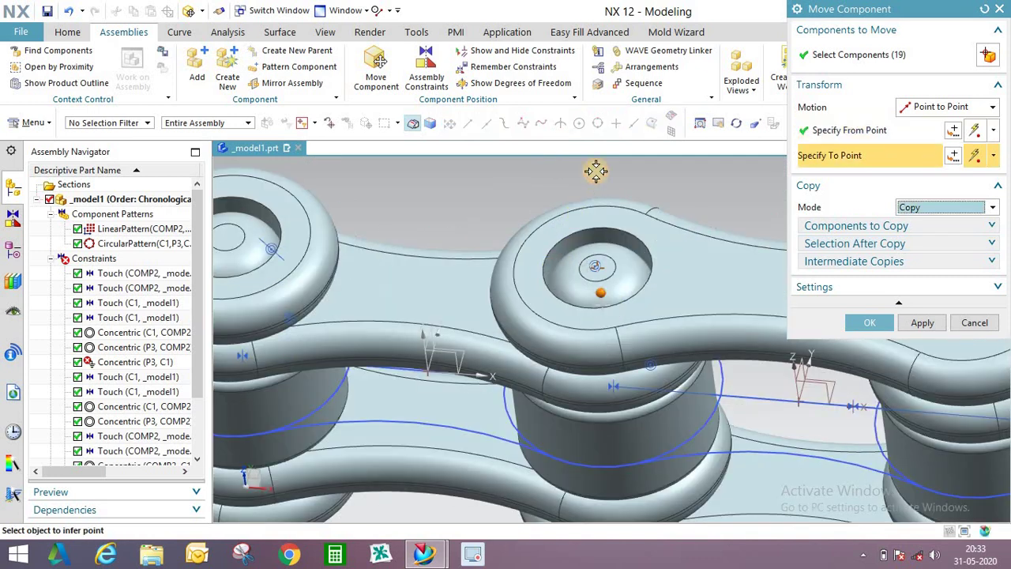
middle_click_drag(655, 199, 603, 311)
scroll(638, 260, "up", 5)
scroll(624, 257, "up", 1)
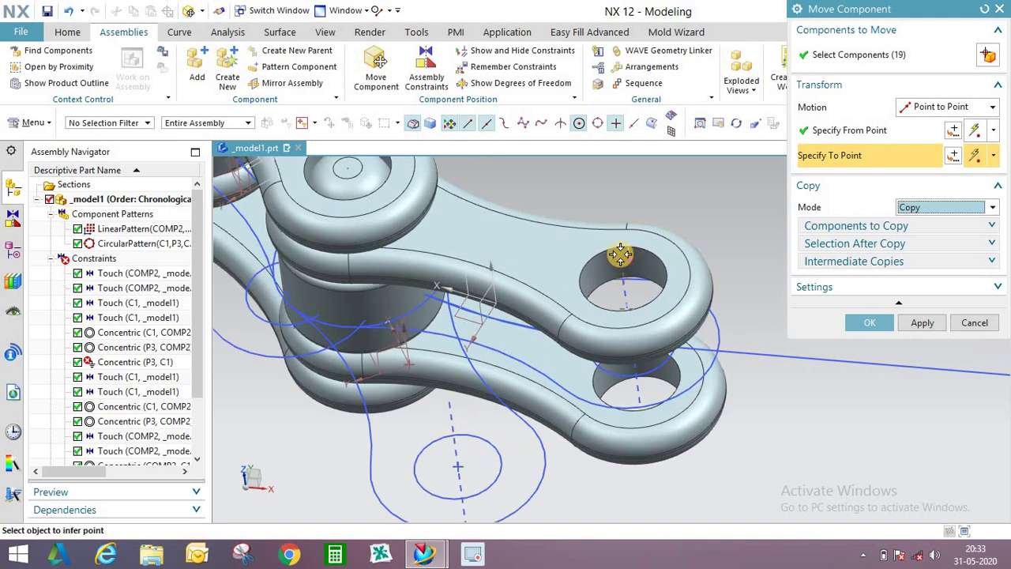
left_click(591, 239)
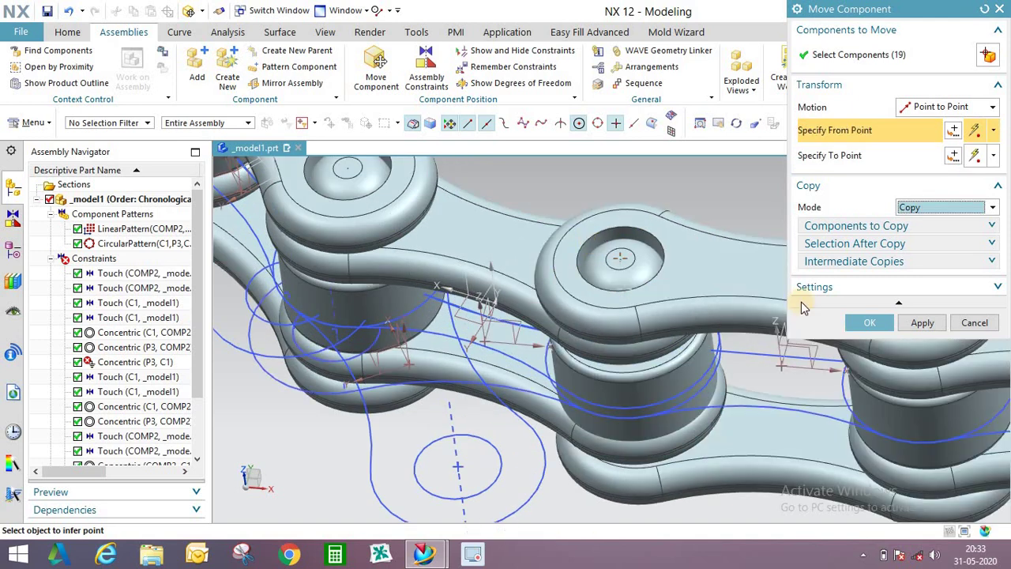
left_click(870, 323)
middle_click_drag(651, 290, 641, 242)
scroll(562, 282, "down", 1)
scroll(636, 259, "up", 2)
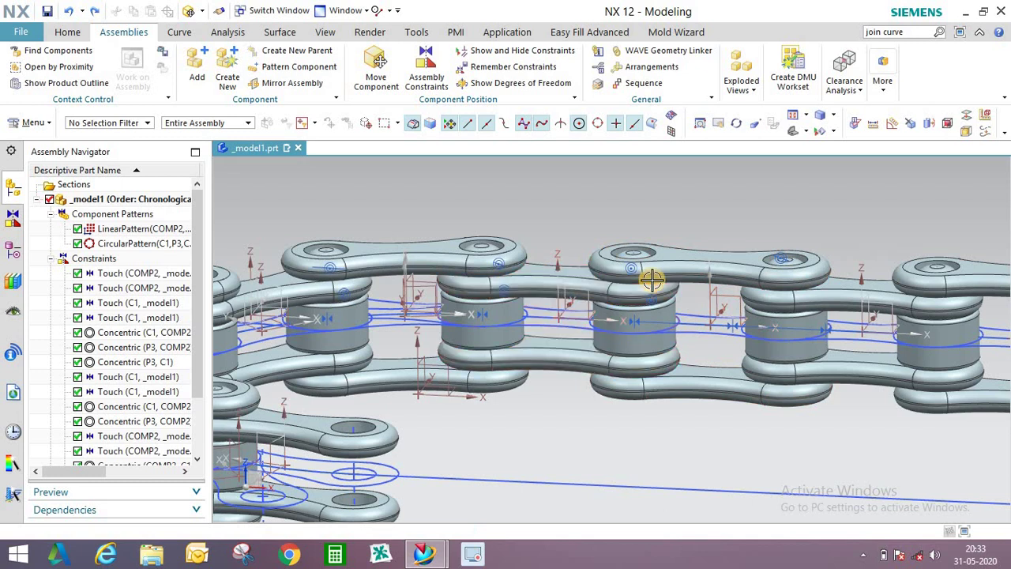
- Set the translucency of the straight run's first outer C1 link to 60
key("ctrl+j")
left_click(717, 255)
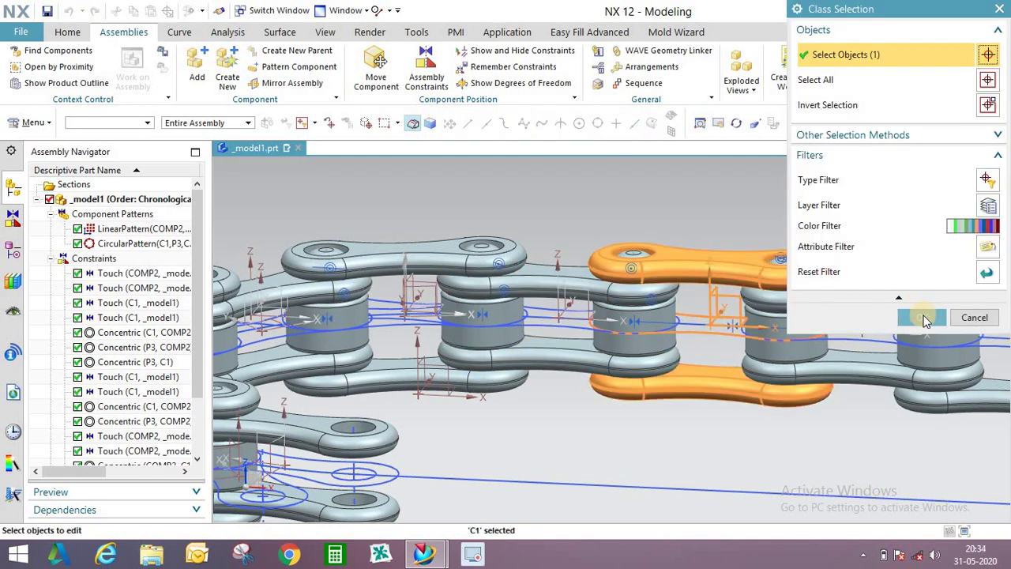
left_click(922, 317)
left_click(929, 219)
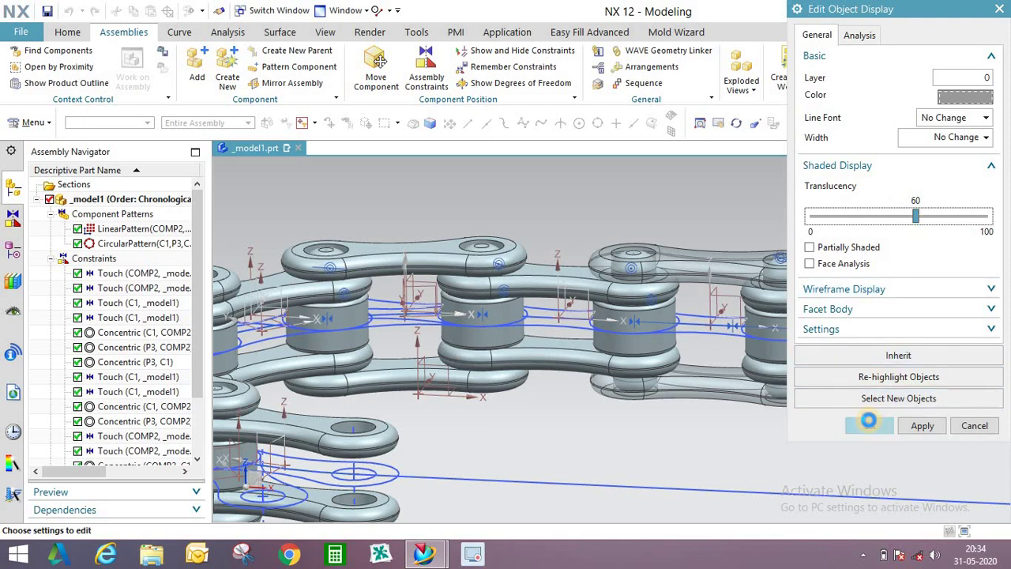
left_click(869, 425)
- Start Move Component in Copy mode on the straight chain run, leaving out the inner COMP2 link next to the curved end
scroll(626, 258, "up", 5)
middle_click_drag(630, 255, 553, 260)
scroll(508, 266, "down", 8)
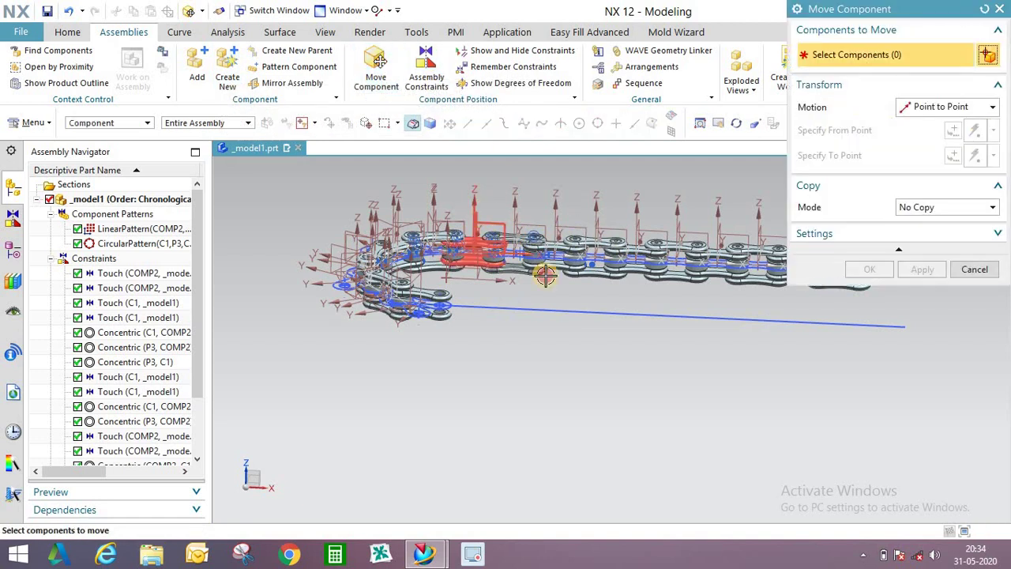
left_click(913, 324)
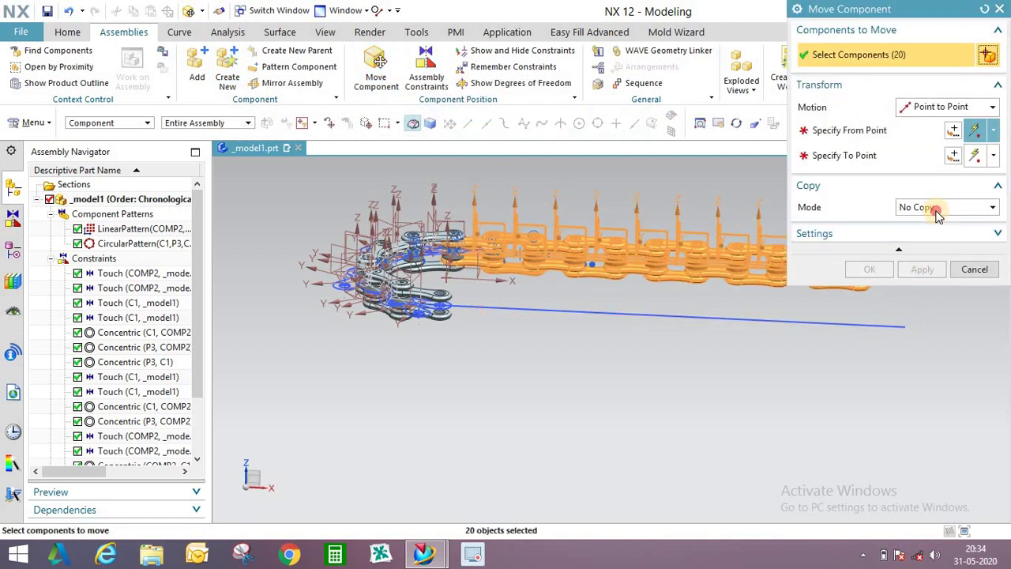
left_click(909, 236)
scroll(521, 251, "down", 5)
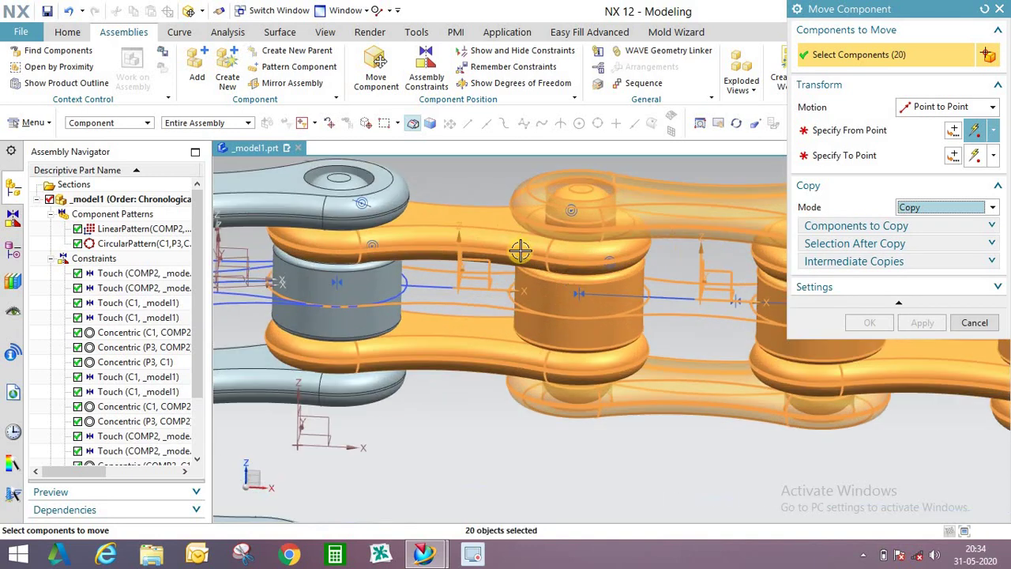
left_click(556, 275, "shift")
scroll(564, 221, "up", 3)
middle_click_drag(564, 221, 664, 276)
scroll(652, 252, "up", 2)
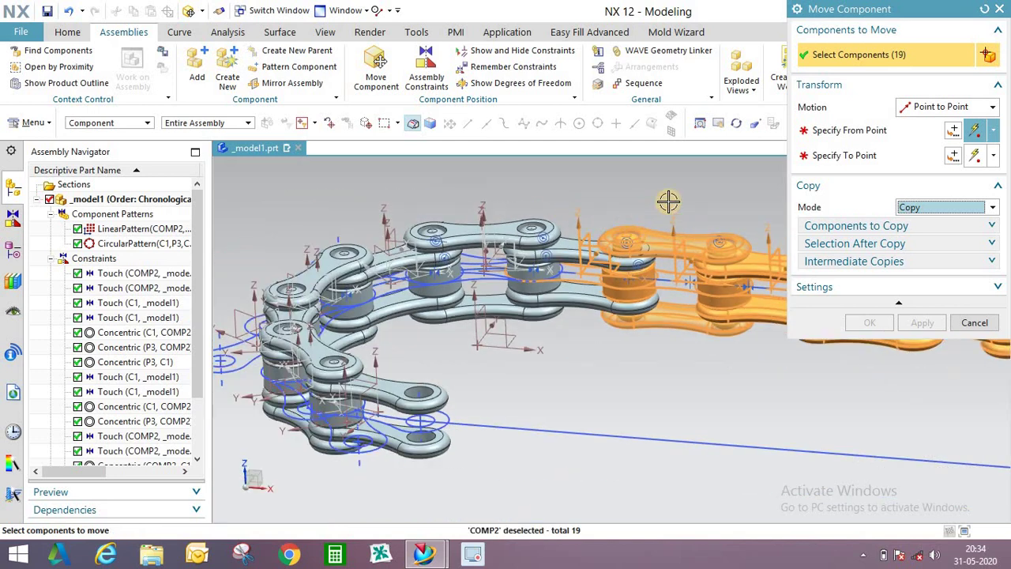
- Copy the run from the lower pin-edge center inside the translucent outer link to the open lower link's upper hole center
left_click(849, 130)
scroll(636, 225, "down", 5)
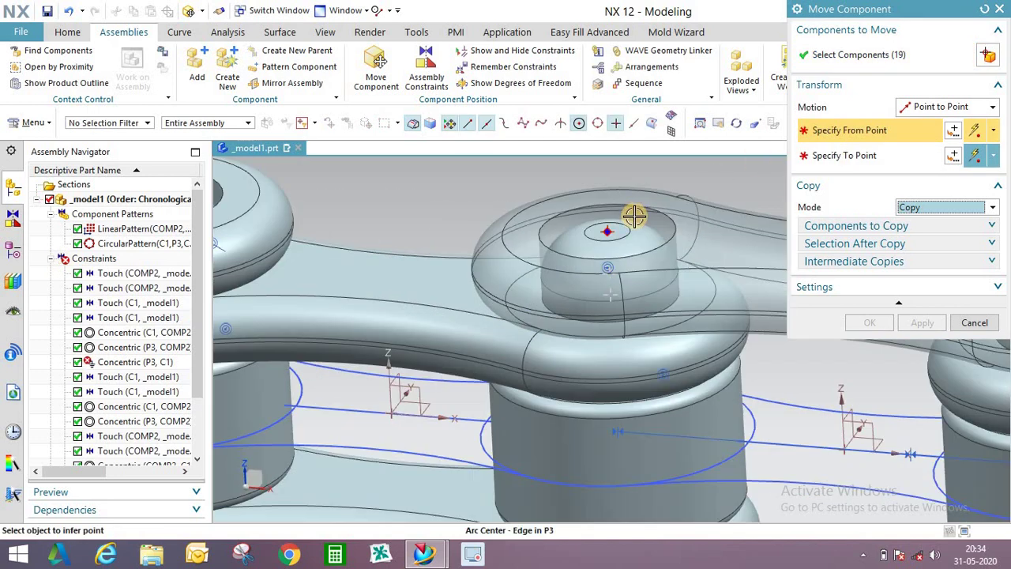
middle_click_drag(635, 218, 595, 251)
scroll(558, 318, "down", 4)
left_click(553, 319)
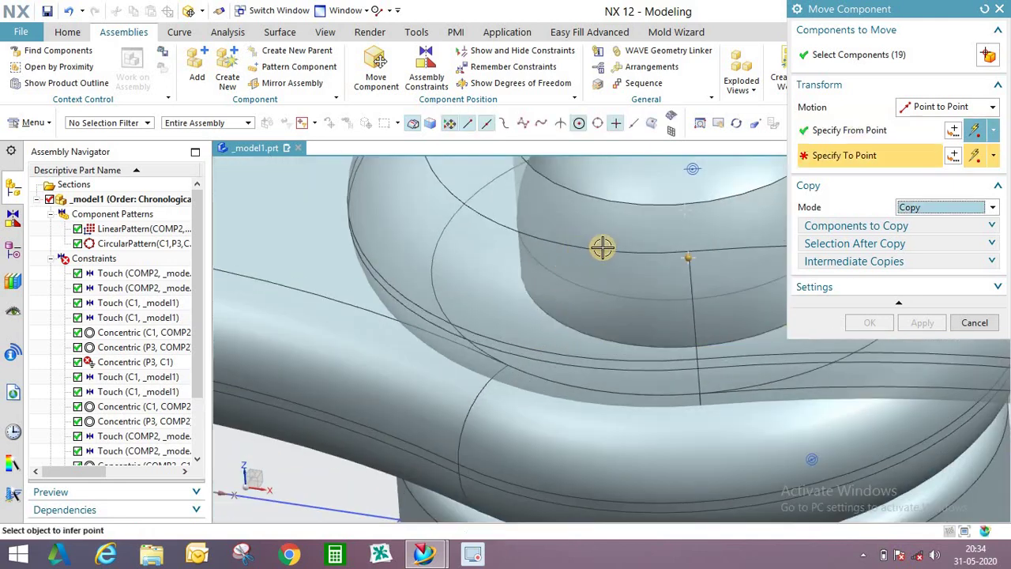
scroll(669, 253, "up", 6)
scroll(447, 445, "down", 6)
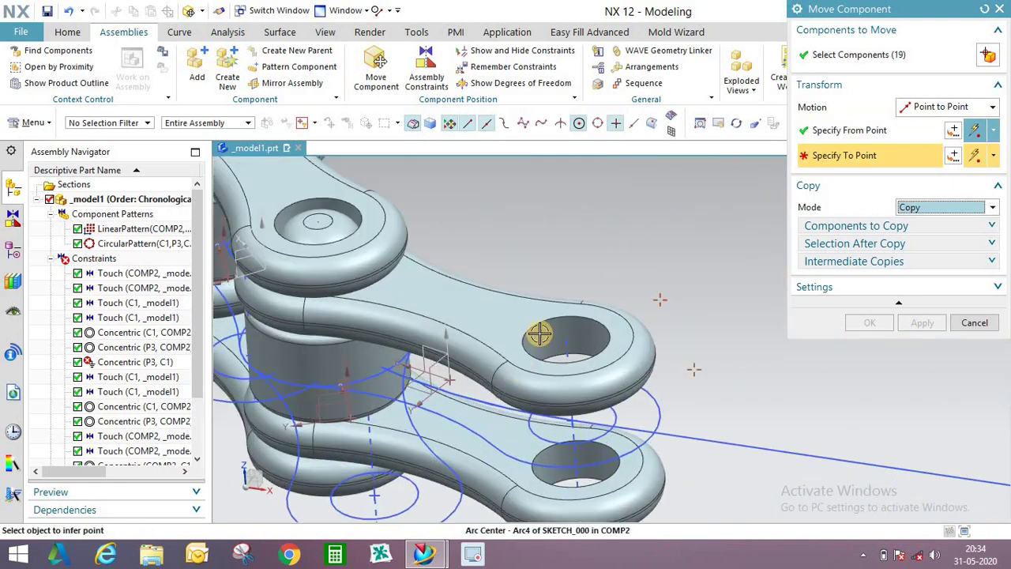
mouse_move(503, 297)
middle_mouse_down()
mouse_move(481, 266)
mouse_move(480, 316)
mouse_move(498, 289)
mouse_move(493, 299)
middle_mouse_up()
left_click(870, 322)
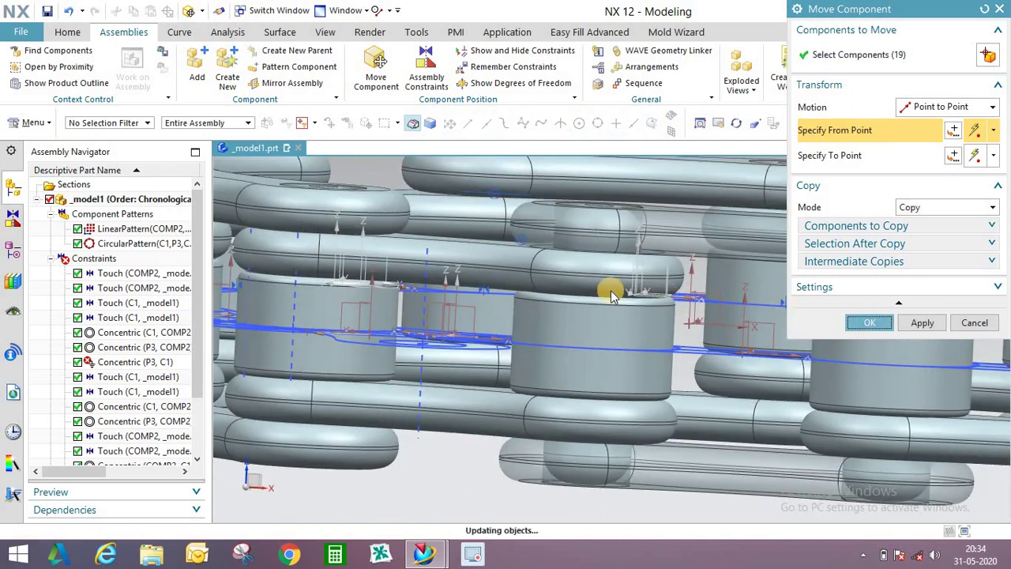
- Examine the two straight runs in angled and flat views, comparing where their free ends stop
scroll(514, 327, "down", 8)
middle_click_drag(551, 334, 443, 336)
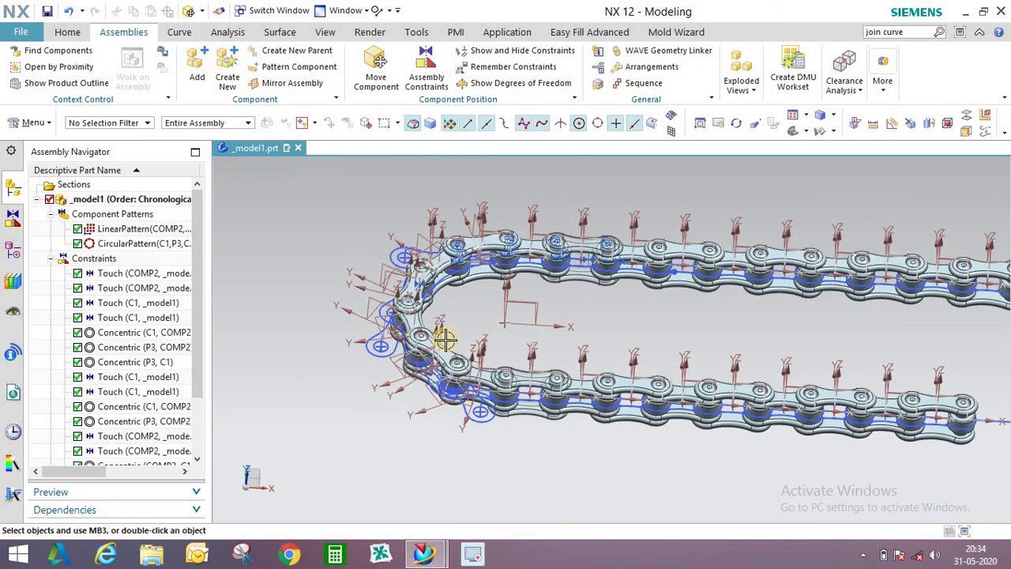
scroll(443, 337, "down", 2)
middle_click_drag(545, 331, 911, 332)
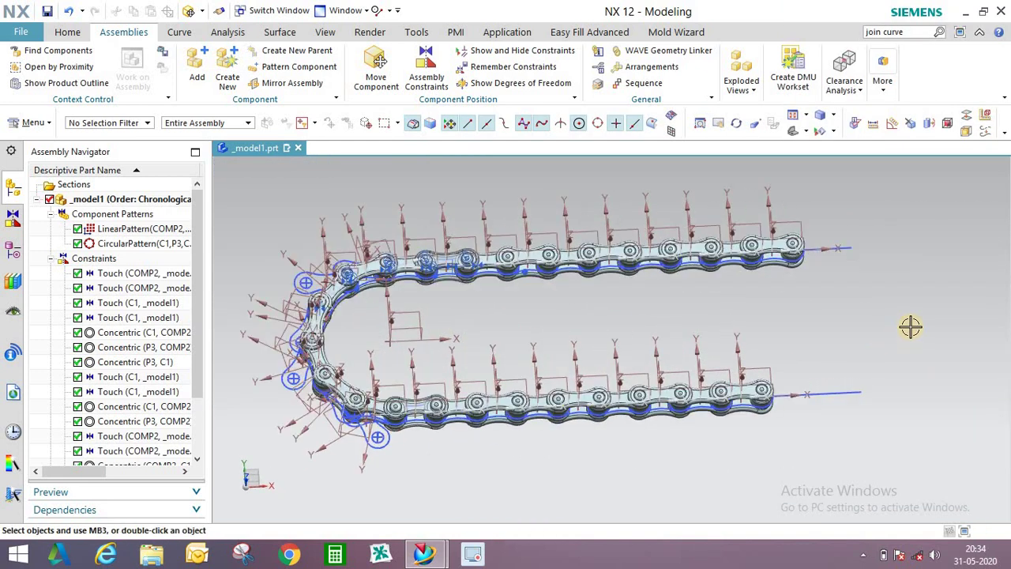
key("F8")
scroll(839, 363, "up", 1)
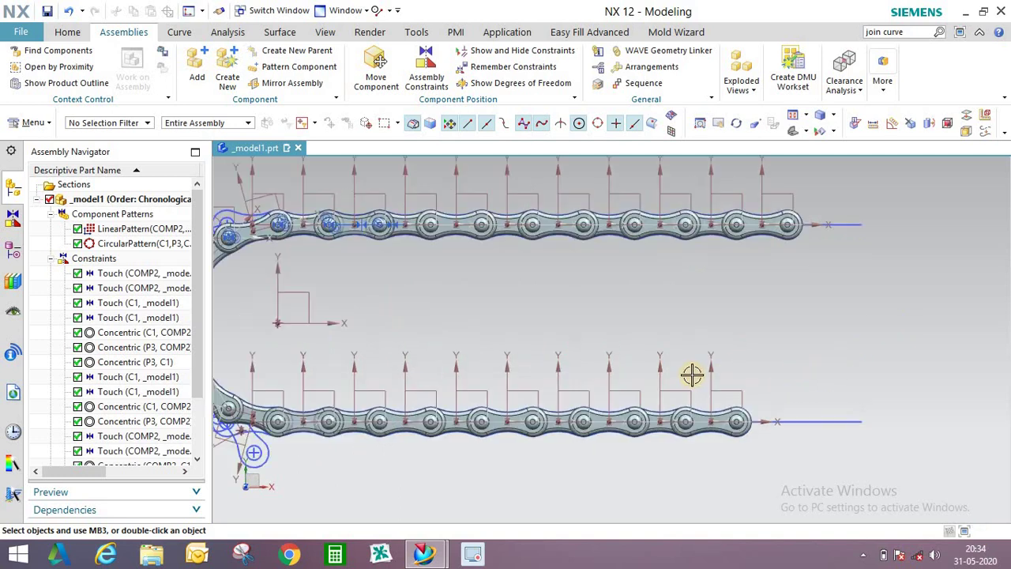
middle_click_drag(759, 375, 714, 379, "shift")
scroll(664, 399, "down", 1)
scroll(731, 379, "up", 2)
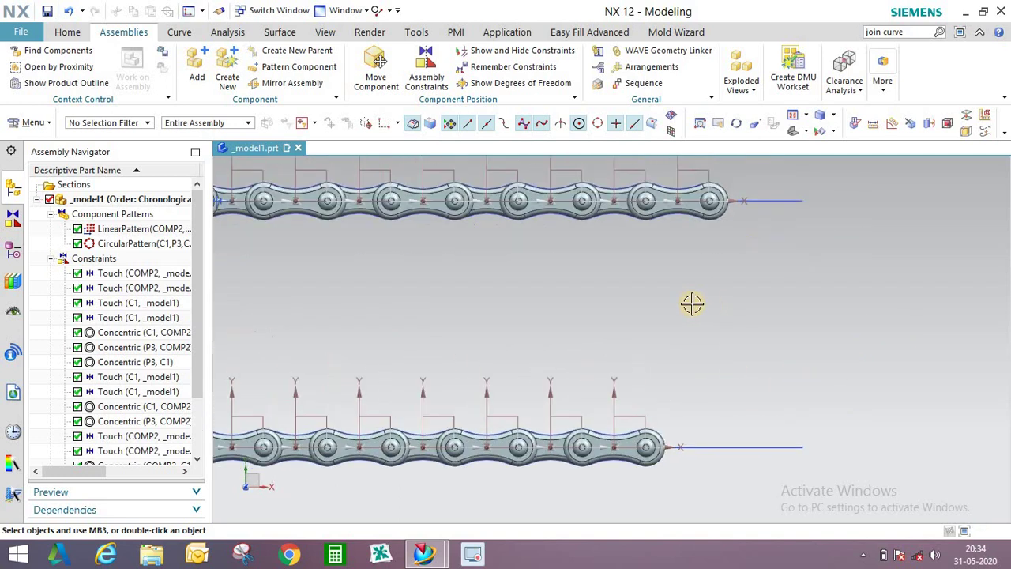
left_click(906, 123)
scroll(676, 195, "up", 2)
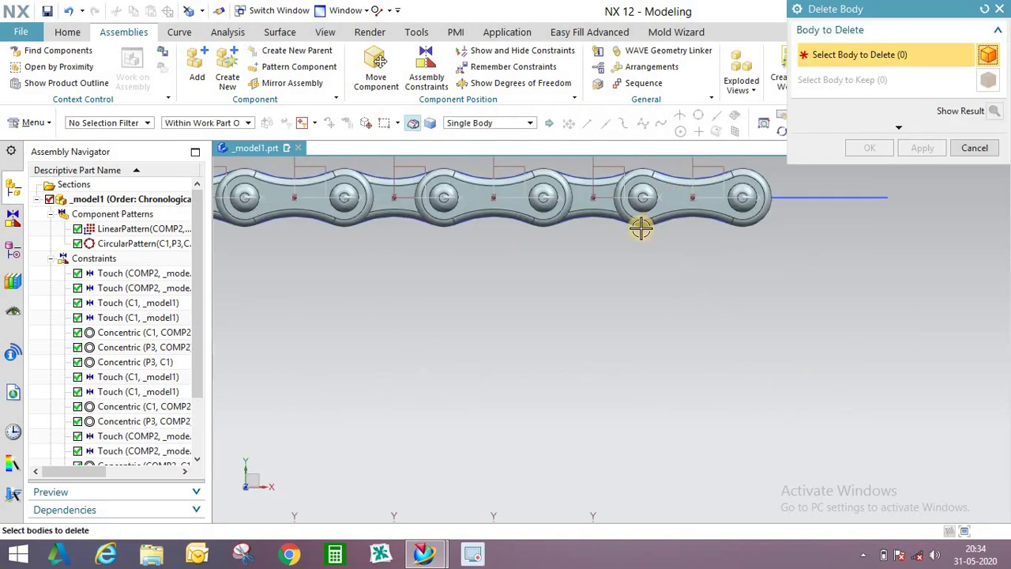
scroll(641, 227, "down", 4)
scroll(695, 198, "up", 3)
left_click(974, 149)
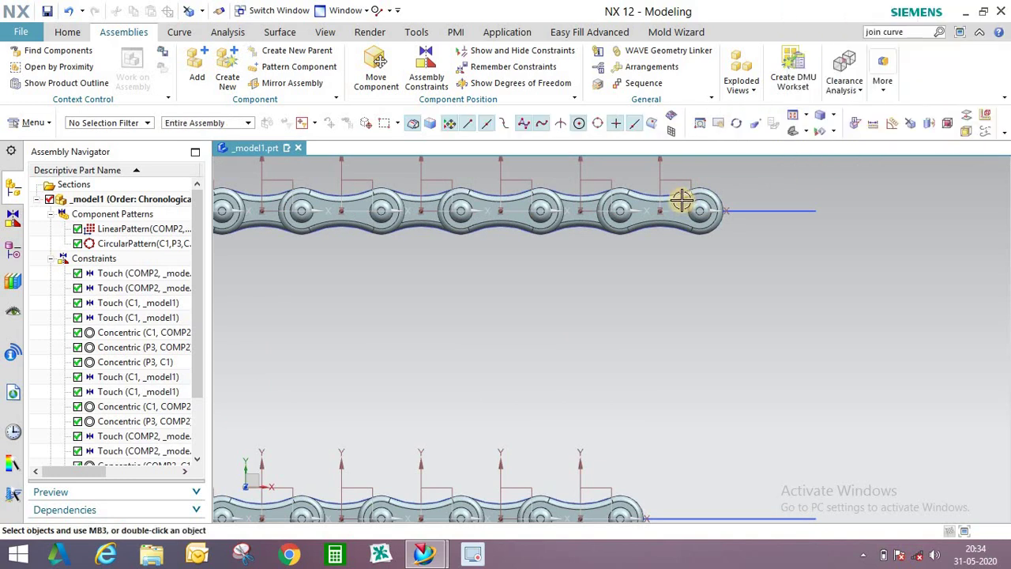
- Hide the outer link at the upper run's free end and its remaining P3 end pin
scroll(679, 198, "up", 2)
right_click(670, 185)
left_click(712, 146)
scroll(662, 203, "down", 3)
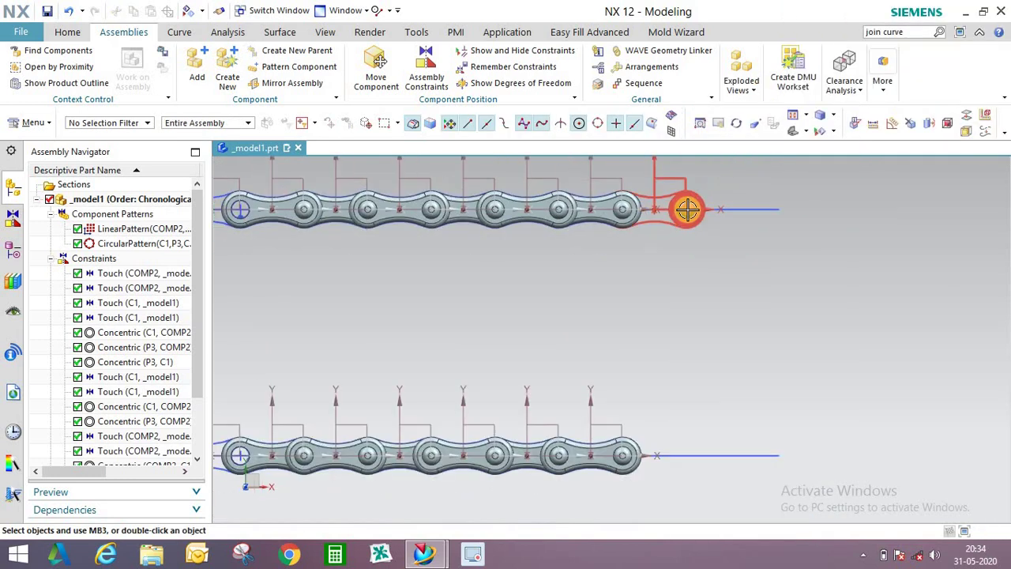
scroll(692, 209, "up", 2)
right_click(687, 207)
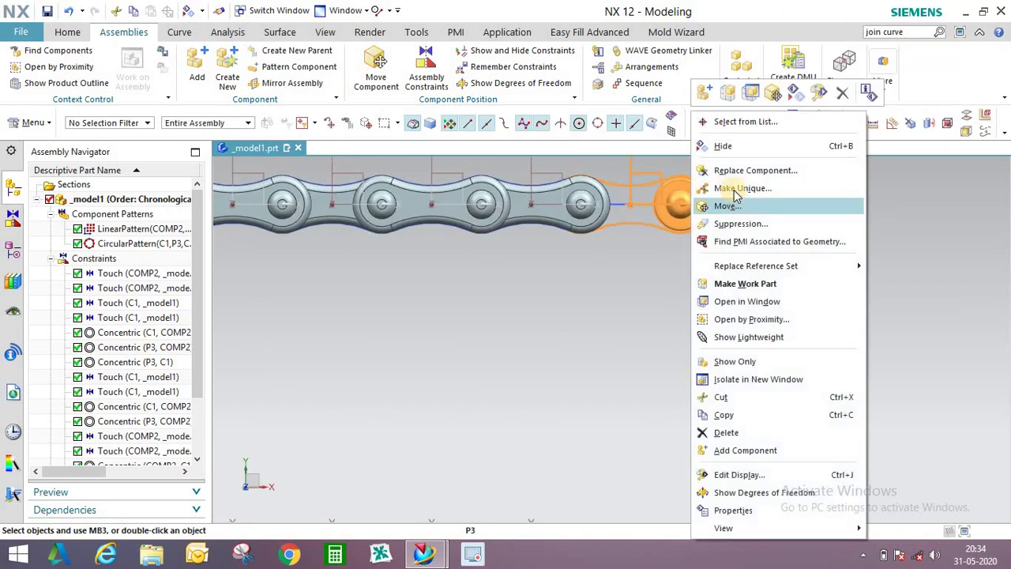
left_click(723, 149)
scroll(659, 244, "down", 3)
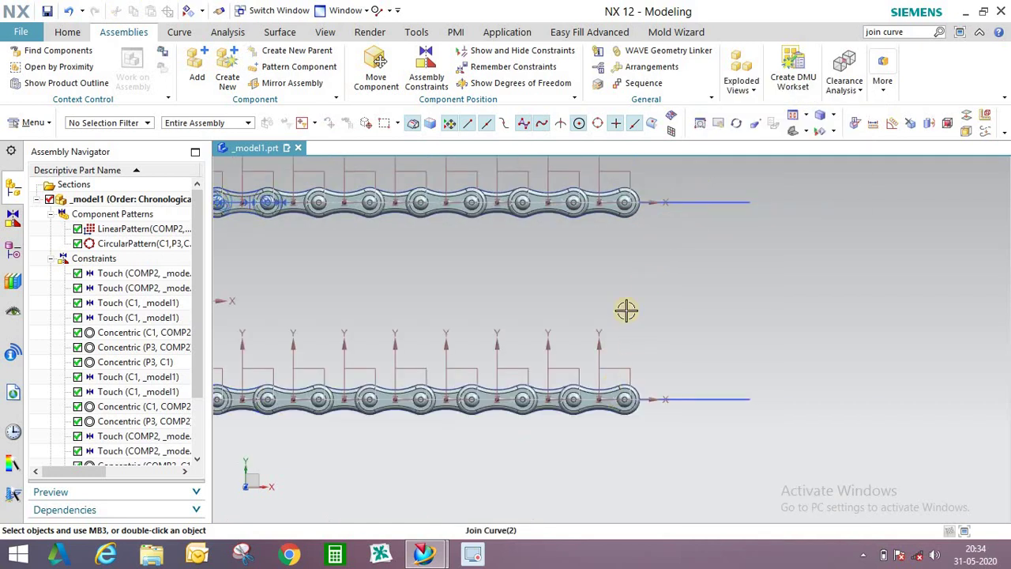
- Start the Mirror Assemblies wizard and select all visible chain components for mirroring
middle_click_drag(626, 259, 428, 356)
scroll(592, 355, "up", 3)
scroll(607, 326, "down", 4)
scroll(427, 356, "up", 4)
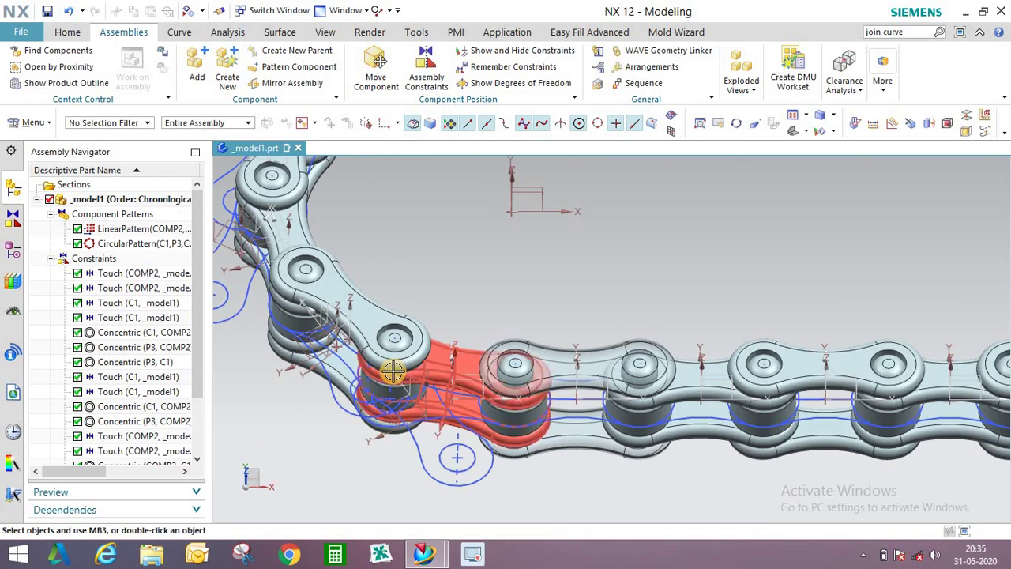
scroll(417, 345, "down", 5)
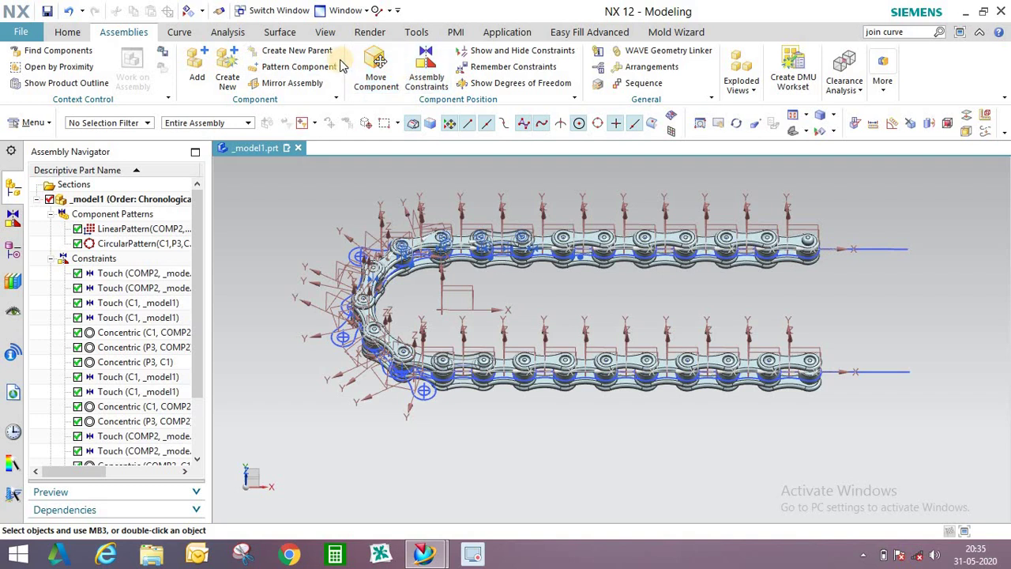
left_click(293, 84)
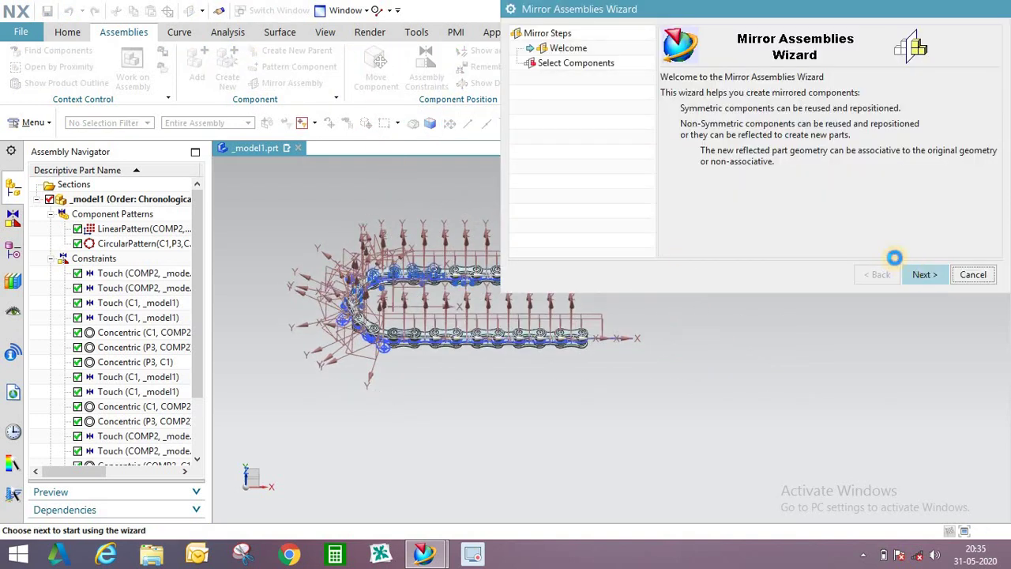
left_click(922, 274)
scroll(459, 294, "down", 2)
scroll(481, 264, "up", 2)
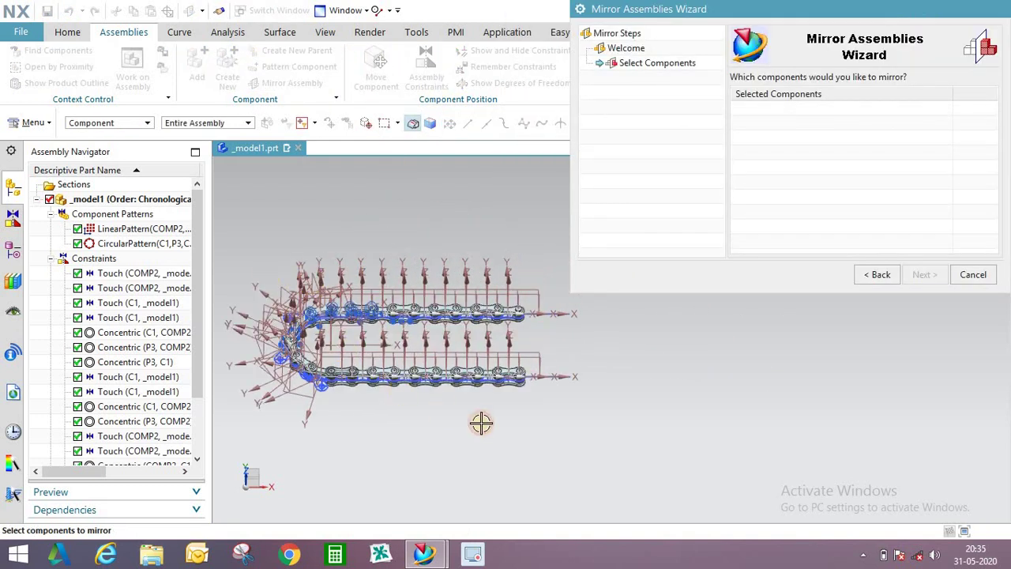
key("ctrl+a")
scroll(564, 361, "up", 5)
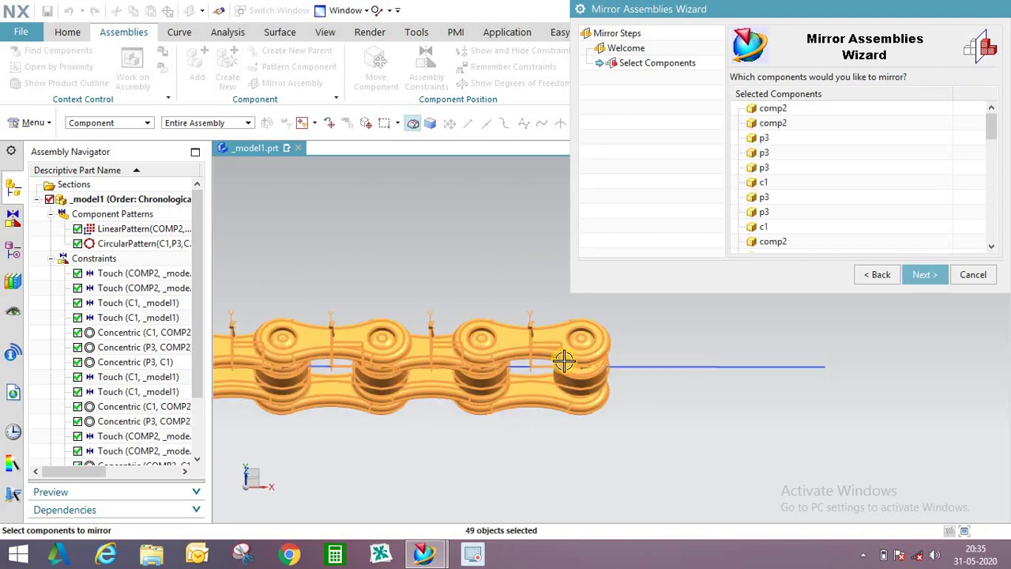
- Exclude the free-end link and its P3 pin on both straight runs from the mirror selection, and accept the selection
left_click(596, 359, "shift")
left_click(577, 372, "shift")
scroll(522, 434, "down", 3)
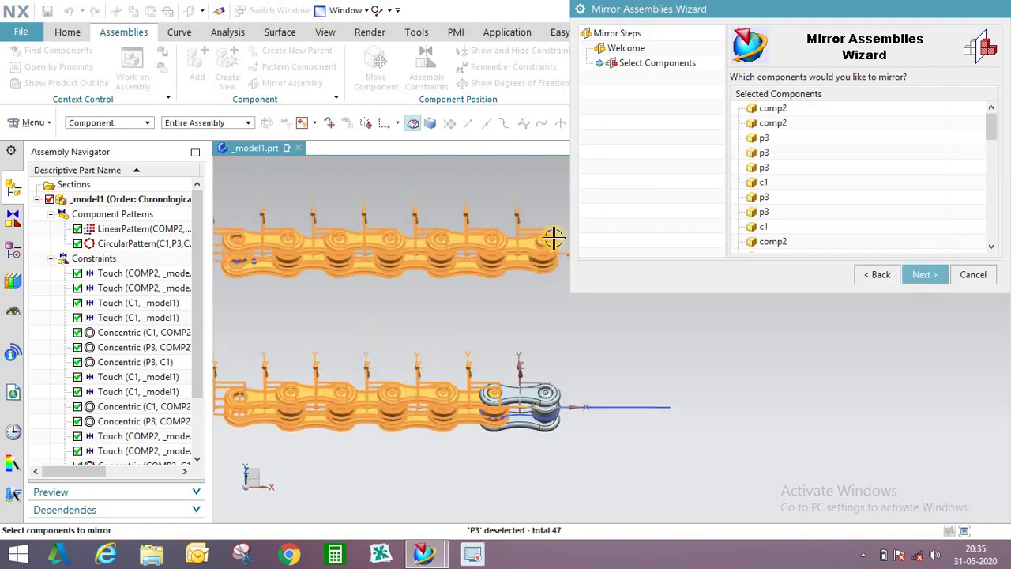
scroll(550, 237, "up", 4)
left_click(546, 297, "shift")
left_click(548, 247, "shift")
scroll(514, 241, "down", 5)
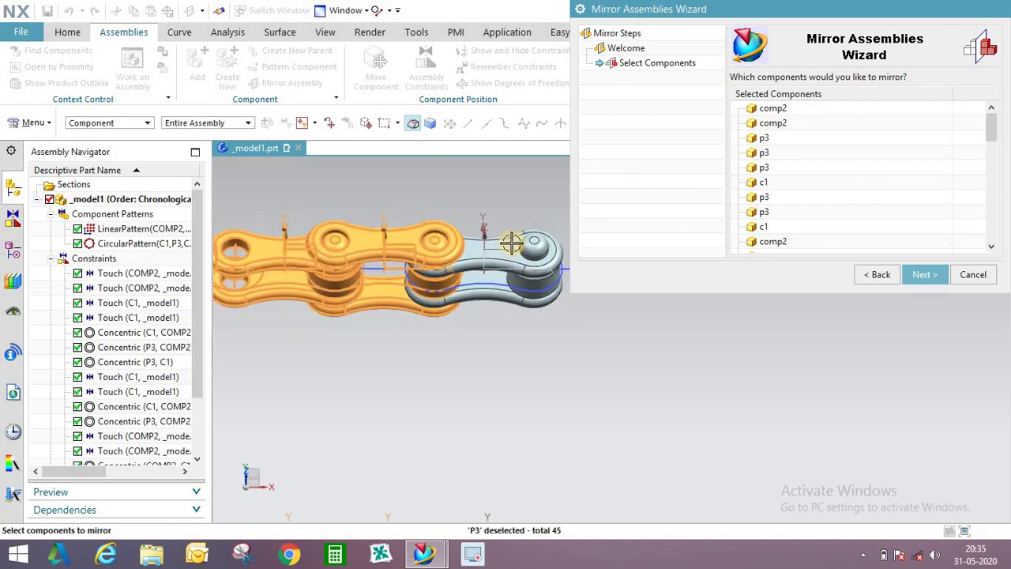
left_click(920, 275)
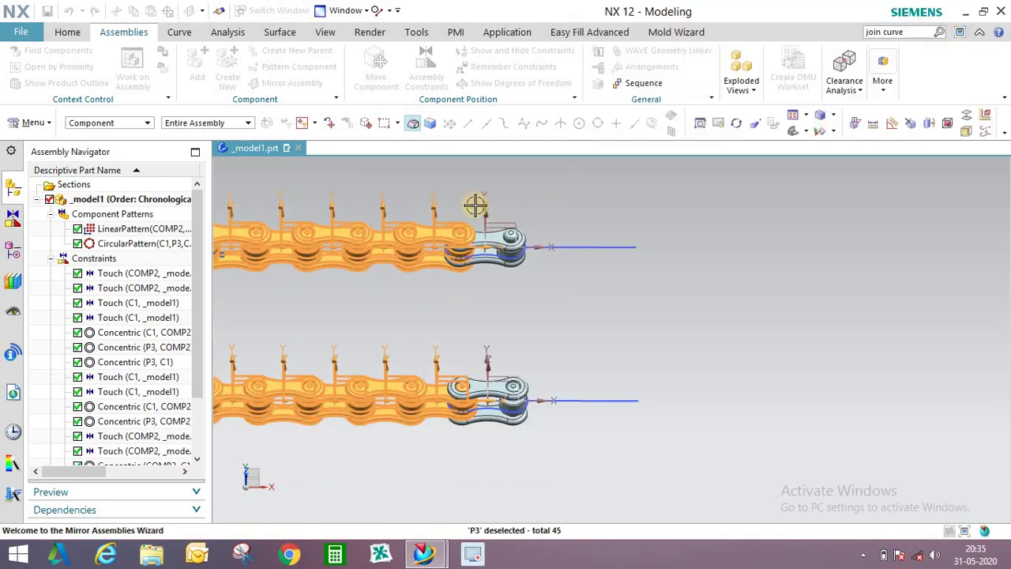
- Use the plane crossing the lower run's end link, perpendicular to the run, as the mirror plane
middle_click_drag(490, 181, 453, 411)
scroll(453, 419, "up", 5)
scroll(462, 386, "down", 4)
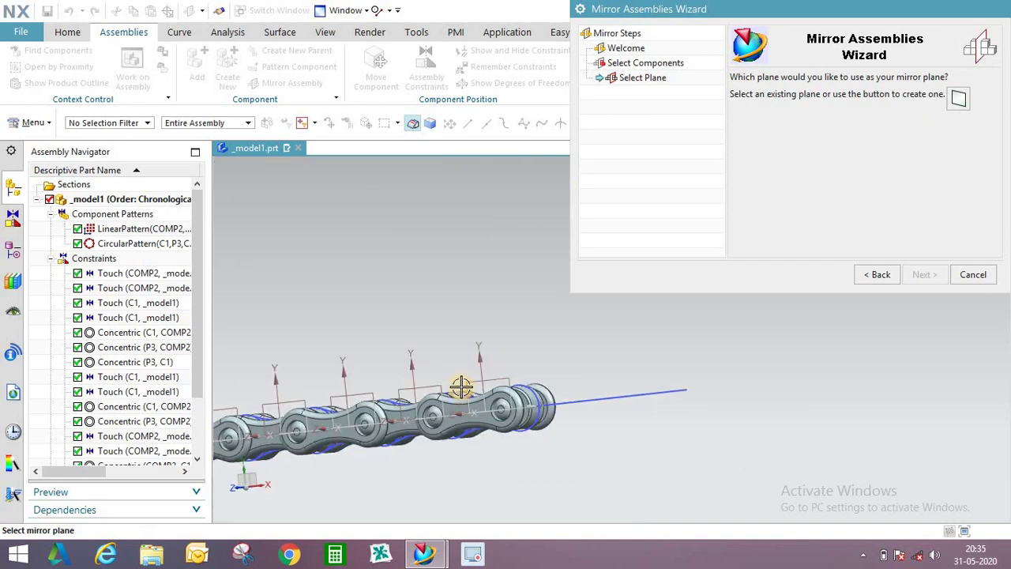
left_click(921, 275)
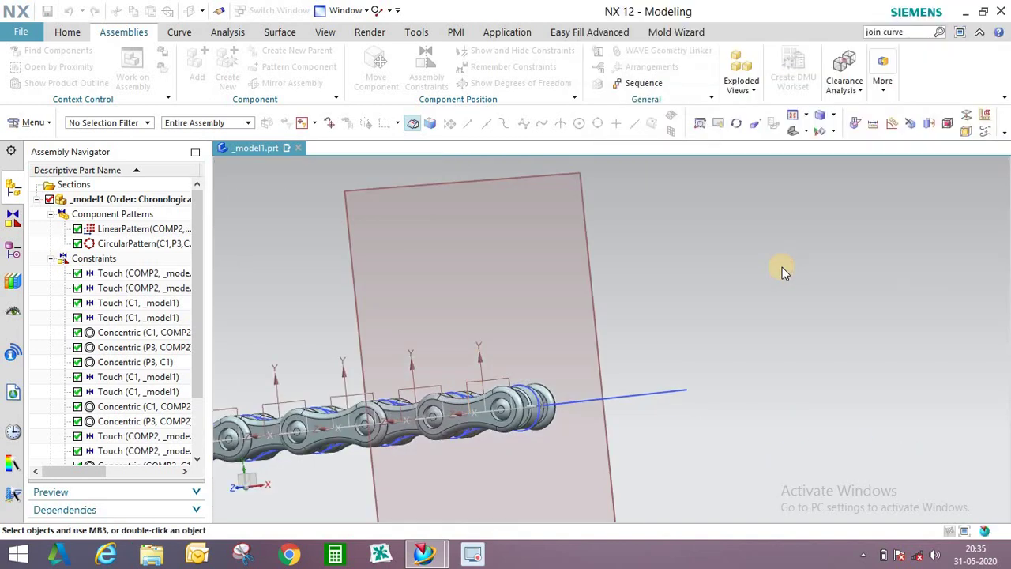
- Accept the default naming and mirror setup, and finish mirroring the half chain across the selected plane
left_click(922, 274)
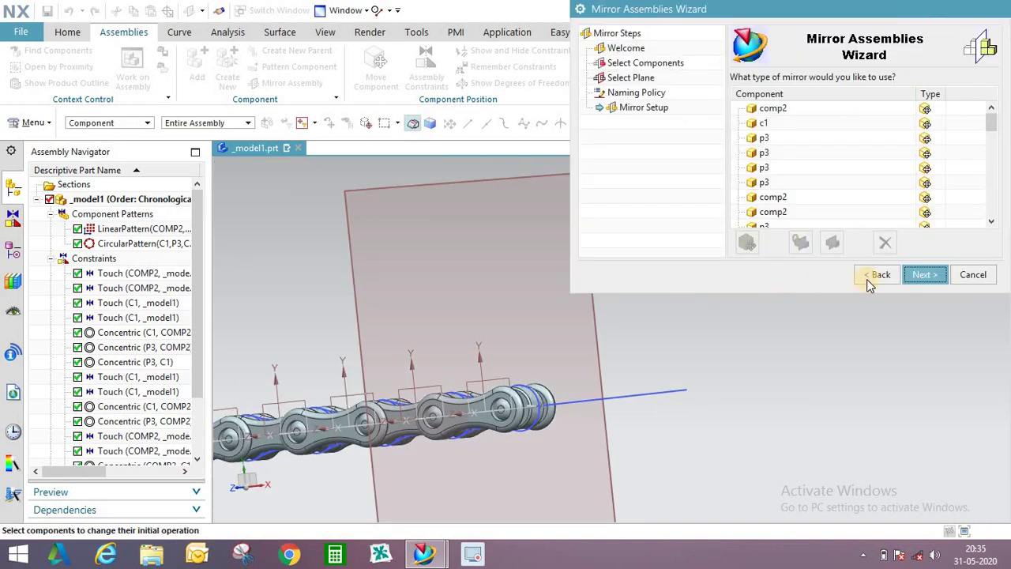
left_click(919, 274)
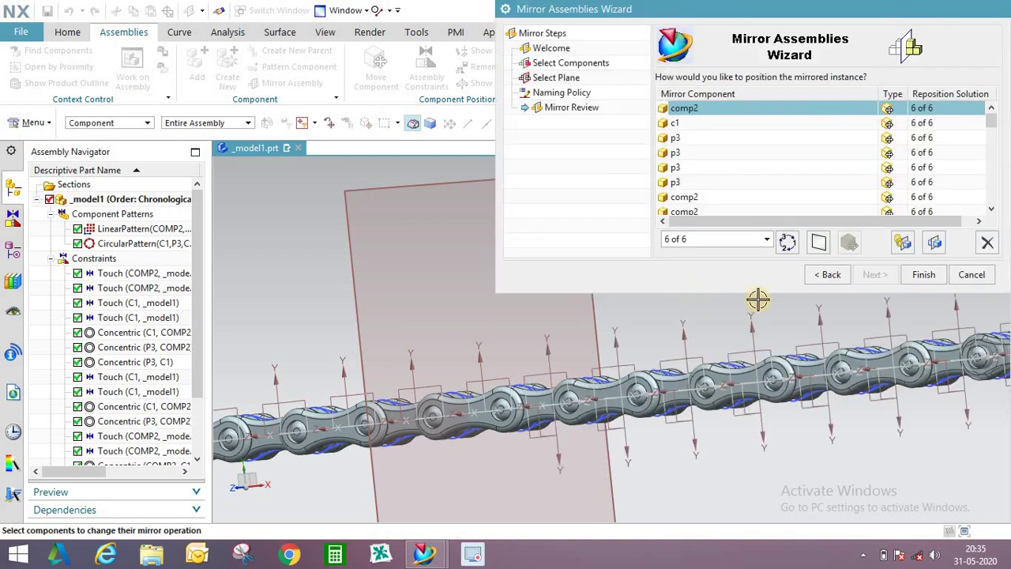
left_click(921, 273)
scroll(700, 371, "down", 3)
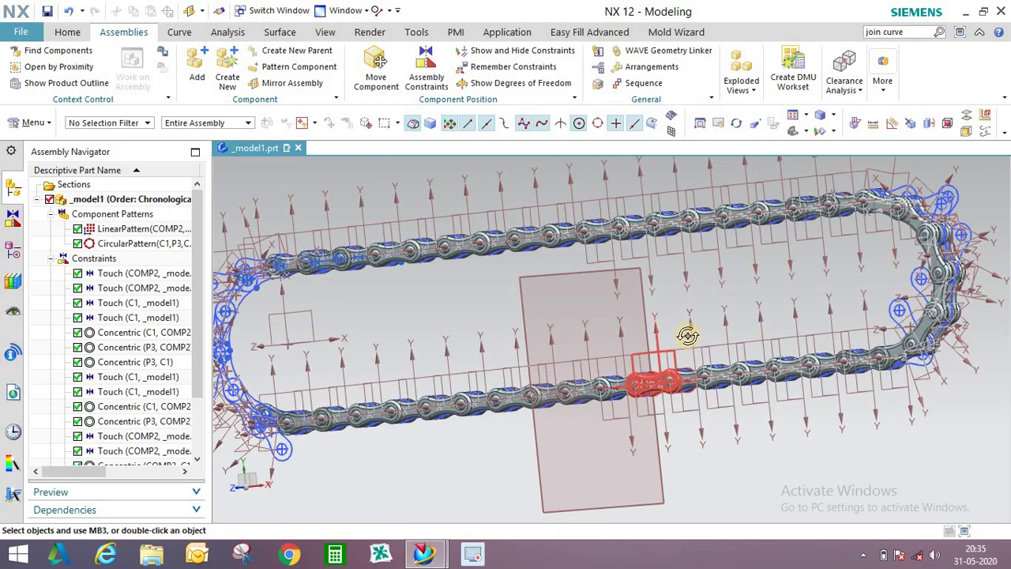
- Hide all datums, sketches and assembly constraints so that the chain bodies stand clear
middle_click_drag(688, 336, 849, 131)
scroll(675, 306, "down", 2)
left_click(836, 129)
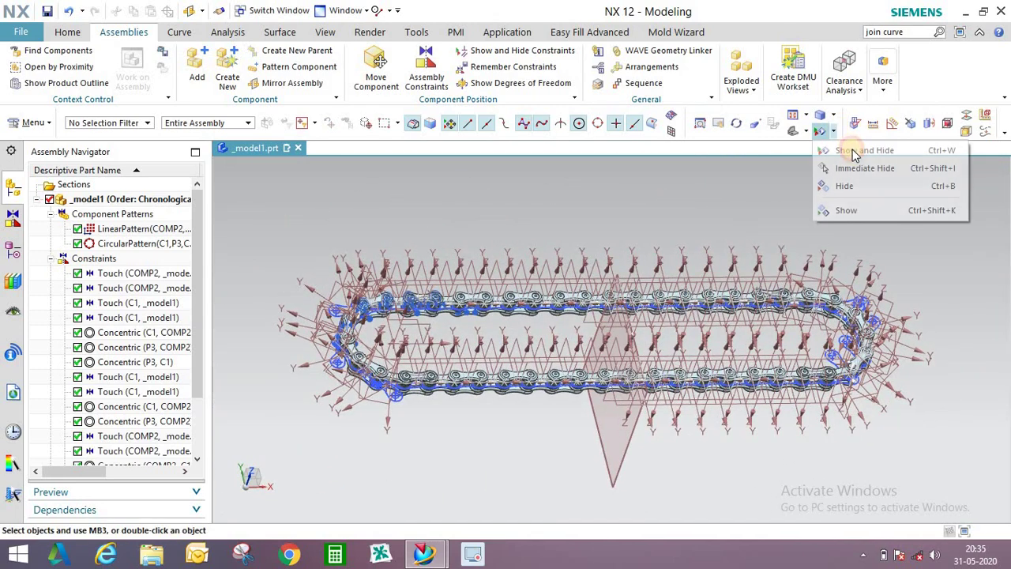
left_click(857, 143)
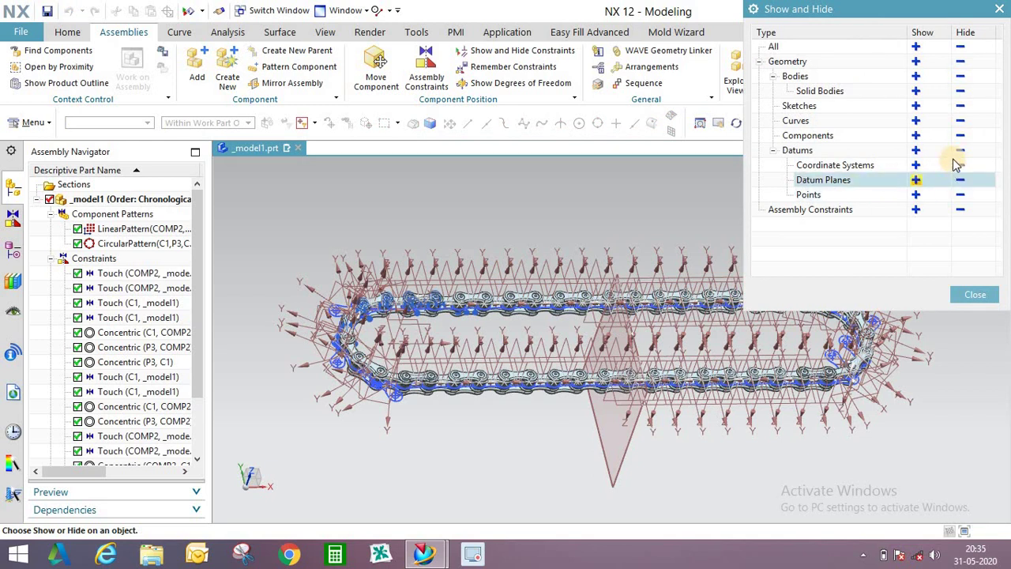
left_click(960, 150)
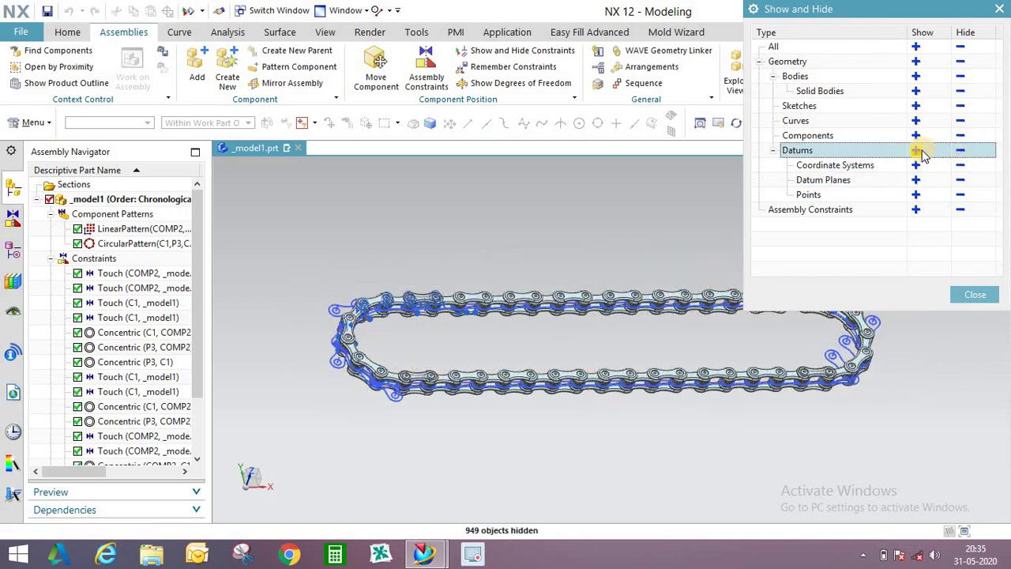
left_click(961, 108)
left_click(957, 120)
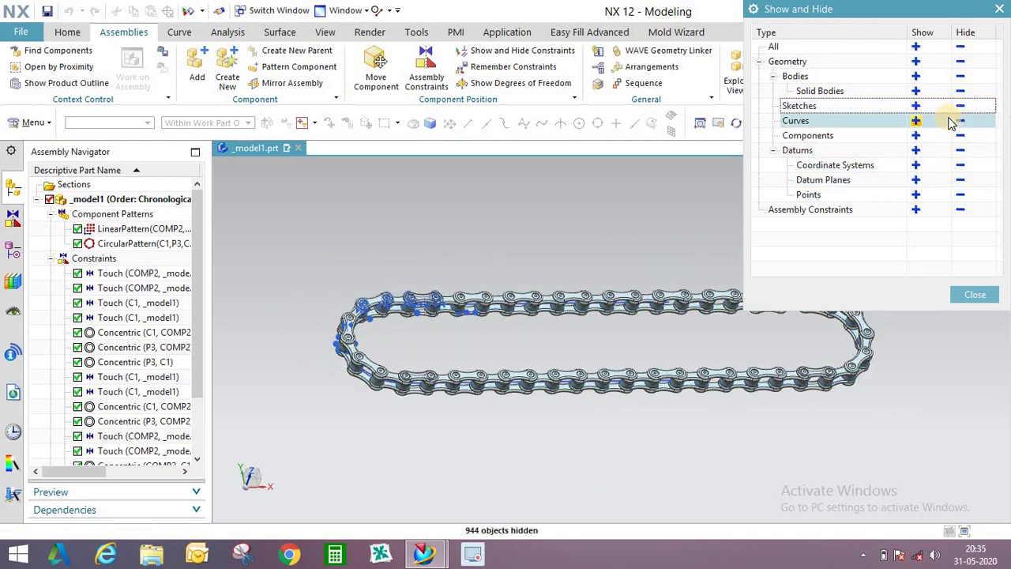
left_click(960, 210)
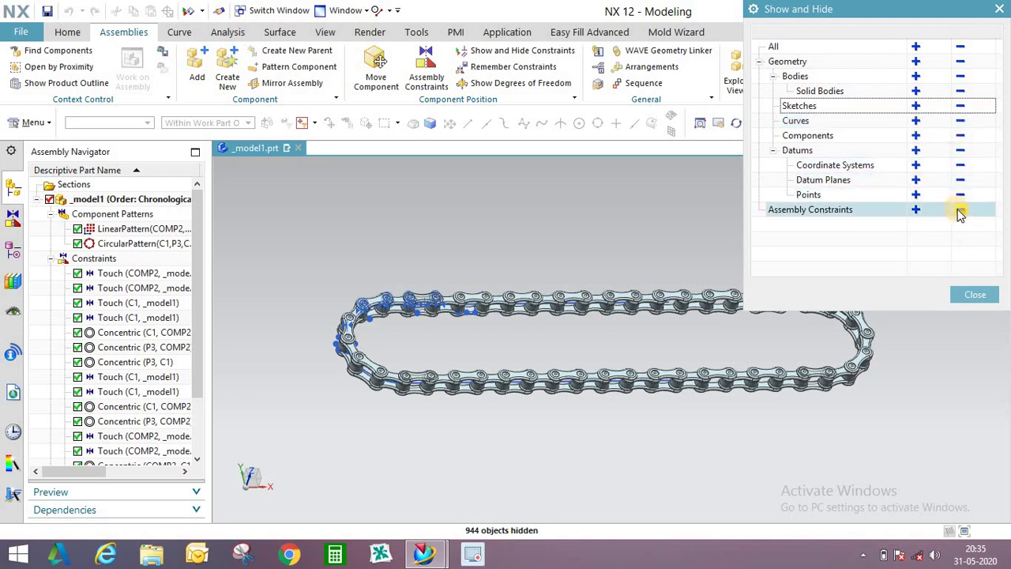
left_click(974, 294)
- Examine the links around the chain's curved end in the flat side view and at an angle
scroll(445, 347, "up", 3)
middle_click_drag(582, 288, 576, 253)
key("F8")
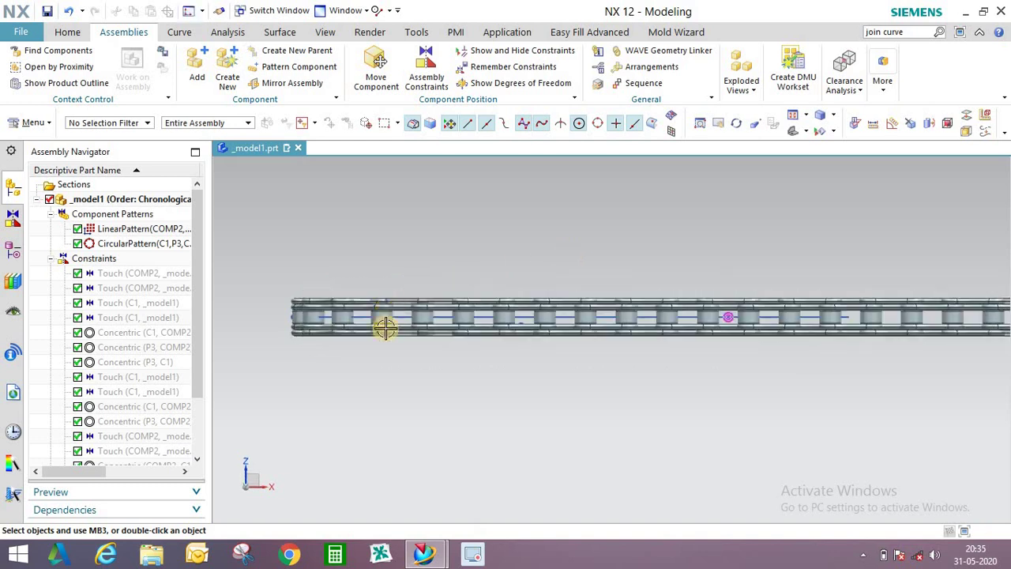
scroll(384, 325, "up", 8)
scroll(451, 300, "down", 5)
middle_click_drag(461, 300, 404, 308)
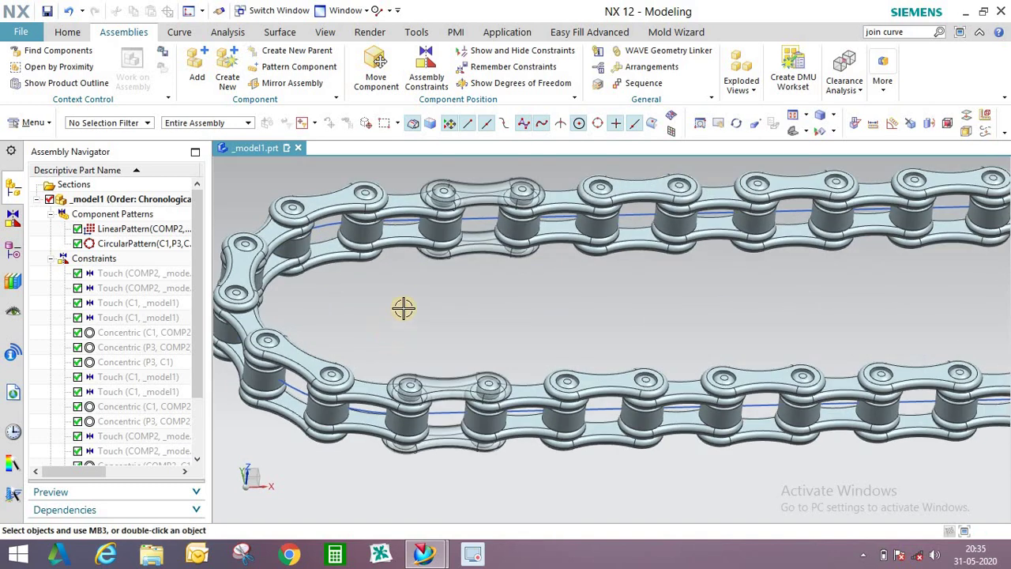
scroll(406, 305, "down", 7)
left_click(417, 291)
key("ctrl+j")
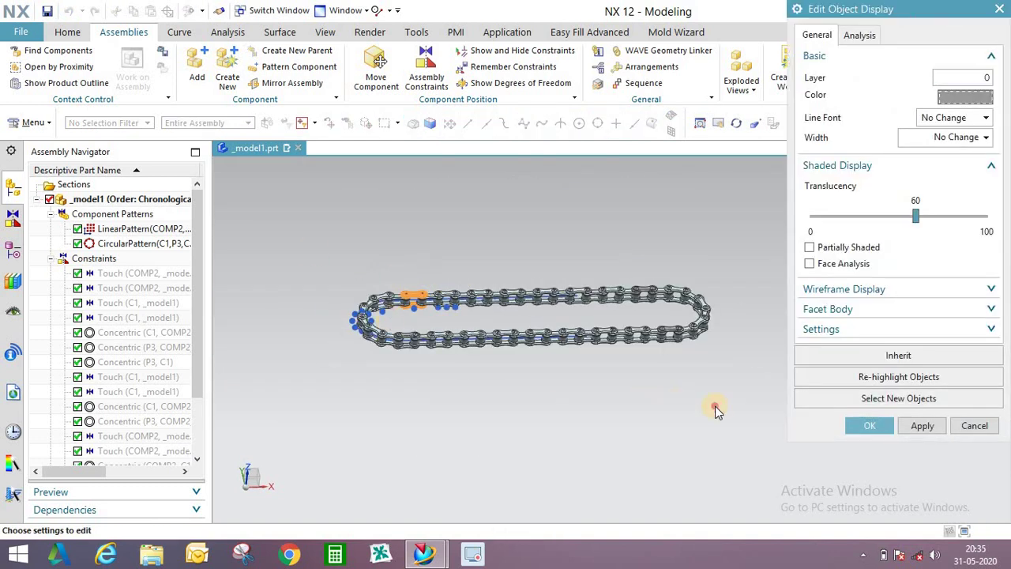
left_click(975, 426)
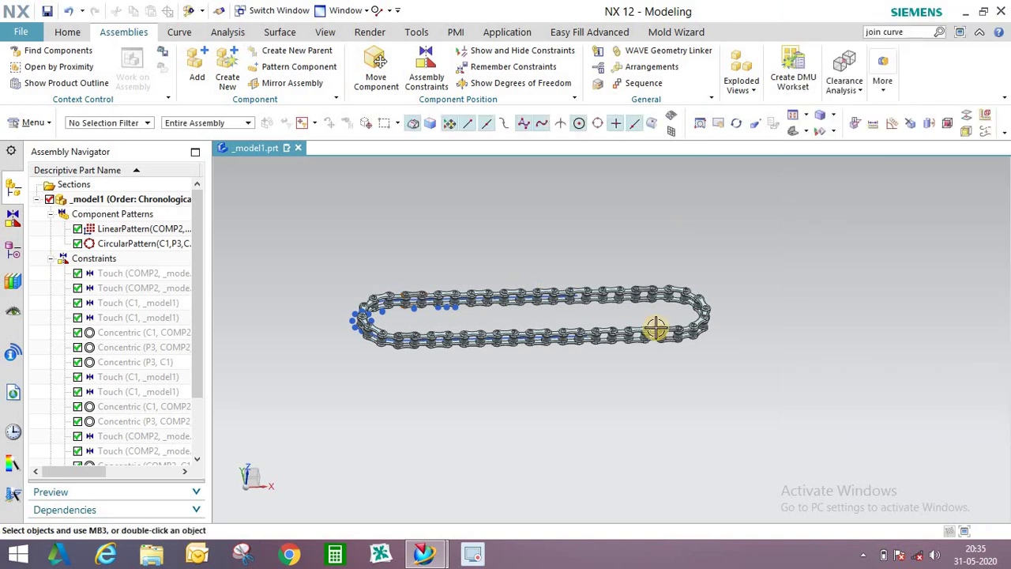
- Set the translucency of all the chain's solid bodies to 0, using the Solid Body selection filter
key("ctrl+j")
left_click(82, 122)
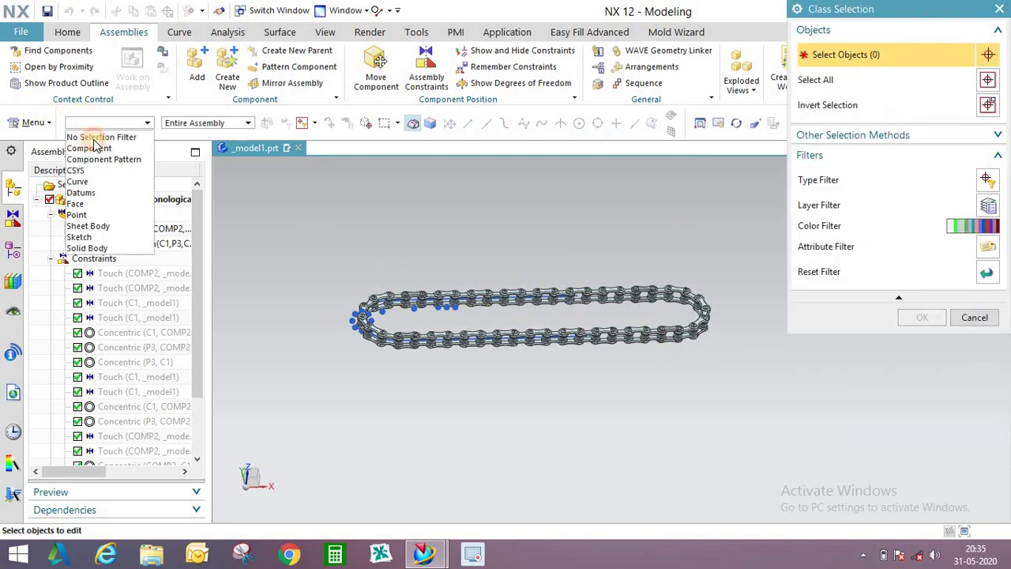
left_click_drag(341, 240, 725, 406)
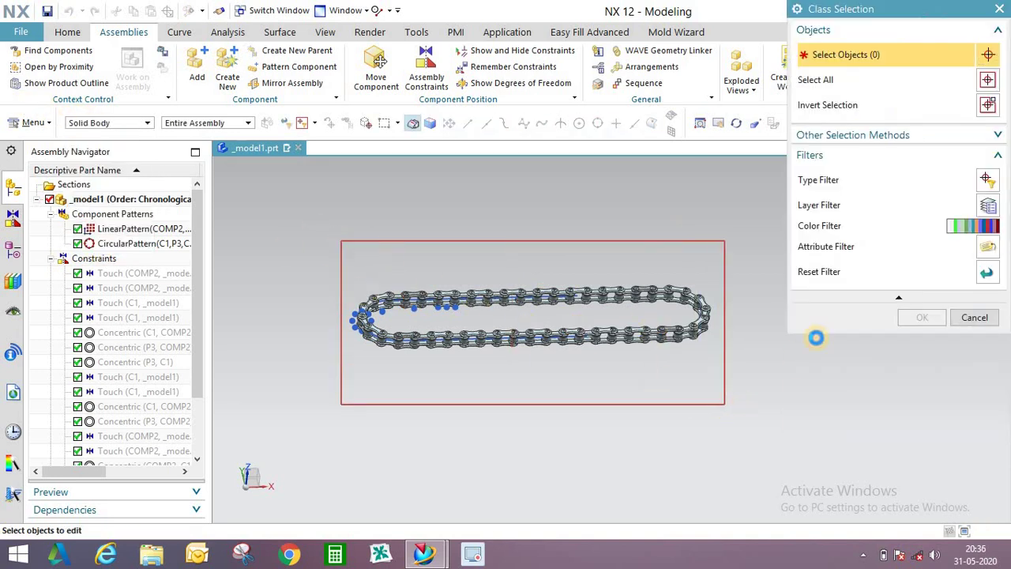
left_click(922, 317)
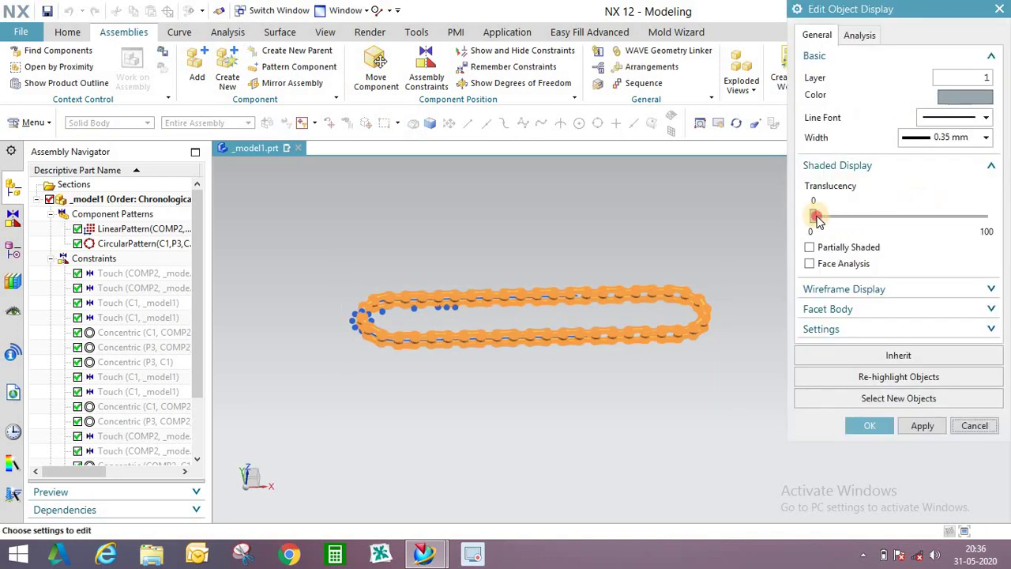
left_click(870, 425)
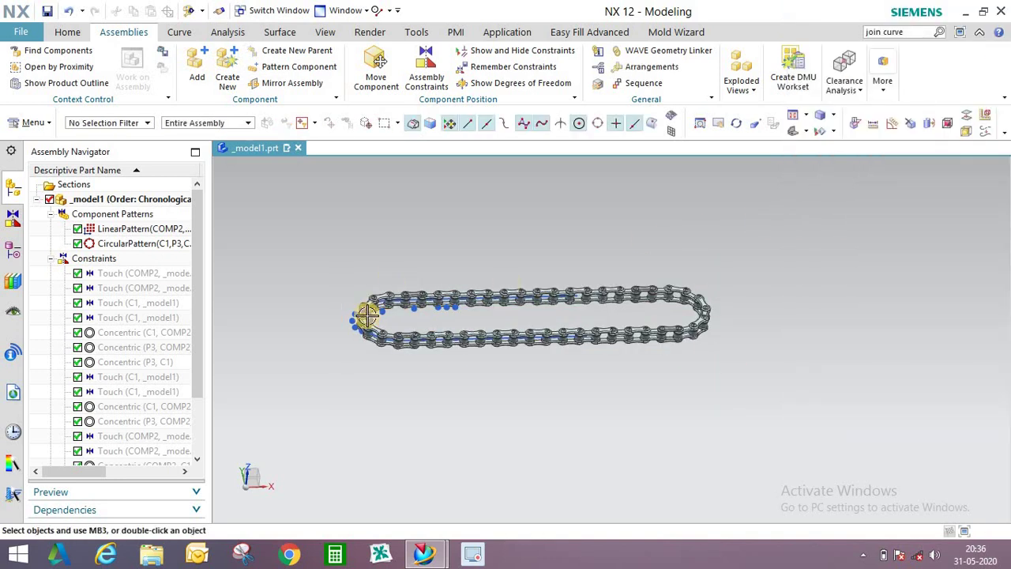
- Examine the translucent links beside the chain's curved end from several angles and straight on
scroll(447, 246, "up", 5)
middle_click_drag(447, 246, 416, 269)
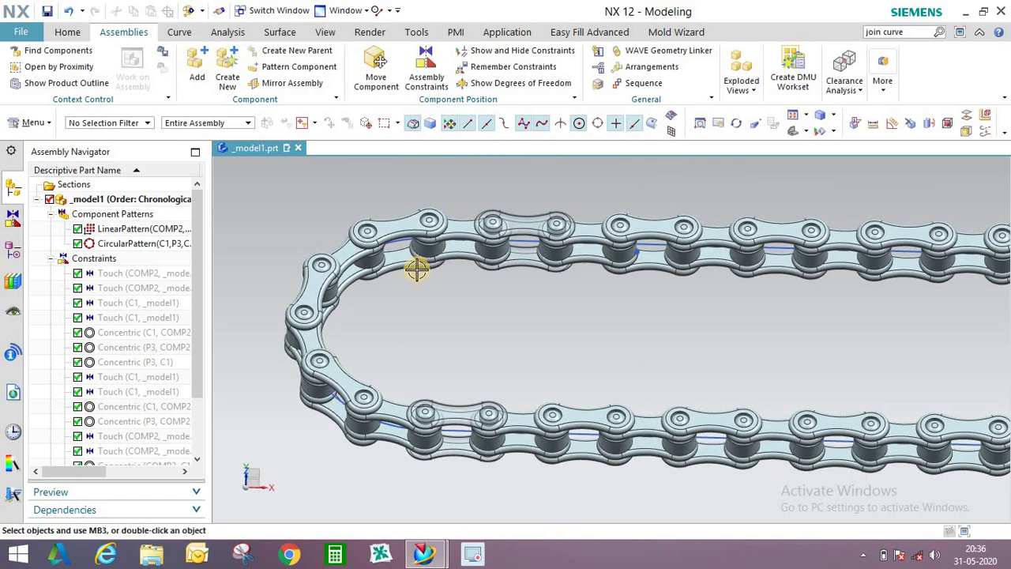
middle_click_drag(467, 250, 353, 293)
scroll(352, 293, "up", 3)
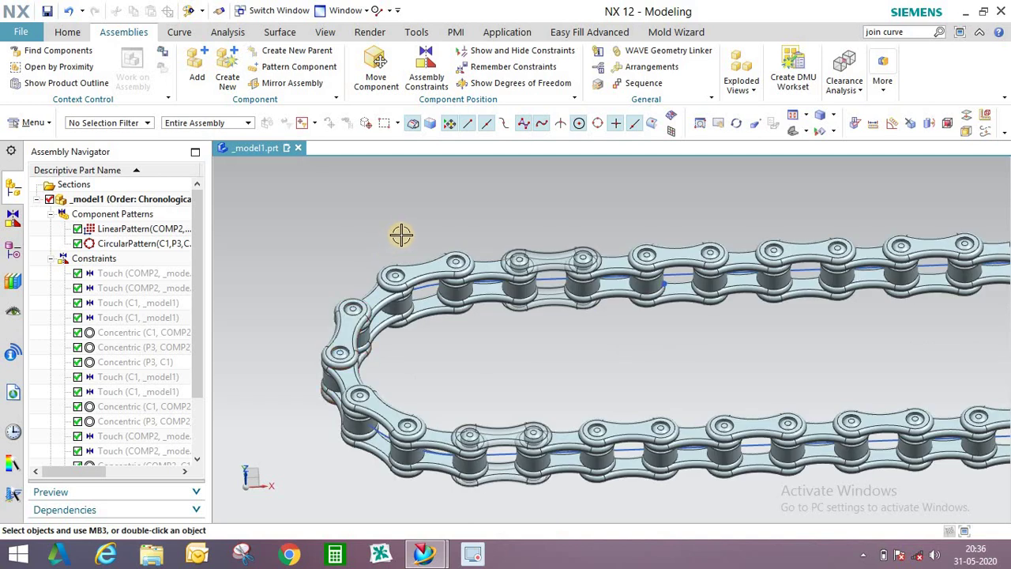
middle_click_drag(426, 235, 438, 281)
scroll(425, 304, "down", 1)
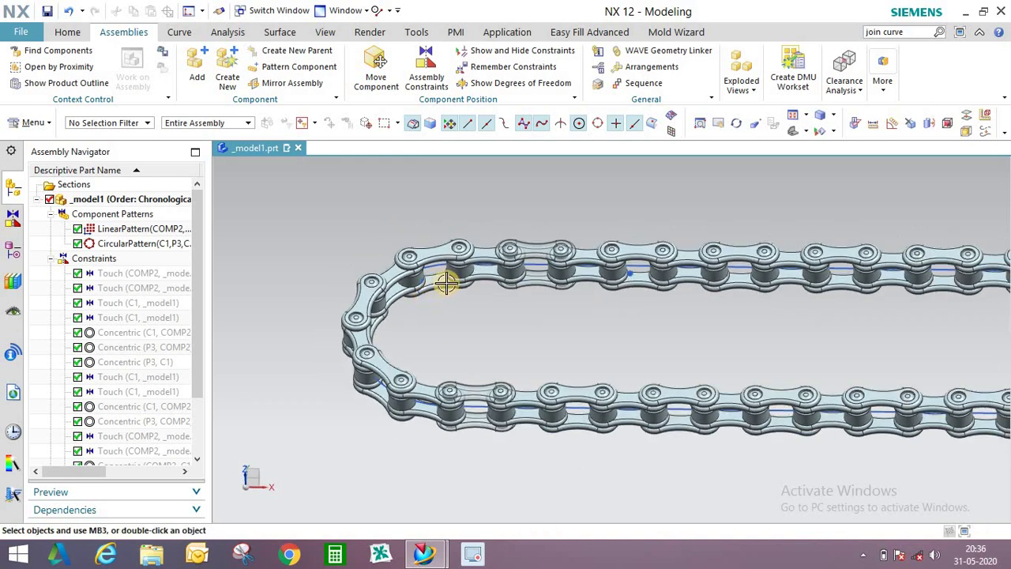
key("F8")
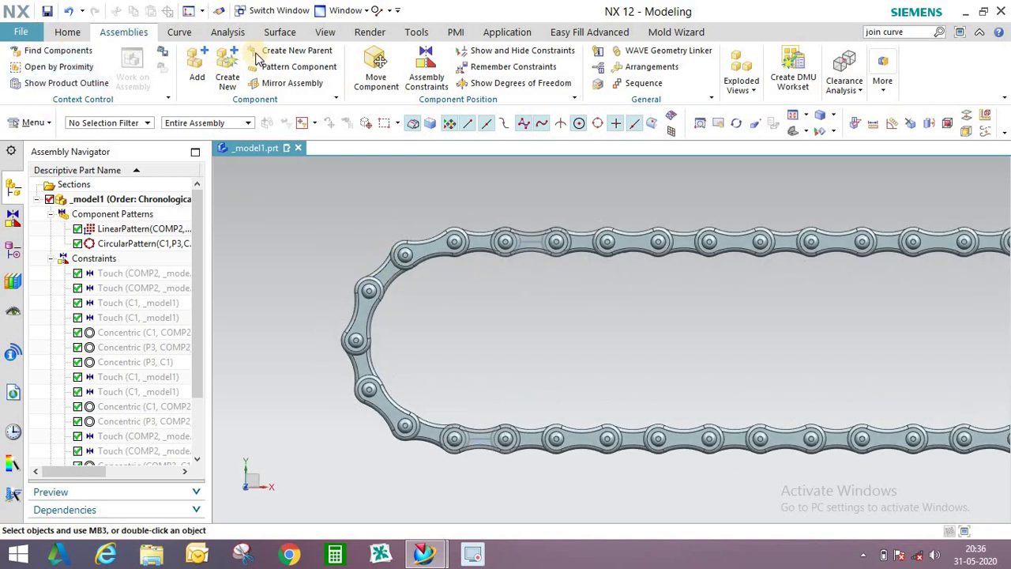
- Add the comp1 sprocket part to the assembly at the WCS with the Absolute component anchor
left_click(198, 67)
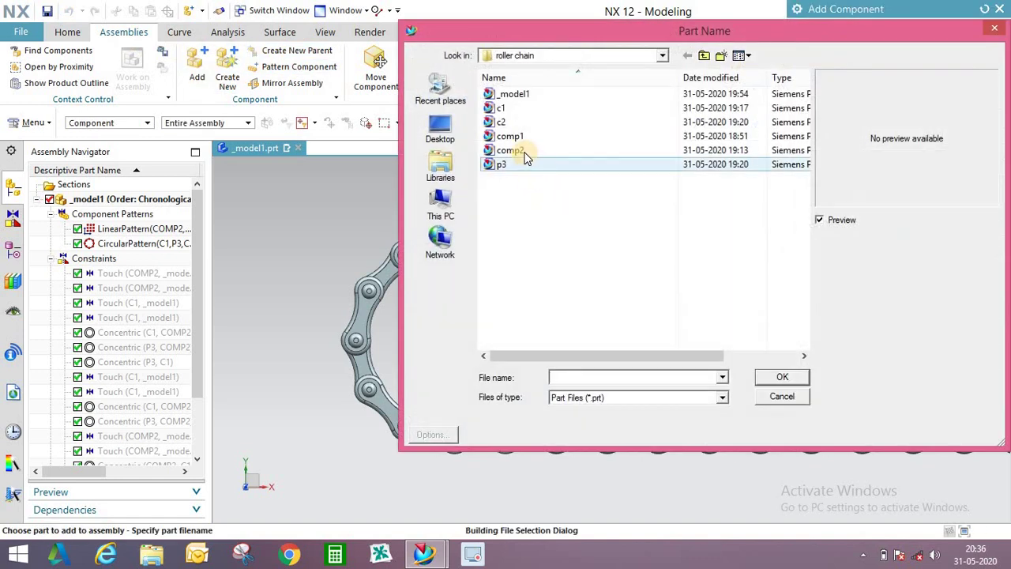
left_click(521, 150)
left_click(519, 137)
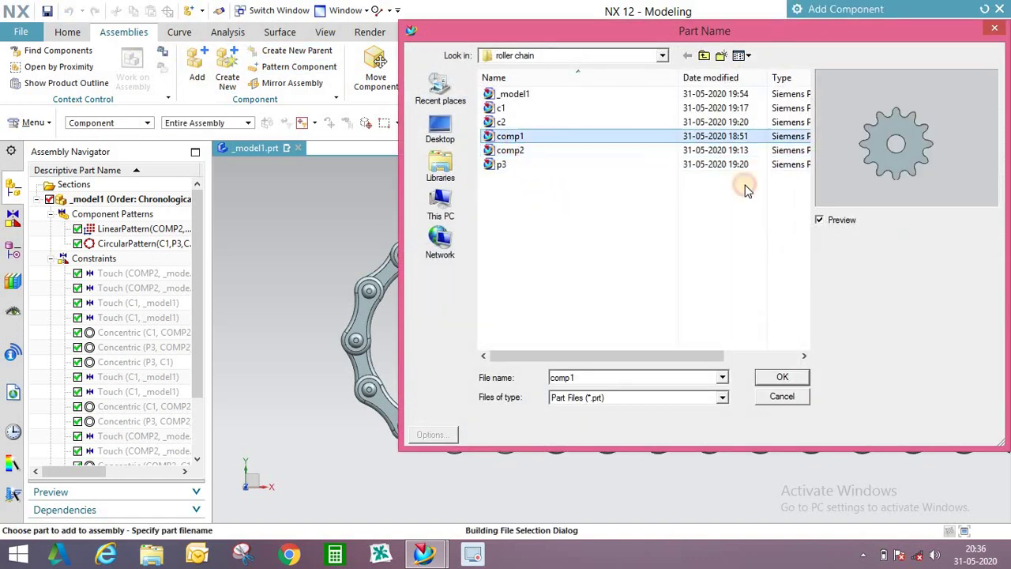
left_click(782, 378)
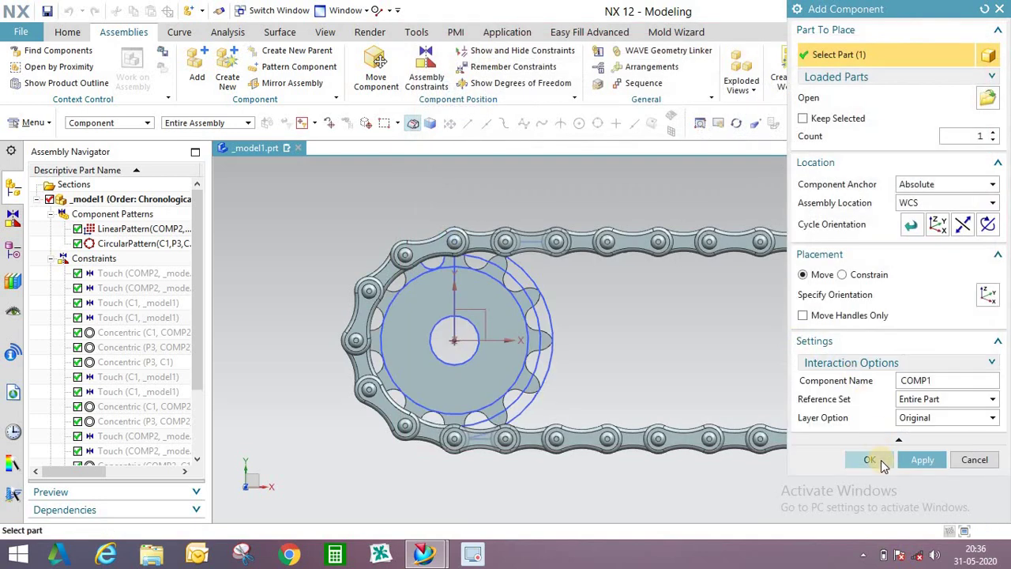
left_click(881, 460)
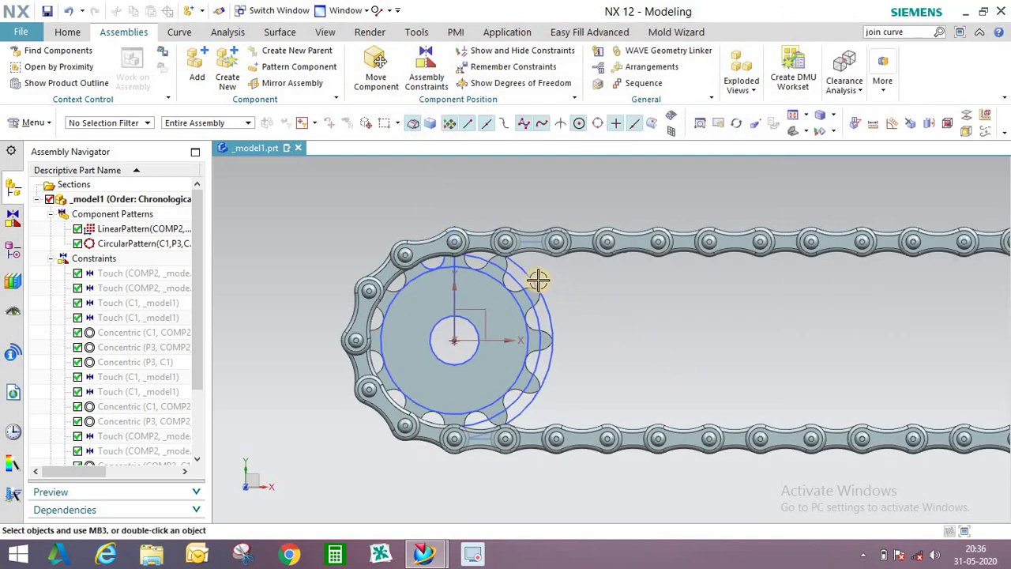
- Hide the datums and sketches that came in with the sprocket
left_click(833, 132)
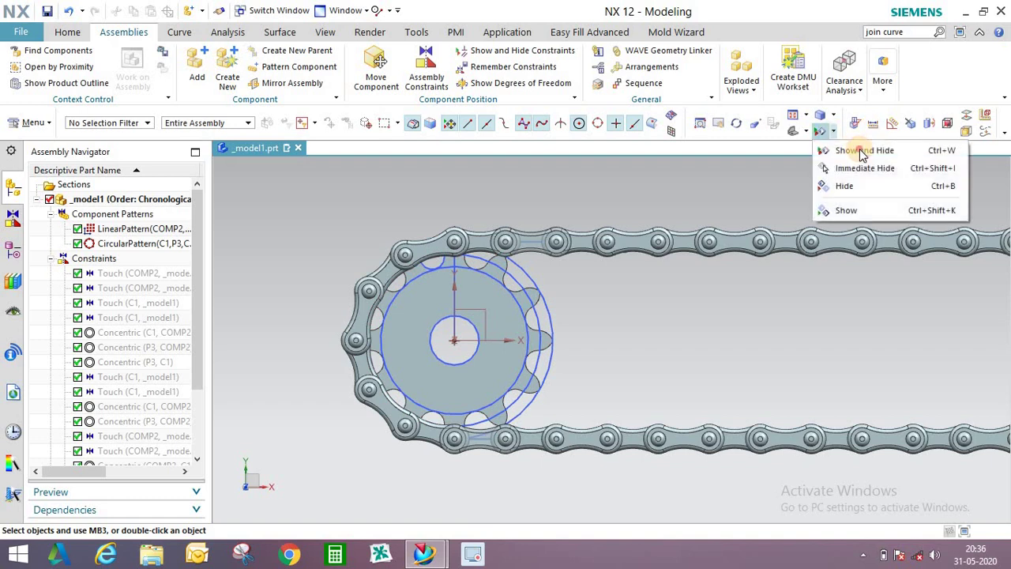
left_click(820, 150)
left_click(960, 150)
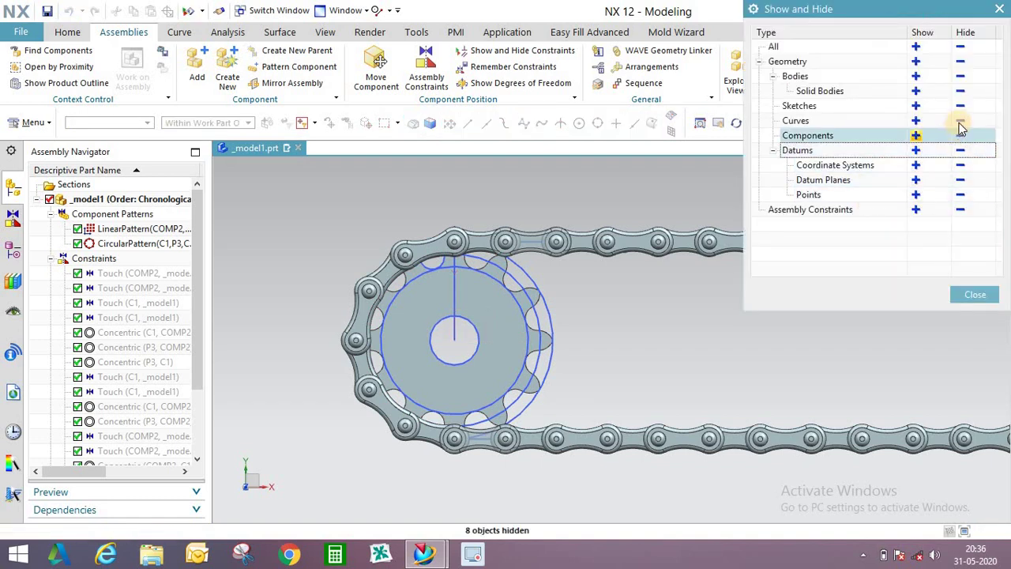
left_click(960, 106)
left_click(975, 294)
- Rotate the sprocket about its own axis with Dynamic motion so that its tooth gaps line up with the chain rollers
middle_click_drag(465, 295, 429, 181)
scroll(465, 308, "up", 5)
scroll(465, 309, "down", 2)
middle_click_drag(448, 226, 437, 183)
left_click(378, 68)
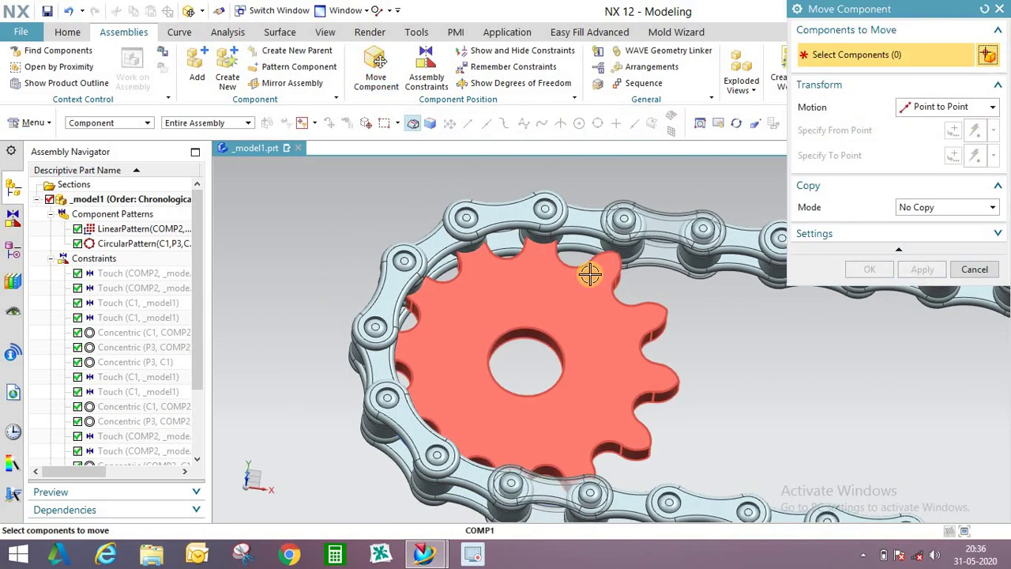
key("F8")
left_click(571, 323)
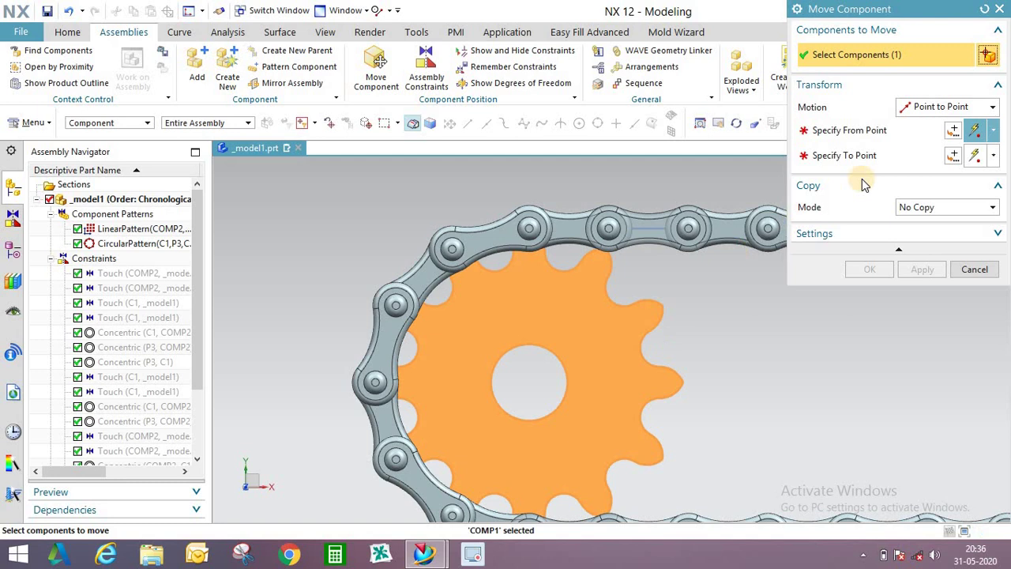
left_click(916, 105)
left_click(930, 214)
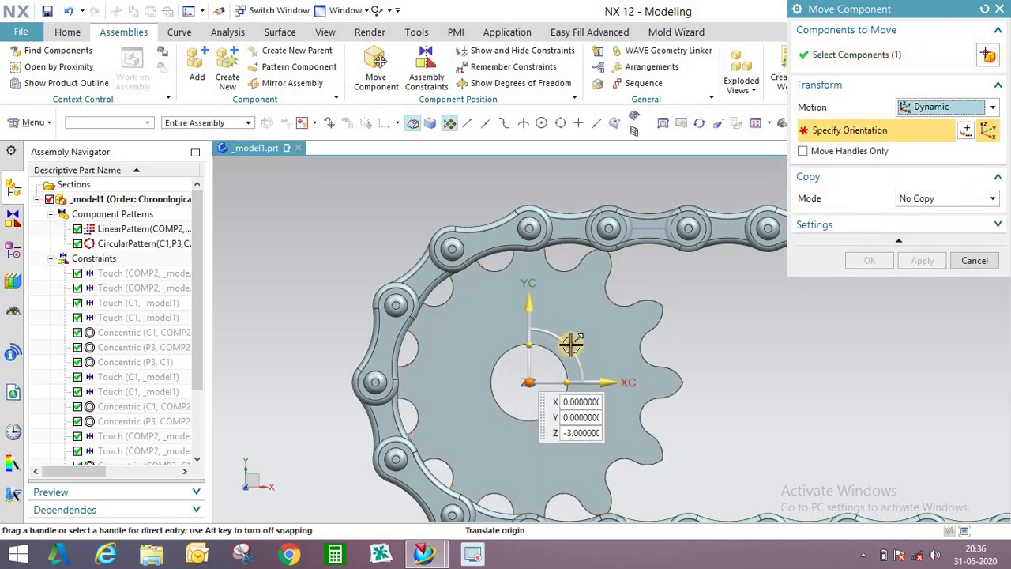
left_click(560, 335)
left_click_drag(560, 336, 563, 335)
left_click(855, 259)
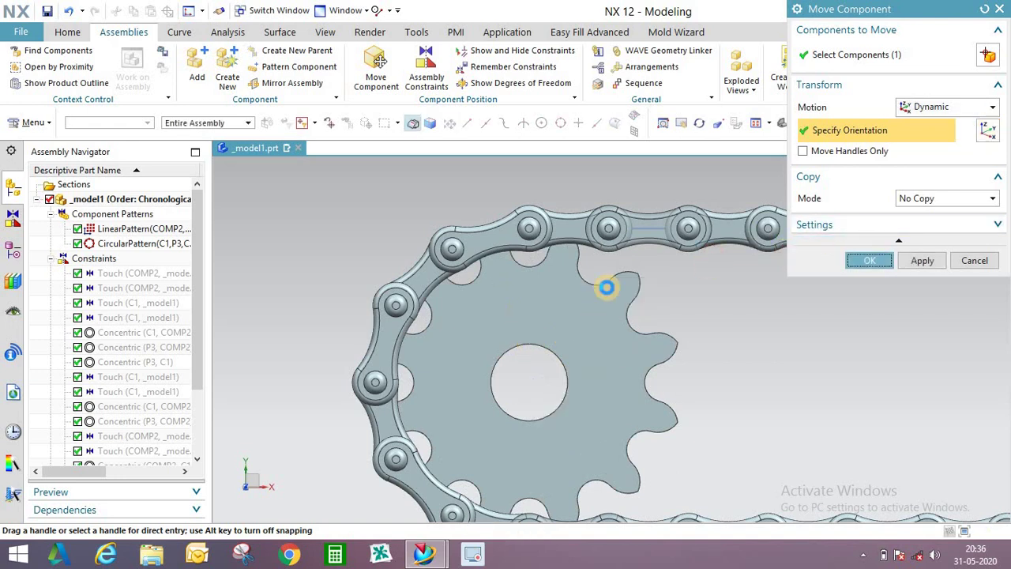
- Add a Touch constraint between the sprocket's flat side face and the inner face of a chain link beside the curved end
middle_click_drag(520, 271, 411, 100)
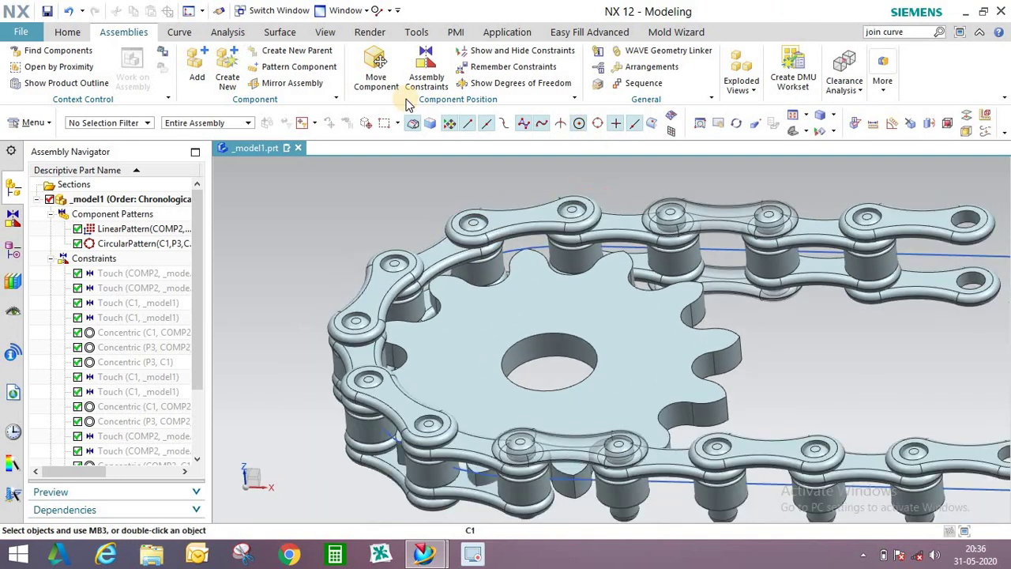
left_click(426, 69)
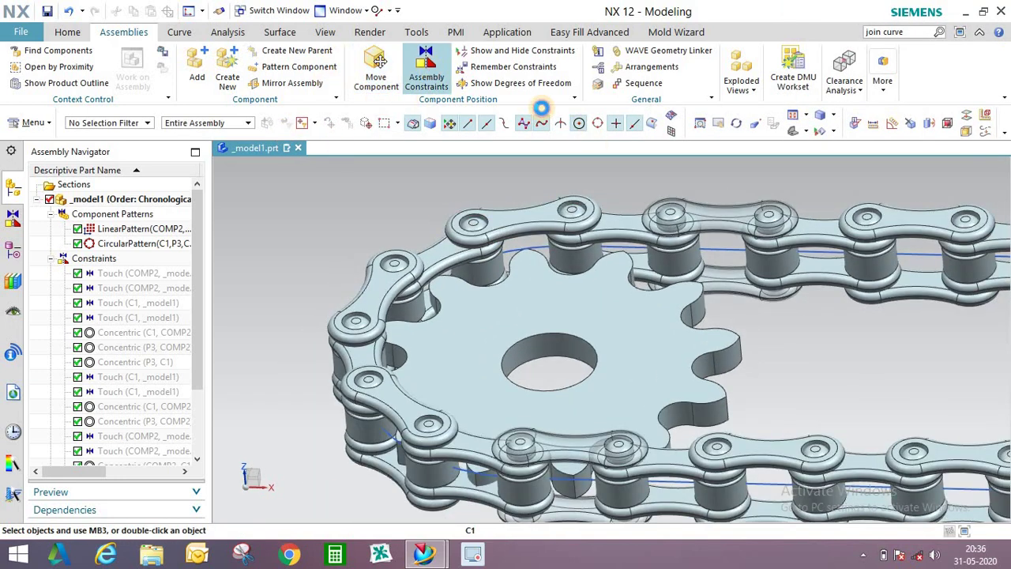
scroll(644, 261, "down", 2)
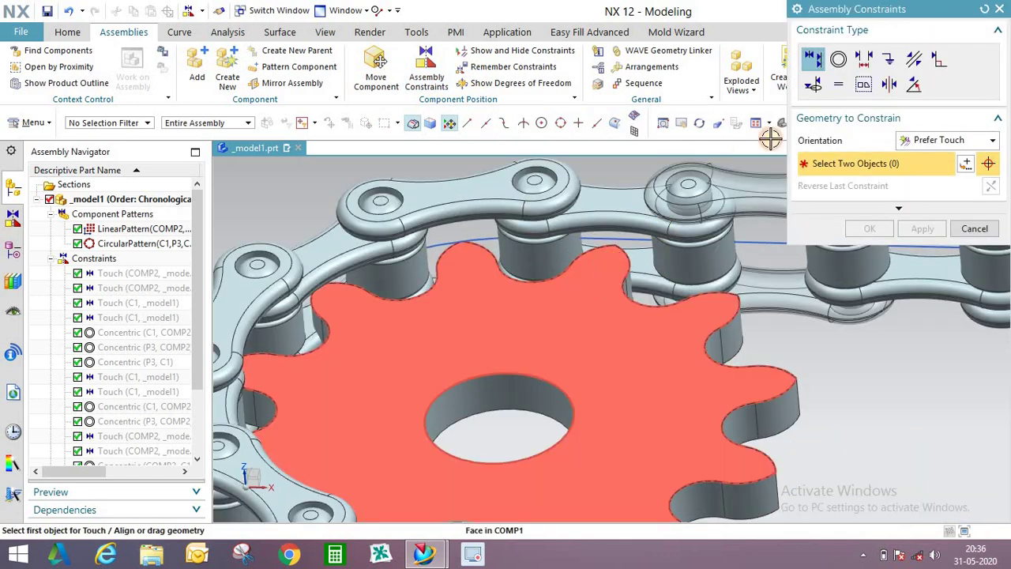
left_click(608, 263)
middle_click_drag(670, 231, 514, 388)
scroll(503, 382, "down", 3)
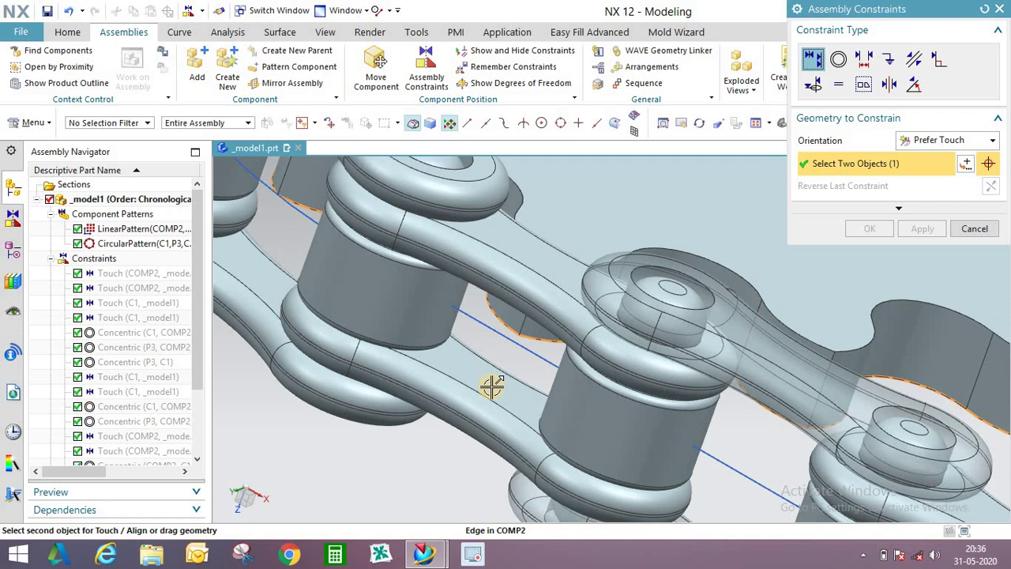
left_click(609, 346)
middle_click(594, 354)
scroll(585, 343, "up", 3)
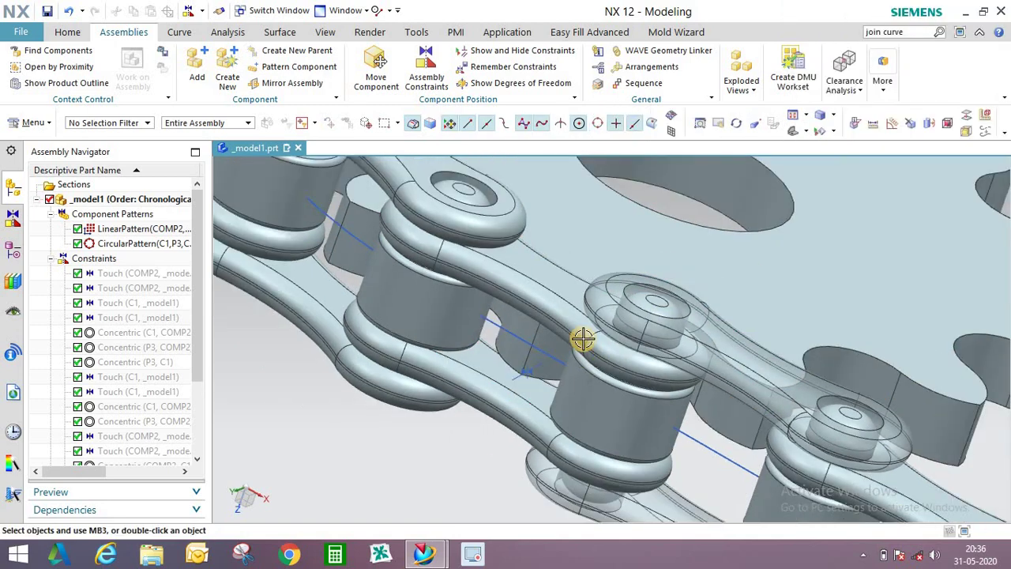
- Make the comp1 sprocket the work part within the _model1 assembly
middle_click_drag(583, 339, 517, 434)
scroll(516, 433, "up", 2)
key("F8")
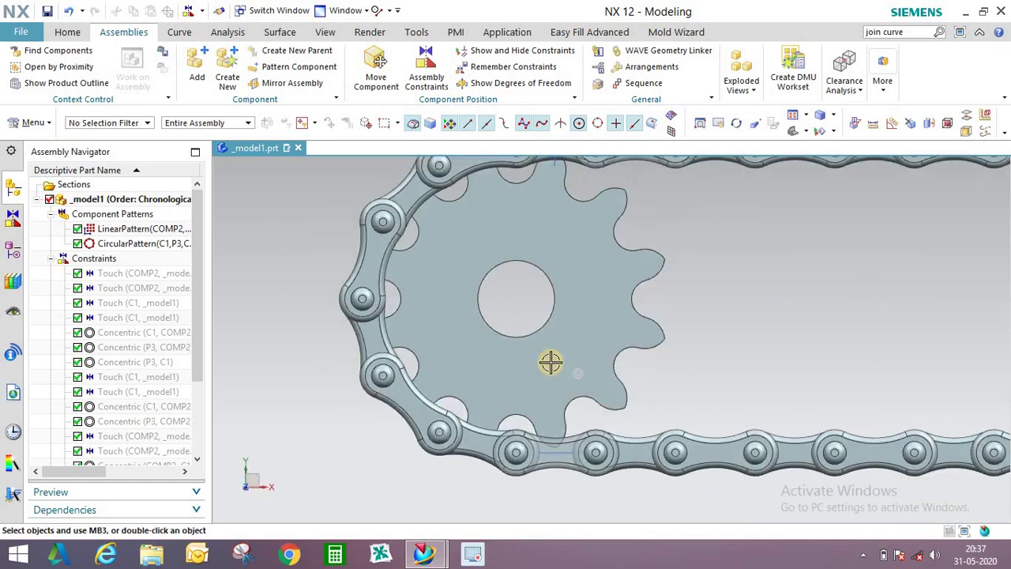
scroll(550, 362, "up", 2)
scroll(510, 219, "down", 5)
scroll(492, 214, "up", 3)
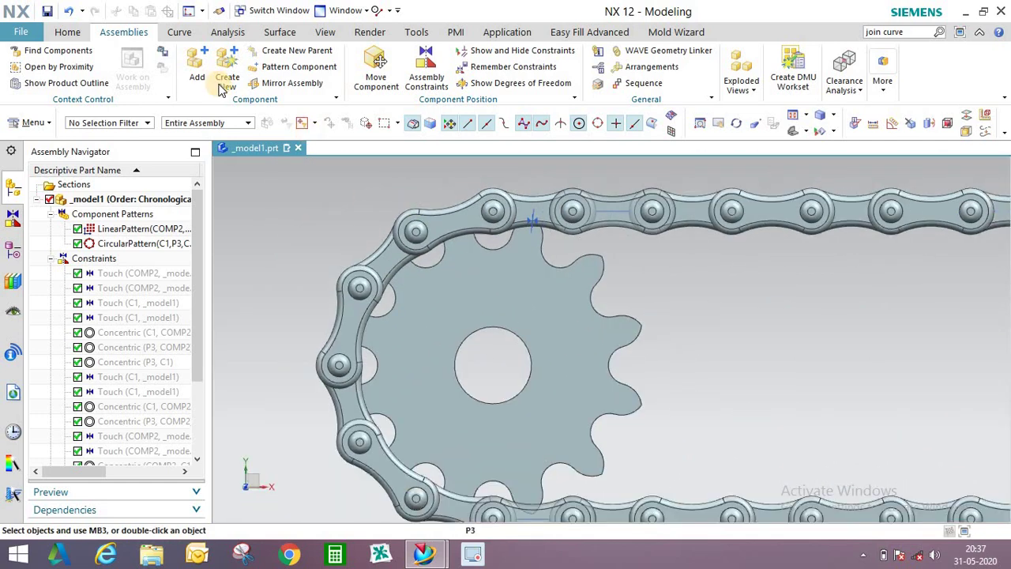
left_click(73, 34)
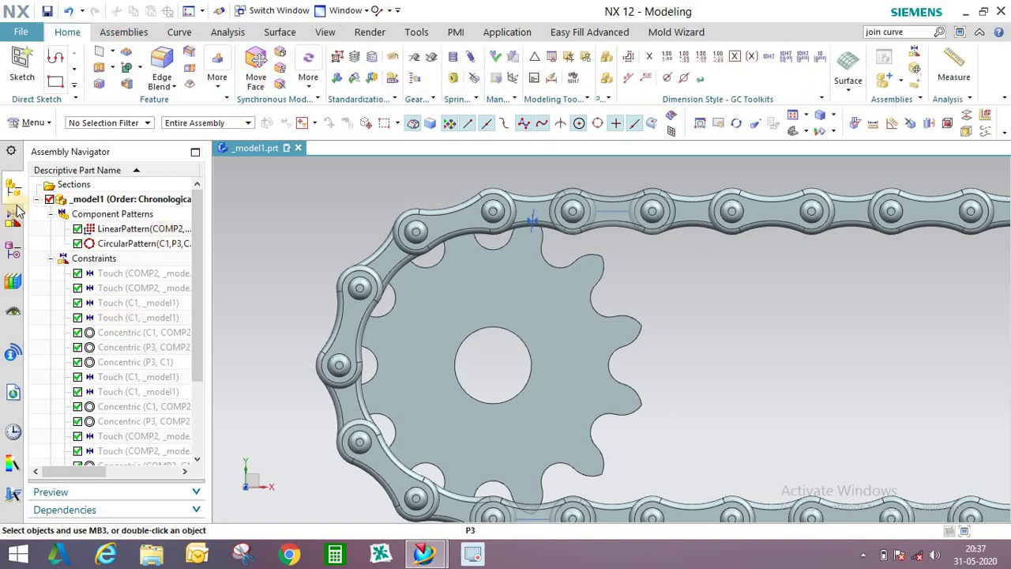
left_click(12, 251)
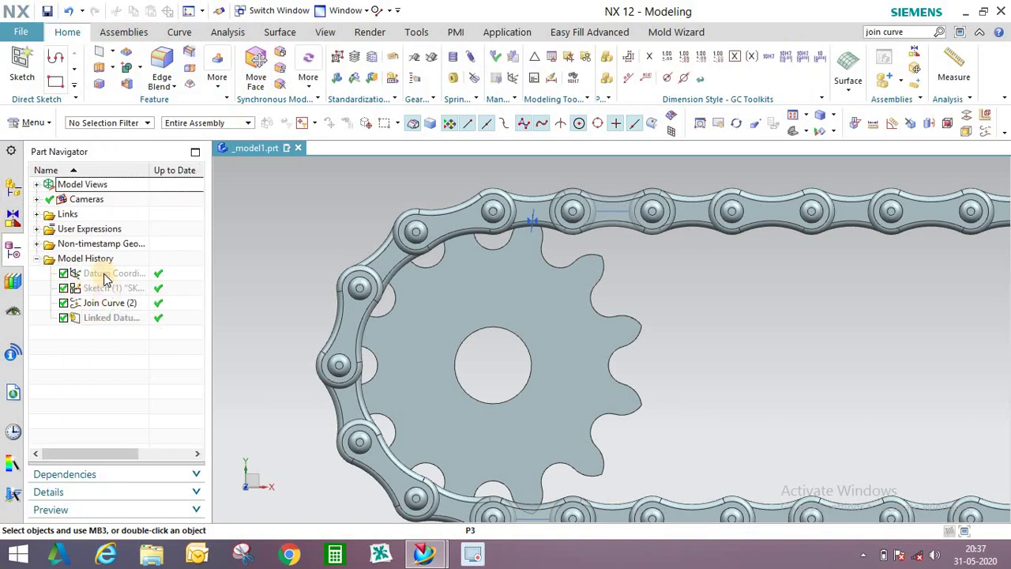
left_click(14, 190)
scroll(98, 451, "down", 5)
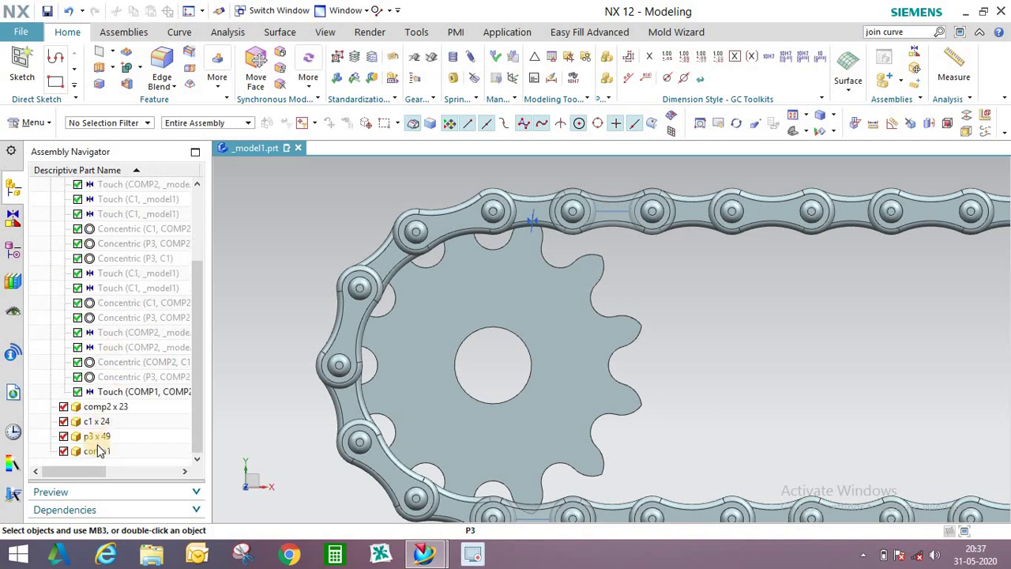
double_click(97, 449)
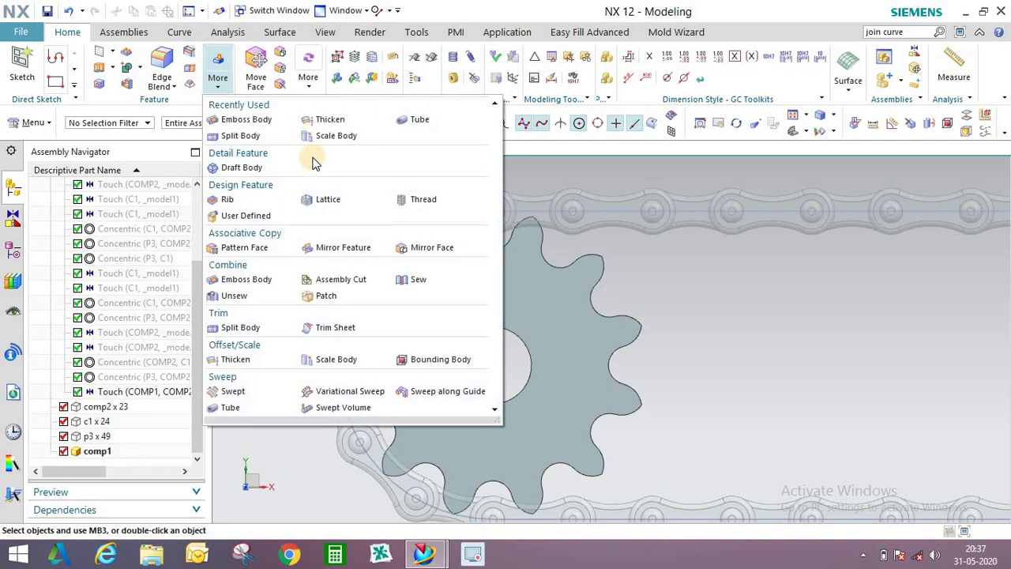
- Scale the sprocket body uniformly by a factor of 1.1 about its centre with Scale Body
left_click(335, 135)
left_click(497, 277)
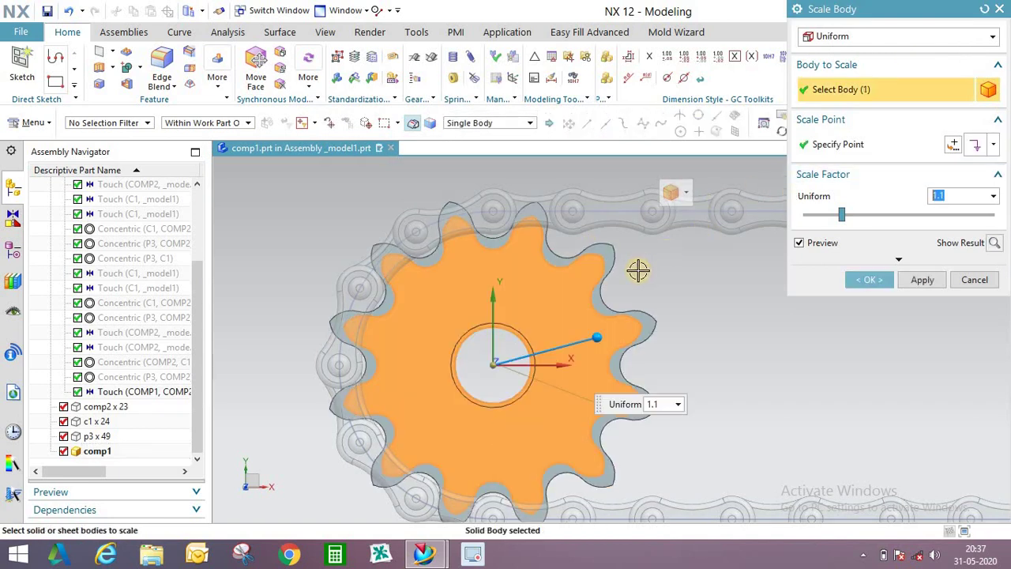
left_click(869, 279)
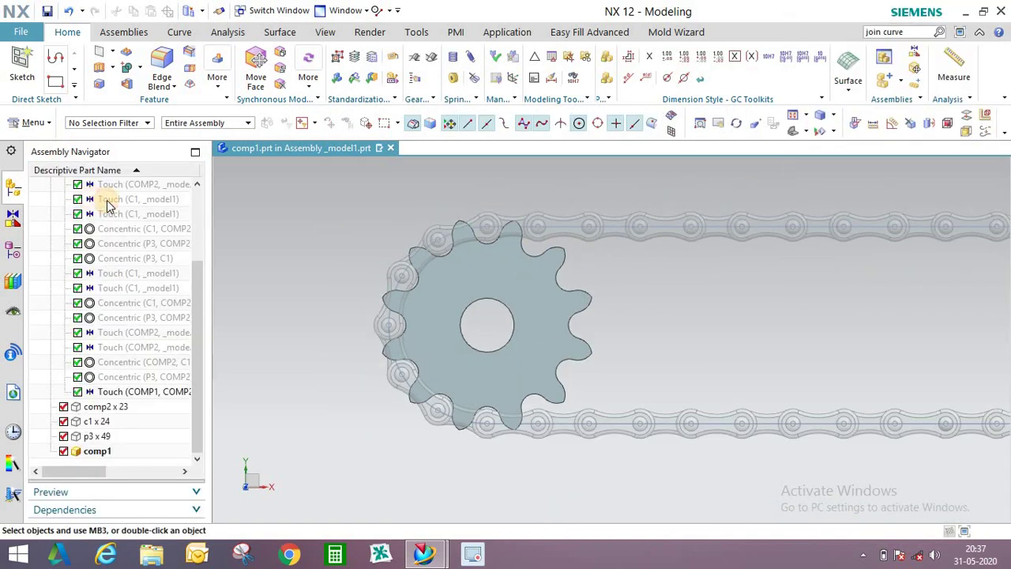
- Make the top-level _model1 assembly the work part again and save it with the resized sprocket
scroll(121, 201, "up", 3)
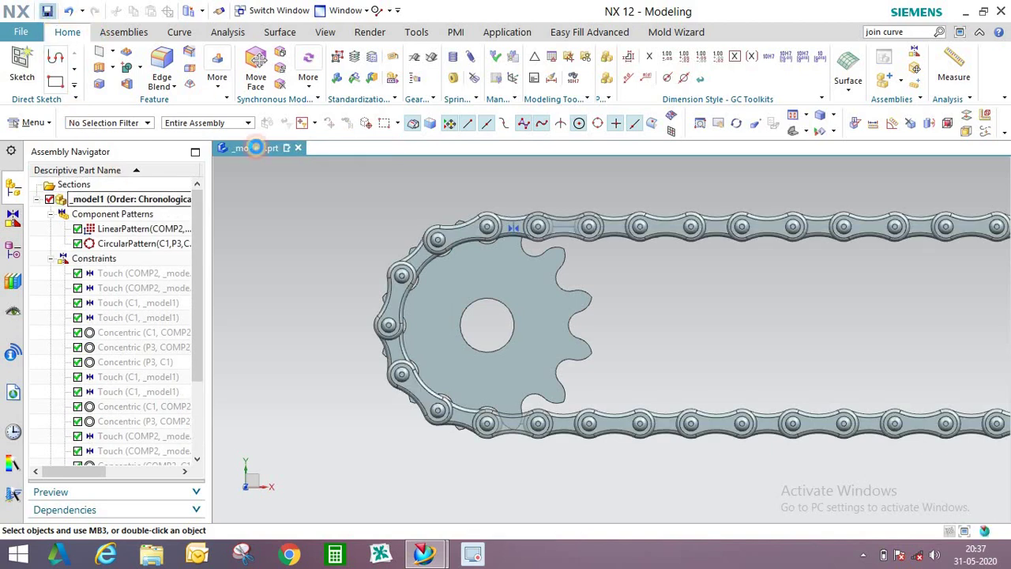
key("ctrl+s")
scroll(375, 248, "down", 3)
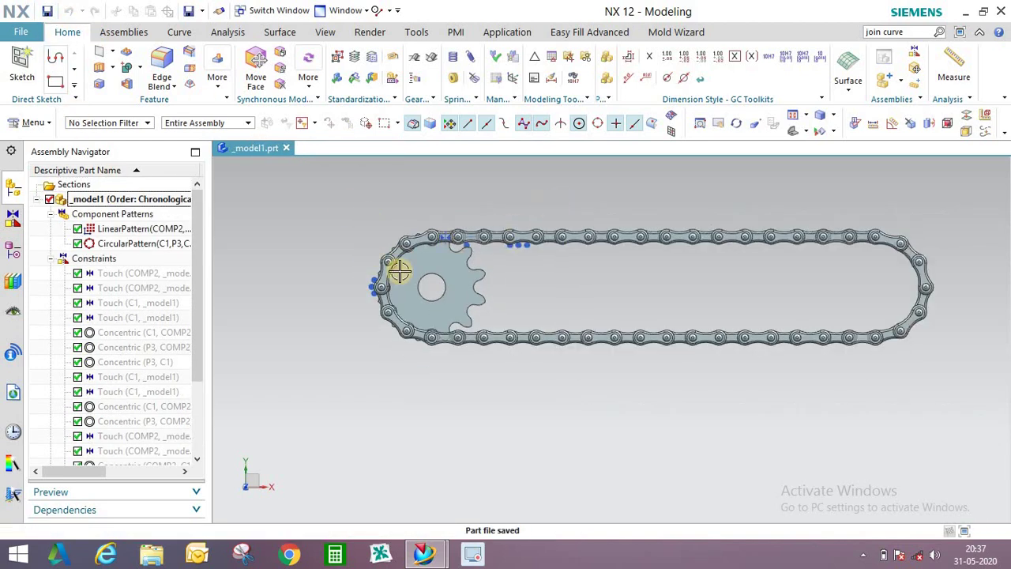
- Set comp1 as the work part again to edit the sprocket in the context of the chain
scroll(105, 414, "down", 3)
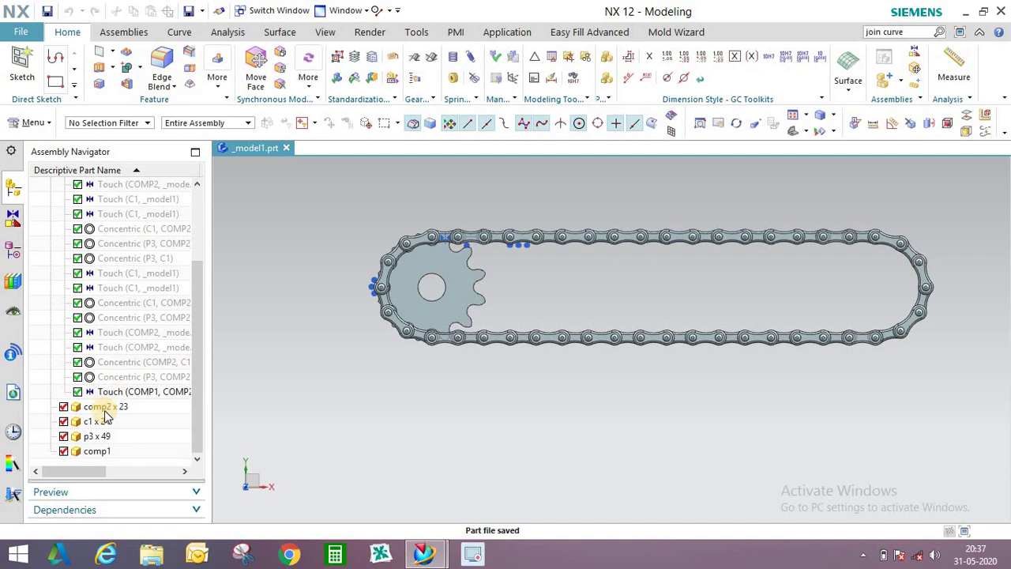
double_click(97, 452)
middle_click_drag(738, 232, 713, 220)
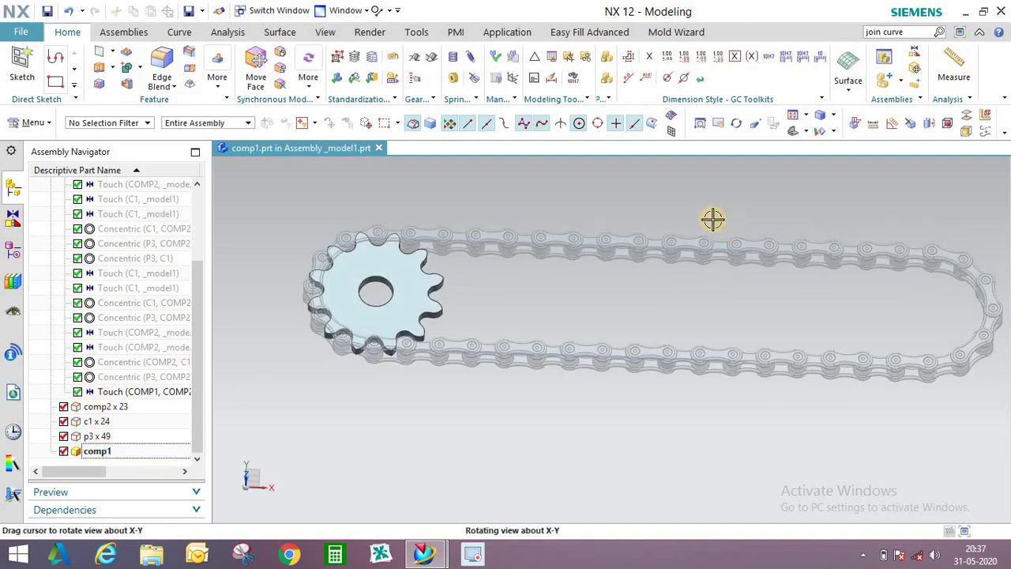
left_click(33, 124)
mouse_move(40, 195)
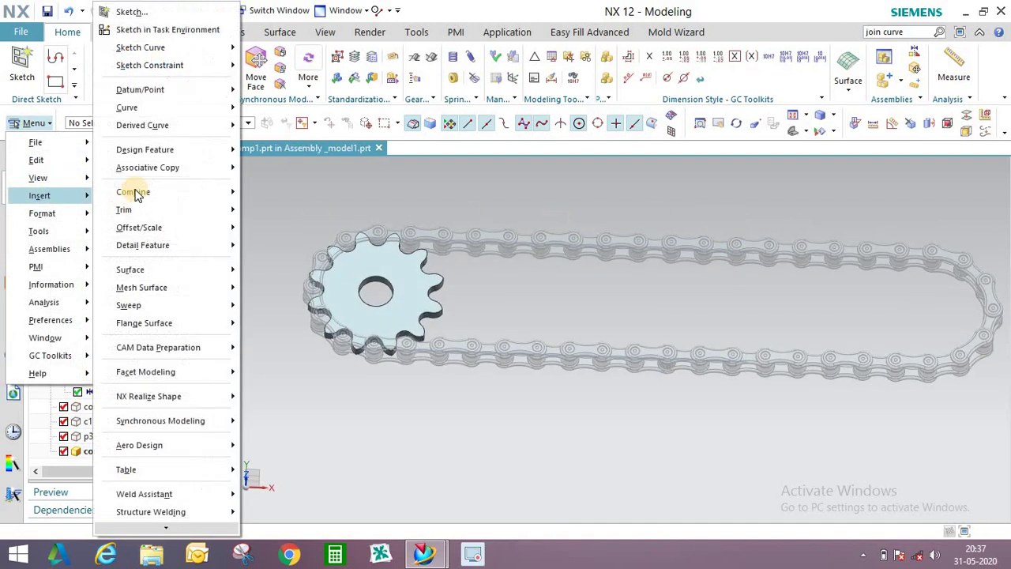
mouse_move(167, 171)
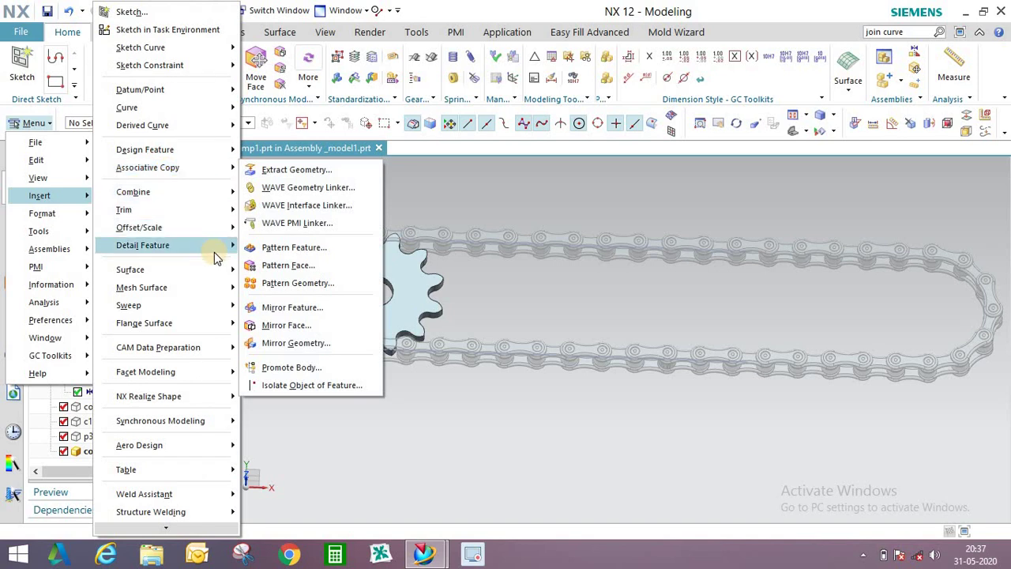
left_click(420, 192)
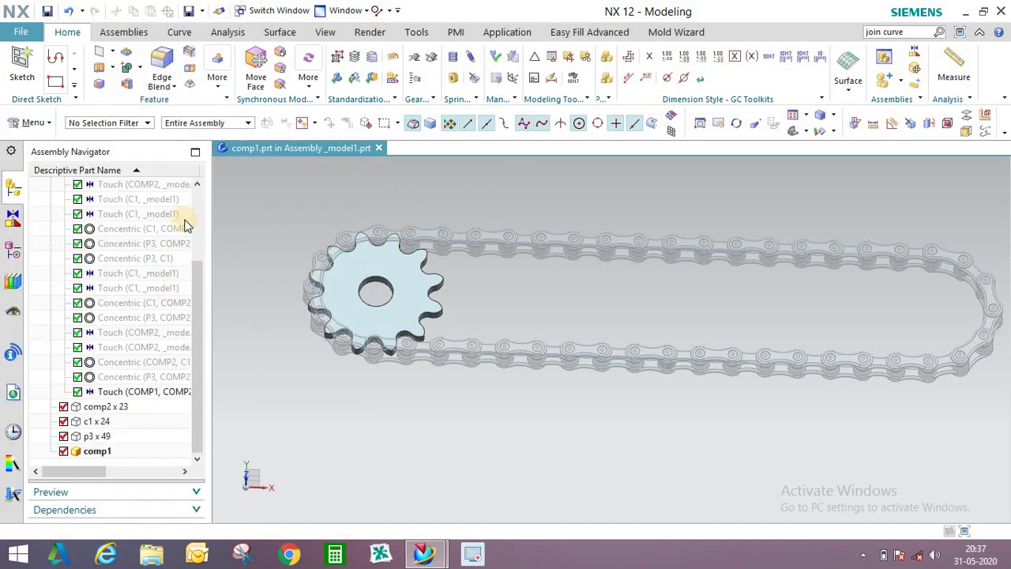
- Copy the sprocket body using Move Object with Dynamic motion and Copy Original, placing the copy about 350 along X in the chain's opposite curved end
left_click(34, 124)
mouse_move(36, 160)
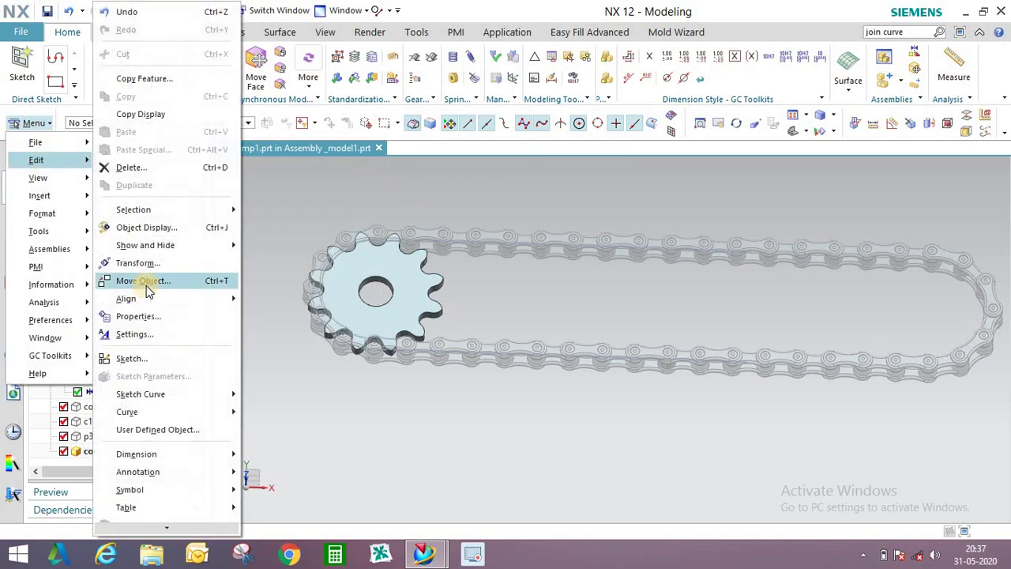
left_click(146, 282)
left_click(418, 282)
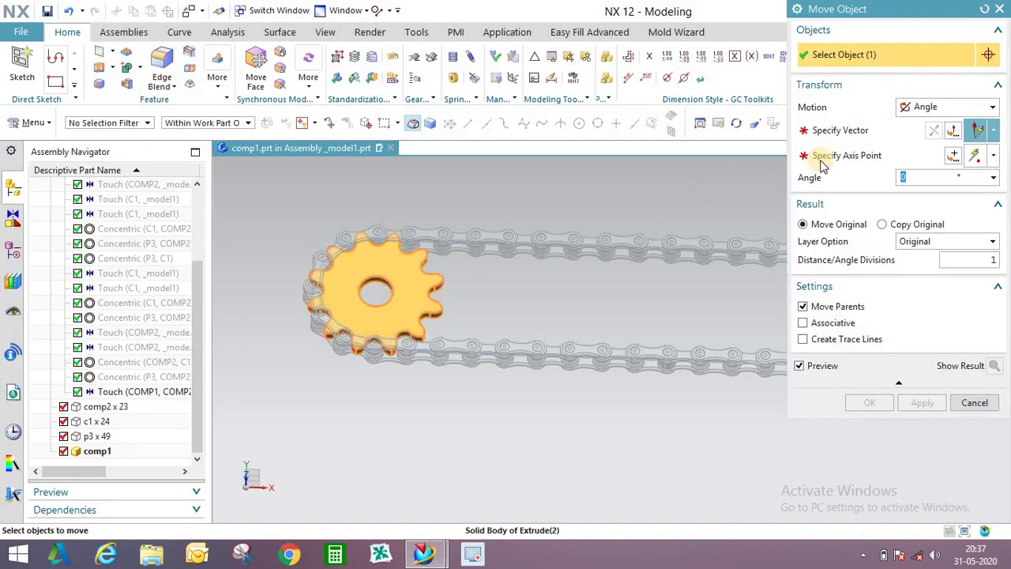
left_click(936, 111)
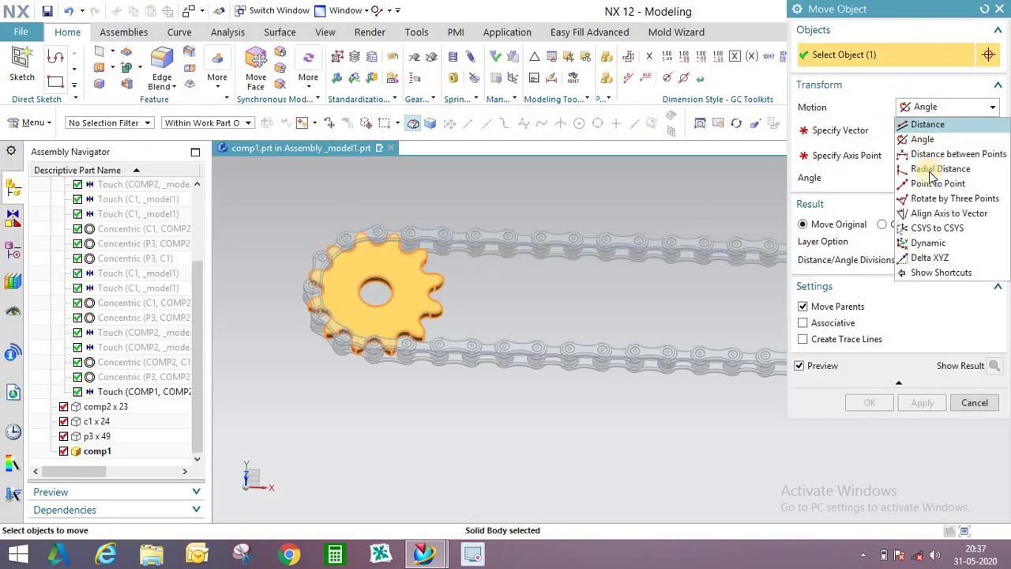
left_click(922, 242)
scroll(406, 309, "down", 1)
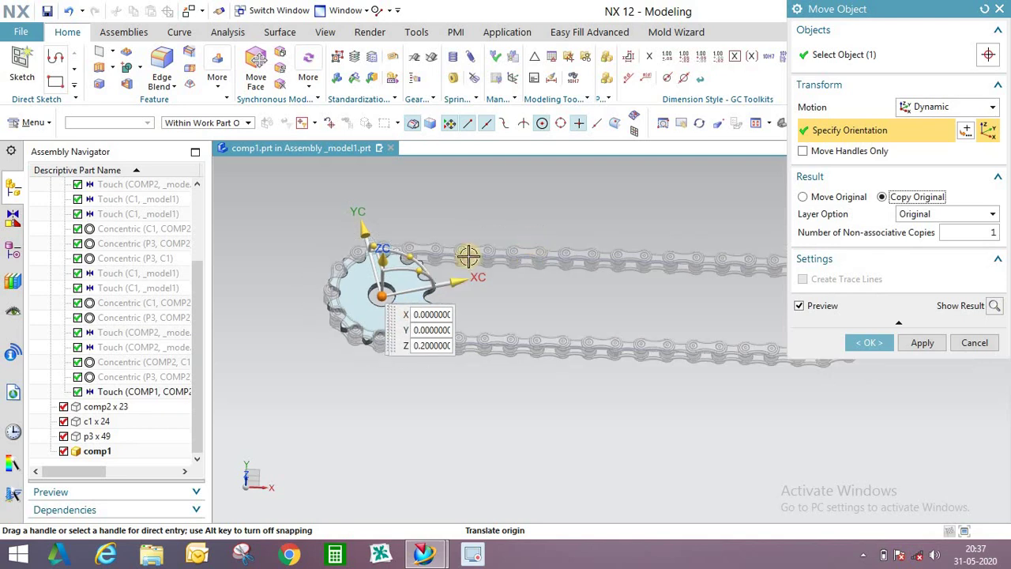
scroll(382, 296, "down", 2)
middle_click_drag(546, 268, 385, 295)
left_click_drag(441, 296, 663, 298)
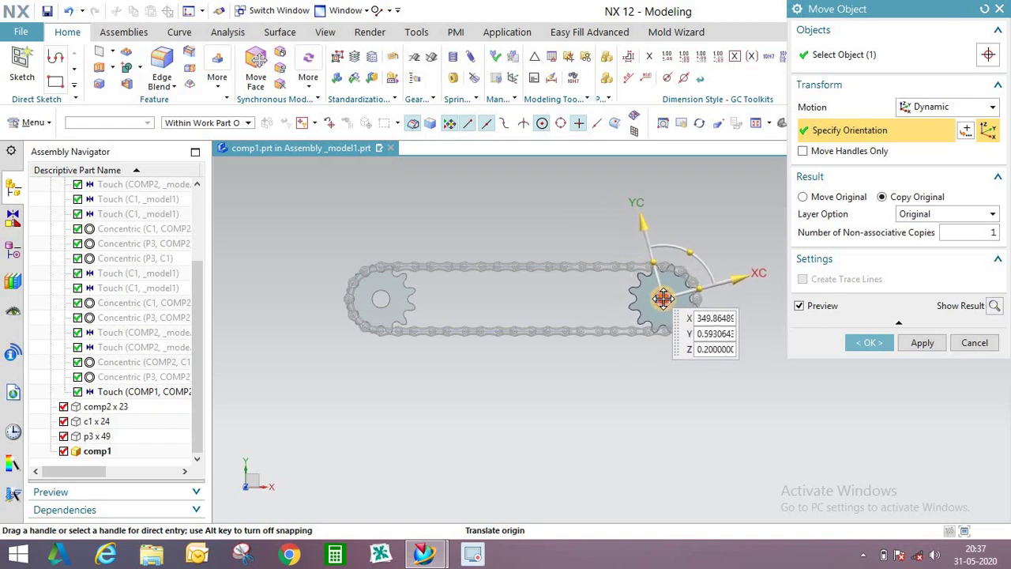
left_click(869, 343)
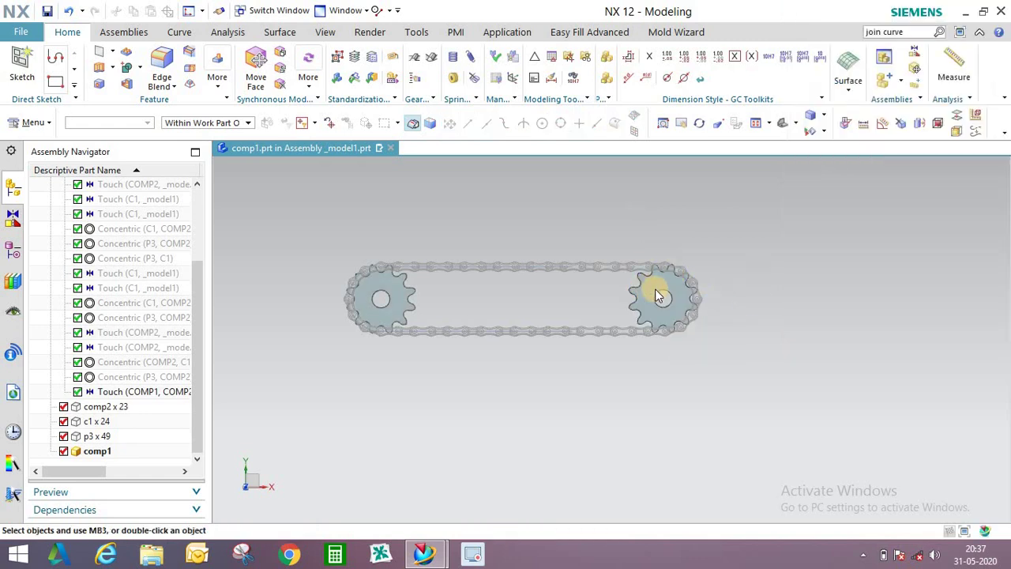
- Return the work part to the _model1 assembly and save the chain with both sprockets in place
scroll(684, 245, "up", 5)
scroll(719, 230, "down", 5)
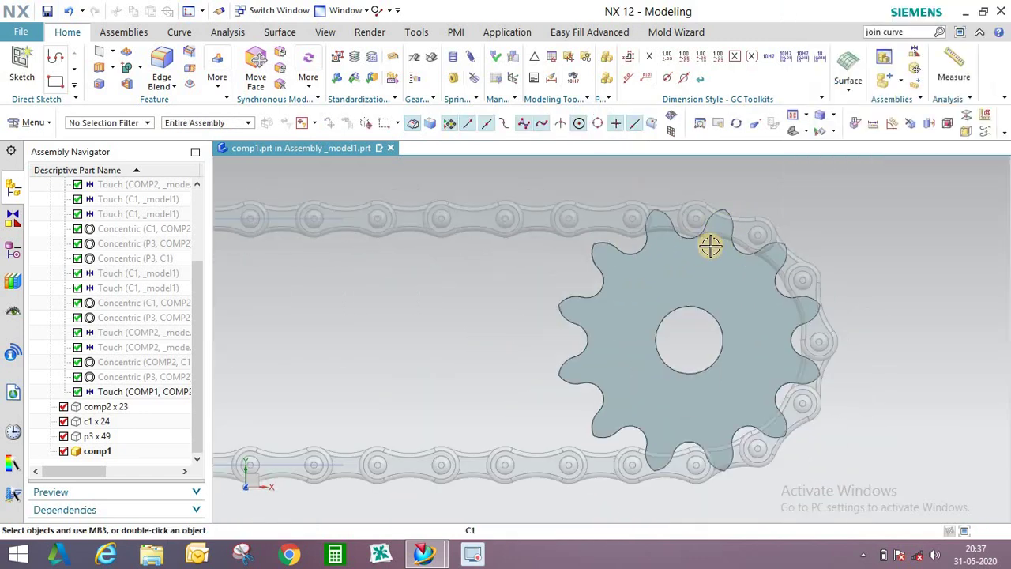
scroll(567, 356, "down", 3)
scroll(99, 198, "up", 3)
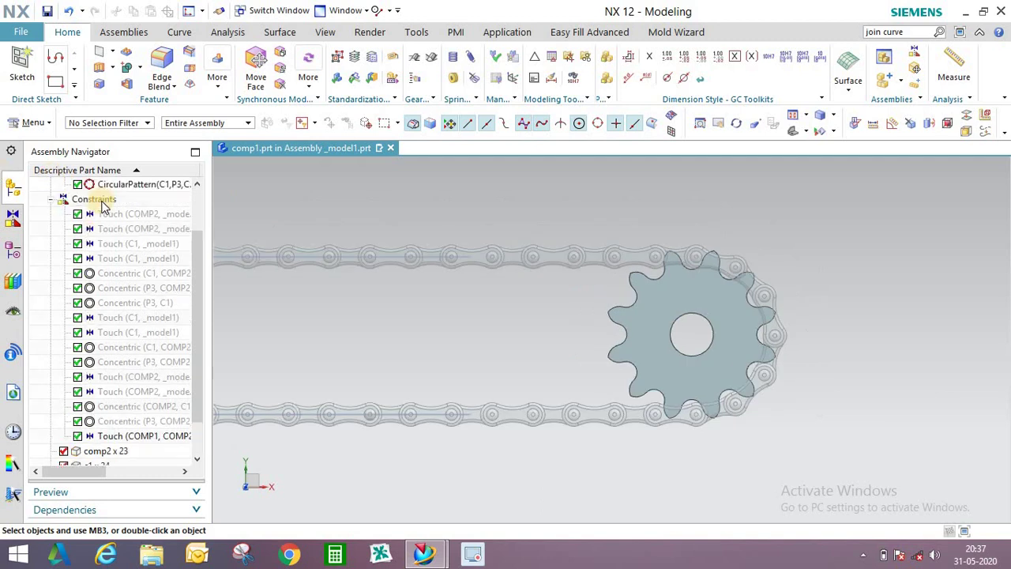
double_click(132, 202)
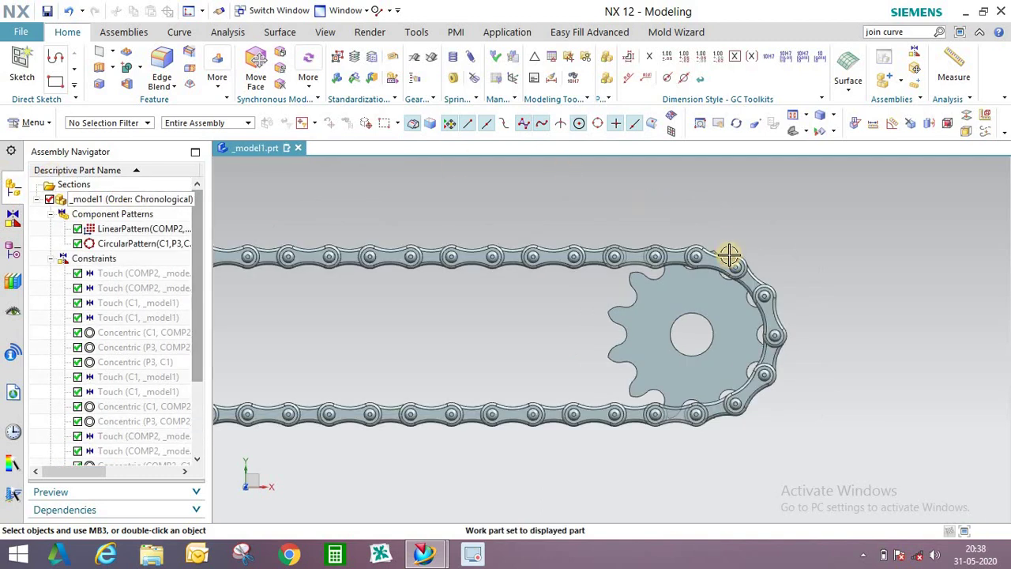
scroll(730, 256, "down", 3)
scroll(355, 261, "up", 2)
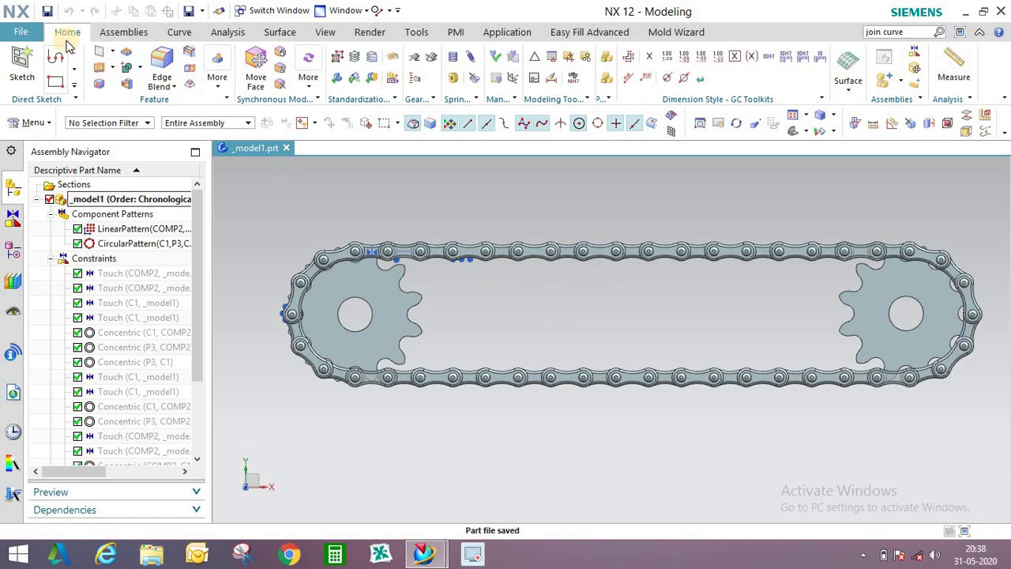
left_click(47, 11)
middle_click_drag(395, 300, 527, 222)
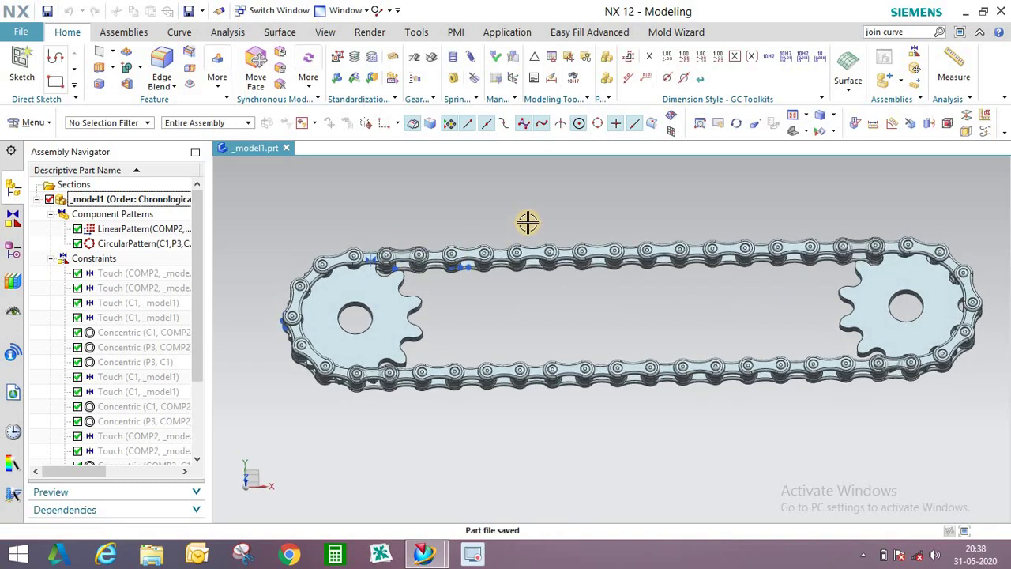